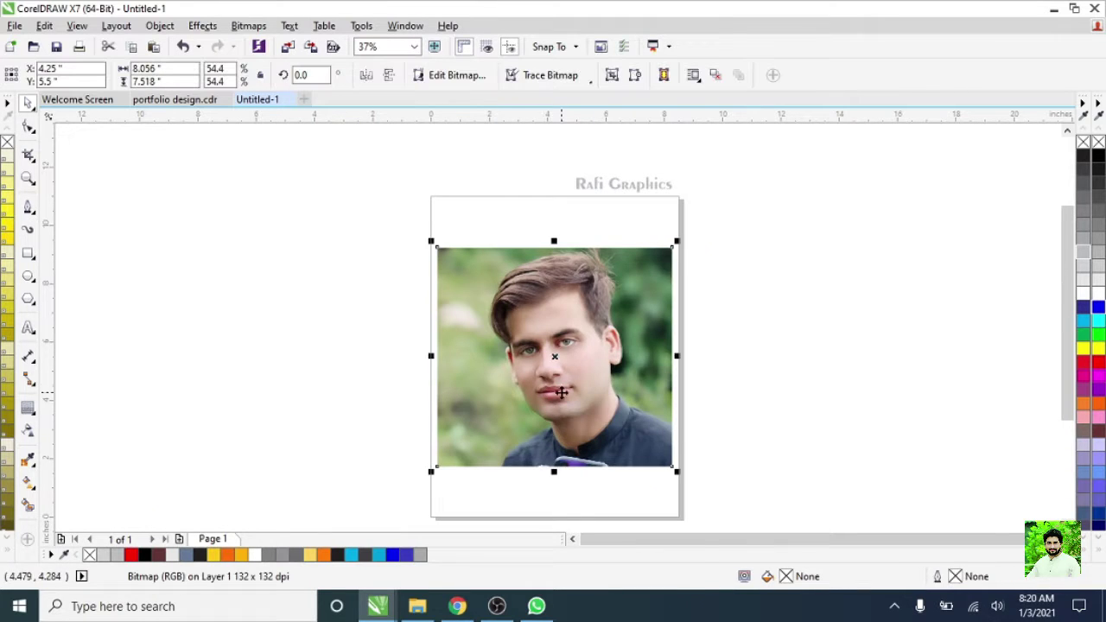
- Undo the accidental photo duplicate and zoom into the right-hand eye at 1200%
{"action": "right_click", "coordinate": [511, 376]}
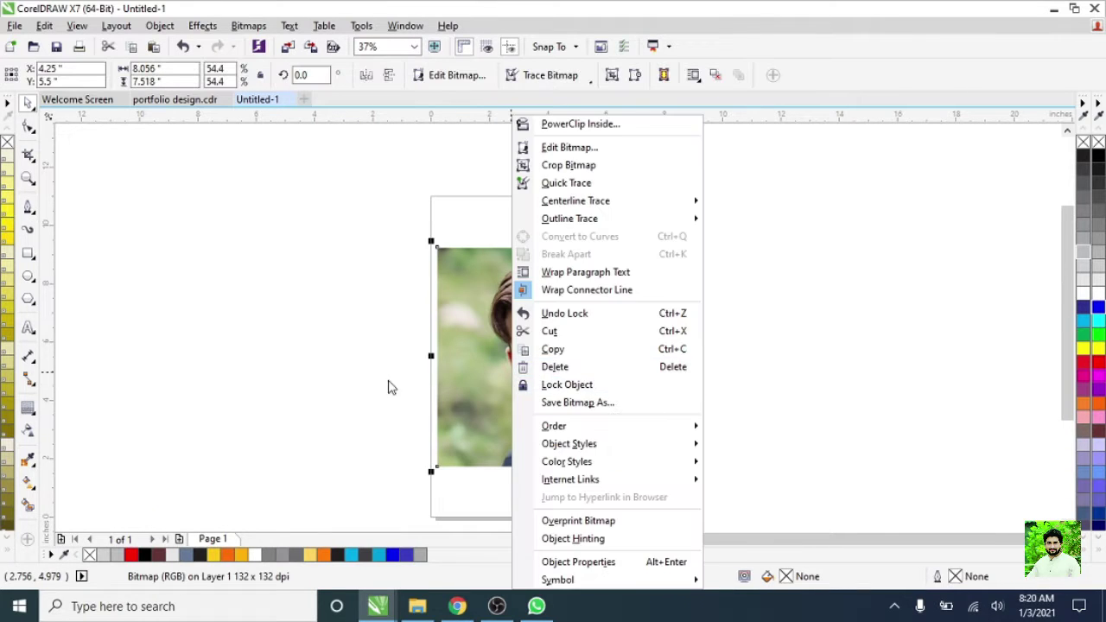
{"action": "left_click_drag", "start_coordinate": [383, 373], "coordinate": [160, 372]}
{"action": "right_click", "coordinate": [570, 380]}
{"action": "key", "text": "Escape"}
{"action": "scroll", "coordinate": [604, 365], "scroll_direction": "up", "scroll_amount": 2}
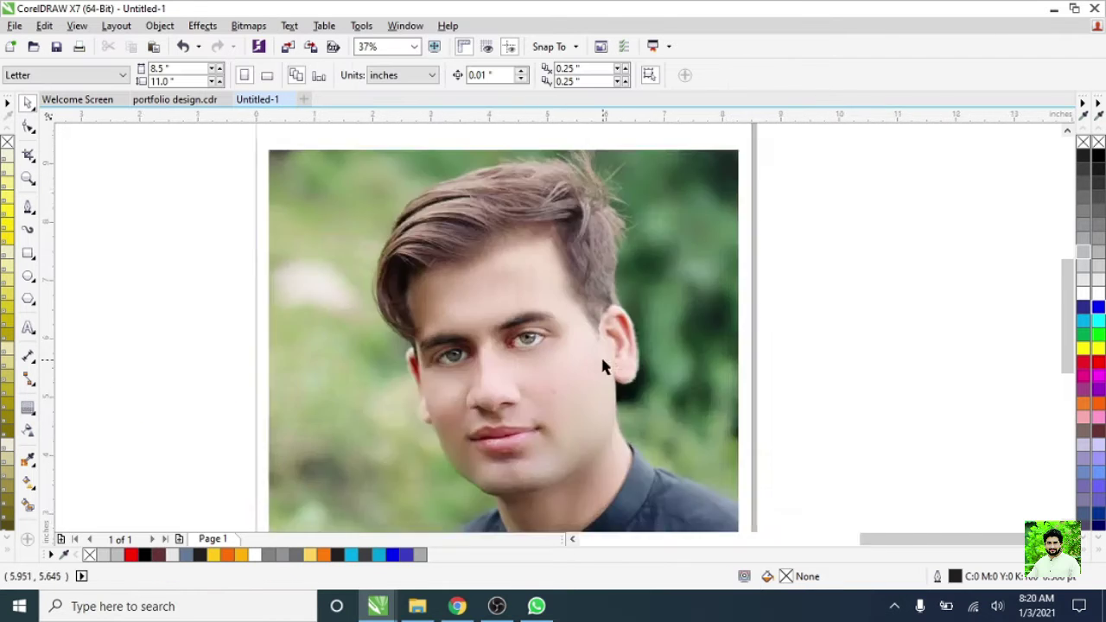
{"action": "scroll", "coordinate": [126, 316], "scroll_direction": "up", "scroll_amount": 3}
{"action": "scroll", "coordinate": [543, 341], "scroll_direction": "up", "scroll_amount": 3}
{"action": "scroll", "coordinate": [401, 406], "scroll_direction": "up", "scroll_amount": 1}
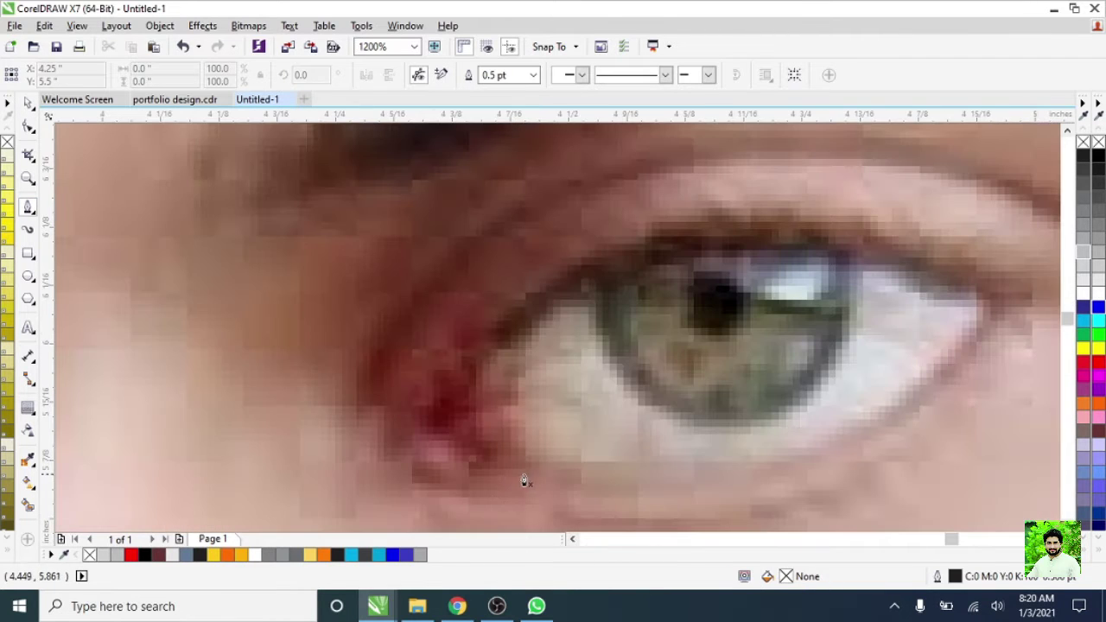
- Trace the upper eyelid with Bezier curves from the inner corner to the outer corner
{"action": "left_click_drag", "start_coordinate": [603, 492], "coordinate": [474, 456]}
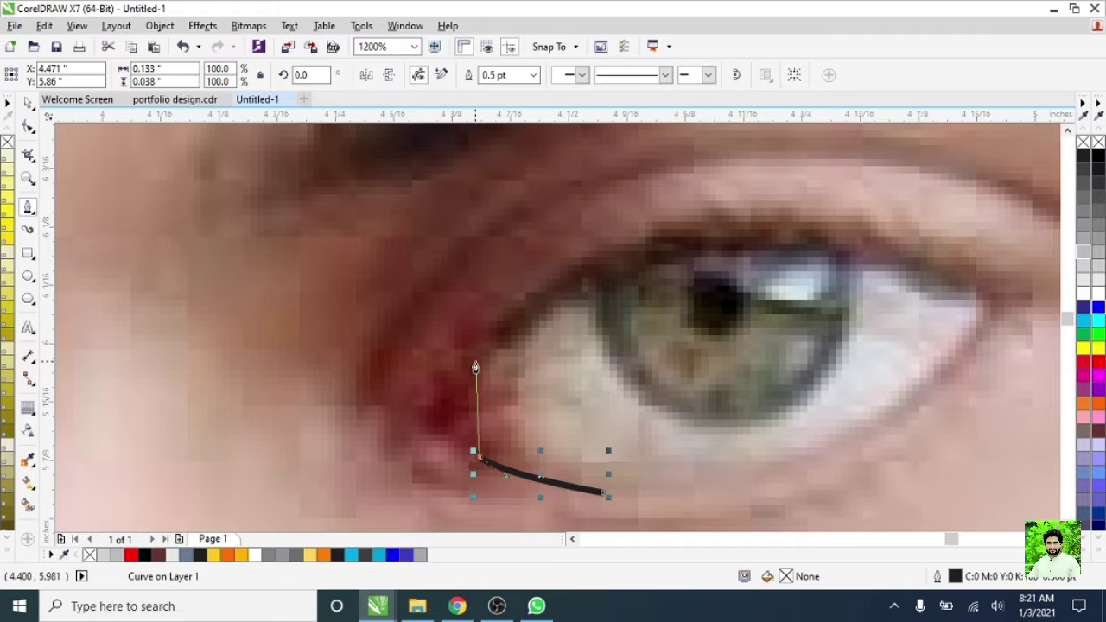
{"action": "left_click", "coordinate": [475, 361]}
{"action": "left_click_drag", "start_coordinate": [721, 241], "coordinate": [886, 249]}
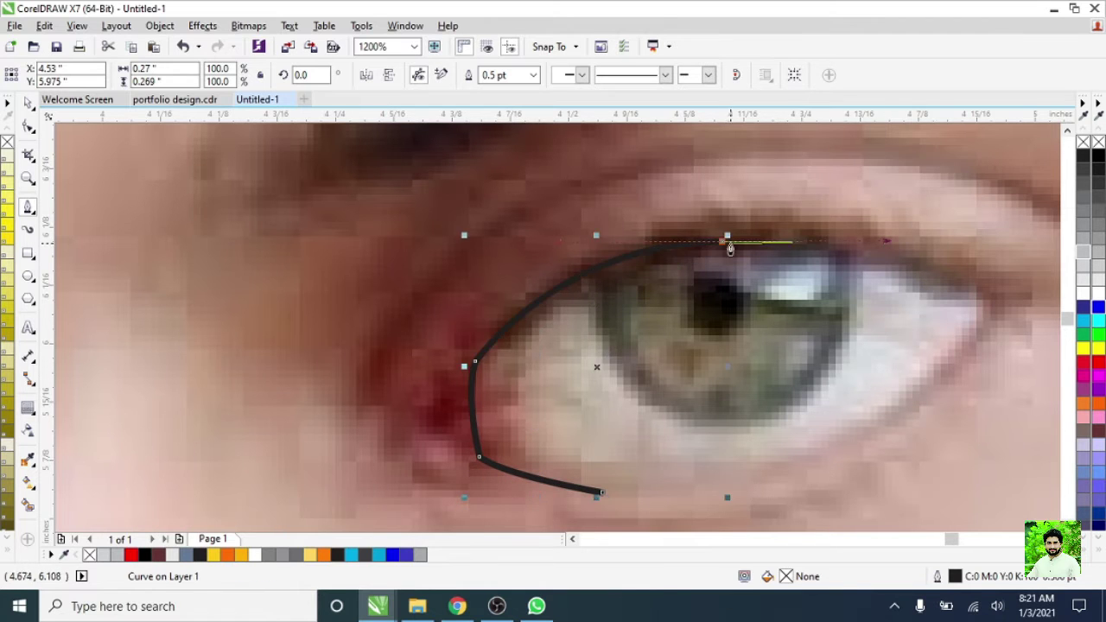
{"action": "scroll", "coordinate": [885, 345], "scroll_direction": "right", "scroll_amount": 2}
{"action": "left_click_drag", "start_coordinate": [908, 383], "coordinate": [907, 383]}
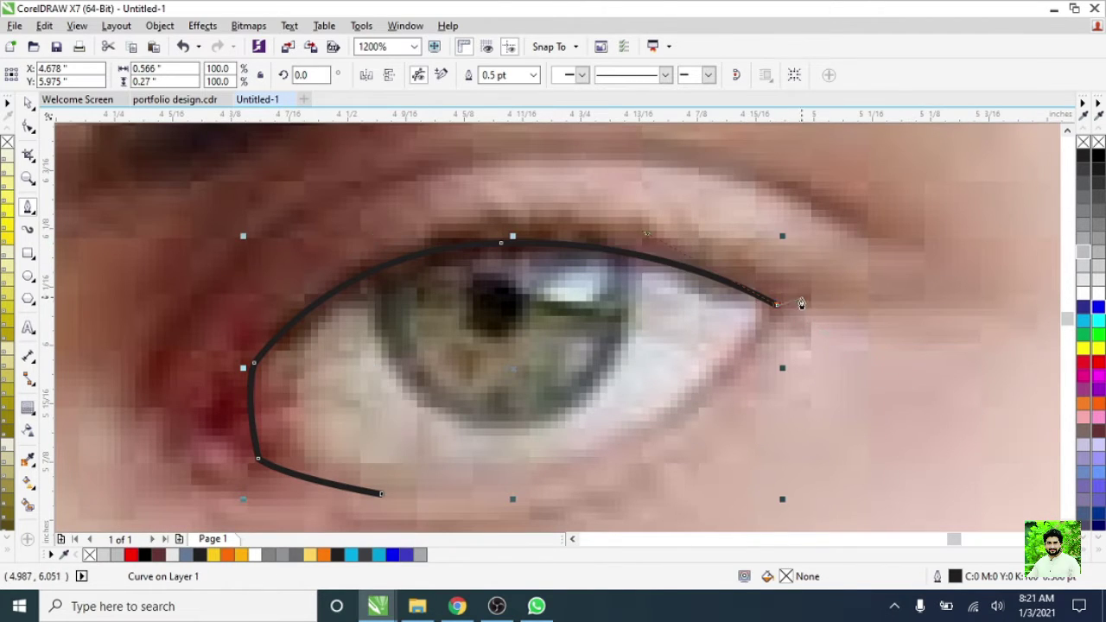
{"action": "mouse_move", "coordinate": [481, 228]}
{"action": "left_mouse_down"}
{"action": "mouse_move", "coordinate": [333, 227]}
{"action": "mouse_move", "coordinate": [469, 242]}
{"action": "left_mouse_up"}
{"action": "scroll", "coordinate": [615, 224], "scroll_direction": "down", "scroll_amount": 1}
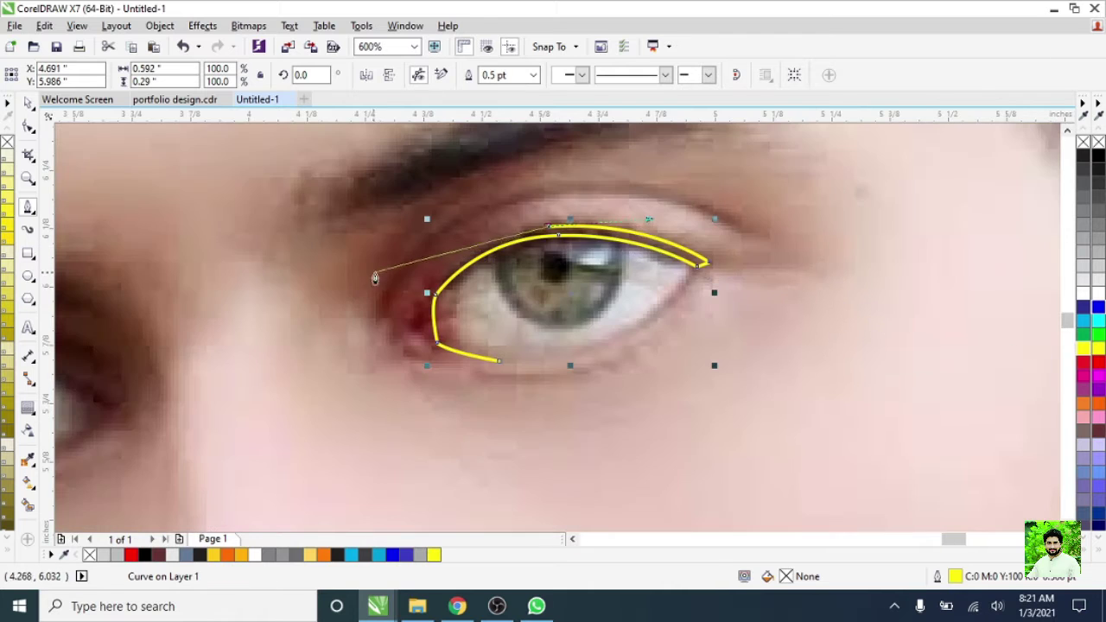
{"action": "scroll", "coordinate": [389, 266], "scroll_direction": "up", "scroll_amount": 1}
{"action": "mouse_move", "coordinate": [446, 322]}
{"action": "left_mouse_down"}
{"action": "mouse_move", "coordinate": [348, 443]}
{"action": "mouse_move", "coordinate": [403, 370]}
{"action": "left_mouse_up"}
{"action": "scroll", "coordinate": [400, 367], "scroll_direction": "down", "scroll_amount": 1}
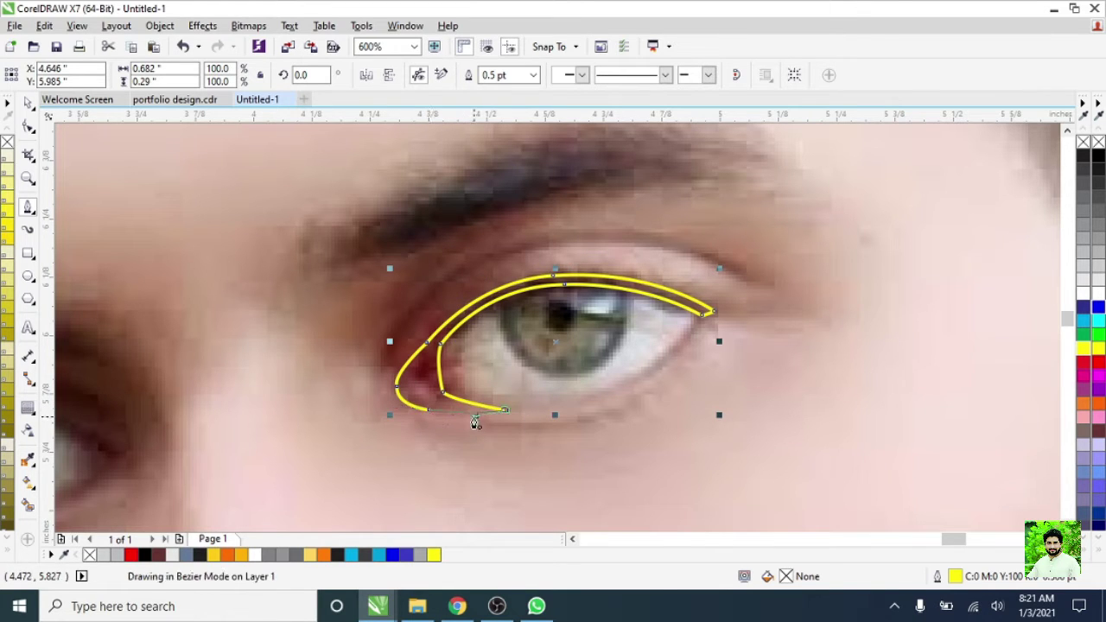
{"action": "scroll", "coordinate": [475, 421], "scroll_direction": "up", "scroll_amount": 1}
{"action": "scroll", "coordinate": [440, 409], "scroll_direction": "down", "scroll_amount": 1}
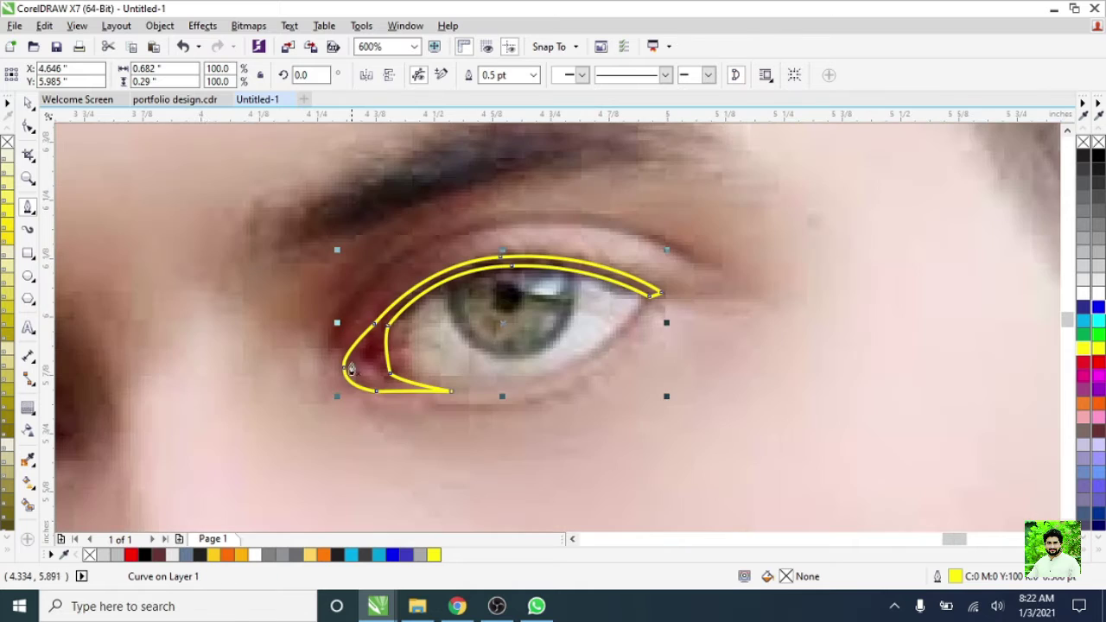
- Reshape the upper lid outline's nodes so it fits the eye
{"action": "key", "text": "F10"}
{"action": "scroll", "coordinate": [469, 365], "scroll_direction": "up", "scroll_amount": 1}
{"action": "left_click_drag", "start_coordinate": [406, 350], "coordinate": [359, 363]}
{"action": "scroll", "coordinate": [462, 397], "scroll_direction": "down", "scroll_amount": 1}
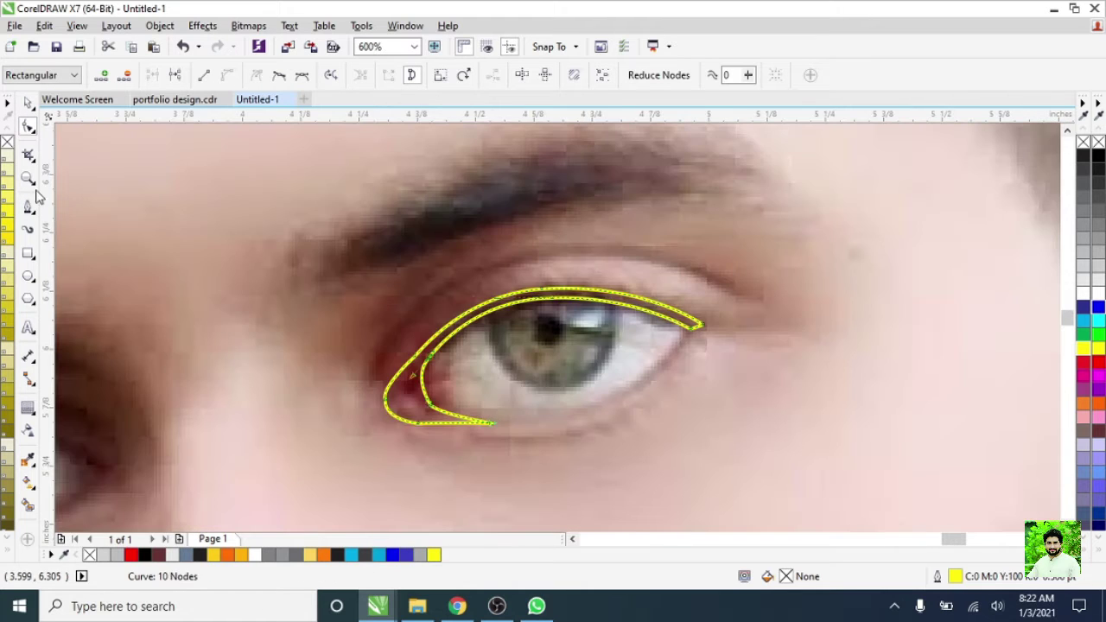
- Trace the lower lid back to the inner corner and colour the outlines yellow
{"action": "left_click", "coordinate": [28, 208]}
{"action": "left_click", "coordinate": [688, 328]}
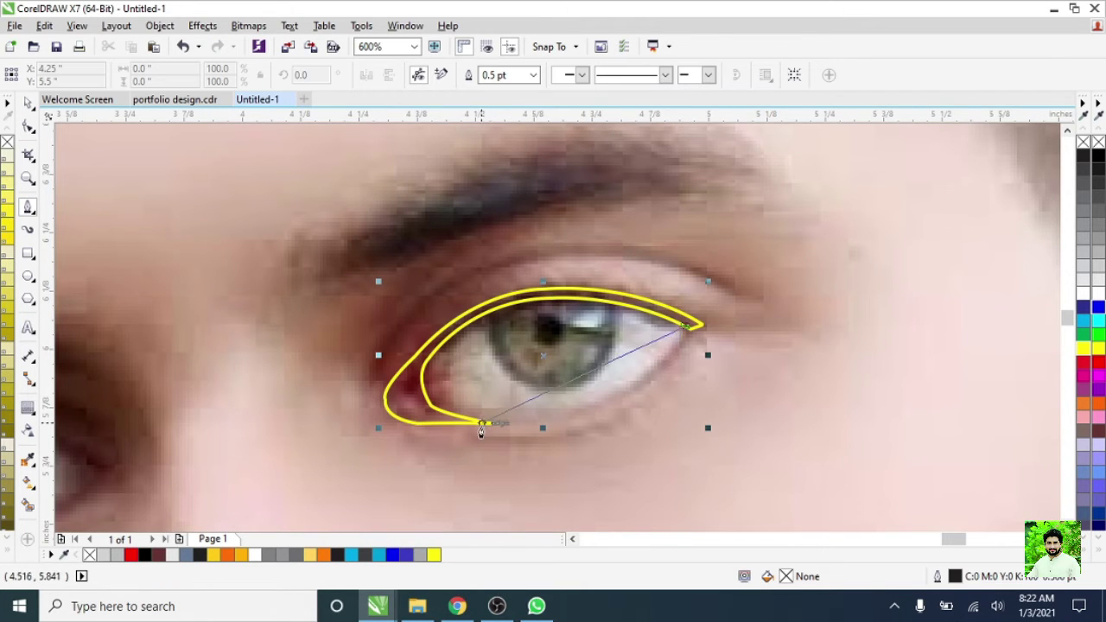
{"action": "left_click", "coordinate": [475, 424]}
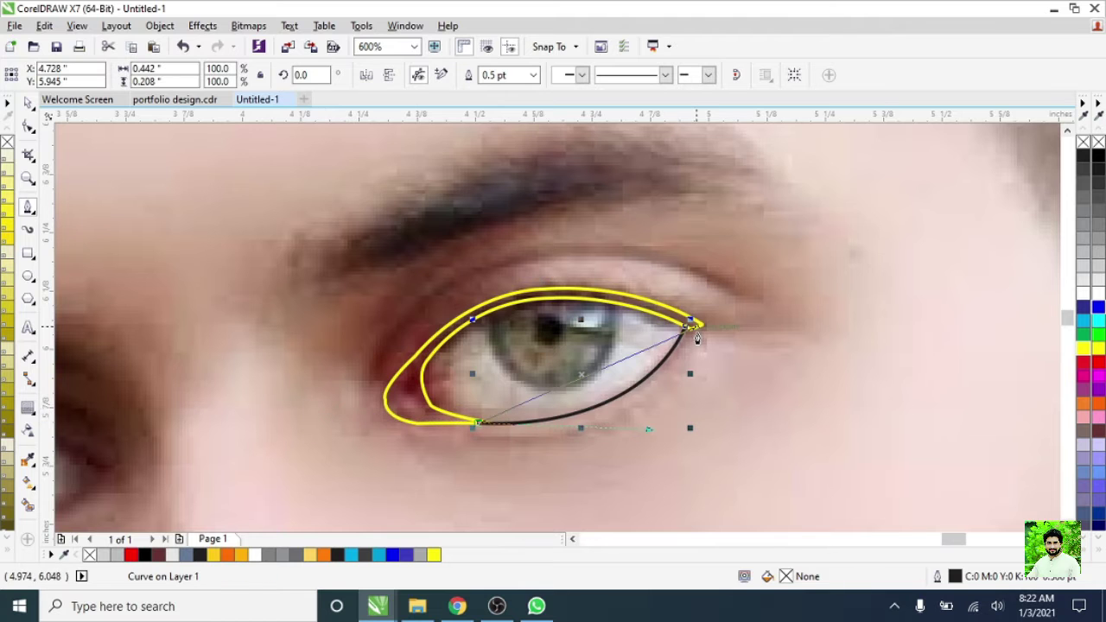
{"action": "mouse_move", "coordinate": [696, 335]}
{"action": "left_mouse_down"}
{"action": "mouse_move", "coordinate": [795, 188]}
{"action": "mouse_move", "coordinate": [764, 201]}
{"action": "left_mouse_up"}
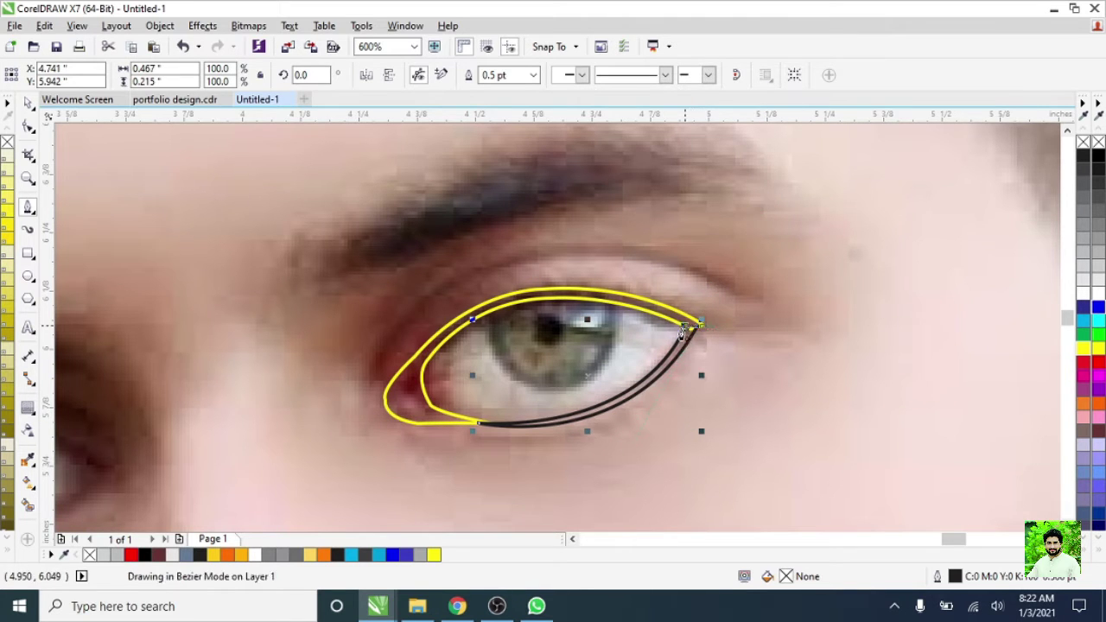
{"action": "scroll", "coordinate": [682, 336], "scroll_direction": "up", "scroll_amount": 1}
{"action": "left_click", "coordinate": [26, 104]}
- Draw a small tear-duct curve at the eye's inner corner
{"action": "scroll", "coordinate": [588, 387], "scroll_direction": "down", "scroll_amount": 2}
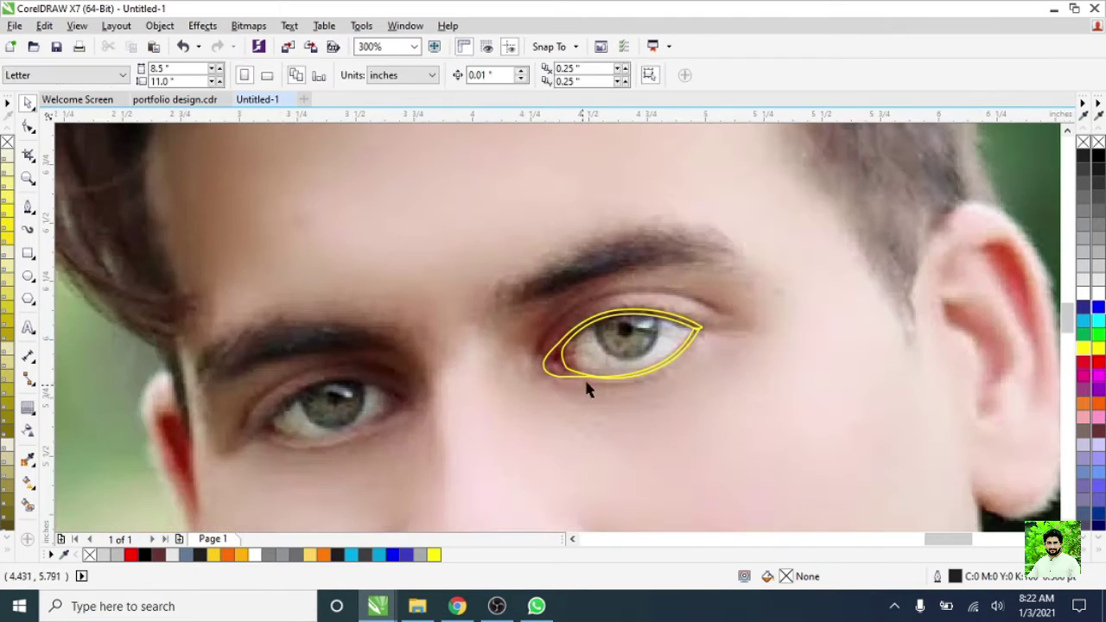
{"action": "scroll", "coordinate": [646, 376], "scroll_direction": "up", "scroll_amount": 1}
{"action": "left_click", "coordinate": [733, 328]}
{"action": "scroll", "coordinate": [733, 329], "scroll_direction": "up", "scroll_amount": 1}
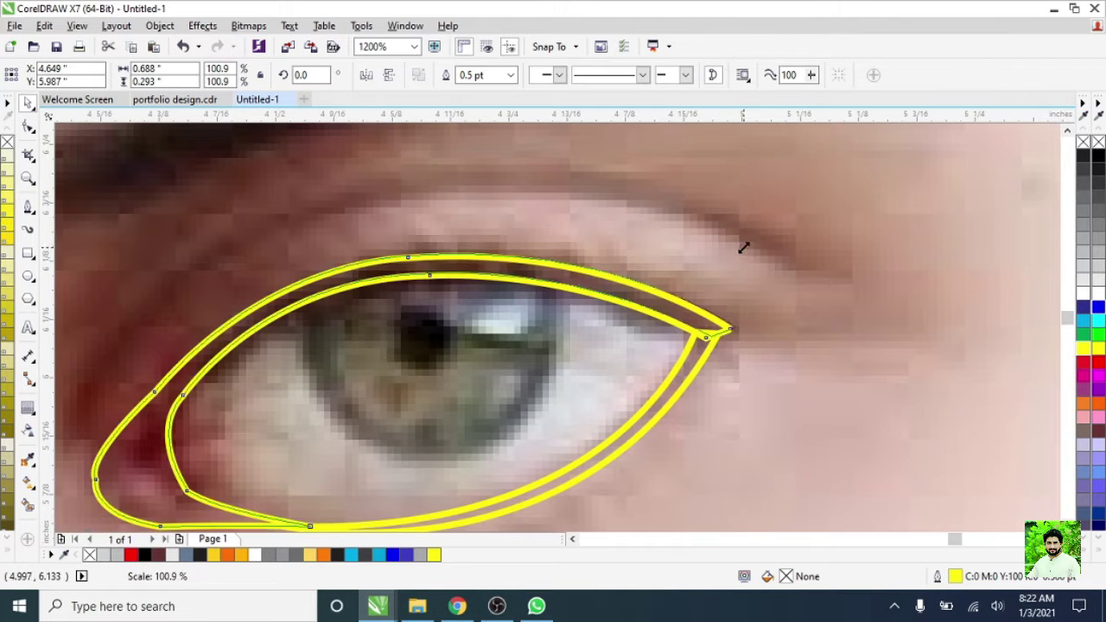
{"action": "scroll", "coordinate": [703, 353], "scroll_direction": "down", "scroll_amount": 1}
{"action": "scroll", "coordinate": [698, 332], "scroll_direction": "up", "scroll_amount": 1}
{"action": "scroll", "coordinate": [698, 332], "scroll_direction": "up", "scroll_amount": 1}
{"action": "scroll", "coordinate": [715, 311], "scroll_direction": "down", "scroll_amount": 1}
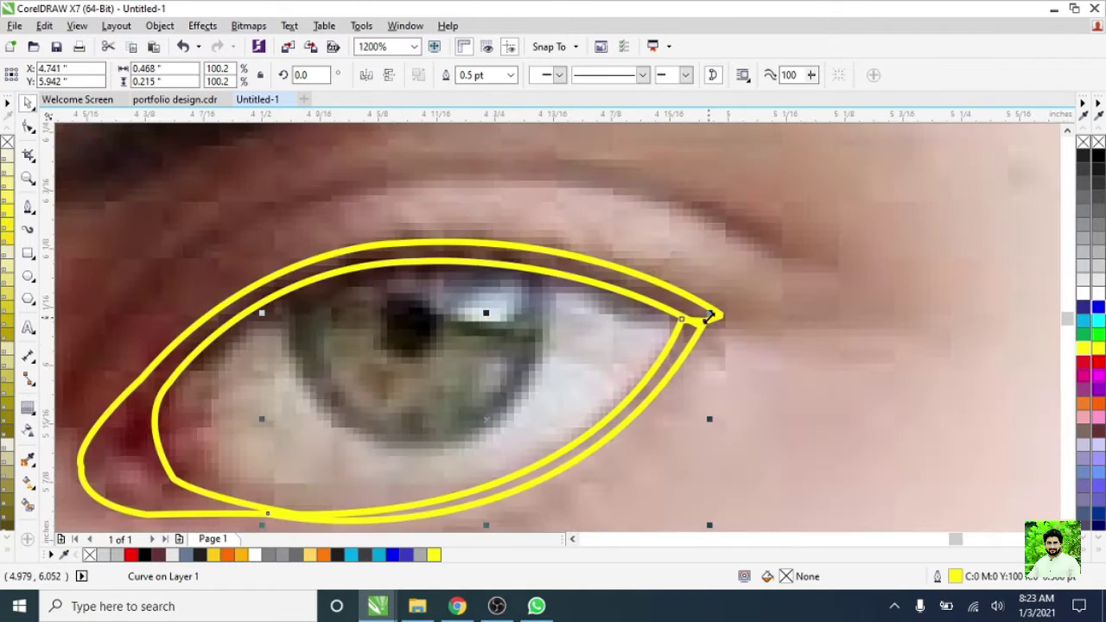
{"action": "key", "text": "Escape"}
{"action": "scroll", "coordinate": [440, 457], "scroll_direction": "down", "scroll_amount": 1}
{"action": "scroll", "coordinate": [398, 424], "scroll_direction": "up", "scroll_amount": 1}
{"action": "key", "text": "F5"}
{"action": "key", "text": "space"}
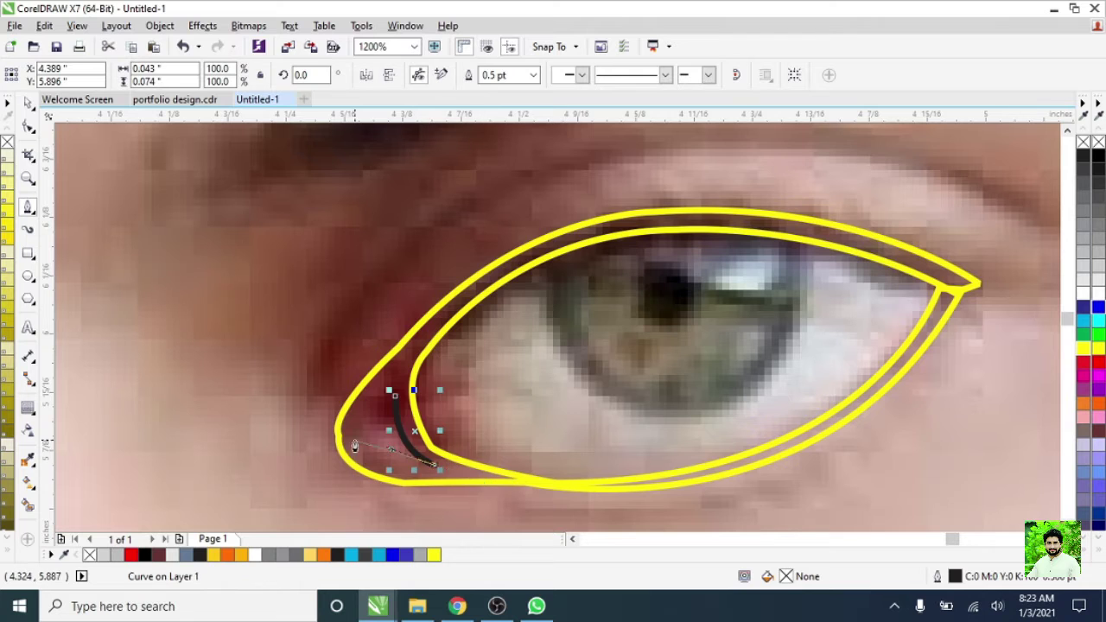
{"action": "scroll", "coordinate": [519, 362], "scroll_direction": "down", "scroll_amount": 1}
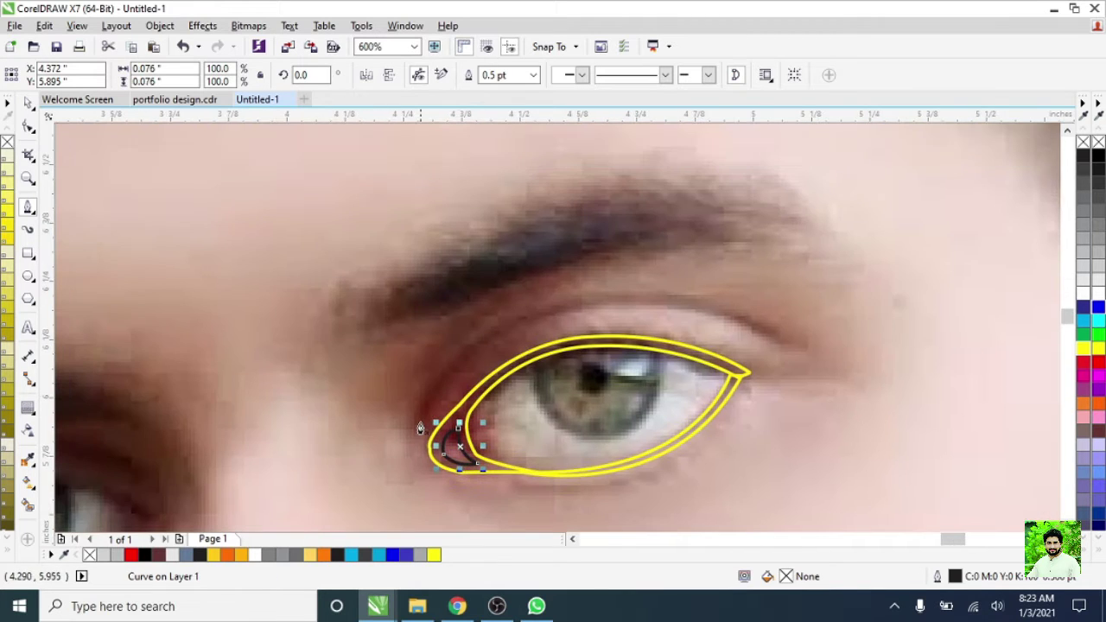
- Draw a thin crease line arching over the eye and adjust its nodes
{"action": "left_click", "coordinate": [421, 430]}
{"action": "left_click_drag", "start_coordinate": [640, 283], "coordinate": [644, 285]}
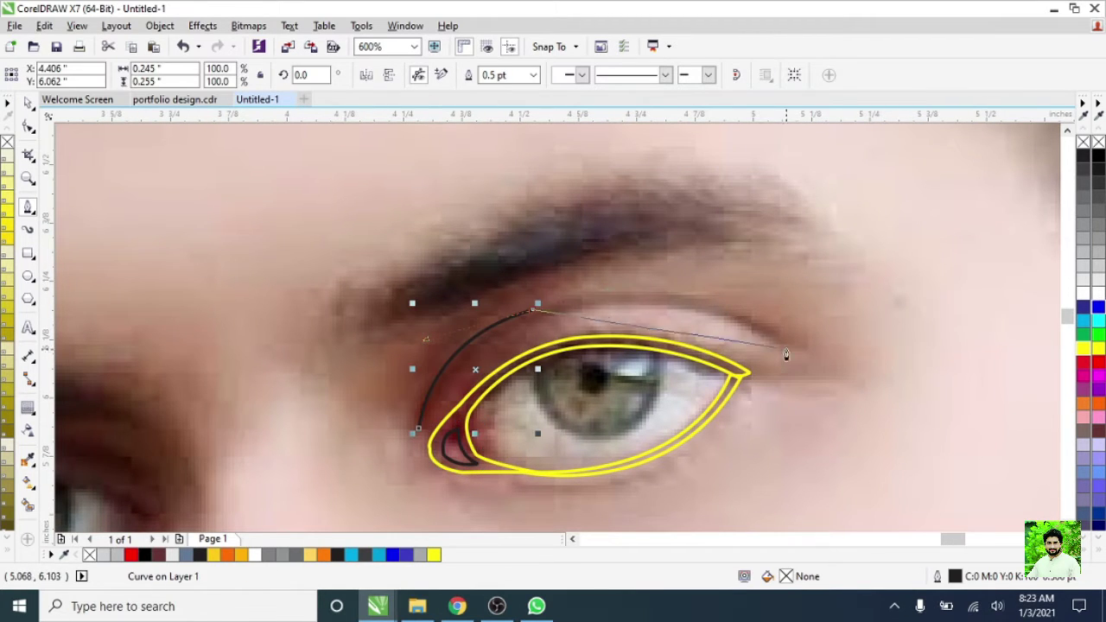
{"action": "left_click_drag", "start_coordinate": [906, 415], "coordinate": [900, 411]}
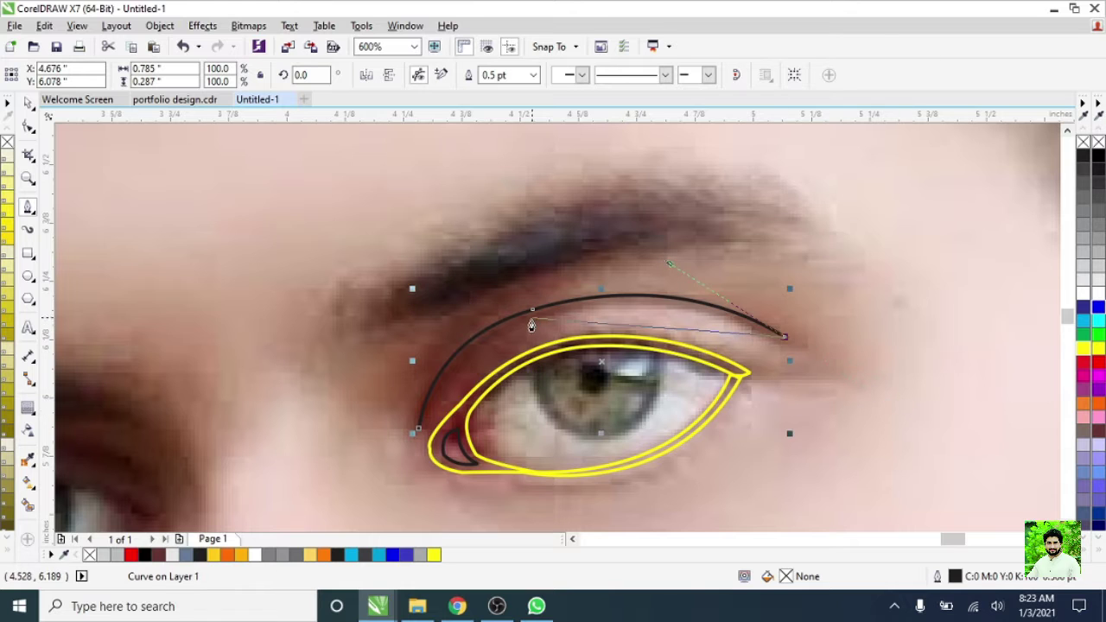
{"action": "left_click_drag", "start_coordinate": [466, 346], "coordinate": [521, 339]}
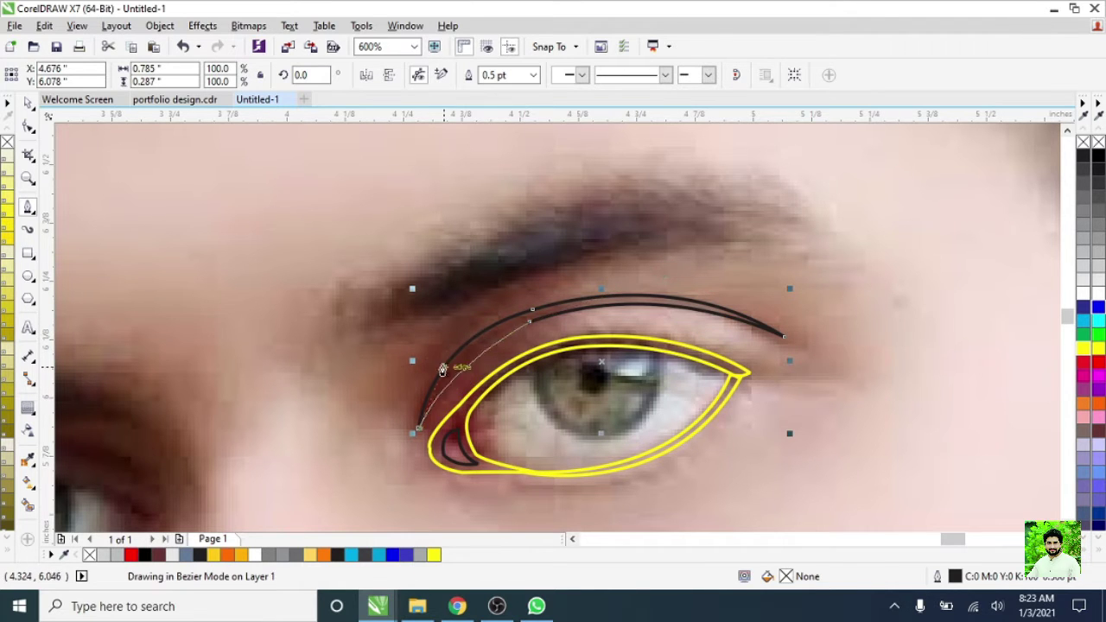
{"action": "scroll", "coordinate": [508, 318], "scroll_direction": "up", "scroll_amount": 1}
{"action": "key", "text": "F10"}
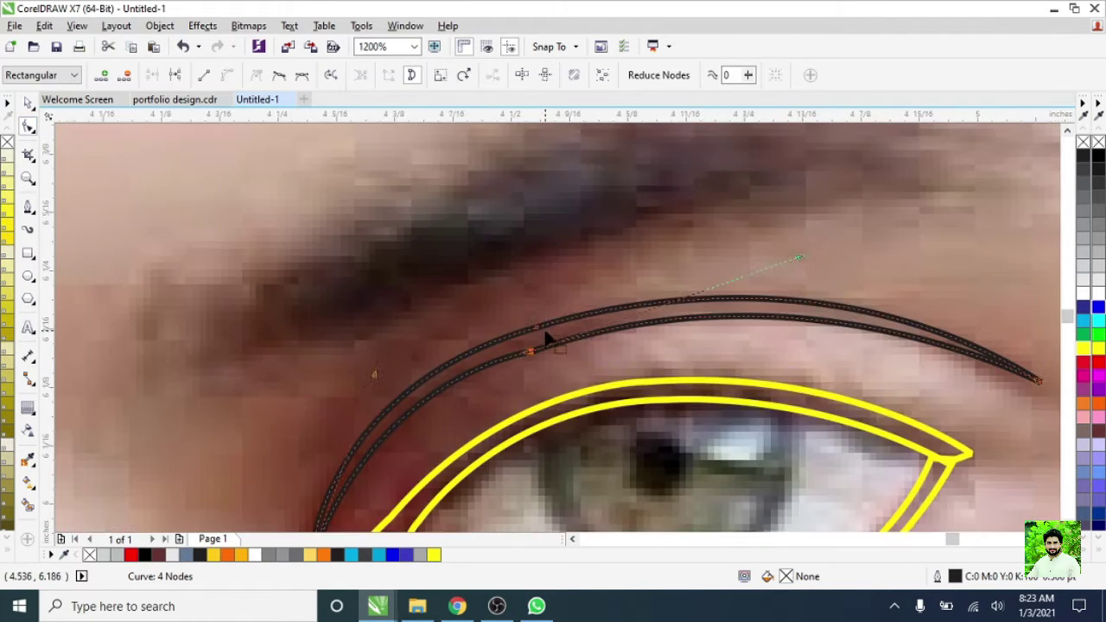
{"action": "left_click_drag", "start_coordinate": [391, 379], "coordinate": [393, 384]}
{"action": "scroll", "coordinate": [239, 264], "scroll_direction": "down", "scroll_amount": 1}
{"action": "scroll", "coordinate": [397, 346], "scroll_direction": "down", "scroll_amount": 1}
{"action": "key", "text": "space"}
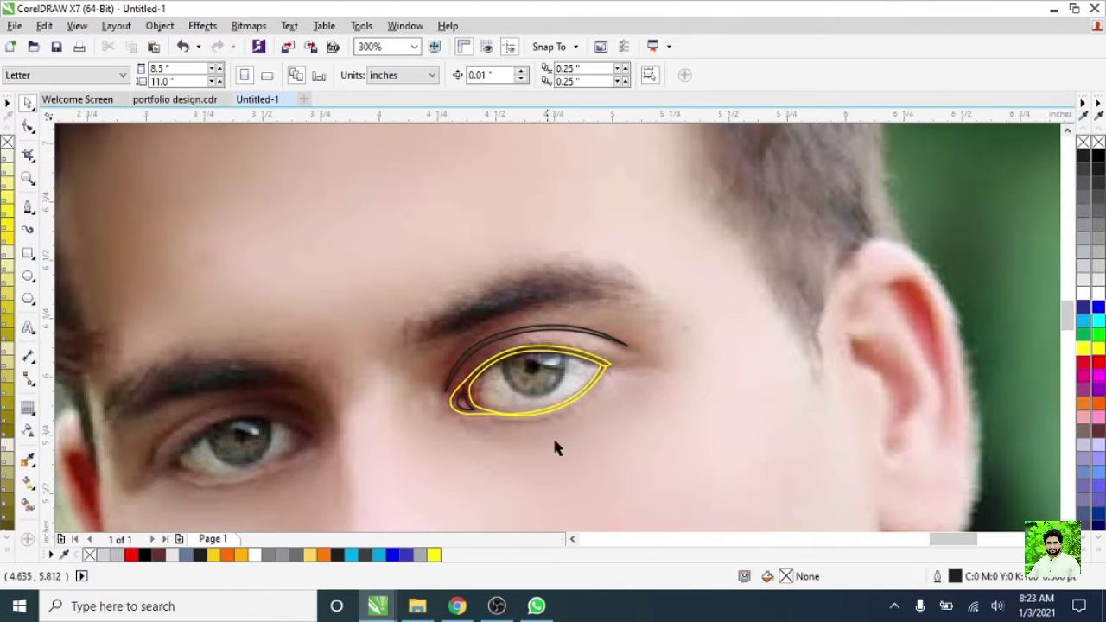
{"action": "key", "text": "F5"}
- Draw a curved line running beneath the lower eyelid
{"action": "scroll", "coordinate": [582, 415], "scroll_direction": "up", "scroll_amount": 1}
{"action": "left_click", "coordinate": [405, 438]}
{"action": "left_click_drag", "start_coordinate": [691, 282], "coordinate": [690, 281]}
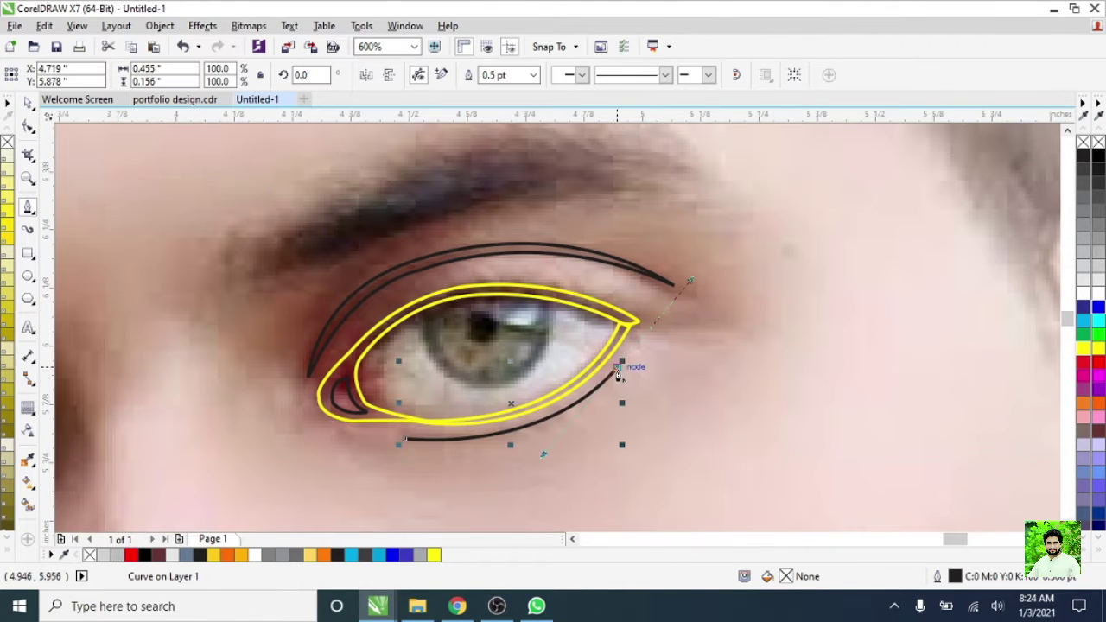
{"action": "scroll", "coordinate": [579, 432], "scroll_direction": "down", "scroll_amount": 1}
{"action": "scroll", "coordinate": [605, 380], "scroll_direction": "up", "scroll_amount": 2}
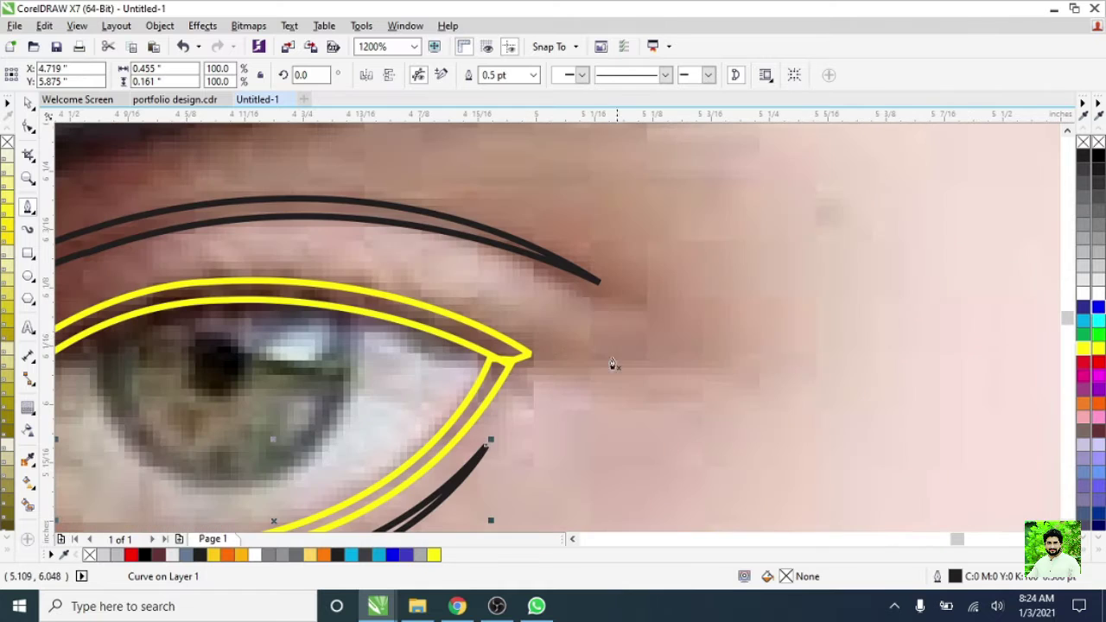
- Draw a narrow elongated shape out from the outer eye corner, redoing a misplaced segment
{"action": "left_click", "coordinate": [550, 338]}
{"action": "left_click_drag", "start_coordinate": [836, 380], "coordinate": [835, 379]}
{"action": "key", "text": "ctrl+z"}
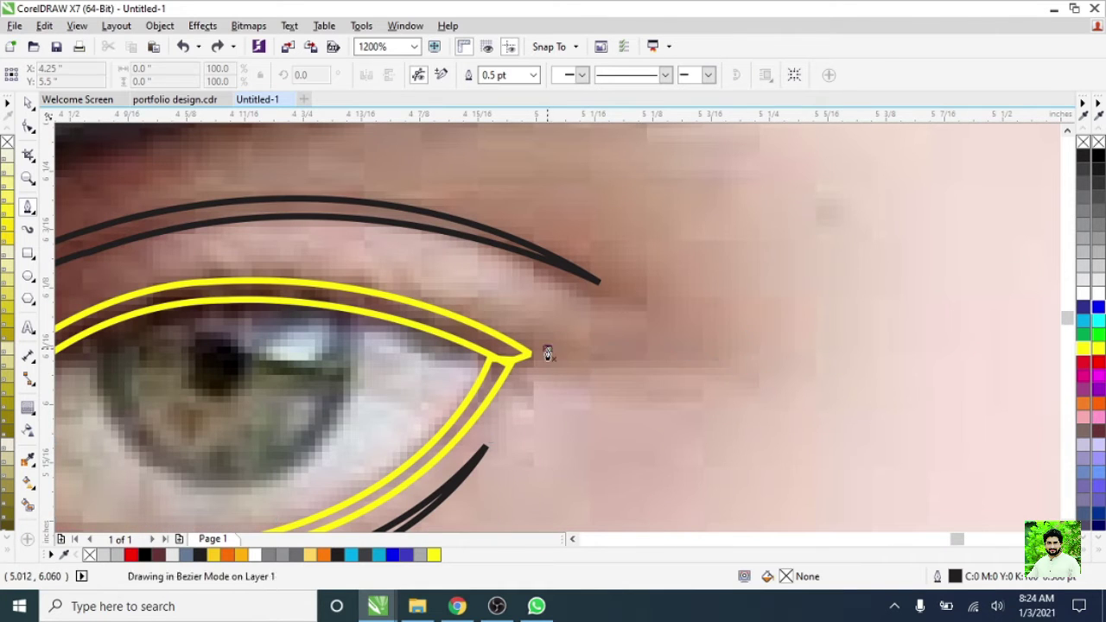
{"action": "scroll", "coordinate": [544, 354], "scroll_direction": "down", "scroll_amount": 1}
{"action": "left_click", "coordinate": [585, 354]}
{"action": "left_click_drag", "start_coordinate": [709, 352], "coordinate": [708, 354]}
{"action": "scroll", "coordinate": [660, 378], "scroll_direction": "up", "scroll_amount": 1}
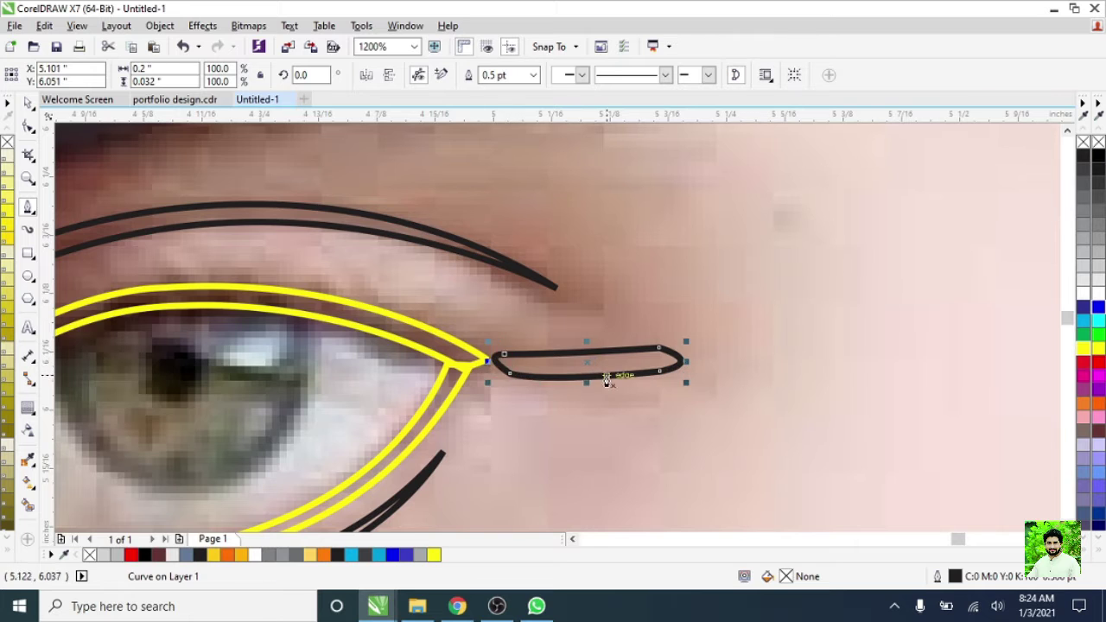
{"action": "scroll", "coordinate": [502, 358], "scroll_direction": "down", "scroll_amount": 3}
{"action": "scroll", "coordinate": [500, 446], "scroll_direction": "up", "scroll_amount": 2}
{"action": "scroll", "coordinate": [432, 340], "scroll_direction": "up", "scroll_amount": 1}
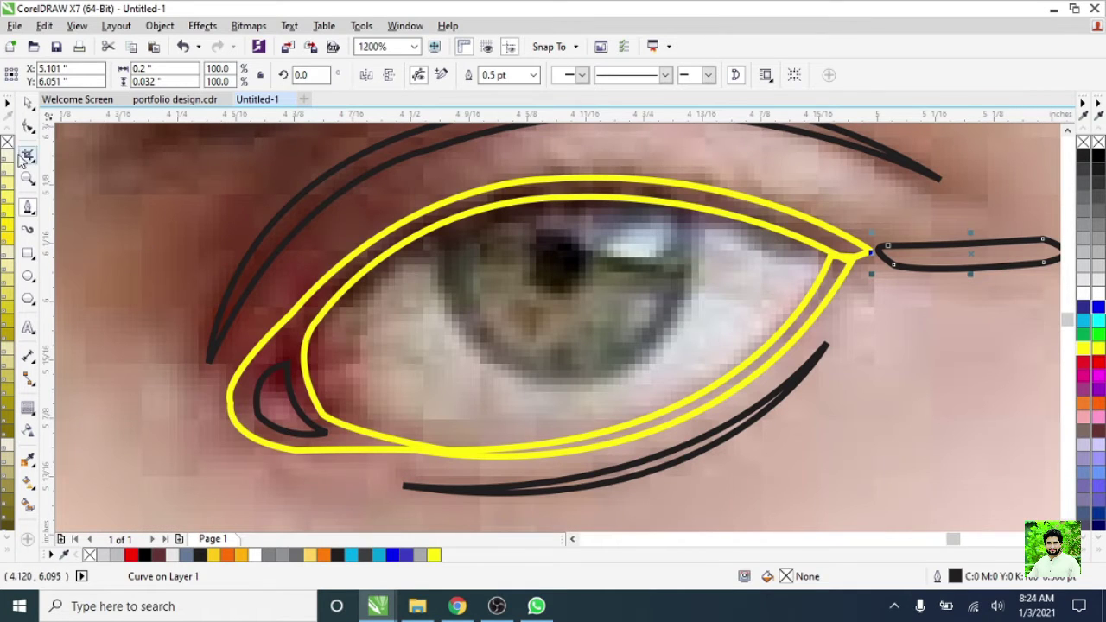
- Fill the inner eye-corner shape with a brown sampled from the photo (#723022)
{"action": "key", "text": "F5"}
{"action": "key", "text": "i"}
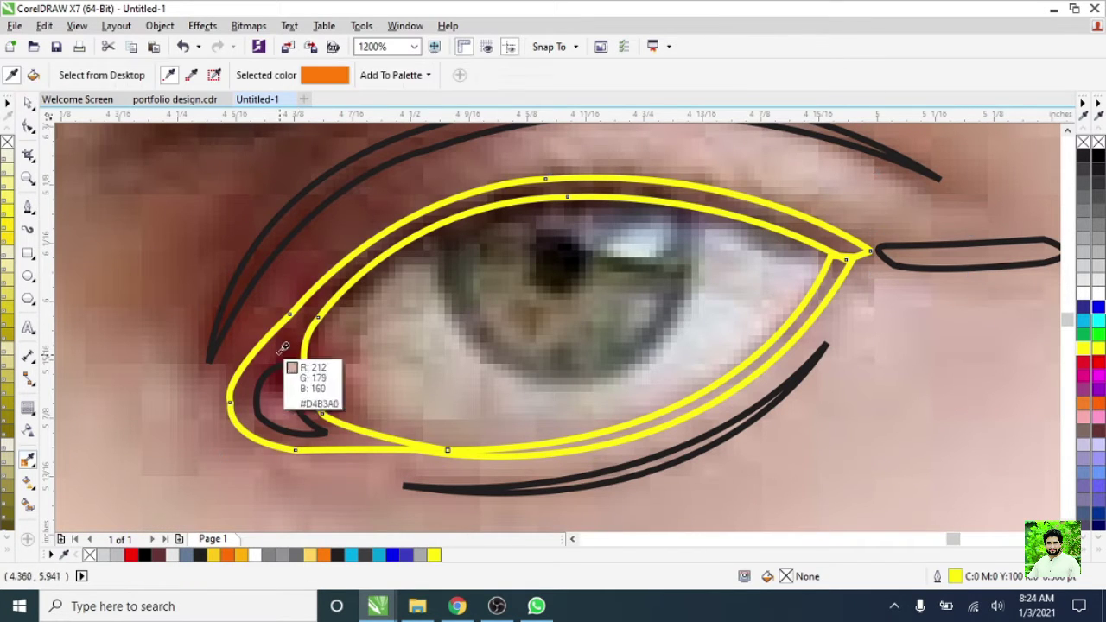
{"action": "left_click", "coordinate": [273, 339]}
{"action": "scroll", "coordinate": [728, 365], "scroll_direction": "up", "scroll_amount": 1}
{"action": "left_click", "coordinate": [916, 223]}
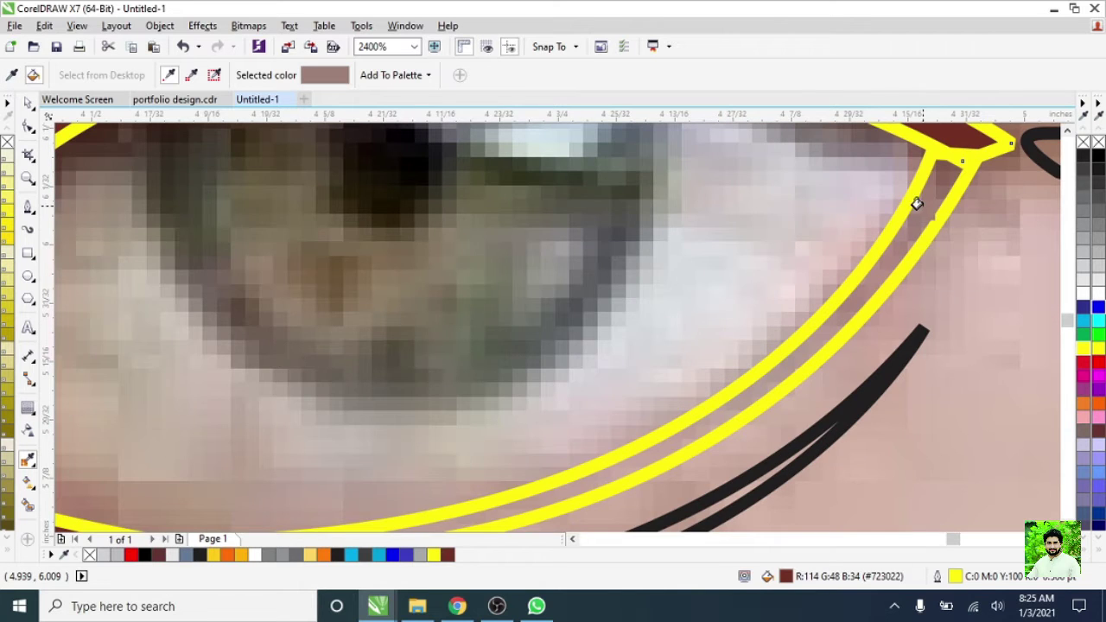
{"action": "scroll", "coordinate": [675, 345], "scroll_direction": "down", "scroll_amount": 2}
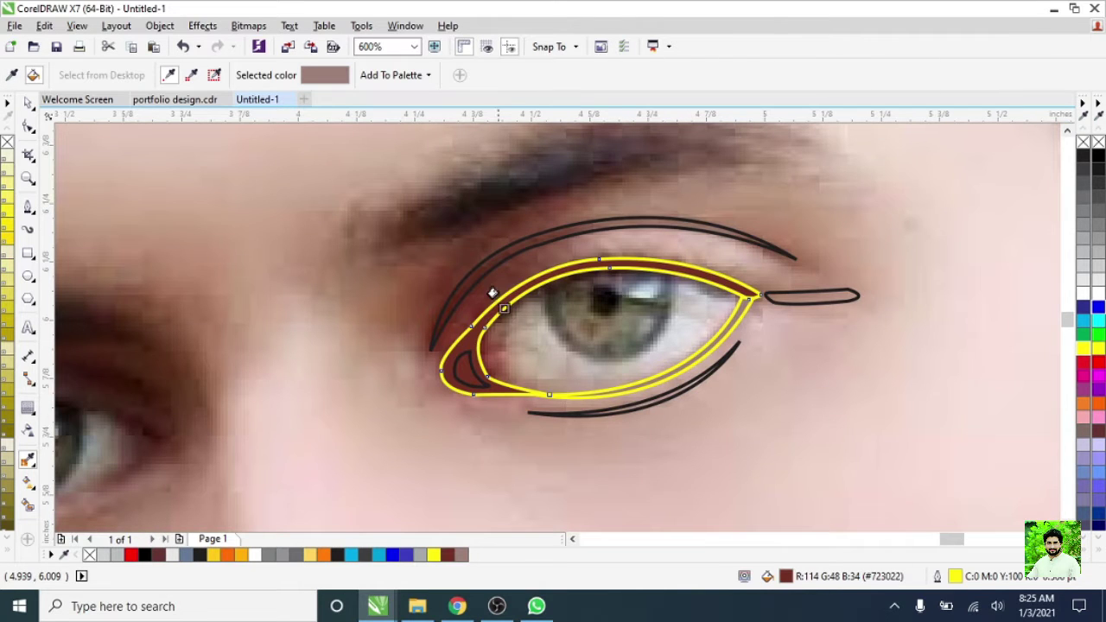
{"action": "scroll", "coordinate": [492, 294], "scroll_direction": "up", "scroll_amount": 2}
{"action": "left_click", "coordinate": [518, 247]}
{"action": "scroll", "coordinate": [476, 247], "scroll_direction": "down", "scroll_amount": 3}
{"action": "scroll", "coordinate": [476, 247], "scroll_direction": "up", "scroll_amount": 2}
{"action": "left_click", "coordinate": [636, 273]}
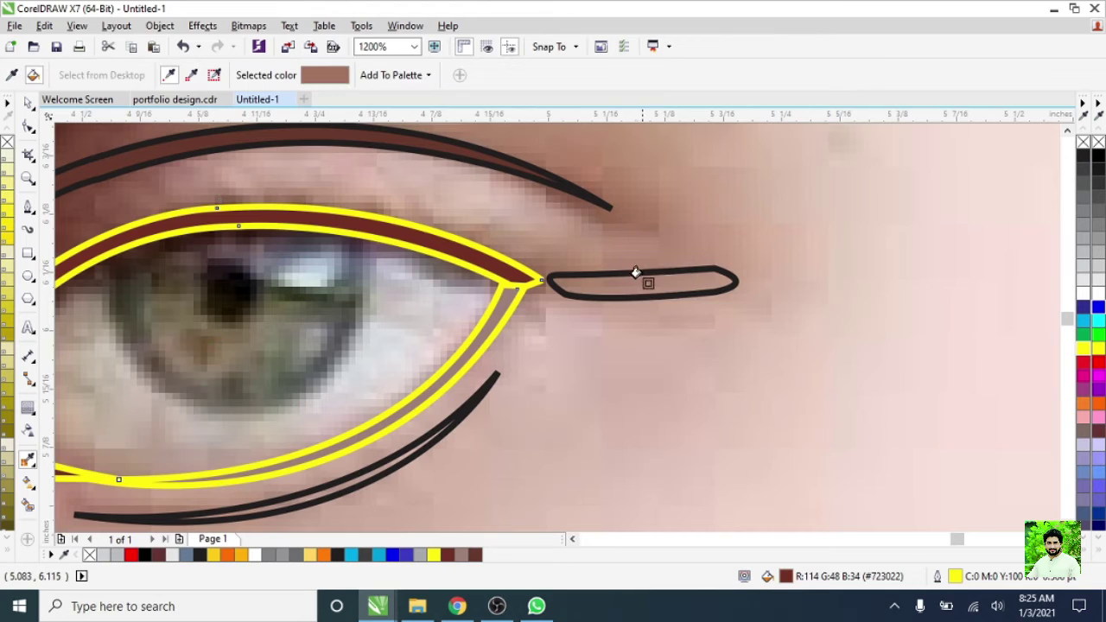
{"action": "scroll", "coordinate": [461, 378], "scroll_direction": "down", "scroll_amount": 1}
{"action": "scroll", "coordinate": [654, 472], "scroll_direction": "up", "scroll_amount": 3}
{"action": "scroll", "coordinate": [508, 397], "scroll_direction": "down", "scroll_amount": 3}
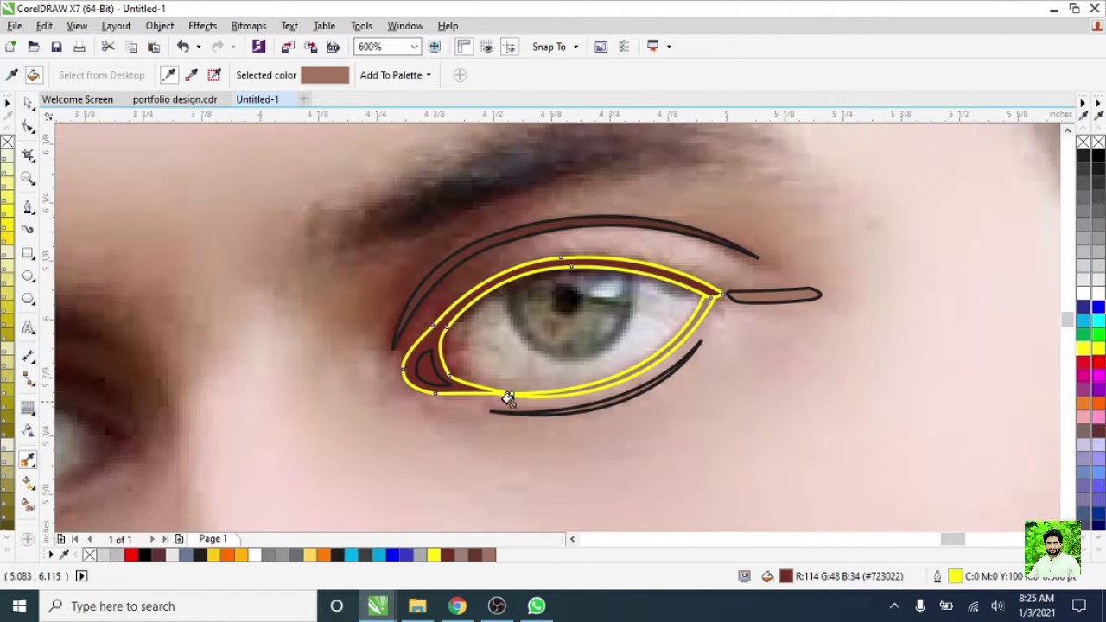
{"action": "scroll", "coordinate": [507, 398], "scroll_direction": "up", "scroll_amount": 1}
{"action": "scroll", "coordinate": [508, 397], "scroll_direction": "down", "scroll_amount": 1}
- Deselect and get the Bezier tool ready to trace the upper inner lid
{"action": "key", "text": "space"}
{"action": "key", "text": "F7"}
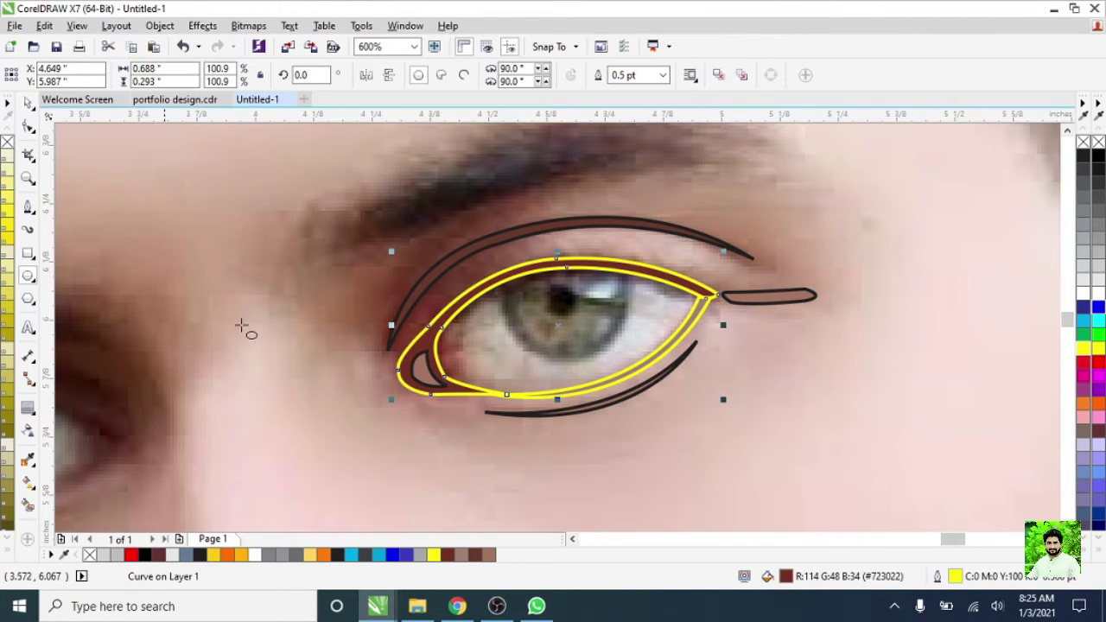
{"action": "scroll", "coordinate": [242, 329], "scroll_direction": "up", "scroll_amount": 1}
{"action": "left_click", "coordinate": [28, 207]}
{"action": "scroll", "coordinate": [519, 259], "scroll_direction": "up", "scroll_amount": 1}
- Trace a red-outlined curve along the inner upper lid round the outer corner
{"action": "left_click_drag", "start_coordinate": [660, 215], "coordinate": [819, 231]}
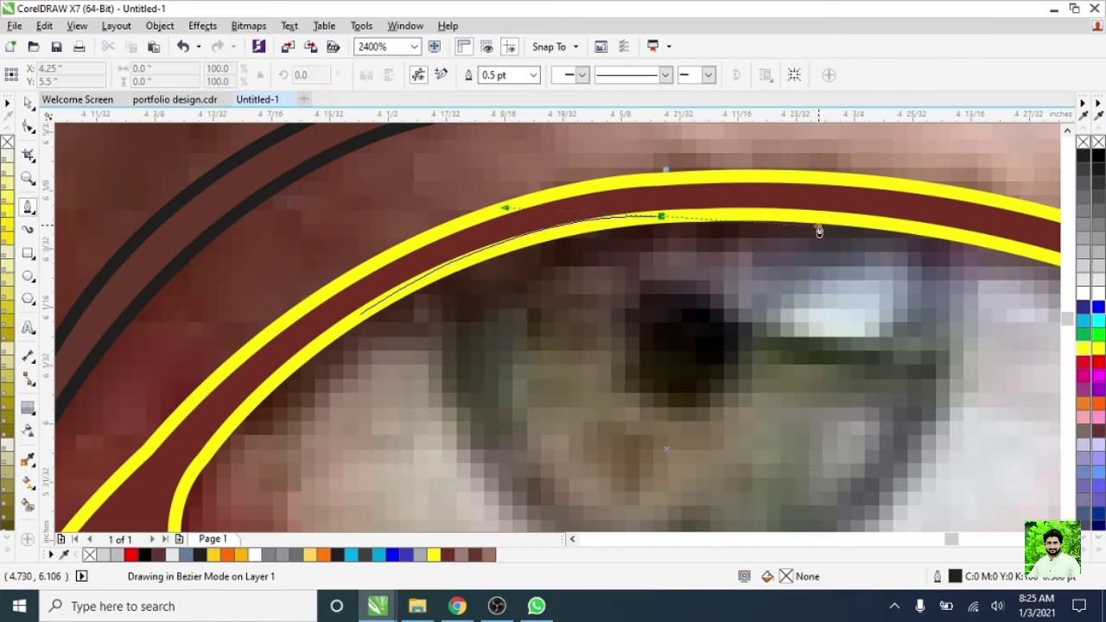
{"action": "scroll", "coordinate": [741, 222], "scroll_direction": "down", "scroll_amount": 2}
{"action": "scroll", "coordinate": [862, 250], "scroll_direction": "up", "scroll_amount": 1}
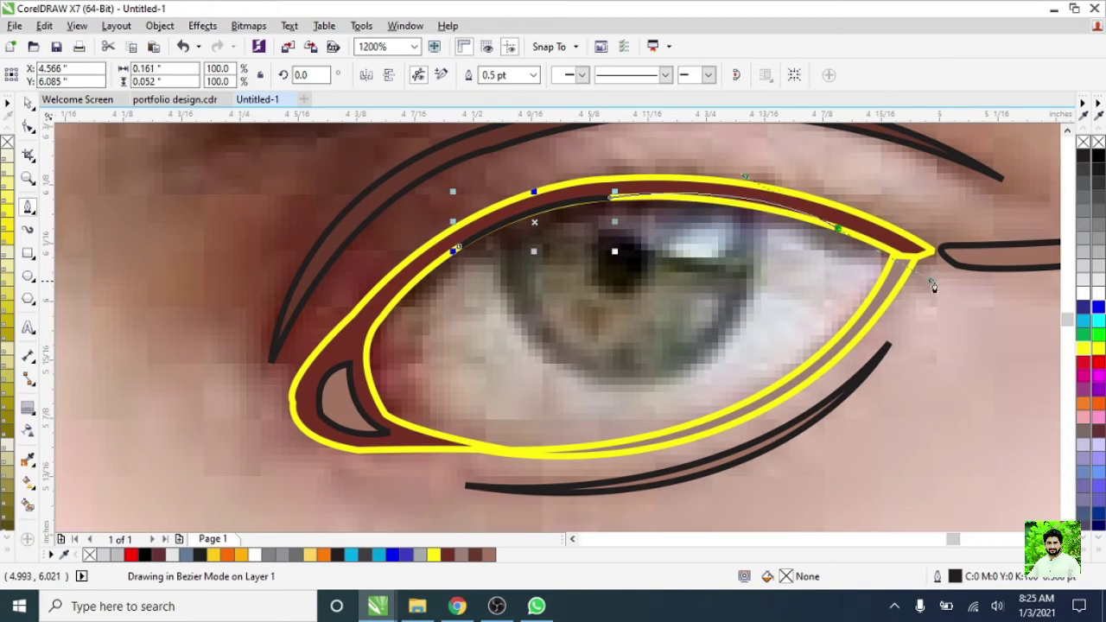
{"action": "left_click", "coordinate": [871, 248]}
{"action": "right_click", "coordinate": [1092, 367]}
{"action": "scroll", "coordinate": [917, 297], "scroll_direction": "up", "scroll_amount": 1}
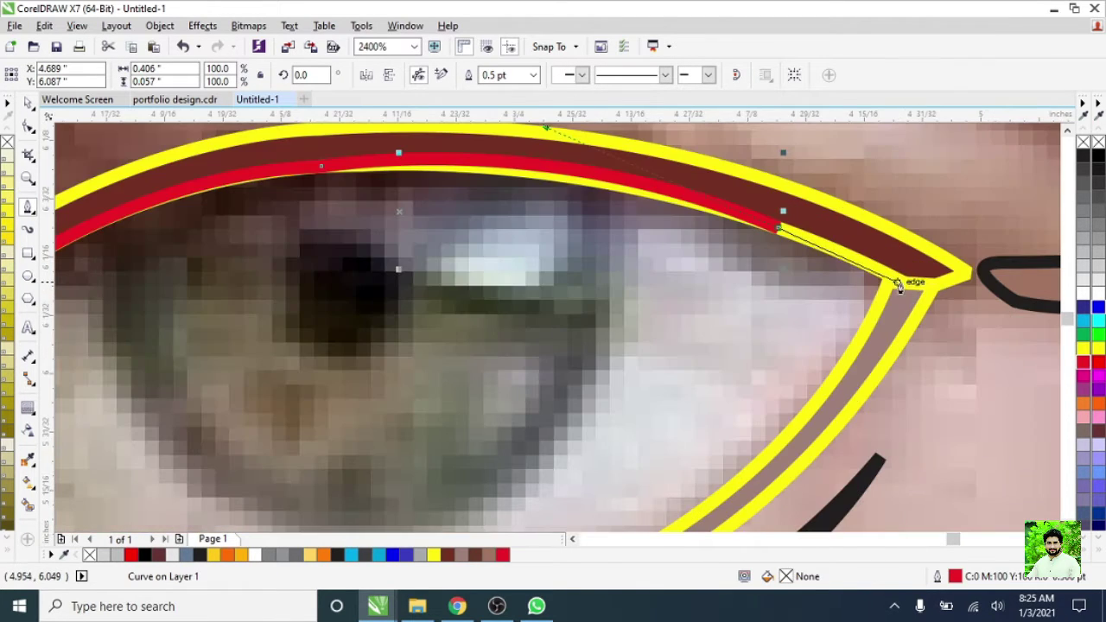
{"action": "left_click", "coordinate": [898, 285]}
{"action": "scroll", "coordinate": [918, 291], "scroll_direction": "down", "scroll_amount": 1}
- Continue the red line along the lower lid and finish it near the inner corner
{"action": "left_click_drag", "start_coordinate": [690, 428], "coordinate": [690, 428]}
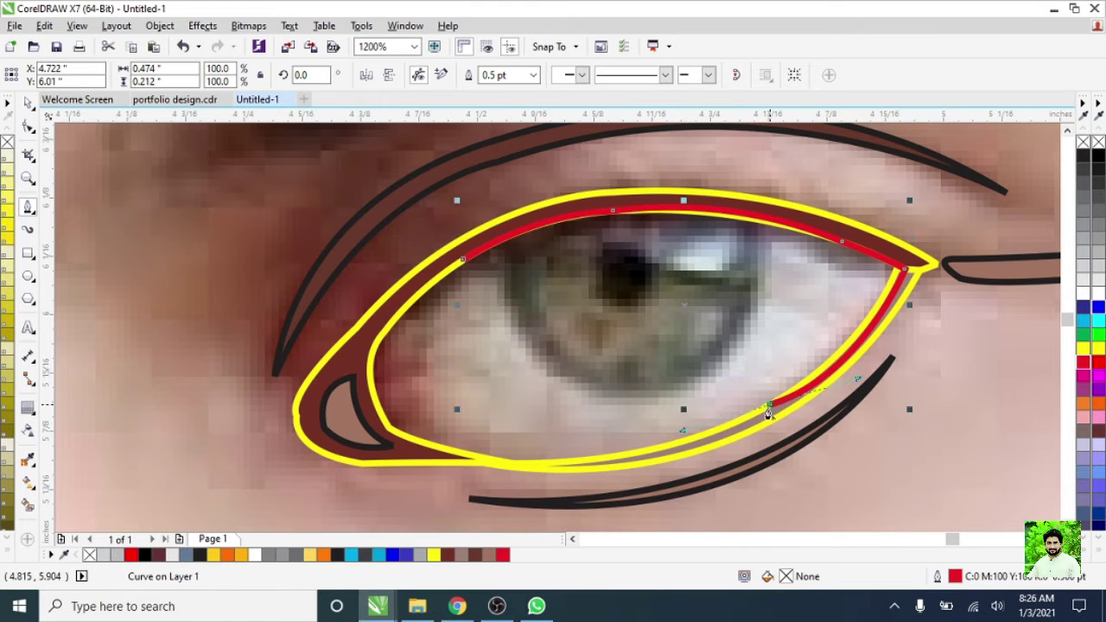
{"action": "left_click_drag", "start_coordinate": [509, 464], "coordinate": [456, 456]}
{"action": "left_click_drag", "start_coordinate": [384, 451], "coordinate": [384, 451]}
{"action": "scroll", "coordinate": [416, 444], "scroll_direction": "up", "scroll_amount": 1}
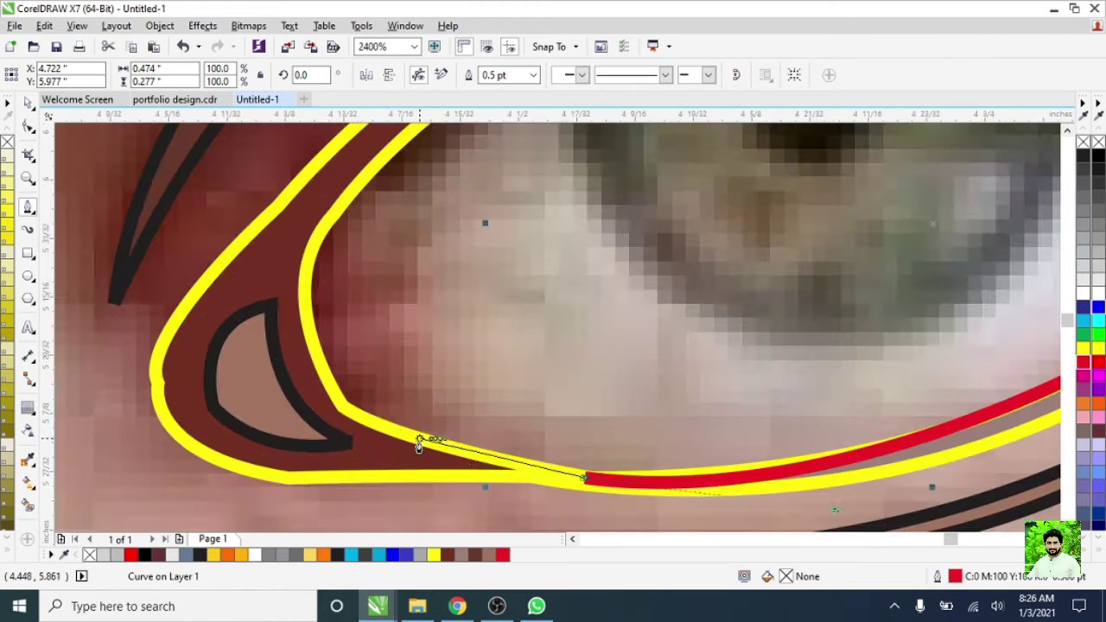
{"action": "left_click", "coordinate": [325, 387]}
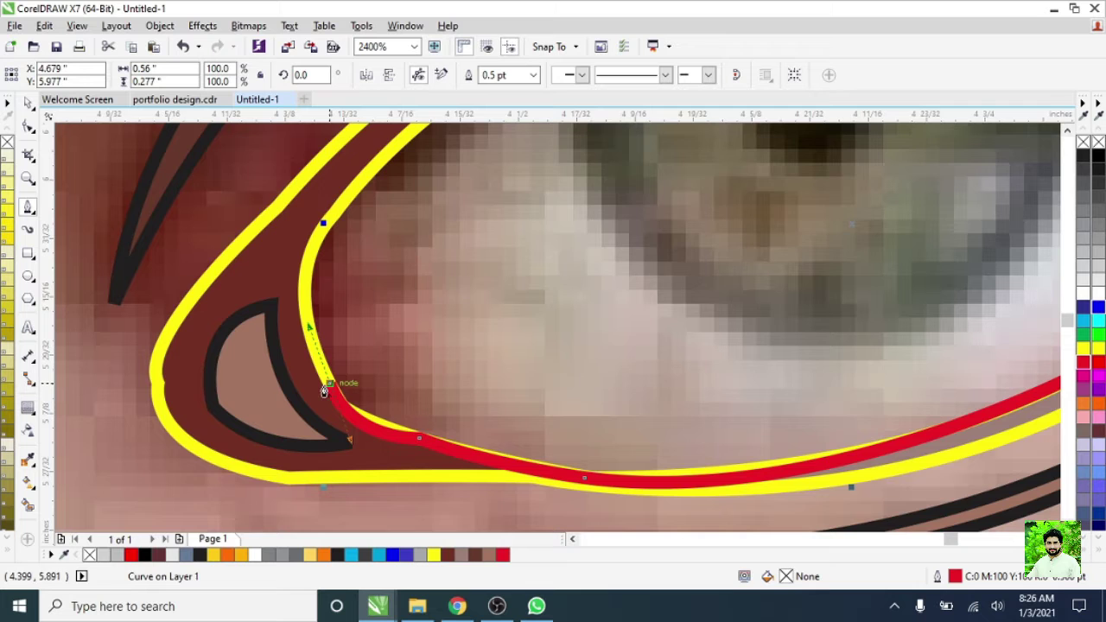
{"action": "left_click", "coordinate": [304, 277]}
{"action": "key", "text": "F3"}
{"action": "key", "text": "space"}
- Draw a circle over the iris and resize it to fit
{"action": "key", "text": "F3"}
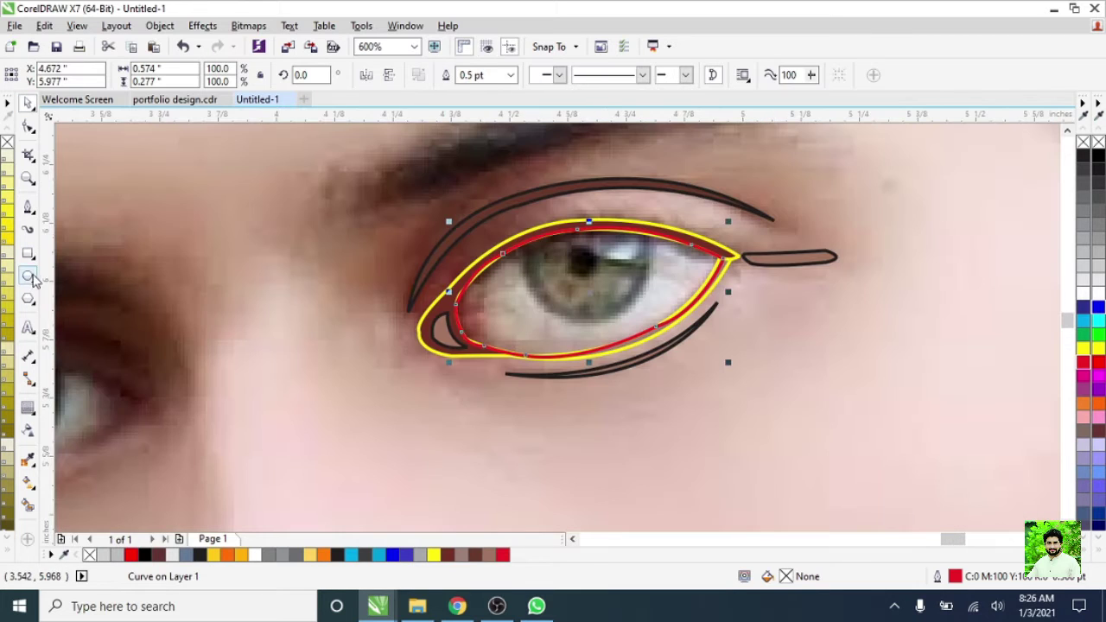
{"action": "left_click", "coordinate": [28, 276]}
{"action": "left_click_drag", "start_coordinate": [585, 272], "coordinate": [652, 302]}
{"action": "scroll", "coordinate": [628, 273], "scroll_direction": "up", "scroll_amount": 1}
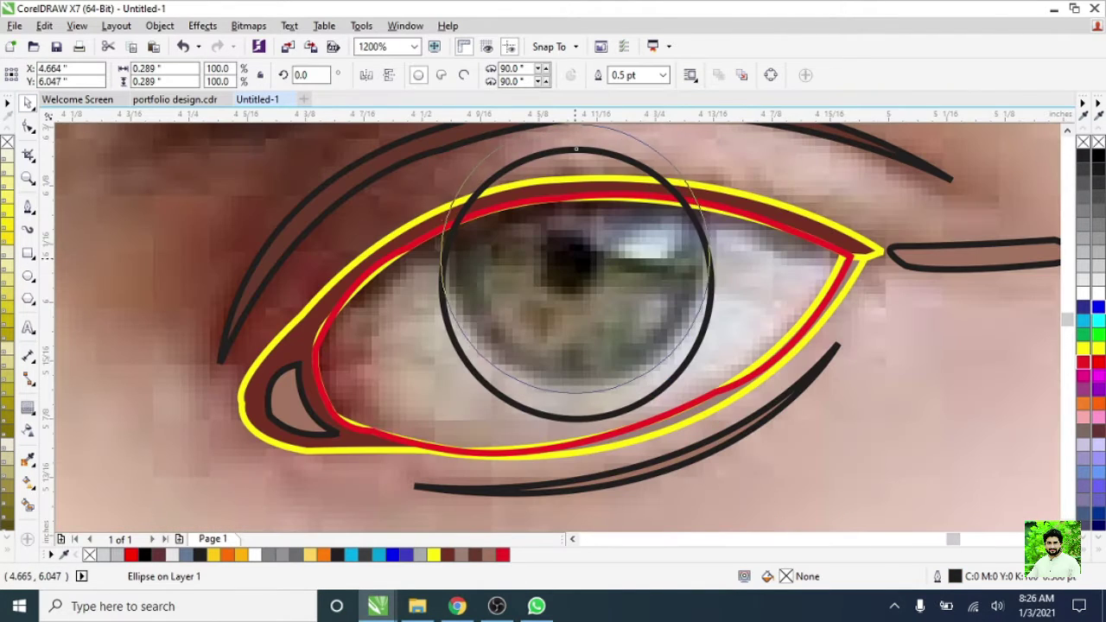
{"action": "left_click_drag", "start_coordinate": [710, 138], "coordinate": [664, 225]}
{"action": "scroll", "coordinate": [691, 184], "scroll_direction": "down", "scroll_amount": 1}
{"action": "scroll", "coordinate": [691, 183], "scroll_direction": "up", "scroll_amount": 1}
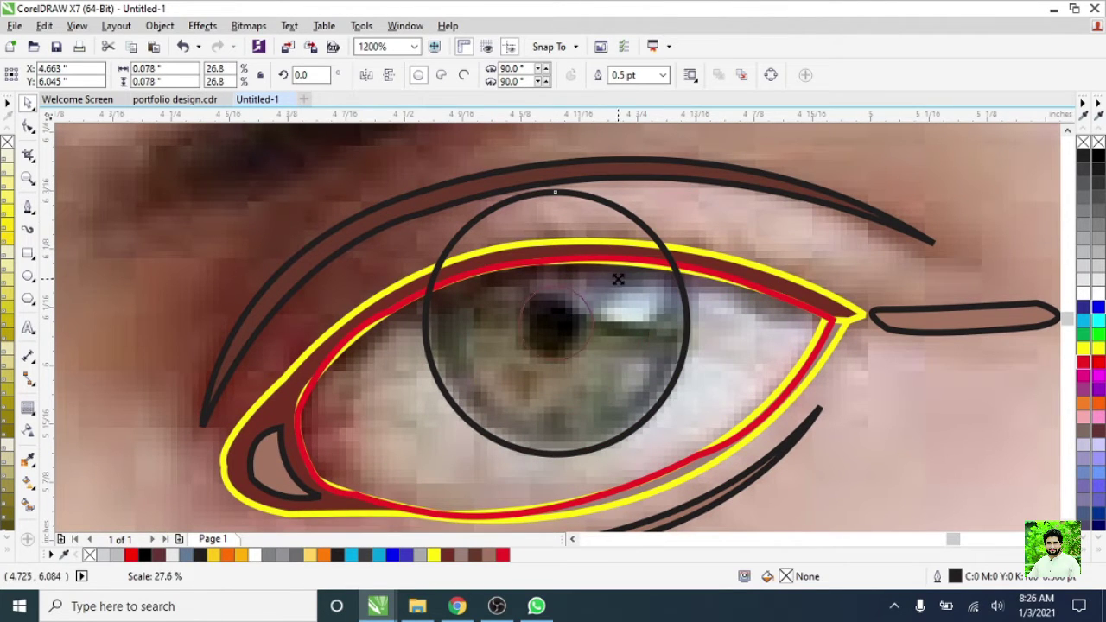
{"action": "scroll", "coordinate": [618, 279], "scroll_direction": "up", "scroll_amount": 1}
- Scale a circle copy down for the pupil and intersect the iris with the eye outline
{"action": "left_click_drag", "start_coordinate": [618, 279], "coordinate": [558, 321]}
{"action": "scroll", "coordinate": [539, 328], "scroll_direction": "down", "scroll_amount": 1}
{"action": "left_click", "coordinate": [518, 207], "text": "shift"}
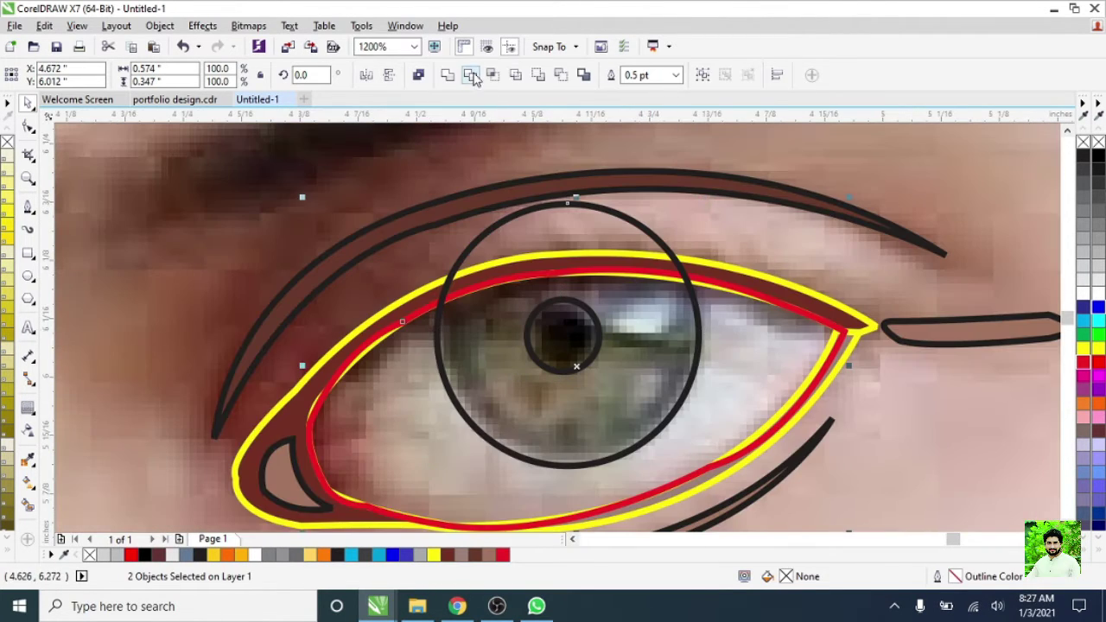
{"action": "left_click", "coordinate": [472, 75]}
- Start a Bezier highlight line on the iris's upper right
{"action": "scroll", "coordinate": [698, 226], "scroll_direction": "up", "scroll_amount": 1}
{"action": "key", "text": "F5"}
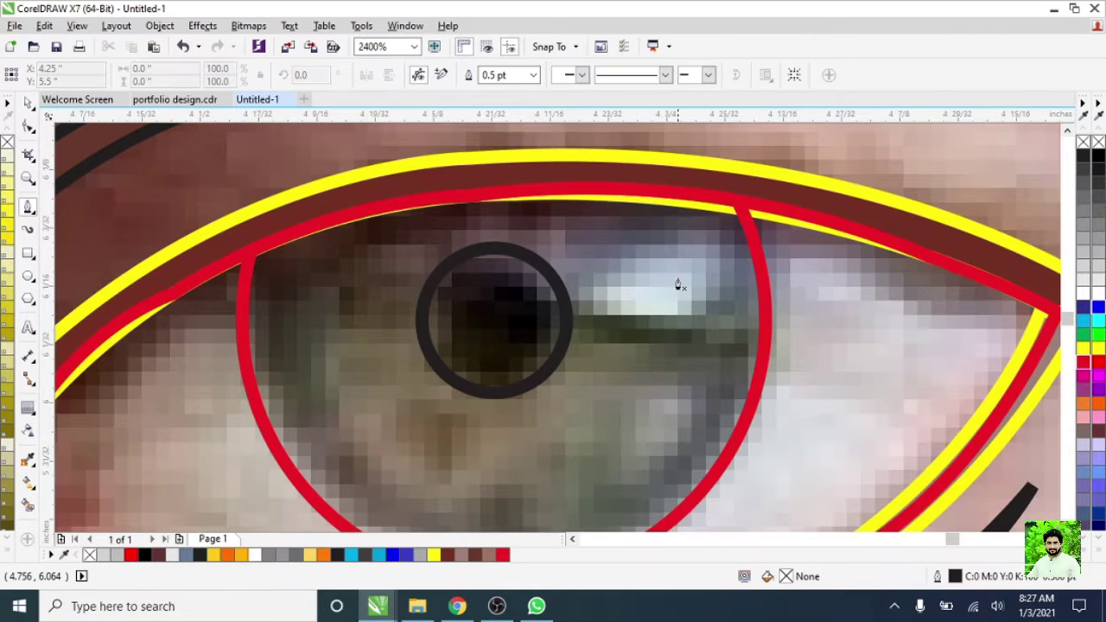
{"action": "scroll", "coordinate": [678, 285], "scroll_direction": "down", "scroll_amount": 2}
{"action": "scroll", "coordinate": [678, 285], "scroll_direction": "up", "scroll_amount": 2}
{"action": "left_click_drag", "start_coordinate": [566, 314], "coordinate": [650, 287]}
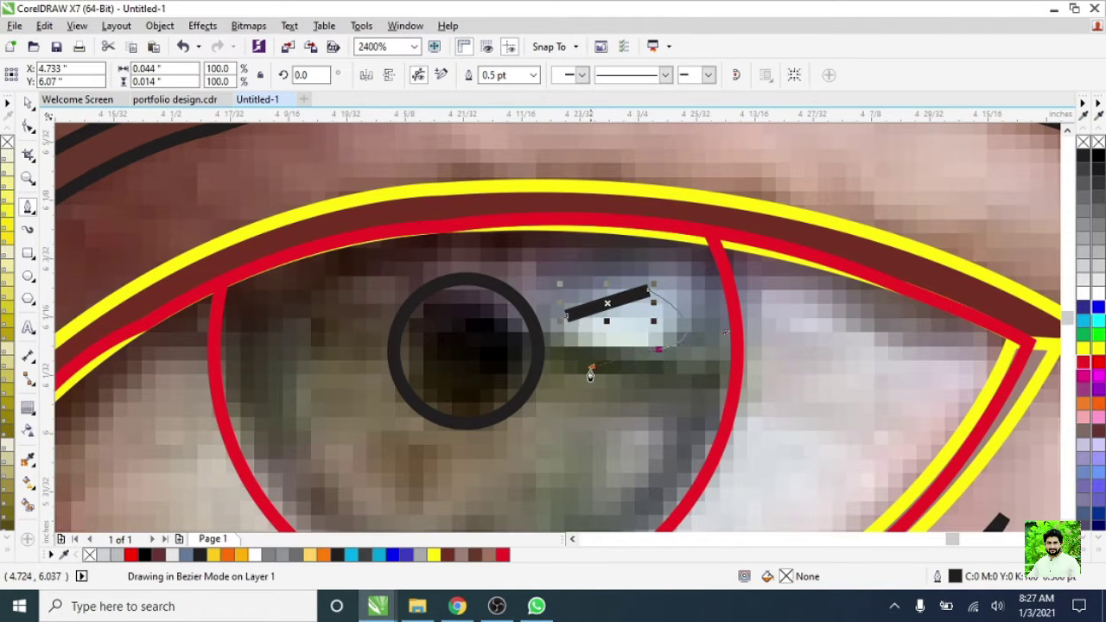
- Close off the small rounded highlight shape beside the pupil
{"action": "left_click_drag", "start_coordinate": [590, 373], "coordinate": [605, 362]}
{"action": "left_click", "coordinate": [566, 314]}
{"action": "scroll", "coordinate": [566, 334], "scroll_direction": "down", "scroll_amount": 1}
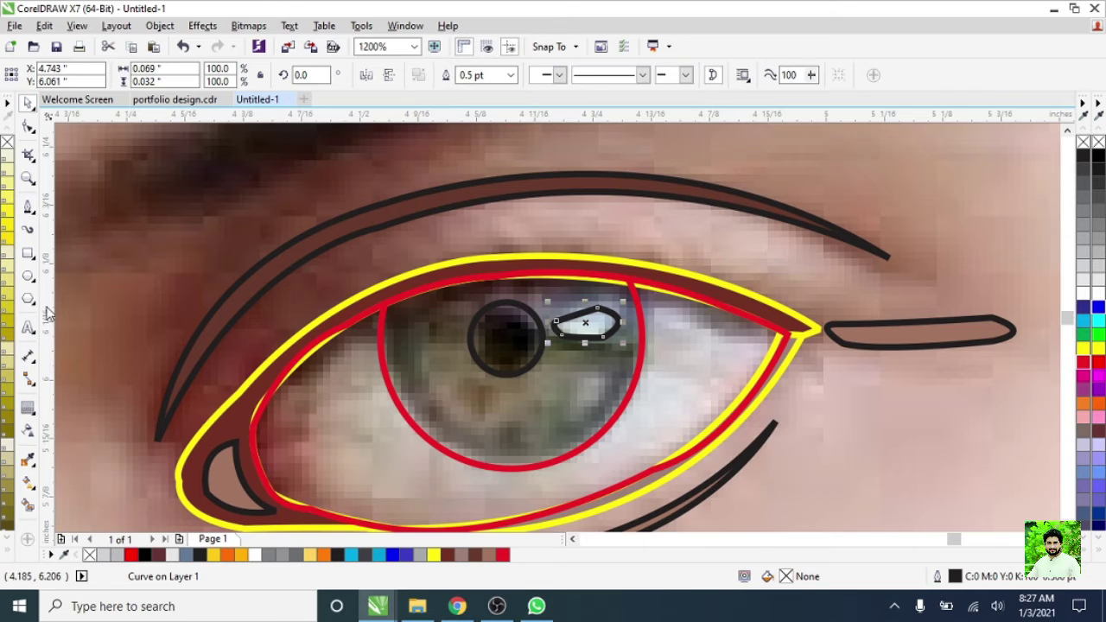
- Draw a curved Bezier teardrop to the left of the pupil inside the iris
{"action": "key", "text": "space"}
{"action": "scroll", "coordinate": [432, 328], "scroll_direction": "down", "scroll_amount": 1}
{"action": "scroll", "coordinate": [496, 358], "scroll_direction": "up", "scroll_amount": 1}
{"action": "left_click", "coordinate": [497, 359]}
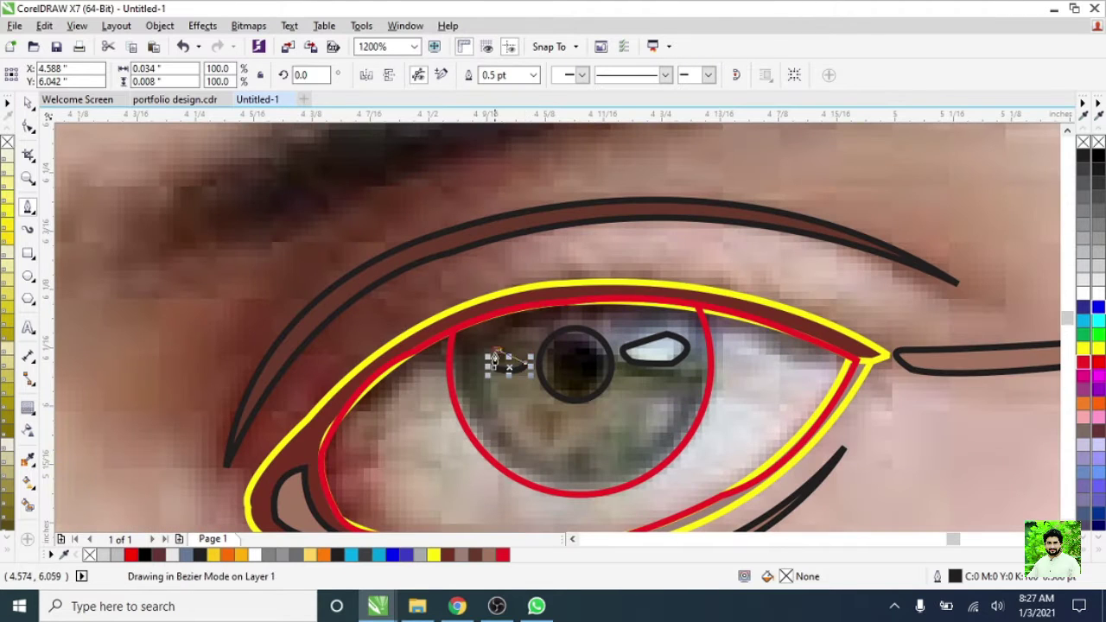
{"action": "scroll", "coordinate": [481, 368], "scroll_direction": "up", "scroll_amount": 1}
{"action": "mouse_move", "coordinate": [495, 358]}
{"action": "left_mouse_down"}
{"action": "mouse_move", "coordinate": [481, 368]}
{"action": "mouse_move", "coordinate": [518, 449]}
{"action": "left_mouse_up"}
{"action": "left_click", "coordinate": [428, 362]}
- Duplicate the teardrop and rotate the copy to a new angle around the pupil
{"action": "key", "text": "space"}
{"action": "left_click_drag", "start_coordinate": [481, 483], "coordinate": [484, 482]}
{"action": "scroll", "coordinate": [538, 471], "scroll_direction": "down", "scroll_amount": 1}
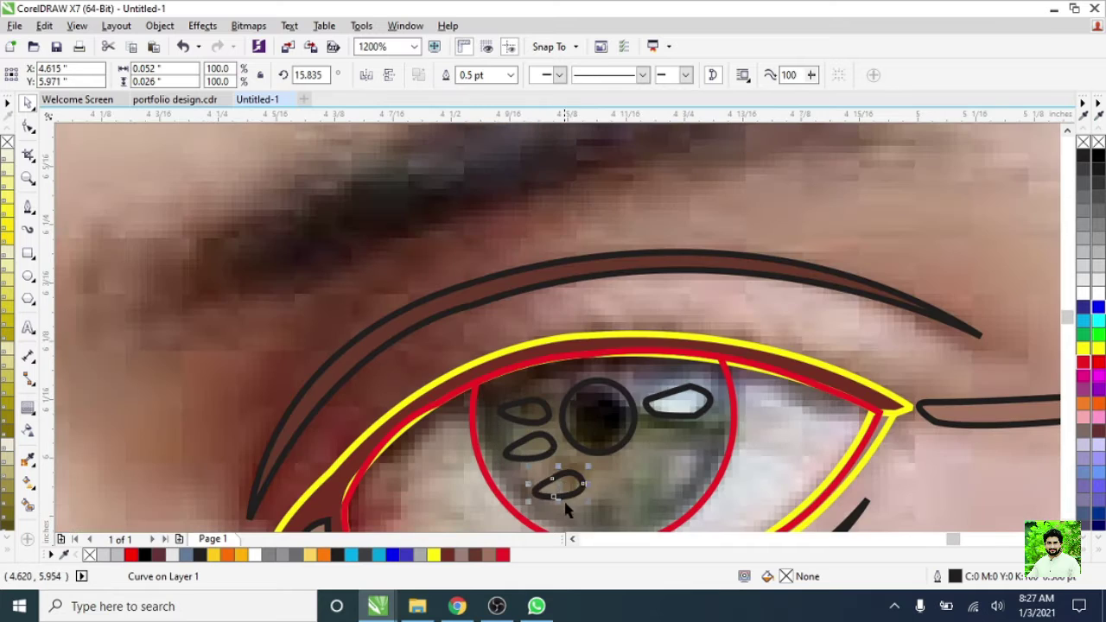
{"action": "scroll", "coordinate": [566, 510], "scroll_direction": "up", "scroll_amount": 1}
{"action": "left_click_drag", "start_coordinate": [594, 473], "coordinate": [507, 381]}
- Place and tilt another teardrop copy around the pupil, then reselect the highlight
{"action": "left_click_drag", "start_coordinate": [629, 465], "coordinate": [635, 462]}
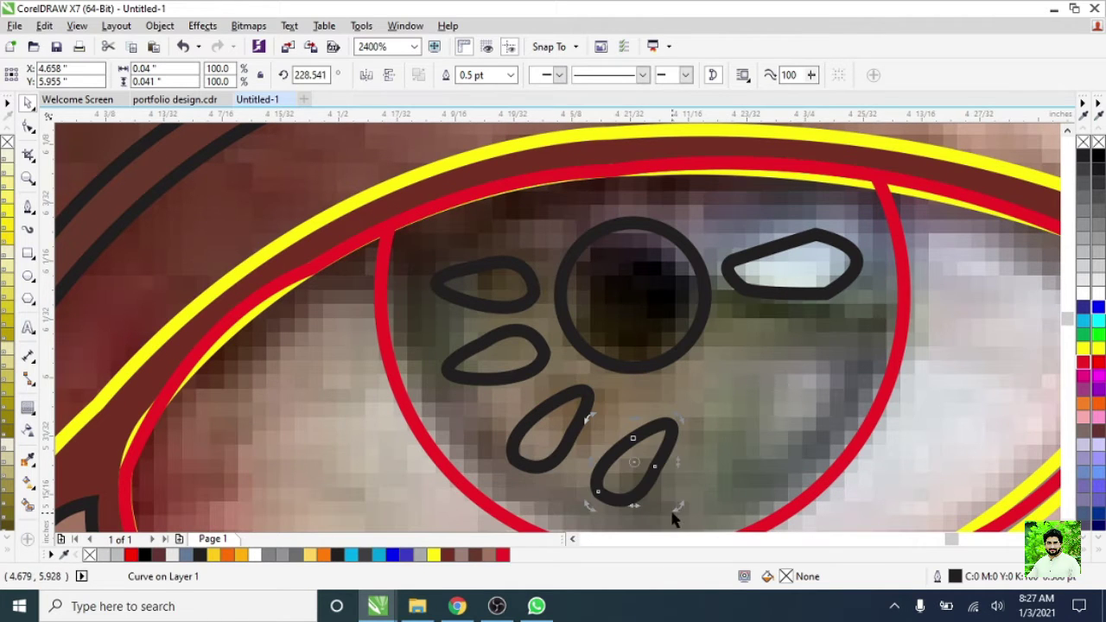
{"action": "left_click_drag", "start_coordinate": [698, 487], "coordinate": [696, 486]}
{"action": "scroll", "coordinate": [639, 446], "scroll_direction": "down", "scroll_amount": 1}
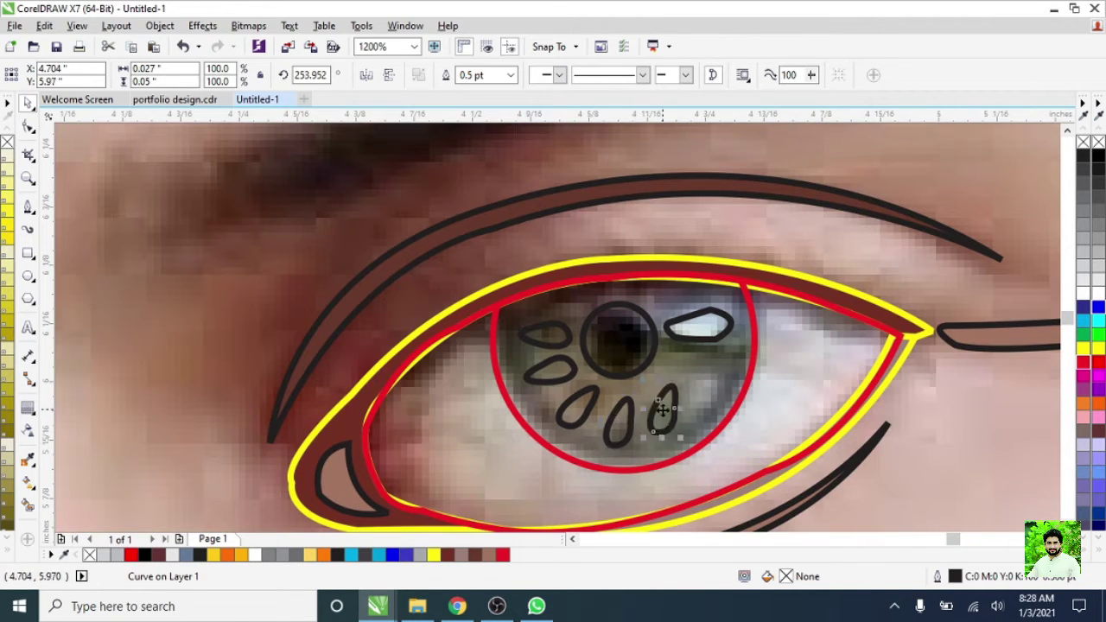
{"action": "mouse_move", "coordinate": [702, 438]}
{"action": "left_mouse_down"}
{"action": "mouse_move", "coordinate": [706, 427]}
{"action": "mouse_move", "coordinate": [672, 412]}
{"action": "left_mouse_up"}
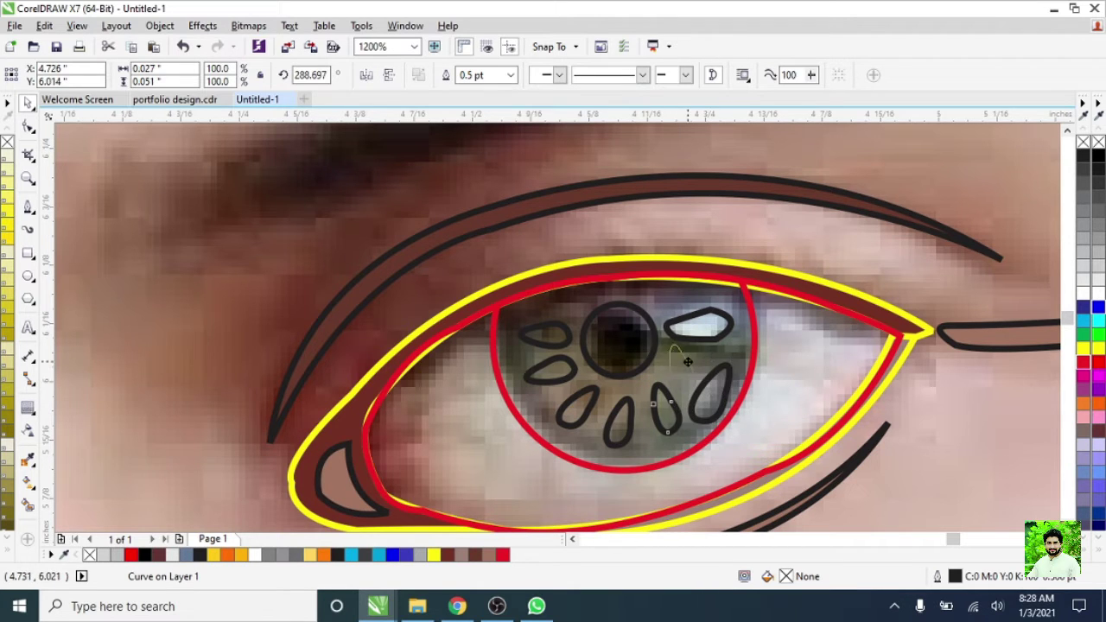
{"action": "scroll", "coordinate": [467, 385], "scroll_direction": "down", "scroll_amount": 1}
{"action": "left_click", "coordinate": [605, 377]}
{"action": "scroll", "coordinate": [620, 407], "scroll_direction": "up", "scroll_amount": 2}
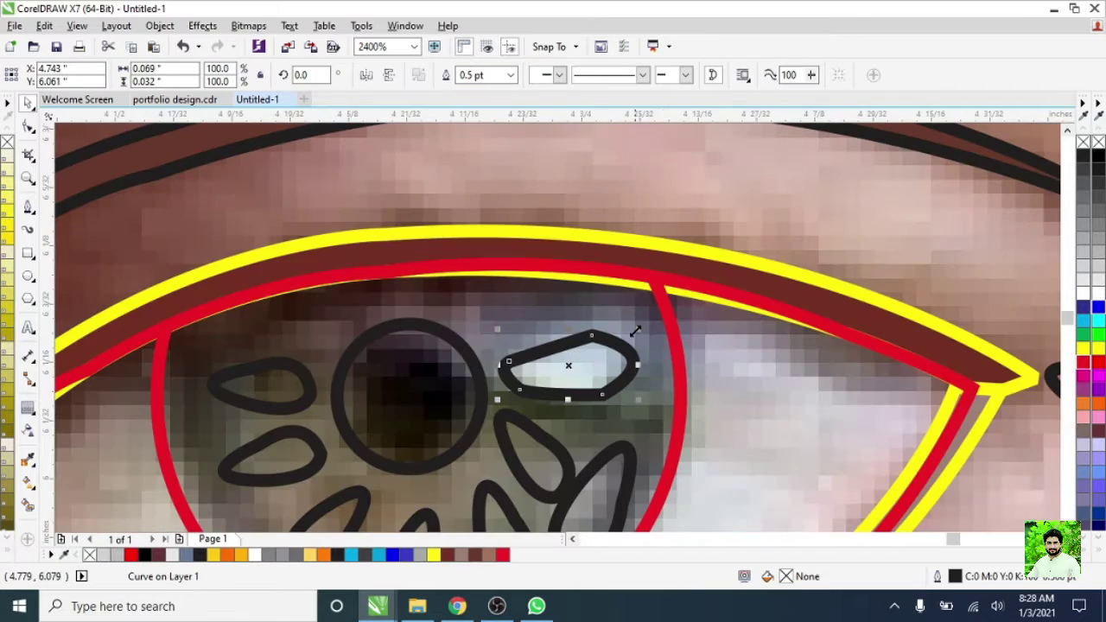
{"action": "scroll", "coordinate": [621, 407], "scroll_direction": "down", "scroll_amount": 2}
{"action": "scroll", "coordinate": [567, 393], "scroll_direction": "down", "scroll_amount": 1}
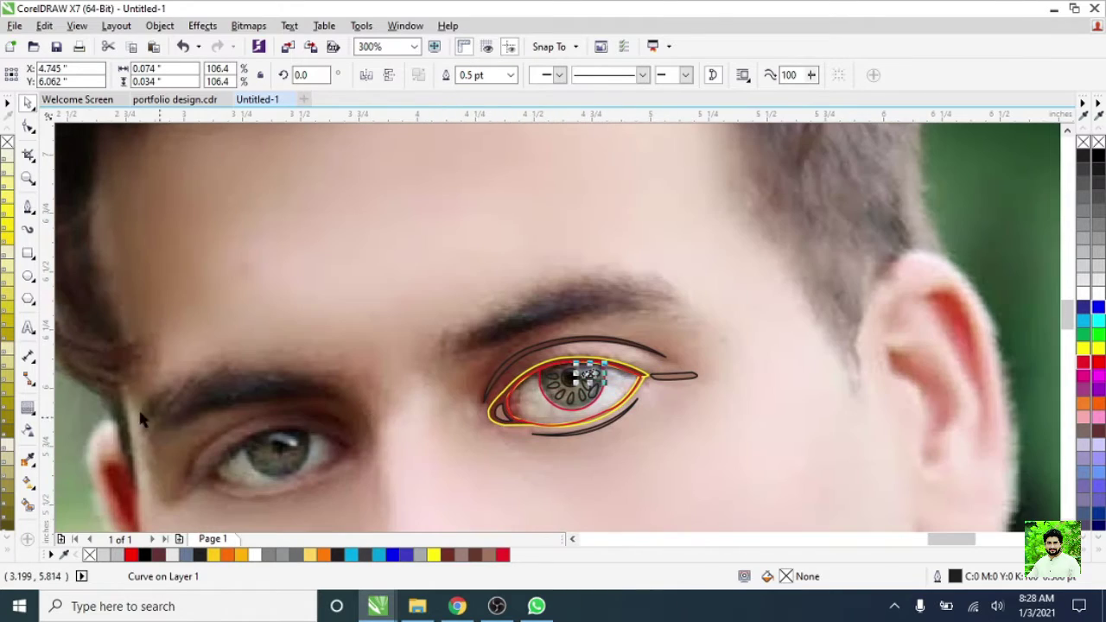
- Sample brown tones from the photo's iris and fill the upper-left and bottom petals light brown
{"action": "left_click", "coordinate": [28, 458]}
{"action": "scroll", "coordinate": [567, 395], "scroll_direction": "up", "scroll_amount": 3}
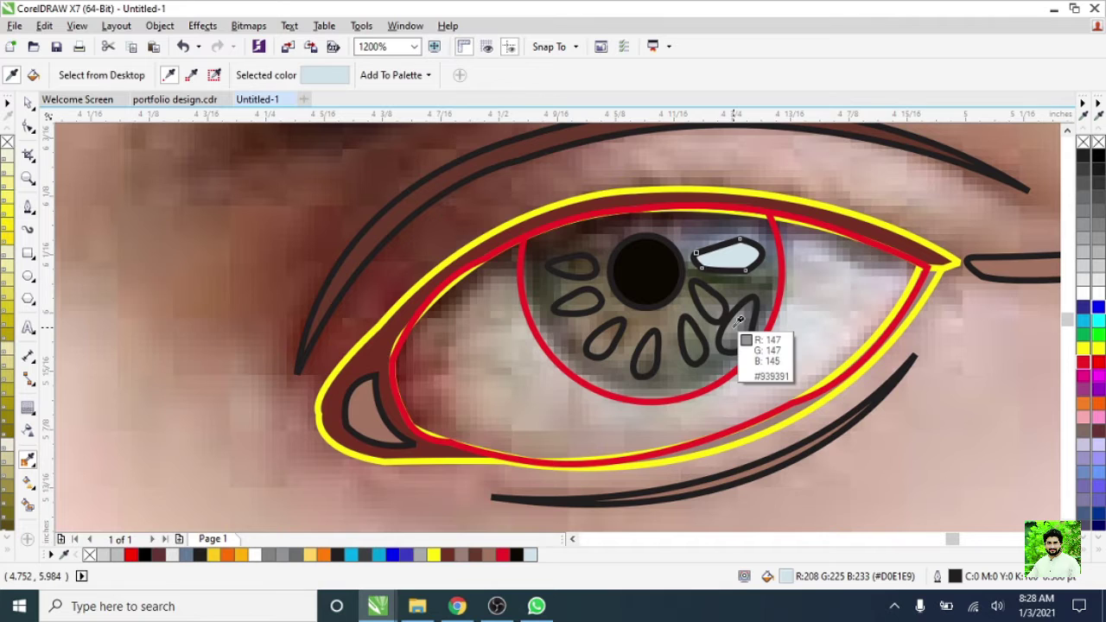
{"action": "left_click", "coordinate": [734, 332]}
{"action": "left_click", "coordinate": [596, 318]}
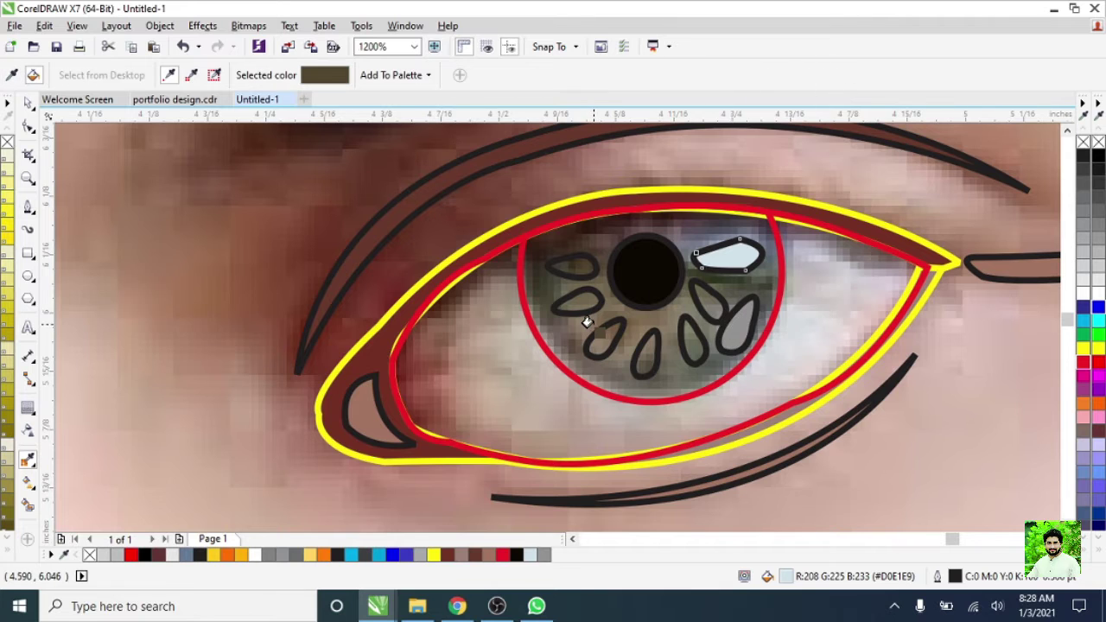
{"action": "scroll", "coordinate": [632, 365], "scroll_direction": "up", "scroll_amount": 1}
{"action": "left_click", "coordinate": [608, 357]}
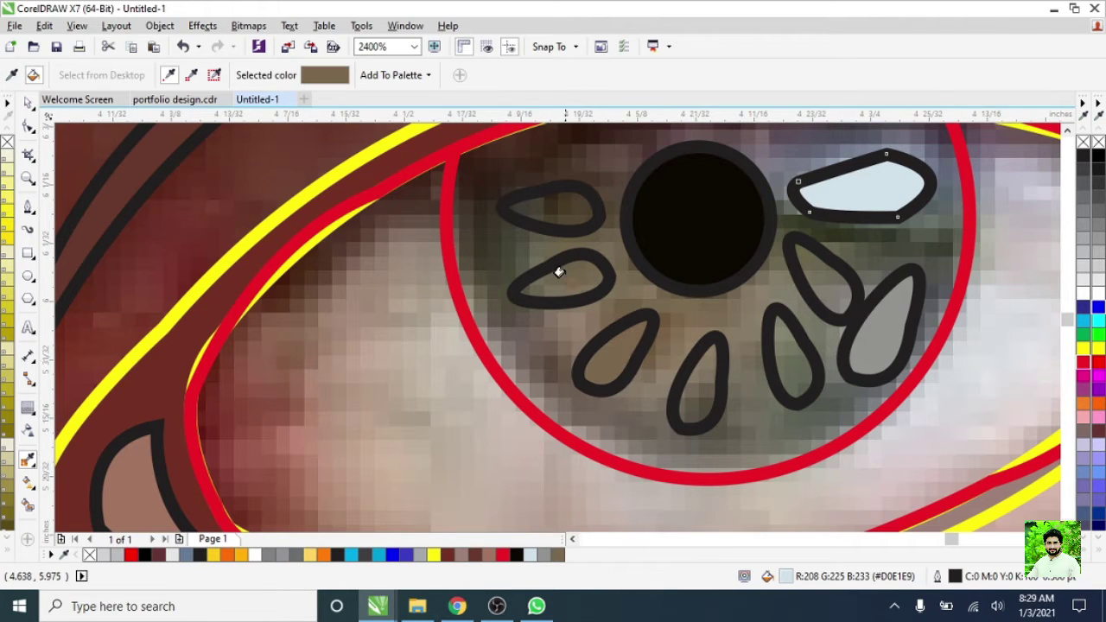
{"action": "left_click", "coordinate": [562, 231]}
{"action": "left_click", "coordinate": [699, 400]}
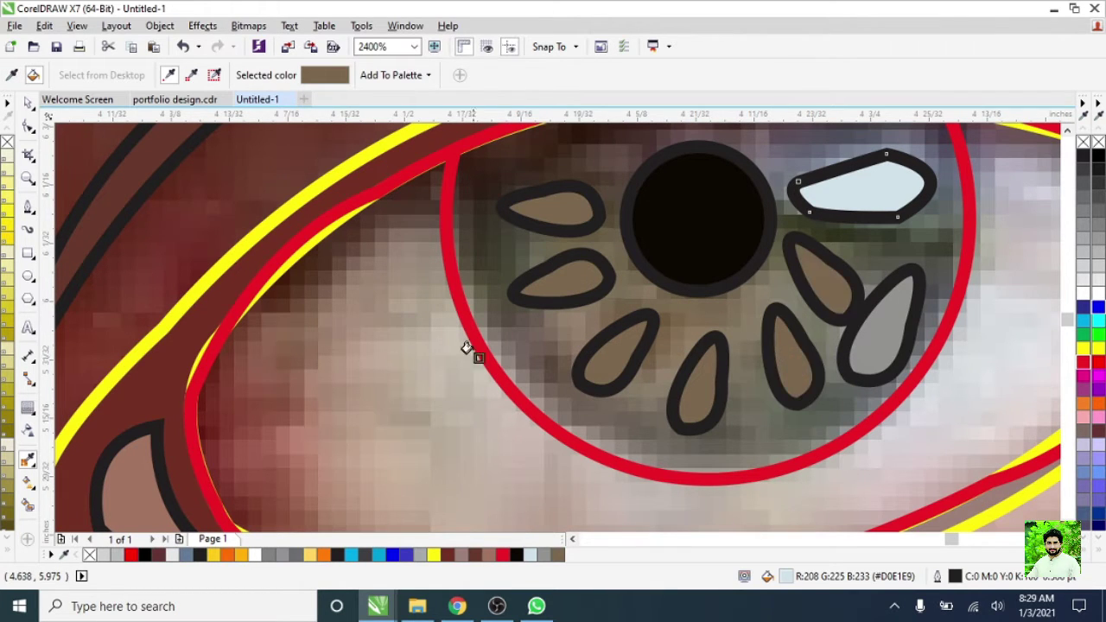
{"action": "scroll", "coordinate": [466, 348], "scroll_direction": "down", "scroll_amount": 1}
{"action": "scroll", "coordinate": [547, 383], "scroll_direction": "down", "scroll_amount": 1}
- Clear the selection and check the inner-corner curve of the eye
{"action": "key", "text": "space"}
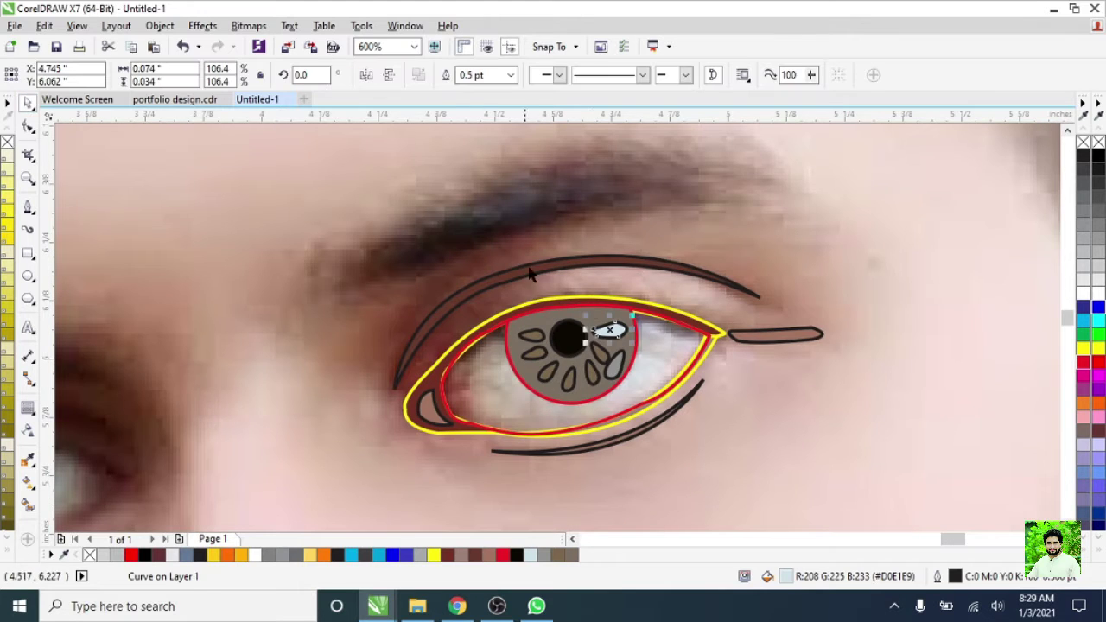
{"action": "scroll", "coordinate": [530, 274], "scroll_direction": "up", "scroll_amount": 1}
{"action": "scroll", "coordinate": [436, 384], "scroll_direction": "down", "scroll_amount": 1}
{"action": "key", "text": "Escape"}
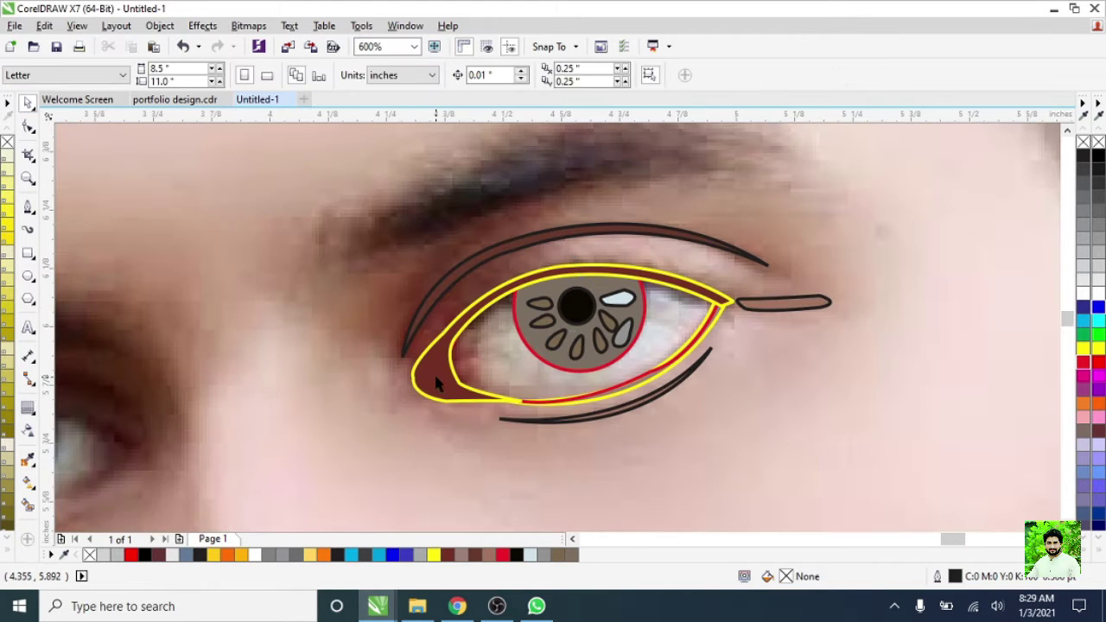
{"action": "left_click", "coordinate": [436, 385]}
{"action": "left_click", "coordinate": [130, 230]}
- Draw a Bezier curve from the inner eye corner down the lower lid and around the outer edge
{"action": "left_click", "coordinate": [27, 208]}
{"action": "scroll", "coordinate": [508, 336], "scroll_direction": "up", "scroll_amount": 1}
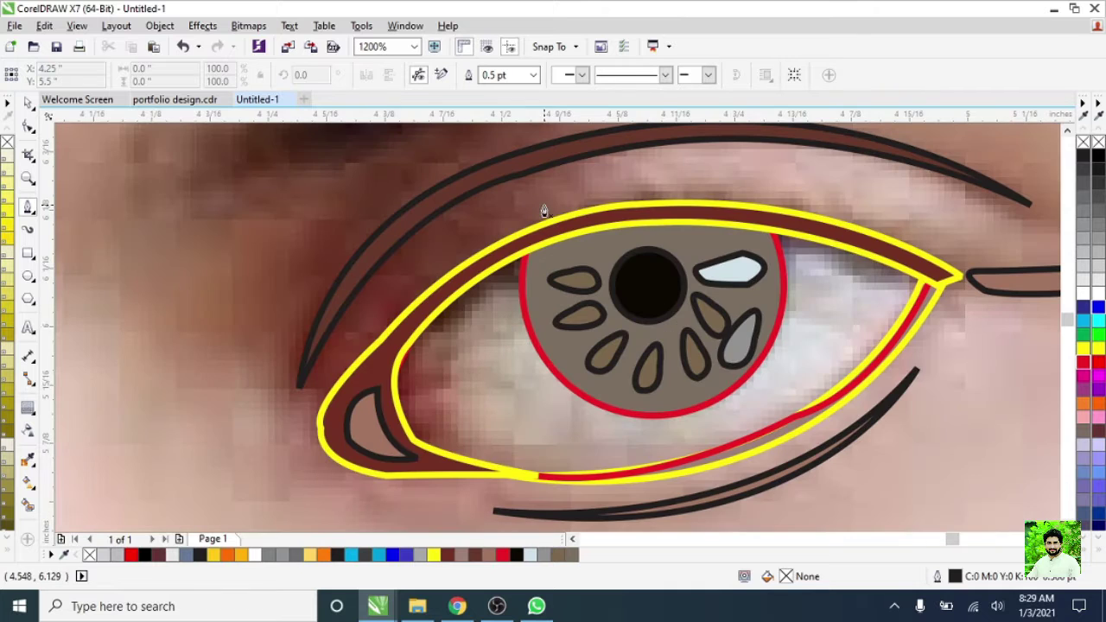
{"action": "left_click", "coordinate": [446, 353]}
{"action": "left_click", "coordinate": [459, 411]}
{"action": "left_click_drag", "start_coordinate": [502, 509], "coordinate": [567, 510]}
{"action": "scroll", "coordinate": [608, 513], "scroll_direction": "down", "scroll_amount": 1}
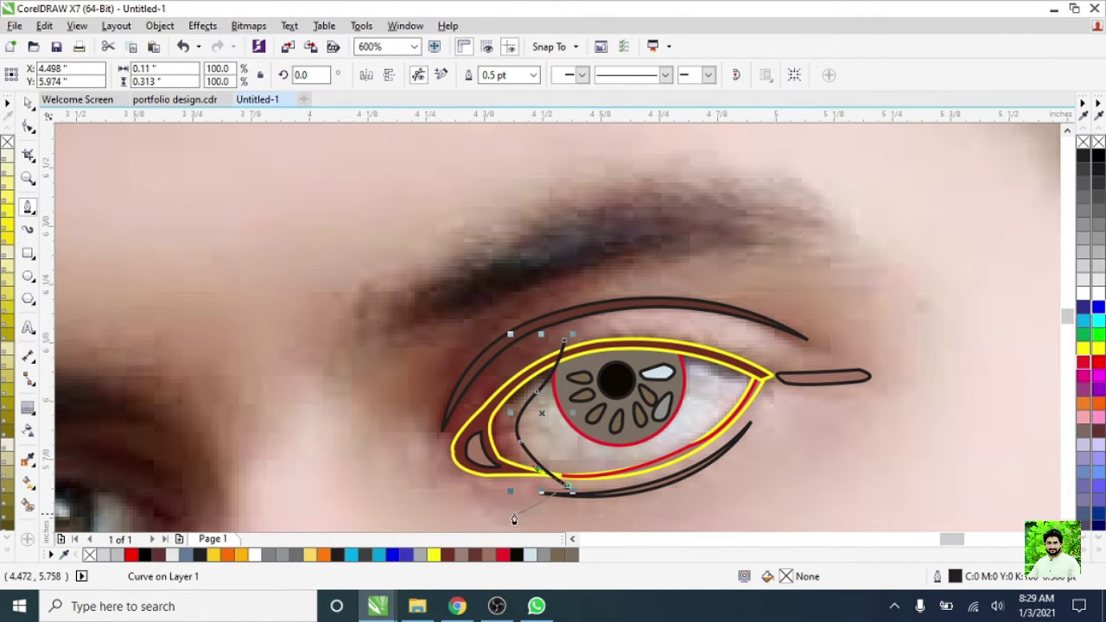
{"action": "left_click", "coordinate": [506, 289]}
{"action": "scroll", "coordinate": [519, 363], "scroll_direction": "down", "scroll_amount": 1}
{"action": "scroll", "coordinate": [518, 363], "scroll_direction": "up", "scroll_amount": 1}
- Trim the eye shapes with the new curve and delete the leftover outer piece
{"action": "left_click", "coordinate": [525, 420], "text": "shift"}
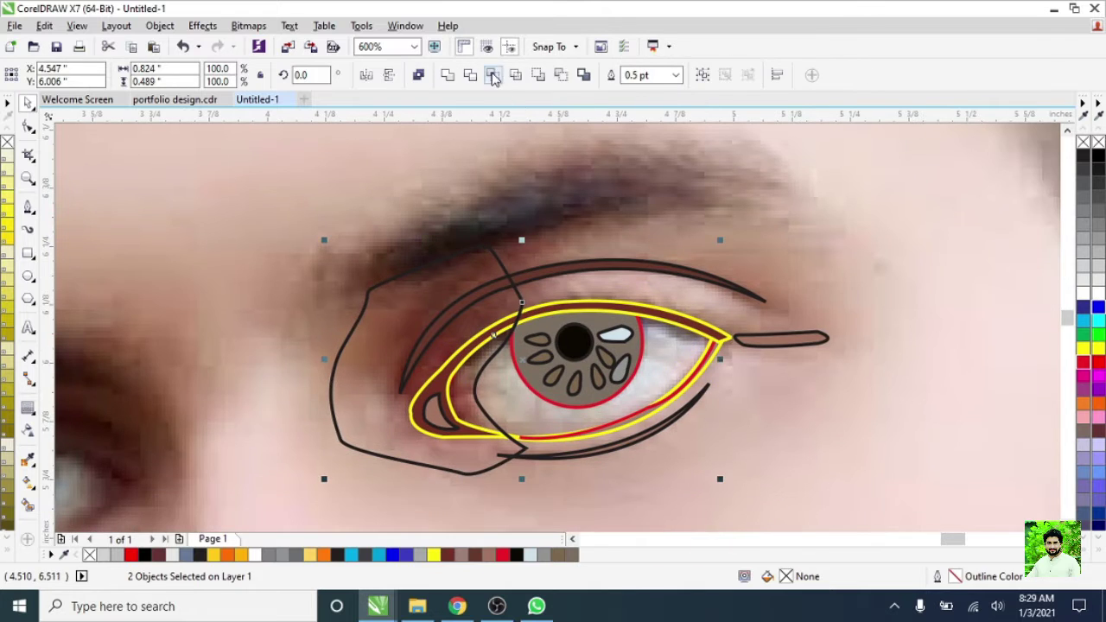
{"action": "left_click", "coordinate": [494, 77]}
{"action": "left_click_drag", "start_coordinate": [332, 389], "coordinate": [223, 380]}
{"action": "key", "text": "Delete"}
{"action": "scroll", "coordinate": [812, 324], "scroll_direction": "up", "scroll_amount": 1}
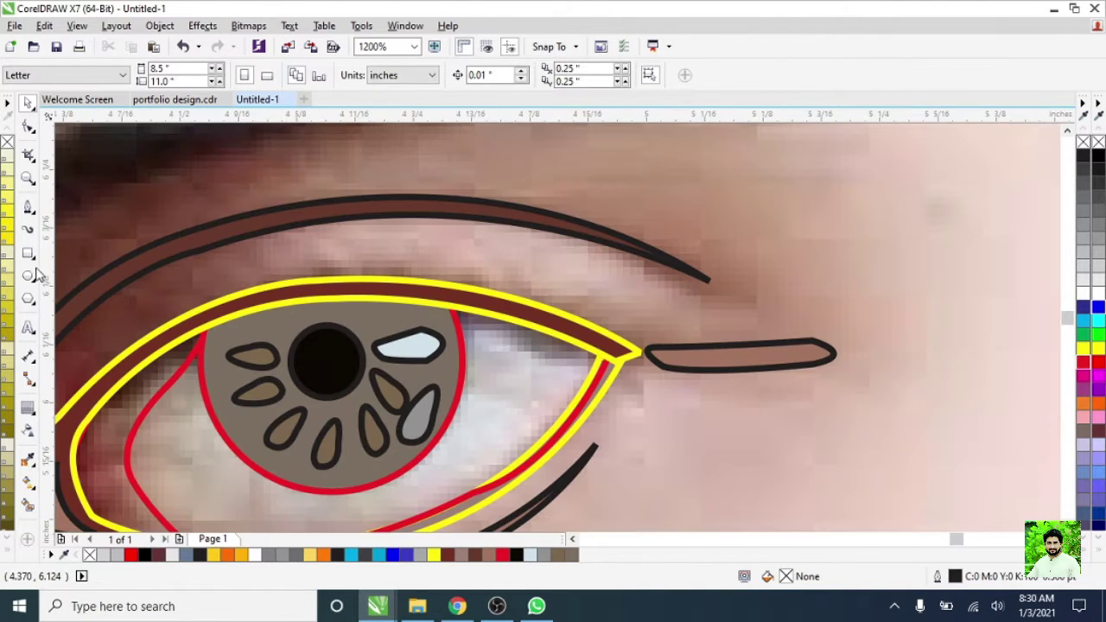
- Draw a closed shape along the upper eyelid and outer eye corner
{"action": "left_click", "coordinate": [27, 207]}
{"action": "left_click", "coordinate": [542, 357]}
{"action": "left_click", "coordinate": [677, 386]}
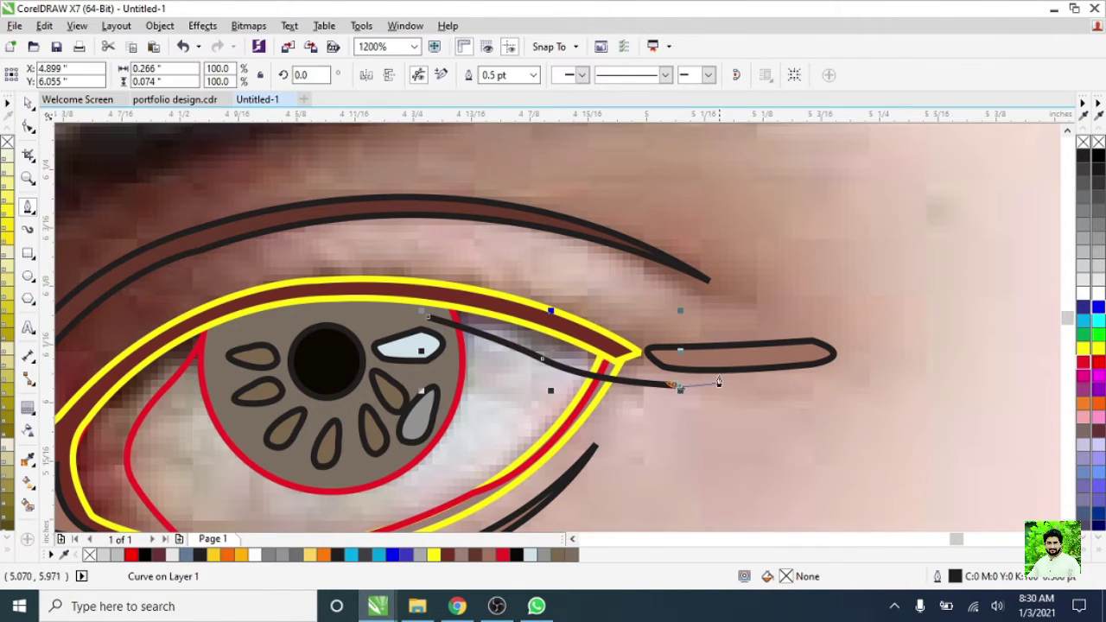
{"action": "left_click", "coordinate": [644, 283]}
{"action": "left_click", "coordinate": [464, 237]}
{"action": "left_click", "coordinate": [428, 317]}
- Delete the unwanted eyelid shape and switch to colour sampling
{"action": "key", "text": "space"}
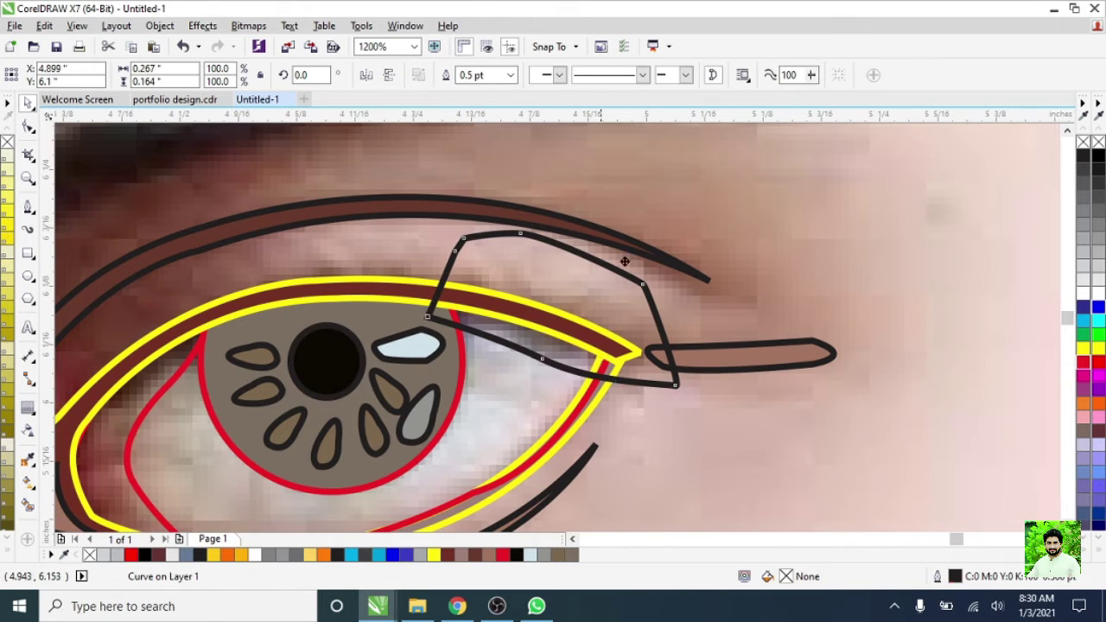
{"action": "key", "text": "Delete"}
{"action": "scroll", "coordinate": [466, 345], "scroll_direction": "down", "scroll_amount": 1}
{"action": "scroll", "coordinate": [466, 345], "scroll_direction": "up", "scroll_amount": 1}
{"action": "scroll", "coordinate": [471, 347], "scroll_direction": "down", "scroll_amount": 1}
{"action": "scroll", "coordinate": [492, 354], "scroll_direction": "up", "scroll_amount": 1}
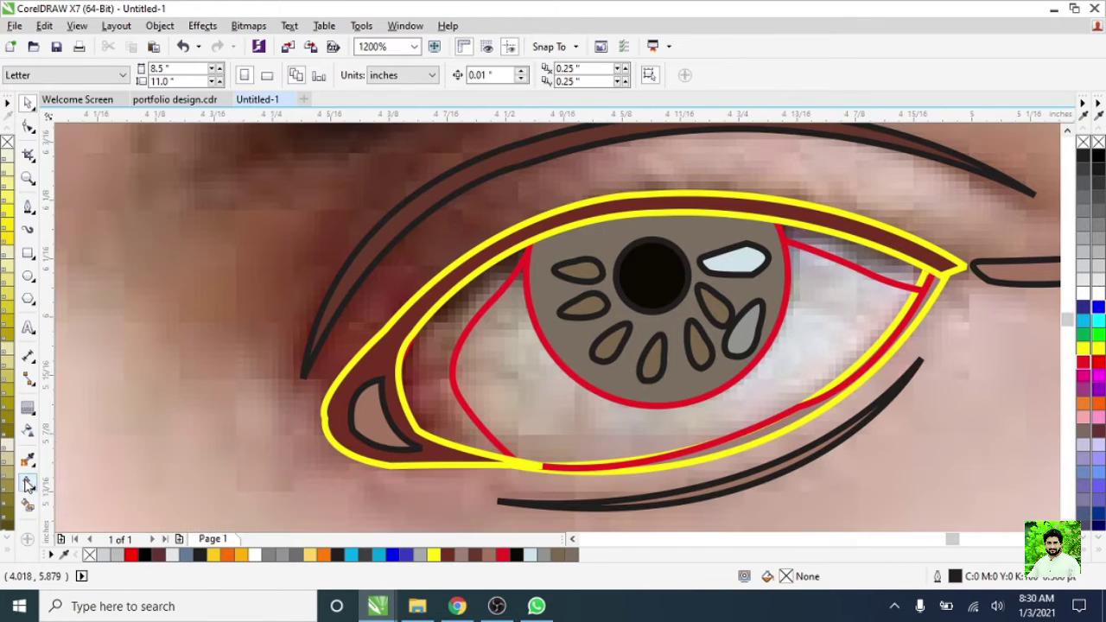
{"action": "key", "text": "i"}
{"action": "scroll", "coordinate": [434, 333], "scroll_direction": "down", "scroll_amount": 1}
{"action": "scroll", "coordinate": [643, 295], "scroll_direction": "up", "scroll_amount": 2}
- Sample a beige skin tone from the photo and apply it to the eye white
{"action": "scroll", "coordinate": [653, 302], "scroll_direction": "down", "scroll_amount": 1}
{"action": "key", "text": "space"}
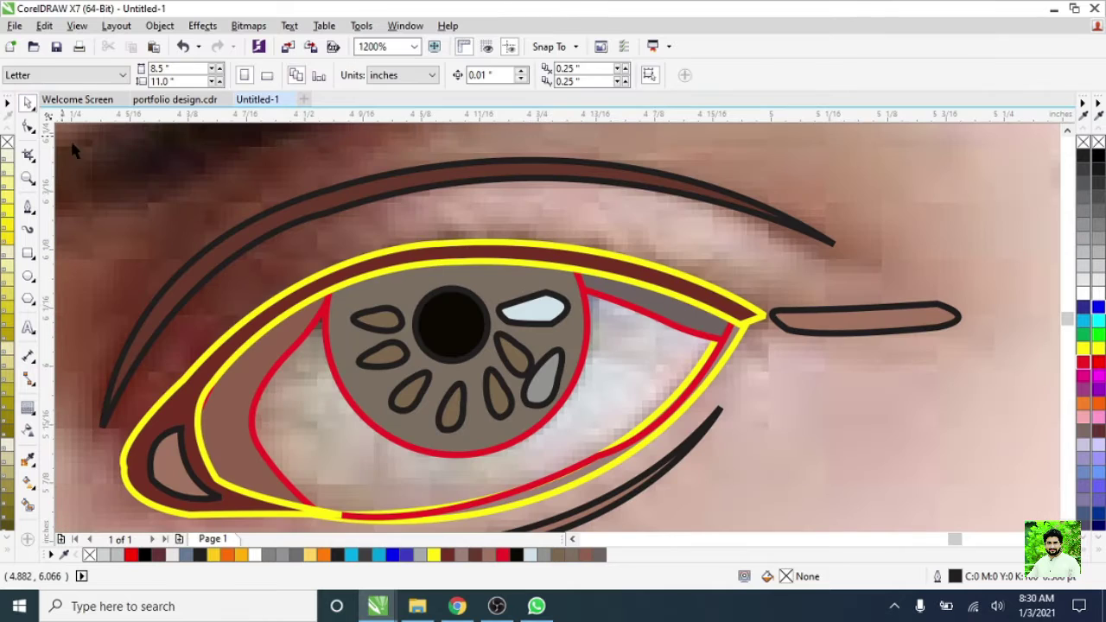
{"action": "left_click", "coordinate": [654, 302]}
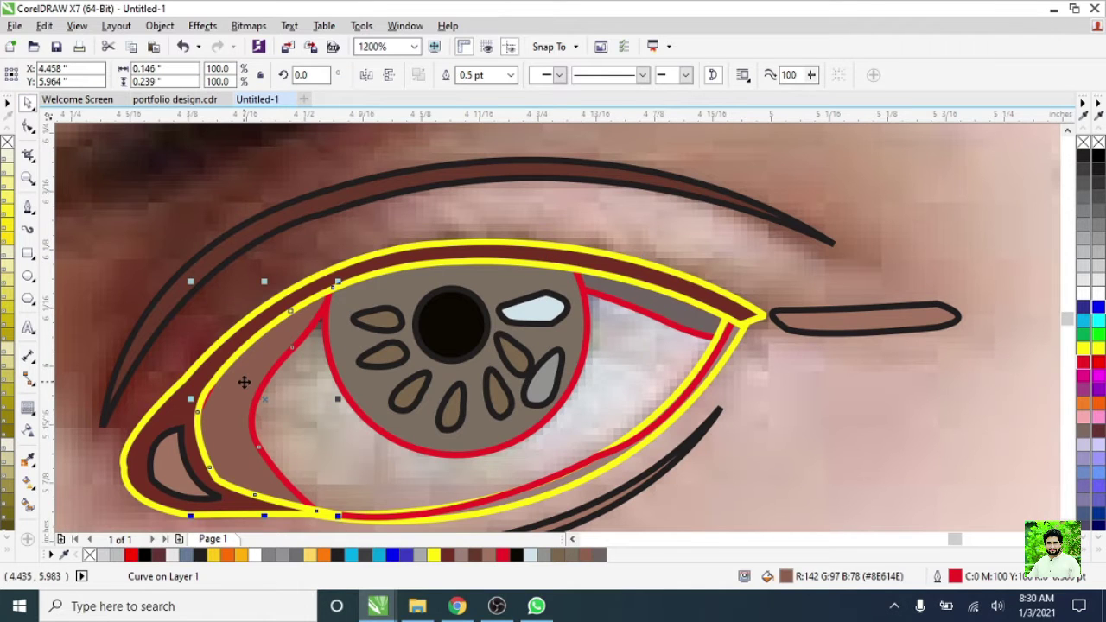
{"action": "scroll", "coordinate": [400, 385], "scroll_direction": "down", "scroll_amount": 1}
{"action": "left_click", "coordinate": [27, 462]}
{"action": "scroll", "coordinate": [476, 391], "scroll_direction": "up", "scroll_amount": 1}
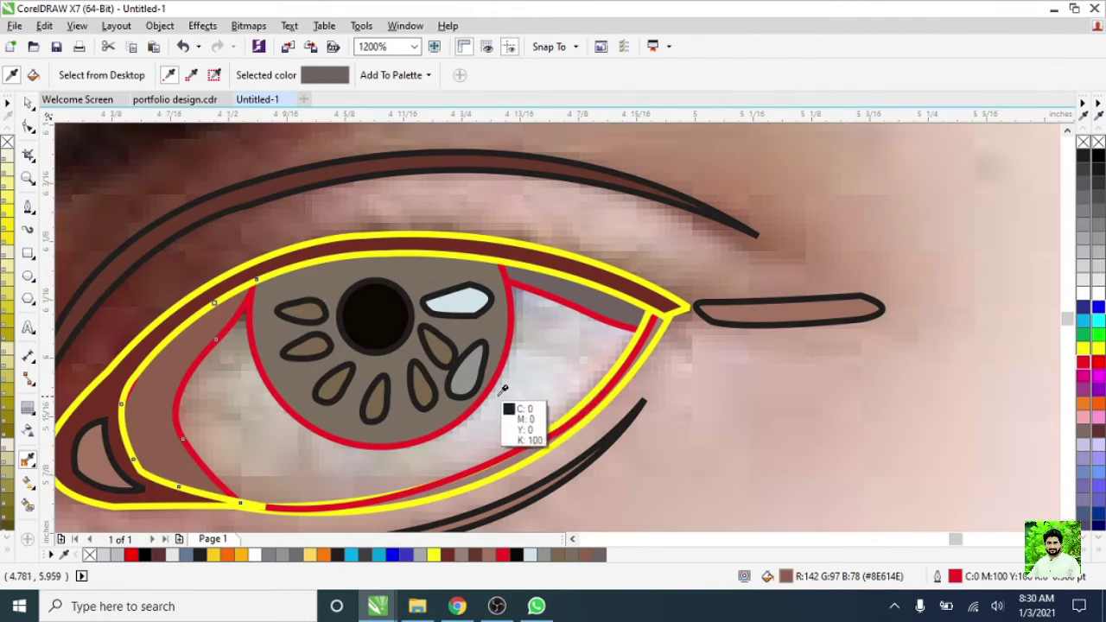
{"action": "left_click", "coordinate": [506, 401]}
{"action": "left_click", "coordinate": [258, 433]}
{"action": "scroll", "coordinate": [257, 433], "scroll_direction": "down", "scroll_amount": 2}
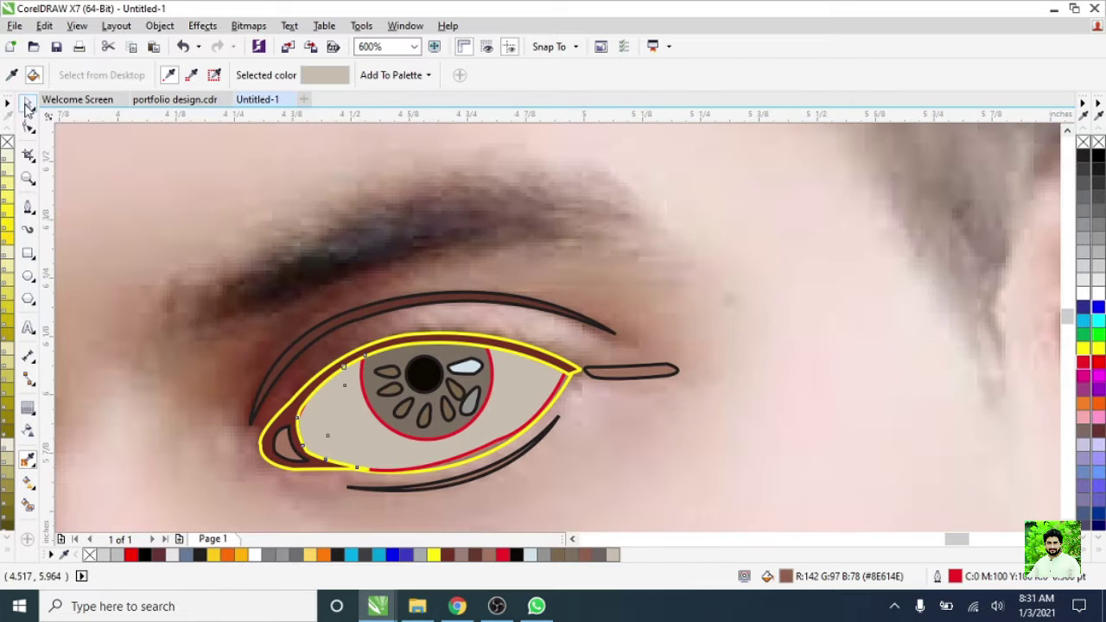
- Move the eye white shape, then undo the move and the beige fill
{"action": "key", "text": "space"}
{"action": "left_click", "coordinate": [475, 434]}
{"action": "scroll", "coordinate": [508, 434], "scroll_direction": "up", "scroll_amount": 1}
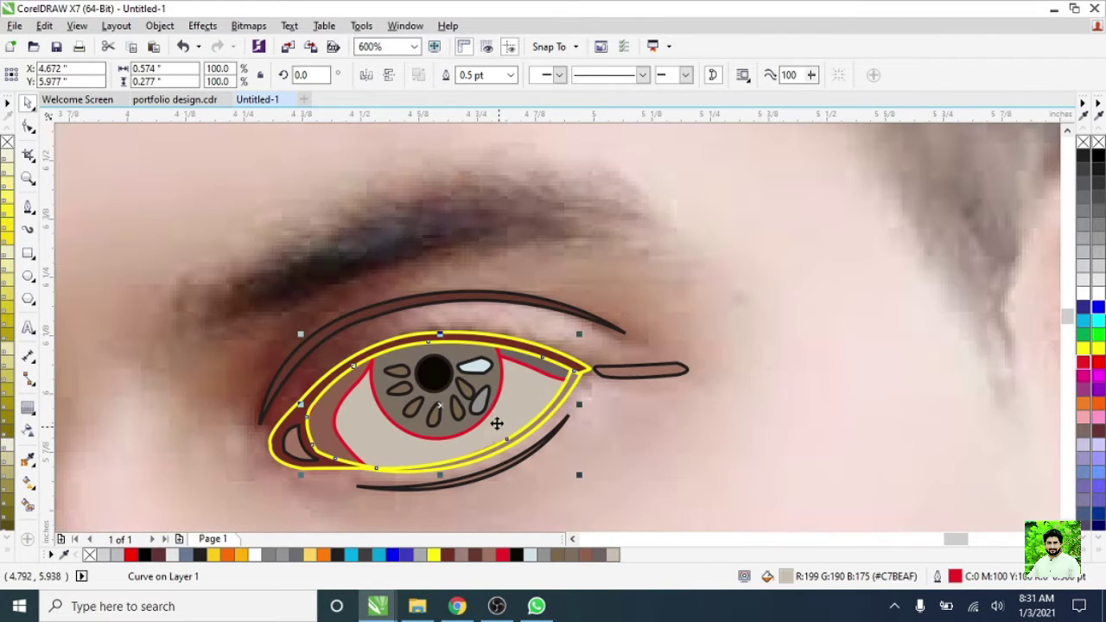
{"action": "left_click_drag", "start_coordinate": [496, 423], "coordinate": [706, 432]}
{"action": "key", "text": "ctrl+z"}
{"action": "key", "text": "ctrl+z"}
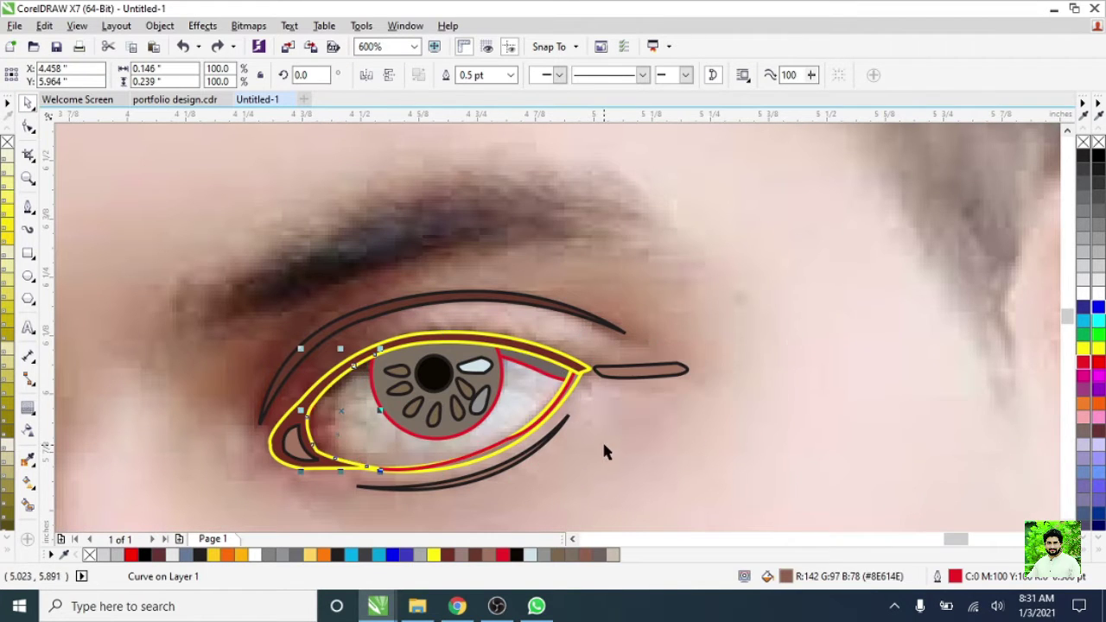
{"action": "key", "text": "Escape"}
- Reselect the eye white shape ready for a new fill
{"action": "key", "text": "i"}
{"action": "scroll", "coordinate": [538, 432], "scroll_direction": "up", "scroll_amount": 1}
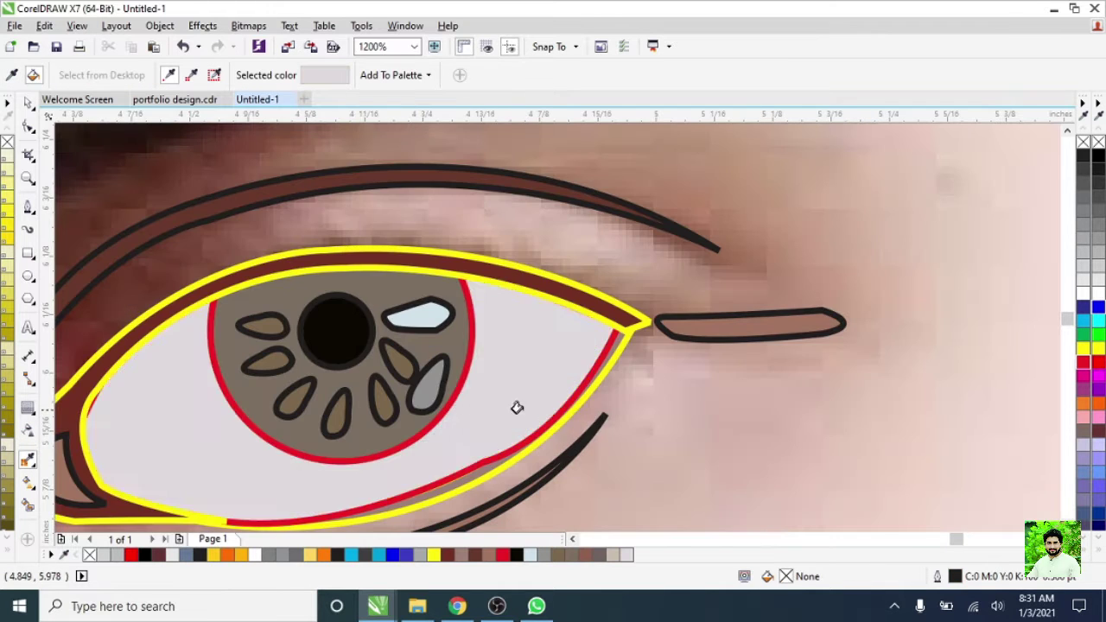
{"action": "scroll", "coordinate": [516, 407], "scroll_direction": "down", "scroll_amount": 1}
{"action": "key", "text": "space"}
{"action": "left_click", "coordinate": [424, 444]}
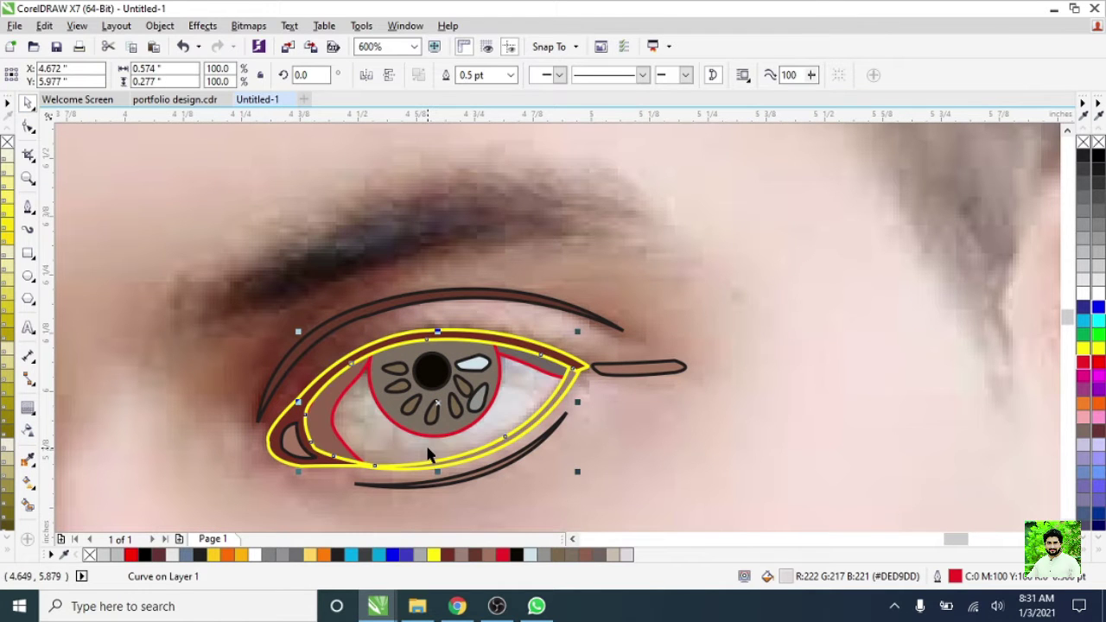
{"action": "scroll", "coordinate": [480, 463], "scroll_direction": "down", "scroll_amount": 2}
{"action": "scroll", "coordinate": [480, 463], "scroll_direction": "up", "scroll_amount": 1}
{"action": "scroll", "coordinate": [480, 463], "scroll_direction": "up", "scroll_amount": 1}
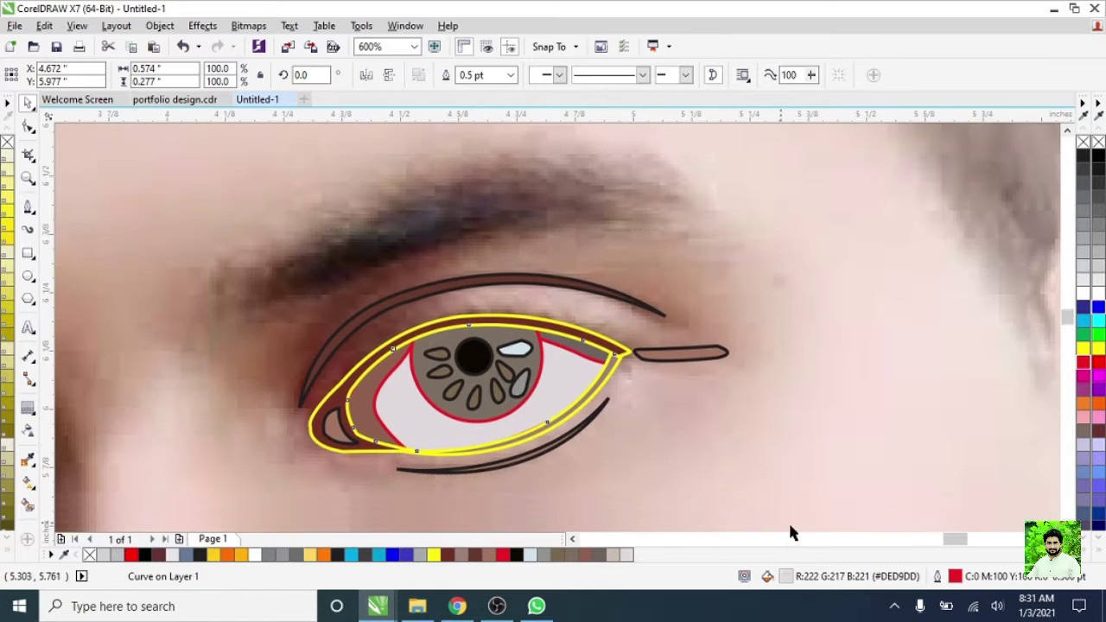
{"action": "scroll", "coordinate": [495, 432], "scroll_direction": "down", "scroll_amount": 3}
- Give the eye white a soft pinkish-grey fill through the Edit Fill dialog
{"action": "scroll", "coordinate": [544, 476], "scroll_direction": "up", "scroll_amount": 5}
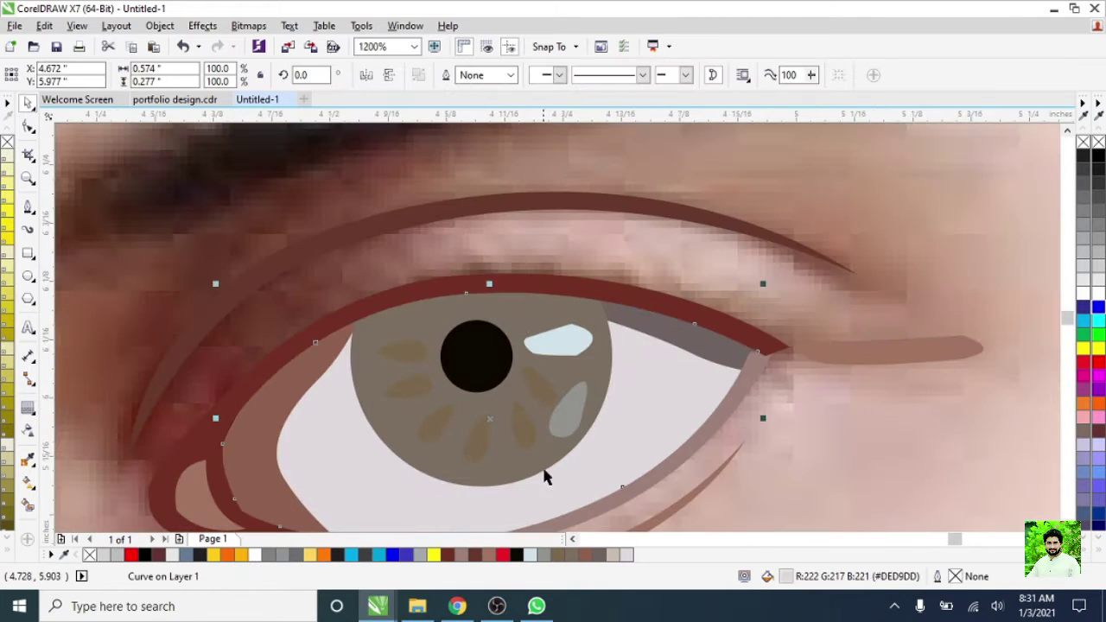
{"action": "scroll", "coordinate": [544, 476], "scroll_direction": "down", "scroll_amount": 1}
{"action": "double_click", "coordinate": [786, 576]}
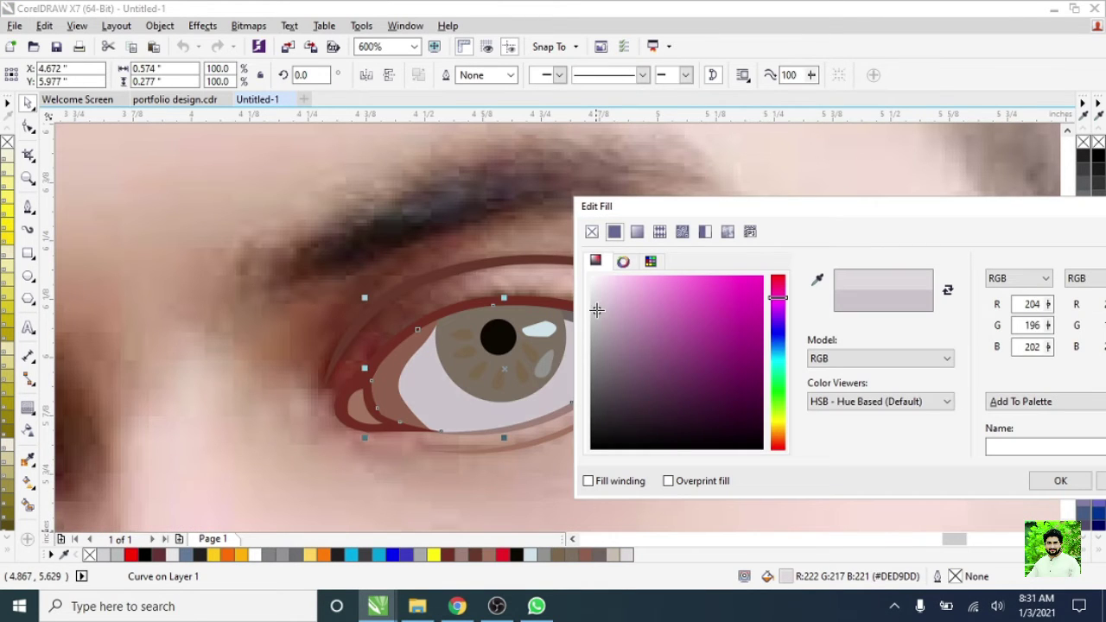
{"action": "key", "text": "Return"}
{"action": "left_click", "coordinate": [604, 369]}
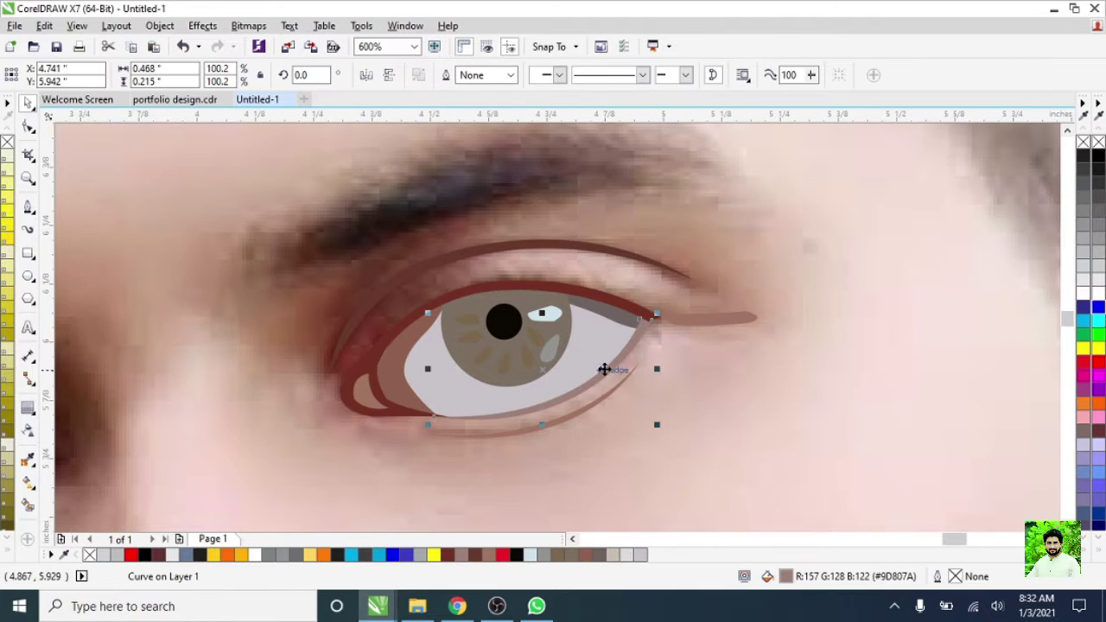
- Fill the eyelid shape deep brown (R84 G32 B20), then clear the selection
{"action": "left_click", "coordinate": [1083, 186]}
{"action": "left_click", "coordinate": [656, 275]}
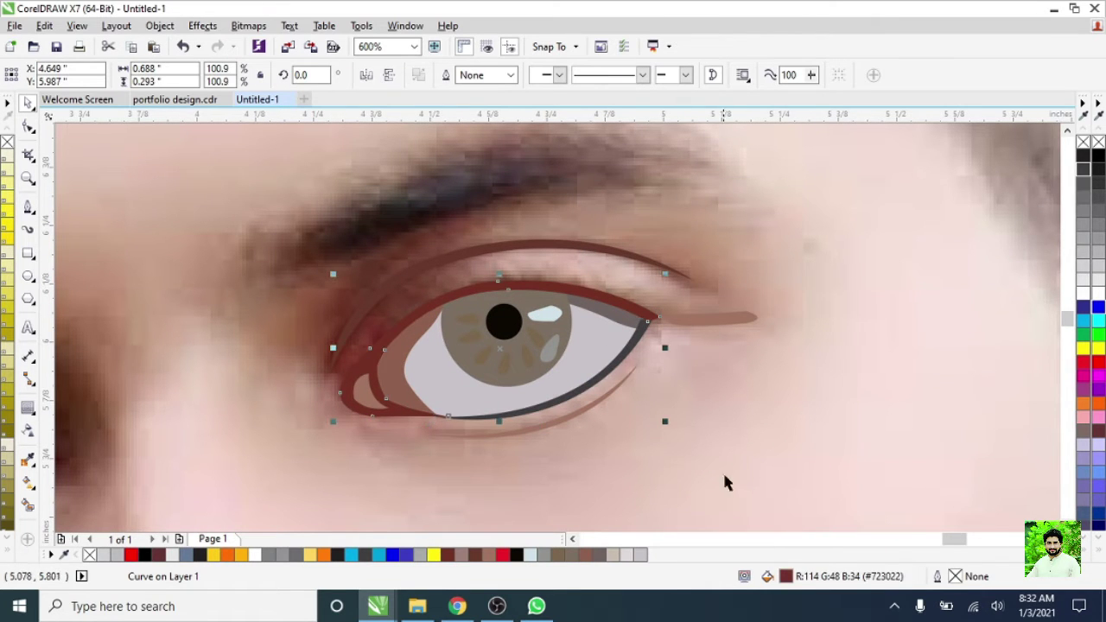
{"action": "double_click", "coordinate": [786, 576]}
{"action": "left_click", "coordinate": [718, 391]}
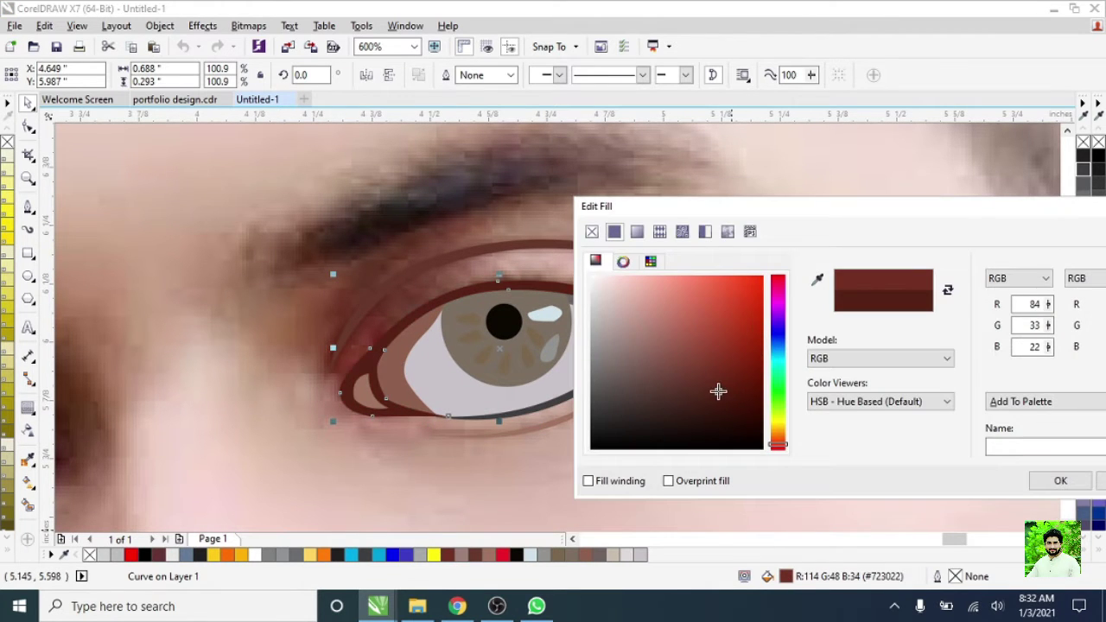
{"action": "left_click", "coordinate": [1060, 481]}
{"action": "left_click", "coordinate": [28, 432]}
{"action": "scroll", "coordinate": [388, 366], "scroll_direction": "up", "scroll_amount": 3}
{"action": "scroll", "coordinate": [506, 389], "scroll_direction": "down", "scroll_amount": 3}
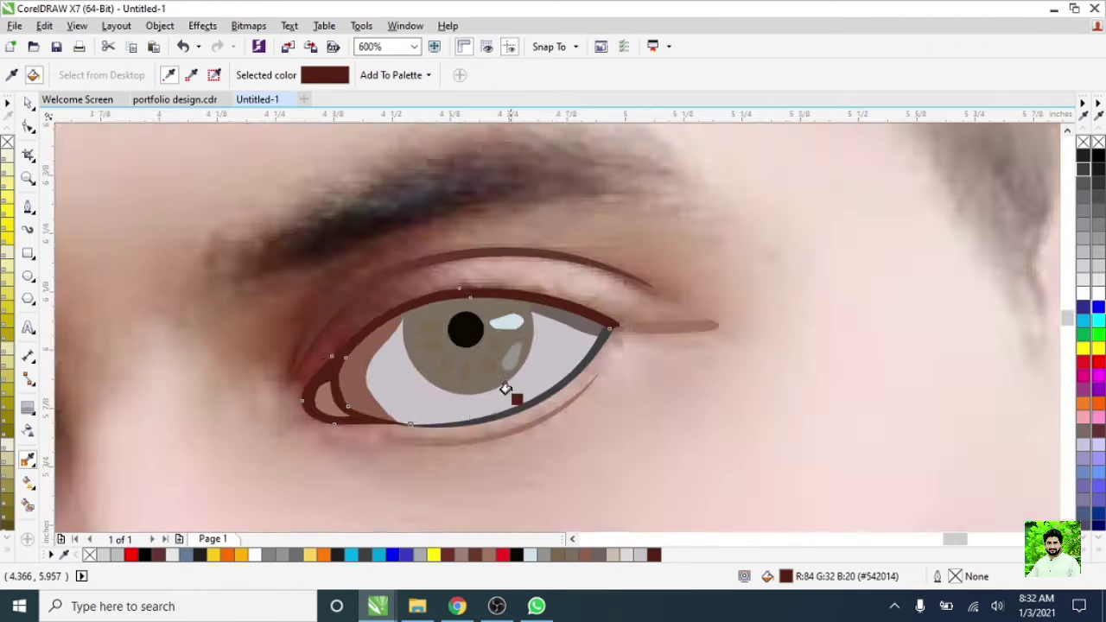
{"action": "scroll", "coordinate": [579, 378], "scroll_direction": "up", "scroll_amount": 3}
{"action": "scroll", "coordinate": [298, 380], "scroll_direction": "down", "scroll_amount": 3}
{"action": "key", "text": "space"}
{"action": "key", "text": "Escape"}
{"action": "scroll", "coordinate": [298, 380], "scroll_direction": "up", "scroll_amount": 2}
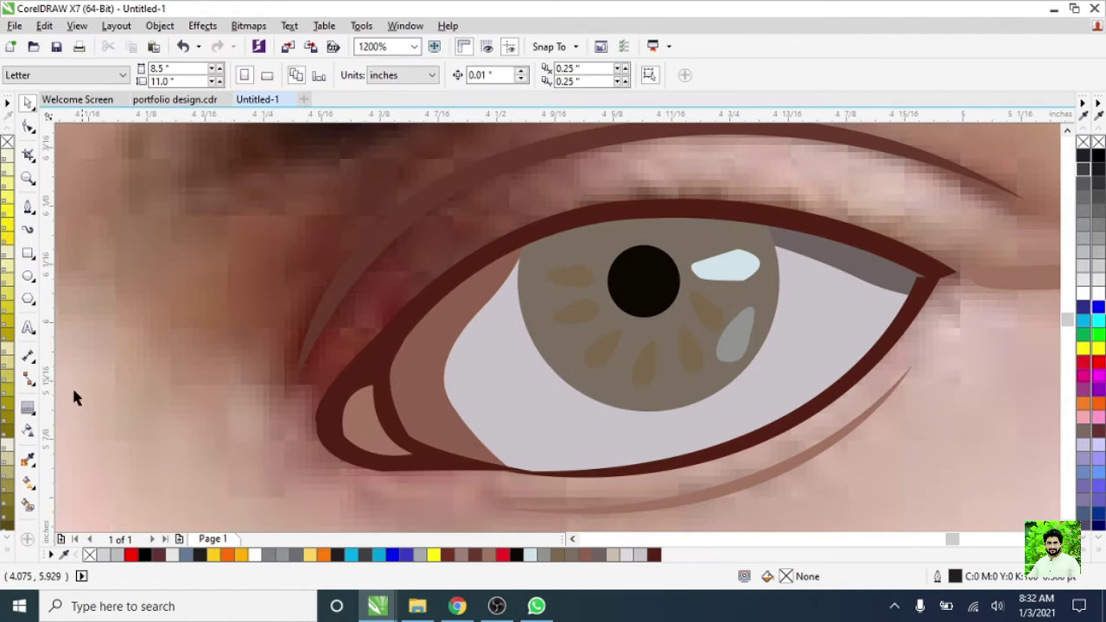
- Add linear transparency fades to the eye white and the grey corner shadow
{"action": "left_click", "coordinate": [28, 432]}
{"action": "left_click_drag", "start_coordinate": [406, 349], "coordinate": [479, 371]}
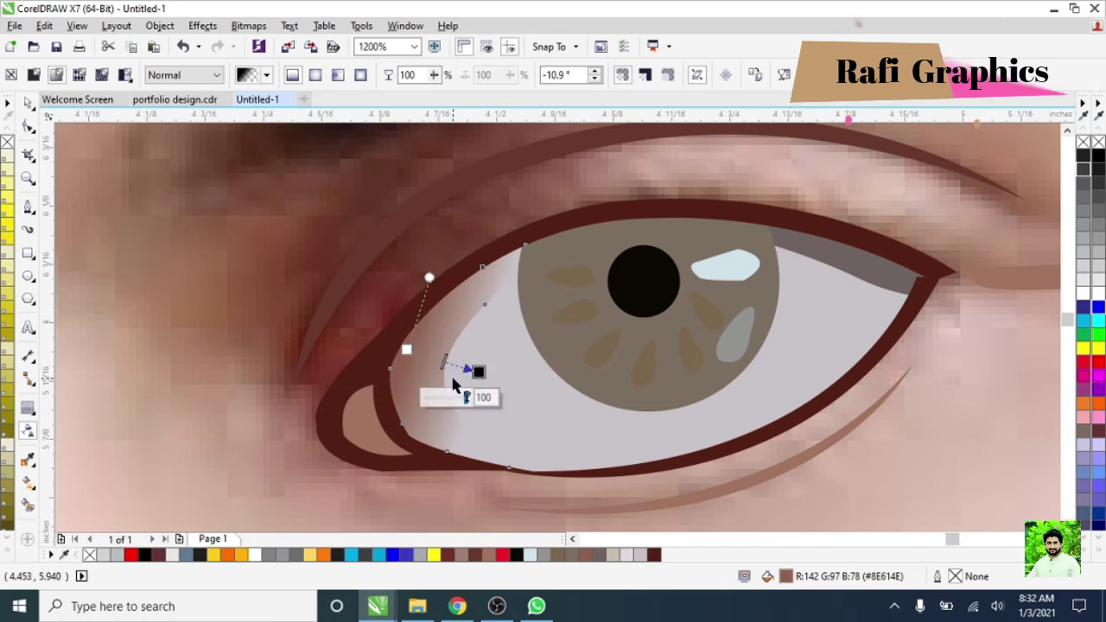
{"action": "left_click_drag", "start_coordinate": [390, 367], "coordinate": [469, 377]}
{"action": "key", "text": "Escape"}
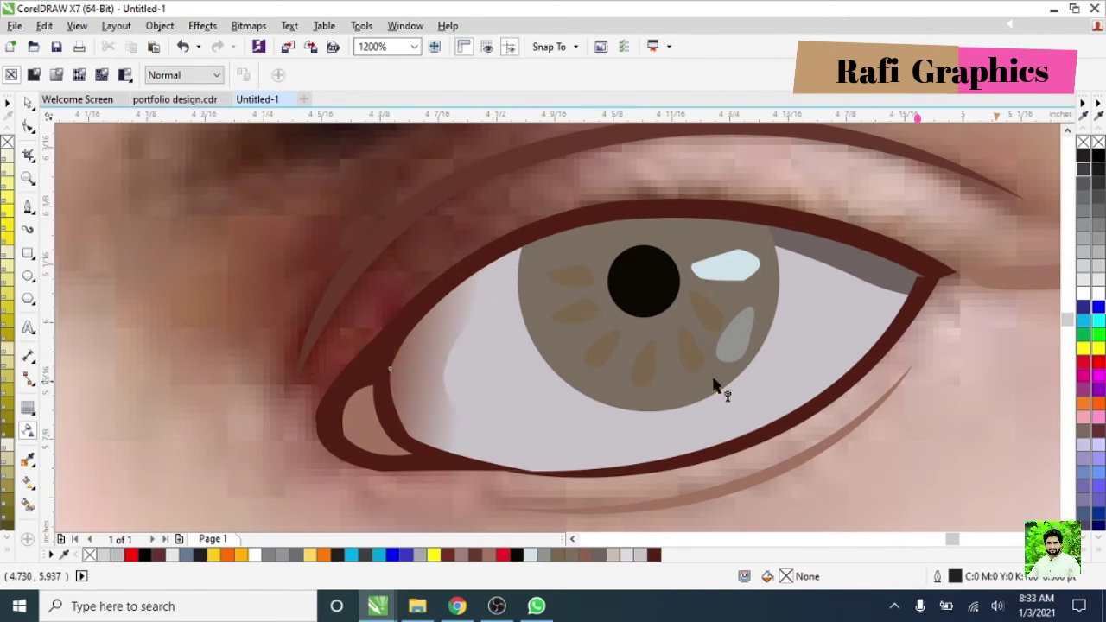
{"action": "scroll", "coordinate": [713, 381], "scroll_direction": "up", "scroll_amount": 1}
{"action": "left_click_drag", "start_coordinate": [754, 260], "coordinate": [853, 305]}
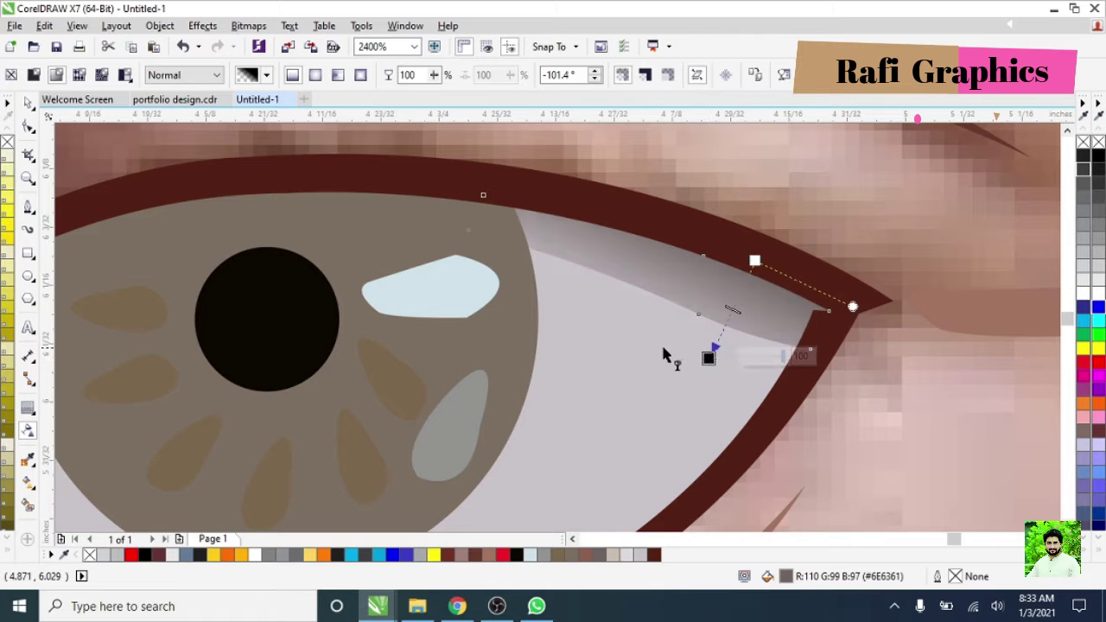
{"action": "scroll", "coordinate": [660, 343], "scroll_direction": "down", "scroll_amount": 1}
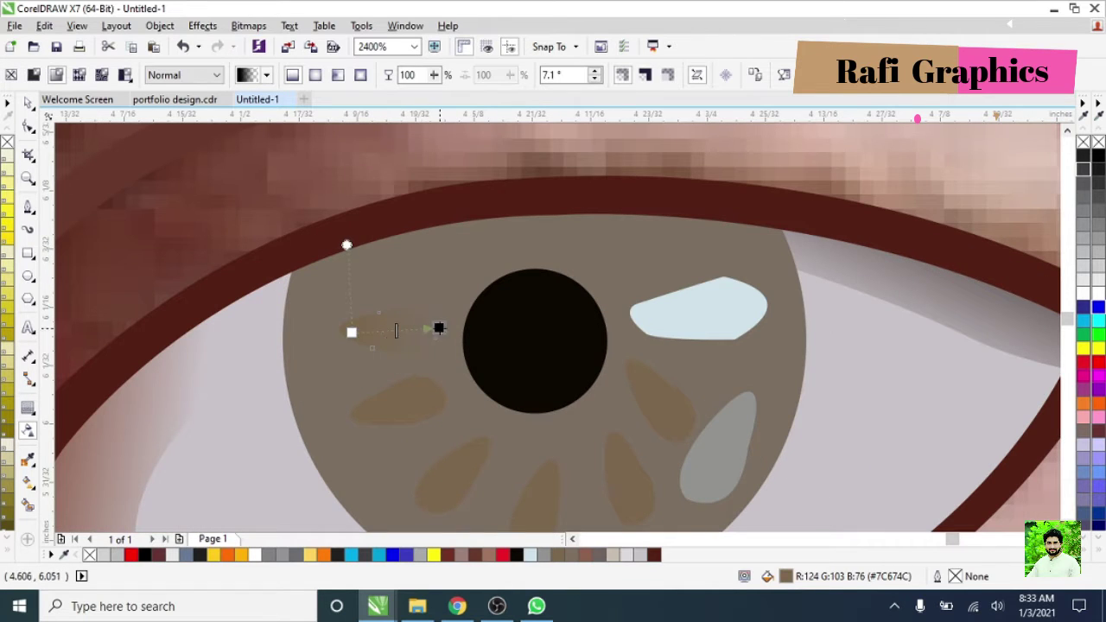
- Fade the lower-left, lower, lower-right and upper-right iris petals and the white highlight
{"action": "left_click", "coordinate": [384, 408]}
{"action": "left_click_drag", "start_coordinate": [379, 410], "coordinate": [458, 396]}
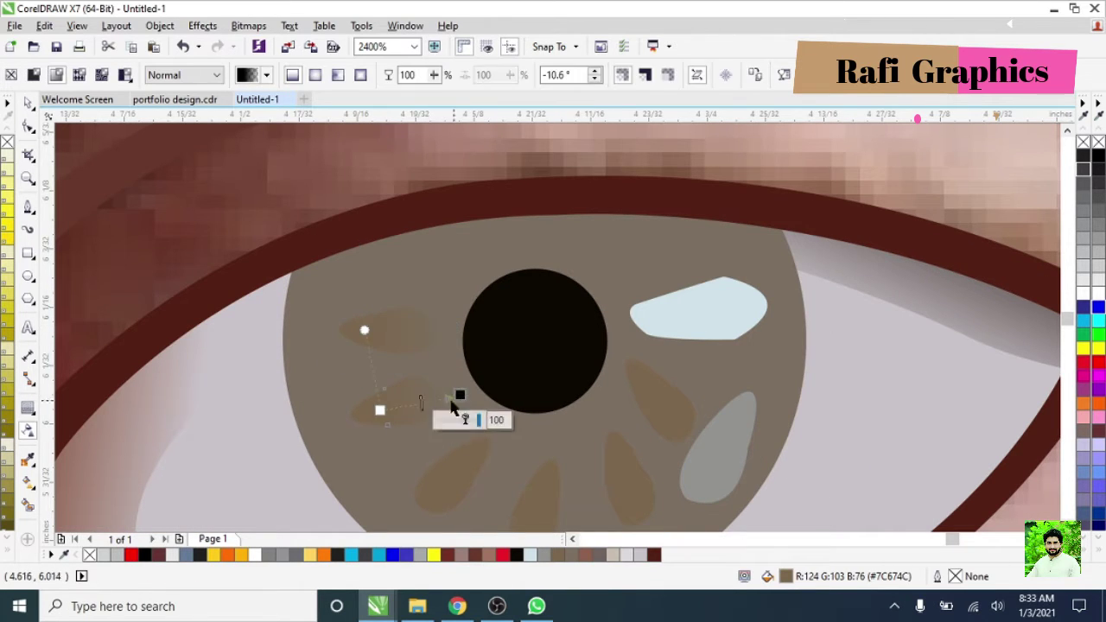
{"action": "left_click", "coordinate": [446, 477]}
{"action": "left_click_drag", "start_coordinate": [432, 490], "coordinate": [469, 453]}
{"action": "scroll", "coordinate": [523, 434], "scroll_direction": "down", "scroll_amount": 1}
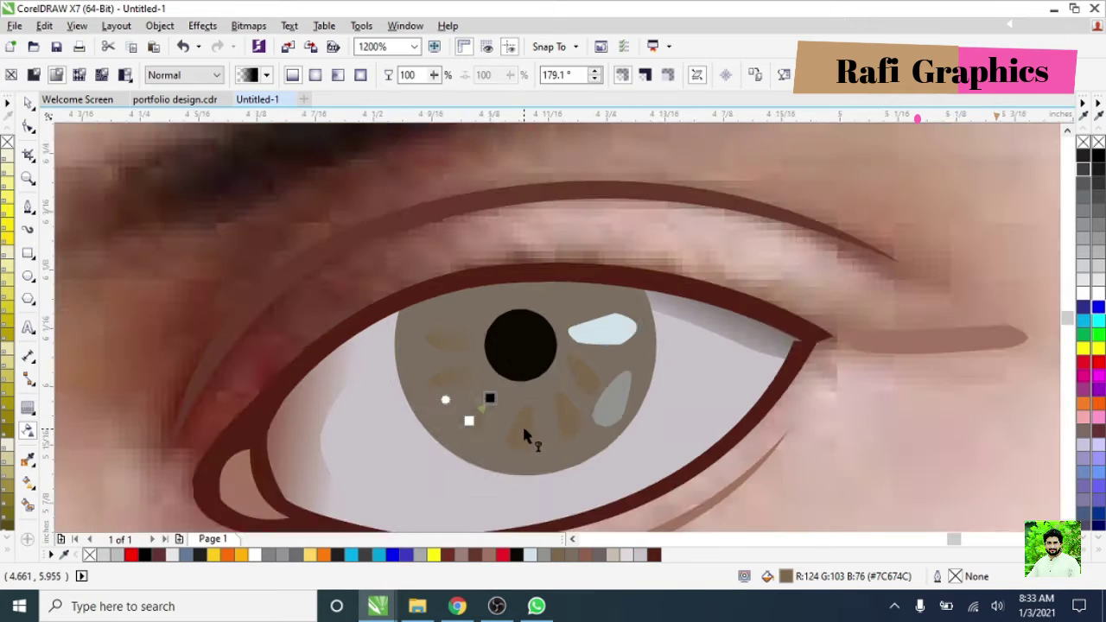
{"action": "scroll", "coordinate": [523, 435], "scroll_direction": "up", "scroll_amount": 1}
{"action": "left_click", "coordinate": [620, 420]}
{"action": "left_click_drag", "start_coordinate": [620, 420], "coordinate": [534, 464]}
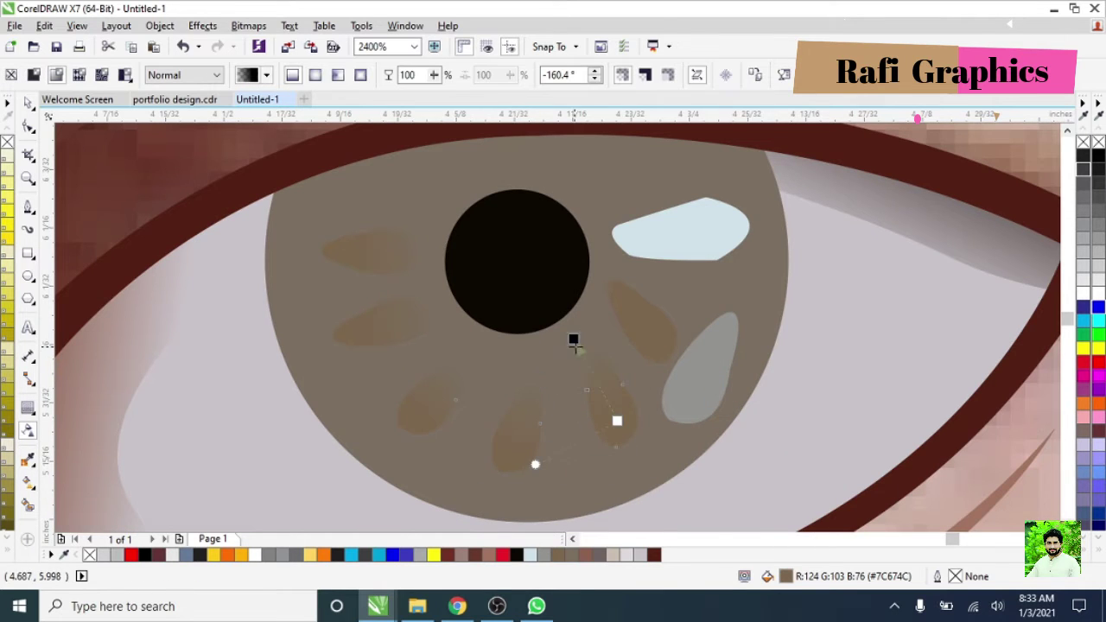
{"action": "left_click", "coordinate": [656, 331]}
{"action": "mouse_move", "coordinate": [605, 282]}
{"action": "left_mouse_down"}
{"action": "mouse_move", "coordinate": [662, 331]}
{"action": "mouse_move", "coordinate": [703, 215]}
{"action": "mouse_move", "coordinate": [738, 209]}
{"action": "left_mouse_up"}
{"action": "left_click", "coordinate": [673, 228]}
- Deselect everything and sample colours from the photo for the iris
{"action": "scroll", "coordinate": [509, 337], "scroll_direction": "down", "scroll_amount": 2}
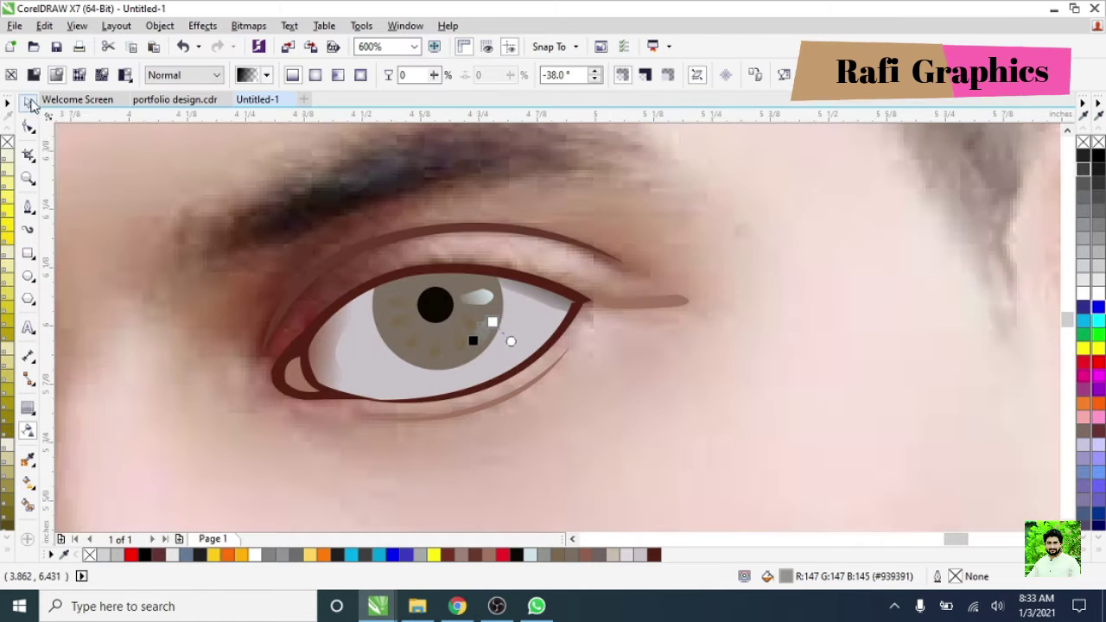
{"action": "scroll", "coordinate": [541, 390], "scroll_direction": "down", "scroll_amount": 2}
{"action": "key", "text": "space"}
{"action": "key", "text": "Escape"}
{"action": "scroll", "coordinate": [540, 390], "scroll_direction": "down", "scroll_amount": 1}
{"action": "scroll", "coordinate": [488, 393], "scroll_direction": "up", "scroll_amount": 2}
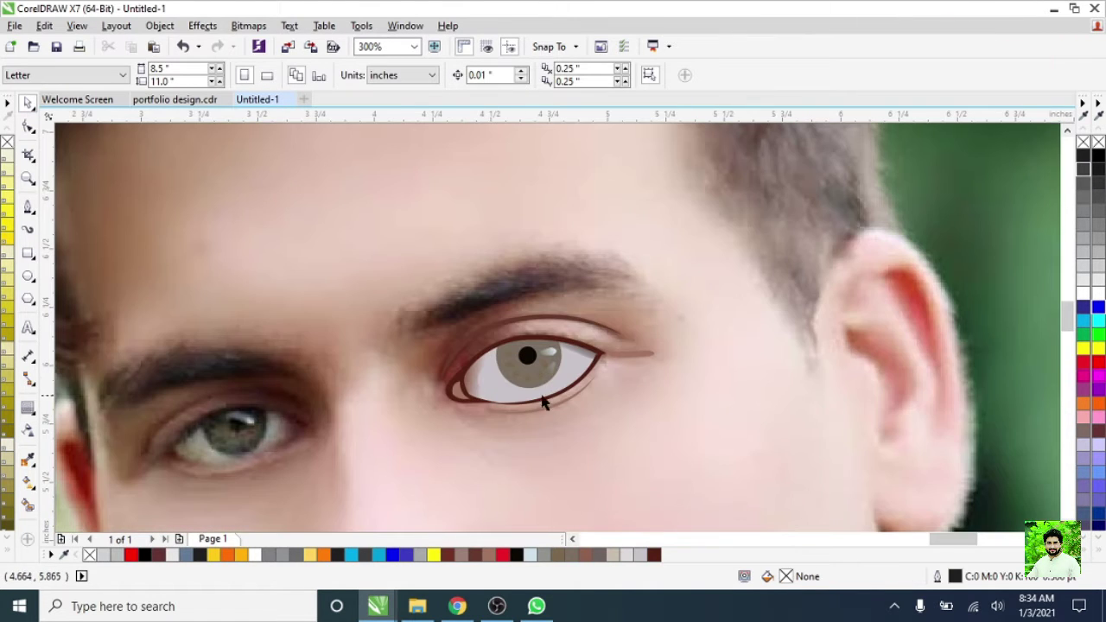
{"action": "scroll", "coordinate": [553, 390], "scroll_direction": "left", "scroll_amount": 1}
{"action": "key", "text": "i"}
{"action": "scroll", "coordinate": [553, 389], "scroll_direction": "left", "scroll_amount": 2}
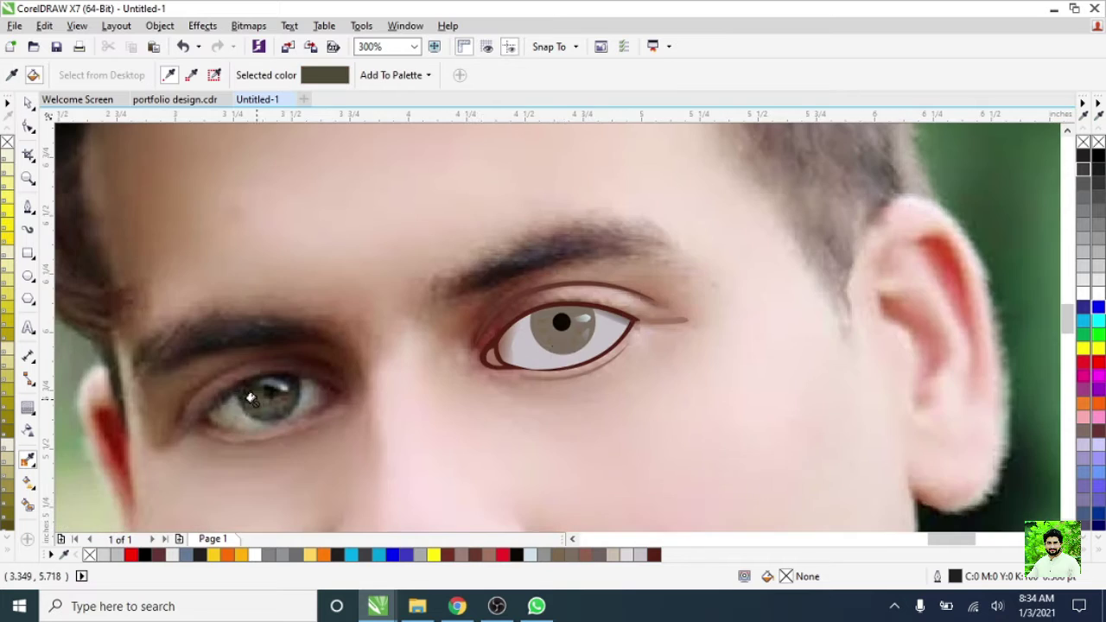
{"action": "scroll", "coordinate": [579, 407], "scroll_direction": "up", "scroll_amount": 3}
{"action": "scroll", "coordinate": [570, 438], "scroll_direction": "down", "scroll_amount": 5}
{"action": "scroll", "coordinate": [571, 438], "scroll_direction": "up", "scroll_amount": 1}
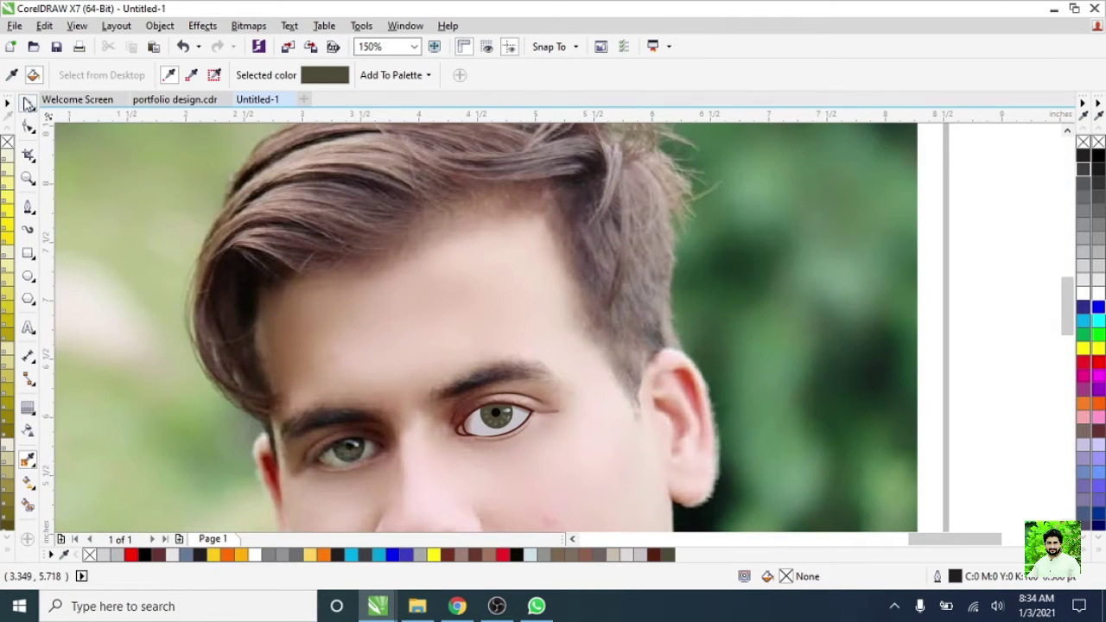
- Scale the traced eye up slightly by its corner handles to match the photo's eye
{"action": "left_click", "coordinate": [28, 103]}
{"action": "scroll", "coordinate": [580, 412], "scroll_direction": "up", "scroll_amount": 1}
{"action": "scroll", "coordinate": [573, 399], "scroll_direction": "up", "scroll_amount": 1}
{"action": "scroll", "coordinate": [644, 462], "scroll_direction": "up", "scroll_amount": 1}
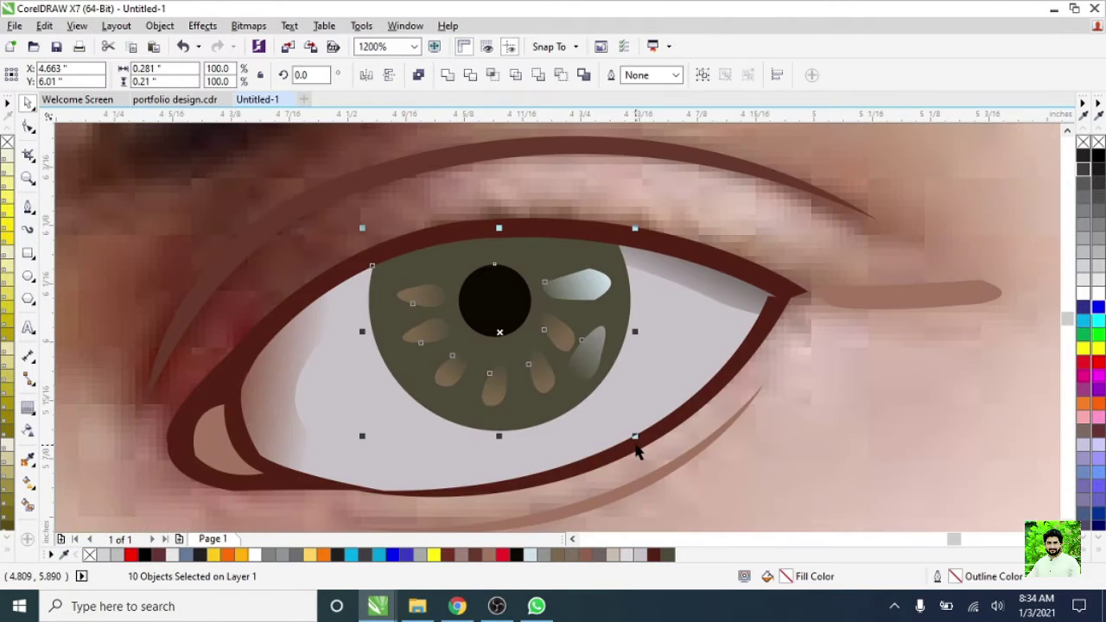
{"action": "left_click_drag", "start_coordinate": [635, 436], "coordinate": [646, 445]}
{"action": "left_click_drag", "start_coordinate": [362, 436], "coordinate": [354, 448]}
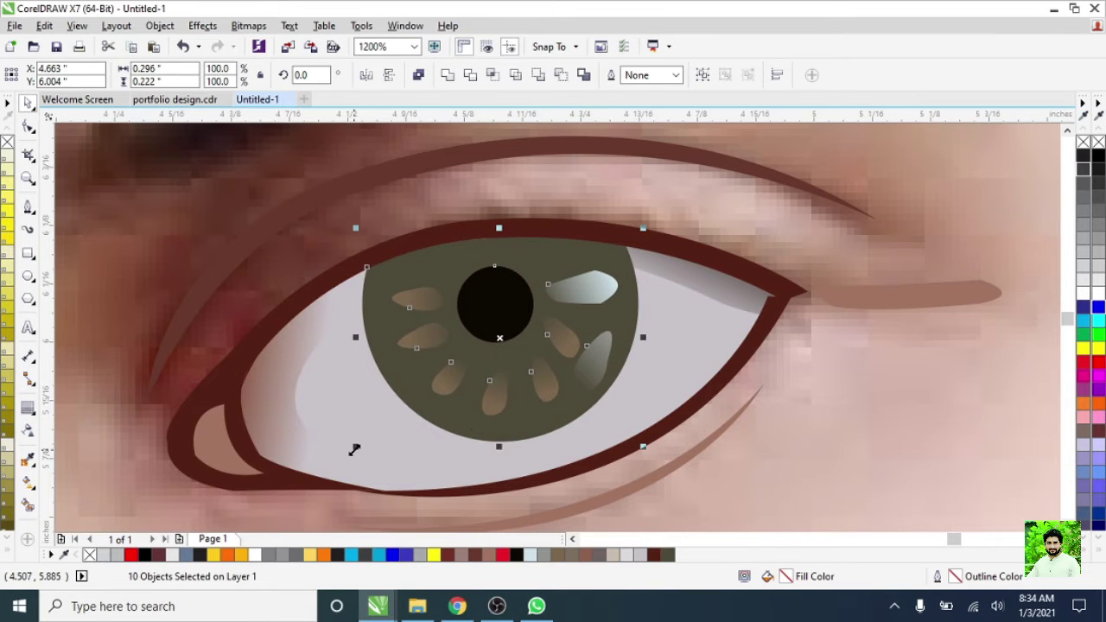
{"action": "scroll", "coordinate": [361, 457], "scroll_direction": "down", "scroll_amount": 2}
{"action": "key", "text": "Escape"}
{"action": "scroll", "coordinate": [361, 457], "scroll_direction": "down", "scroll_amount": 2}
{"action": "scroll", "coordinate": [461, 439], "scroll_direction": "down", "scroll_amount": 3}
{"action": "scroll", "coordinate": [131, 420], "scroll_direction": "up", "scroll_amount": 1}
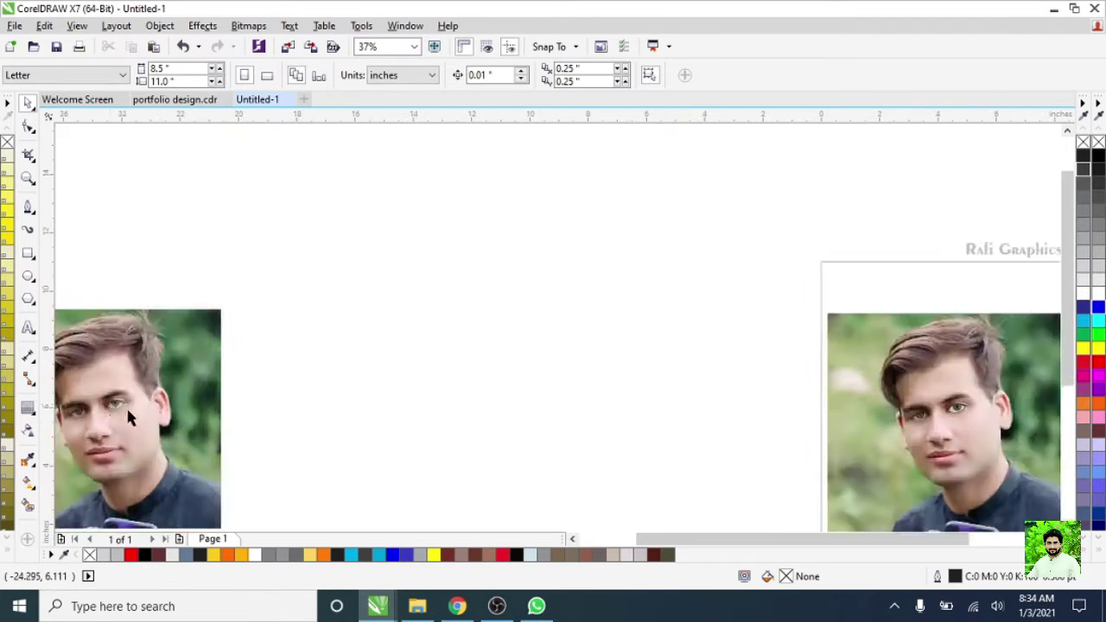
{"action": "scroll", "coordinate": [636, 352], "scroll_direction": "up", "scroll_amount": 2}
{"action": "scroll", "coordinate": [636, 353], "scroll_direction": "up", "scroll_amount": 2}
{"action": "left_click", "coordinate": [28, 208]}
- Trace the eyebrow's inner end and top edge with jagged hair spikes
{"action": "scroll", "coordinate": [279, 362], "scroll_direction": "up", "scroll_amount": 1}
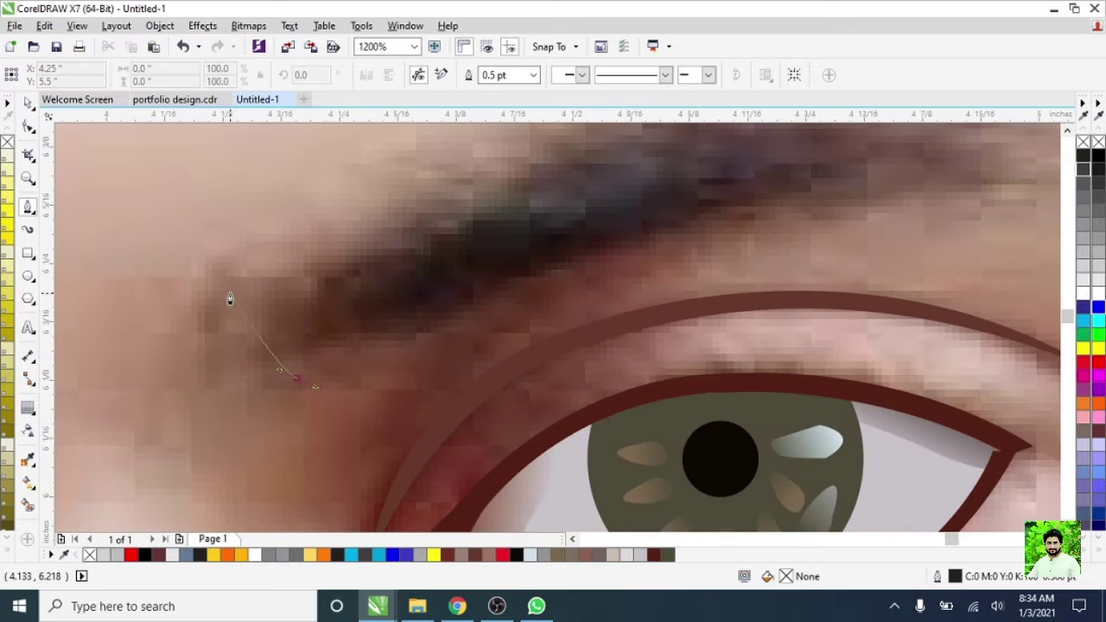
{"action": "left_click", "coordinate": [229, 294]}
{"action": "left_click_drag", "start_coordinate": [297, 378], "coordinate": [343, 284]}
{"action": "scroll", "coordinate": [342, 283], "scroll_direction": "up", "scroll_amount": 3}
{"action": "left_click_drag", "start_coordinate": [198, 293], "coordinate": [309, 454]}
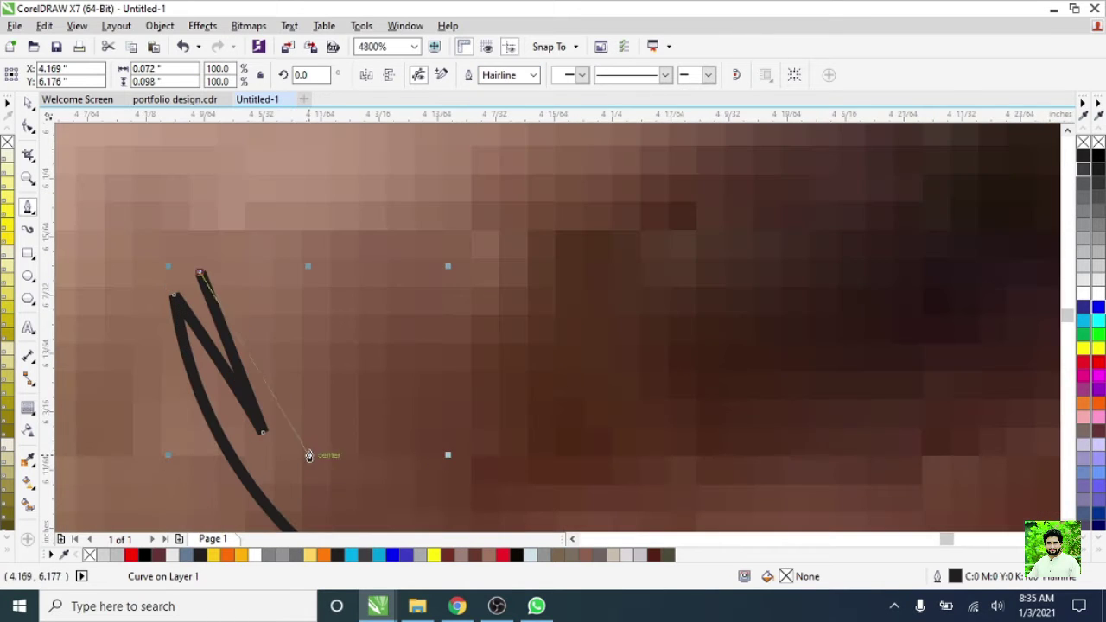
{"action": "scroll", "coordinate": [308, 454], "scroll_direction": "down", "scroll_amount": 1}
{"action": "scroll", "coordinate": [331, 384], "scroll_direction": "down", "scroll_amount": 1}
{"action": "scroll", "coordinate": [308, 337], "scroll_direction": "down", "scroll_amount": 1}
{"action": "scroll", "coordinate": [400, 316], "scroll_direction": "down", "scroll_amount": 1}
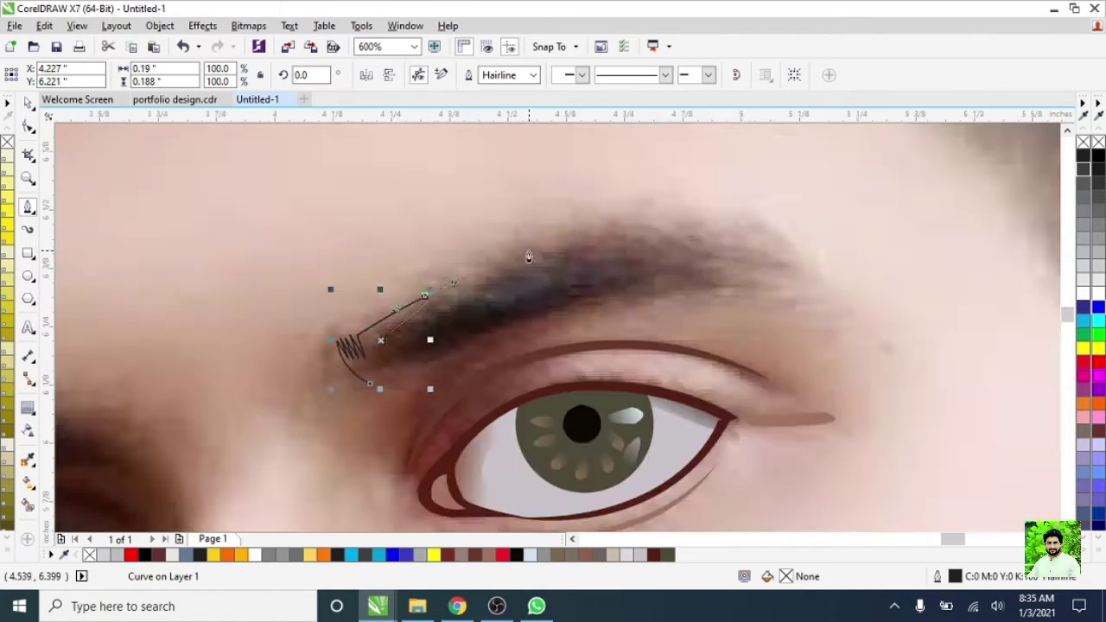
{"action": "scroll", "coordinate": [331, 286], "scroll_direction": "up", "scroll_amount": 1}
{"action": "left_click", "coordinate": [320, 341]}
{"action": "scroll", "coordinate": [279, 354], "scroll_direction": "up", "scroll_amount": 1}
{"action": "mouse_move", "coordinate": [361, 328]}
{"action": "left_mouse_down"}
{"action": "mouse_move", "coordinate": [552, 250]}
{"action": "mouse_move", "coordinate": [750, 229]}
{"action": "left_mouse_up"}
{"action": "scroll", "coordinate": [553, 250], "scroll_direction": "down", "scroll_amount": 1}
{"action": "scroll", "coordinate": [536, 276], "scroll_direction": "down", "scroll_amount": 1}
{"action": "scroll", "coordinate": [532, 282], "scroll_direction": "up", "scroll_amount": 1}
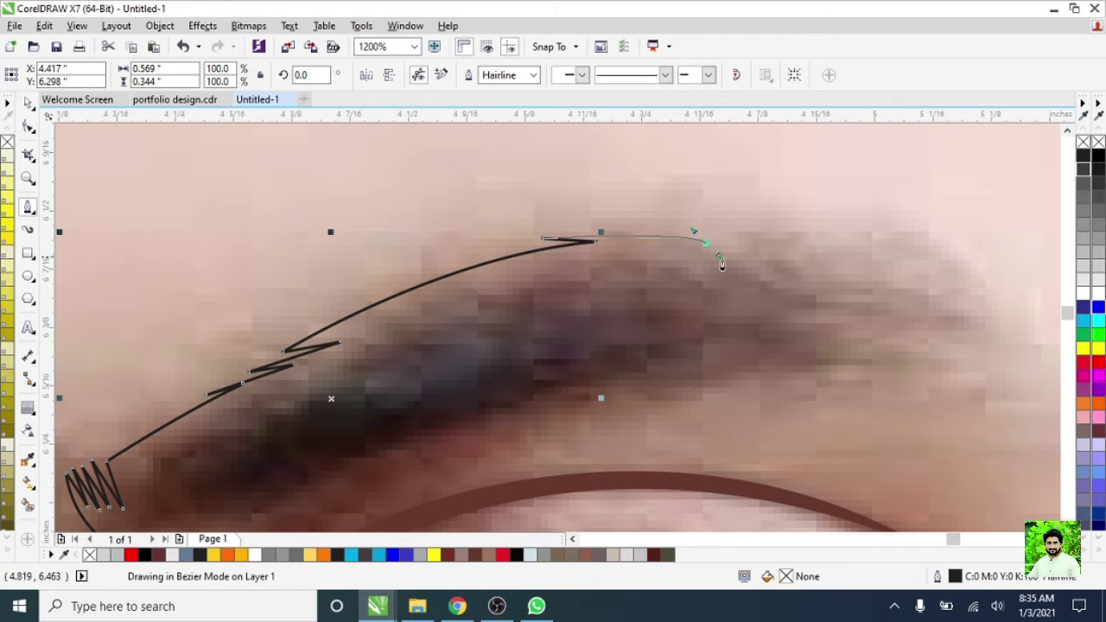
- Carry the outline to the brow's outer tip, add underside hair spikes, and close the shape
{"action": "left_click_drag", "start_coordinate": [721, 264], "coordinate": [724, 268]}
{"action": "scroll", "coordinate": [719, 283], "scroll_direction": "down", "scroll_amount": 1}
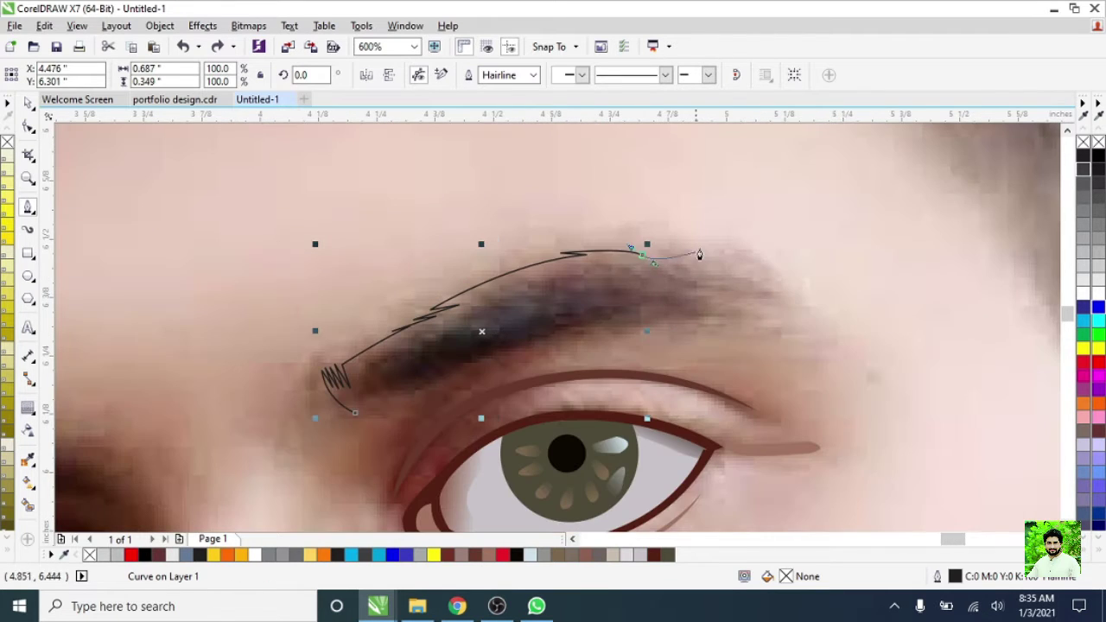
{"action": "scroll", "coordinate": [699, 254], "scroll_direction": "up", "scroll_amount": 1}
{"action": "scroll", "coordinate": [792, 326], "scroll_direction": "down", "scroll_amount": 1}
{"action": "left_click_drag", "start_coordinate": [792, 325], "coordinate": [868, 389]}
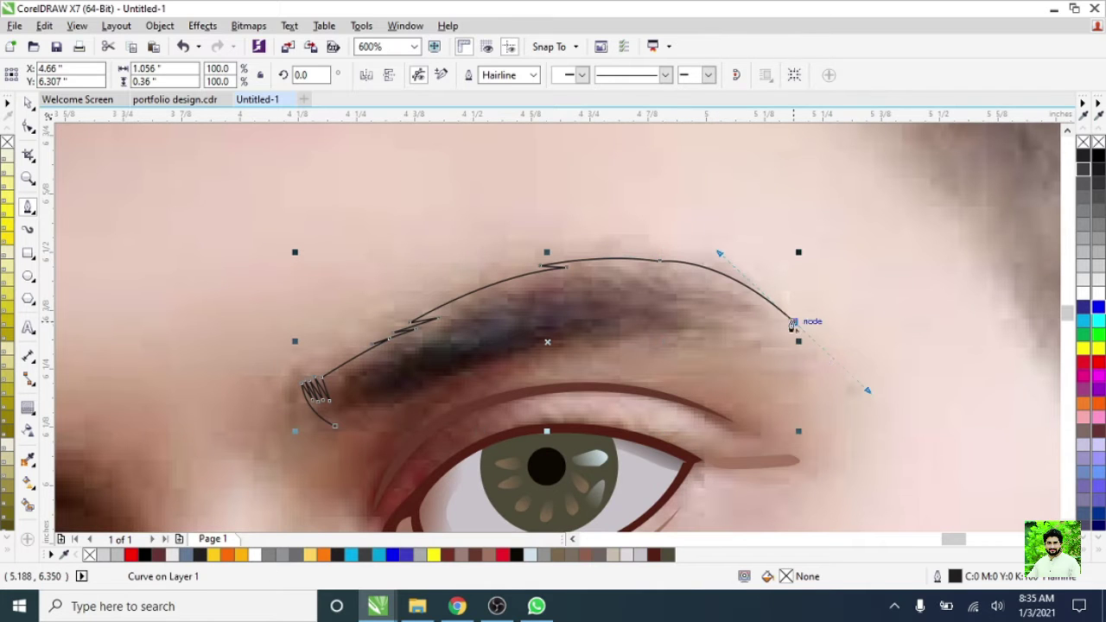
{"action": "key", "text": "ctrl+z"}
{"action": "scroll", "coordinate": [802, 358], "scroll_direction": "up", "scroll_amount": 1}
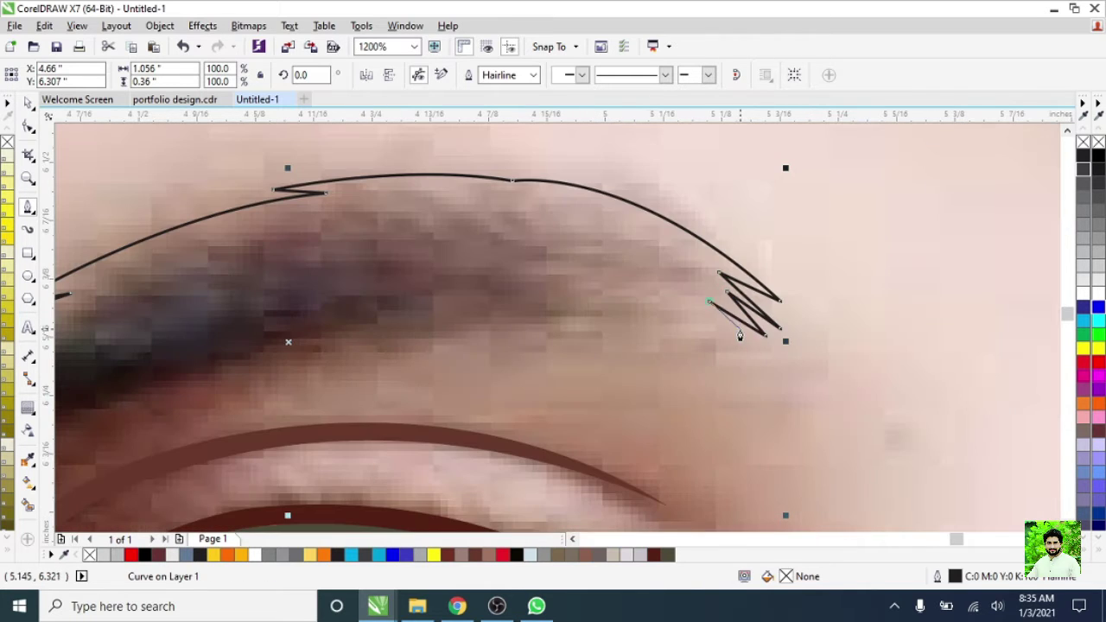
{"action": "scroll", "coordinate": [739, 336], "scroll_direction": "down", "scroll_amount": 2}
{"action": "scroll", "coordinate": [652, 343], "scroll_direction": "up", "scroll_amount": 1}
{"action": "scroll", "coordinate": [566, 351], "scroll_direction": "up", "scroll_amount": 1}
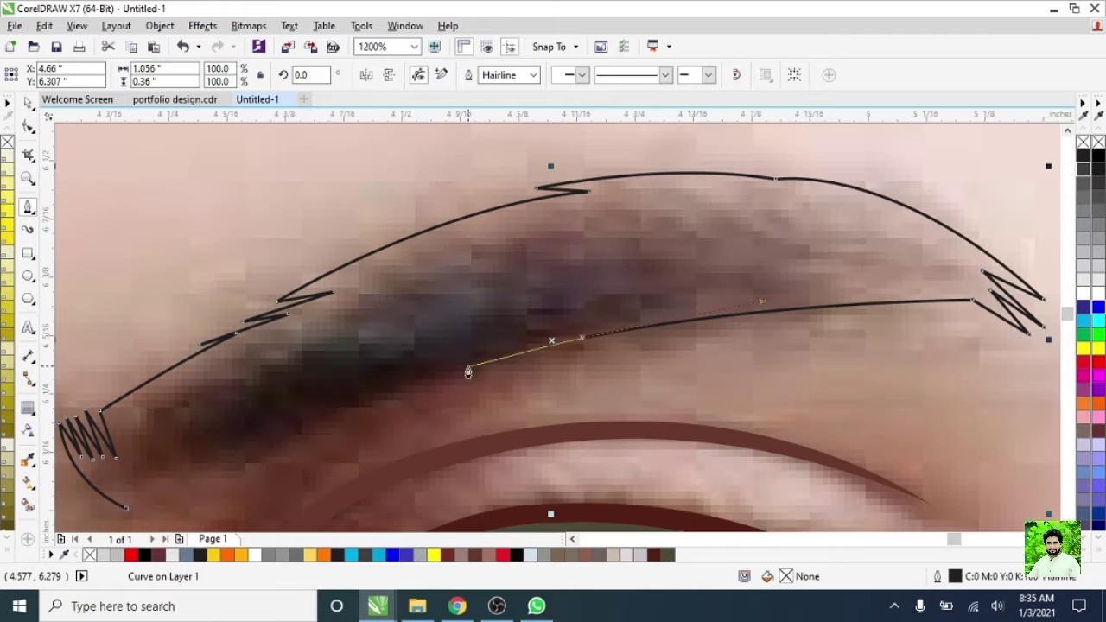
{"action": "scroll", "coordinate": [464, 395], "scroll_direction": "up", "scroll_amount": 1}
{"action": "left_click", "coordinate": [330, 409]}
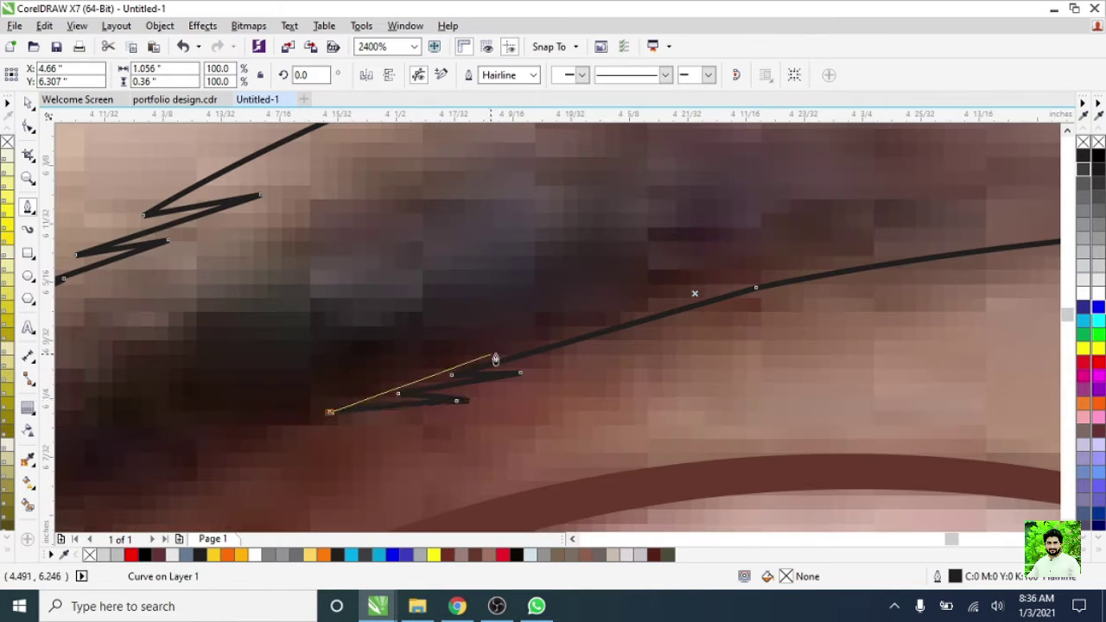
{"action": "scroll", "coordinate": [303, 429], "scroll_direction": "down", "scroll_amount": 1}
{"action": "scroll", "coordinate": [298, 448], "scroll_direction": "down", "scroll_amount": 1}
{"action": "scroll", "coordinate": [298, 448], "scroll_direction": "up", "scroll_amount": 1}
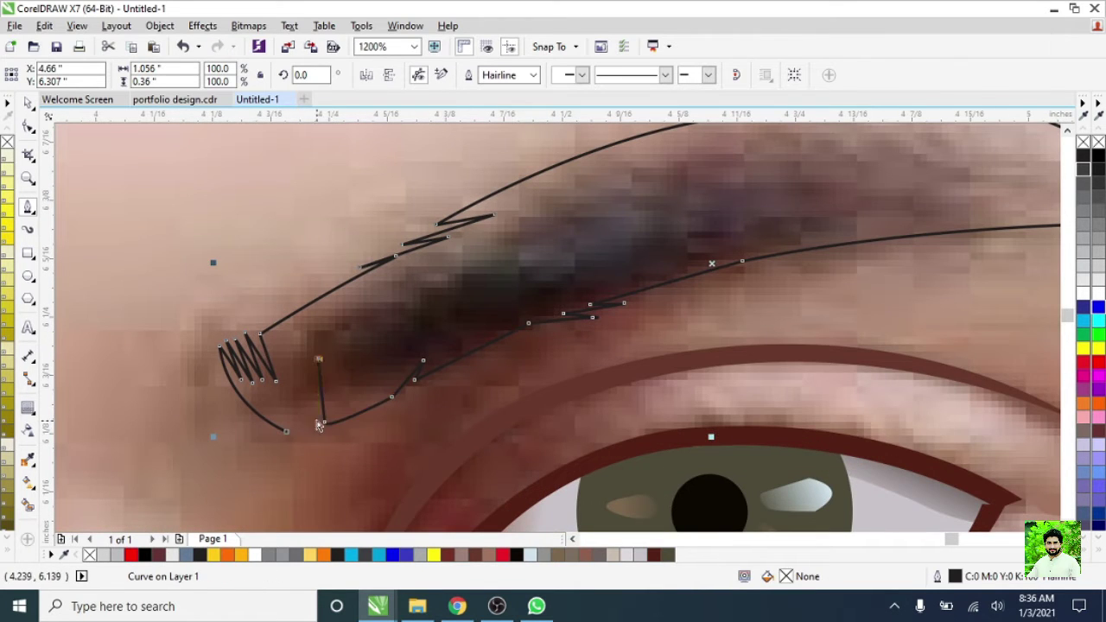
{"action": "left_click", "coordinate": [320, 431]}
{"action": "scroll", "coordinate": [501, 389], "scroll_direction": "down", "scroll_amount": 3}
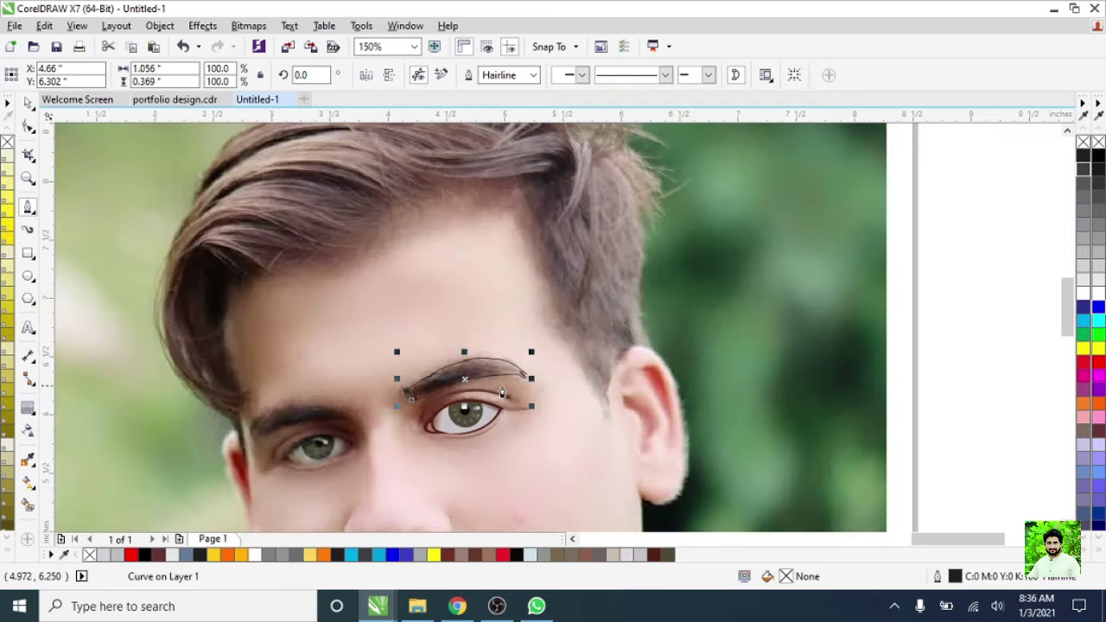
{"action": "scroll", "coordinate": [501, 385], "scroll_direction": "up", "scroll_amount": 1}
{"action": "scroll", "coordinate": [501, 385], "scroll_direction": "up", "scroll_amount": 1}
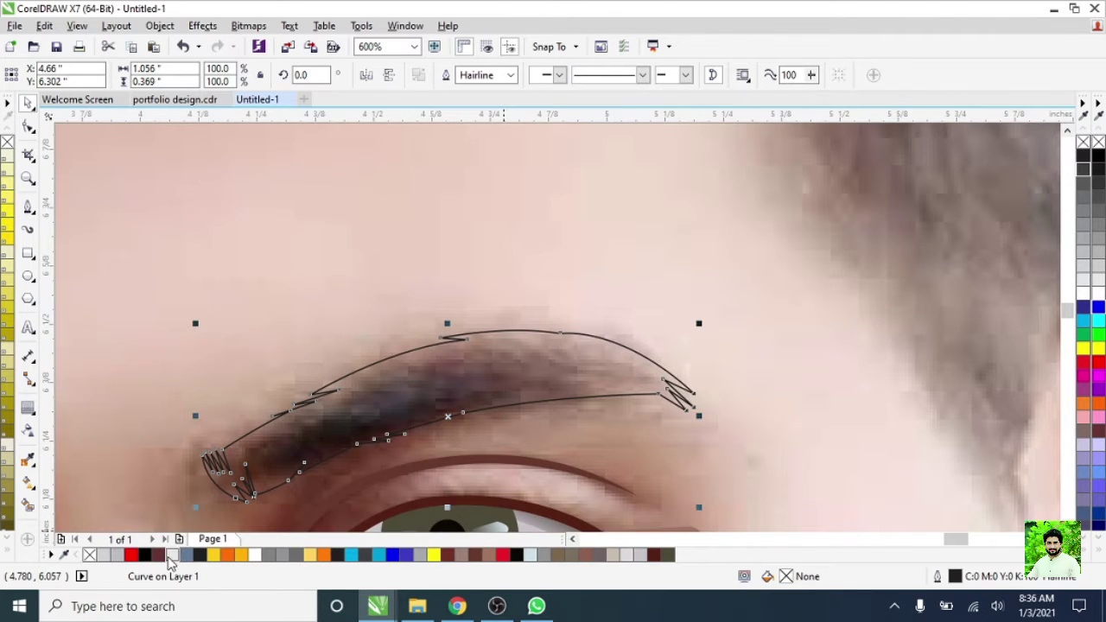
- Fill the eyebrow shape with 90% black (K90)
{"action": "left_click", "coordinate": [204, 557]}
{"action": "key", "text": "F3"}
{"action": "left_click", "coordinate": [1084, 199]}
{"action": "left_click", "coordinate": [1086, 173]}
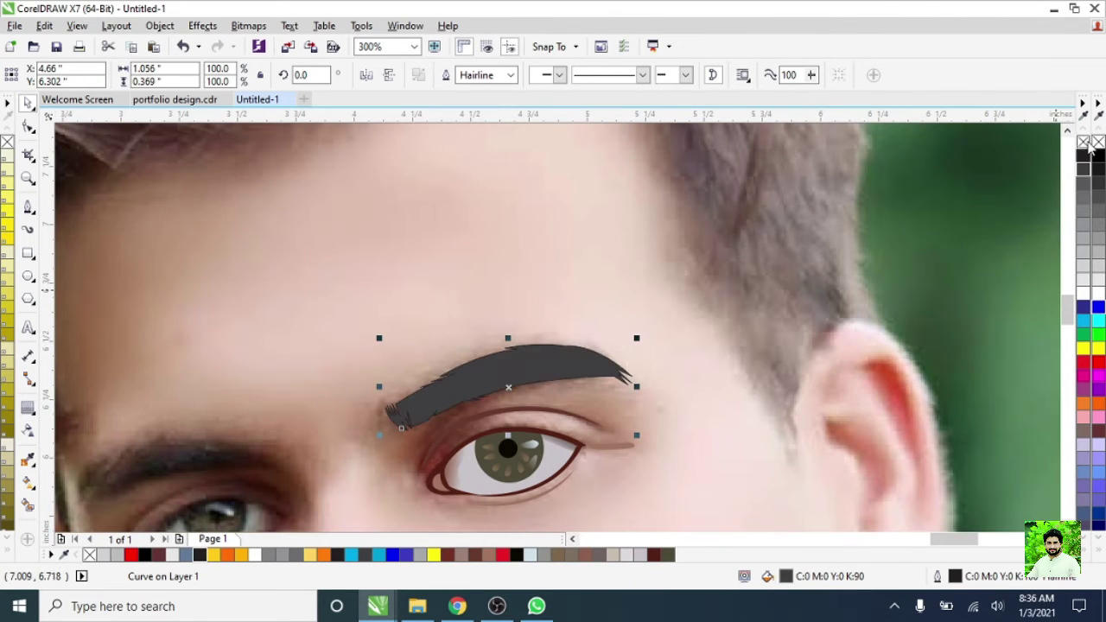
{"action": "scroll", "coordinate": [481, 425], "scroll_direction": "down", "scroll_amount": 2}
{"action": "scroll", "coordinate": [481, 424], "scroll_direction": "up", "scroll_amount": 1}
{"action": "scroll", "coordinate": [259, 345], "scroll_direction": "up", "scroll_amount": 1}
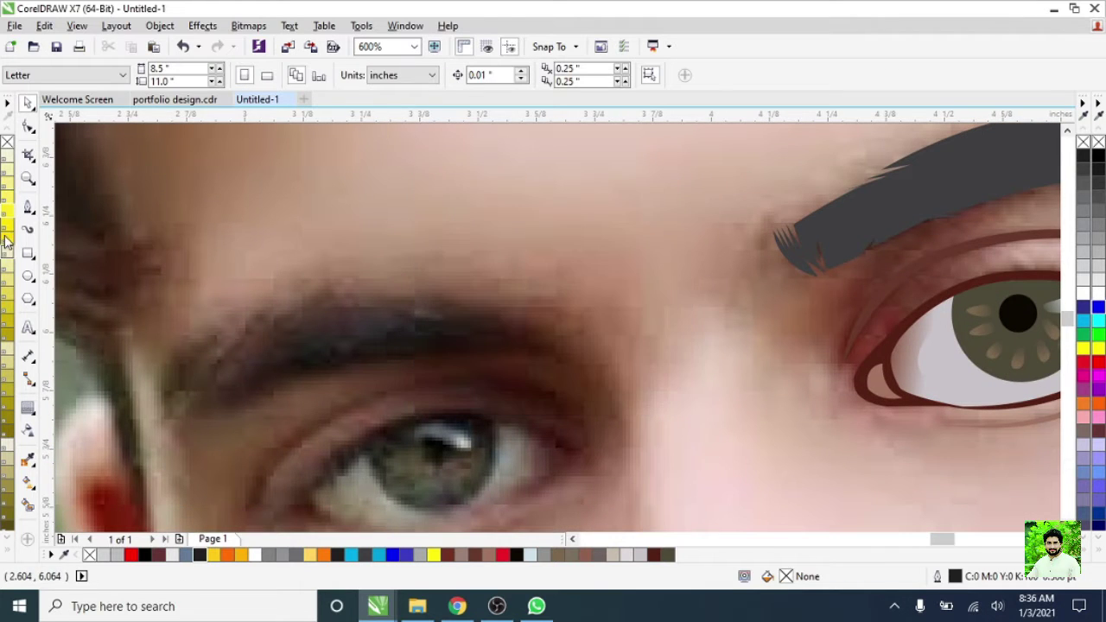
- Trace the upper eyelid curve from the inner corner over the iris to the outer corner
{"action": "left_click", "coordinate": [27, 208]}
{"action": "scroll", "coordinate": [530, 358], "scroll_direction": "up", "scroll_amount": 1}
{"action": "left_click", "coordinate": [537, 359]}
{"action": "scroll", "coordinate": [530, 358], "scroll_direction": "down", "scroll_amount": 1}
{"action": "scroll", "coordinate": [506, 301], "scroll_direction": "up", "scroll_amount": 1}
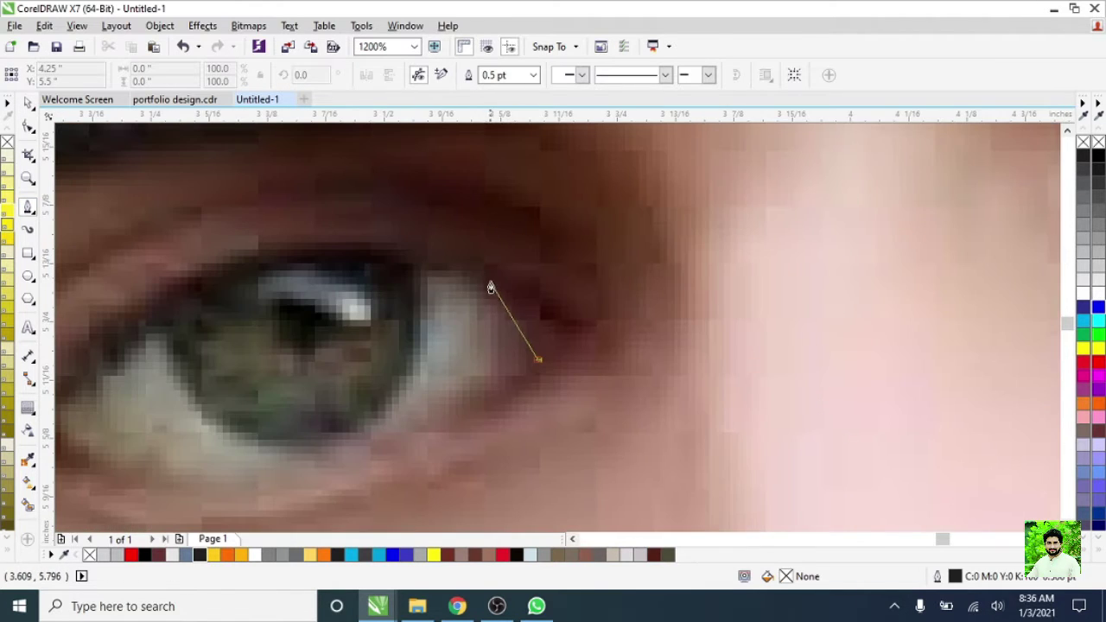
{"action": "left_click_drag", "start_coordinate": [498, 285], "coordinate": [462, 261]}
{"action": "left_click_drag", "start_coordinate": [293, 249], "coordinate": [169, 275]}
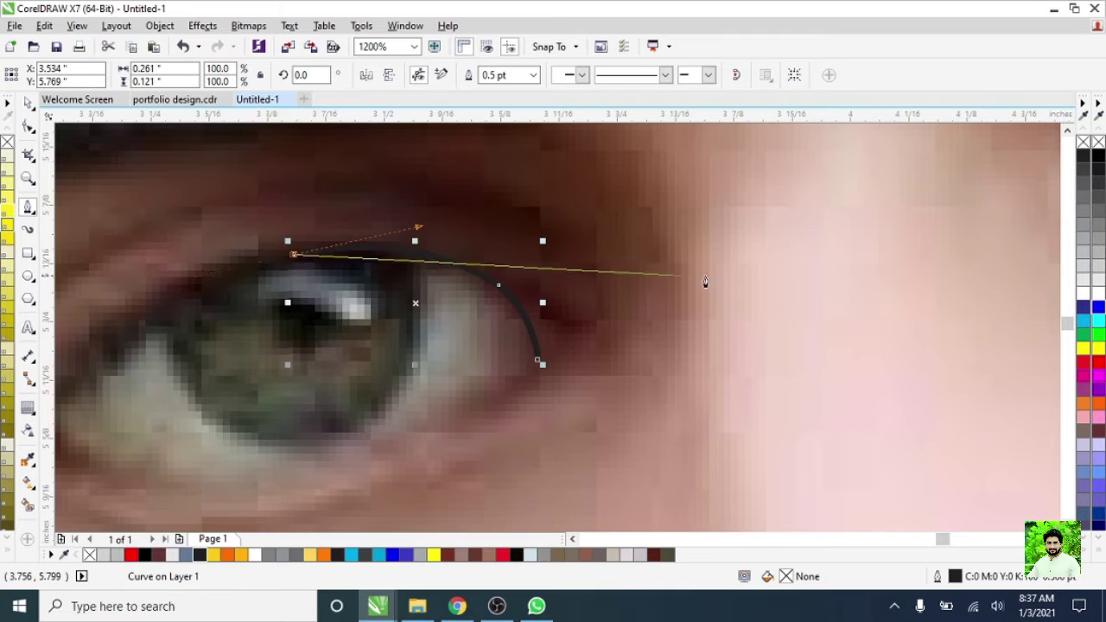
{"action": "scroll", "coordinate": [753, 337], "scroll_direction": "down", "scroll_amount": 1}
{"action": "scroll", "coordinate": [398, 385], "scroll_direction": "up", "scroll_amount": 1}
{"action": "left_click_drag", "start_coordinate": [405, 347], "coordinate": [355, 428]}
{"action": "left_click_drag", "start_coordinate": [319, 467], "coordinate": [320, 467]}
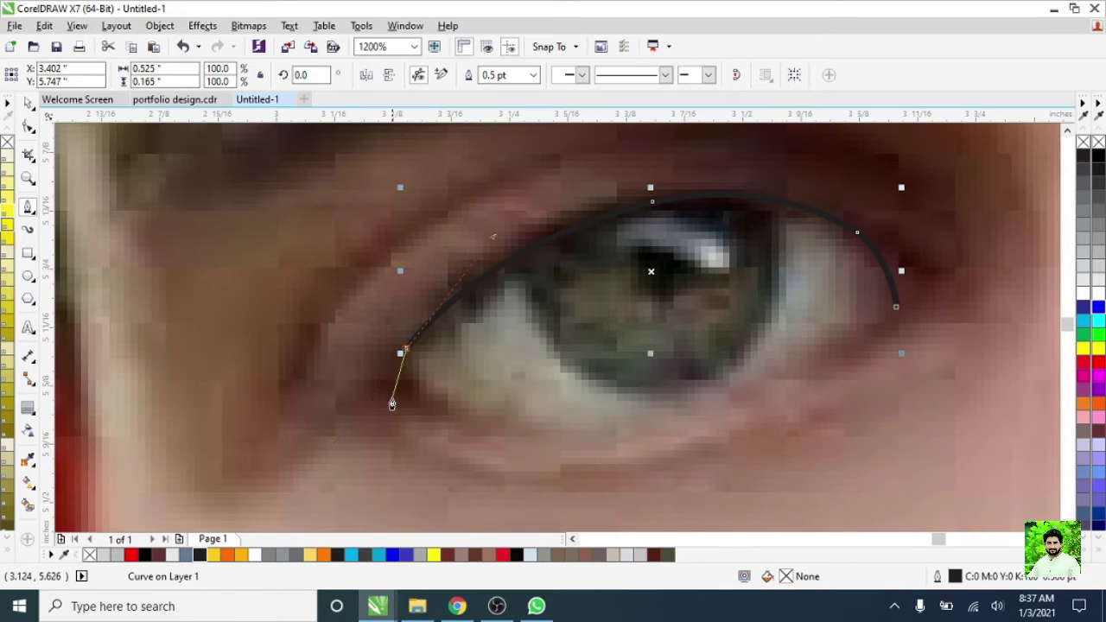
{"action": "left_click", "coordinate": [381, 399]}
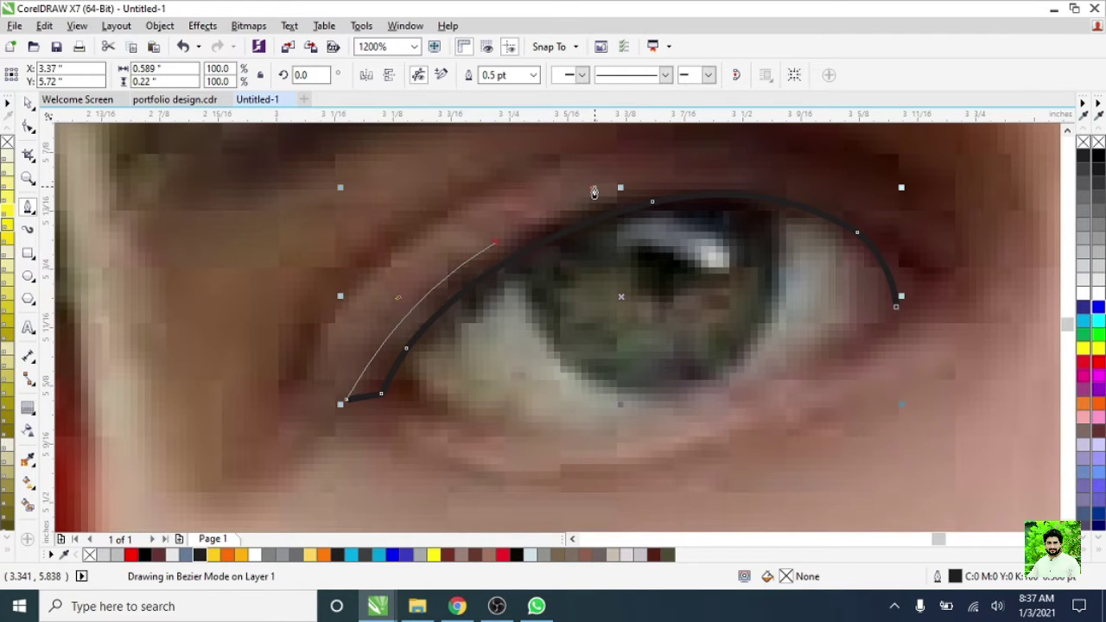
{"action": "left_click_drag", "start_coordinate": [593, 192], "coordinate": [594, 192]}
{"action": "scroll", "coordinate": [493, 244], "scroll_direction": "down", "scroll_amount": 1}
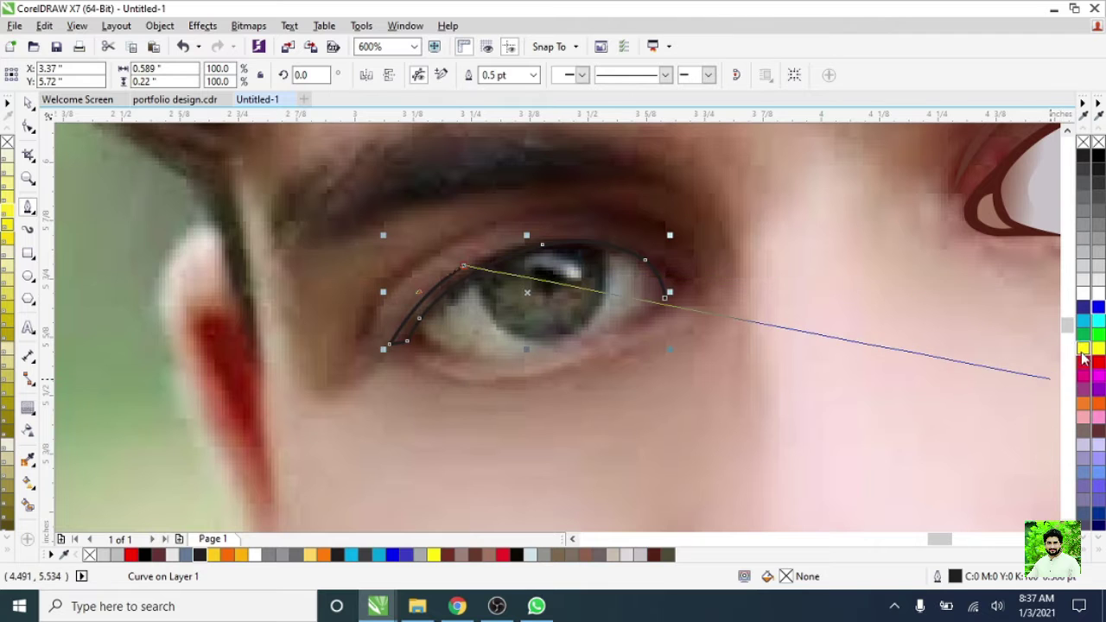
- Give the eyelid curve a yellow outline and close it back along the lid's inner edge
{"action": "right_click", "coordinate": [1083, 349]}
{"action": "scroll", "coordinate": [515, 246], "scroll_direction": "up", "scroll_amount": 1}
{"action": "left_click_drag", "start_coordinate": [585, 250], "coordinate": [539, 253]}
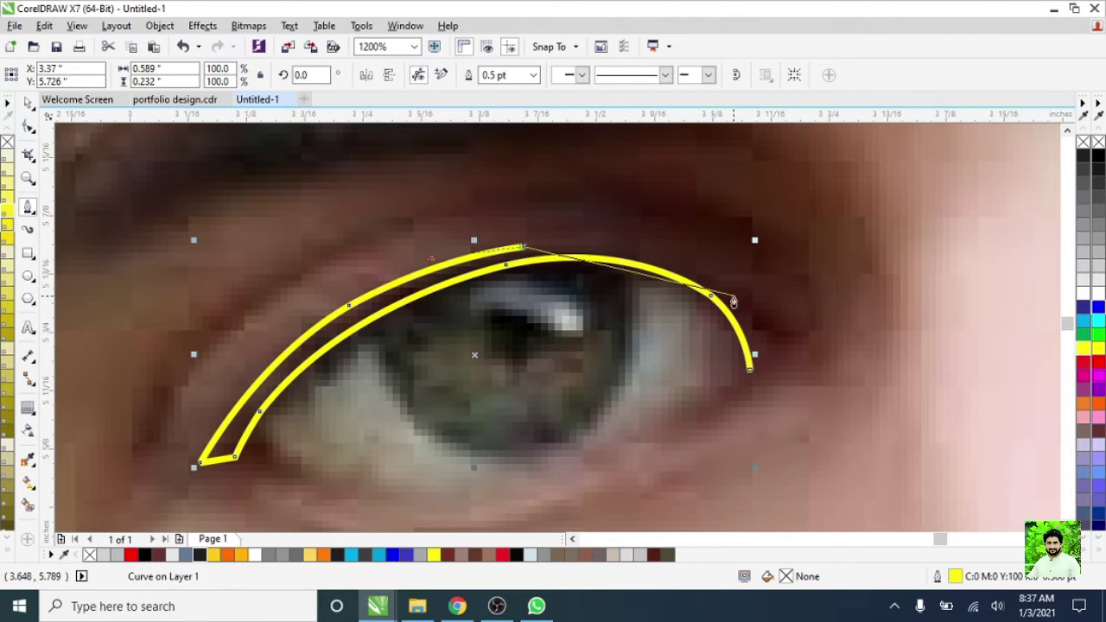
{"action": "mouse_move", "coordinate": [715, 279]}
{"action": "left_mouse_down"}
{"action": "mouse_move", "coordinate": [750, 329]}
{"action": "mouse_move", "coordinate": [801, 341]}
{"action": "mouse_move", "coordinate": [791, 344]}
{"action": "left_mouse_up"}
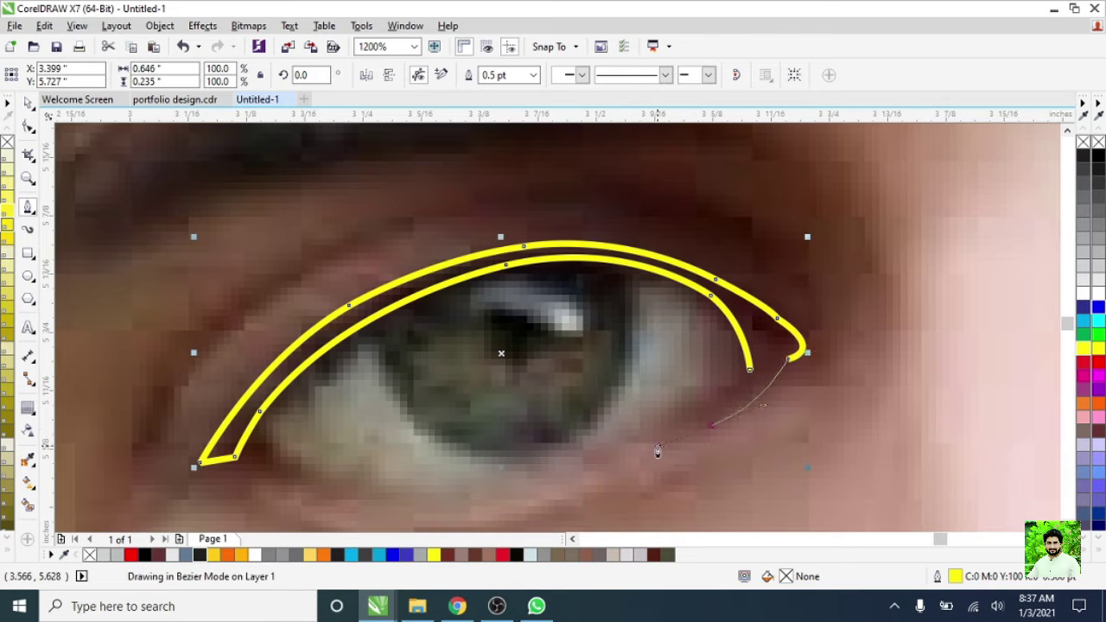
{"action": "left_click", "coordinate": [726, 421]}
{"action": "scroll", "coordinate": [726, 421], "scroll_direction": "down", "scroll_amount": 2}
{"action": "scroll", "coordinate": [660, 395], "scroll_direction": "up", "scroll_amount": 2}
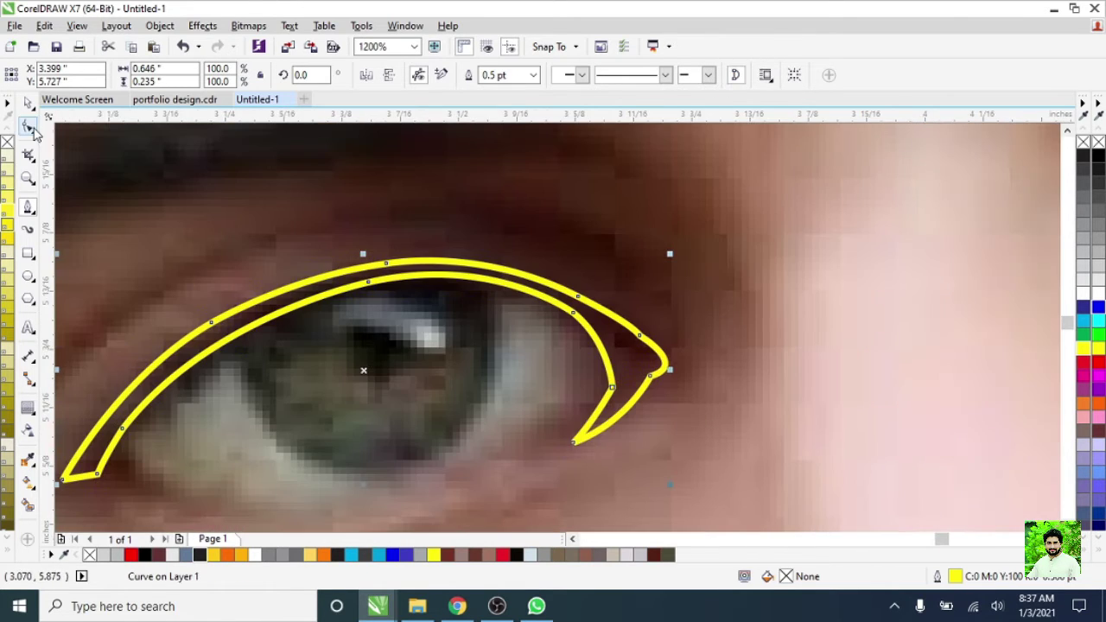
- Delete the stray node at the eyelid's inner tip with the Shape tool
{"action": "key", "text": "F10"}
{"action": "scroll", "coordinate": [661, 396], "scroll_direction": "up", "scroll_amount": 1}
{"action": "left_click_drag", "start_coordinate": [654, 389], "coordinate": [671, 389]}
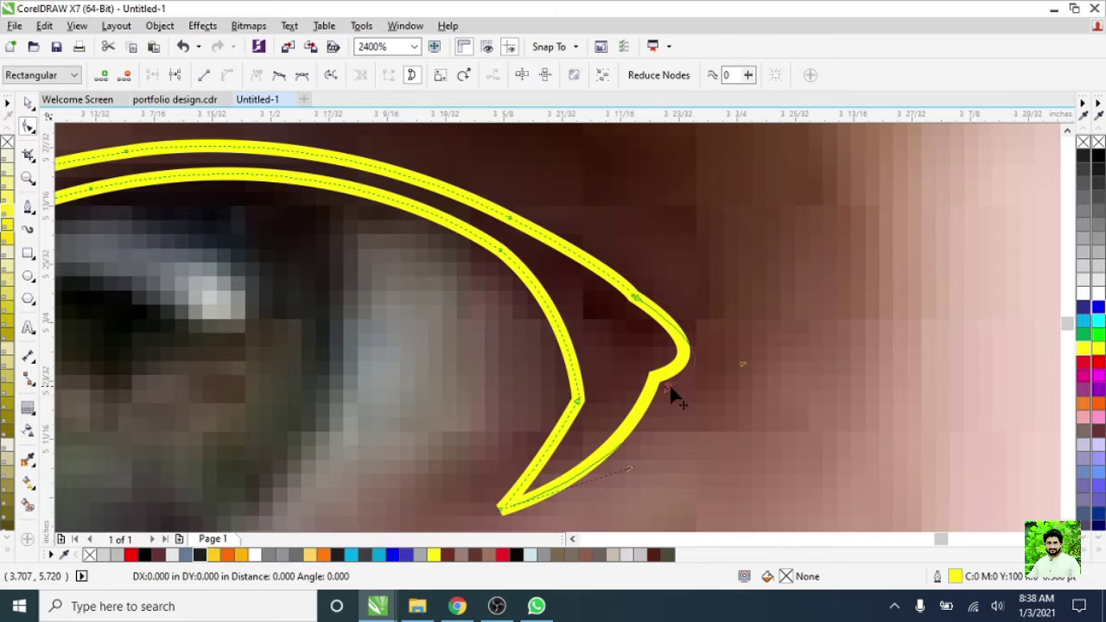
{"action": "key", "text": "Delete"}
{"action": "scroll", "coordinate": [608, 460], "scroll_direction": "down", "scroll_amount": 1}
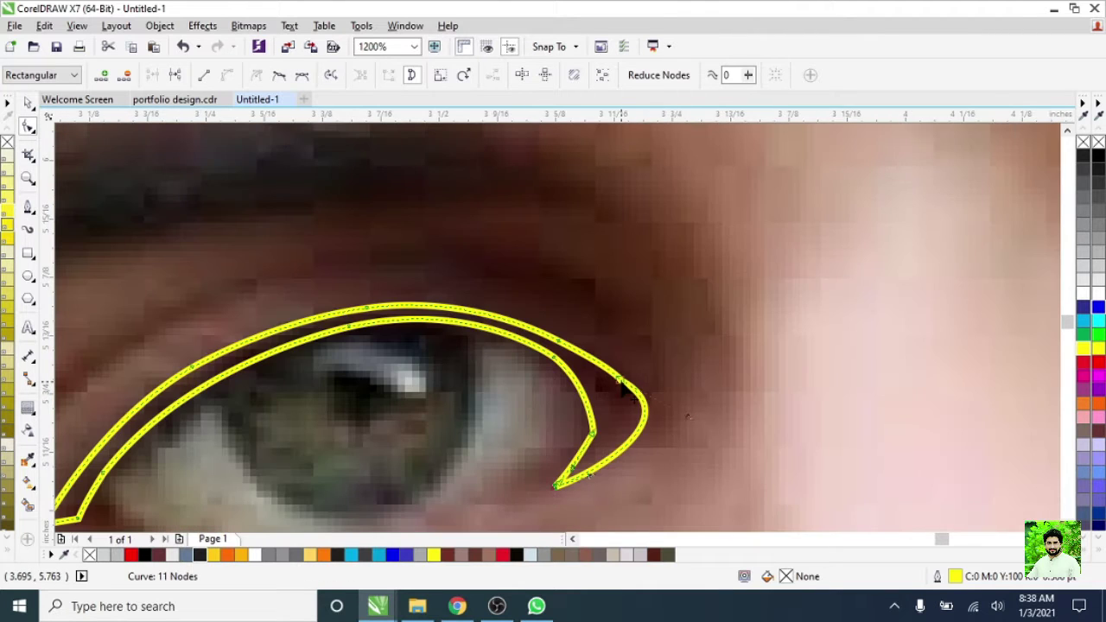
{"action": "scroll", "coordinate": [627, 389], "scroll_direction": "up", "scroll_amount": 2}
{"action": "scroll", "coordinate": [760, 451], "scroll_direction": "down", "scroll_amount": 1}
{"action": "scroll", "coordinate": [761, 451], "scroll_direction": "down", "scroll_amount": 3}
{"action": "scroll", "coordinate": [594, 434], "scroll_direction": "up", "scroll_amount": 2}
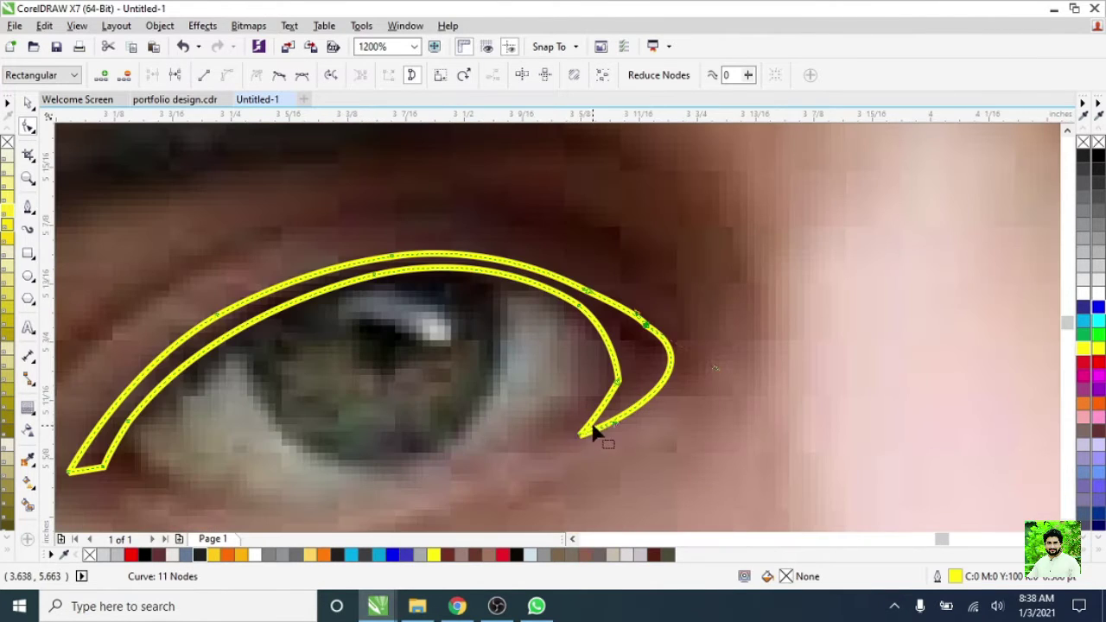
{"action": "scroll", "coordinate": [613, 393], "scroll_direction": "down", "scroll_amount": 1}
{"action": "scroll", "coordinate": [614, 398], "scroll_direction": "down", "scroll_amount": 2}
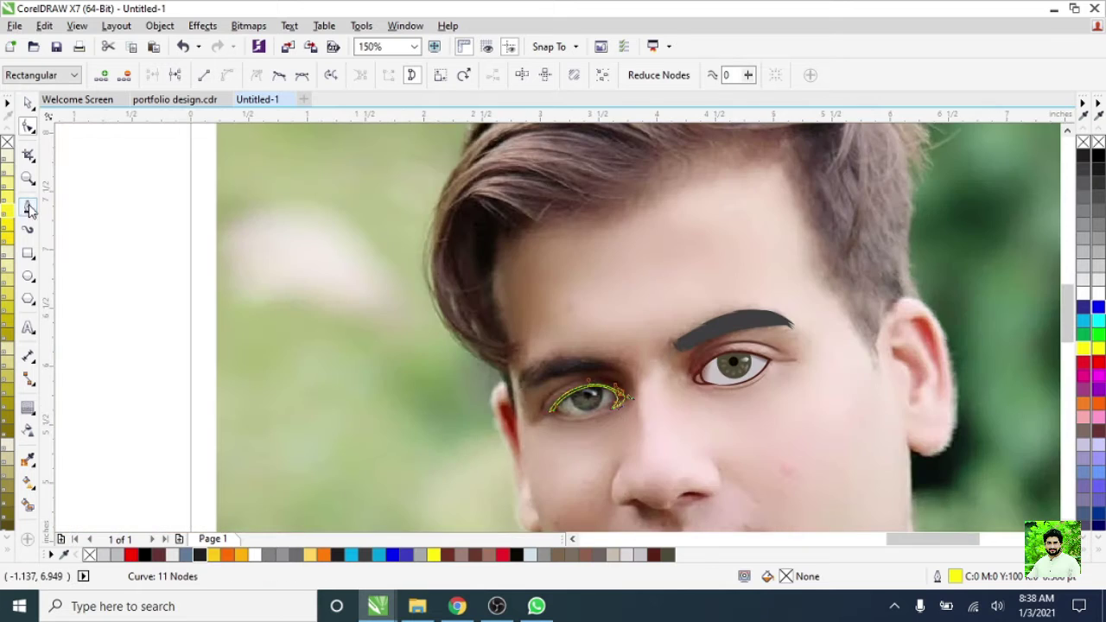
{"action": "left_click", "coordinate": [28, 210]}
{"action": "scroll", "coordinate": [593, 414], "scroll_direction": "up", "scroll_amount": 2}
{"action": "scroll", "coordinate": [657, 404], "scroll_direction": "up", "scroll_amount": 1}
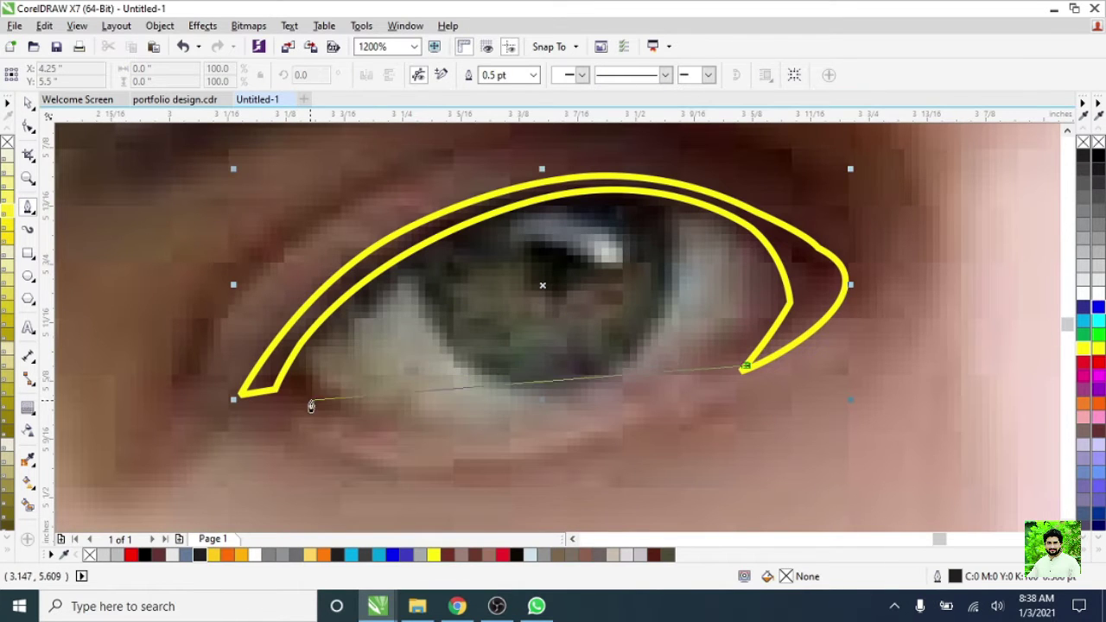
- Trace the second eye's lower lid shape and give it a yellow outline
{"action": "left_click", "coordinate": [198, 359]}
{"action": "key", "text": "ctrl+z"}
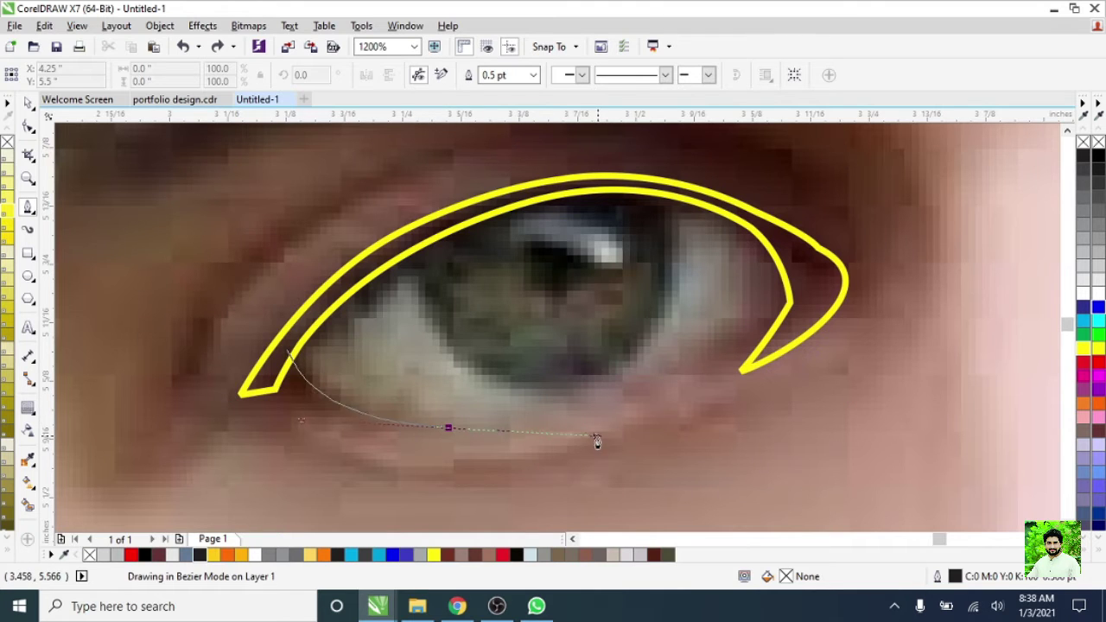
{"action": "left_click_drag", "start_coordinate": [596, 441], "coordinate": [604, 449]}
{"action": "left_click_drag", "start_coordinate": [673, 389], "coordinate": [760, 343]}
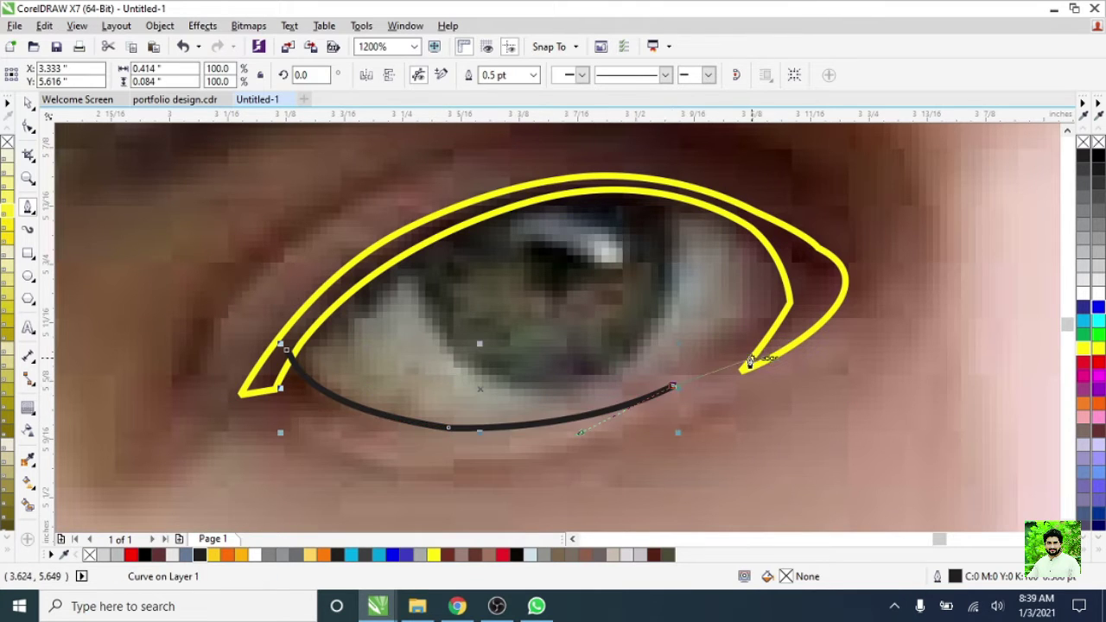
{"action": "left_click_drag", "start_coordinate": [312, 431], "coordinate": [308, 427]}
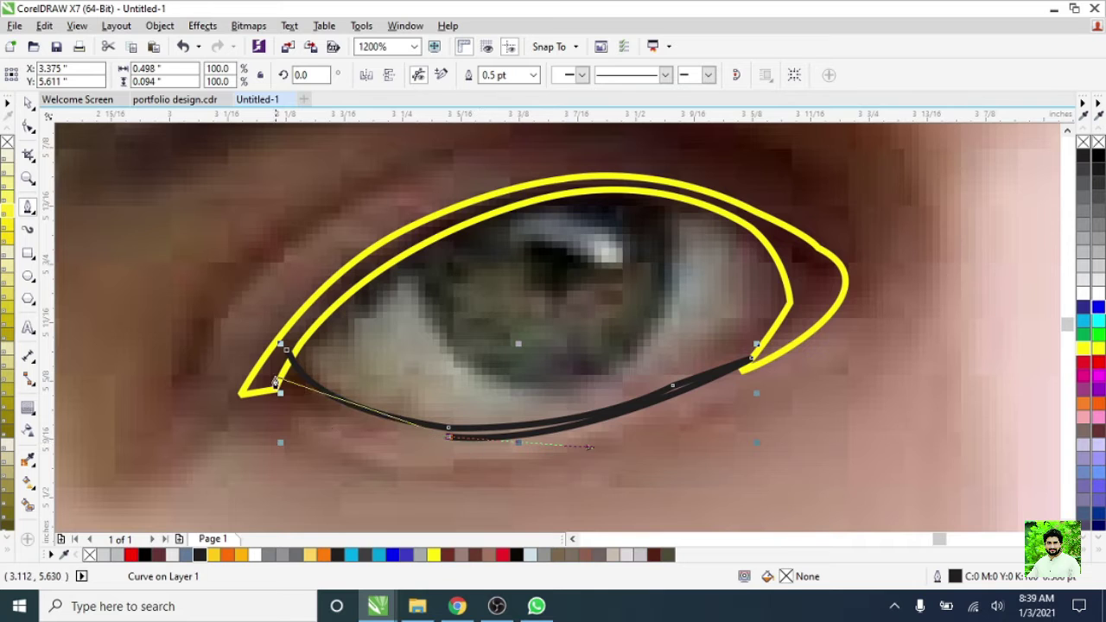
{"action": "left_click", "coordinate": [241, 361]}
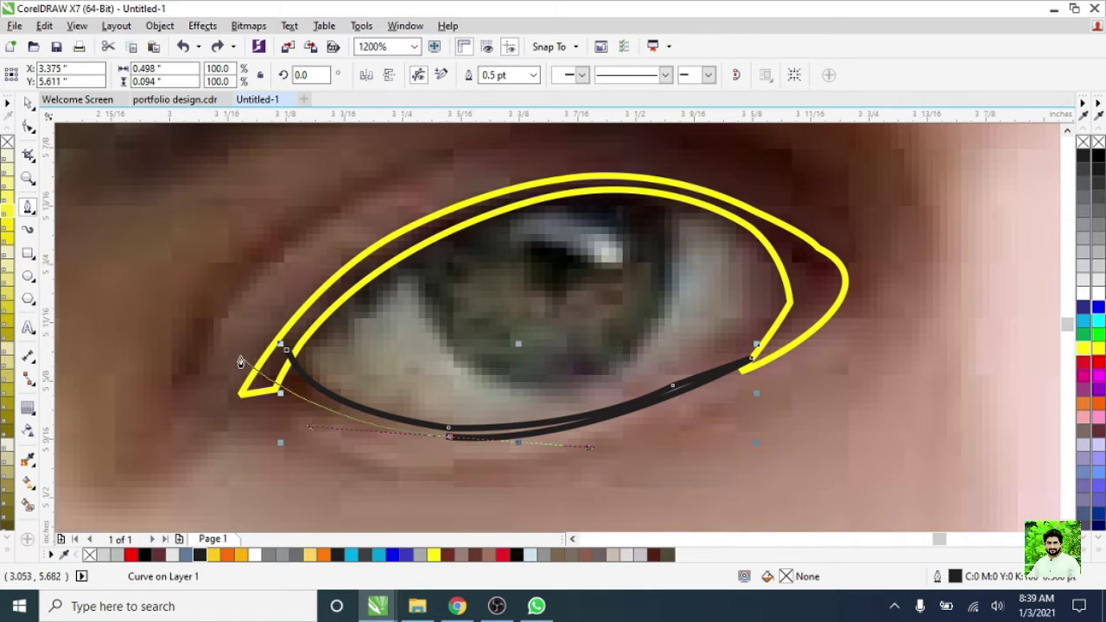
{"action": "left_click", "coordinate": [566, 427]}
{"action": "left_click_drag", "start_coordinate": [223, 338], "coordinate": [192, 317]}
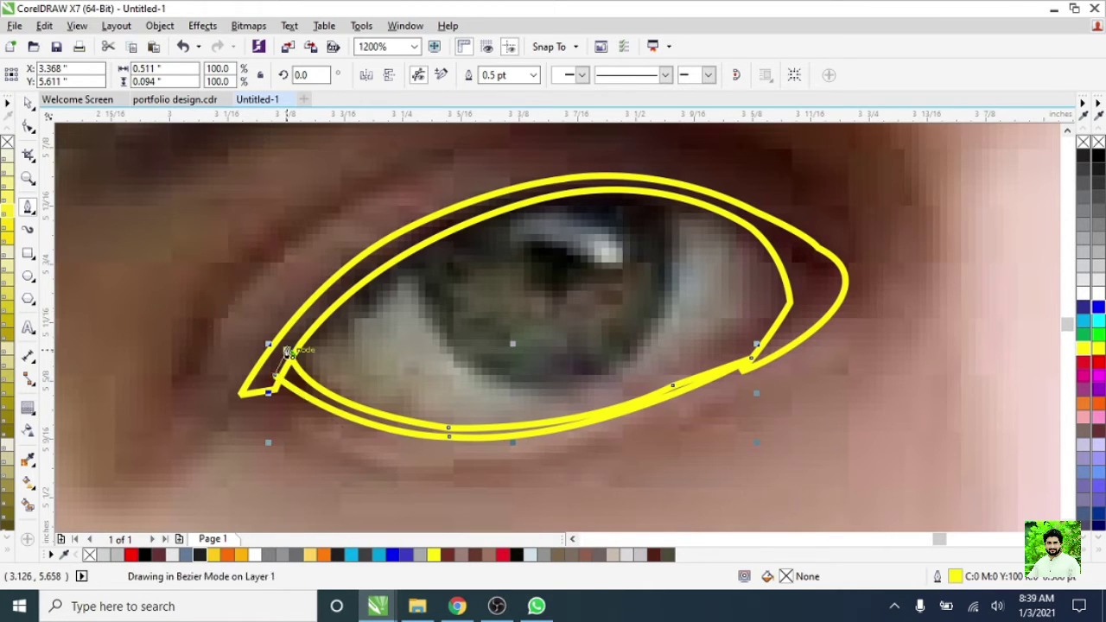
{"action": "scroll", "coordinate": [337, 406], "scroll_direction": "down", "scroll_amount": 2}
{"action": "scroll", "coordinate": [515, 372], "scroll_direction": "up", "scroll_amount": 2}
{"action": "scroll", "coordinate": [535, 362], "scroll_direction": "up", "scroll_amount": 2}
- Trace the eye's corner piece, combine it with the lid outline, and fill it dark brown
{"action": "left_click", "coordinate": [516, 313]}
{"action": "left_click_drag", "start_coordinate": [520, 421], "coordinate": [511, 446]}
{"action": "left_click", "coordinate": [512, 314]}
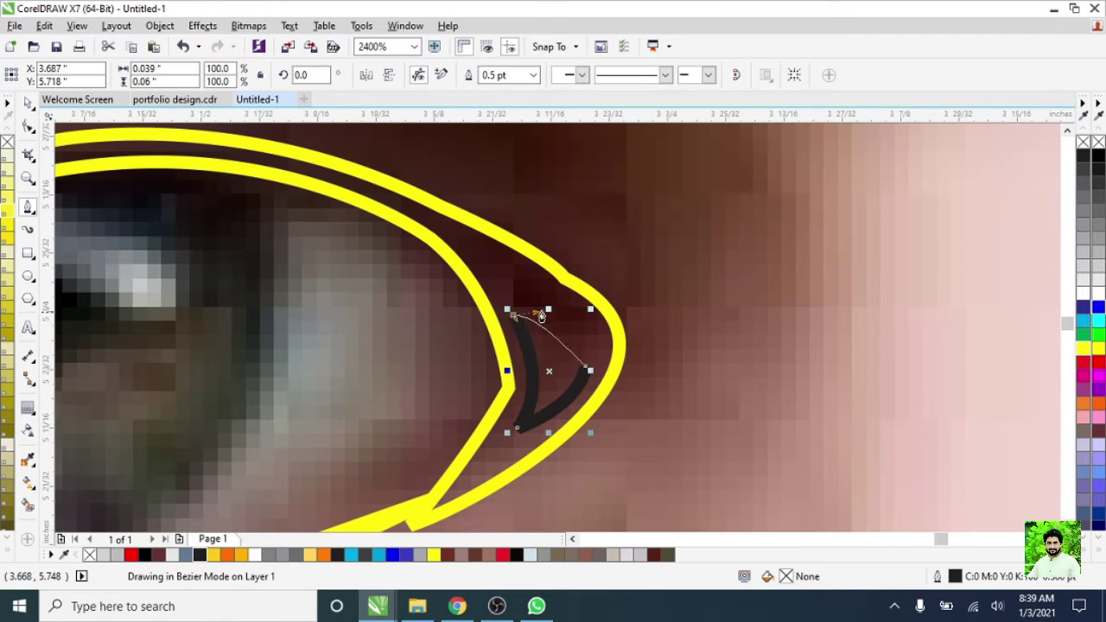
{"action": "scroll", "coordinate": [519, 371], "scroll_direction": "down", "scroll_amount": 2}
{"action": "scroll", "coordinate": [492, 412], "scroll_direction": "down", "scroll_amount": 1}
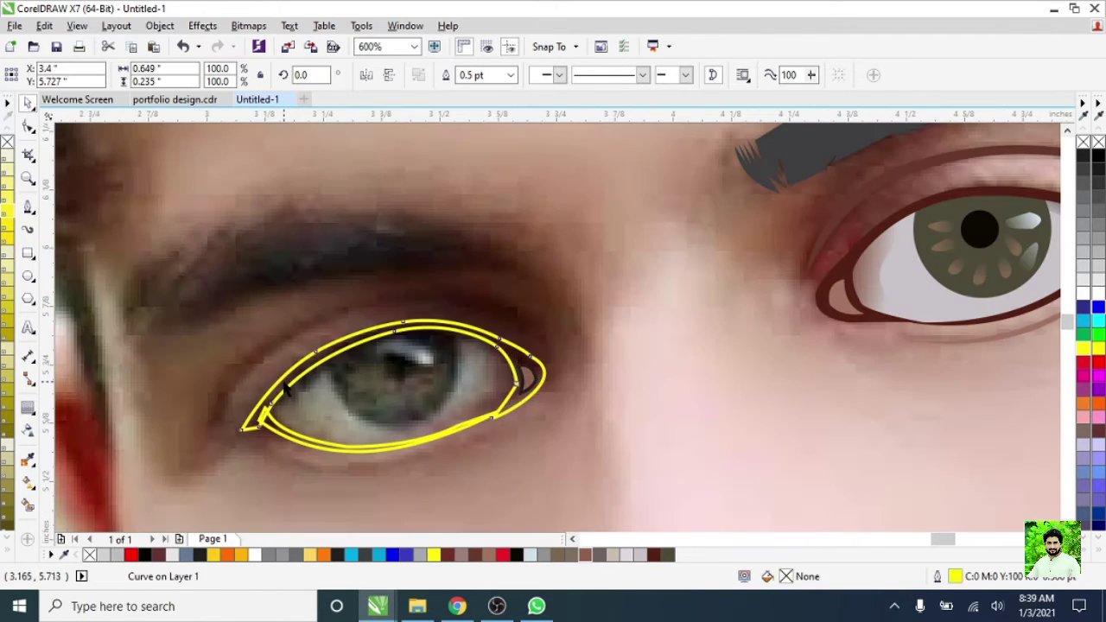
{"action": "left_click", "coordinate": [322, 447], "text": "shift"}
{"action": "key", "text": "ctrl+l"}
{"action": "left_click", "coordinate": [654, 555]}
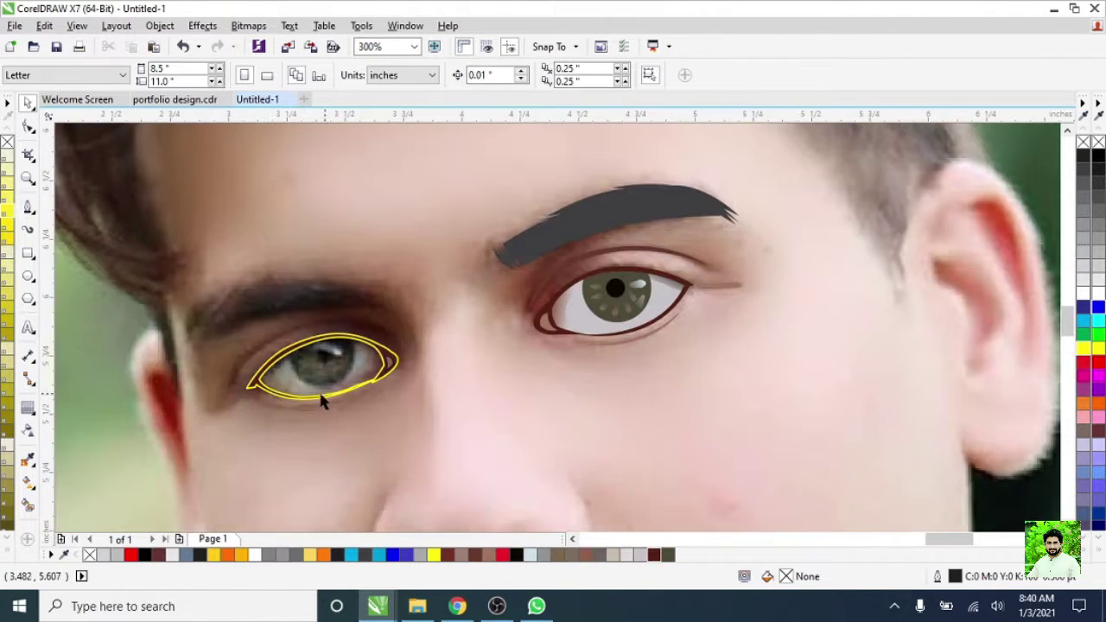
{"action": "scroll", "coordinate": [321, 395], "scroll_direction": "up", "scroll_amount": 2}
- Draw the crease curve above the second eye along the upper lid
{"action": "left_click", "coordinate": [27, 209]}
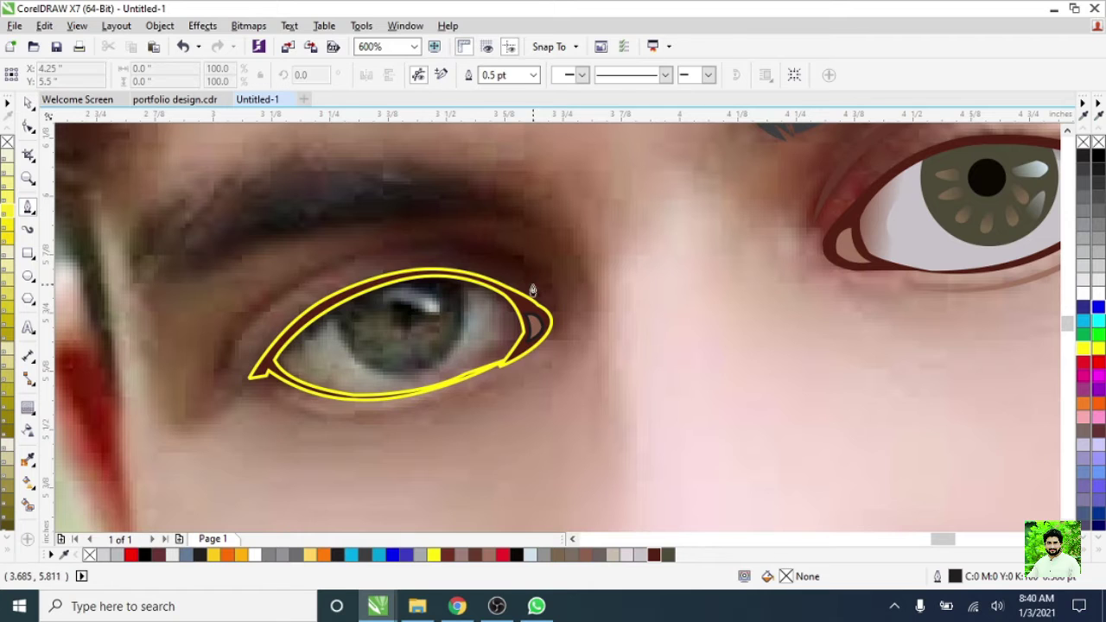
{"action": "left_click_drag", "start_coordinate": [332, 273], "coordinate": [231, 305]}
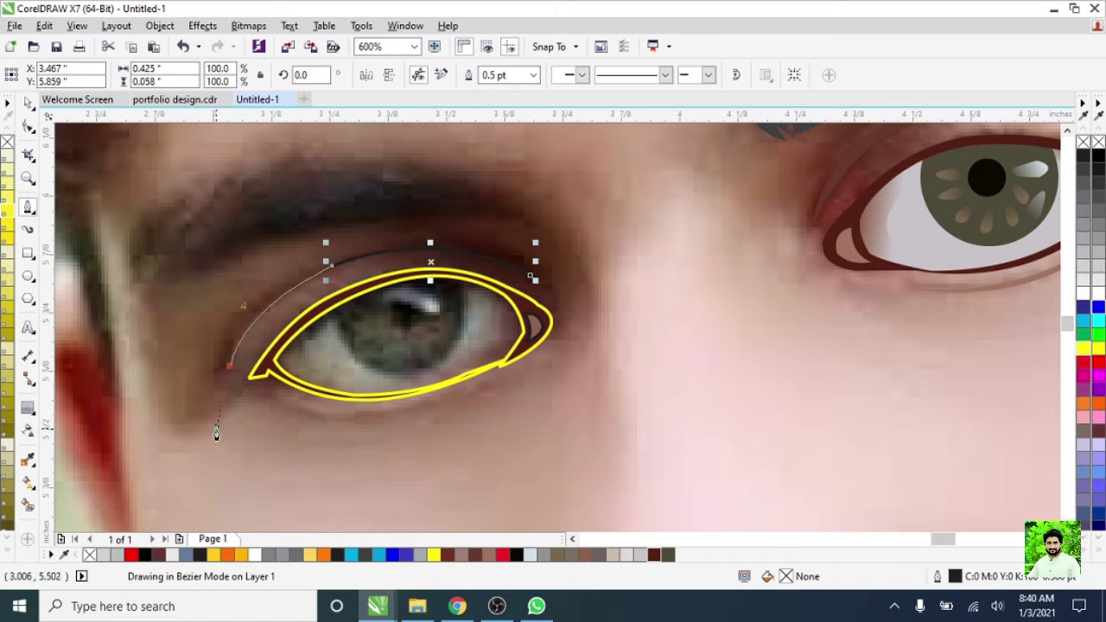
{"action": "scroll", "coordinate": [229, 374], "scroll_direction": "up", "scroll_amount": 2}
{"action": "scroll", "coordinate": [185, 370], "scroll_direction": "down", "scroll_amount": 1}
{"action": "mouse_move", "coordinate": [321, 281]}
{"action": "left_mouse_down"}
{"action": "mouse_move", "coordinate": [543, 242]}
{"action": "mouse_move", "coordinate": [764, 293]}
{"action": "left_mouse_up"}
{"action": "scroll", "coordinate": [499, 278], "scroll_direction": "down", "scroll_amount": 1}
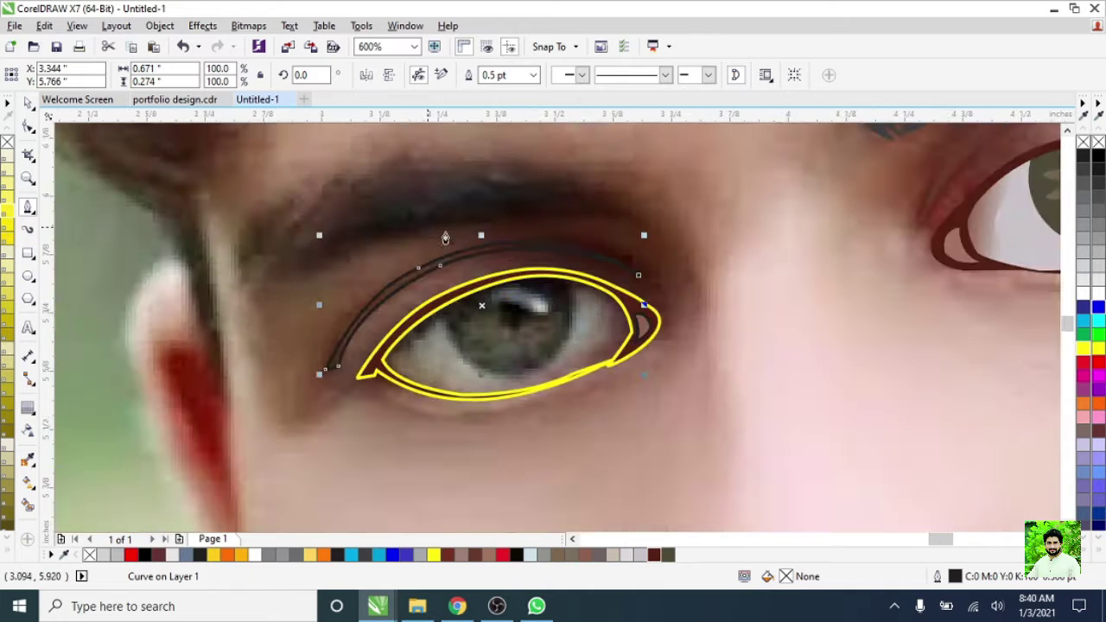
{"action": "scroll", "coordinate": [499, 279], "scroll_direction": "down", "scroll_amount": 1}
- Trace a red eye-opening outline along the upper and lower lids
{"action": "left_click", "coordinate": [28, 102]}
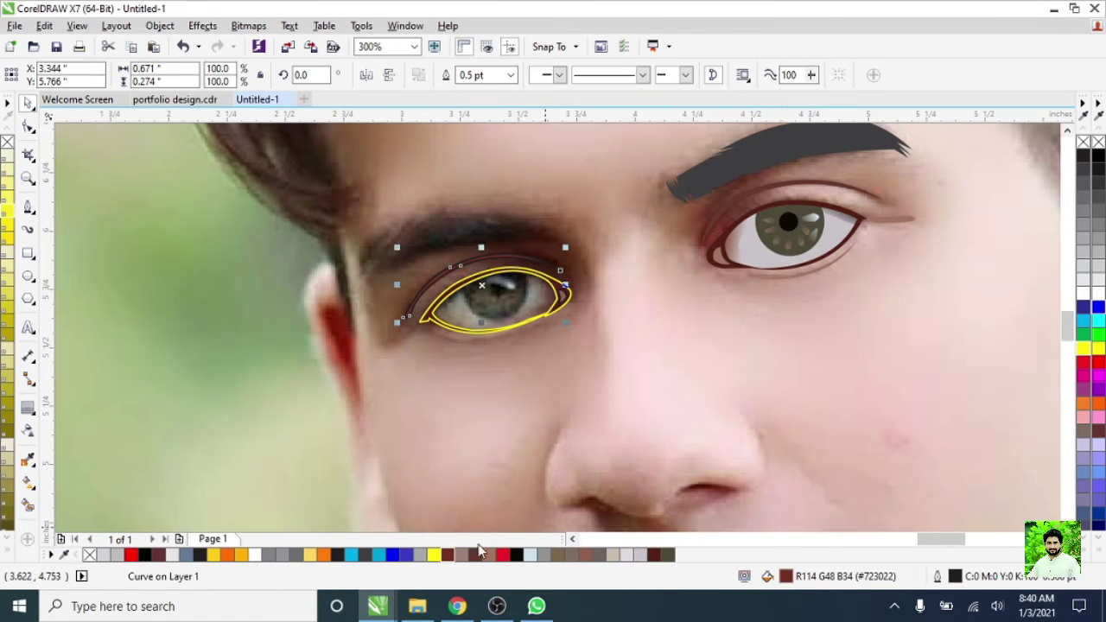
{"action": "scroll", "coordinate": [499, 296], "scroll_direction": "up", "scroll_amount": 2}
{"action": "key", "text": "space"}
{"action": "left_click", "coordinate": [268, 311]}
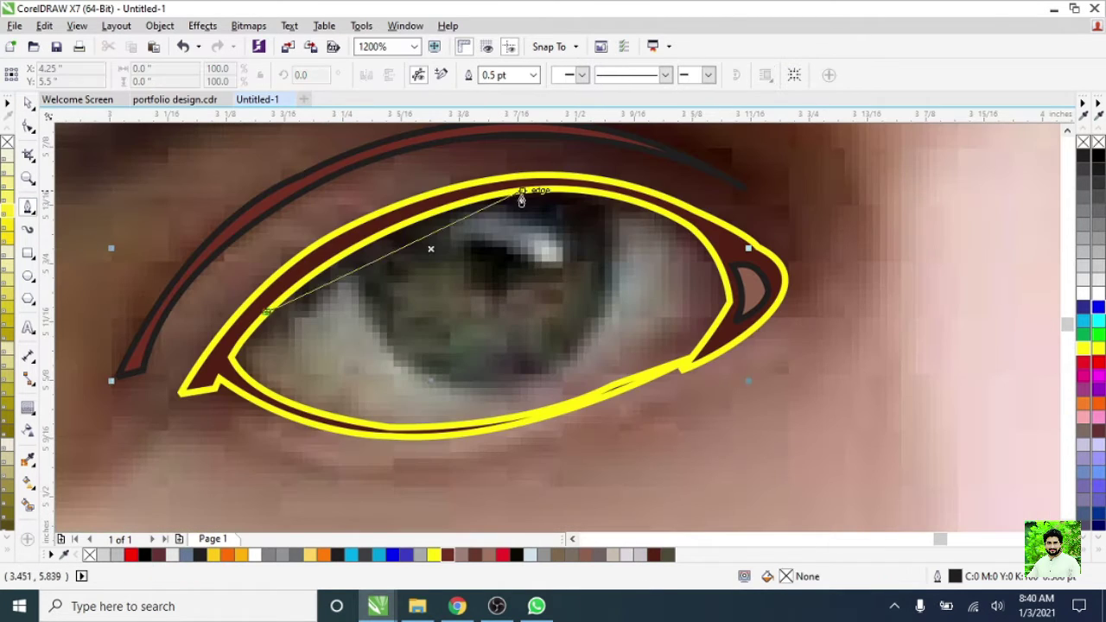
{"action": "left_click_drag", "start_coordinate": [521, 191], "coordinate": [864, 259]}
{"action": "left_click", "coordinate": [704, 242]}
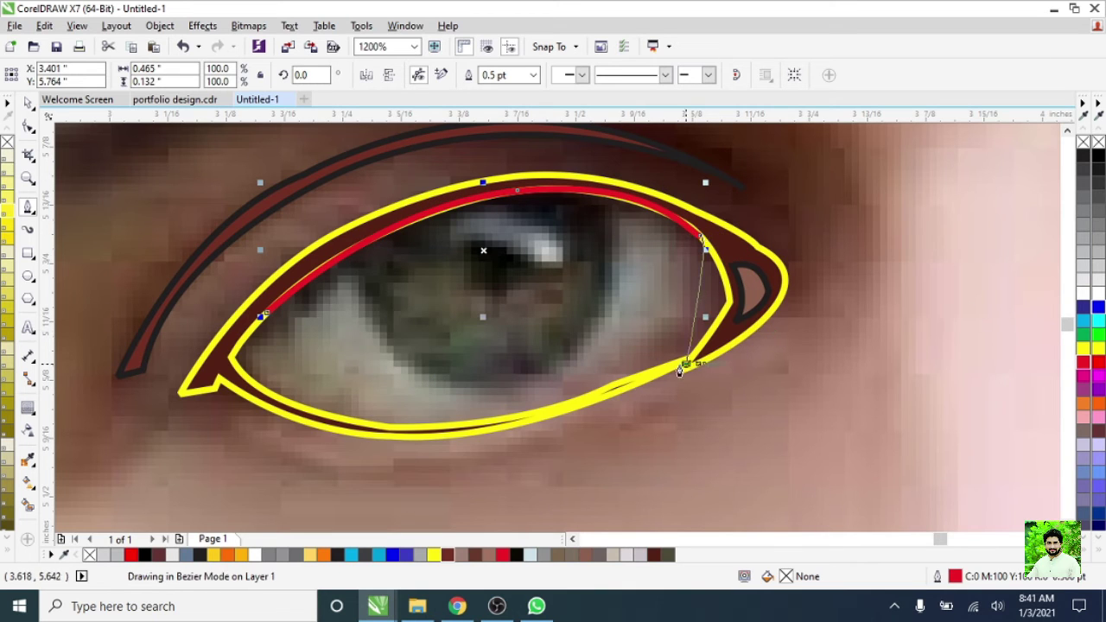
{"action": "key", "text": "space"}
{"action": "left_click_drag", "start_coordinate": [380, 429], "coordinate": [381, 428]}
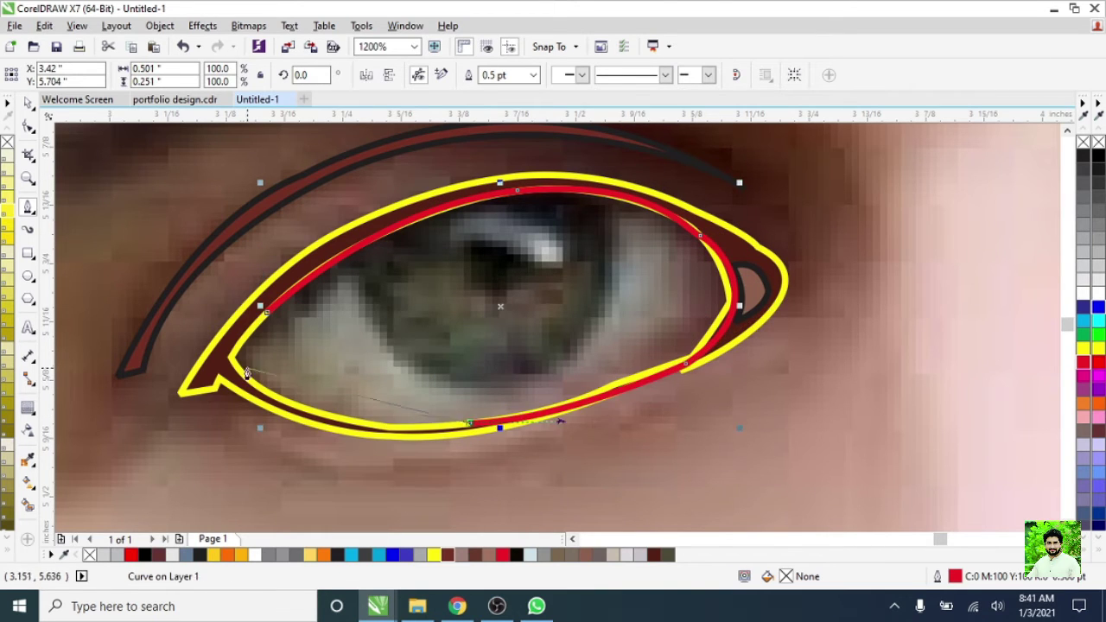
{"action": "left_click", "coordinate": [232, 358]}
{"action": "scroll", "coordinate": [232, 327], "scroll_direction": "down", "scroll_amount": 1}
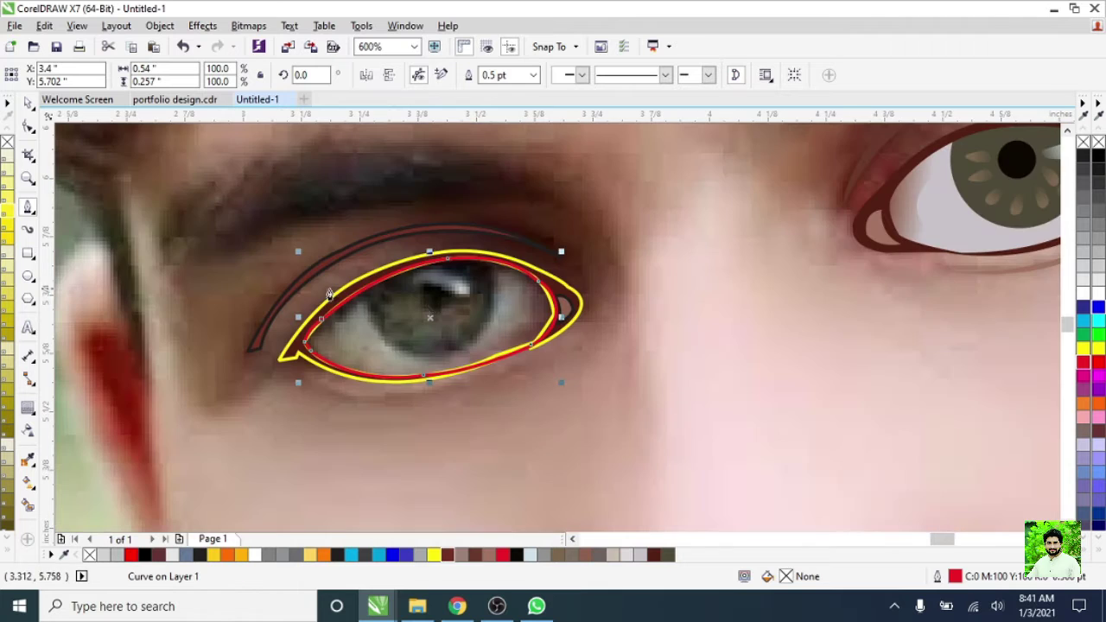
{"action": "key", "text": "F7"}
{"action": "scroll", "coordinate": [438, 305], "scroll_direction": "up", "scroll_amount": 1}
- Draw a circle over the iris and a scaled-down copy for the pupil
{"action": "left_click_drag", "start_coordinate": [276, 183], "coordinate": [548, 457]}
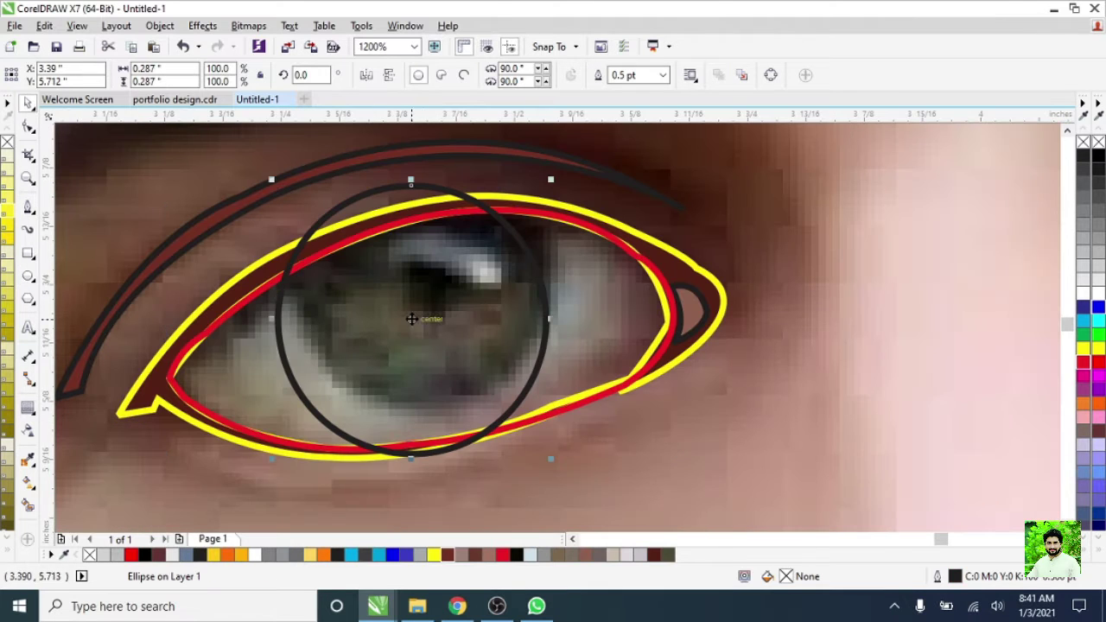
{"action": "left_click_drag", "start_coordinate": [411, 185], "coordinate": [410, 185]}
{"action": "scroll", "coordinate": [473, 279], "scroll_direction": "down", "scroll_amount": 1}
{"action": "scroll", "coordinate": [516, 209], "scroll_direction": "up", "scroll_amount": 1}
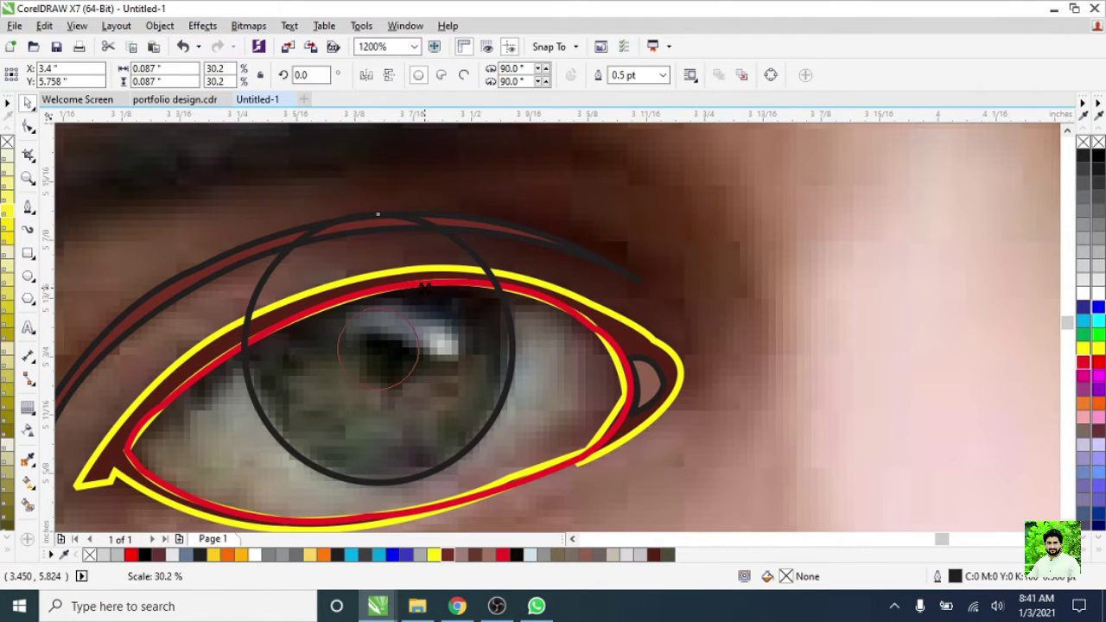
{"action": "left_click_drag", "start_coordinate": [338, 309], "coordinate": [419, 391]}
{"action": "scroll", "coordinate": [384, 350], "scroll_direction": "up", "scroll_amount": 1}
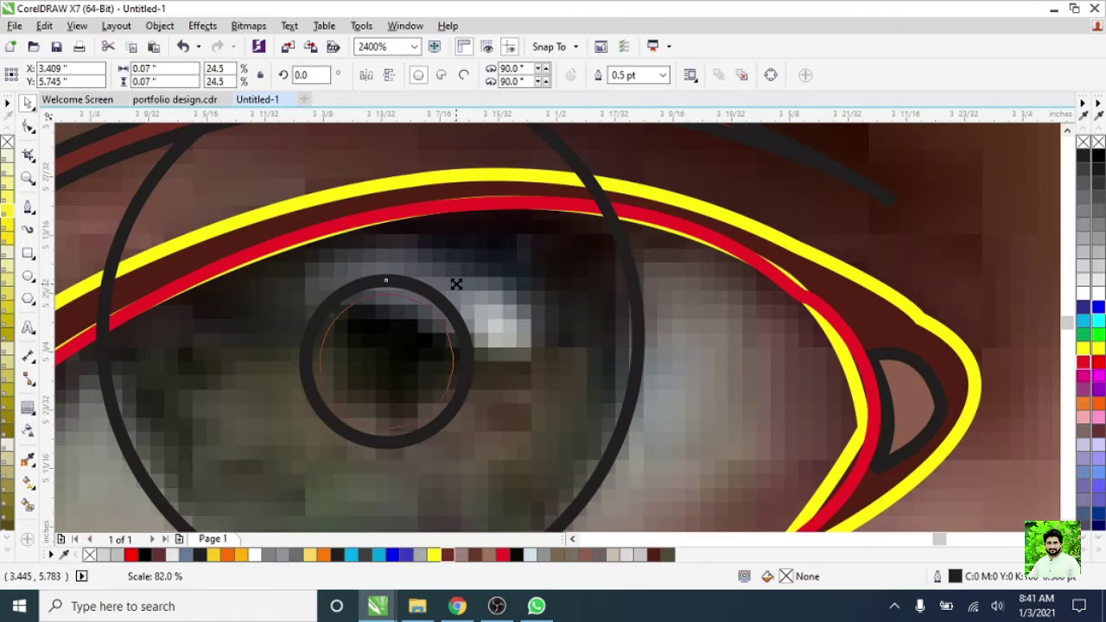
{"action": "scroll", "coordinate": [456, 283], "scroll_direction": "down", "scroll_amount": 1}
{"action": "scroll", "coordinate": [450, 285], "scroll_direction": "up", "scroll_amount": 1}
- Draw a curved Bezier highlight shape across the pupil
{"action": "left_click", "coordinate": [28, 208]}
{"action": "left_click", "coordinate": [557, 397]}
{"action": "left_click_drag", "start_coordinate": [345, 350], "coordinate": [397, 356]}
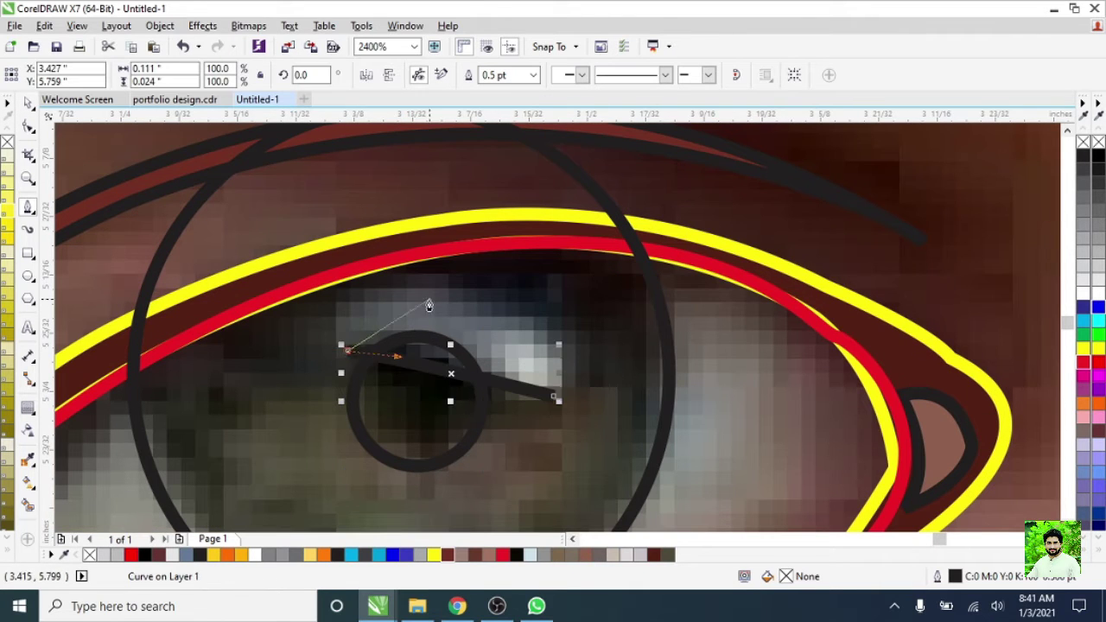
{"action": "left_click_drag", "start_coordinate": [429, 283], "coordinate": [439, 288]}
{"action": "key", "text": "space"}
{"action": "scroll", "coordinate": [468, 387], "scroll_direction": "down", "scroll_amount": 1}
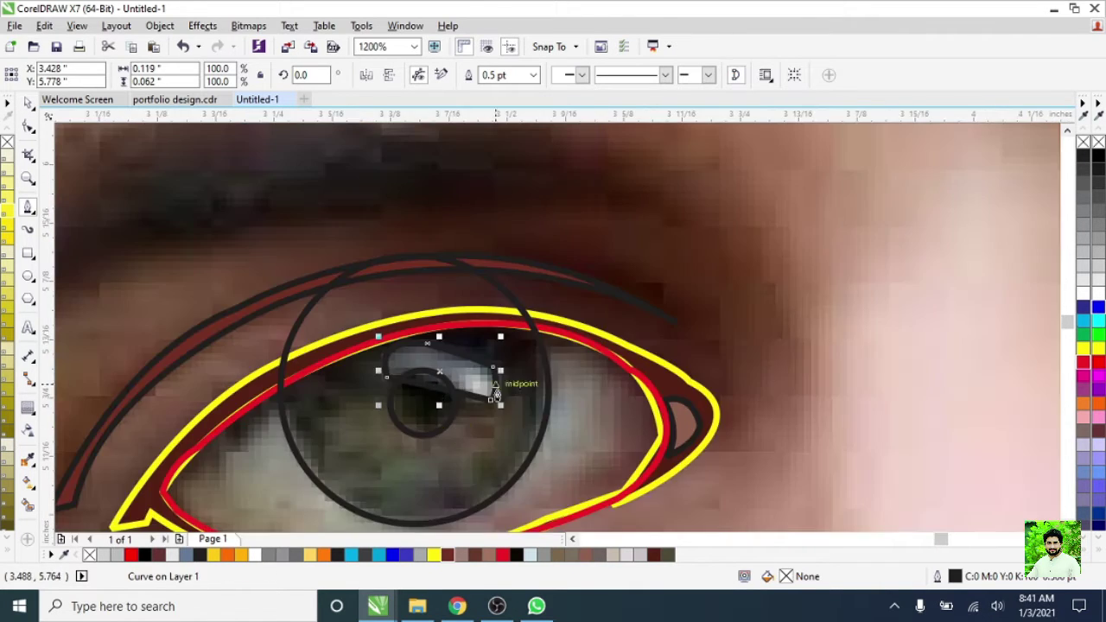
{"action": "scroll", "coordinate": [468, 387], "scroll_direction": "down", "scroll_amount": 1}
- Select the iris with the eye outline to trim it to the eye opening
{"action": "key", "text": "Tab"}
{"action": "left_click", "coordinate": [379, 451], "text": "shift"}
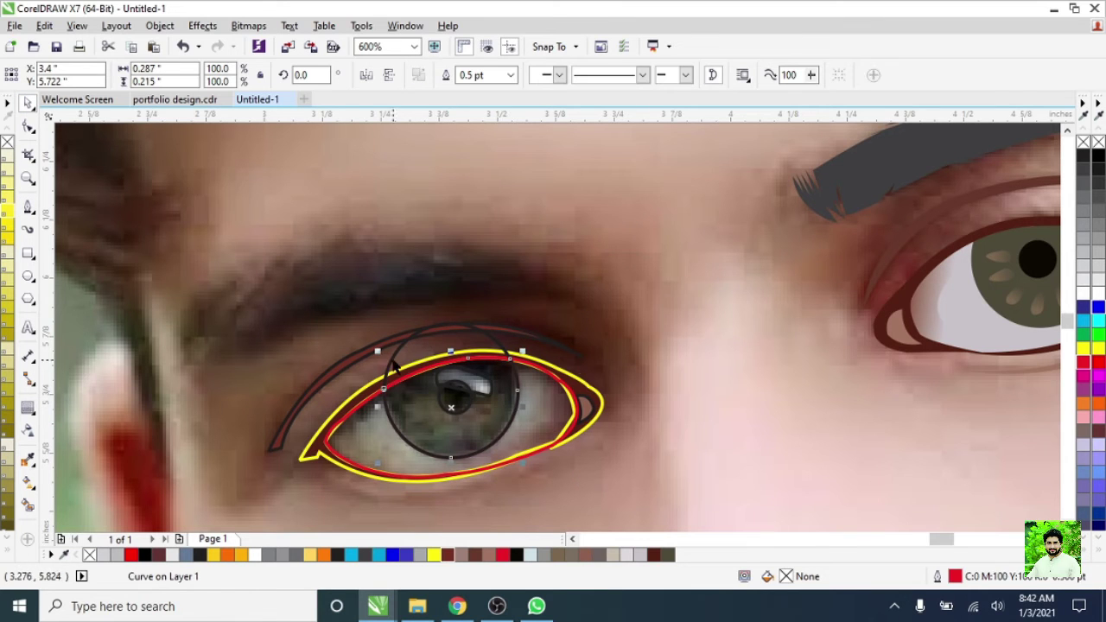
{"action": "left_click", "coordinate": [402, 325]}
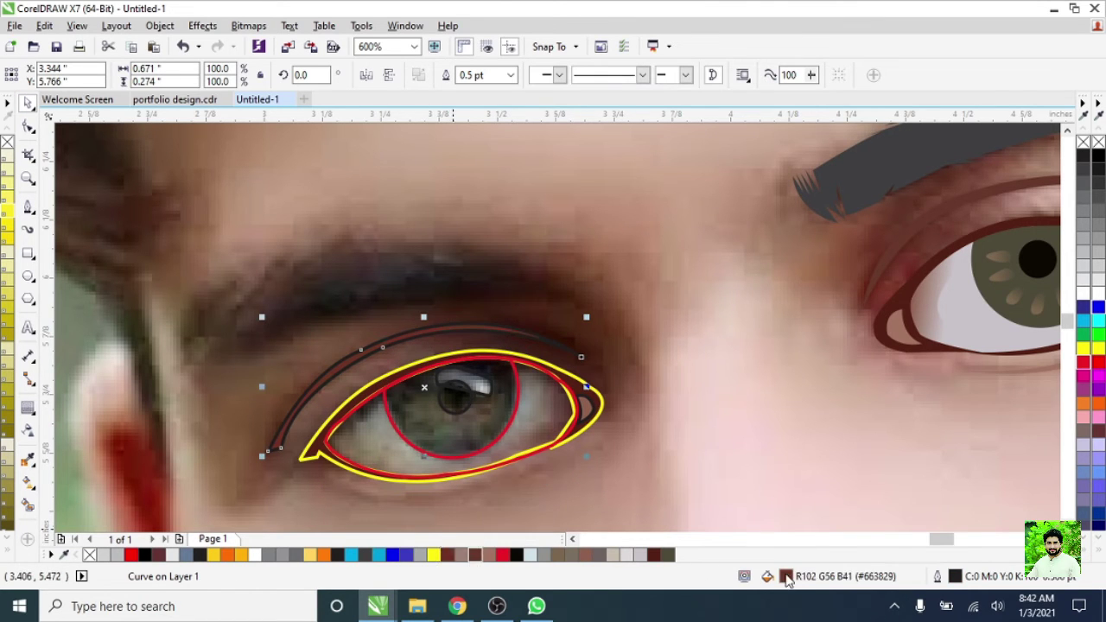
{"action": "left_click", "coordinate": [181, 407]}
{"action": "scroll", "coordinate": [635, 446], "scroll_direction": "up", "scroll_amount": 1}
{"action": "key", "text": "space"}
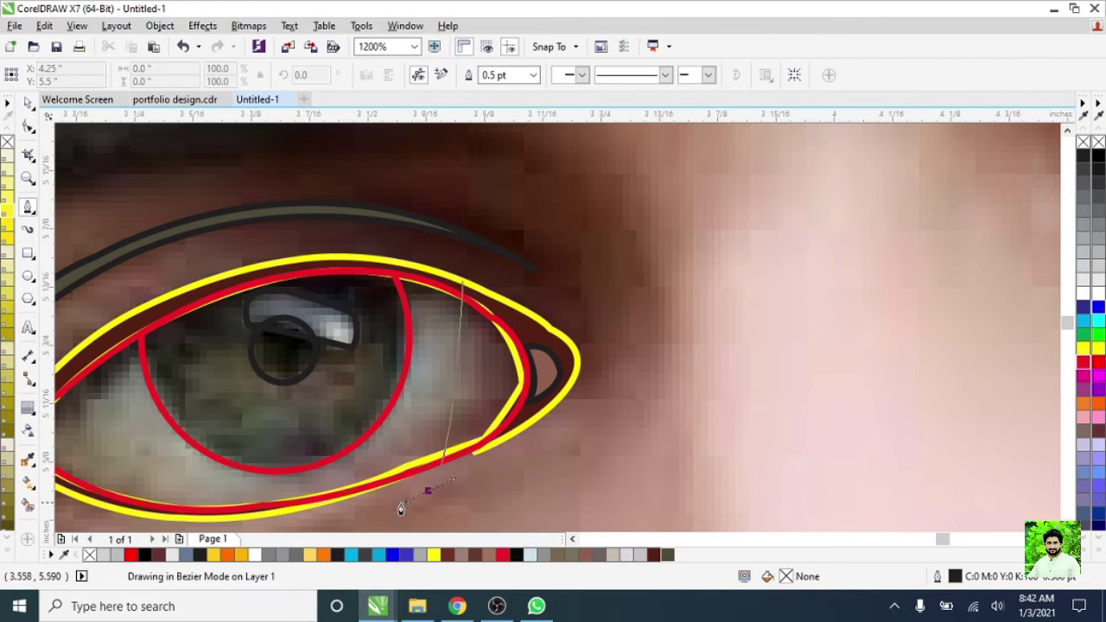
- Draw a shape over the eye's right white and intersect it with the eye opening
{"action": "left_click_drag", "start_coordinate": [400, 508], "coordinate": [424, 469]}
{"action": "left_click_drag", "start_coordinate": [610, 222], "coordinate": [639, 260]}
{"action": "left_click", "coordinate": [462, 231]}
{"action": "key", "text": "space"}
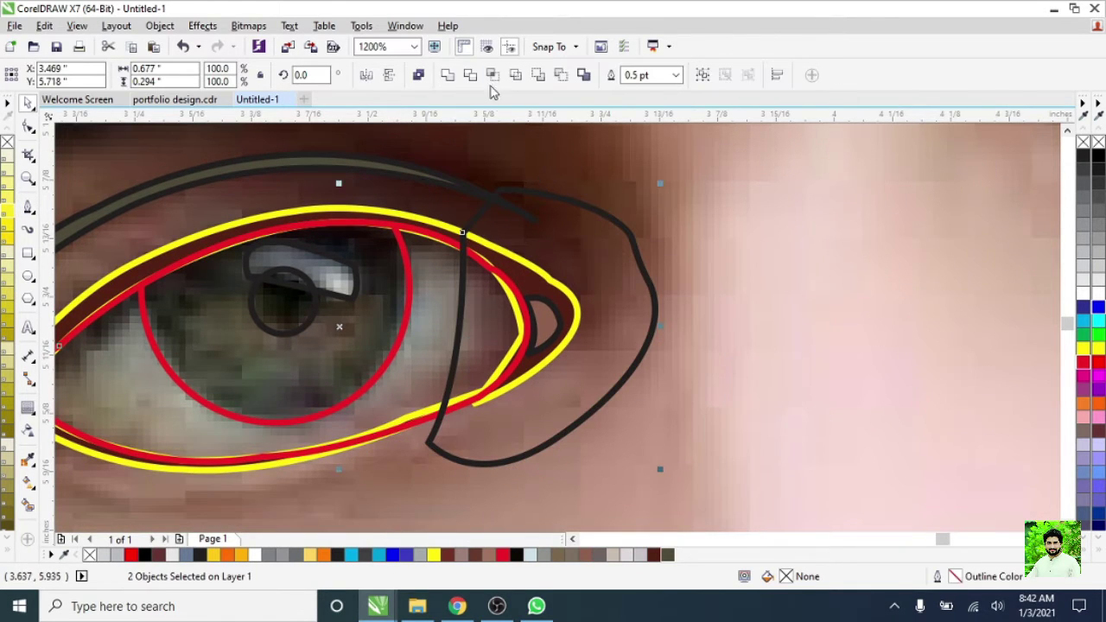
{"action": "left_click", "coordinate": [491, 75]}
{"action": "scroll", "coordinate": [497, 426], "scroll_direction": "down", "scroll_amount": 3}
{"action": "scroll", "coordinate": [498, 426], "scroll_direction": "up", "scroll_amount": 3}
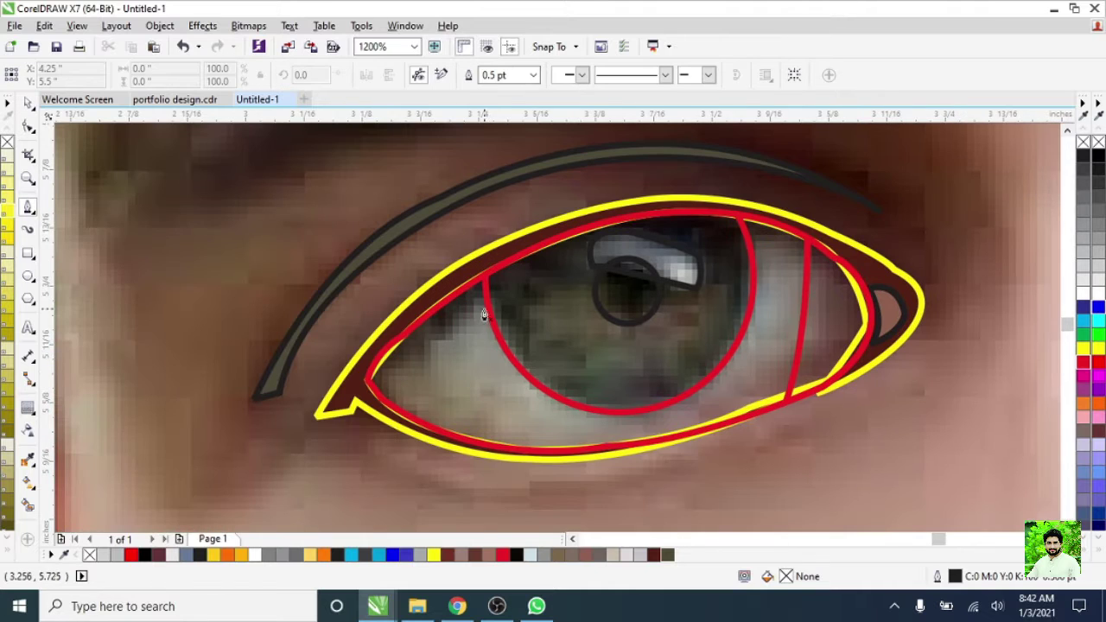
- Draw a shape over the lower-left white and trim it into a left shading section
{"action": "left_click", "coordinate": [425, 386]}
{"action": "left_click_drag", "start_coordinate": [542, 490], "coordinate": [600, 515]}
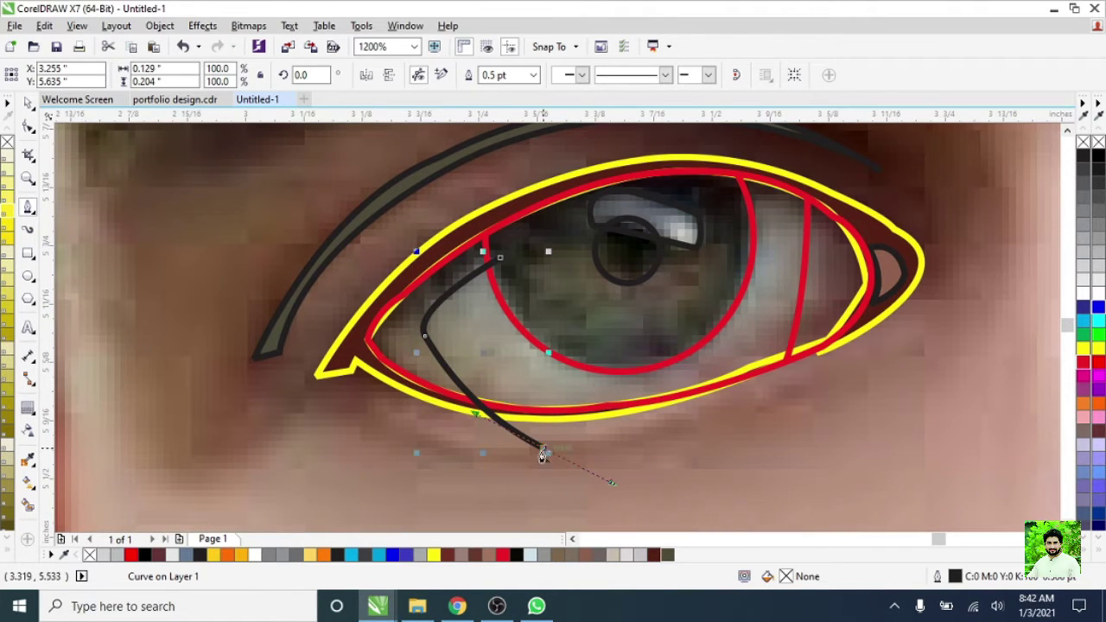
{"action": "left_click", "coordinate": [294, 449]}
{"action": "left_click", "coordinate": [222, 349]}
{"action": "left_click", "coordinate": [277, 198]}
{"action": "left_click", "coordinate": [499, 256]}
{"action": "scroll", "coordinate": [506, 254], "scroll_direction": "down", "scroll_amount": 2}
{"action": "scroll", "coordinate": [427, 320], "scroll_direction": "up", "scroll_amount": 2}
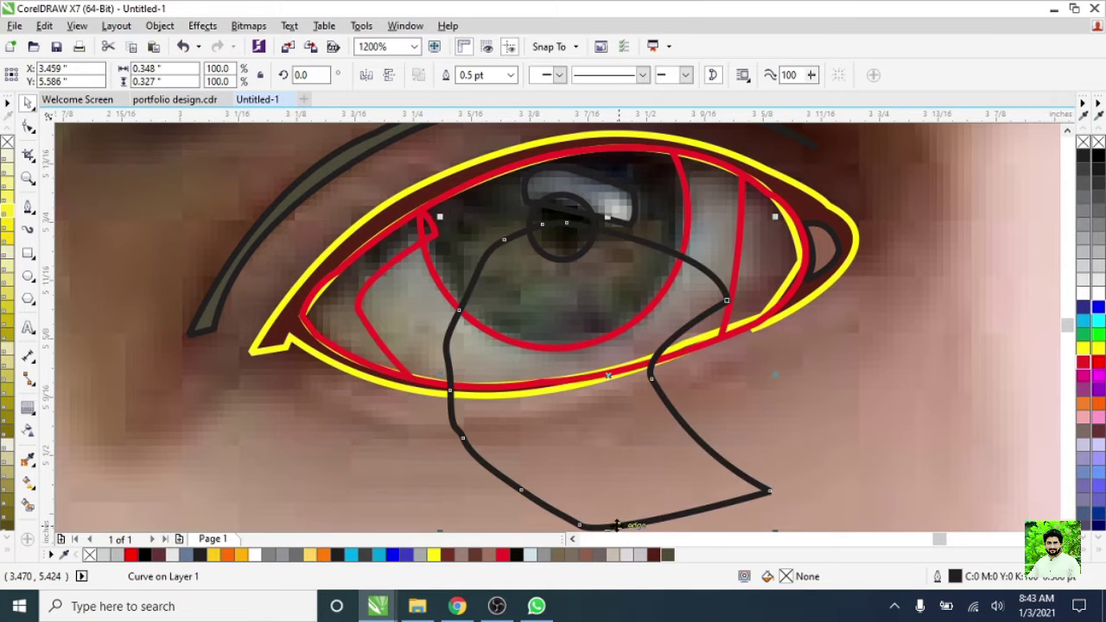
{"action": "key", "text": "Delete"}
{"action": "scroll", "coordinate": [429, 434], "scroll_direction": "down", "scroll_amount": 2}
{"action": "scroll", "coordinate": [405, 363], "scroll_direction": "up", "scroll_amount": 5}
- Edit the new red section's nodes with the Shape tool
{"action": "left_click", "coordinate": [367, 346]}
{"action": "key", "text": "F10"}
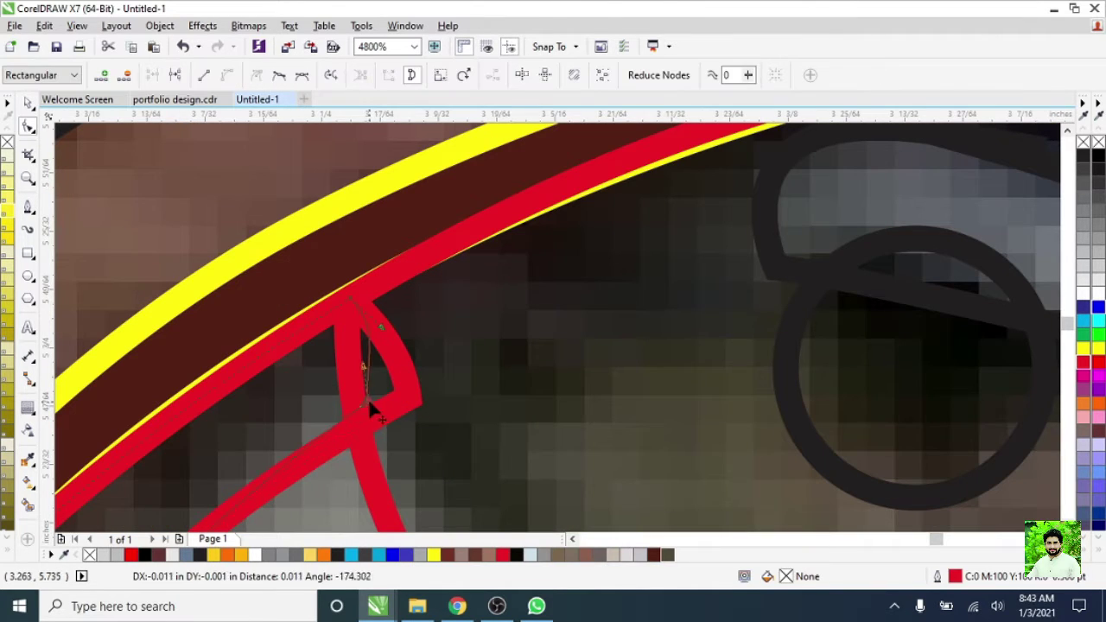
{"action": "scroll", "coordinate": [384, 337], "scroll_direction": "down", "scroll_amount": 5}
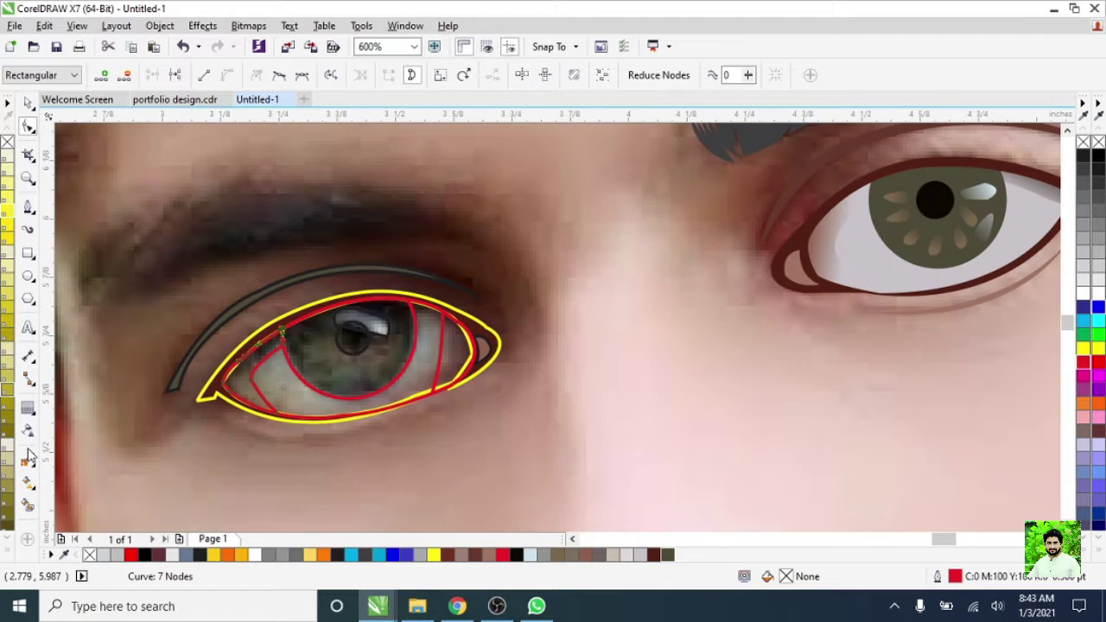
- Fill the eye corner with brown skin colour sampled from the photo
{"action": "left_click", "coordinate": [28, 456]}
{"action": "scroll", "coordinate": [353, 311], "scroll_direction": "up", "scroll_amount": 3}
{"action": "scroll", "coordinate": [358, 321], "scroll_direction": "down", "scroll_amount": 3}
{"action": "scroll", "coordinate": [327, 324], "scroll_direction": "up", "scroll_amount": 2}
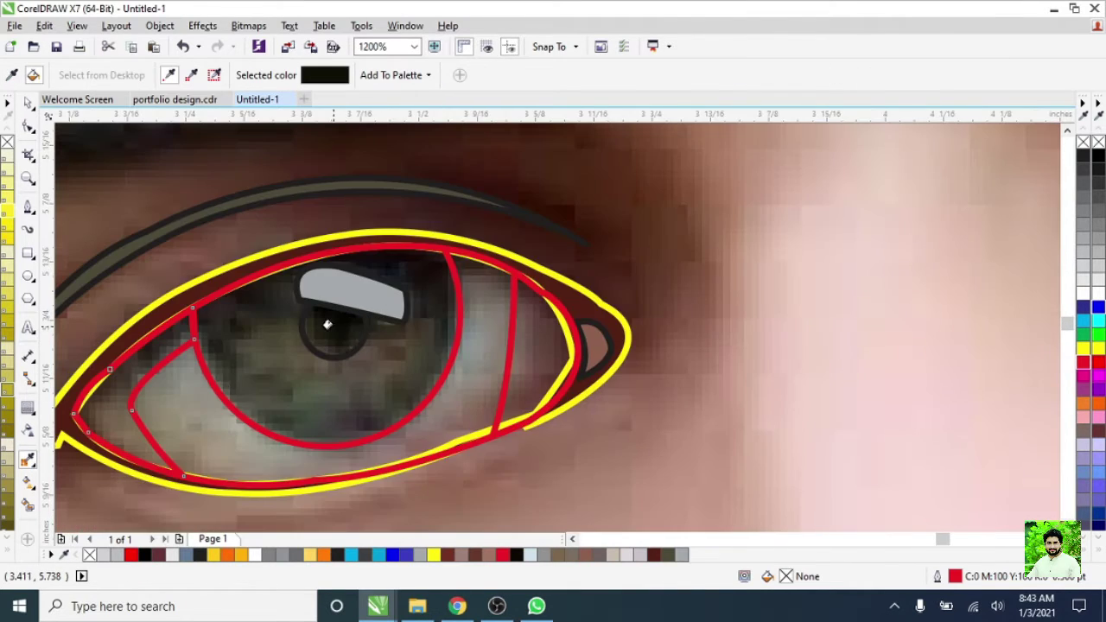
{"action": "scroll", "coordinate": [346, 346], "scroll_direction": "down", "scroll_amount": 2}
{"action": "left_click", "coordinate": [473, 374]}
{"action": "scroll", "coordinate": [234, 368], "scroll_direction": "up", "scroll_amount": 2}
{"action": "scroll", "coordinate": [315, 410], "scroll_direction": "down", "scroll_amount": 2}
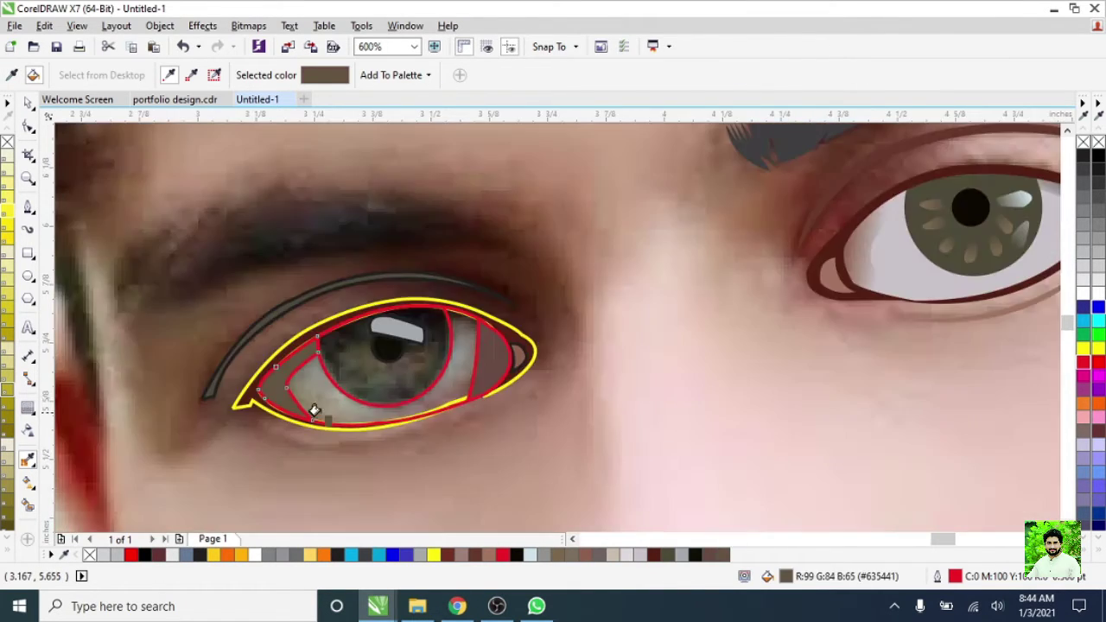
{"action": "left_click", "coordinate": [29, 103]}
{"action": "scroll", "coordinate": [337, 328], "scroll_direction": "up", "scroll_amount": 2}
{"action": "left_click", "coordinate": [642, 403]}
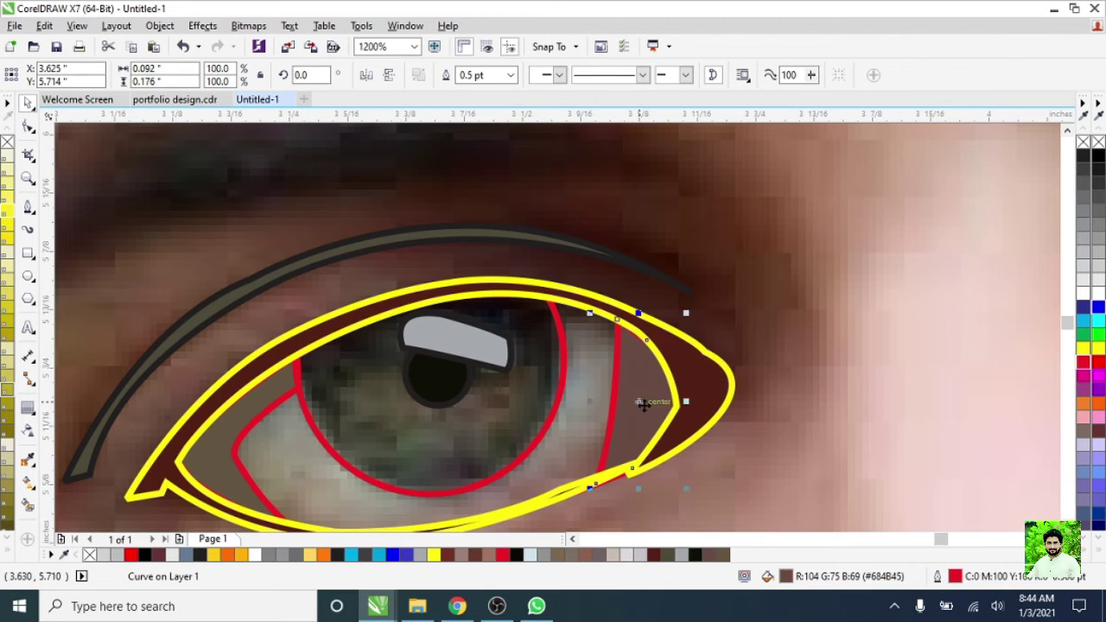
{"action": "scroll", "coordinate": [406, 411], "scroll_direction": "down", "scroll_amount": 2}
{"action": "key", "text": "Escape"}
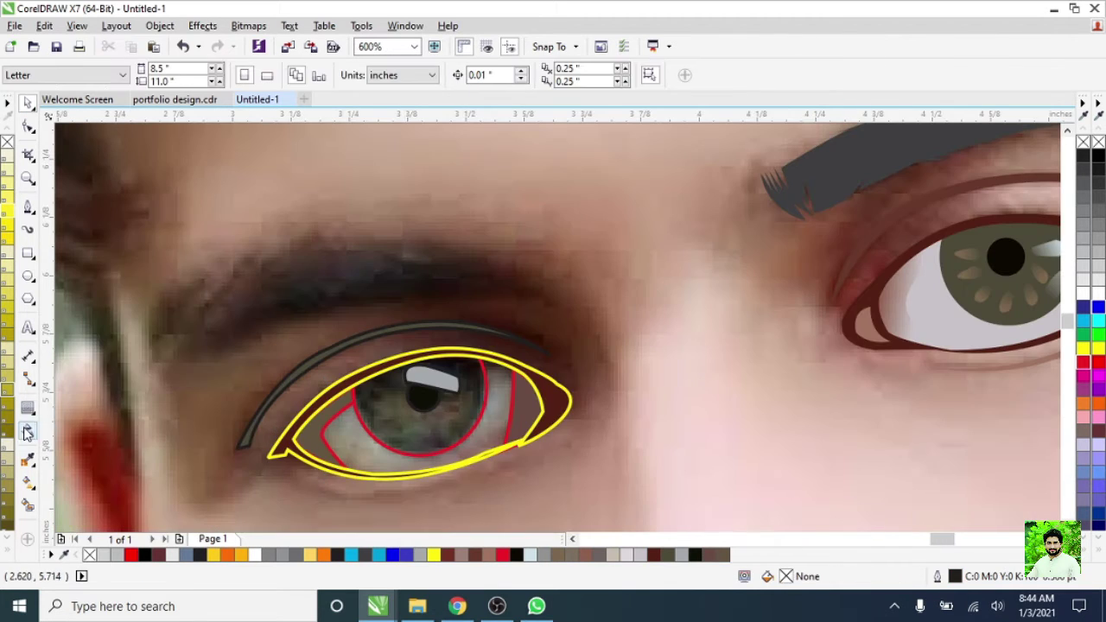
- Fill the eye white with sampled grey-beige and send it behind the iris
{"action": "key", "text": "i"}
{"action": "scroll", "coordinate": [564, 360], "scroll_direction": "up", "scroll_amount": 2}
{"action": "left_click", "coordinate": [311, 432]}
{"action": "left_click", "coordinate": [302, 441]}
{"action": "key", "text": "space"}
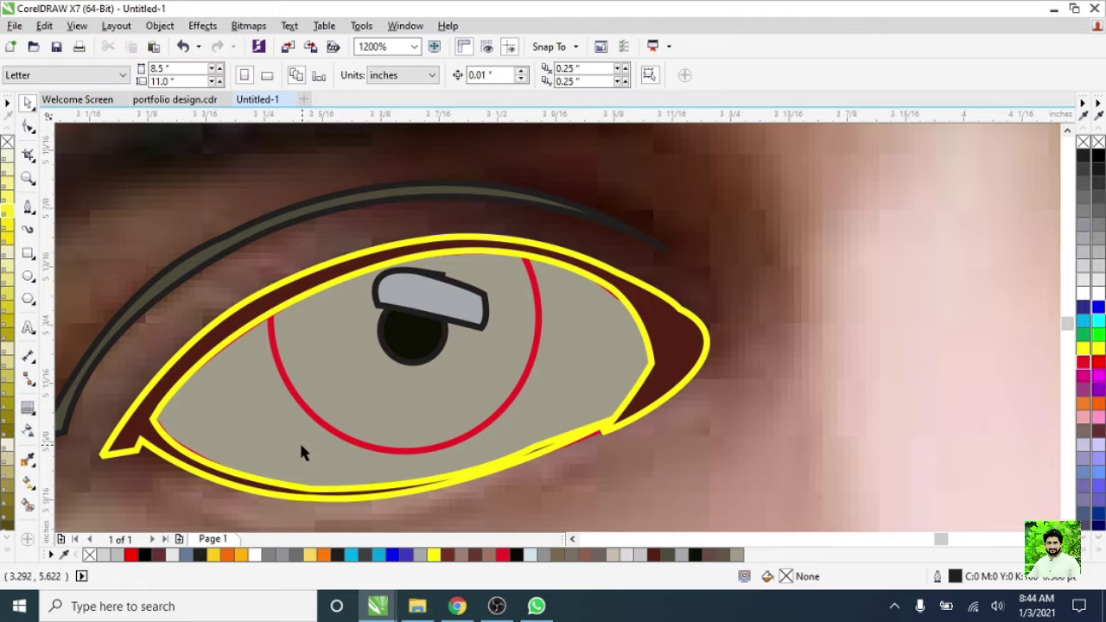
{"action": "left_click", "coordinate": [299, 447]}
{"action": "key", "text": "shift+Page_Up"}
{"action": "scroll", "coordinate": [299, 447], "scroll_direction": "down", "scroll_amount": 1}
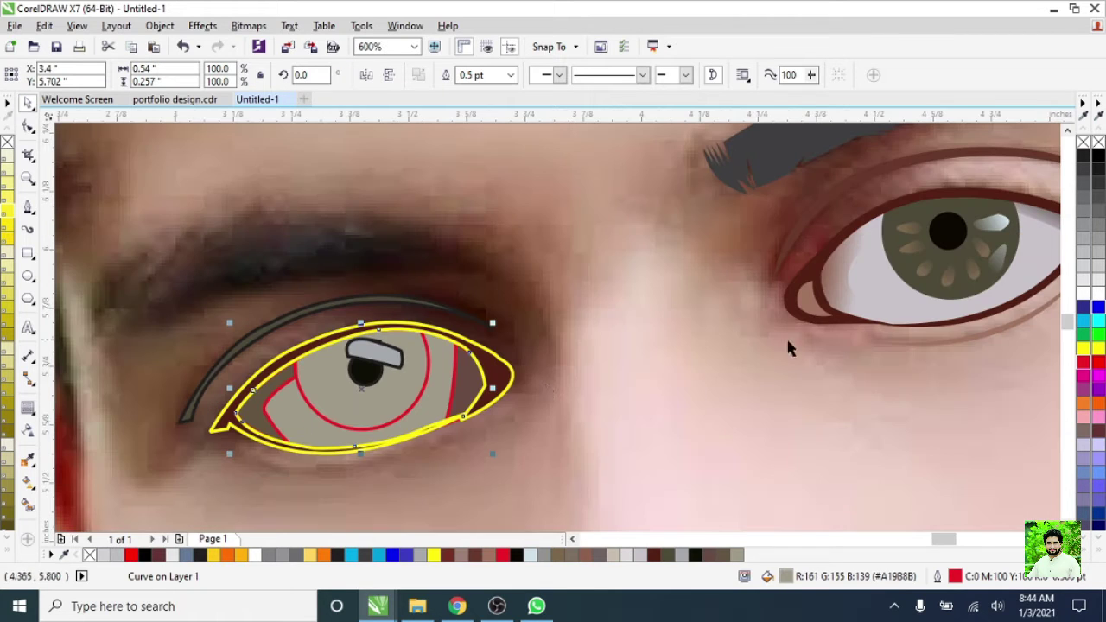
- Fill the left iris with the right eye's olive iris colour, then select the right iris parts
{"action": "left_click", "coordinate": [28, 460]}
{"action": "left_click", "coordinate": [936, 285]}
{"action": "left_click", "coordinate": [437, 407]}
{"action": "left_click", "coordinate": [26, 103]}
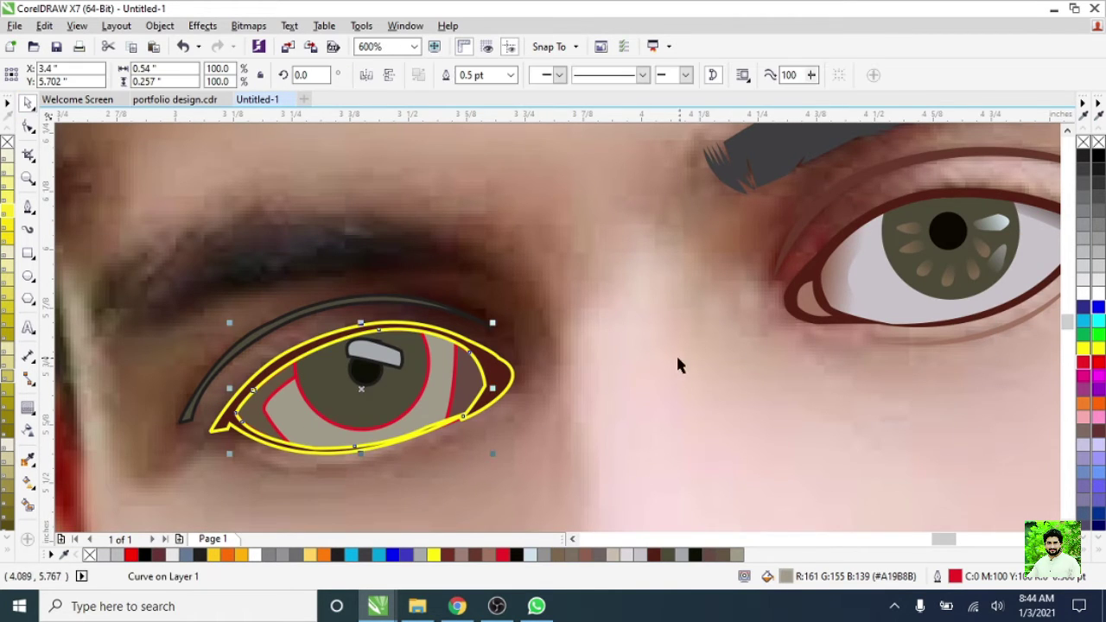
{"action": "scroll", "coordinate": [676, 353], "scroll_direction": "up", "scroll_amount": 1}
{"action": "left_click", "coordinate": [776, 373], "text": "shift"}
- Group the selected right iris parts with Ctrl+G
{"action": "key", "text": "ctrl+g"}
{"action": "scroll", "coordinate": [768, 261], "scroll_direction": "down", "scroll_amount": 1}
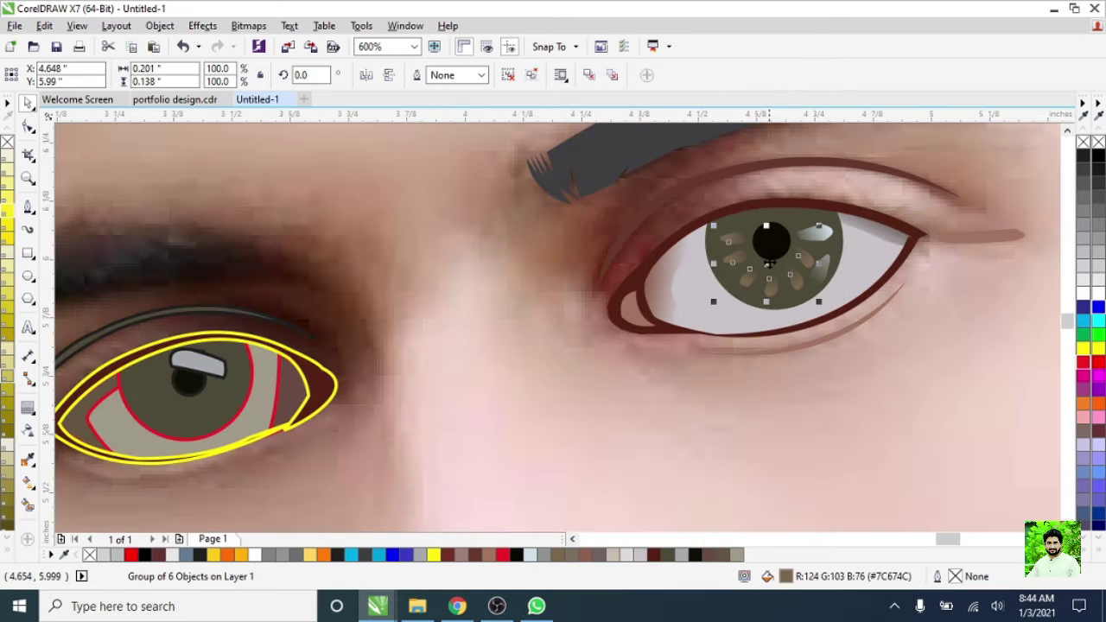
{"action": "scroll", "coordinate": [432, 440], "scroll_direction": "down", "scroll_amount": 2}
{"action": "scroll", "coordinate": [372, 463], "scroll_direction": "up", "scroll_amount": 1}
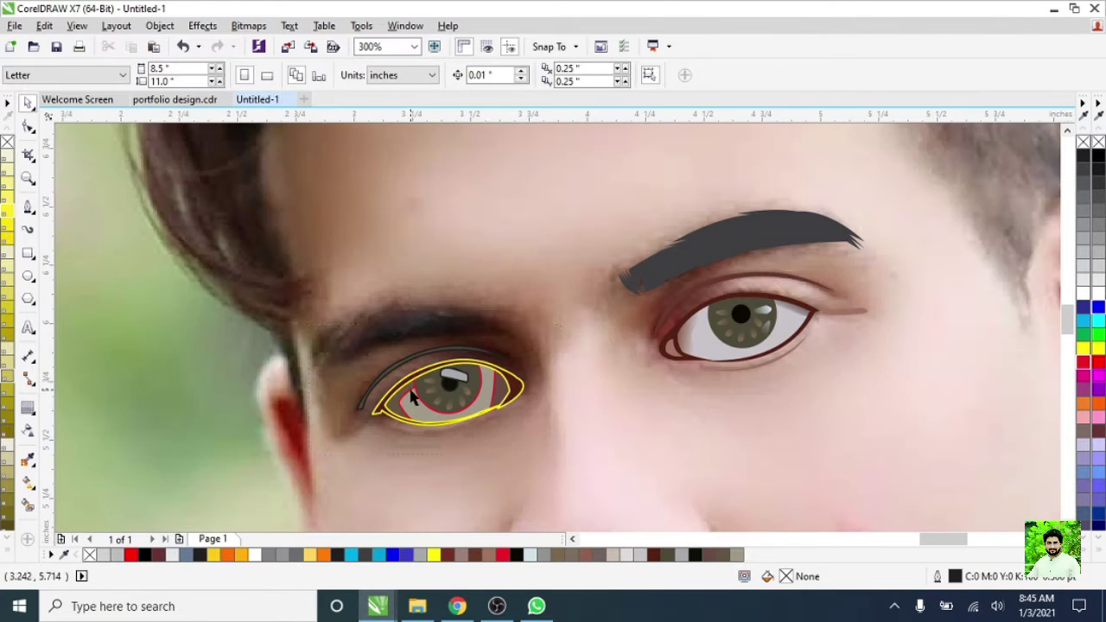
- Recolour the outer-corner shape and remove all outlines from the left eye's shapes
{"action": "left_click_drag", "start_coordinate": [332, 324], "coordinate": [566, 467]}
{"action": "scroll", "coordinate": [514, 395], "scroll_direction": "up", "scroll_amount": 2}
{"action": "left_click", "coordinate": [513, 421]}
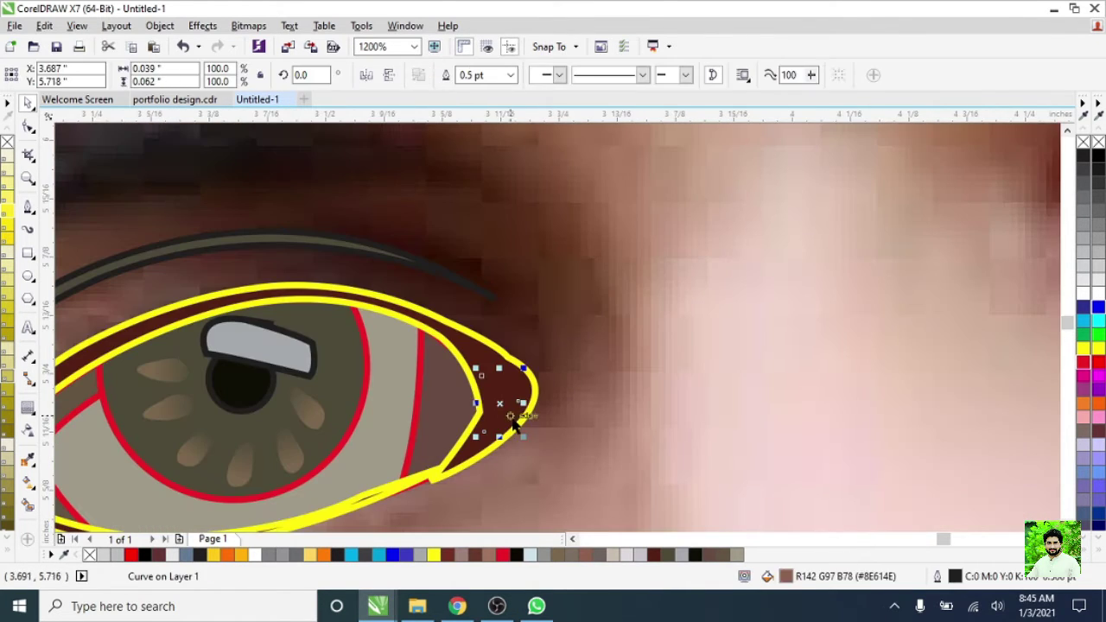
{"action": "left_click", "coordinate": [488, 560]}
{"action": "scroll", "coordinate": [617, 345], "scroll_direction": "down", "scroll_amount": 1}
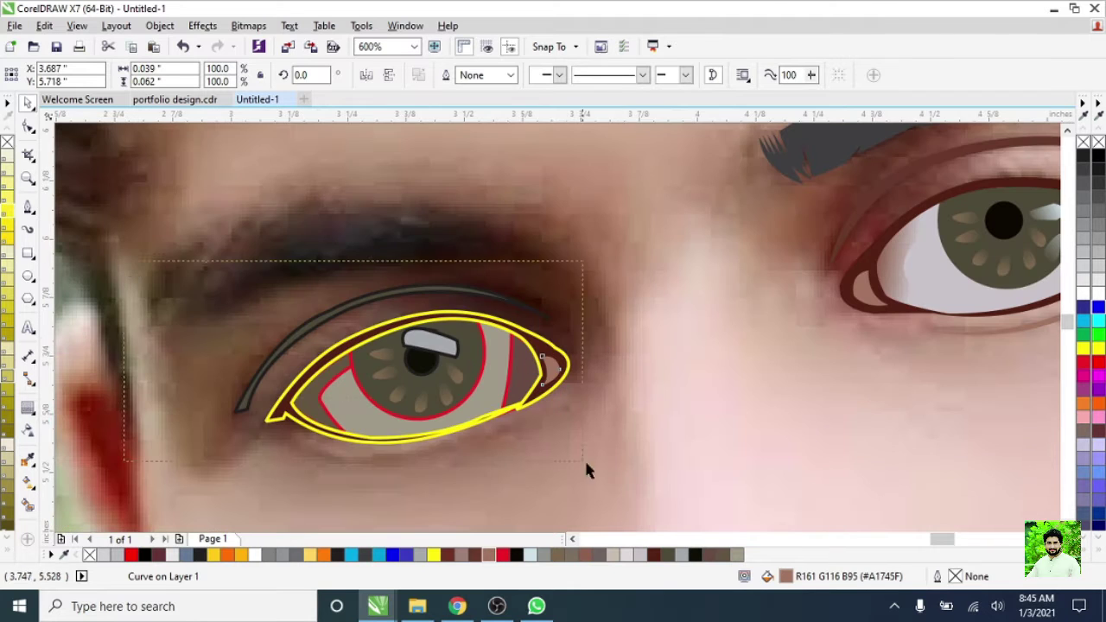
{"action": "left_click_drag", "start_coordinate": [173, 259], "coordinate": [583, 458]}
{"action": "right_click", "coordinate": [1082, 142]}
{"action": "scroll", "coordinate": [420, 365], "scroll_direction": "down", "scroll_amount": 1}
{"action": "scroll", "coordinate": [415, 314], "scroll_direction": "up", "scroll_amount": 2}
- Add linear transparency fades to the iris highlight, right shading piece and left eye-white piece
{"action": "left_click", "coordinate": [420, 328]}
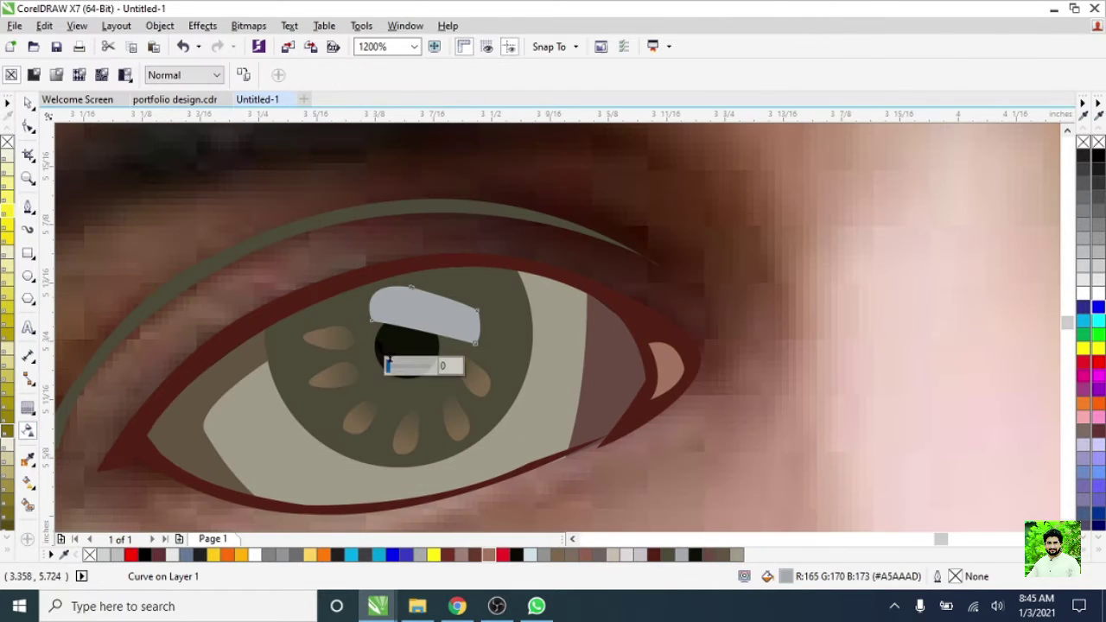
{"action": "left_click_drag", "start_coordinate": [378, 305], "coordinate": [466, 328]}
{"action": "left_click", "coordinate": [599, 374]}
{"action": "left_click_drag", "start_coordinate": [605, 380], "coordinate": [556, 378]}
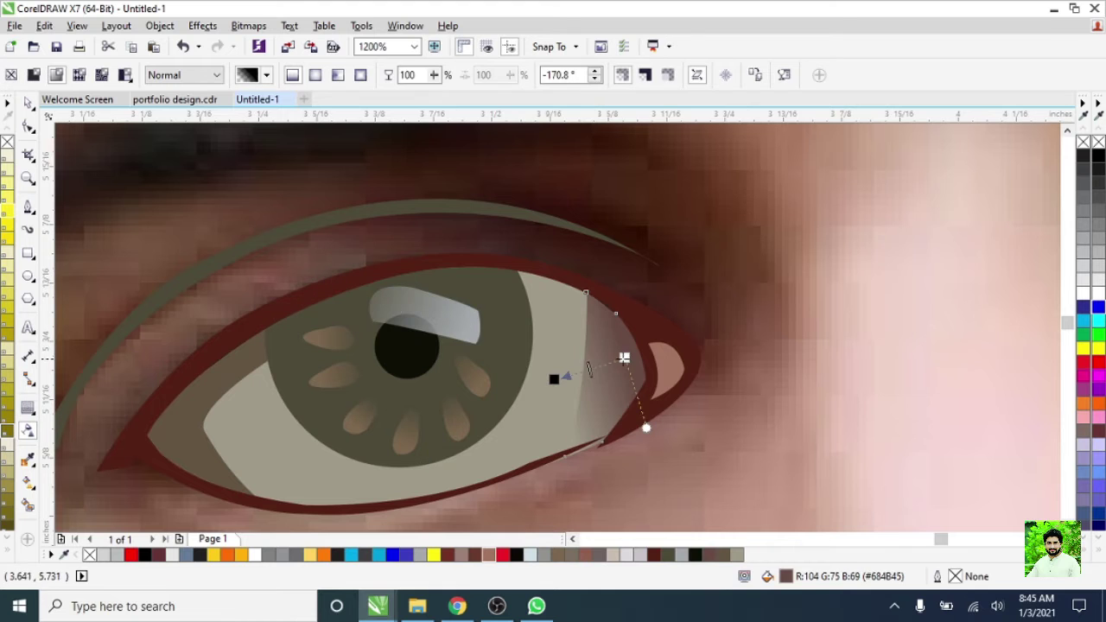
{"action": "left_click_drag", "start_coordinate": [174, 423], "coordinate": [248, 439]}
{"action": "scroll", "coordinate": [294, 404], "scroll_direction": "down", "scroll_amount": 1}
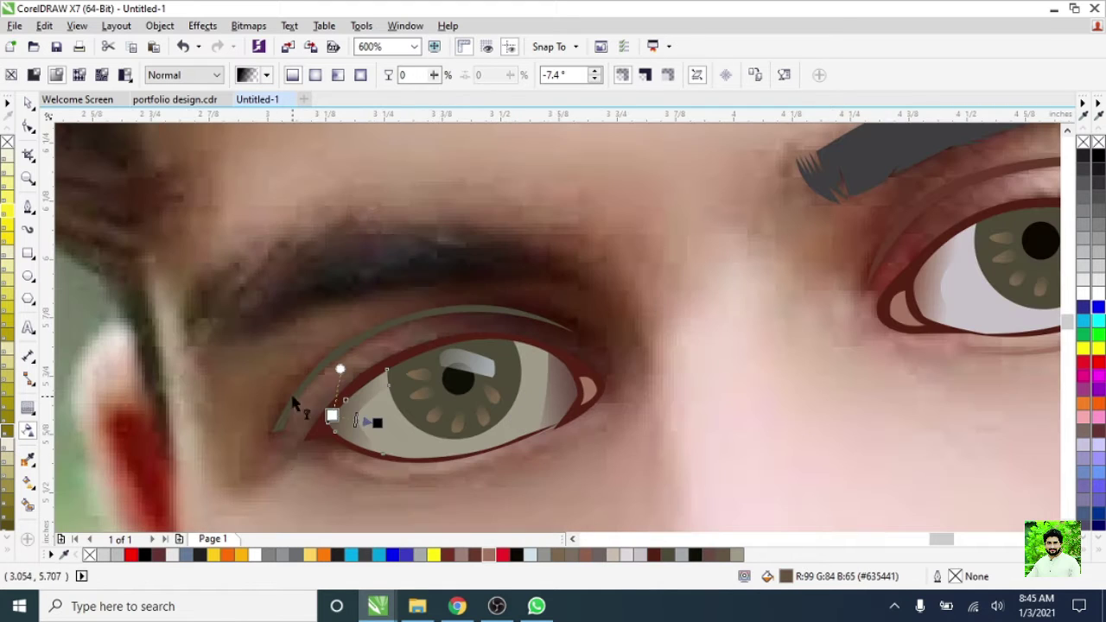
{"action": "left_click", "coordinate": [28, 104]}
{"action": "scroll", "coordinate": [456, 370], "scroll_direction": "down", "scroll_amount": 3}
{"action": "scroll", "coordinate": [458, 371], "scroll_direction": "down", "scroll_amount": 1}
- Select the right eye's pale blue iris highlight and rotate it to about 344°
{"action": "scroll", "coordinate": [648, 436], "scroll_direction": "up", "scroll_amount": 1}
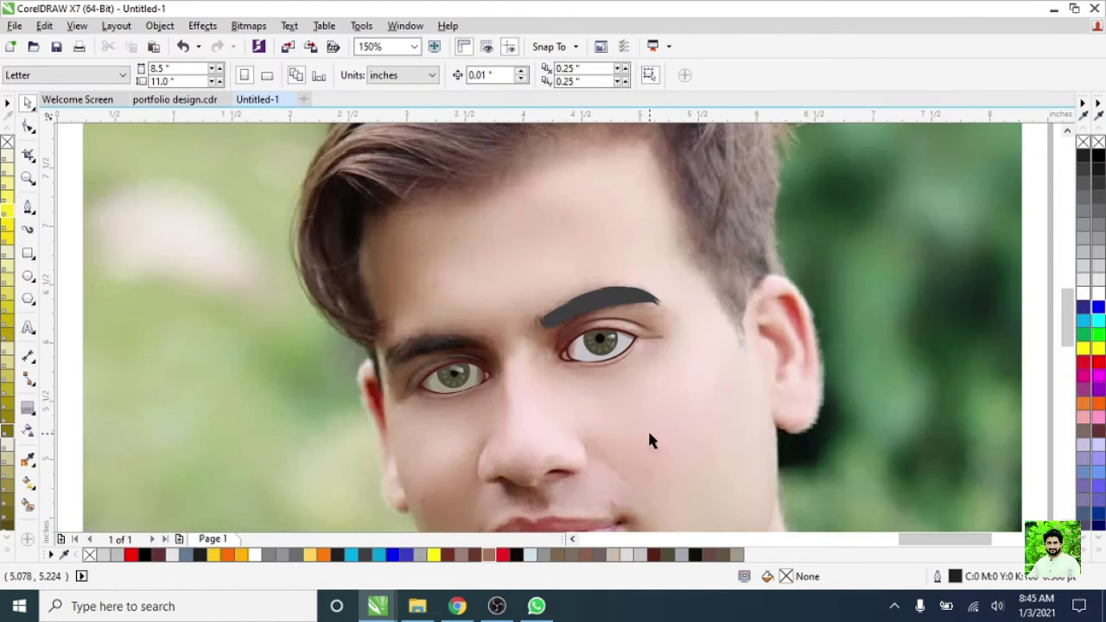
{"action": "scroll", "coordinate": [648, 436], "scroll_direction": "up", "scroll_amount": 3}
{"action": "scroll", "coordinate": [633, 397], "scroll_direction": "down", "scroll_amount": 3}
{"action": "scroll", "coordinate": [553, 440], "scroll_direction": "down", "scroll_amount": 1}
{"action": "scroll", "coordinate": [548, 353], "scroll_direction": "up", "scroll_amount": 1}
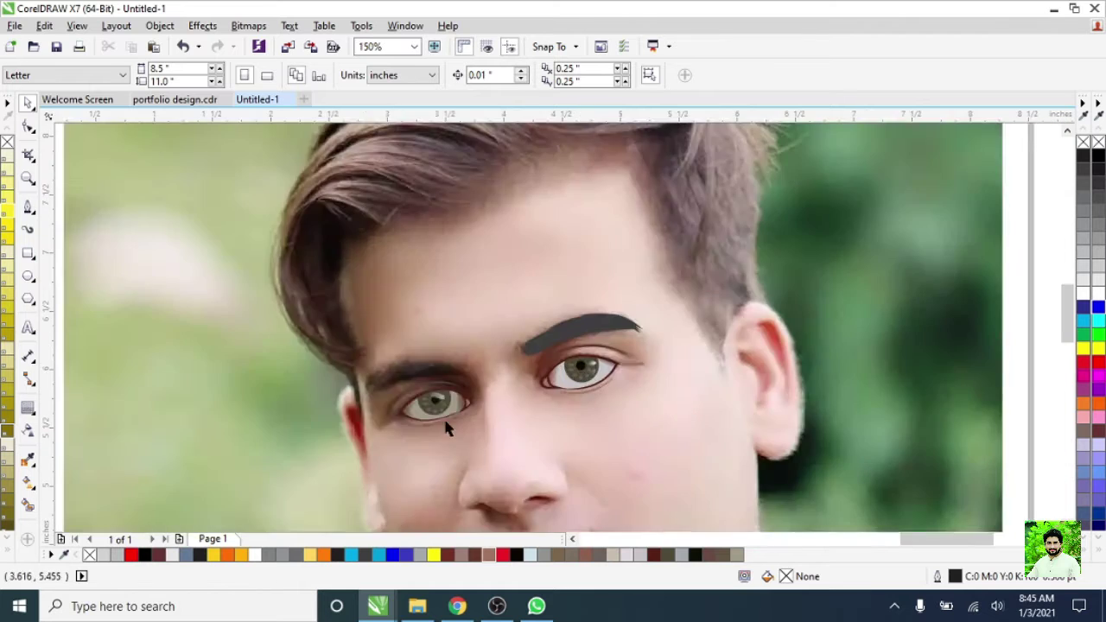
{"action": "scroll", "coordinate": [447, 425], "scroll_direction": "down", "scroll_amount": 4}
{"action": "left_click_drag", "start_coordinate": [140, 367], "coordinate": [403, 375]}
{"action": "scroll", "coordinate": [506, 450], "scroll_direction": "up", "scroll_amount": 4}
{"action": "scroll", "coordinate": [513, 381], "scroll_direction": "up", "scroll_amount": 4}
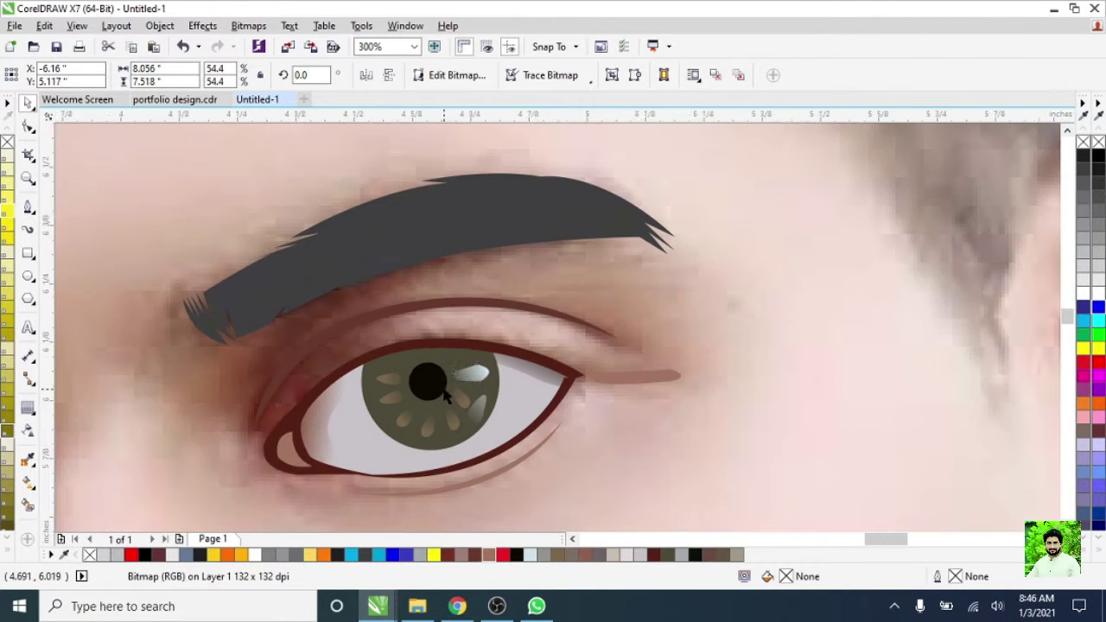
{"action": "left_click", "coordinate": [513, 380]}
{"action": "left_click", "coordinate": [558, 390]}
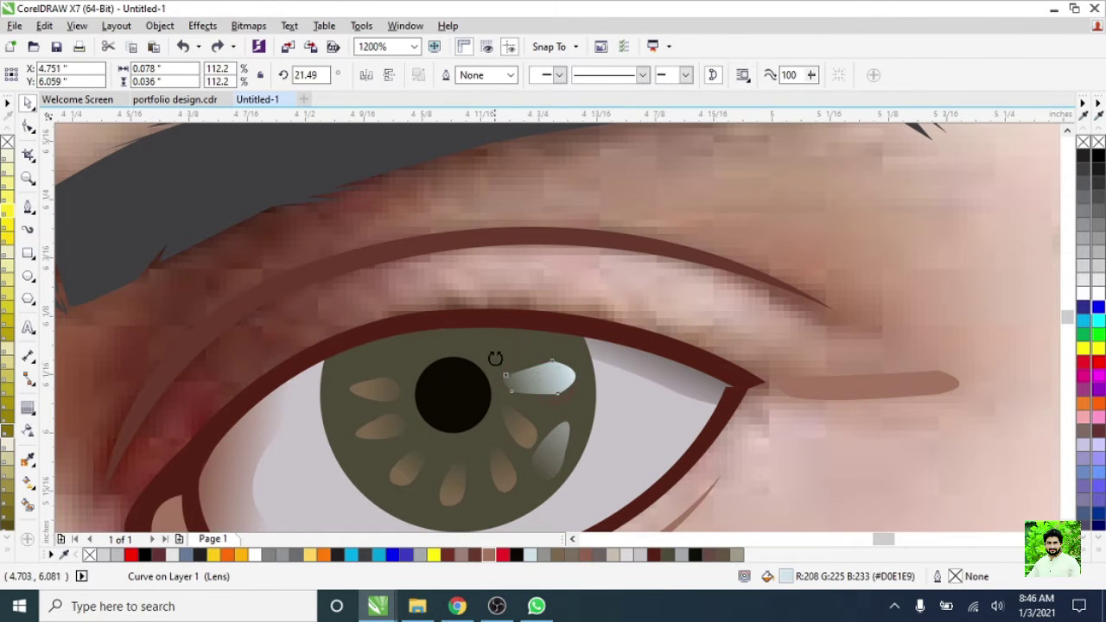
{"action": "mouse_move", "coordinate": [493, 358]}
{"action": "left_mouse_down"}
{"action": "mouse_move", "coordinate": [557, 387]}
{"action": "mouse_move", "coordinate": [566, 378]}
{"action": "left_mouse_up"}
- Reshape and reposition the highlight, enlarging it to about 0.133 × 0.048 in
{"action": "left_click", "coordinate": [557, 387]}
{"action": "scroll", "coordinate": [501, 451], "scroll_direction": "down", "scroll_amount": 5}
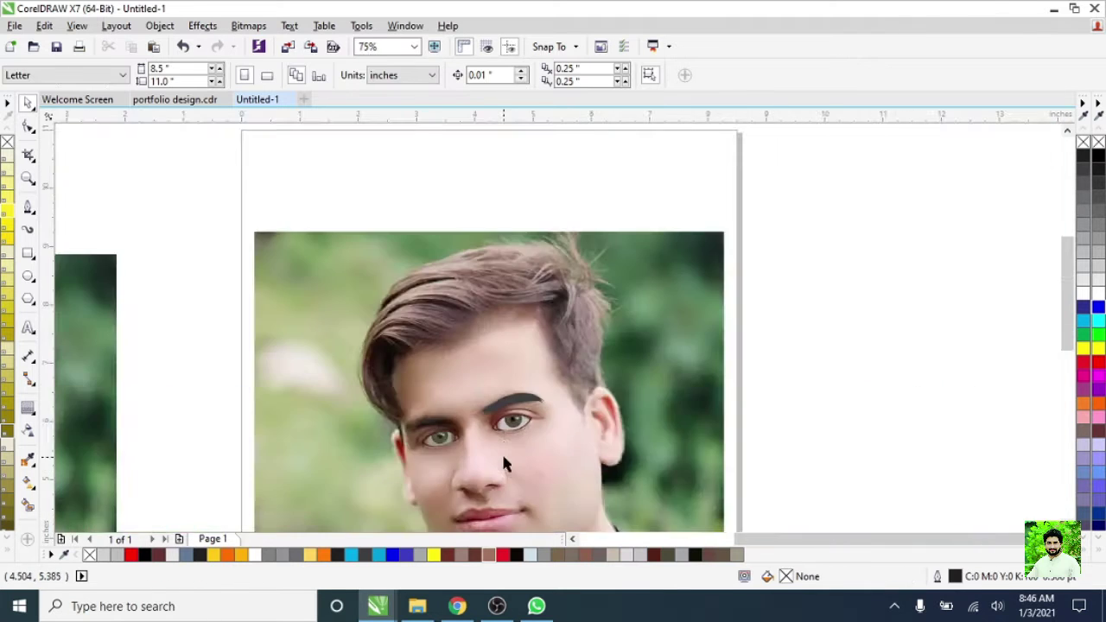
{"action": "scroll", "coordinate": [558, 393], "scroll_direction": "up", "scroll_amount": 2}
{"action": "scroll", "coordinate": [558, 393], "scroll_direction": "up", "scroll_amount": 3}
{"action": "left_click", "coordinate": [497, 371]}
{"action": "left_click_drag", "start_coordinate": [497, 372], "coordinate": [425, 362]}
{"action": "scroll", "coordinate": [536, 388], "scroll_direction": "down", "scroll_amount": 2}
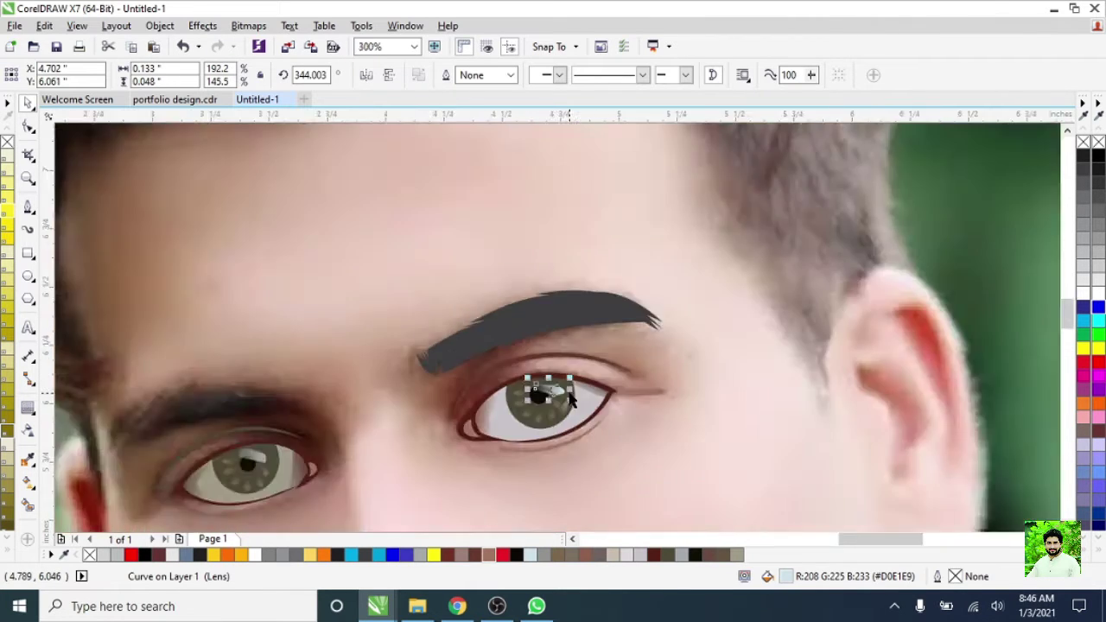
{"action": "scroll", "coordinate": [507, 441], "scroll_direction": "down", "scroll_amount": 2}
- Start a hairline-outline Bezier path curving leftward along the left eyebrow
{"action": "key", "text": "F5"}
{"action": "scroll", "coordinate": [536, 337], "scroll_direction": "up", "scroll_amount": 2}
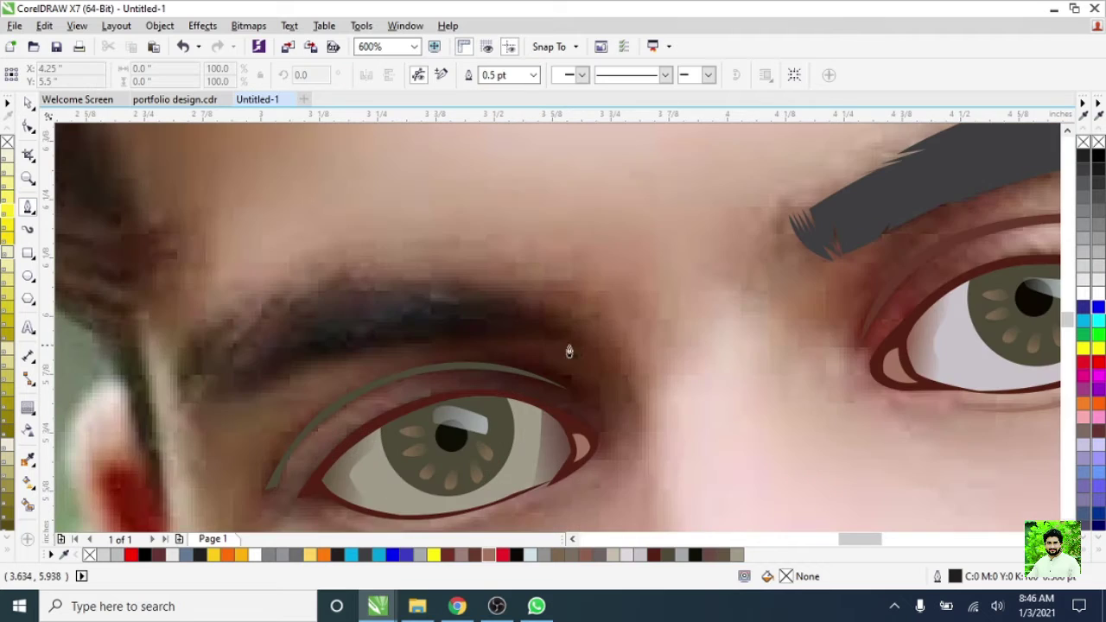
{"action": "scroll", "coordinate": [571, 301], "scroll_direction": "up", "scroll_amount": 2}
{"action": "left_click_drag", "start_coordinate": [562, 271], "coordinate": [537, 233]}
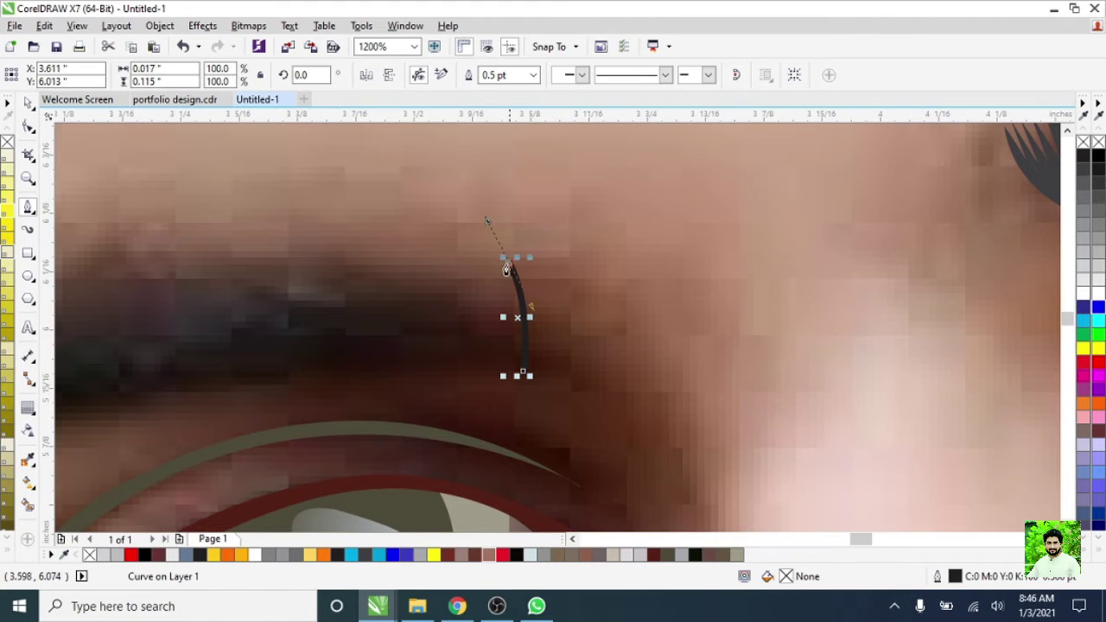
{"action": "left_click", "coordinate": [533, 76]}
{"action": "left_click", "coordinate": [501, 92]}
{"action": "left_click", "coordinate": [512, 335]}
{"action": "scroll", "coordinate": [502, 287], "scroll_direction": "up", "scroll_amount": 2}
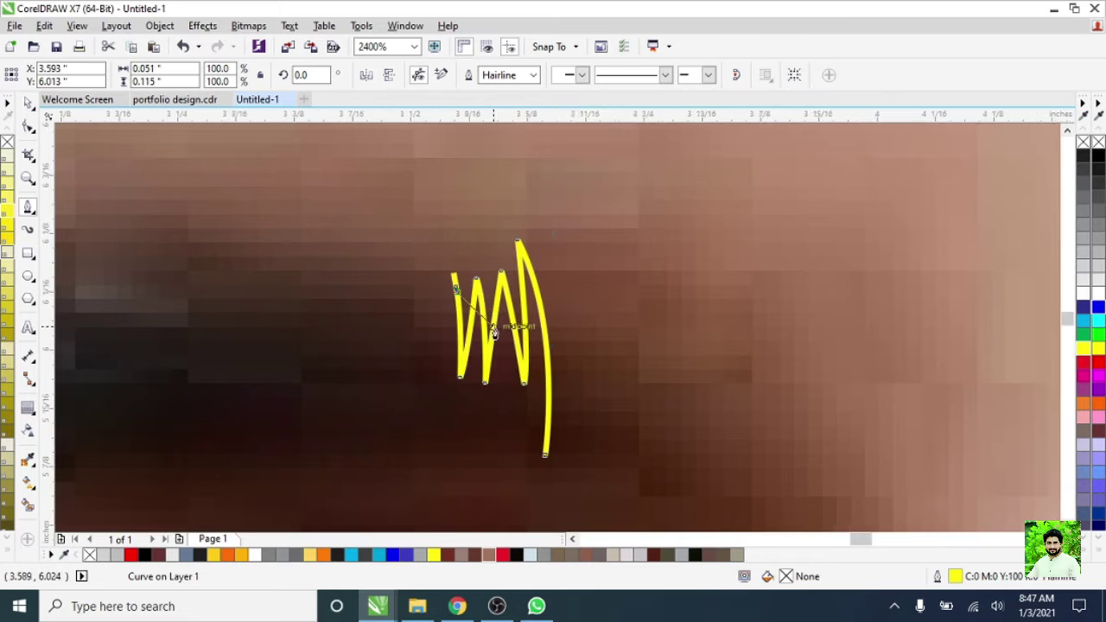
{"action": "scroll", "coordinate": [448, 363], "scroll_direction": "down", "scroll_amount": 2}
{"action": "left_click_drag", "start_coordinate": [272, 267], "coordinate": [175, 263]}
- Add a row of zigzag hair-like points to the eyebrow path
{"action": "left_click", "coordinate": [499, 331]}
{"action": "scroll", "coordinate": [498, 330], "scroll_direction": "up", "scroll_amount": 1}
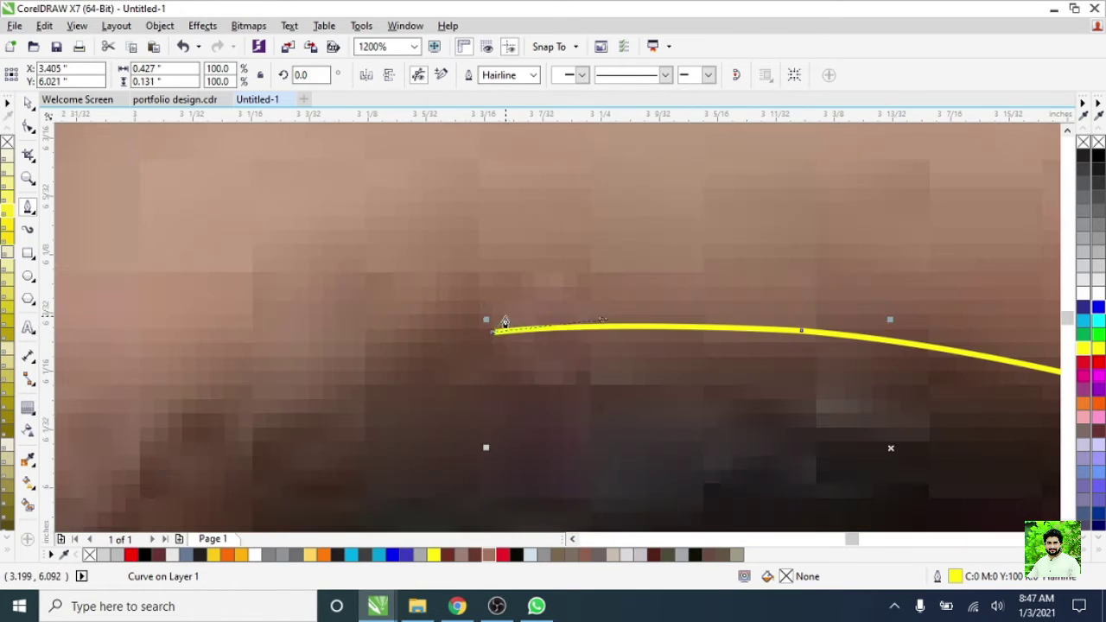
{"action": "left_click", "coordinate": [626, 310]}
{"action": "left_click", "coordinate": [436, 339]}
{"action": "left_click", "coordinate": [532, 306]}
{"action": "left_click", "coordinate": [378, 341]}
{"action": "scroll", "coordinate": [327, 377], "scroll_direction": "down", "scroll_amount": 1}
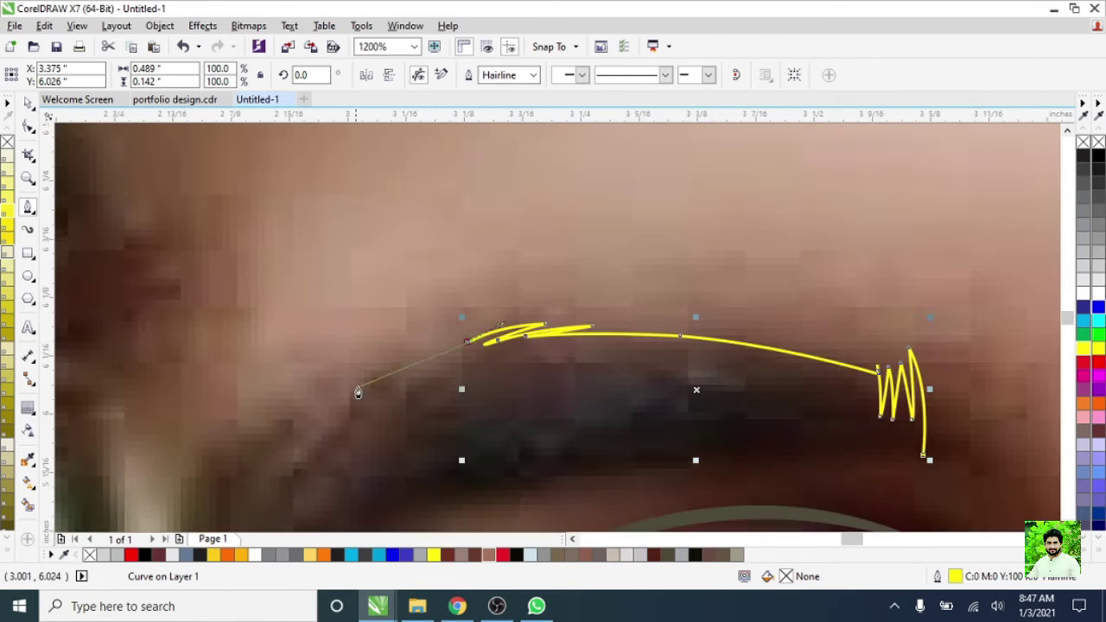
{"action": "scroll", "coordinate": [402, 359], "scroll_direction": "down", "scroll_amount": 2}
{"action": "scroll", "coordinate": [484, 351], "scroll_direction": "up", "scroll_amount": 2}
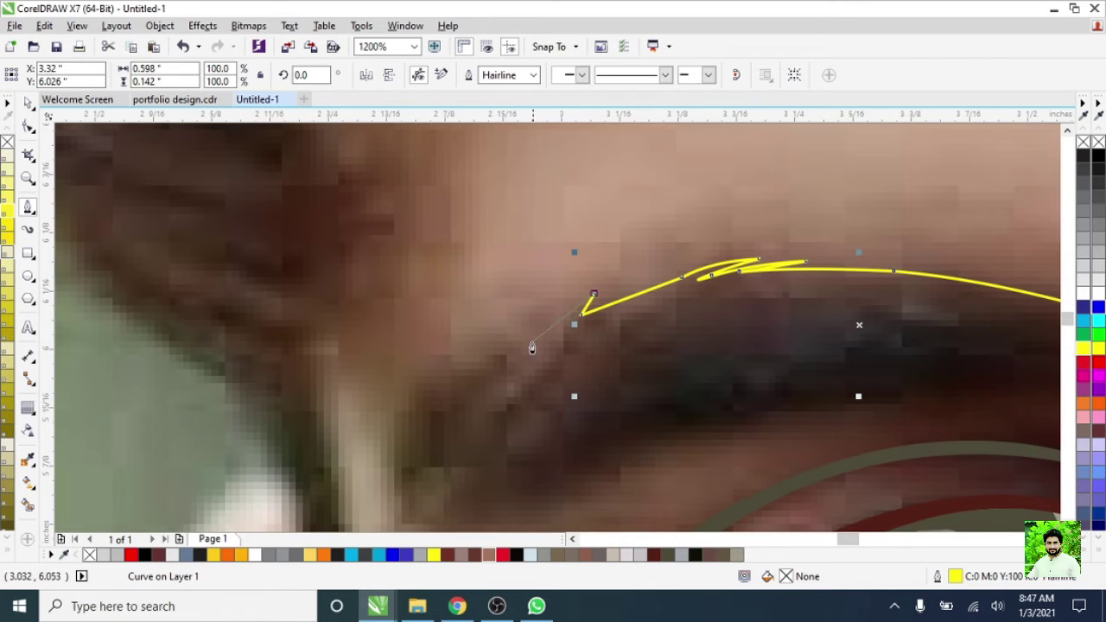
{"action": "scroll", "coordinate": [428, 436], "scroll_direction": "down", "scroll_amount": 1}
- Extend the path to the eyebrow's inner end with jagged hair points
{"action": "left_click", "coordinate": [444, 432]}
{"action": "scroll", "coordinate": [444, 432], "scroll_direction": "up", "scroll_amount": 2}
{"action": "left_click", "coordinate": [469, 374]}
{"action": "left_click", "coordinate": [439, 469]}
{"action": "left_click", "coordinate": [463, 467]}
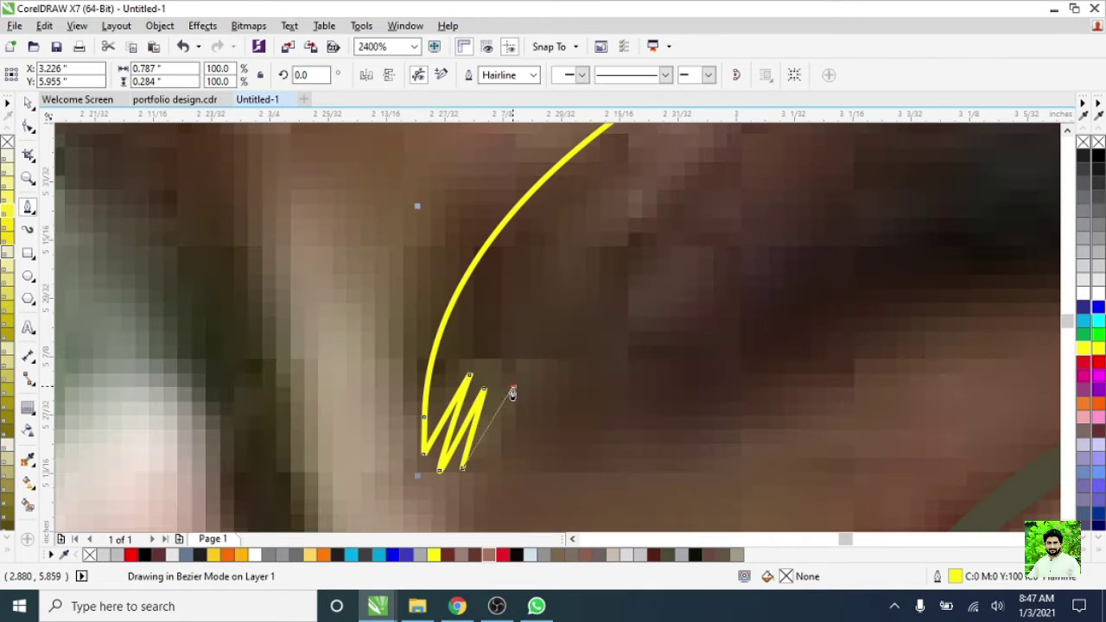
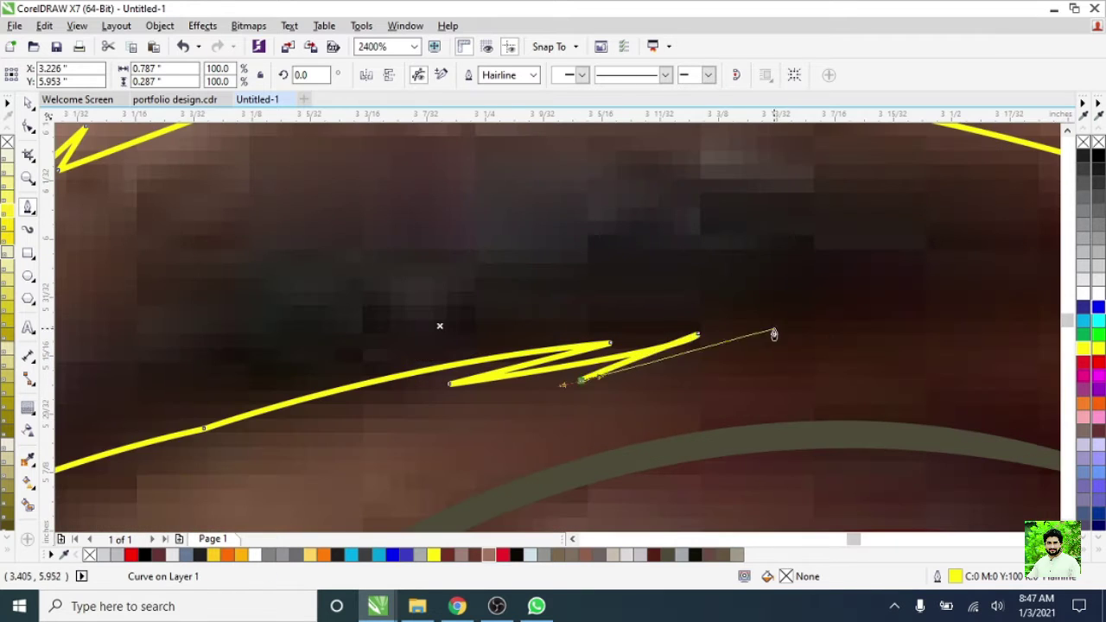
- Close the left eyebrow's Bezier outline with zigzag nodes along its end
{"action": "scroll", "coordinate": [772, 331], "scroll_direction": "down", "scroll_amount": 1}
{"action": "left_click", "coordinate": [729, 345]}
{"action": "scroll", "coordinate": [694, 346], "scroll_direction": "up", "scroll_amount": 1}
{"action": "left_click", "coordinate": [698, 268]}
{"action": "left_click", "coordinate": [728, 346]}
{"action": "left_click", "coordinate": [760, 345]}
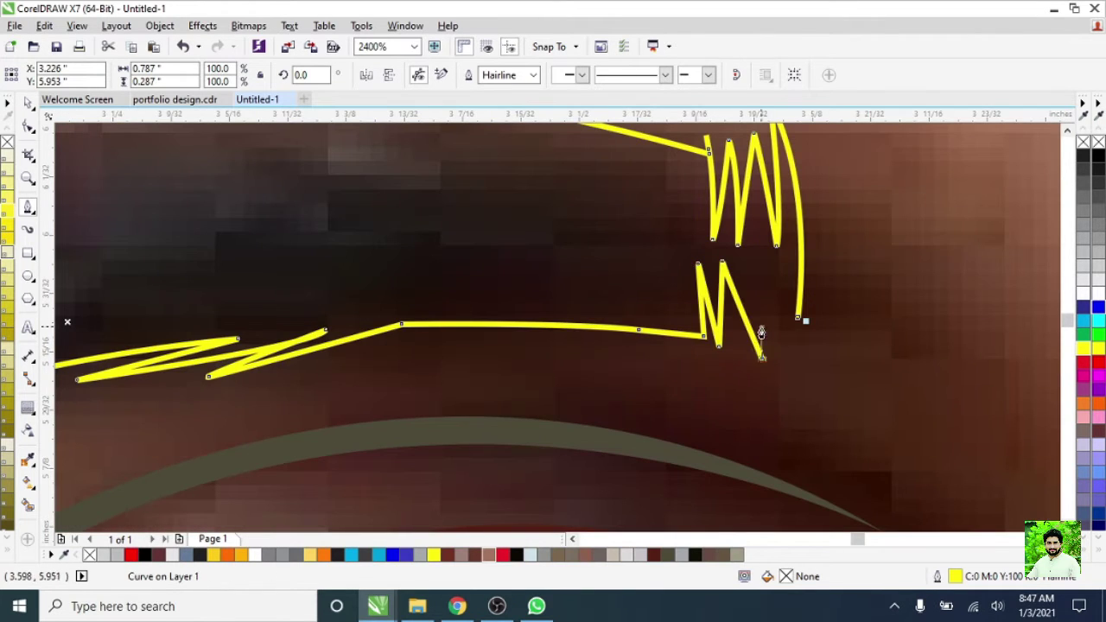
{"action": "left_click", "coordinate": [797, 317]}
{"action": "scroll", "coordinate": [553, 376], "scroll_direction": "down", "scroll_amount": 3}
- Fill the eyebrow with a dark colour and remove its yellow outline
{"action": "left_click", "coordinate": [666, 553]}
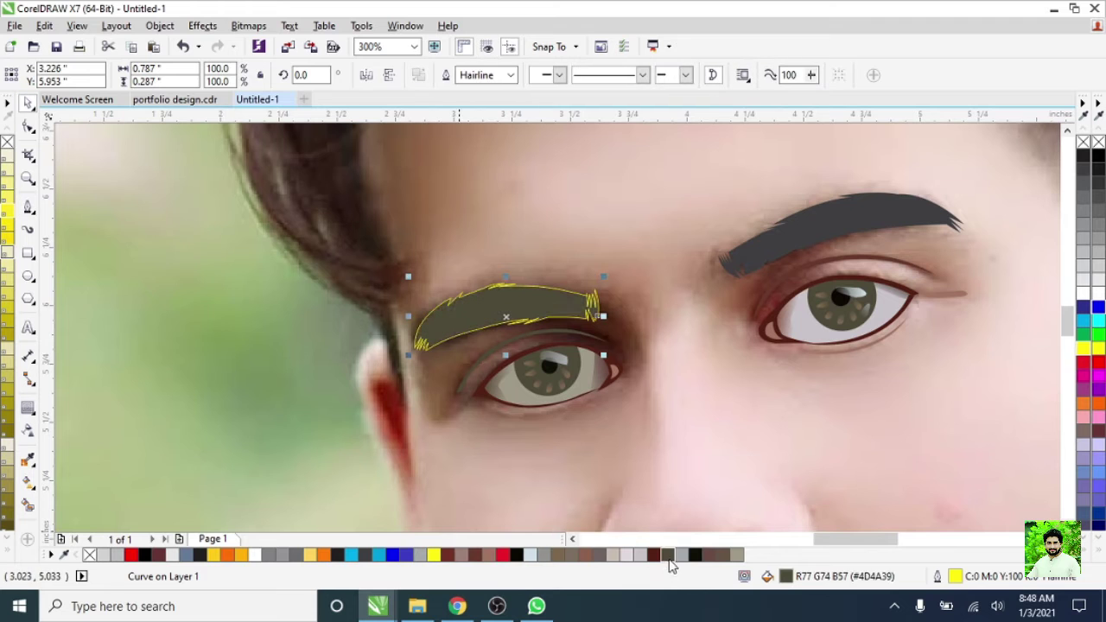
{"action": "left_click", "coordinate": [27, 459]}
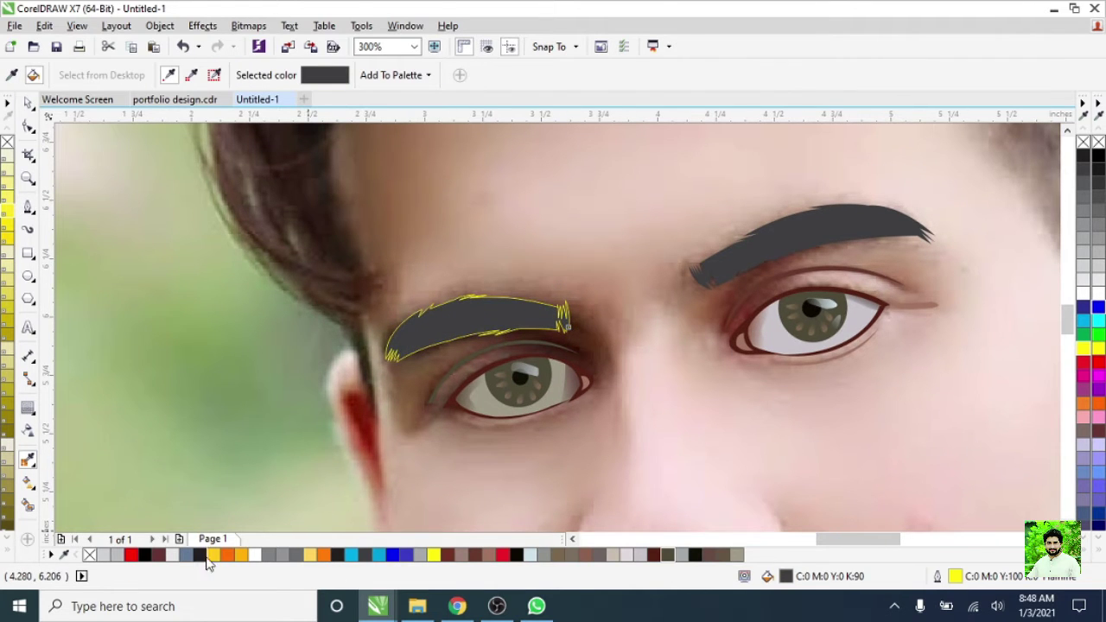
{"action": "left_click", "coordinate": [145, 554]}
{"action": "key", "text": "shift+F11"}
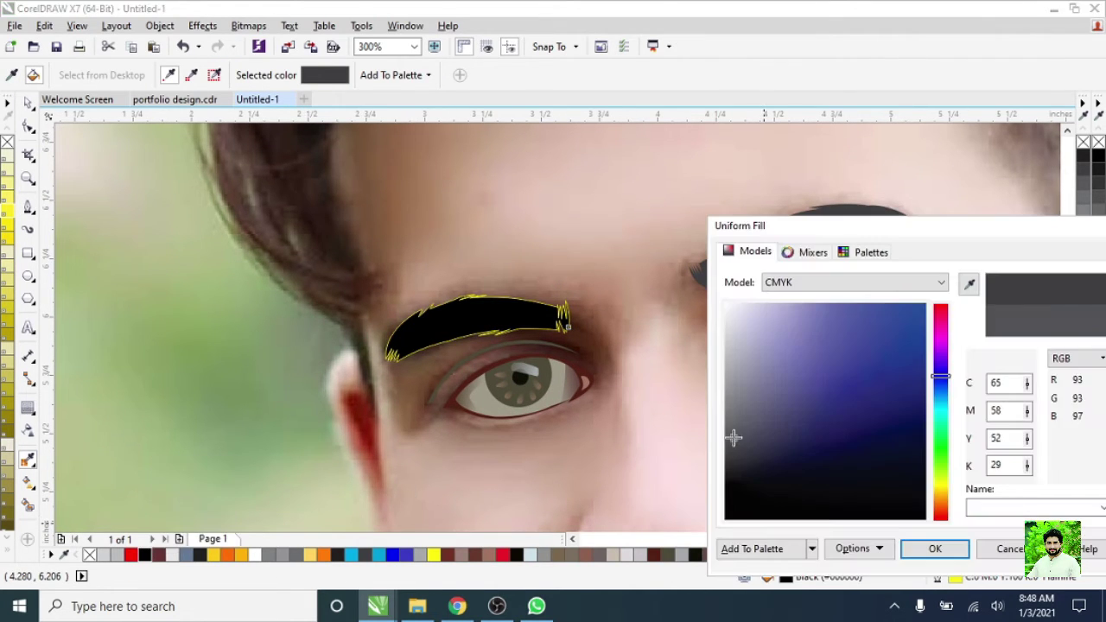
{"action": "key", "text": "Escape"}
{"action": "scroll", "coordinate": [495, 380], "scroll_direction": "down", "scroll_amount": 3}
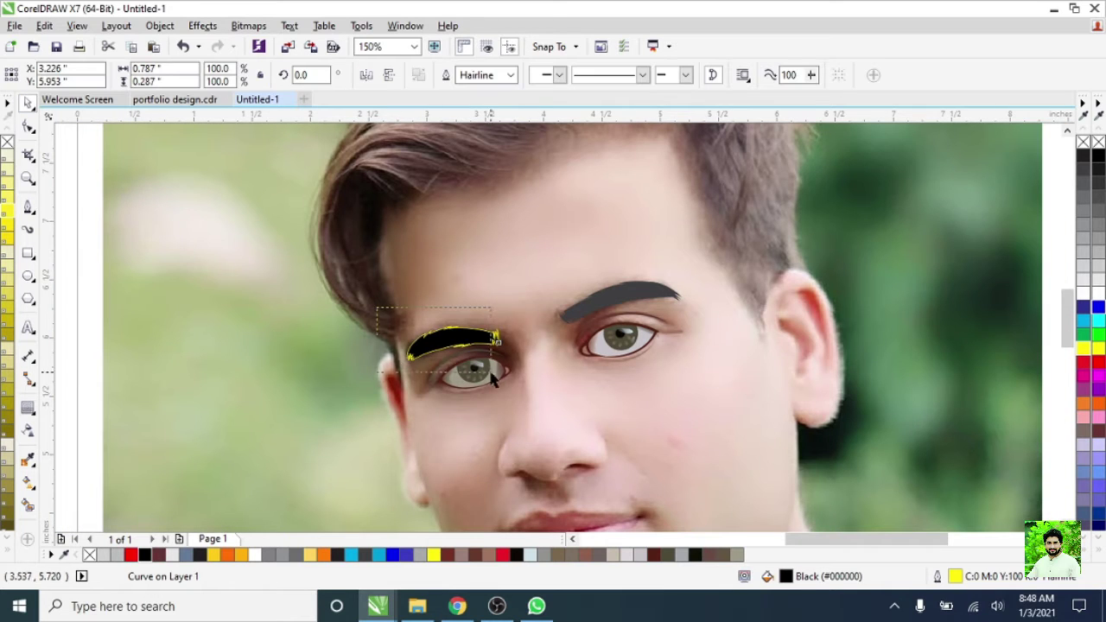
{"action": "right_click", "coordinate": [1082, 142]}
{"action": "scroll", "coordinate": [1071, 151], "scroll_direction": "down", "scroll_amount": 1}
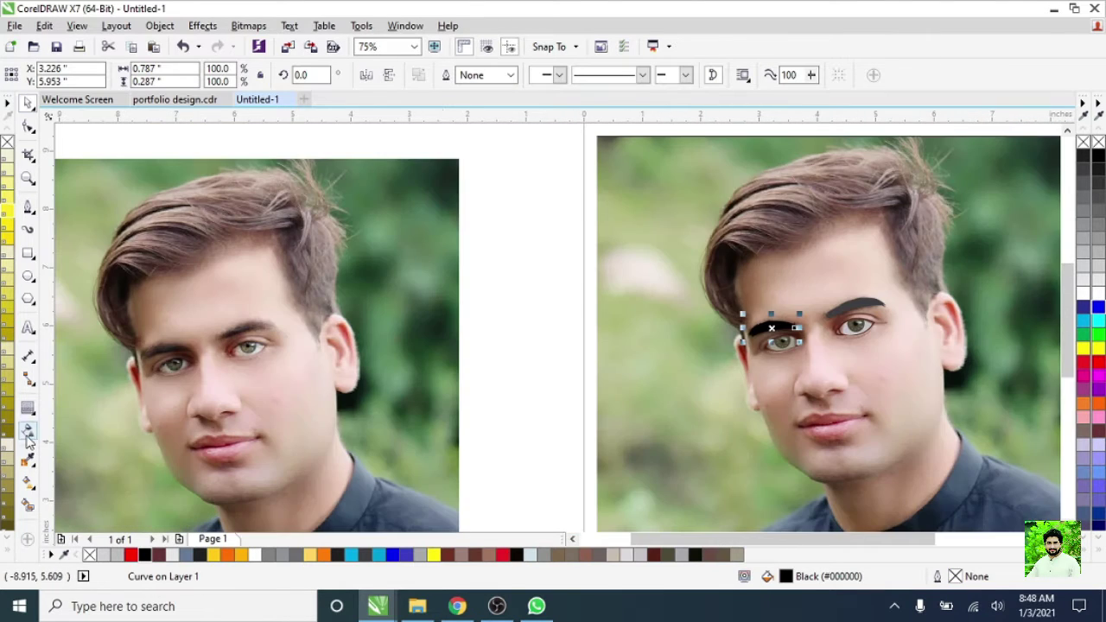
- Sample the photo's brown with the Color Eyedropper and apply it to both eyebrows
{"action": "left_click", "coordinate": [28, 460]}
{"action": "scroll", "coordinate": [637, 371], "scroll_direction": "down", "scroll_amount": 1}
{"action": "scroll", "coordinate": [803, 247], "scroll_direction": "up", "scroll_amount": 2}
{"action": "scroll", "coordinate": [604, 285], "scroll_direction": "up", "scroll_amount": 2}
{"action": "left_click", "coordinate": [407, 308]}
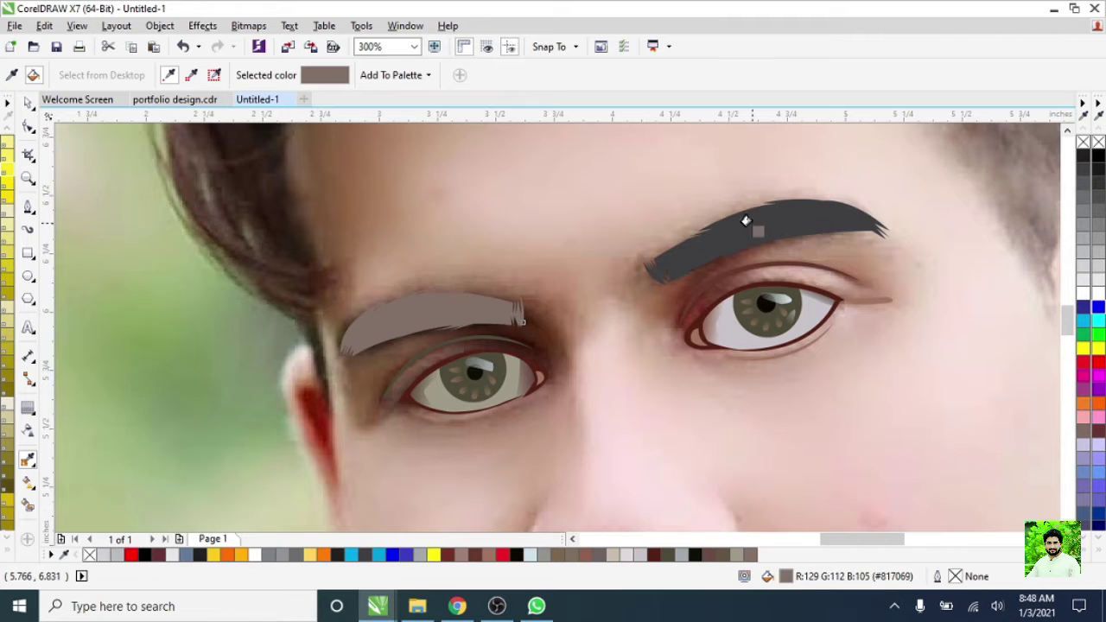
{"action": "left_click", "coordinate": [746, 220]}
{"action": "scroll", "coordinate": [604, 345], "scroll_direction": "down", "scroll_amount": 2}
{"action": "key", "text": "space"}
{"action": "scroll", "coordinate": [488, 285], "scroll_direction": "up", "scroll_amount": 2}
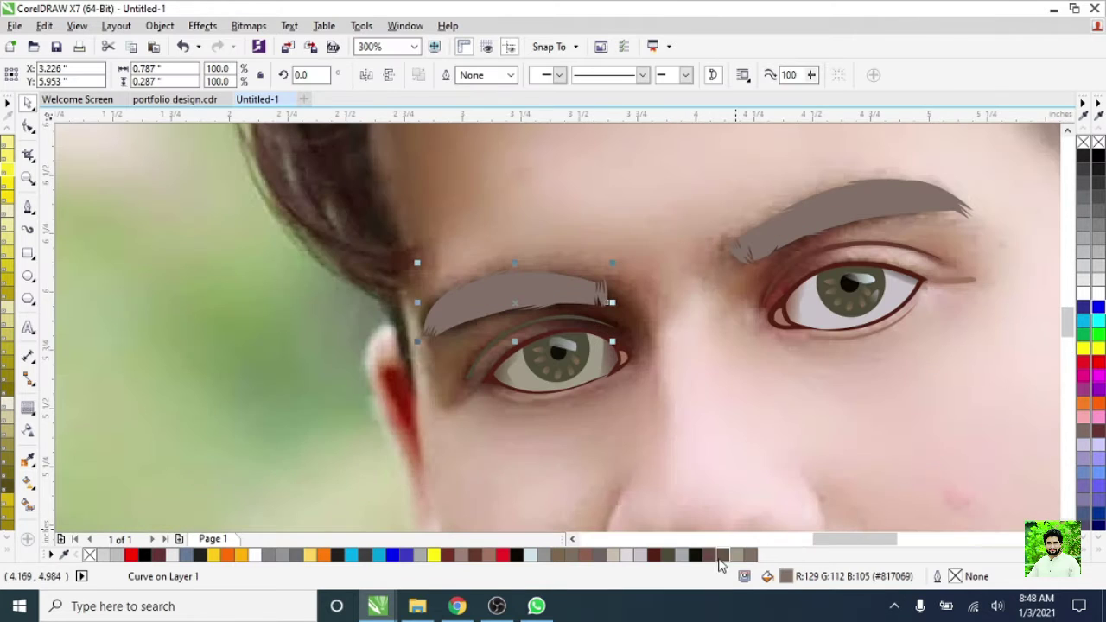
- Darken the eyebrow fill to brown R94 G82 B77 in Edit Fill
{"action": "double_click", "coordinate": [785, 576]}
{"action": "left_click", "coordinate": [620, 374]}
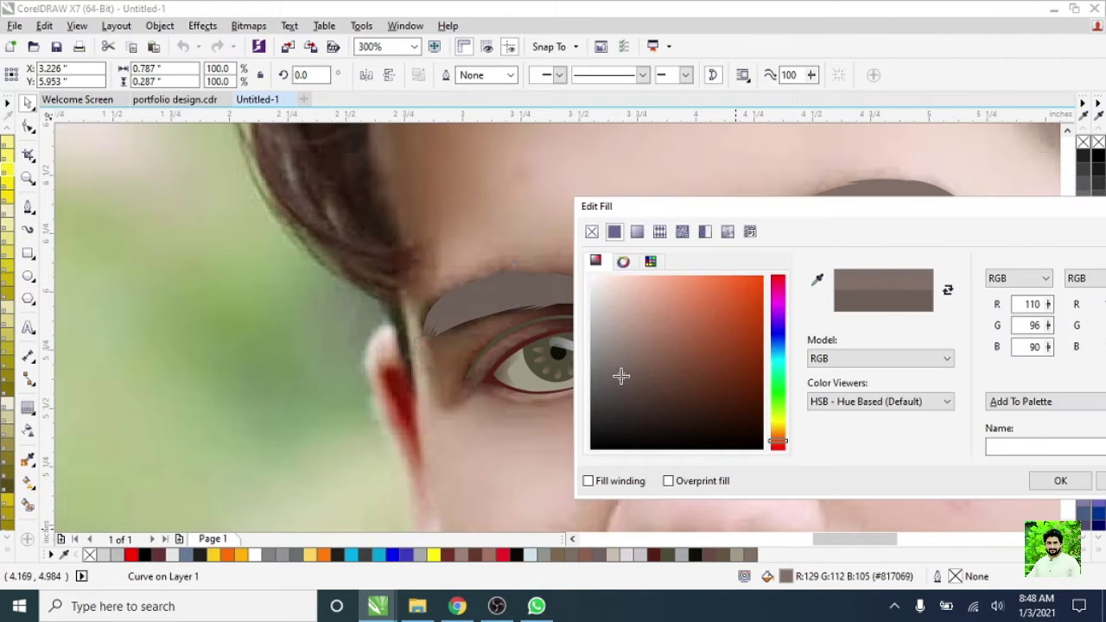
{"action": "left_click", "coordinate": [1062, 486]}
- Move the traced eyes and eyebrows off the photo to the right
{"action": "scroll", "coordinate": [769, 227], "scroll_direction": "down", "scroll_amount": 2}
{"action": "key", "text": "space"}
{"action": "scroll", "coordinate": [519, 329], "scroll_direction": "down", "scroll_amount": 1}
{"action": "left_click_drag", "start_coordinate": [347, 310], "coordinate": [602, 324]}
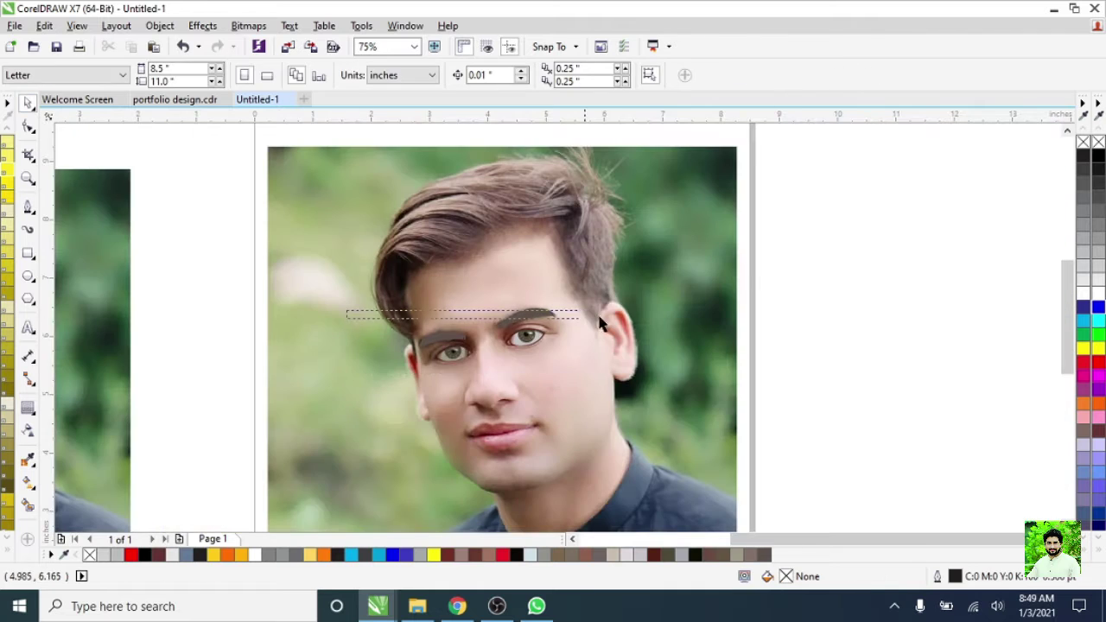
{"action": "left_click_drag", "start_coordinate": [526, 336], "coordinate": [900, 311]}
{"action": "scroll", "coordinate": [864, 319], "scroll_direction": "up", "scroll_amount": 2}
{"action": "scroll", "coordinate": [525, 213], "scroll_direction": "down", "scroll_amount": 1}
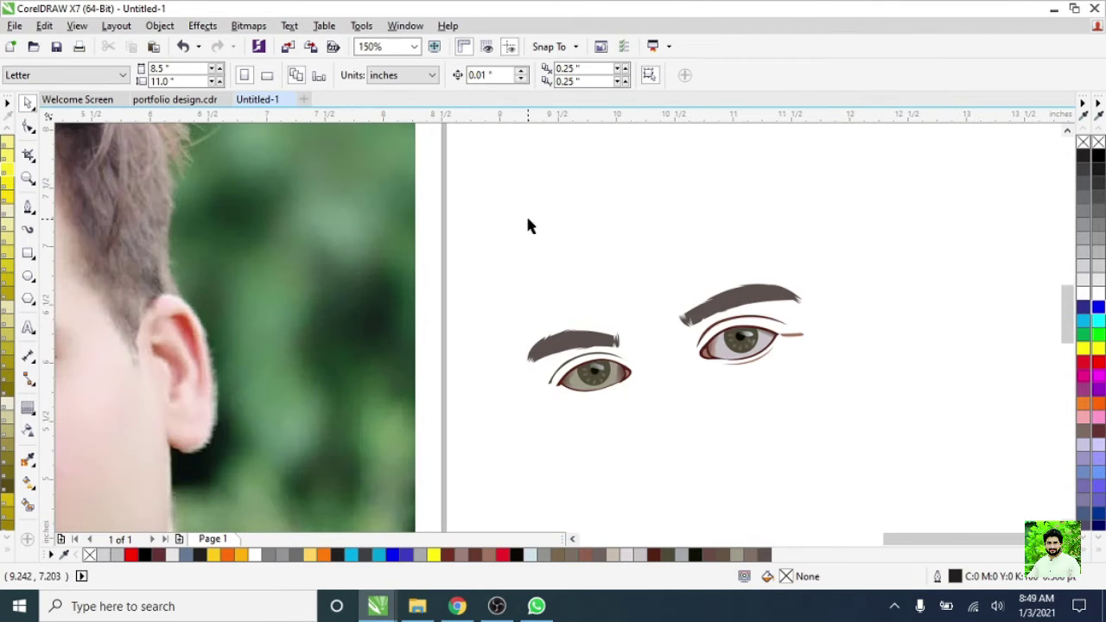
- Briefly switch to the Color Eyedropper, then return to the Pick tool
{"action": "key", "text": "shift+F2"}
{"action": "key", "text": "i"}
{"action": "scroll", "coordinate": [533, 358], "scroll_direction": "up", "scroll_amount": 2}
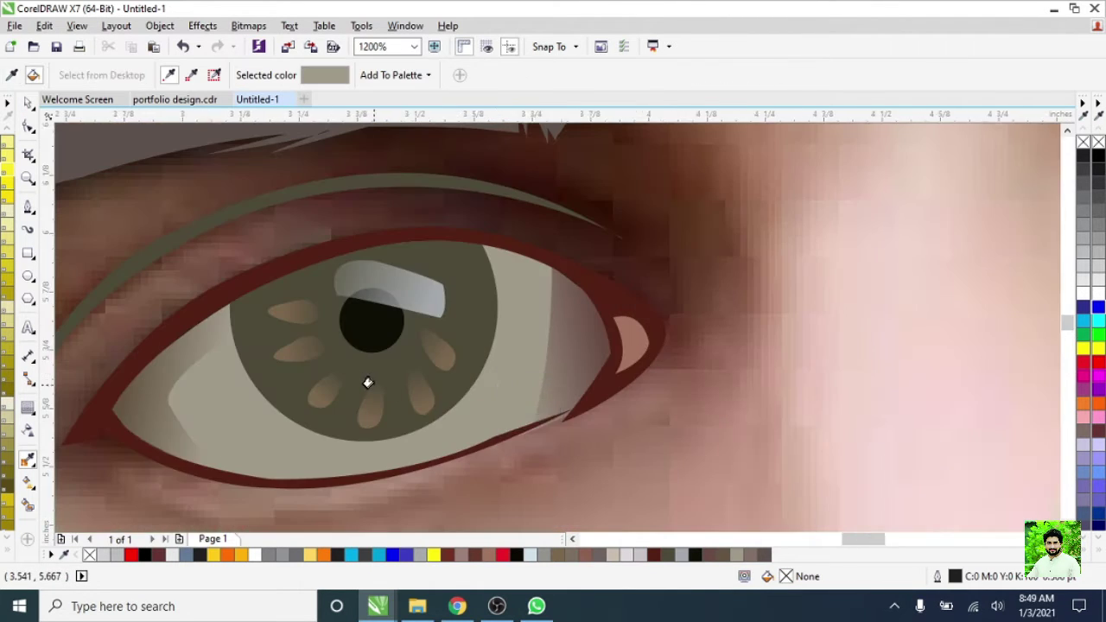
{"action": "scroll", "coordinate": [564, 354], "scroll_direction": "down", "scroll_amount": 1}
{"action": "scroll", "coordinate": [564, 354], "scroll_direction": "down", "scroll_amount": 3}
{"action": "scroll", "coordinate": [627, 370], "scroll_direction": "up", "scroll_amount": 3}
{"action": "scroll", "coordinate": [613, 370], "scroll_direction": "down", "scroll_amount": 2}
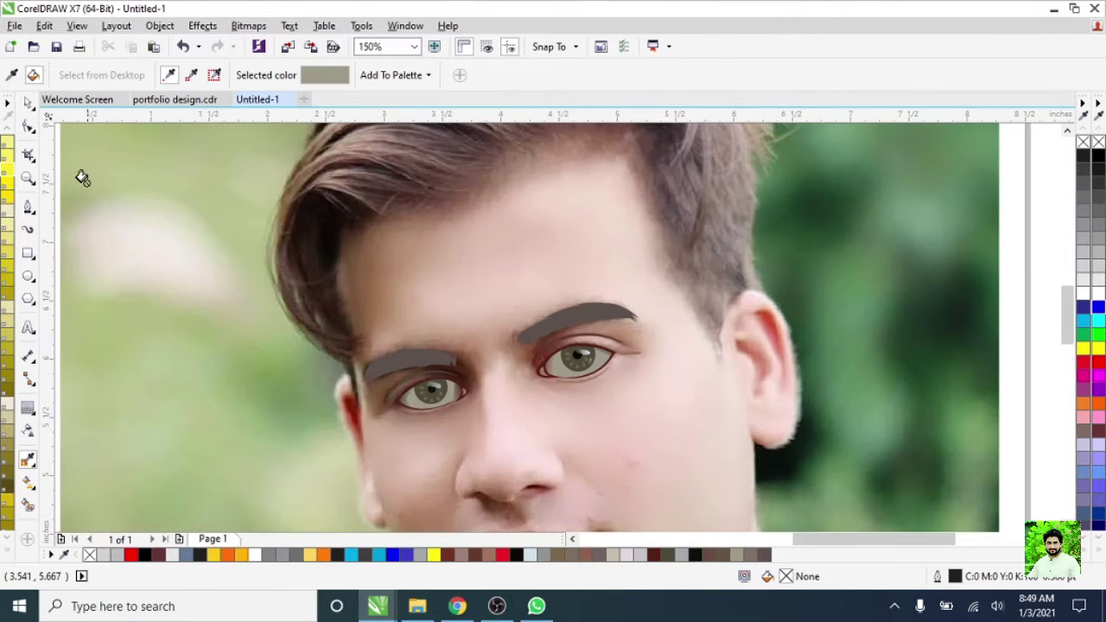
{"action": "key", "text": "space"}
{"action": "scroll", "coordinate": [476, 361], "scroll_direction": "down", "scroll_amount": 1}
{"action": "key", "text": "F5"}
{"action": "scroll", "coordinate": [489, 365], "scroll_direction": "up", "scroll_amount": 1}
- Trace the right nostril as a closed curve
{"action": "scroll", "coordinate": [461, 424], "scroll_direction": "down", "scroll_amount": 1}
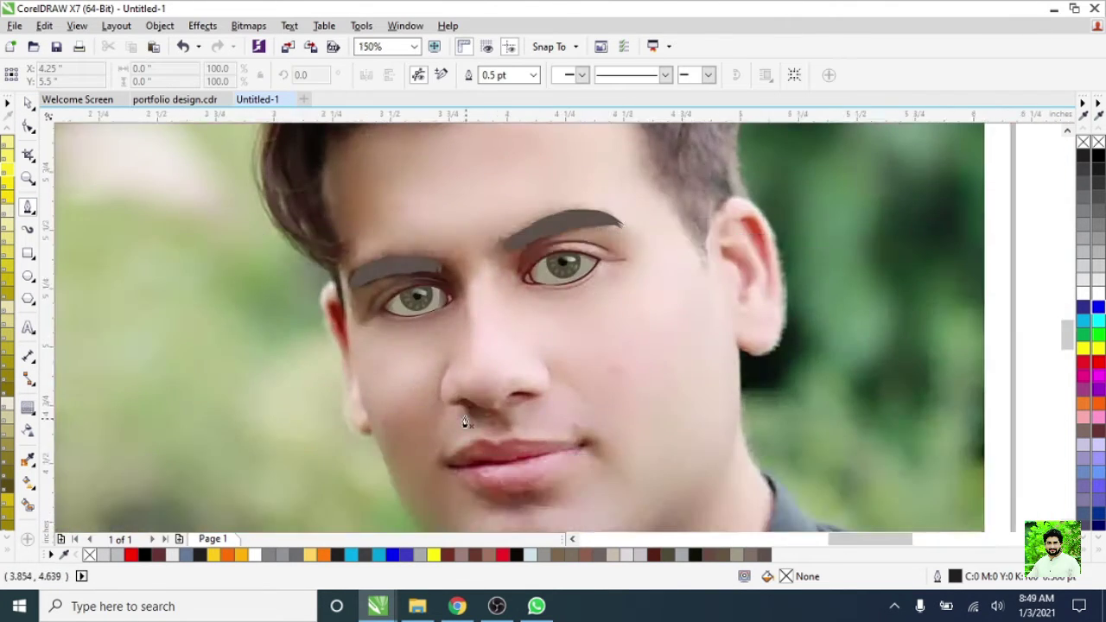
{"action": "scroll", "coordinate": [732, 326], "scroll_direction": "up", "scroll_amount": 3}
{"action": "left_click_drag", "start_coordinate": [641, 321], "coordinate": [714, 325]}
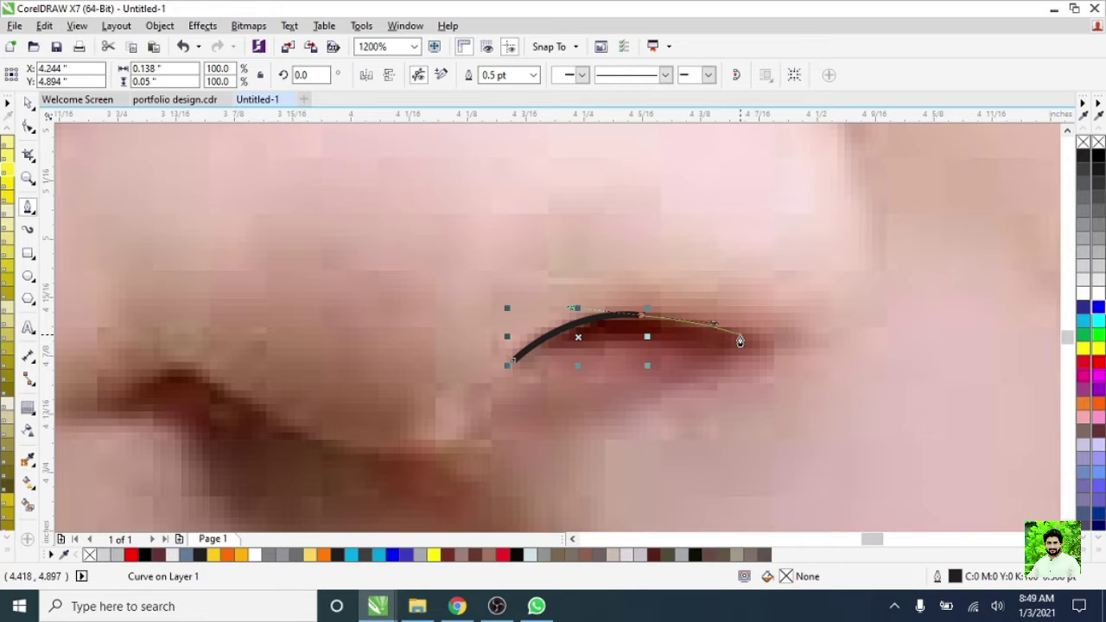
{"action": "left_click", "coordinate": [515, 366]}
{"action": "scroll", "coordinate": [410, 419], "scroll_direction": "down", "scroll_amount": 1}
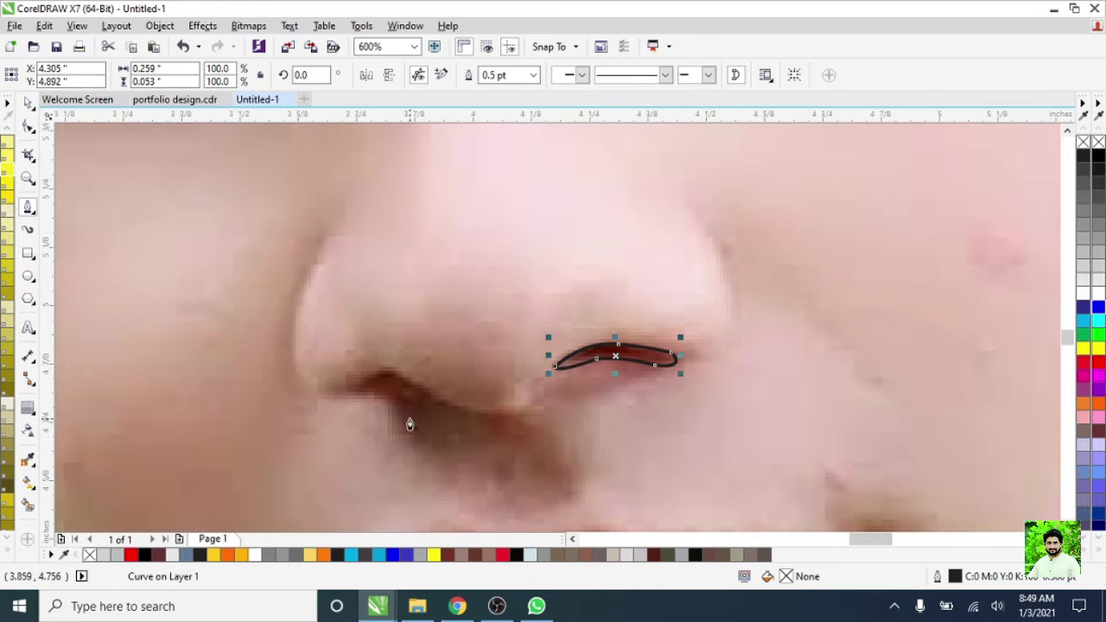
{"action": "scroll", "coordinate": [345, 362], "scroll_direction": "up", "scroll_amount": 1}
- Trace the left nostril as a closed curve bending under the nostril
{"action": "mouse_move", "coordinate": [298, 373]}
{"action": "left_mouse_down"}
{"action": "mouse_move", "coordinate": [348, 352]}
{"action": "mouse_move", "coordinate": [489, 398]}
{"action": "left_mouse_up"}
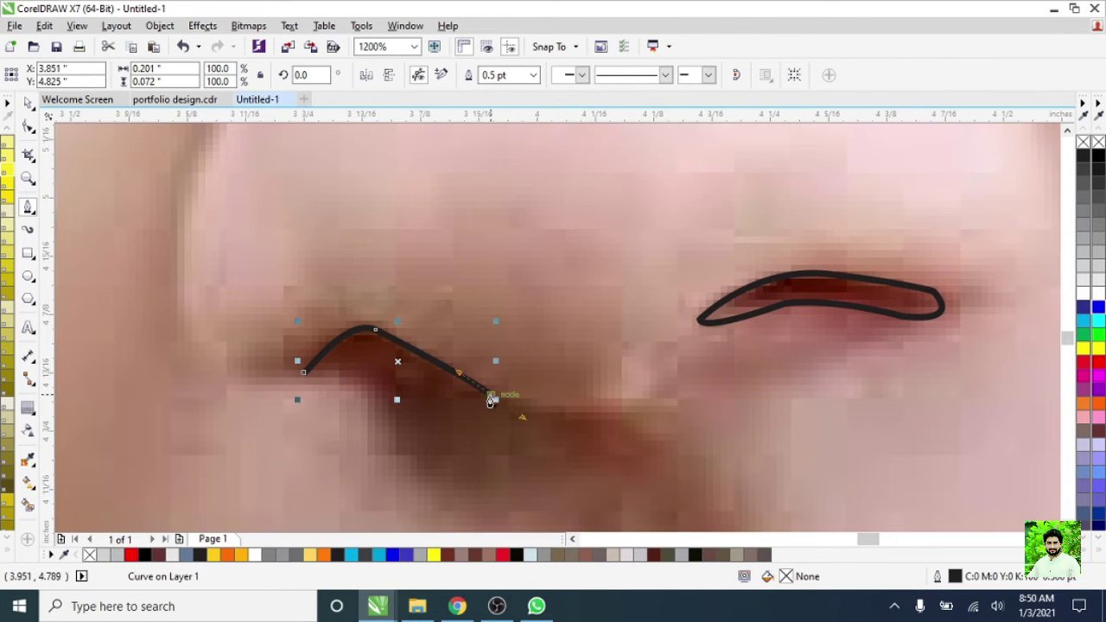
{"action": "scroll", "coordinate": [489, 397], "scroll_direction": "down", "scroll_amount": 1}
{"action": "scroll", "coordinate": [483, 408], "scroll_direction": "up", "scroll_amount": 1}
{"action": "left_click", "coordinate": [486, 404]}
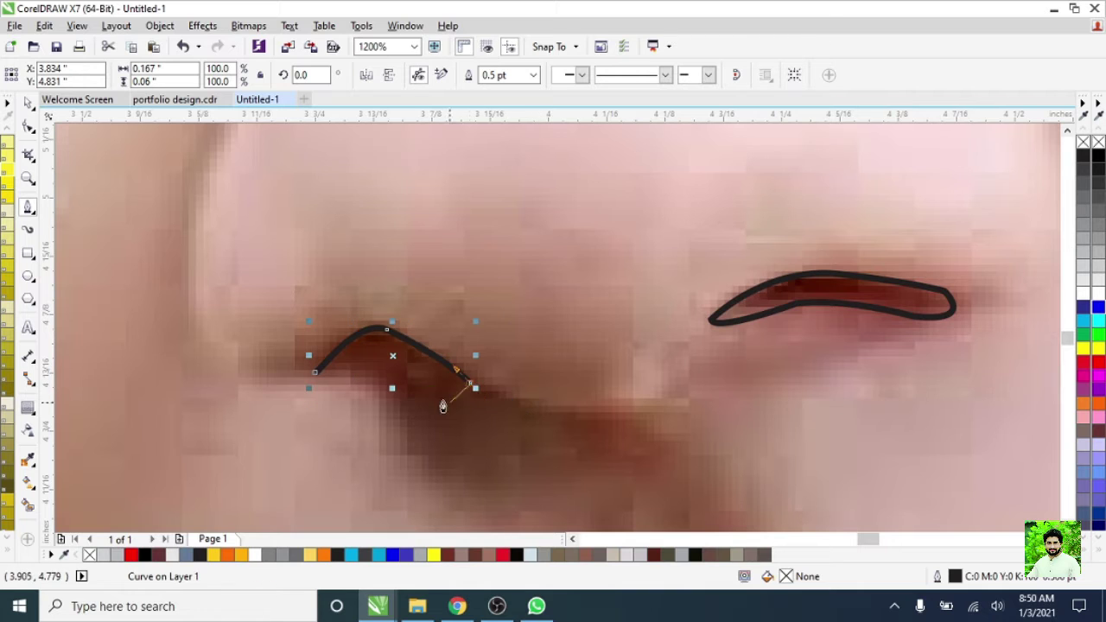
{"action": "scroll", "coordinate": [484, 397], "scroll_direction": "down", "scroll_amount": 1}
{"action": "scroll", "coordinate": [484, 397], "scroll_direction": "up", "scroll_amount": 1}
{"action": "scroll", "coordinate": [523, 400], "scroll_direction": "up", "scroll_amount": 1}
{"action": "left_click_drag", "start_coordinate": [542, 347], "coordinate": [386, 310]}
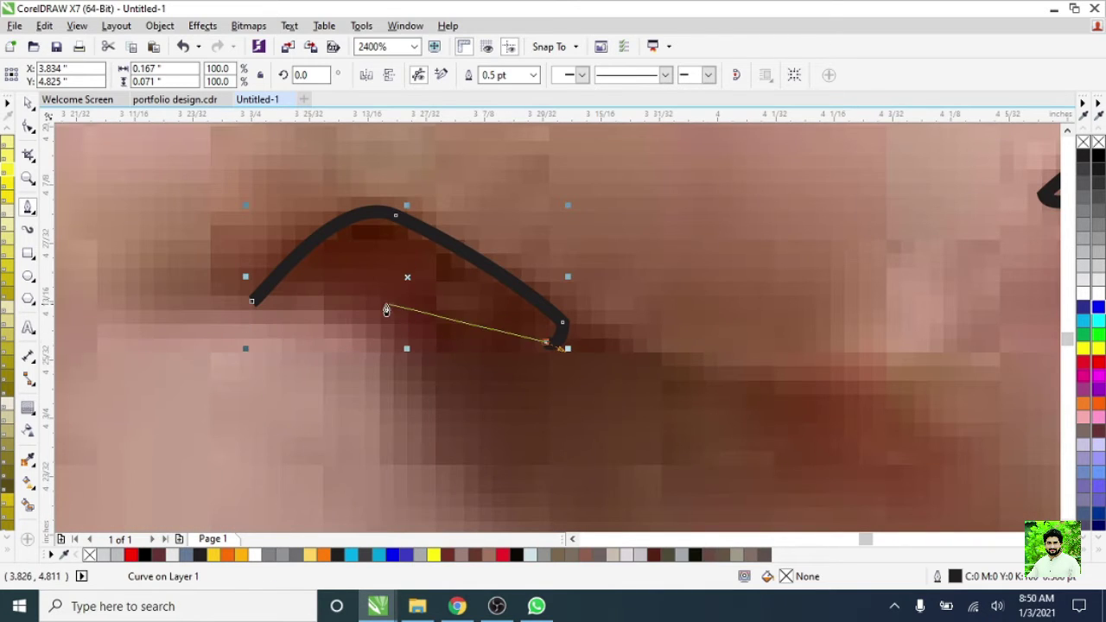
{"action": "left_click_drag", "start_coordinate": [326, 273], "coordinate": [325, 274]}
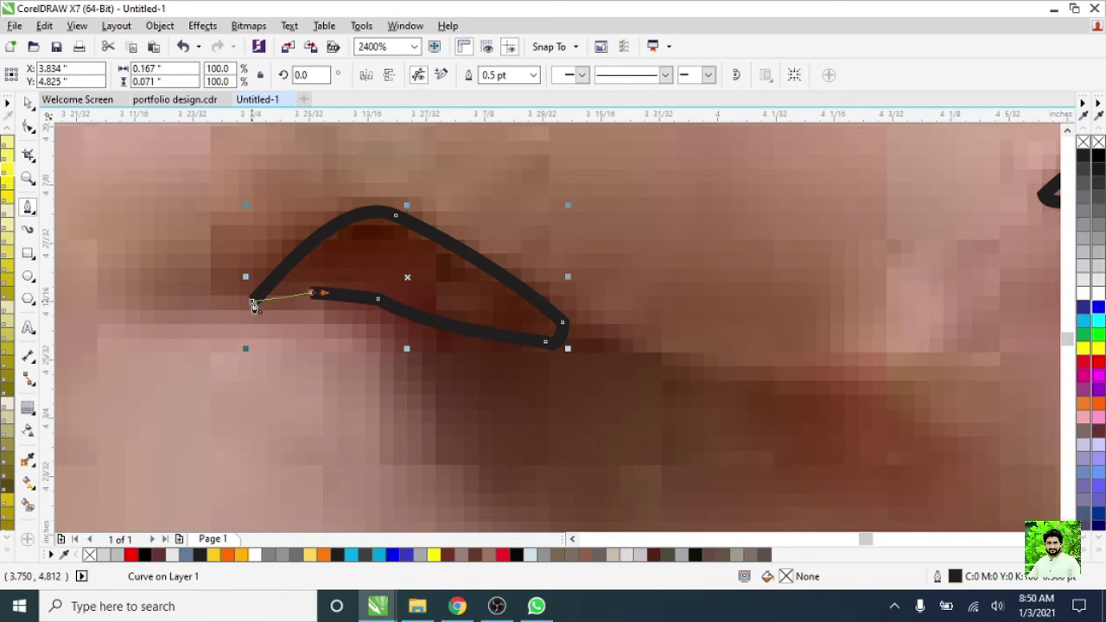
{"action": "left_click", "coordinate": [253, 305]}
{"action": "scroll", "coordinate": [403, 354], "scroll_direction": "down", "scroll_amount": 2}
{"action": "scroll", "coordinate": [662, 256], "scroll_direction": "up", "scroll_amount": 1}
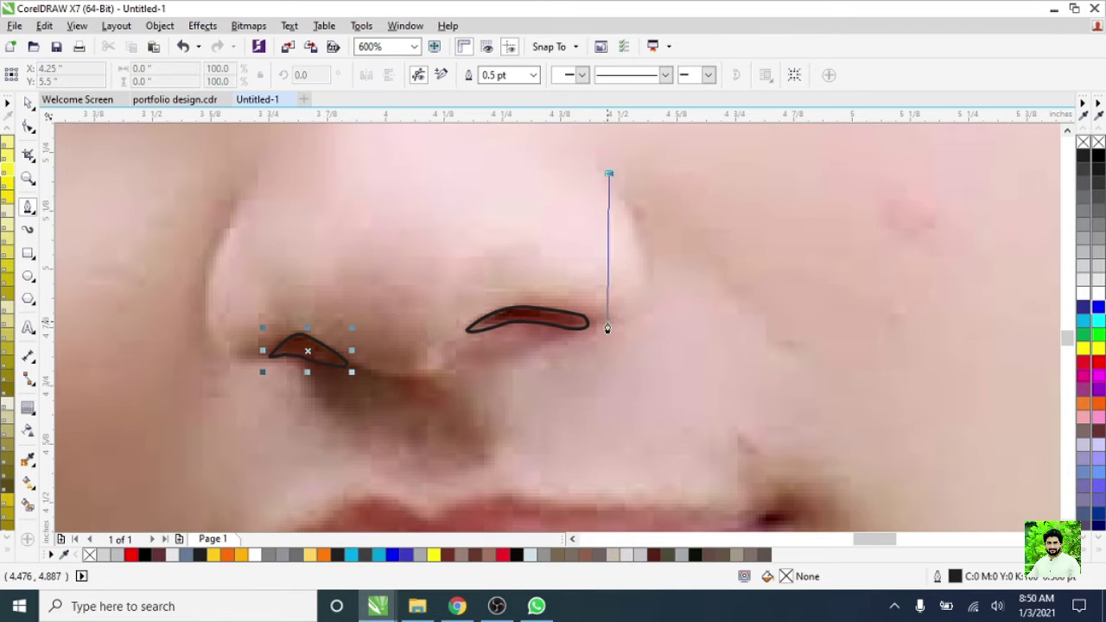
- Draw curves along the right and left sides of the nose
{"action": "double_click", "coordinate": [607, 322]}
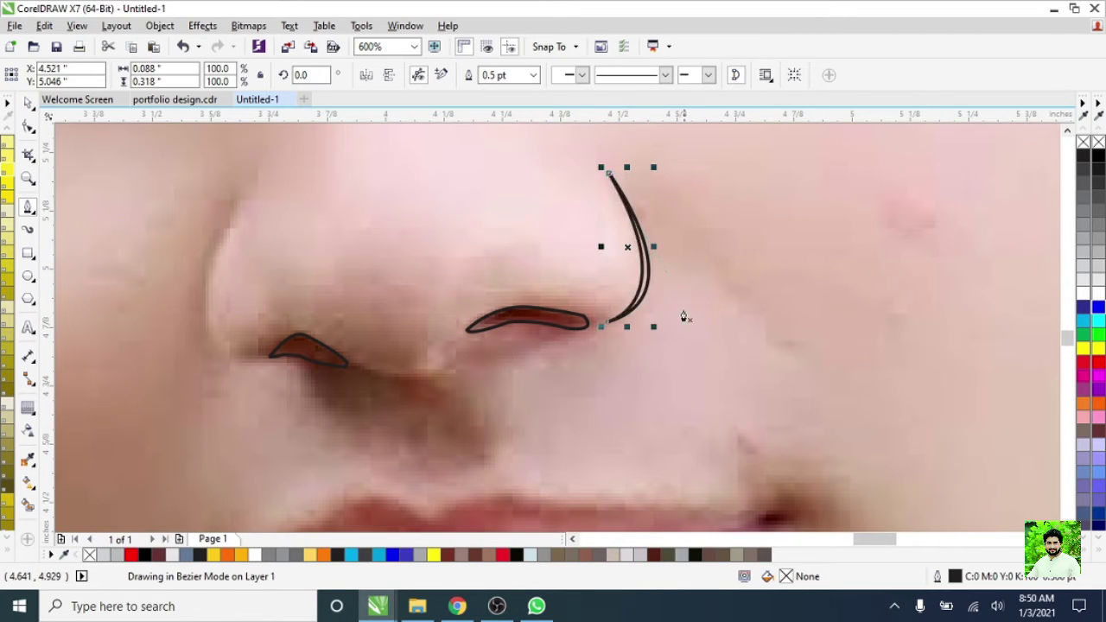
{"action": "scroll", "coordinate": [536, 311], "scroll_direction": "left", "scroll_amount": 2}
{"action": "left_click", "coordinate": [447, 231]}
{"action": "double_click", "coordinate": [463, 374]}
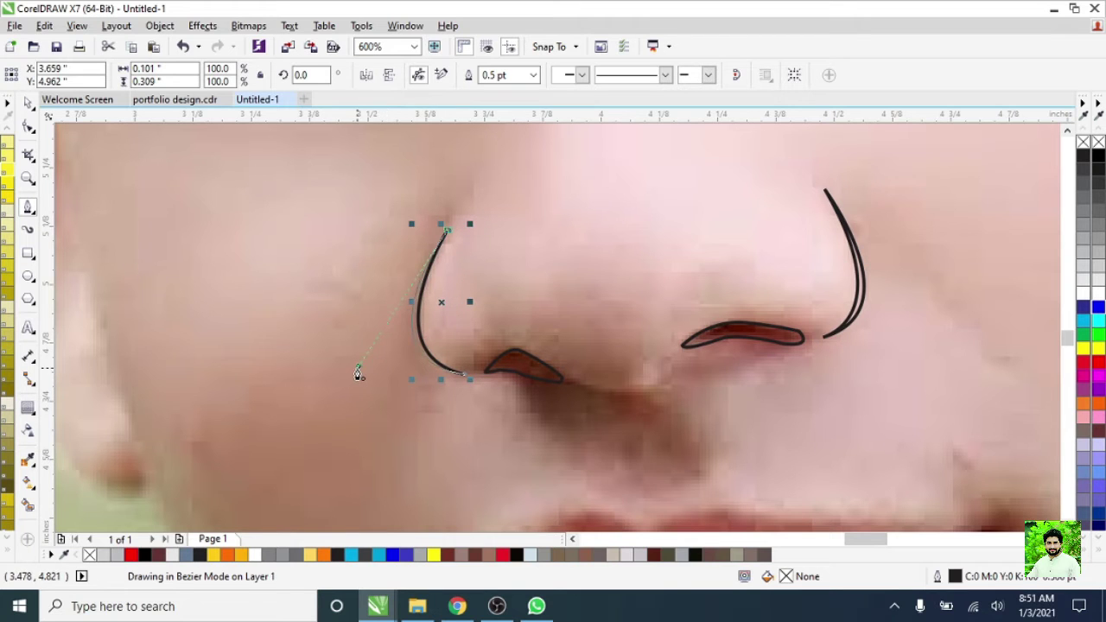
- Select all the traced face pieces and move them beside the page
{"action": "scroll", "coordinate": [359, 373], "scroll_direction": "down", "scroll_amount": 2}
{"action": "key", "text": "space"}
{"action": "left_click_drag", "start_coordinate": [334, 264], "coordinate": [678, 466]}
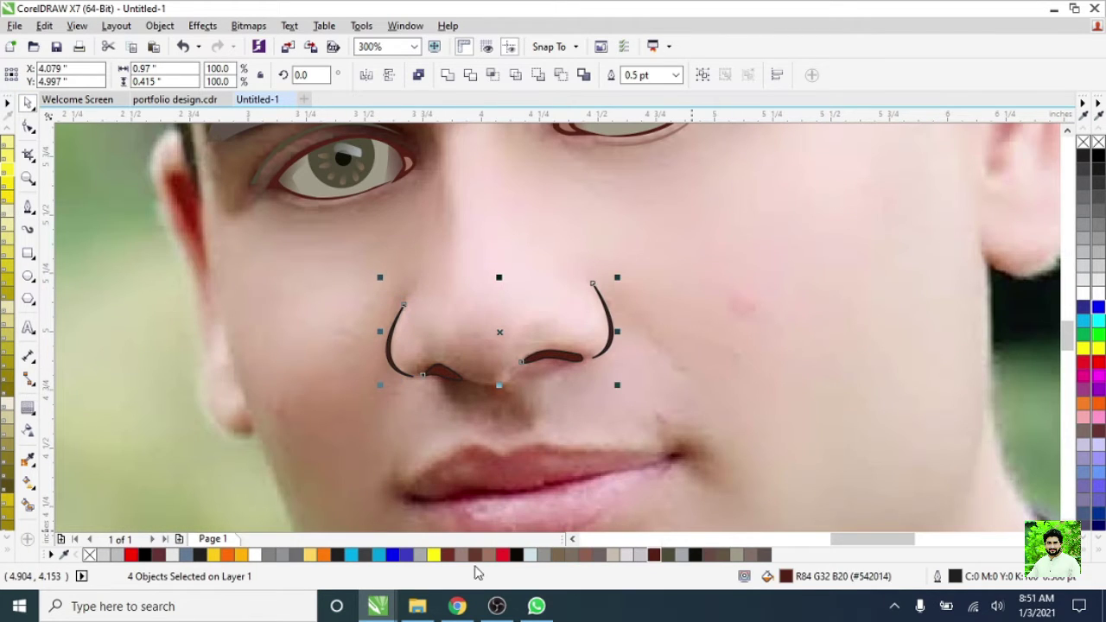
{"action": "scroll", "coordinate": [478, 425], "scroll_direction": "down", "scroll_amount": 1}
{"action": "scroll", "coordinate": [415, 403], "scroll_direction": "down", "scroll_amount": 1}
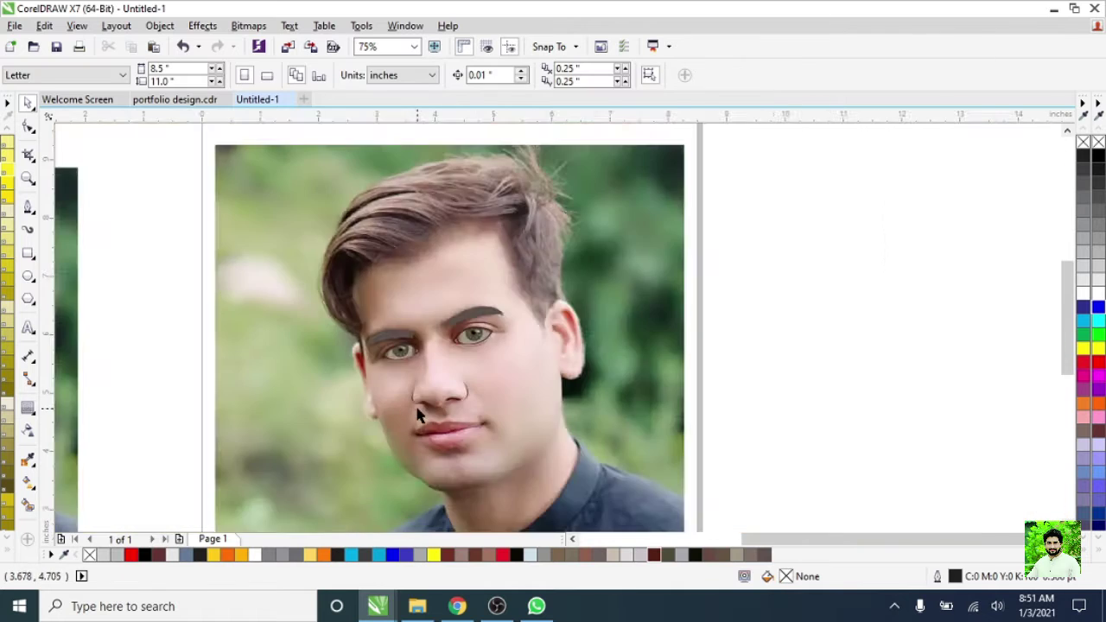
{"action": "left_click_drag", "start_coordinate": [560, 458], "coordinate": [300, 236]}
{"action": "mouse_move", "coordinate": [527, 340]}
{"action": "left_mouse_down"}
{"action": "mouse_move", "coordinate": [807, 379]}
{"action": "mouse_move", "coordinate": [666, 419]}
{"action": "left_mouse_up"}
- Drag the photo over the framed photo so the tracing lines up
{"action": "scroll", "coordinate": [806, 380], "scroll_direction": "down", "scroll_amount": 1}
{"action": "scroll", "coordinate": [666, 420], "scroll_direction": "down", "scroll_amount": 1}
{"action": "mouse_move", "coordinate": [520, 398]}
{"action": "left_mouse_down"}
{"action": "mouse_move", "coordinate": [152, 390]}
{"action": "mouse_move", "coordinate": [673, 393]}
{"action": "left_mouse_up"}
{"action": "scroll", "coordinate": [691, 393], "scroll_direction": "up", "scroll_amount": 1}
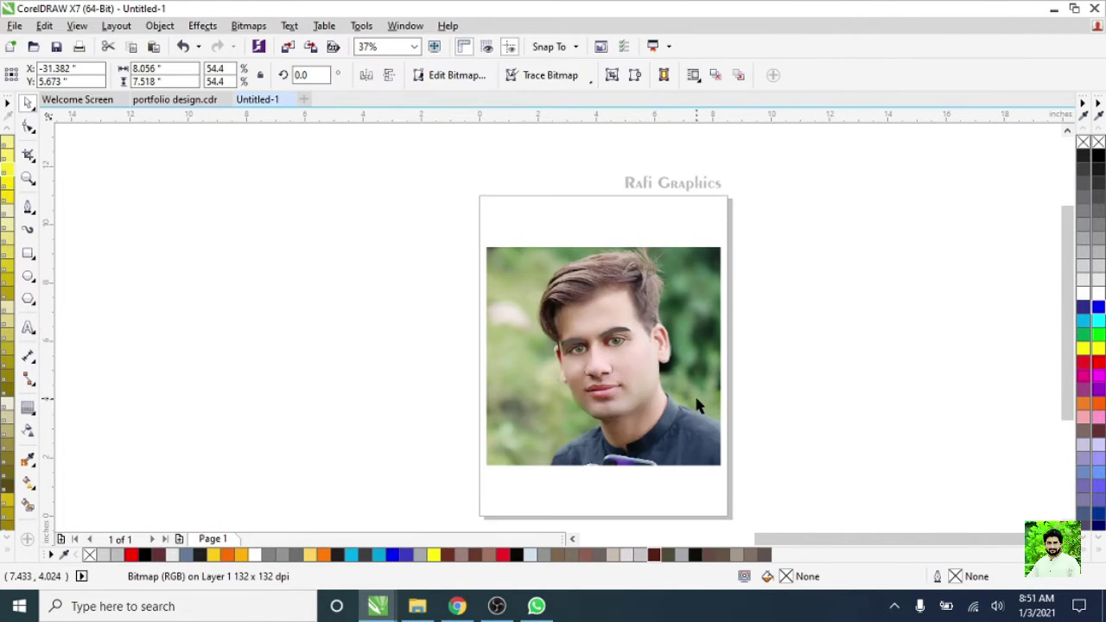
{"action": "scroll", "coordinate": [480, 326], "scroll_direction": "up", "scroll_amount": 1}
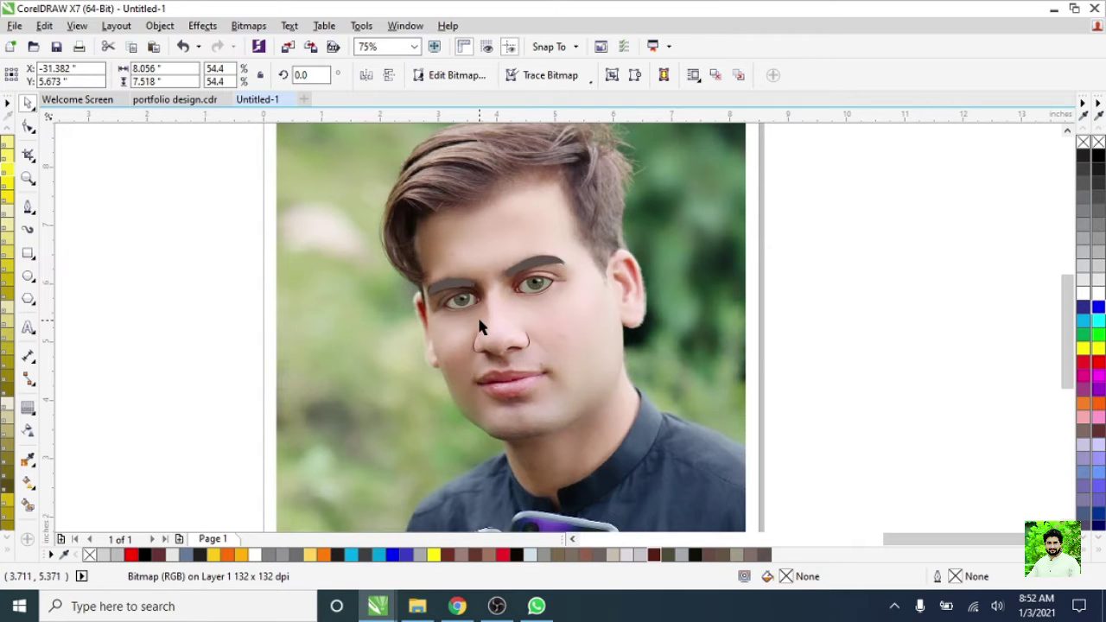
- With the Bezier tool, trace the lip parting from the left corner to a hook at the right corner
{"action": "scroll", "coordinate": [515, 462], "scroll_direction": "up", "scroll_amount": 4}
{"action": "left_click", "coordinate": [28, 207]}
{"action": "scroll", "coordinate": [375, 399], "scroll_direction": "up", "scroll_amount": 3}
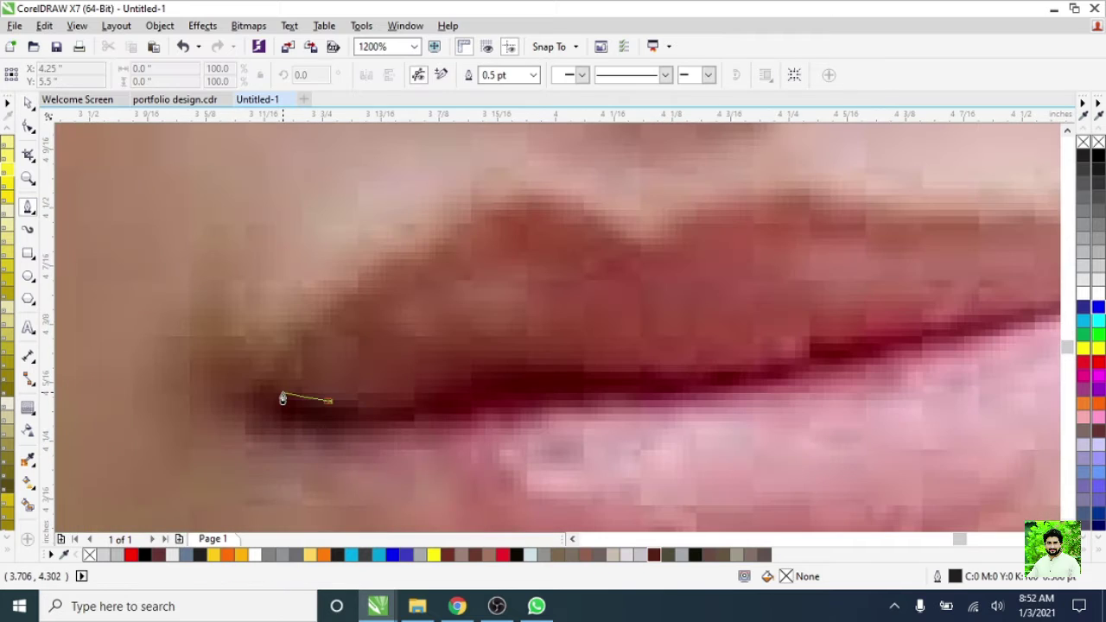
{"action": "left_click_drag", "start_coordinate": [304, 397], "coordinate": [277, 398]}
{"action": "left_click", "coordinate": [276, 436]}
{"action": "left_click_drag", "start_coordinate": [437, 426], "coordinate": [454, 438]}
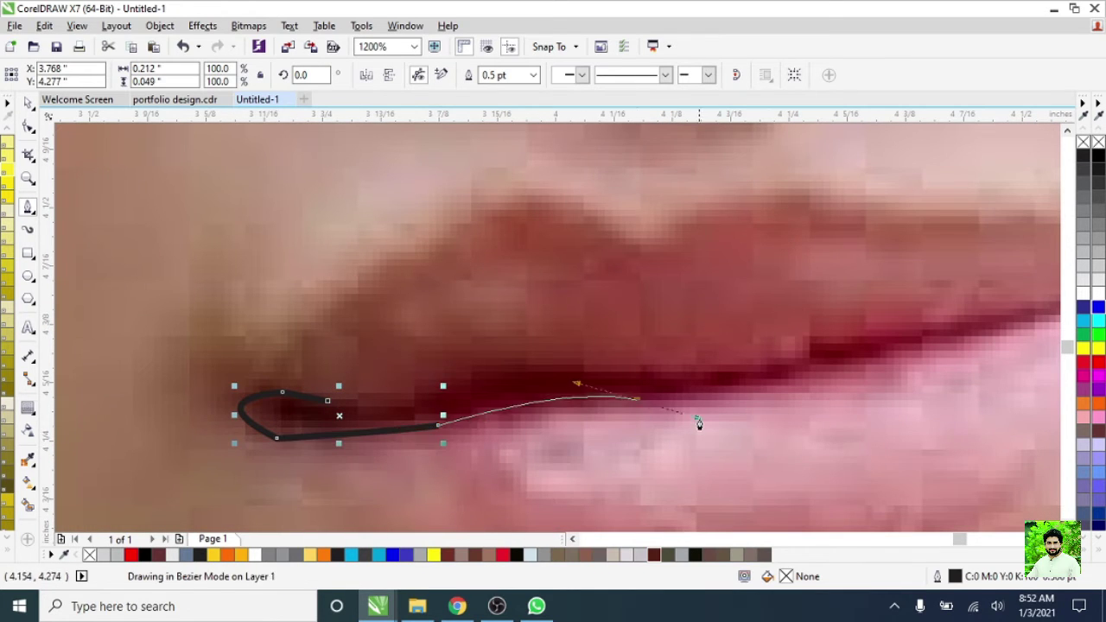
{"action": "left_click_drag", "start_coordinate": [638, 398], "coordinate": [698, 423]}
{"action": "scroll", "coordinate": [697, 423], "scroll_direction": "down", "scroll_amount": 2}
{"action": "scroll", "coordinate": [550, 375], "scroll_direction": "up", "scroll_amount": 3}
{"action": "left_click", "coordinate": [696, 359]}
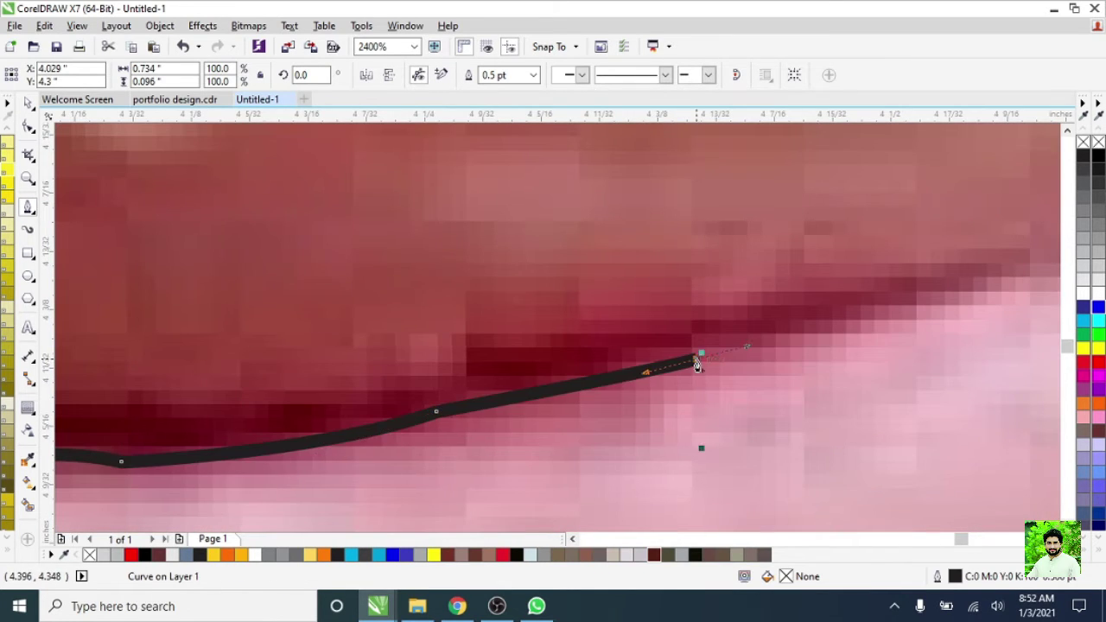
{"action": "left_click", "coordinate": [957, 363]}
{"action": "left_click_drag", "start_coordinate": [627, 392], "coordinate": [631, 391]}
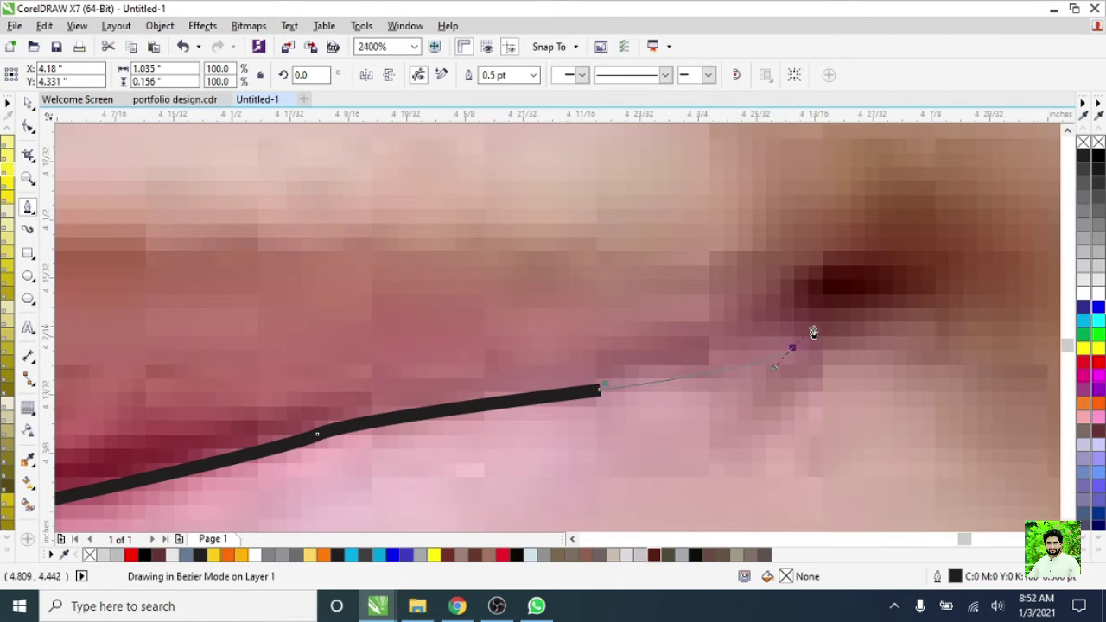
{"action": "scroll", "coordinate": [741, 378], "scroll_direction": "down", "scroll_amount": 1}
{"action": "scroll", "coordinate": [703, 365], "scroll_direction": "up", "scroll_amount": 1}
- Bring the mouth line back along the parting and close it into a thin shape
{"action": "mouse_move", "coordinate": [702, 370]}
{"action": "left_mouse_down"}
{"action": "mouse_move", "coordinate": [686, 321]}
{"action": "mouse_move", "coordinate": [527, 351]}
{"action": "left_mouse_up"}
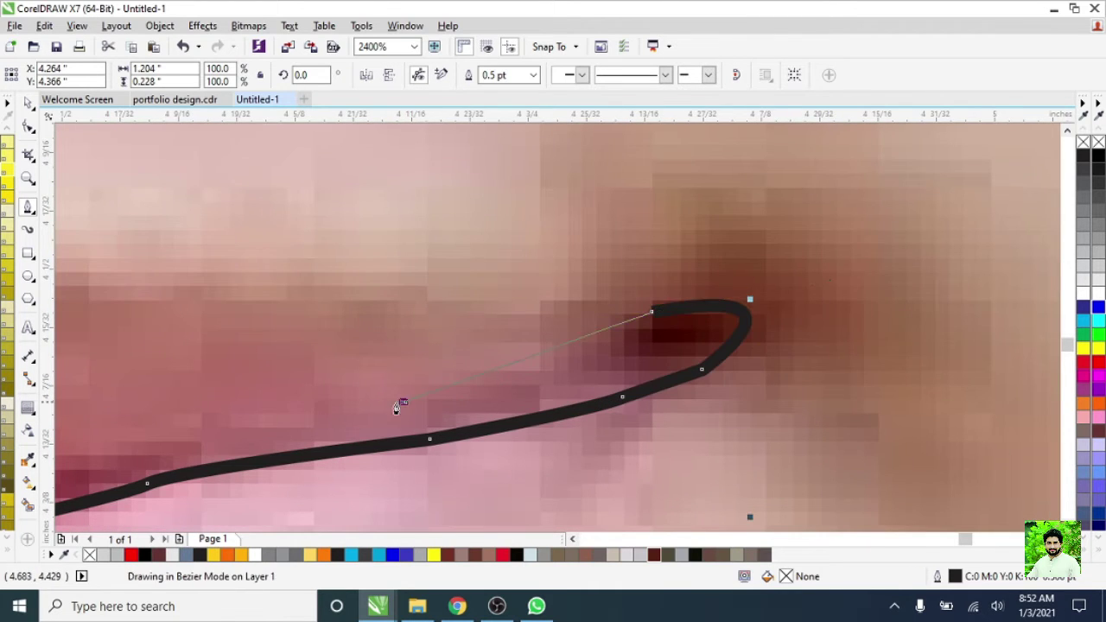
{"action": "left_click_drag", "start_coordinate": [396, 407], "coordinate": [488, 393]}
{"action": "scroll", "coordinate": [467, 404], "scroll_direction": "down", "scroll_amount": 1}
{"action": "left_click", "coordinate": [673, 349]}
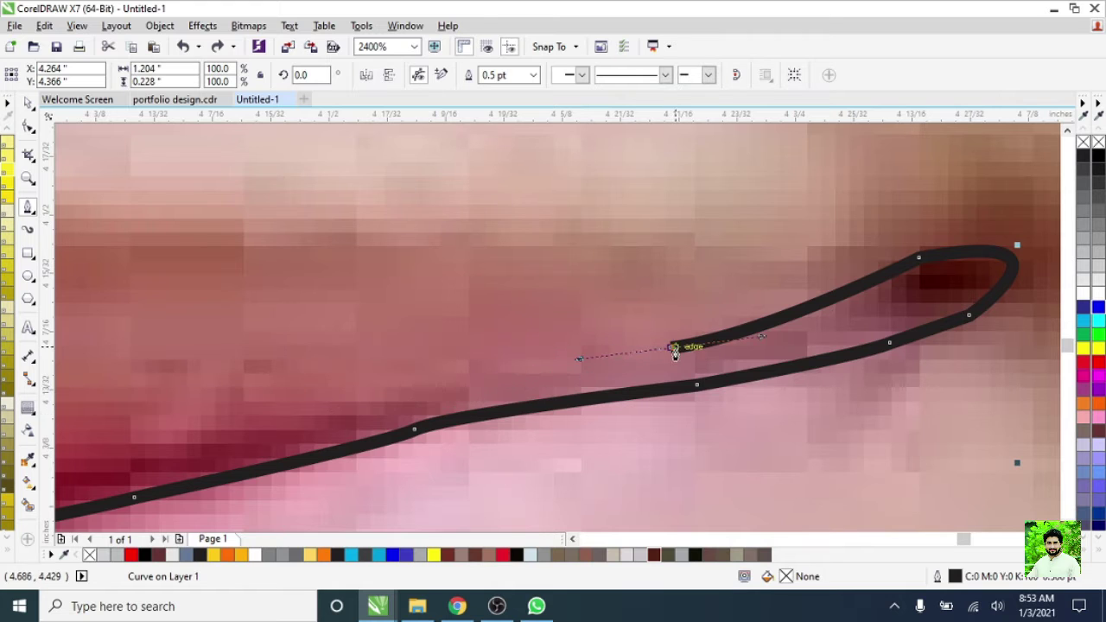
{"action": "left_click", "coordinate": [370, 418]}
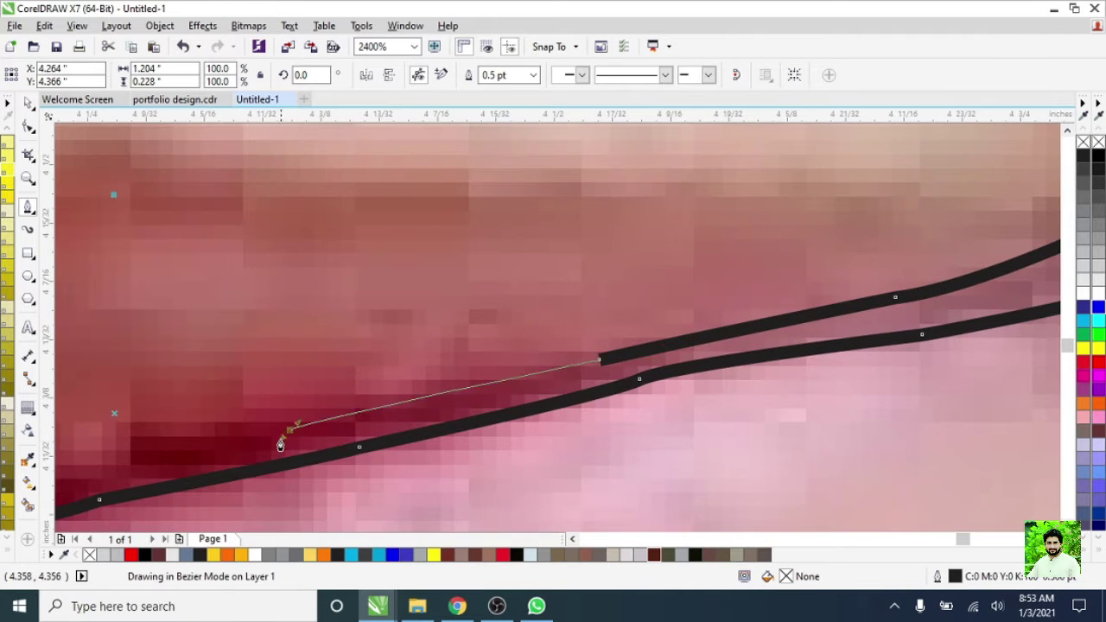
{"action": "scroll", "coordinate": [280, 444], "scroll_direction": "down", "scroll_amount": 2}
{"action": "scroll", "coordinate": [496, 488], "scroll_direction": "up", "scroll_amount": 1}
{"action": "scroll", "coordinate": [325, 435], "scroll_direction": "up", "scroll_amount": 2}
{"action": "left_click", "coordinate": [471, 396]}
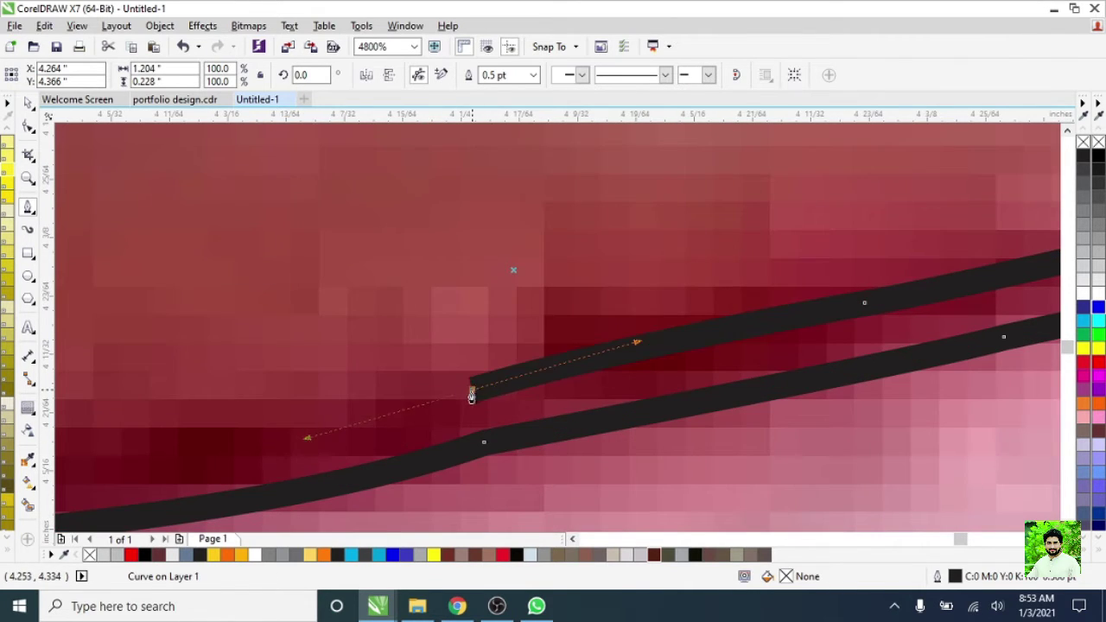
{"action": "scroll", "coordinate": [470, 396], "scroll_direction": "down", "scroll_amount": 1}
{"action": "left_click", "coordinate": [458, 434]}
{"action": "scroll", "coordinate": [345, 431], "scroll_direction": "down", "scroll_amount": 2}
{"action": "scroll", "coordinate": [281, 445], "scroll_direction": "up", "scroll_amount": 1}
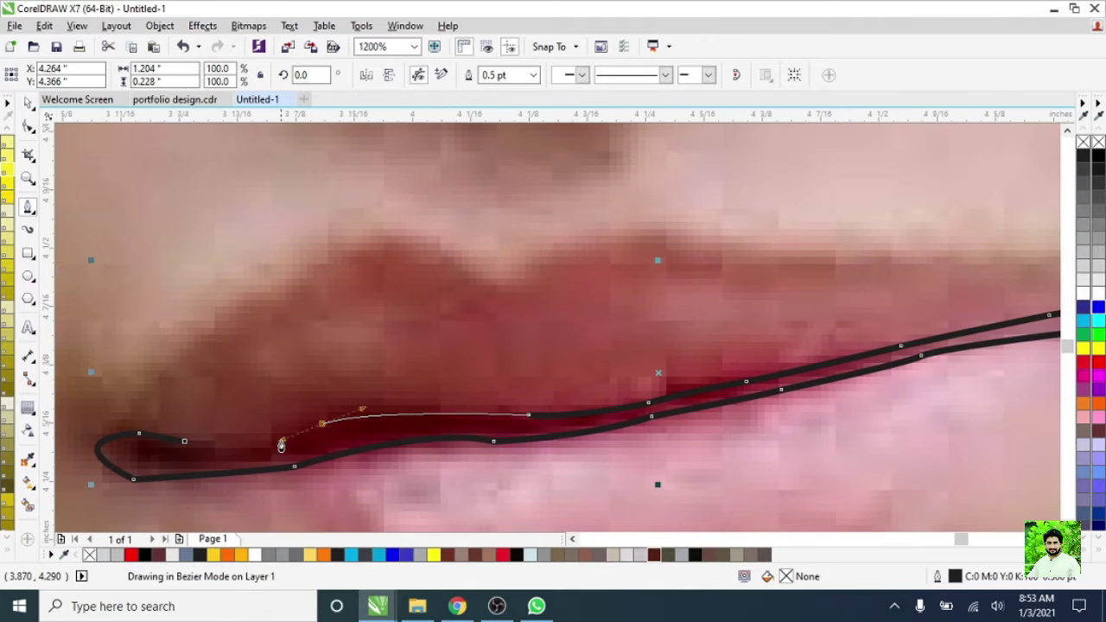
{"action": "left_click", "coordinate": [182, 446]}
{"action": "scroll", "coordinate": [406, 451], "scroll_direction": "down", "scroll_amount": 2}
{"action": "key", "text": "space"}
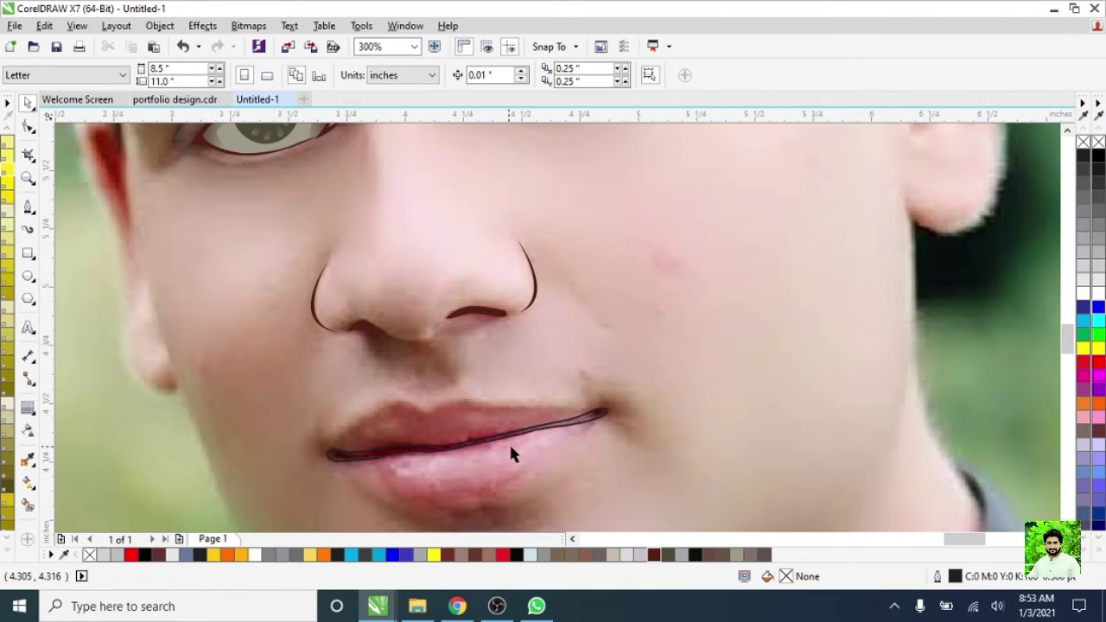
- Adjust the mouth-line shape's corner nodes with the Shape tool (F10), then deselect it
{"action": "scroll", "coordinate": [510, 453], "scroll_direction": "up", "scroll_amount": 2}
{"action": "scroll", "coordinate": [573, 419], "scroll_direction": "up", "scroll_amount": 2}
{"action": "left_click", "coordinate": [577, 409]}
{"action": "key", "text": "F10"}
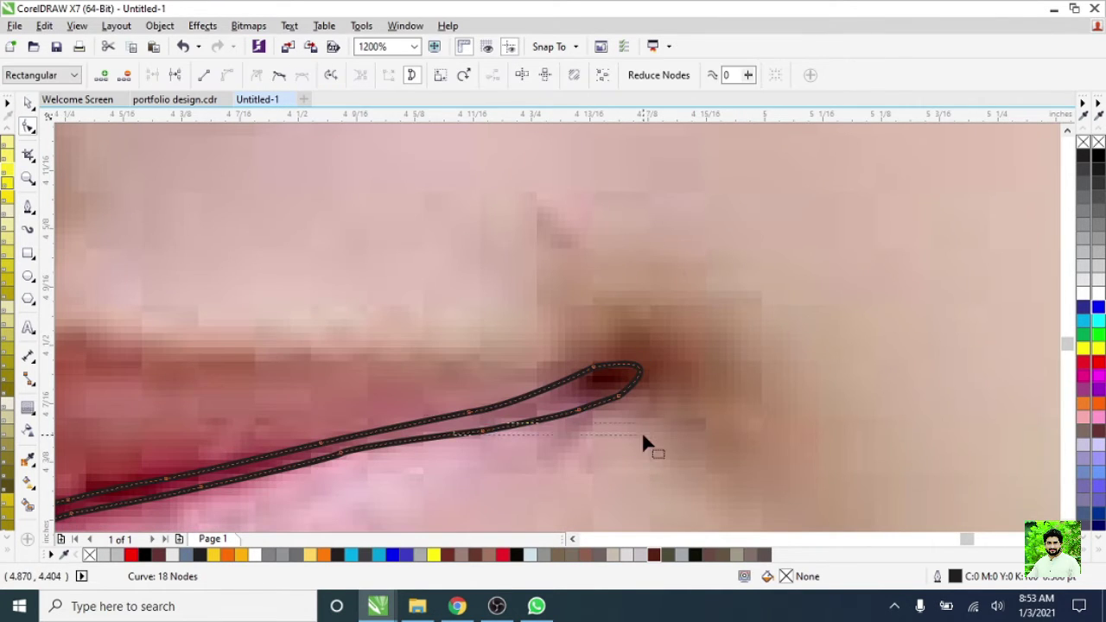
{"action": "left_click_drag", "start_coordinate": [531, 406], "coordinate": [544, 415]}
{"action": "scroll", "coordinate": [544, 423], "scroll_direction": "up", "scroll_amount": 1}
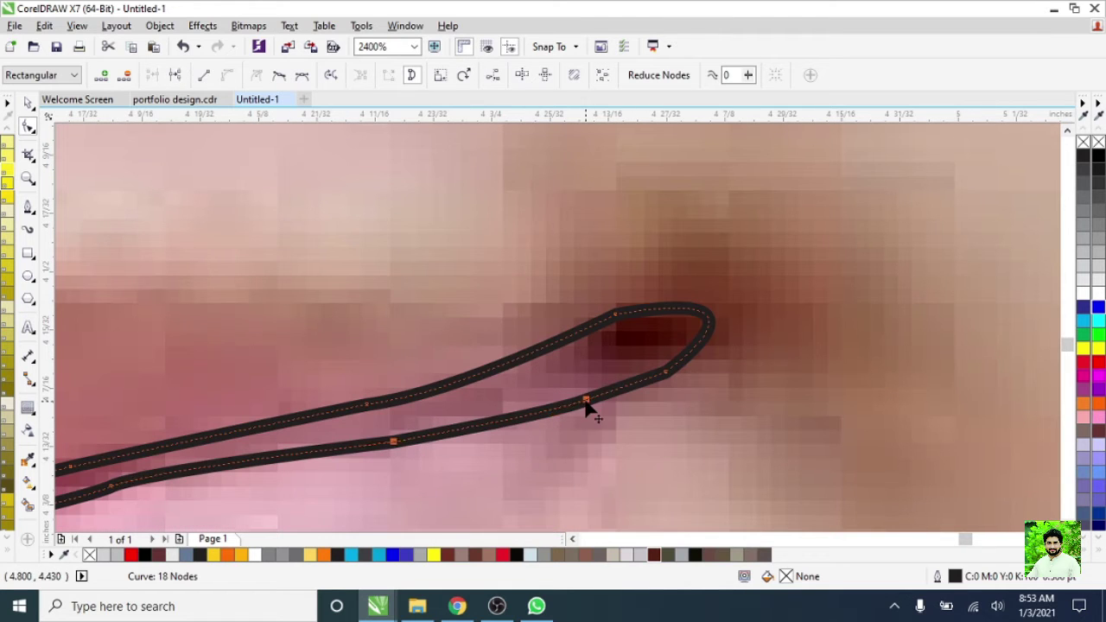
{"action": "left_click", "coordinate": [585, 402]}
{"action": "scroll", "coordinate": [641, 436], "scroll_direction": "down", "scroll_amount": 2}
{"action": "scroll", "coordinate": [406, 432], "scroll_direction": "up", "scroll_amount": 1}
{"action": "scroll", "coordinate": [406, 432], "scroll_direction": "up", "scroll_amount": 1}
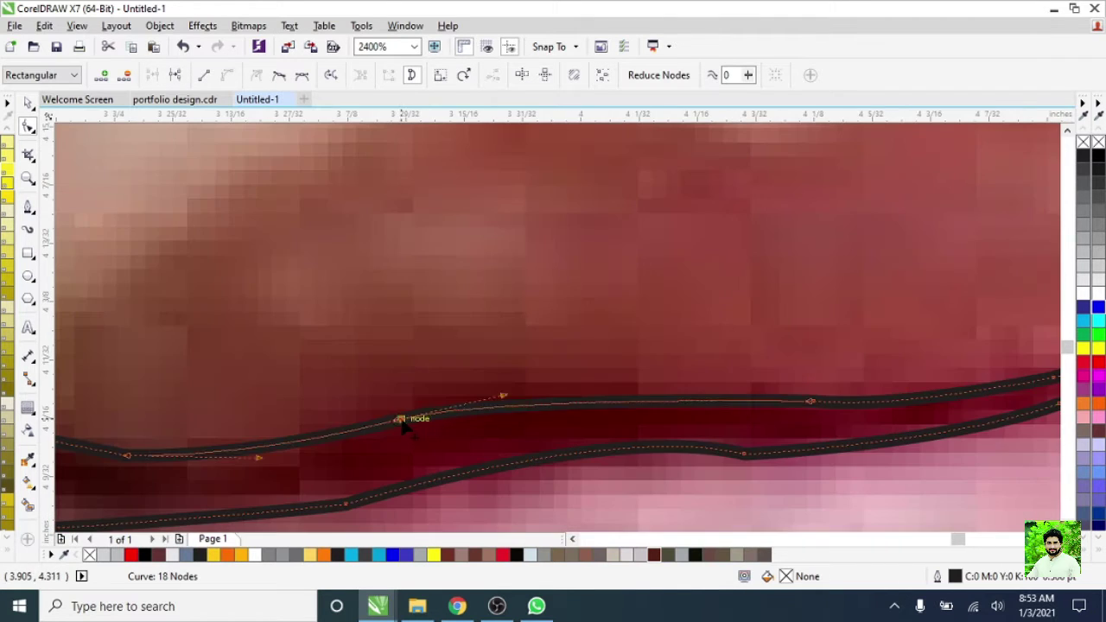
{"action": "scroll", "coordinate": [406, 427], "scroll_direction": "down", "scroll_amount": 2}
{"action": "key", "text": "Escape"}
- Draw a closed Bezier outline around the upper and lower lips
{"action": "left_click", "coordinate": [29, 210]}
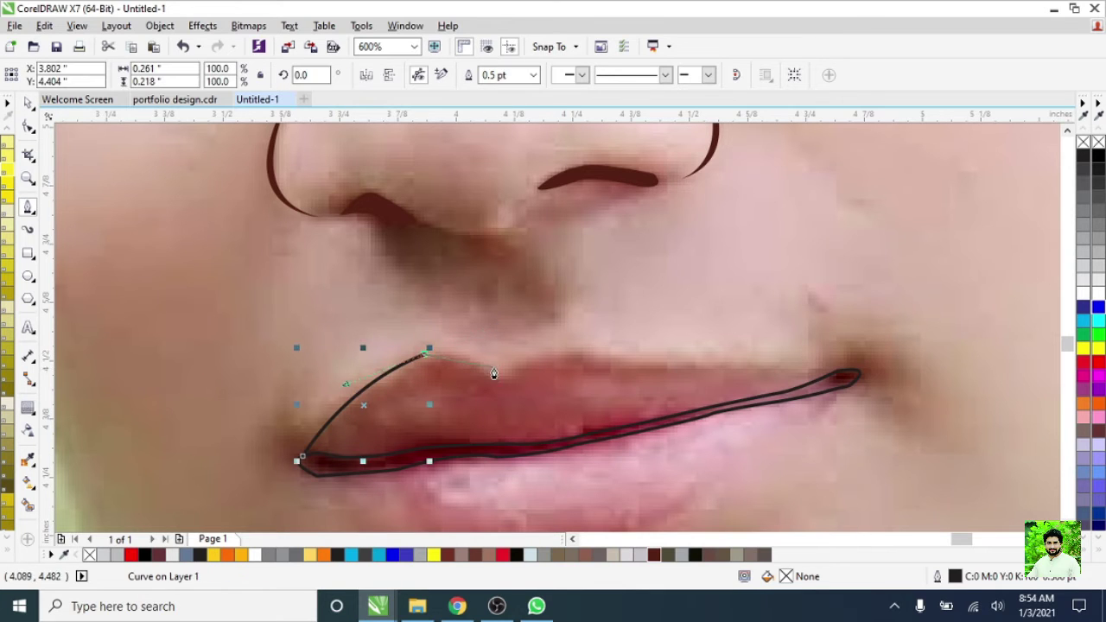
{"action": "left_click_drag", "start_coordinate": [492, 367], "coordinate": [517, 395]}
{"action": "left_click_drag", "start_coordinate": [624, 361], "coordinate": [672, 380]}
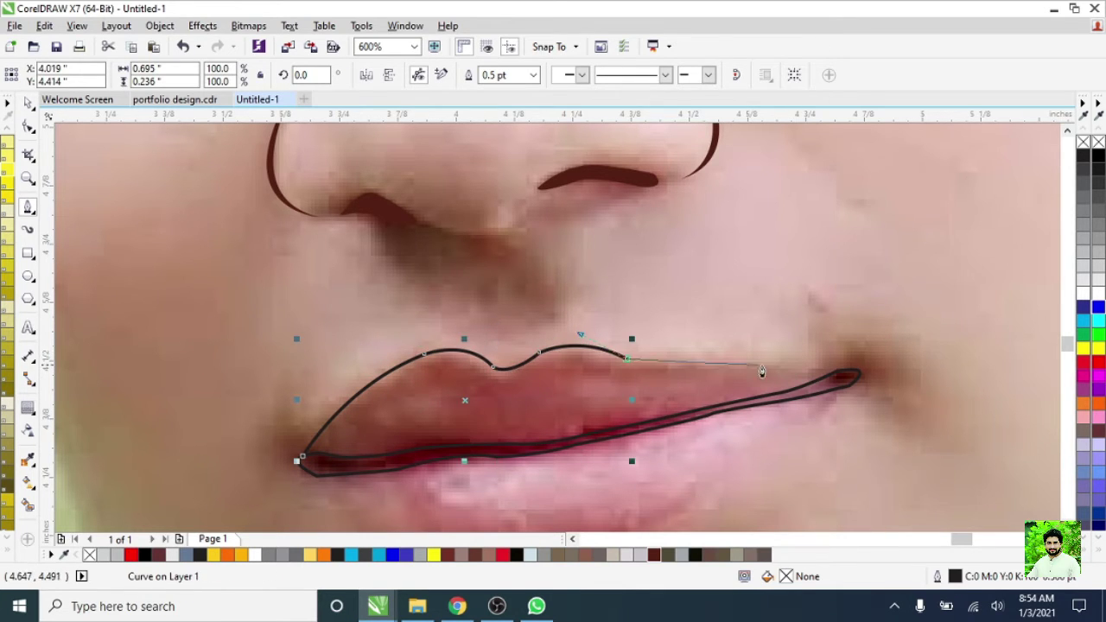
{"action": "left_click_drag", "start_coordinate": [787, 363], "coordinate": [801, 380]}
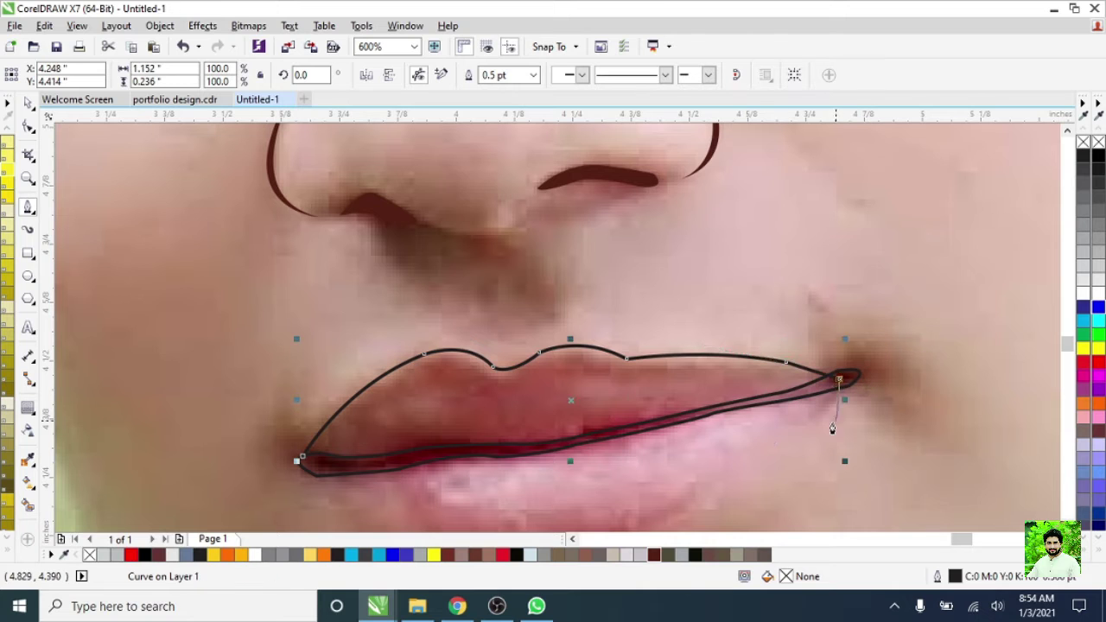
{"action": "left_click_drag", "start_coordinate": [754, 459], "coordinate": [717, 468]}
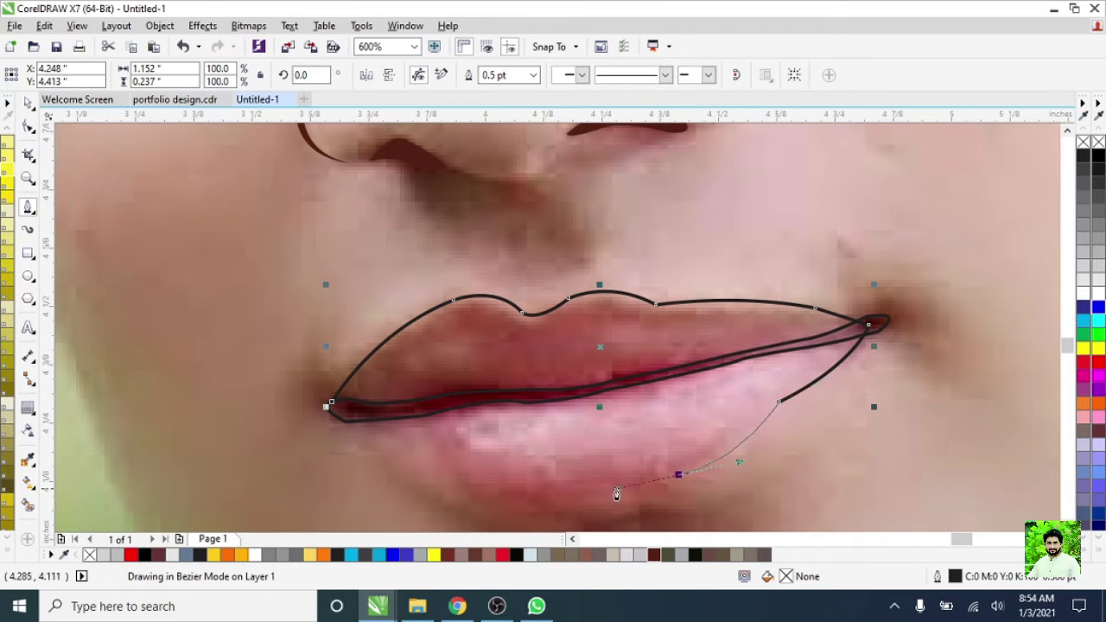
{"action": "left_click_drag", "start_coordinate": [465, 491], "coordinate": [415, 457]}
{"action": "left_click", "coordinate": [330, 404]}
{"action": "scroll", "coordinate": [371, 414], "scroll_direction": "down", "scroll_amount": 2}
{"action": "scroll", "coordinate": [389, 424], "scroll_direction": "up", "scroll_amount": 2}
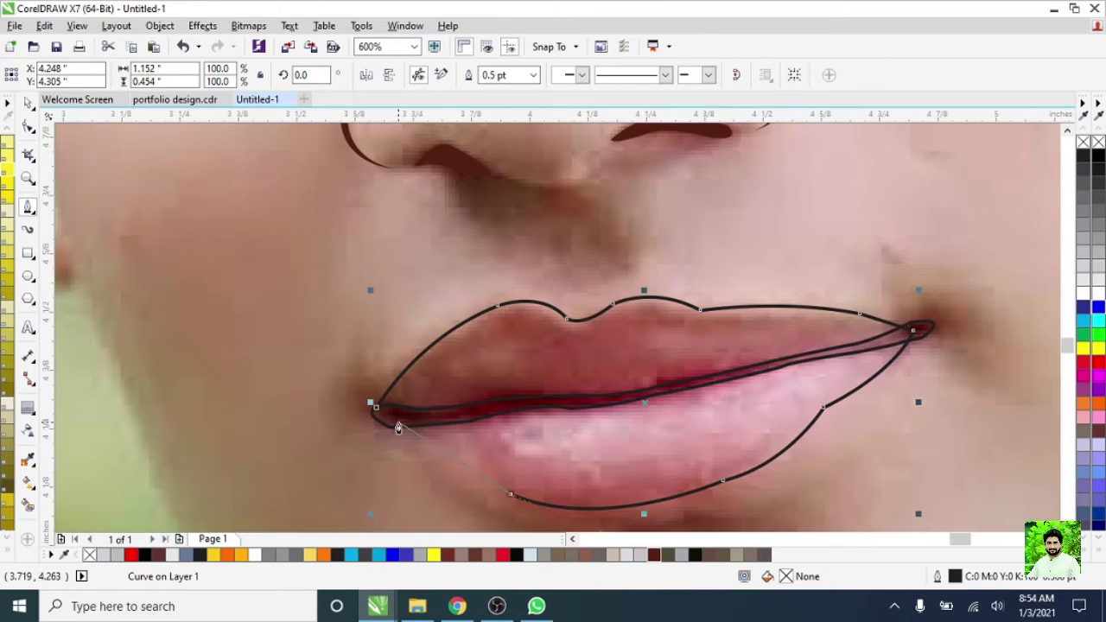
- Reshape the upper lip's dip on the lip outline and delete an unneeded node
{"action": "key", "text": "F10"}
{"action": "scroll", "coordinate": [480, 389], "scroll_direction": "down", "scroll_amount": 1}
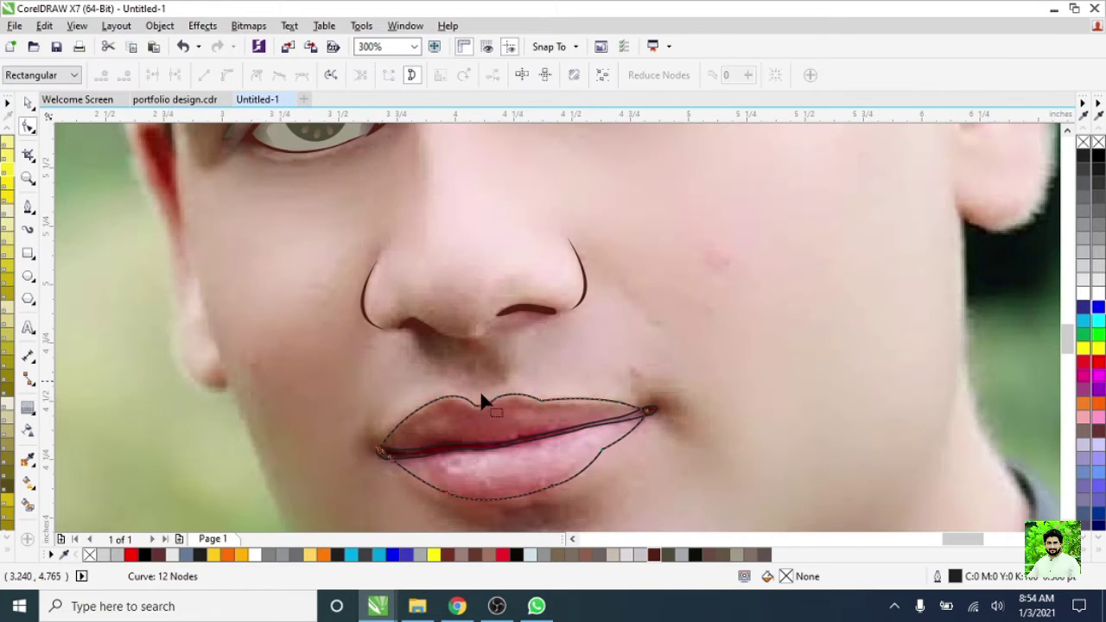
{"action": "scroll", "coordinate": [620, 396], "scroll_direction": "up", "scroll_amount": 2}
{"action": "scroll", "coordinate": [583, 437], "scroll_direction": "down", "scroll_amount": 1}
{"action": "scroll", "coordinate": [570, 406], "scroll_direction": "up", "scroll_amount": 1}
{"action": "scroll", "coordinate": [777, 432], "scroll_direction": "down", "scroll_amount": 1}
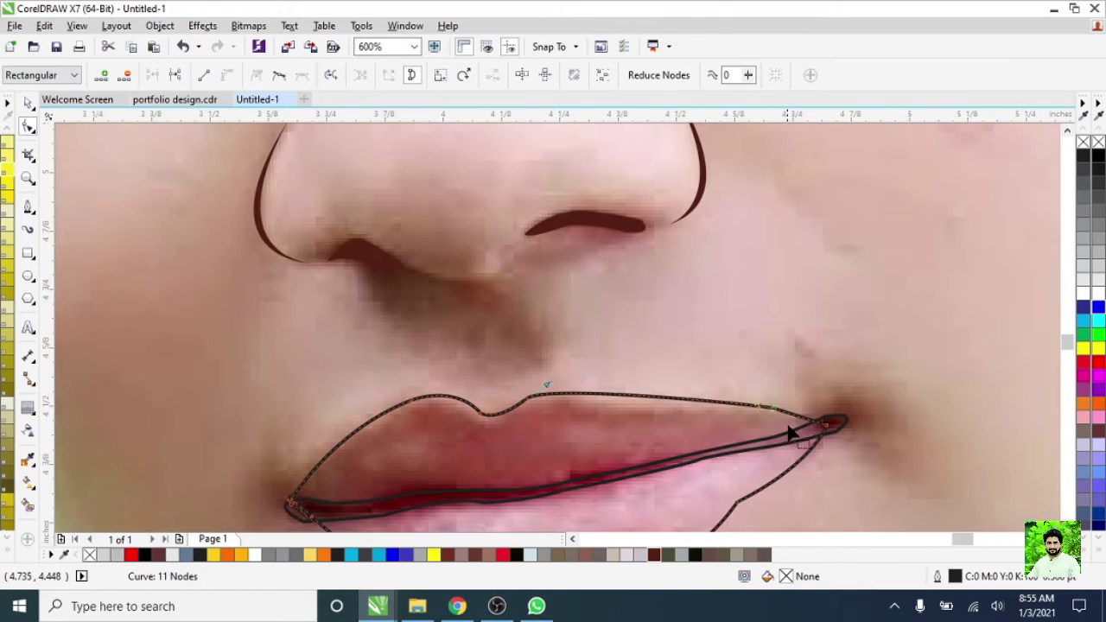
{"action": "scroll", "coordinate": [769, 428], "scroll_direction": "up", "scroll_amount": 2}
{"action": "scroll", "coordinate": [415, 436], "scroll_direction": "down", "scroll_amount": 1}
{"action": "scroll", "coordinate": [478, 462], "scroll_direction": "up", "scroll_amount": 2}
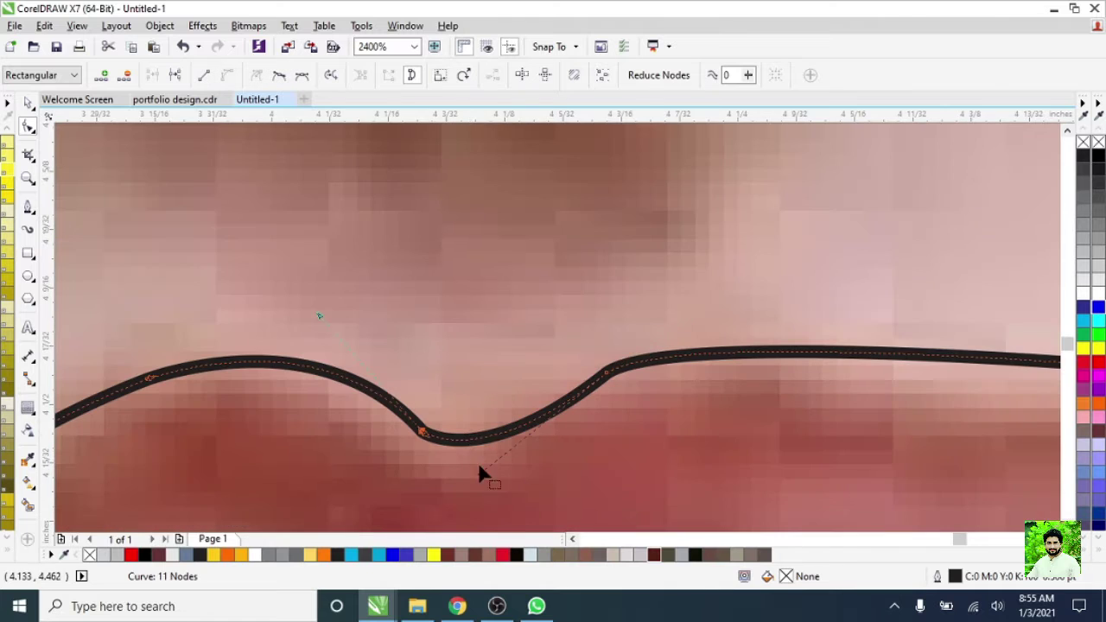
{"action": "left_click_drag", "start_coordinate": [478, 464], "coordinate": [523, 468]}
{"action": "left_click", "coordinate": [476, 437]}
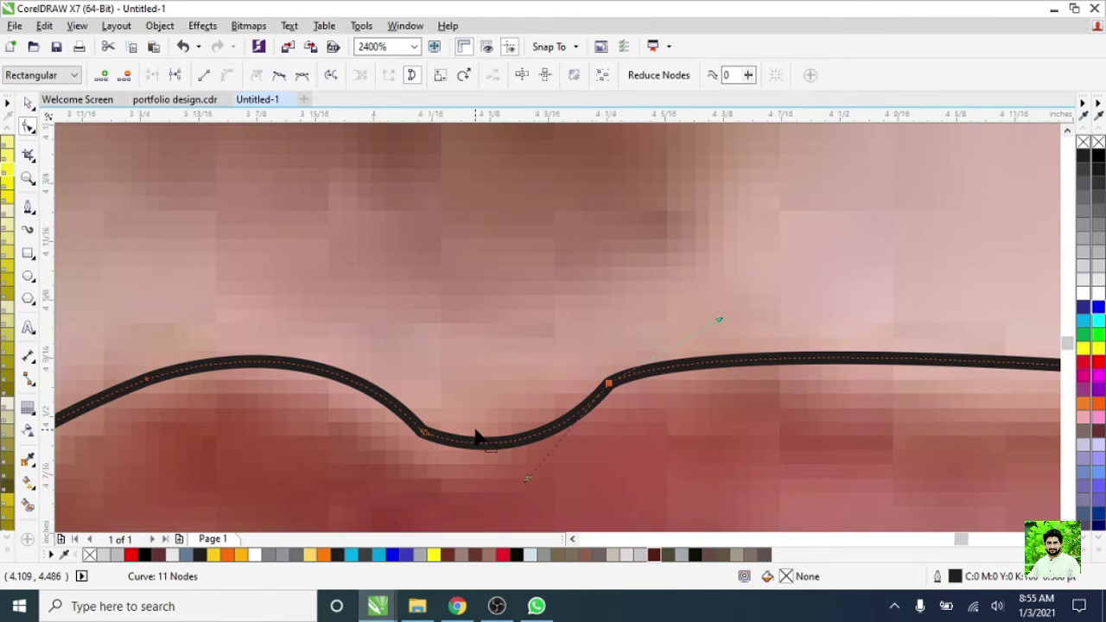
{"action": "scroll", "coordinate": [484, 428], "scroll_direction": "down", "scroll_amount": 1}
{"action": "scroll", "coordinate": [306, 393], "scroll_direction": "up", "scroll_amount": 1}
{"action": "left_click_drag", "start_coordinate": [458, 365], "coordinate": [419, 372]}
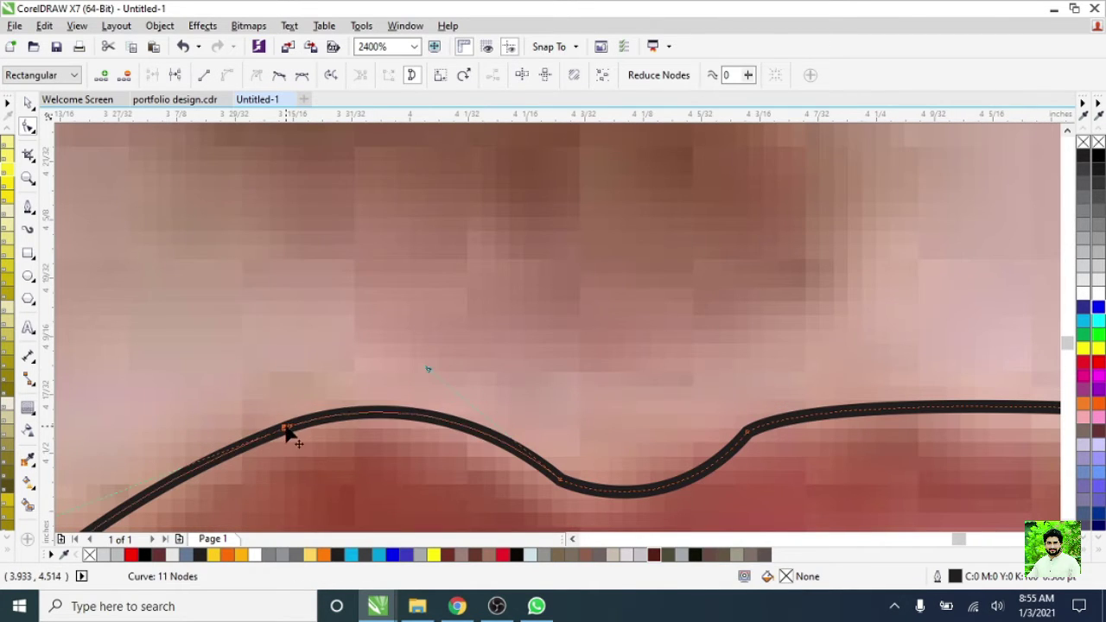
{"action": "scroll", "coordinate": [496, 415], "scroll_direction": "down", "scroll_amount": 3}
{"action": "scroll", "coordinate": [612, 526], "scroll_direction": "up", "scroll_amount": 2}
{"action": "key", "text": "Delete"}
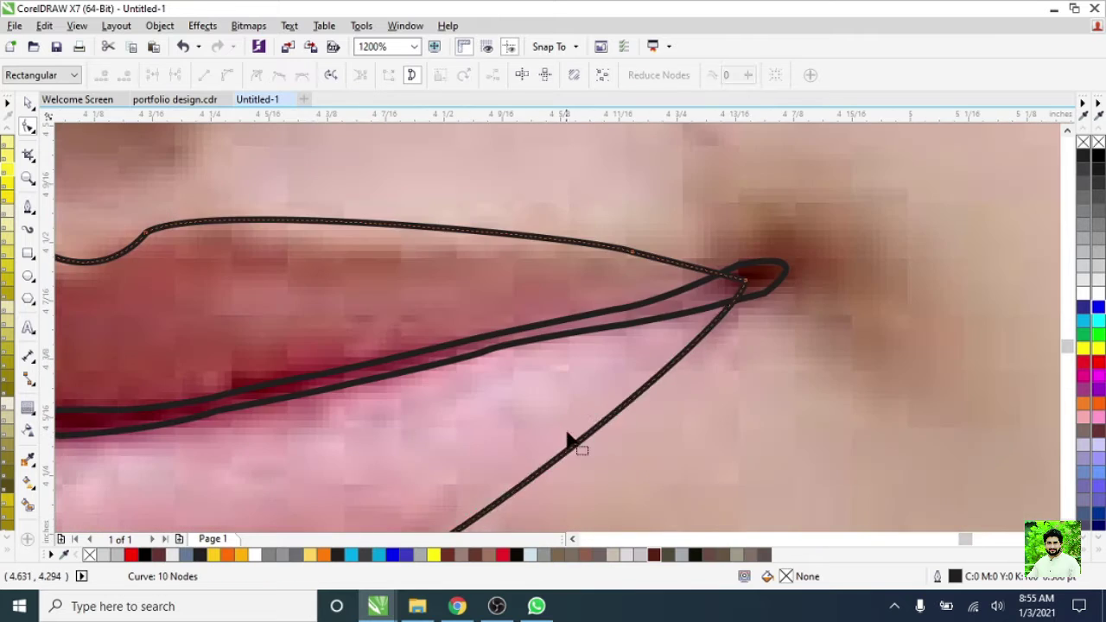
- Reselect the lip outline and pick the node at the upper lip's dip
{"action": "scroll", "coordinate": [568, 439], "scroll_direction": "down", "scroll_amount": 2}
{"action": "left_click", "coordinate": [26, 104]}
{"action": "scroll", "coordinate": [432, 388], "scroll_direction": "up", "scroll_amount": 1}
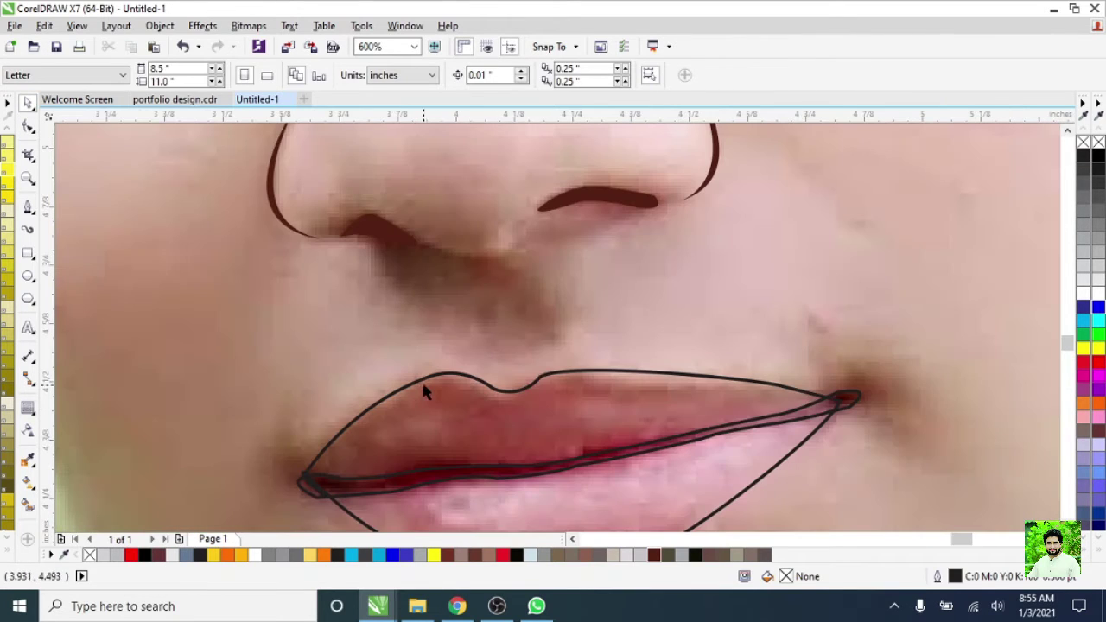
{"action": "key", "text": "F10"}
{"action": "scroll", "coordinate": [505, 360], "scroll_direction": "up", "scroll_amount": 2}
{"action": "left_click", "coordinate": [513, 412]}
{"action": "scroll", "coordinate": [609, 381], "scroll_direction": "down", "scroll_amount": 2}
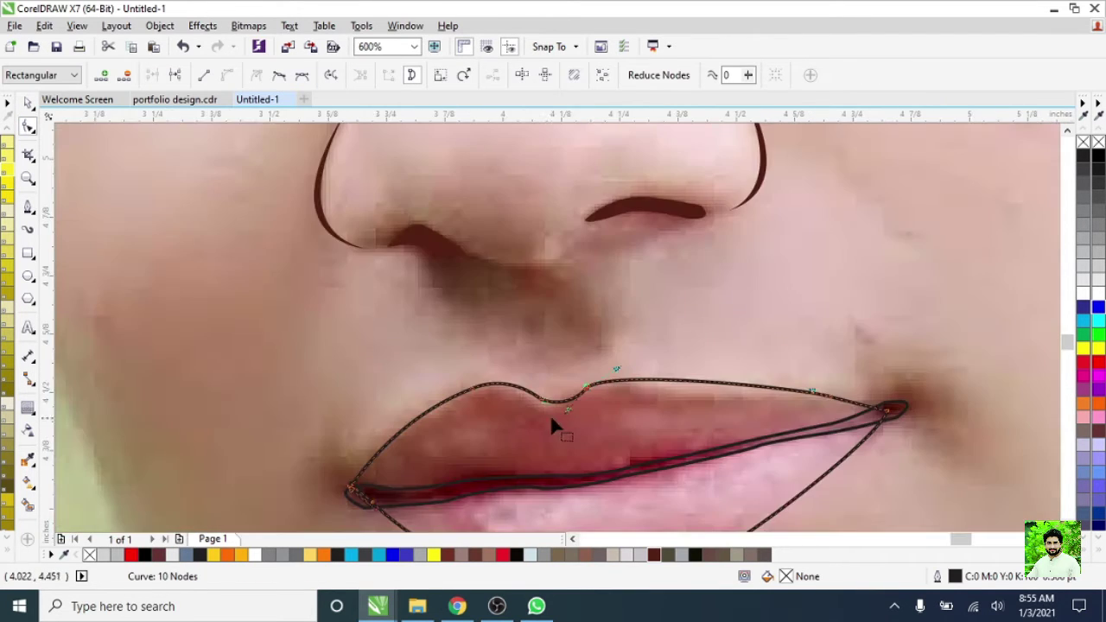
{"action": "scroll", "coordinate": [504, 376], "scroll_direction": "up", "scroll_amount": 1}
{"action": "scroll", "coordinate": [432, 414], "scroll_direction": "up", "scroll_amount": 1}
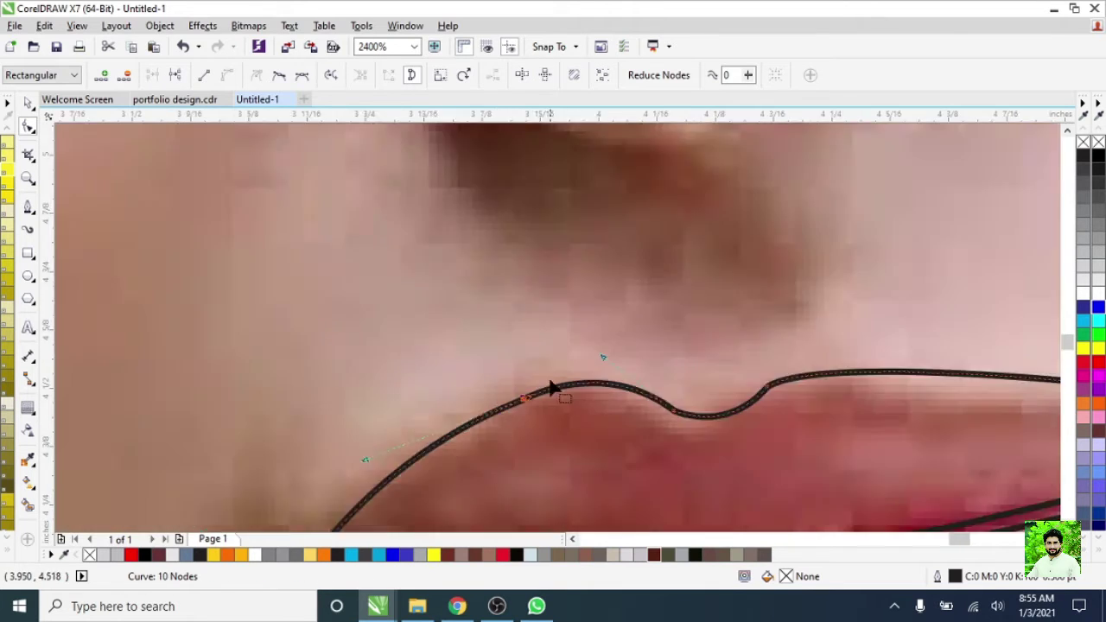
{"action": "scroll", "coordinate": [519, 380], "scroll_direction": "down", "scroll_amount": 2}
{"action": "scroll", "coordinate": [519, 388], "scroll_direction": "up", "scroll_amount": 1}
{"action": "scroll", "coordinate": [346, 302], "scroll_direction": "down", "scroll_amount": 2}
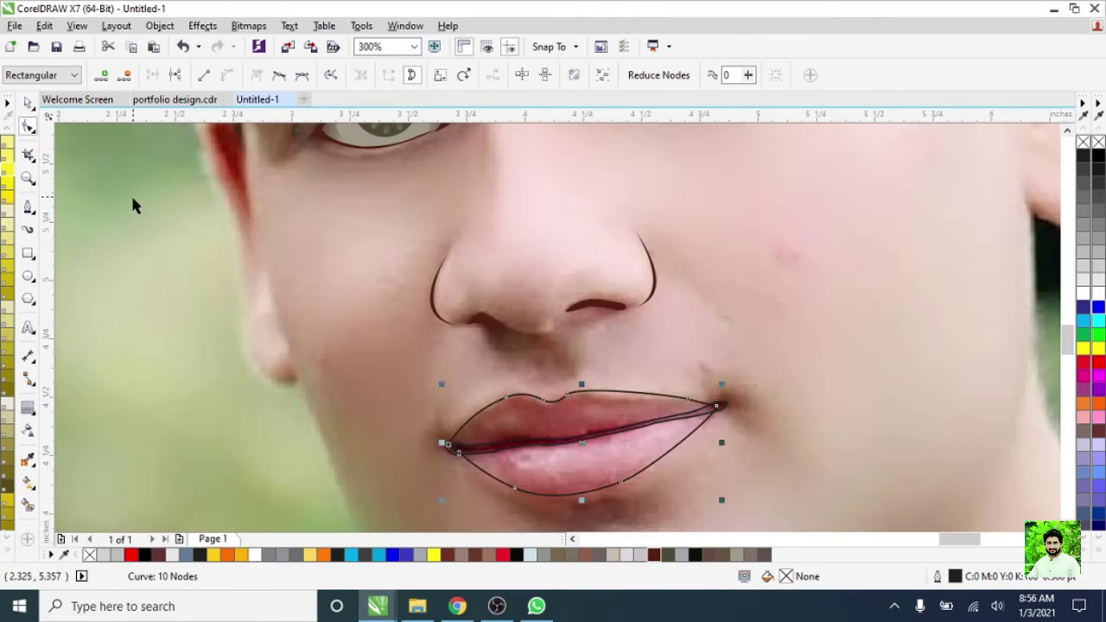
{"action": "scroll", "coordinate": [570, 429], "scroll_direction": "down", "scroll_amount": 1}
{"action": "scroll", "coordinate": [570, 429], "scroll_direction": "up", "scroll_amount": 2}
- Trace the inner lower-lip shape and a closed lower-lip highlight with the Bezier tool
{"action": "left_click", "coordinate": [29, 207]}
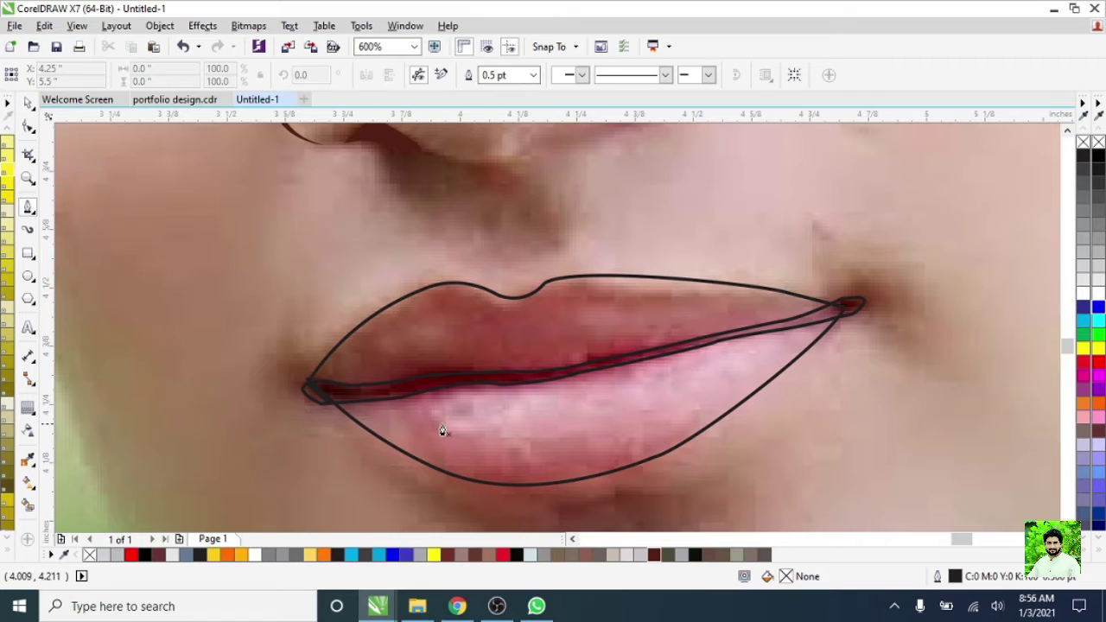
{"action": "left_click_drag", "start_coordinate": [568, 469], "coordinate": [676, 436]}
{"action": "left_click_drag", "start_coordinate": [828, 312], "coordinate": [748, 384]}
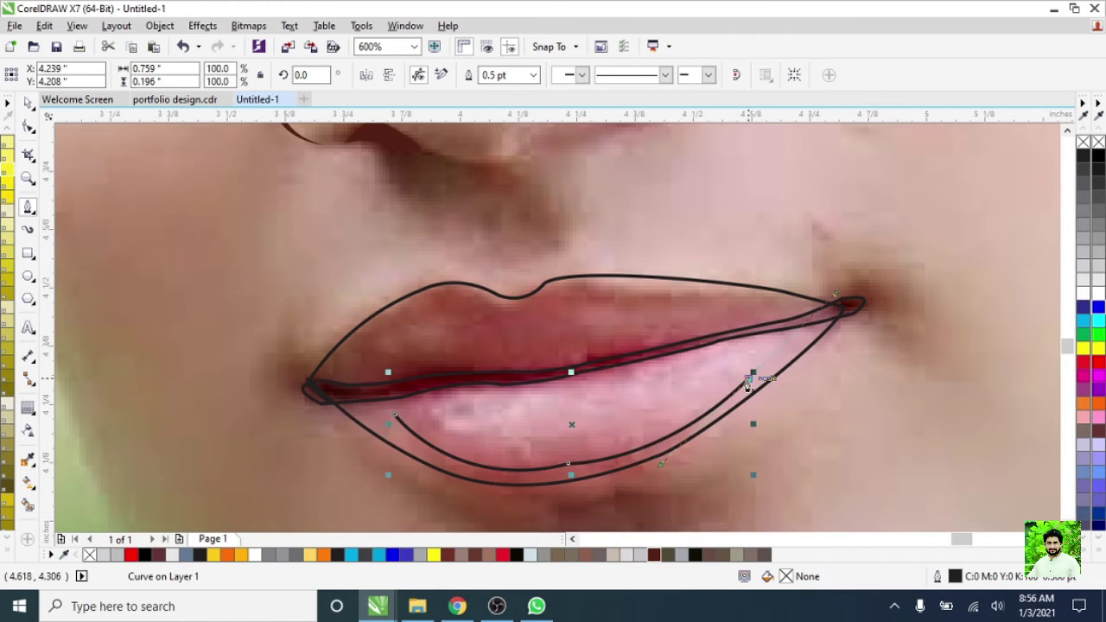
{"action": "left_click", "coordinate": [397, 413]}
{"action": "left_click", "coordinate": [365, 445]}
{"action": "left_click_drag", "start_coordinate": [433, 472], "coordinate": [492, 462]}
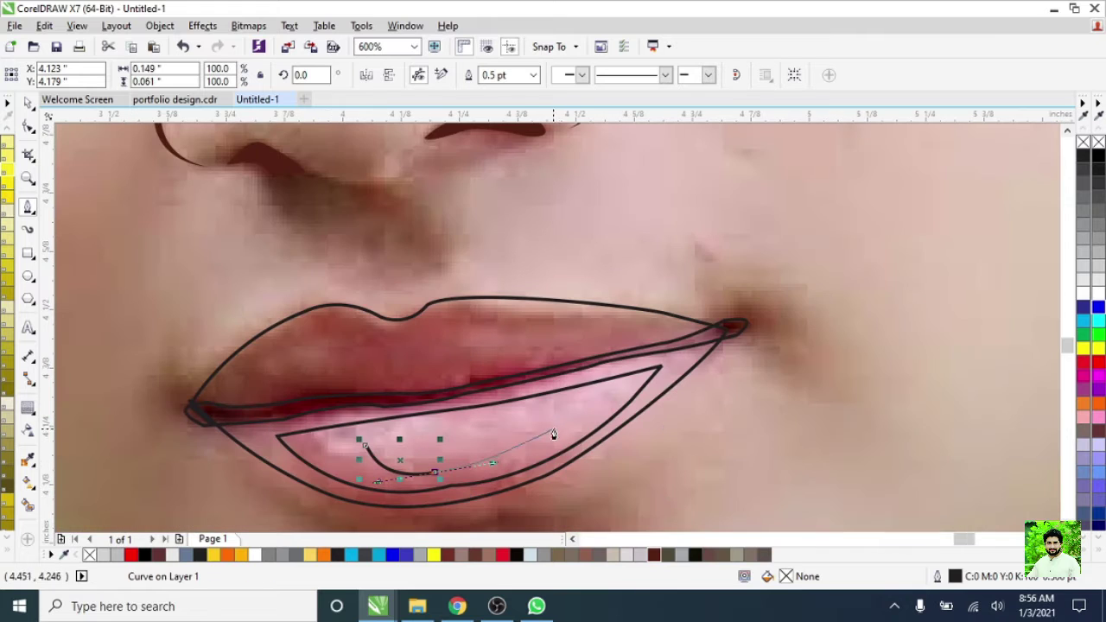
{"action": "left_click", "coordinate": [608, 403]}
{"action": "left_click", "coordinate": [364, 445]}
{"action": "scroll", "coordinate": [493, 387], "scroll_direction": "down", "scroll_amount": 1}
{"action": "scroll", "coordinate": [493, 388], "scroll_direction": "up", "scroll_amount": 1}
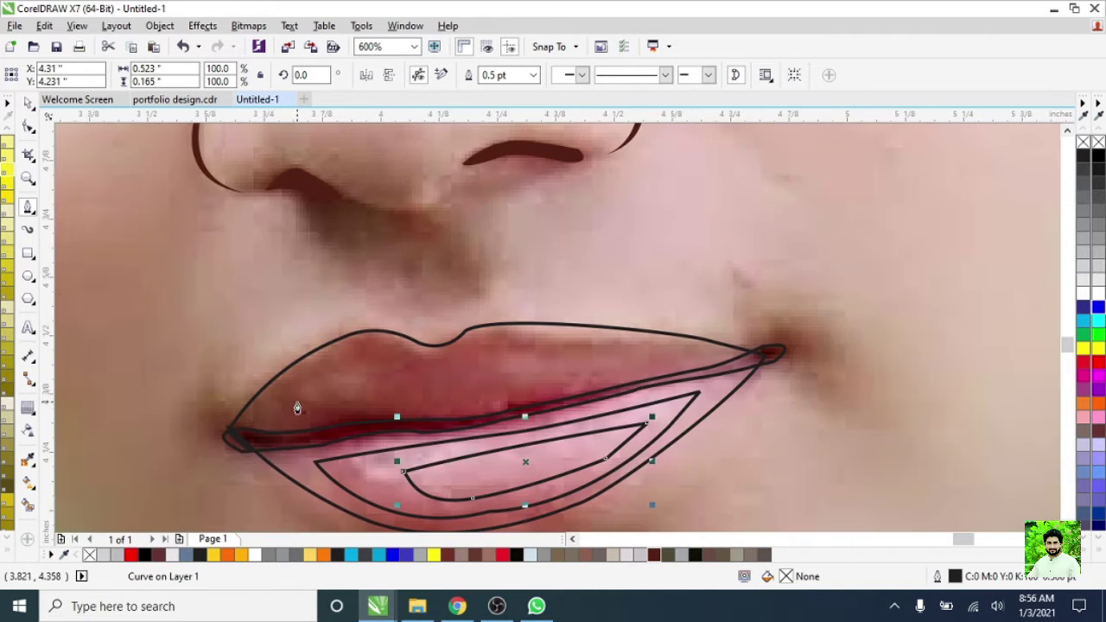
- Trace a closed highlight outline across the upper lip
{"action": "left_click", "coordinate": [323, 360]}
{"action": "left_click", "coordinate": [397, 372]}
{"action": "left_click", "coordinate": [515, 349]}
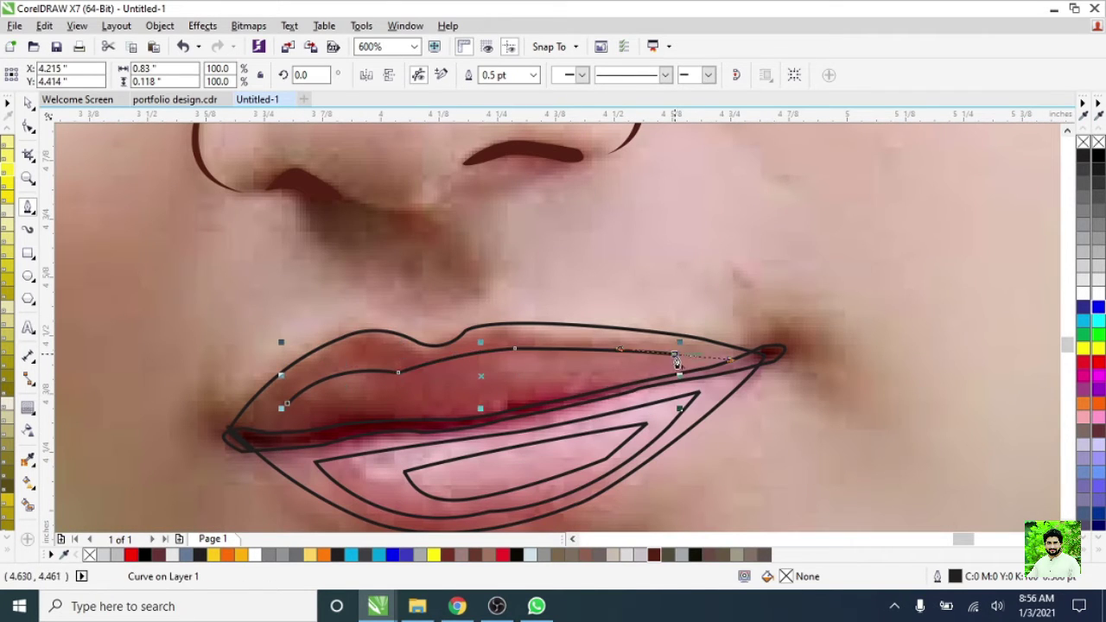
{"action": "left_click", "coordinate": [677, 354]}
{"action": "left_click", "coordinate": [285, 413]}
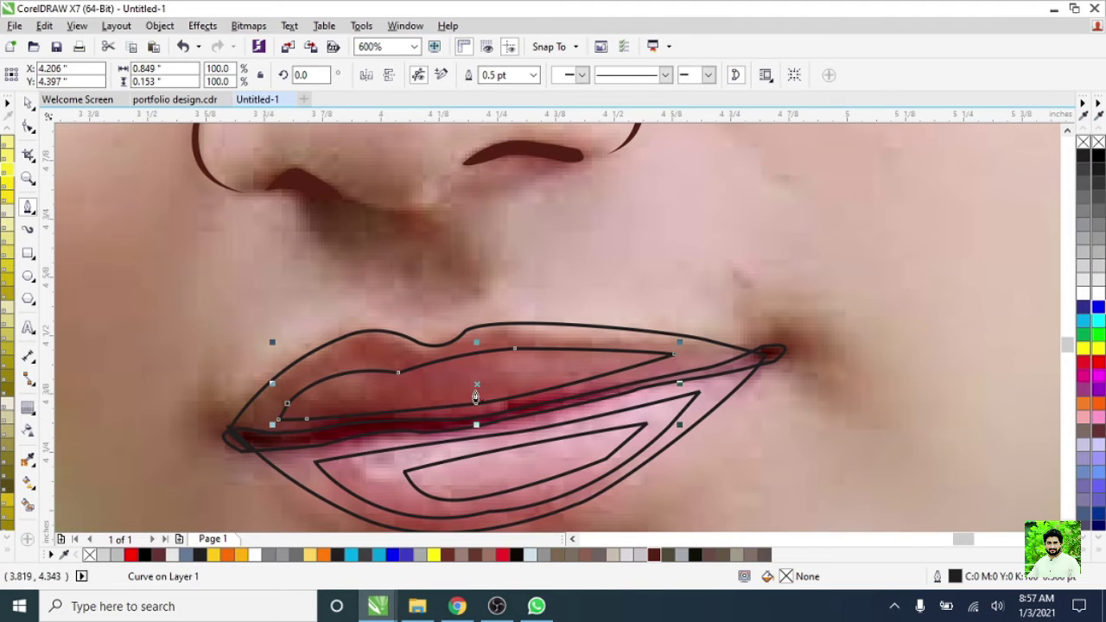
{"action": "scroll", "coordinate": [294, 398], "scroll_direction": "up", "scroll_amount": 1}
- Add a small oval highlight and a long closed highlight on the upper lip
{"action": "left_click", "coordinate": [292, 387]}
{"action": "left_click_drag", "start_coordinate": [395, 389], "coordinate": [392, 402]}
{"action": "left_click", "coordinate": [548, 375]}
{"action": "left_click", "coordinate": [799, 352]}
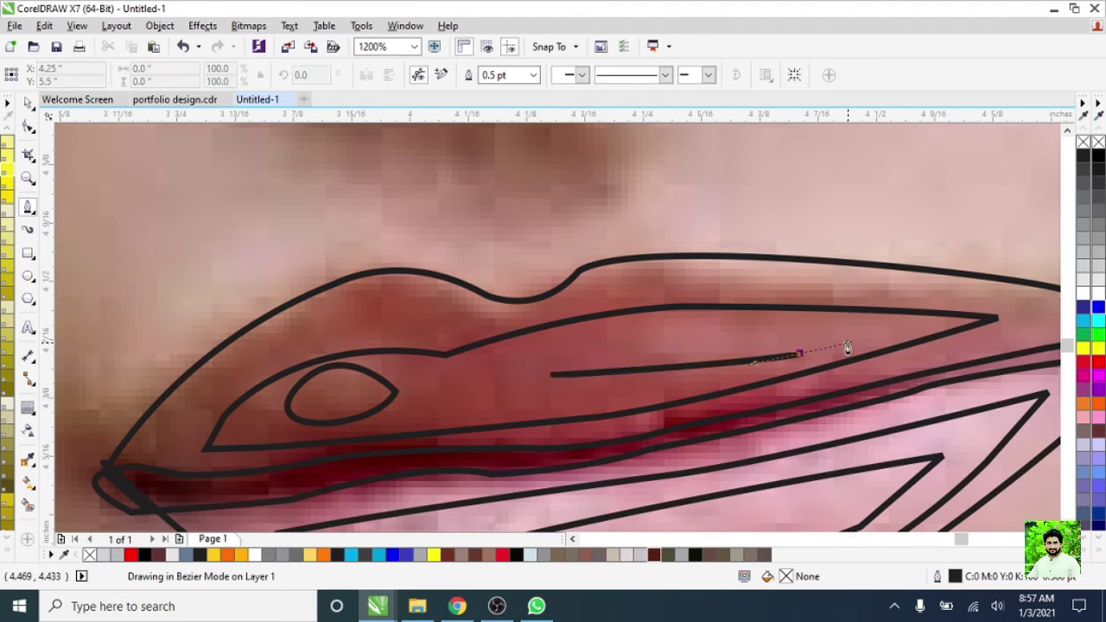
{"action": "left_click", "coordinate": [852, 343]}
{"action": "left_click_drag", "start_coordinate": [646, 335], "coordinate": [505, 373]}
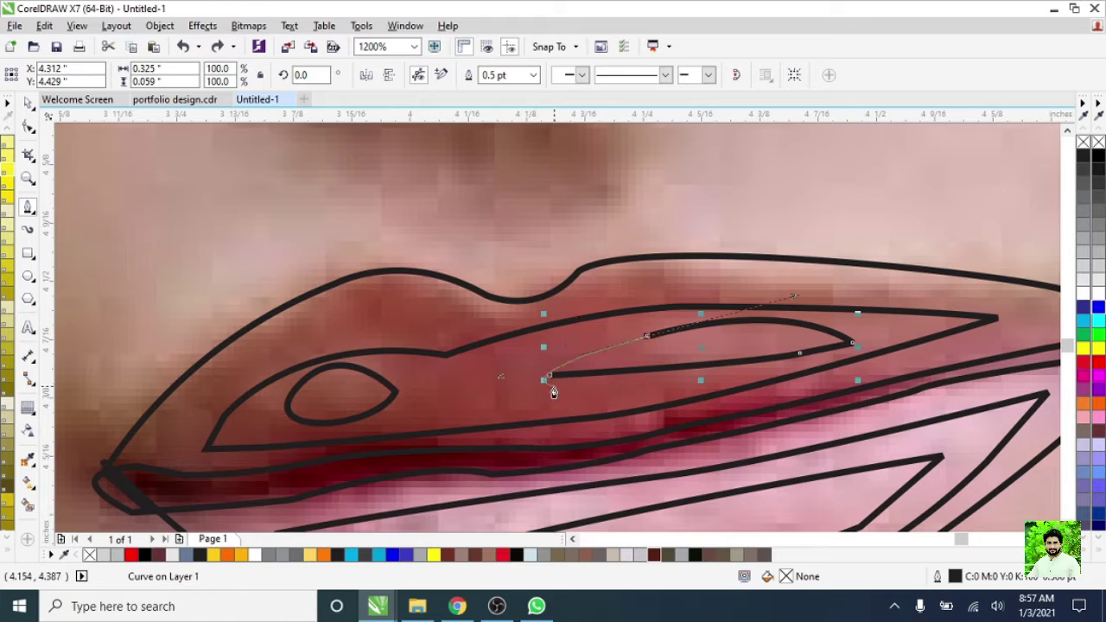
{"action": "left_click", "coordinate": [548, 376]}
{"action": "scroll", "coordinate": [549, 376], "scroll_direction": "down", "scroll_amount": 1}
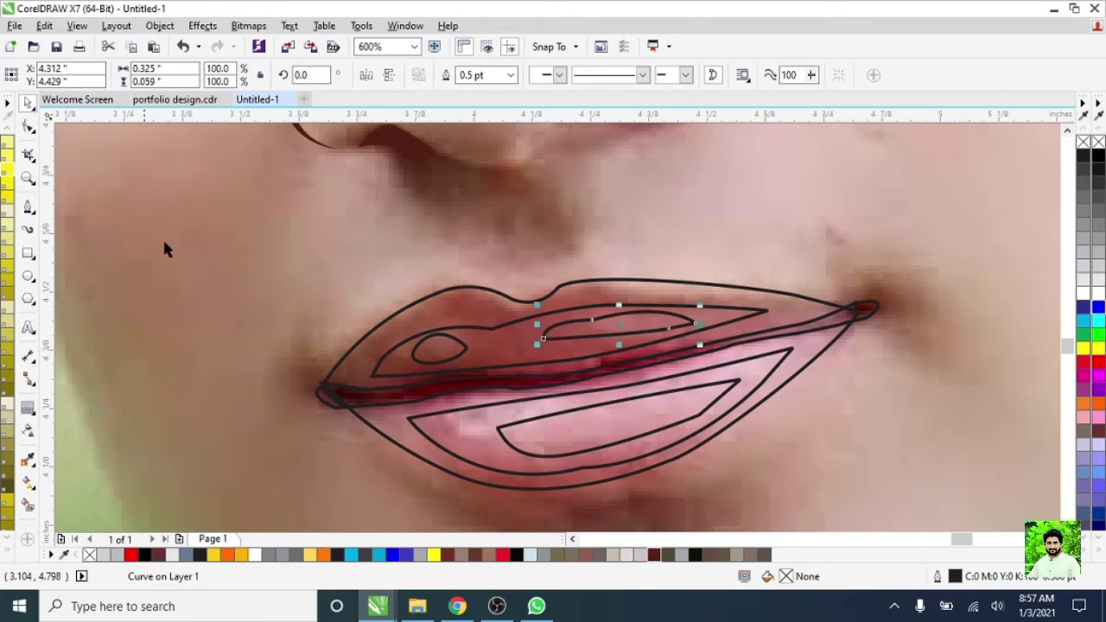
{"action": "scroll", "coordinate": [363, 390], "scroll_direction": "up", "scroll_amount": 1}
{"action": "left_click", "coordinate": [29, 207]}
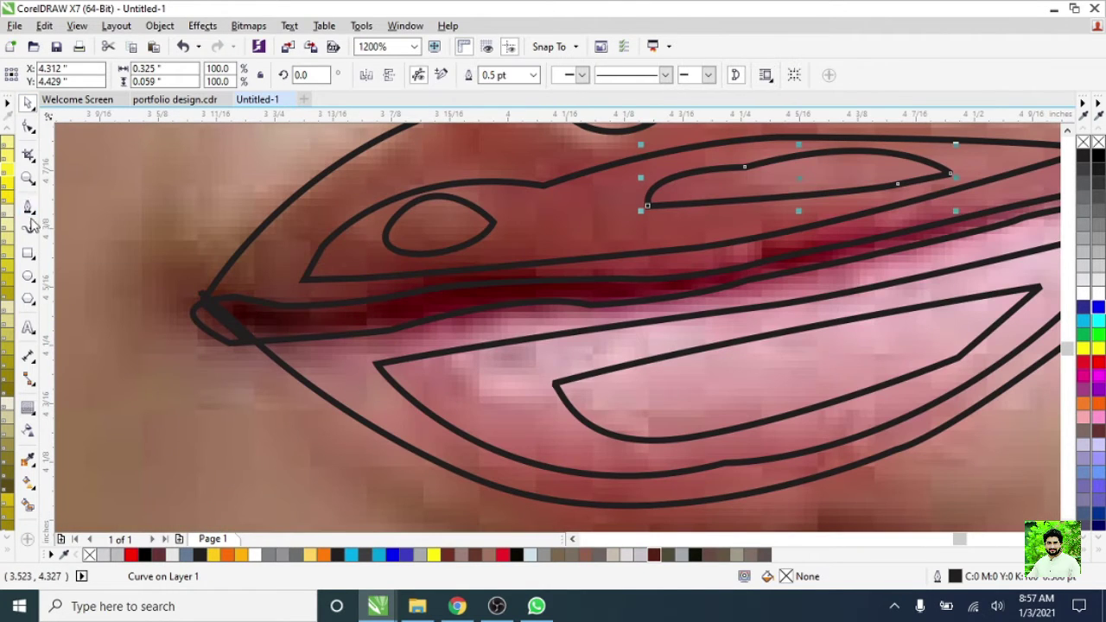
{"action": "scroll", "coordinate": [302, 316], "scroll_direction": "down", "scroll_amount": 1}
{"action": "scroll", "coordinate": [303, 316], "scroll_direction": "up", "scroll_amount": 1}
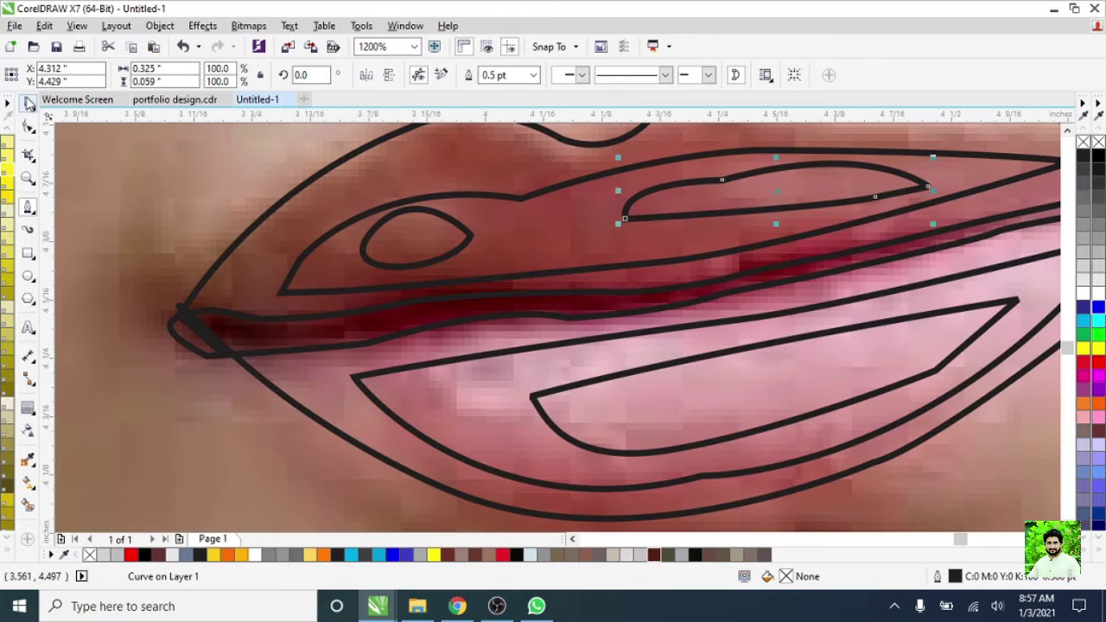
{"action": "scroll", "coordinate": [414, 365], "scroll_direction": "down", "scroll_amount": 2}
{"action": "scroll", "coordinate": [415, 366], "scroll_direction": "up", "scroll_amount": 1}
- Sample the lip pink and brown from the photo and fill the upper lip brown
{"action": "key", "text": "i"}
{"action": "left_click", "coordinate": [438, 343]}
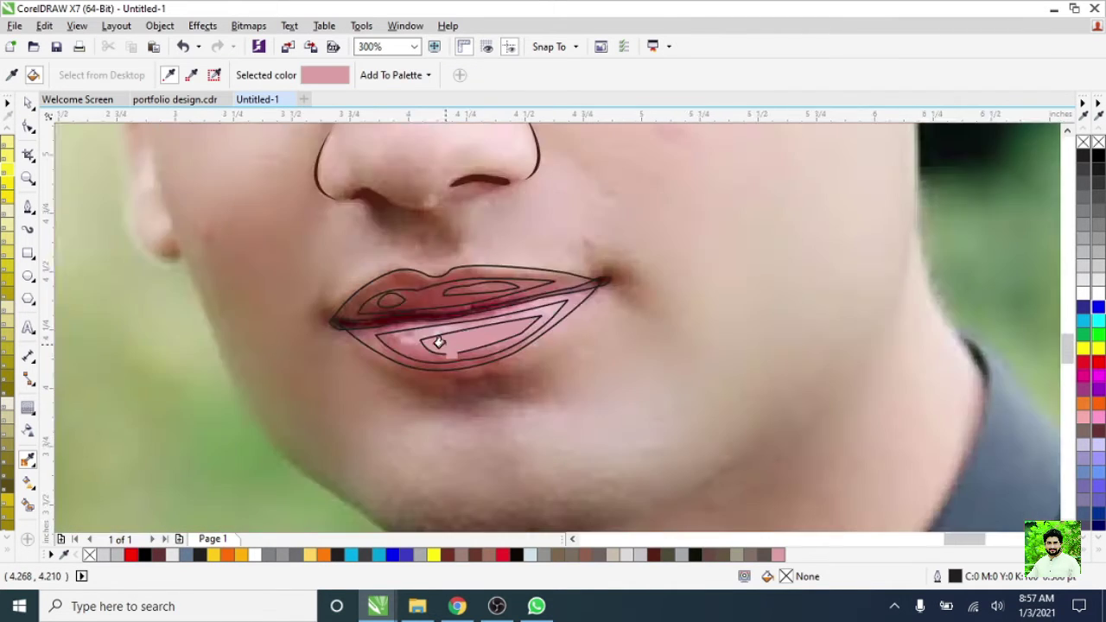
{"action": "scroll", "coordinate": [360, 331], "scroll_direction": "up", "scroll_amount": 1}
{"action": "scroll", "coordinate": [481, 305], "scroll_direction": "up", "scroll_amount": 1}
{"action": "left_click", "coordinate": [268, 262]}
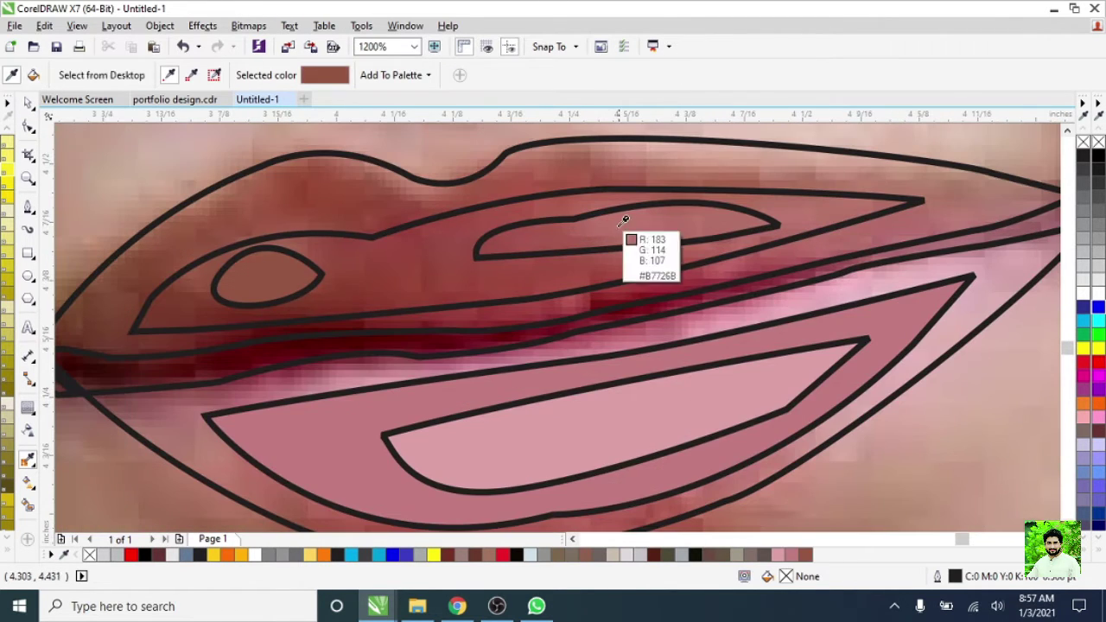
{"action": "scroll", "coordinate": [531, 249], "scroll_direction": "down", "scroll_amount": 1}
{"action": "scroll", "coordinate": [493, 262], "scroll_direction": "up", "scroll_amount": 1}
{"action": "left_click", "coordinate": [493, 261]}
{"action": "scroll", "coordinate": [476, 289], "scroll_direction": "down", "scroll_amount": 2}
{"action": "scroll", "coordinate": [476, 288], "scroll_direction": "up", "scroll_amount": 2}
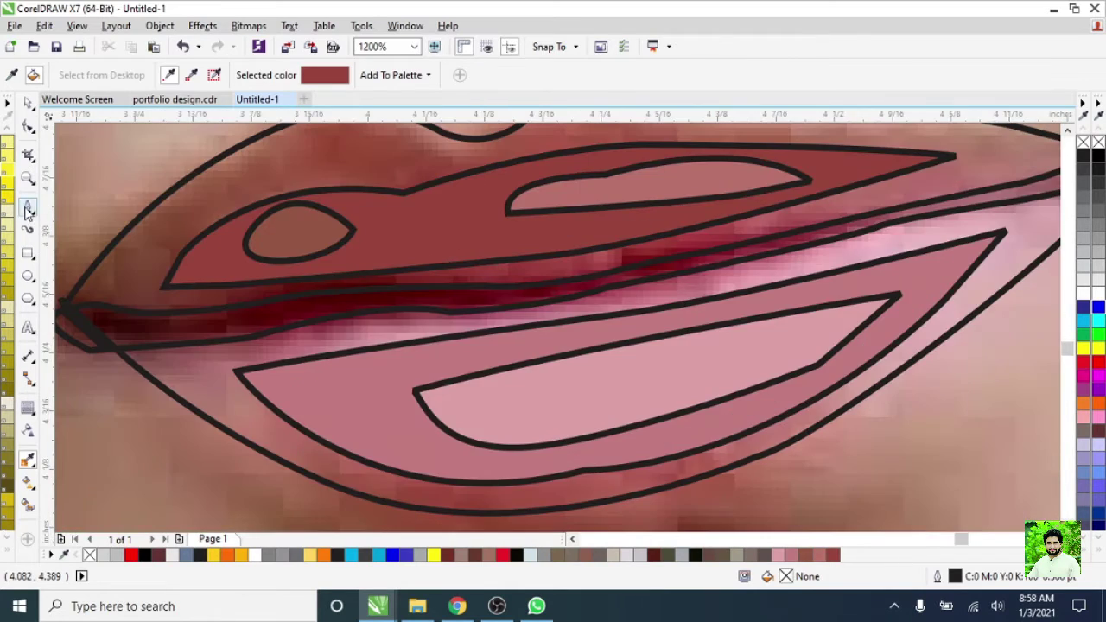
- Trace a closed Bezier mouth-line shape between the lips, corner to corner
{"action": "left_click", "coordinate": [29, 208]}
{"action": "scroll", "coordinate": [248, 326], "scroll_direction": "up", "scroll_amount": 1}
{"action": "scroll", "coordinate": [322, 385], "scroll_direction": "down", "scroll_amount": 2}
{"action": "scroll", "coordinate": [388, 239], "scroll_direction": "up", "scroll_amount": 2}
{"action": "left_click", "coordinate": [388, 239]}
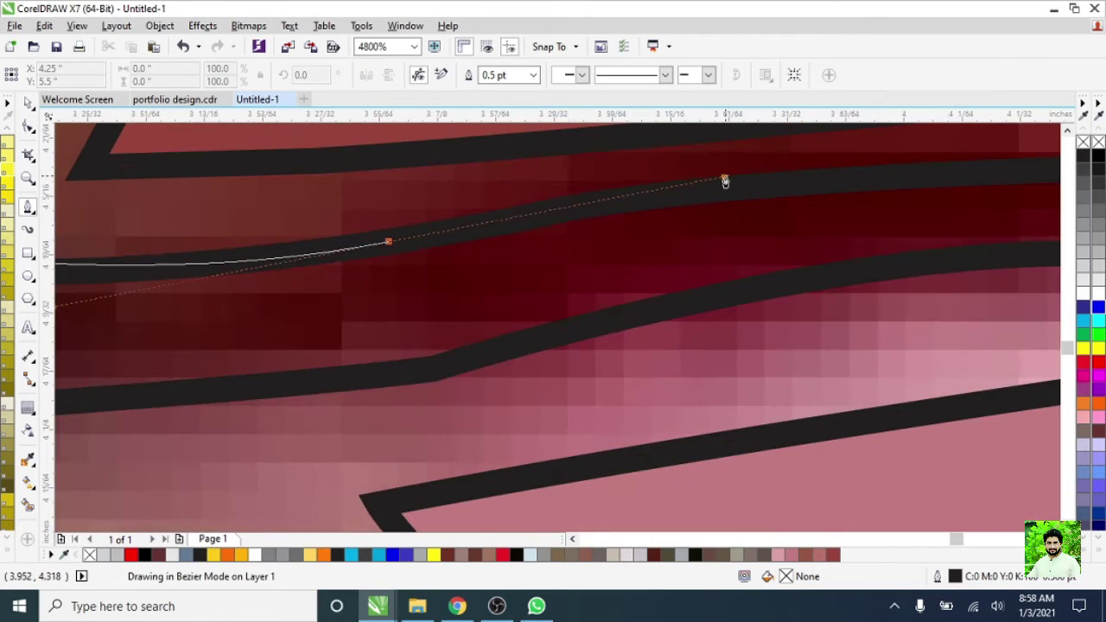
{"action": "left_click", "coordinate": [832, 237]}
{"action": "scroll", "coordinate": [925, 193], "scroll_direction": "down", "scroll_amount": 1}
{"action": "left_click", "coordinate": [769, 211]}
{"action": "scroll", "coordinate": [896, 160], "scroll_direction": "down", "scroll_amount": 1}
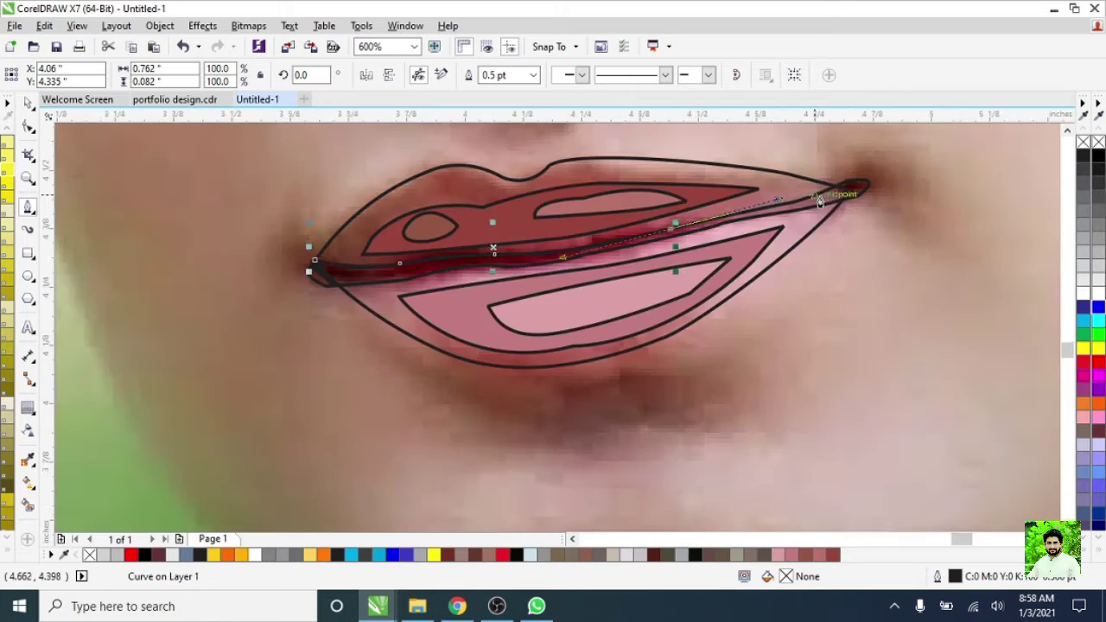
{"action": "scroll", "coordinate": [834, 185], "scroll_direction": "up", "scroll_amount": 1}
{"action": "left_click", "coordinate": [834, 185]}
{"action": "scroll", "coordinate": [834, 184], "scroll_direction": "down", "scroll_amount": 1}
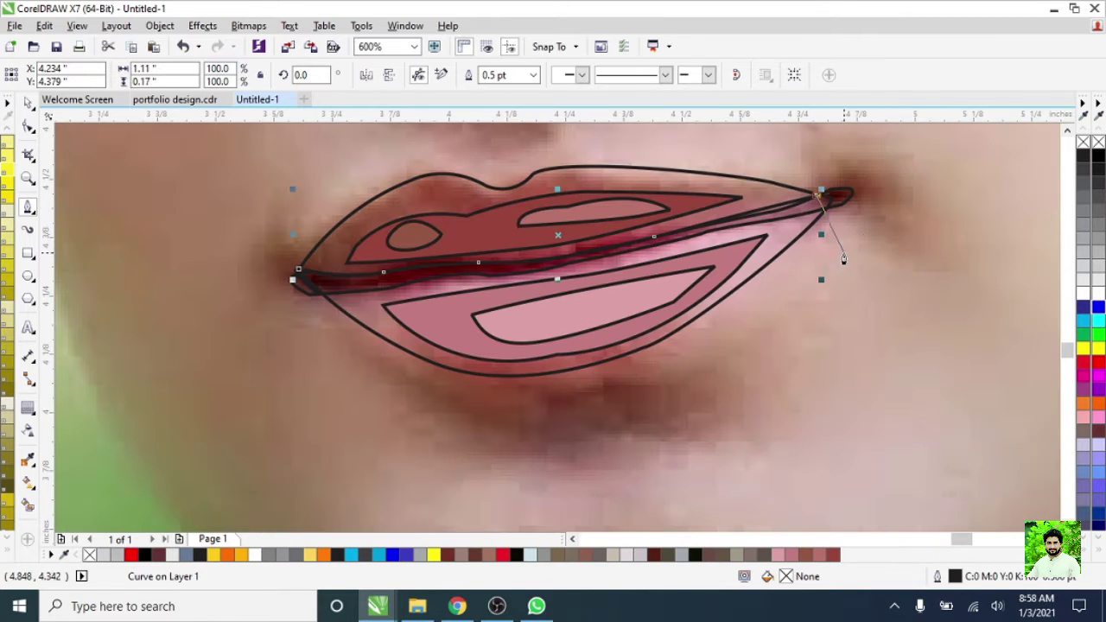
{"action": "left_click_drag", "start_coordinate": [533, 446], "coordinate": [177, 447]}
{"action": "left_click", "coordinate": [294, 278]}
{"action": "scroll", "coordinate": [337, 259], "scroll_direction": "up", "scroll_amount": 1}
- Delete the stray loop curve below the lips
{"action": "key", "text": "space"}
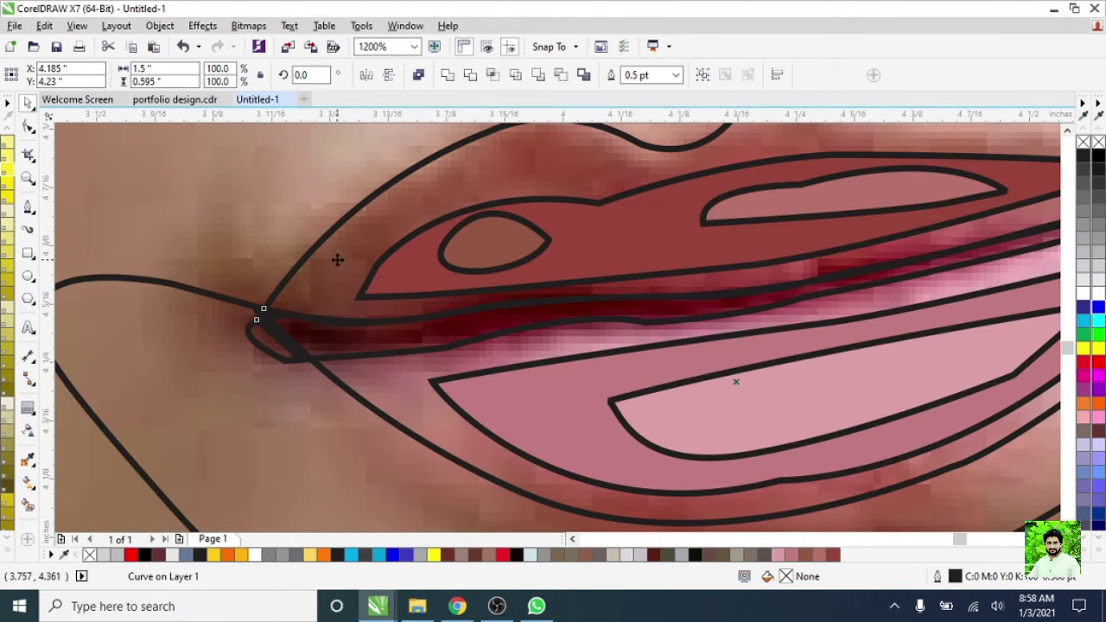
{"action": "left_click", "coordinate": [259, 314]}
{"action": "scroll", "coordinate": [320, 420], "scroll_direction": "down", "scroll_amount": 1}
{"action": "left_click", "coordinate": [420, 504]}
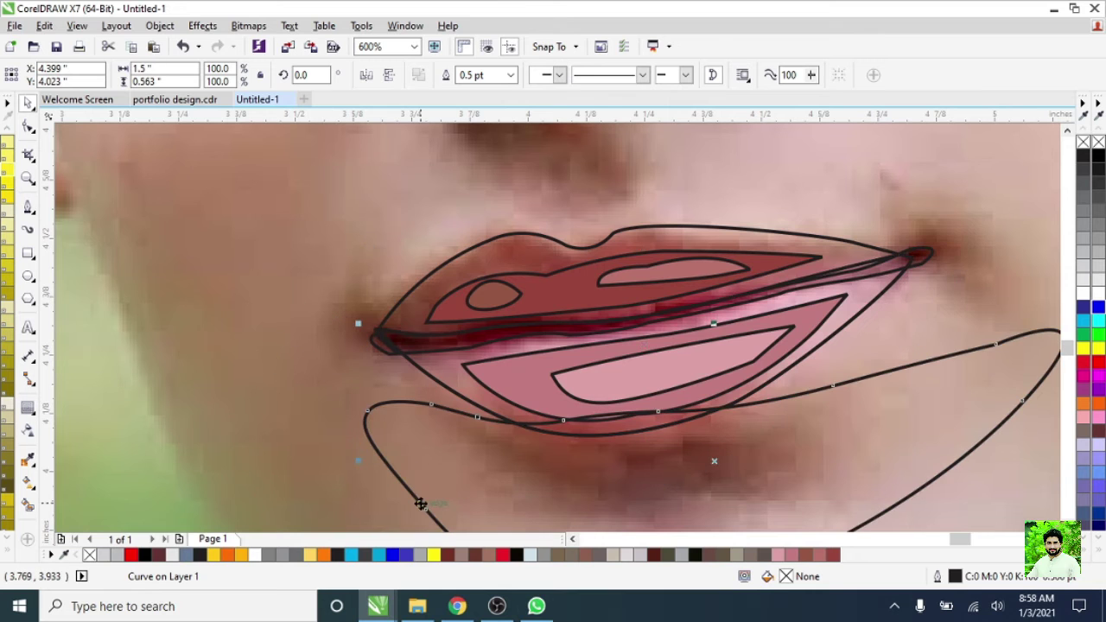
{"action": "scroll", "coordinate": [381, 336], "scroll_direction": "up", "scroll_amount": 1}
{"action": "scroll", "coordinate": [380, 336], "scroll_direction": "down", "scroll_amount": 1}
{"action": "key", "text": "Delete"}
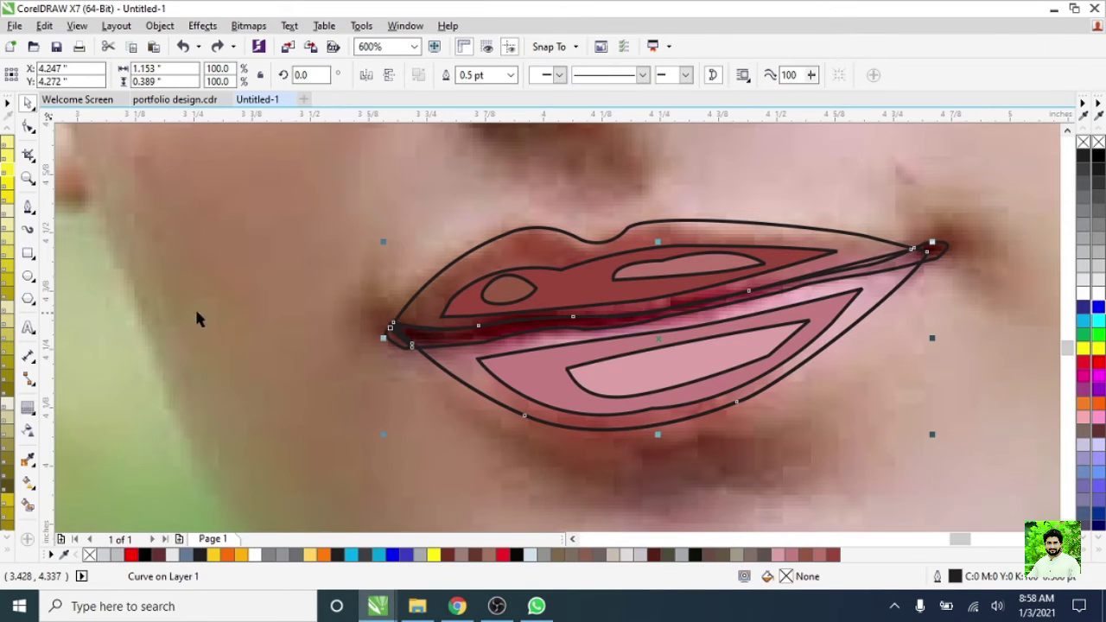
- Fill the outer lower-lip band mauve and the outer lip shape dark red, bringing it forward
{"action": "left_click", "coordinate": [27, 457]}
{"action": "scroll", "coordinate": [464, 383], "scroll_direction": "up", "scroll_amount": 2}
{"action": "left_click", "coordinate": [427, 348]}
{"action": "scroll", "coordinate": [426, 348], "scroll_direction": "down", "scroll_amount": 3}
{"action": "scroll", "coordinate": [397, 348], "scroll_direction": "up", "scroll_amount": 1}
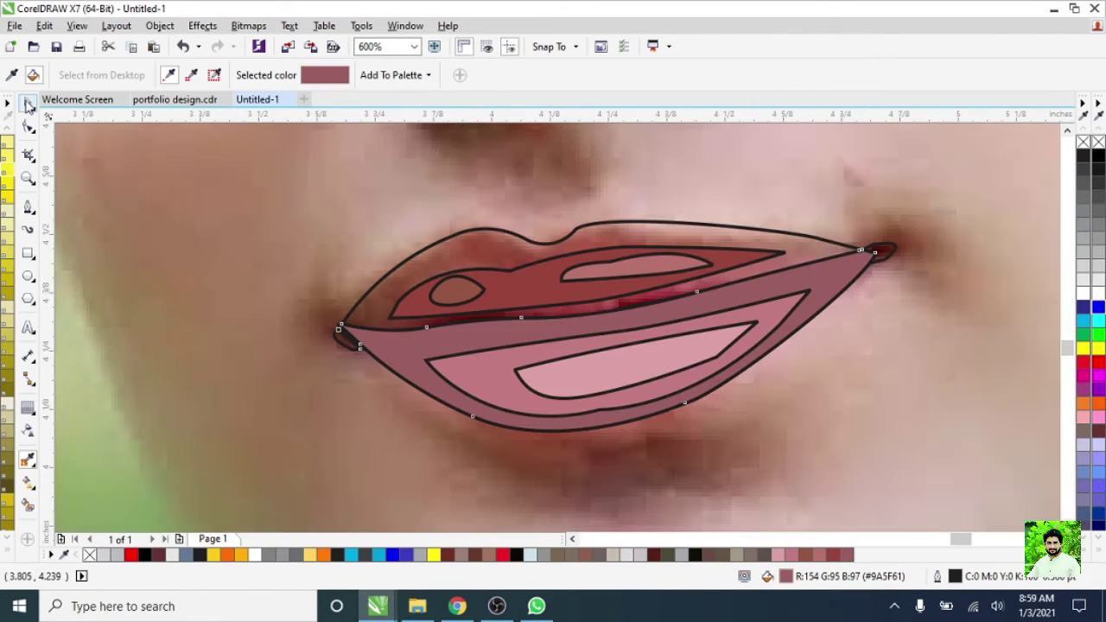
{"action": "left_click", "coordinate": [27, 104]}
{"action": "left_click", "coordinate": [27, 458]}
{"action": "left_click", "coordinate": [473, 248]}
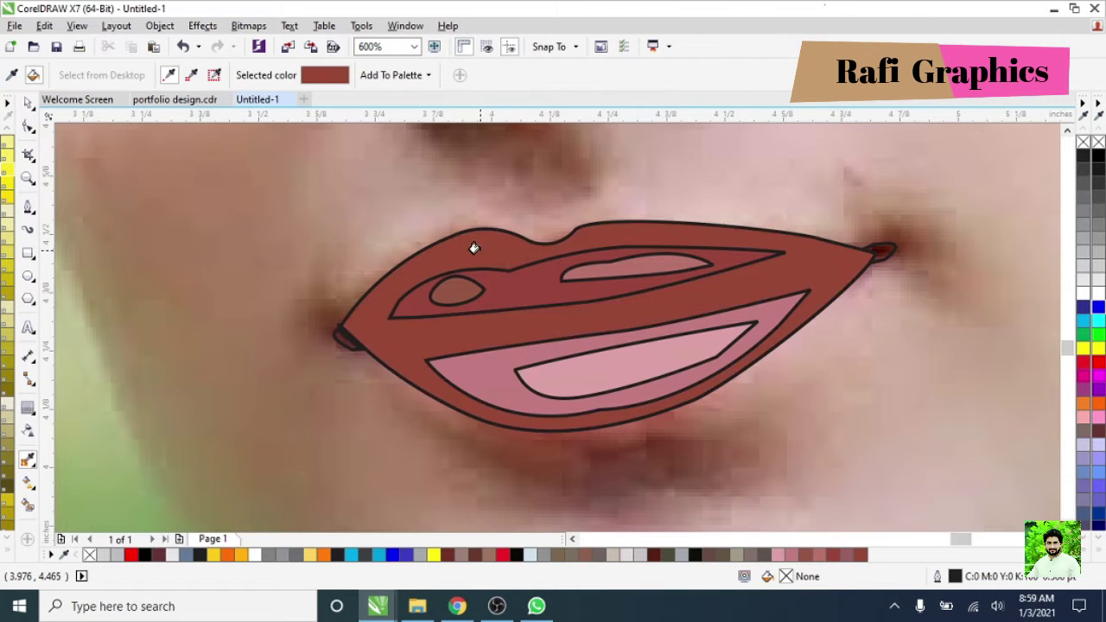
{"action": "scroll", "coordinate": [474, 248], "scroll_direction": "down", "scroll_amount": 1}
{"action": "left_click", "coordinate": [27, 104]}
{"action": "scroll", "coordinate": [425, 257], "scroll_direction": "up", "scroll_amount": 1}
{"action": "left_click", "coordinate": [425, 258]}
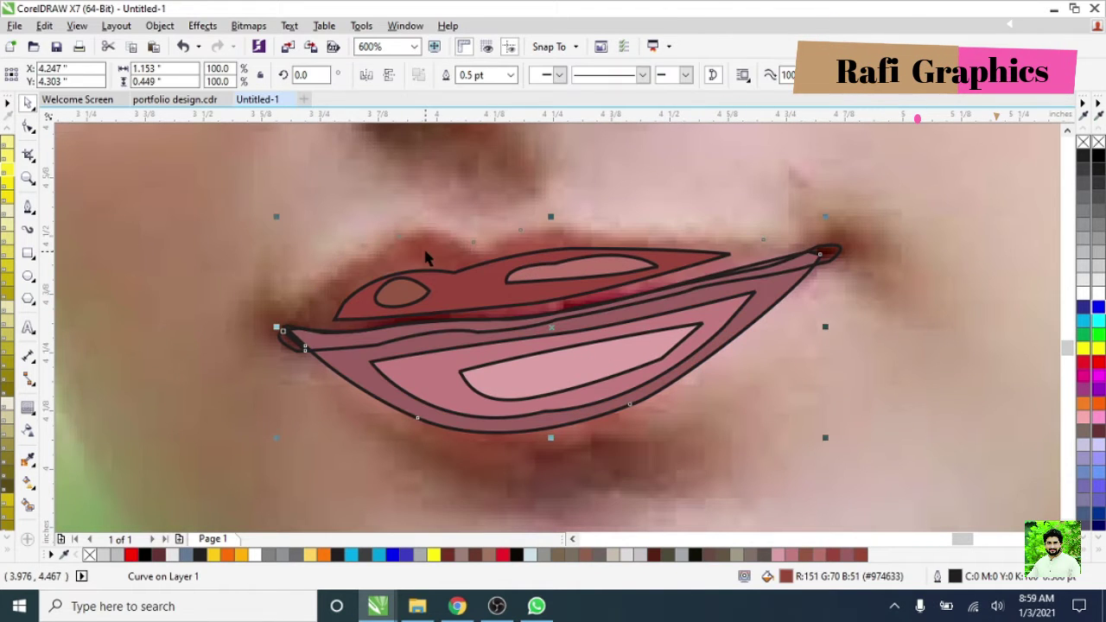
{"action": "key", "text": "ctrl+Page_Up"}
{"action": "left_click", "coordinate": [272, 365]}
- Fill the mouth line with a darker red sampled from the photo
{"action": "left_click", "coordinate": [28, 457]}
{"action": "scroll", "coordinate": [839, 247], "scroll_direction": "up", "scroll_amount": 2}
{"action": "scroll", "coordinate": [731, 262], "scroll_direction": "down", "scroll_amount": 3}
{"action": "left_click", "coordinate": [731, 262]}
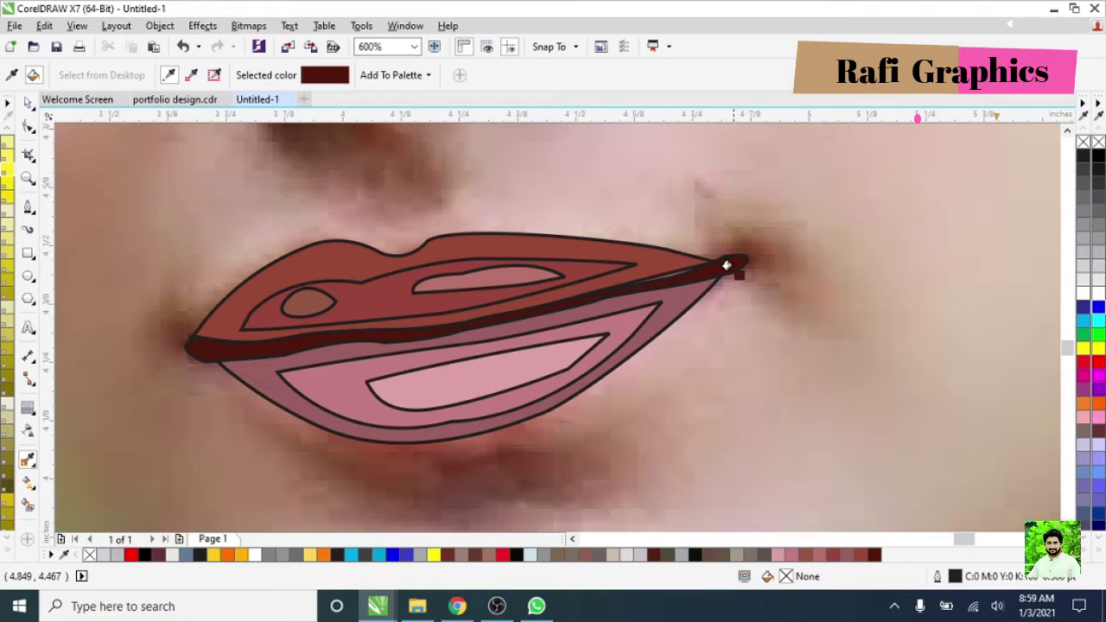
- Remove the outlines from all lip shapes using the X swatch
{"action": "key", "text": "space"}
{"action": "key", "text": "ctrl+a"}
{"action": "right_click", "coordinate": [1083, 141]}
{"action": "key", "text": "Escape"}
- Reshape the mouth line's nodes so it tapers neatly into the left lip corner
{"action": "scroll", "coordinate": [558, 454], "scroll_direction": "up", "scroll_amount": 1}
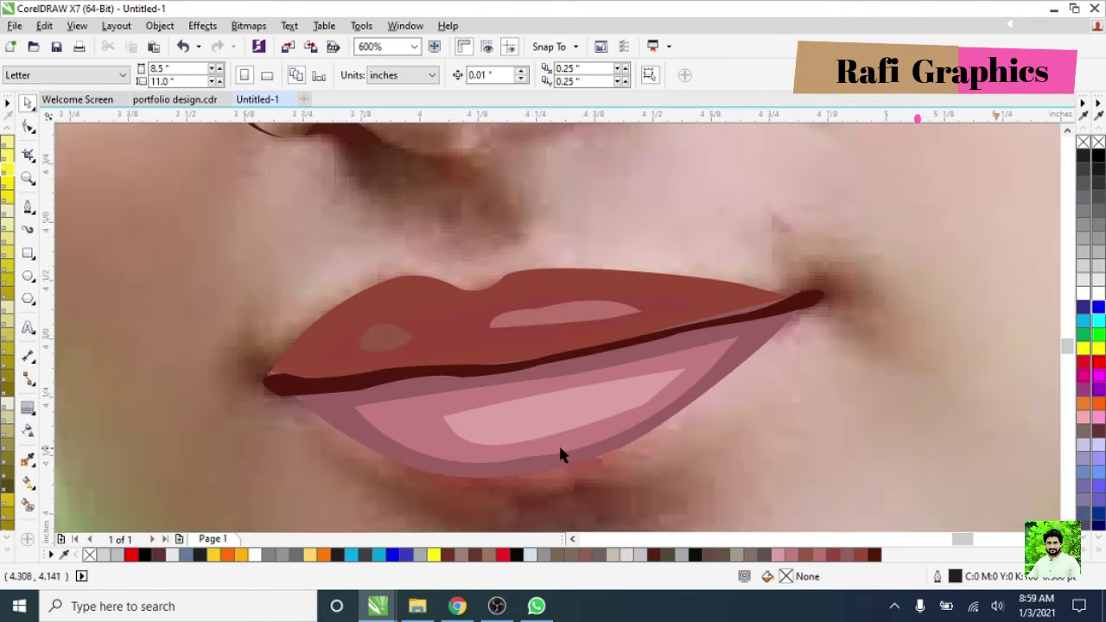
{"action": "scroll", "coordinate": [256, 378], "scroll_direction": "up", "scroll_amount": 1}
{"action": "scroll", "coordinate": [279, 383], "scroll_direction": "up", "scroll_amount": 1}
{"action": "left_click", "coordinate": [128, 383]}
{"action": "key", "text": "F10"}
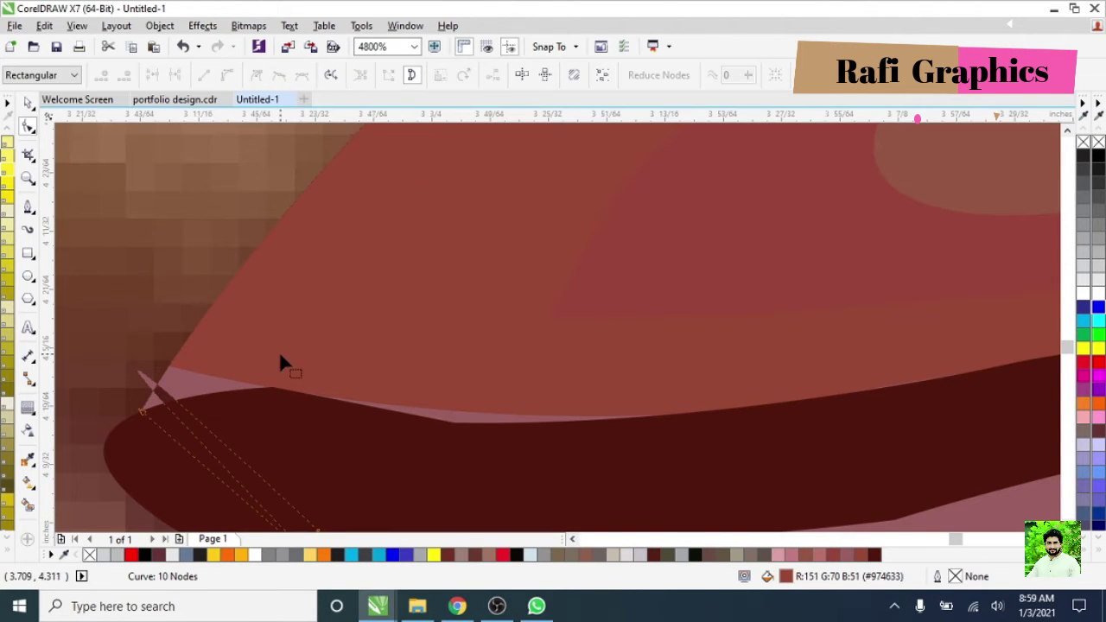
{"action": "scroll", "coordinate": [279, 350], "scroll_direction": "down", "scroll_amount": 2}
{"action": "scroll", "coordinate": [393, 316], "scroll_direction": "up", "scroll_amount": 1}
{"action": "scroll", "coordinate": [246, 368], "scroll_direction": "up", "scroll_amount": 2}
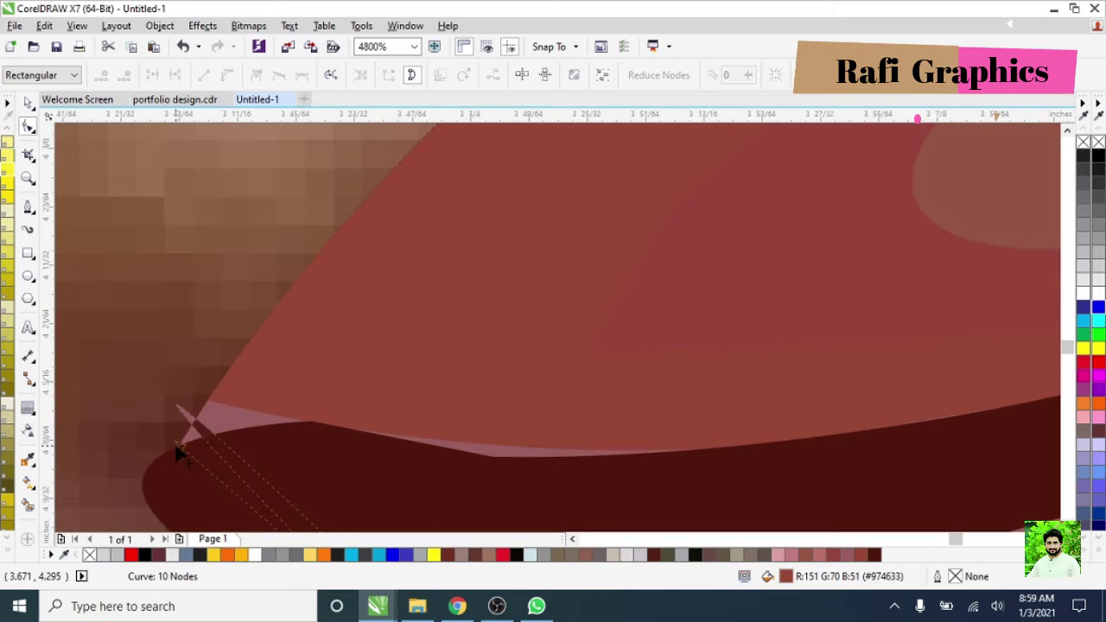
{"action": "left_click", "coordinate": [181, 441]}
{"action": "left_click_drag", "start_coordinate": [185, 457], "coordinate": [175, 467]}
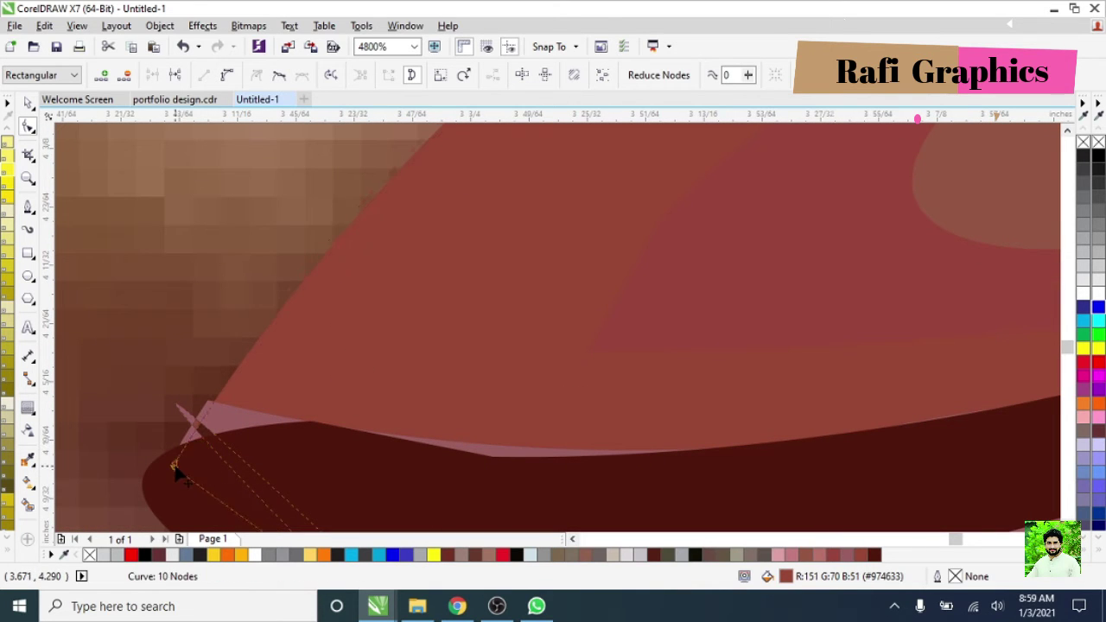
{"action": "left_click_drag", "start_coordinate": [207, 412], "coordinate": [179, 452]}
- Undo an unwanted lip-corner node move and zoom out to show the whole face
{"action": "scroll", "coordinate": [180, 452], "scroll_direction": "down", "scroll_amount": 4}
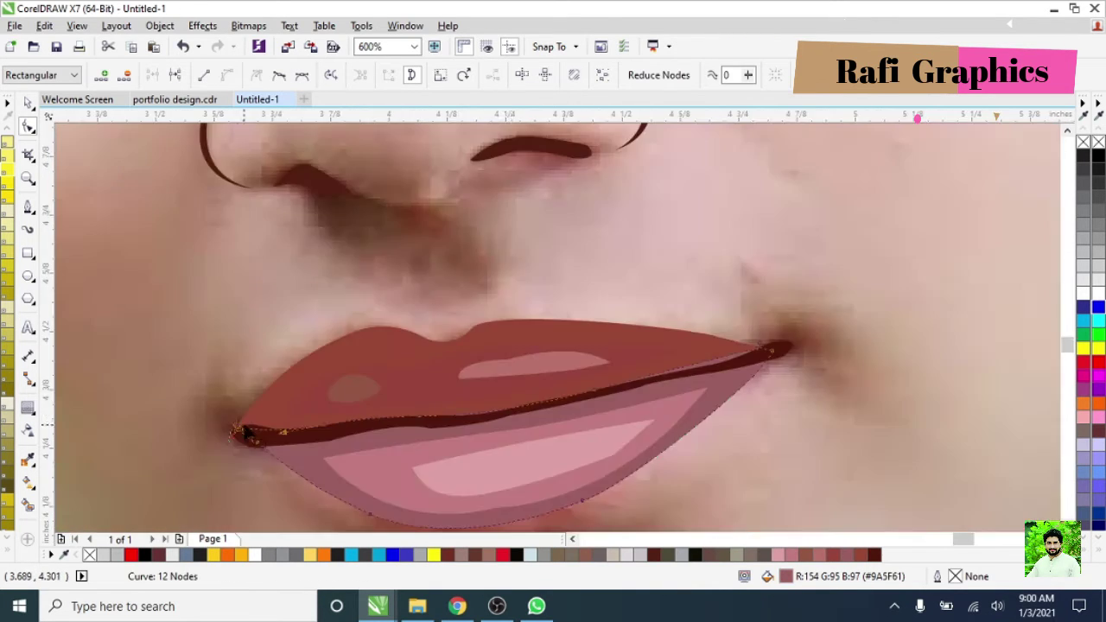
{"action": "scroll", "coordinate": [799, 370], "scroll_direction": "up", "scroll_amount": 3}
{"action": "left_click_drag", "start_coordinate": [796, 384], "coordinate": [864, 354]}
{"action": "key", "text": "ctrl+z"}
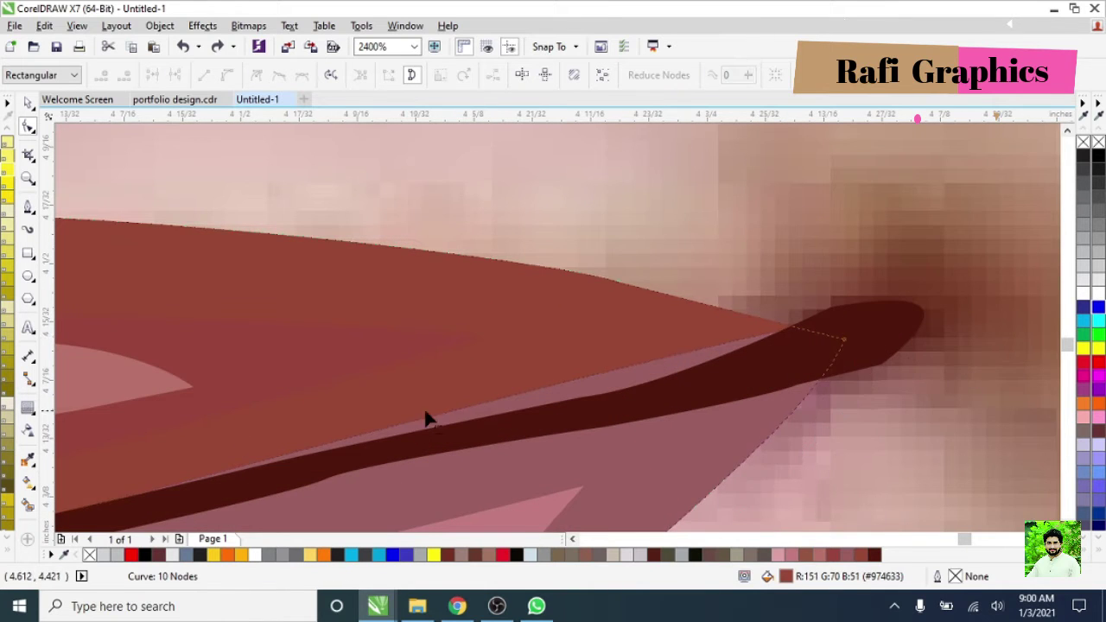
{"action": "scroll", "coordinate": [617, 390], "scroll_direction": "down", "scroll_amount": 3}
{"action": "scroll", "coordinate": [271, 407], "scroll_direction": "up", "scroll_amount": 3}
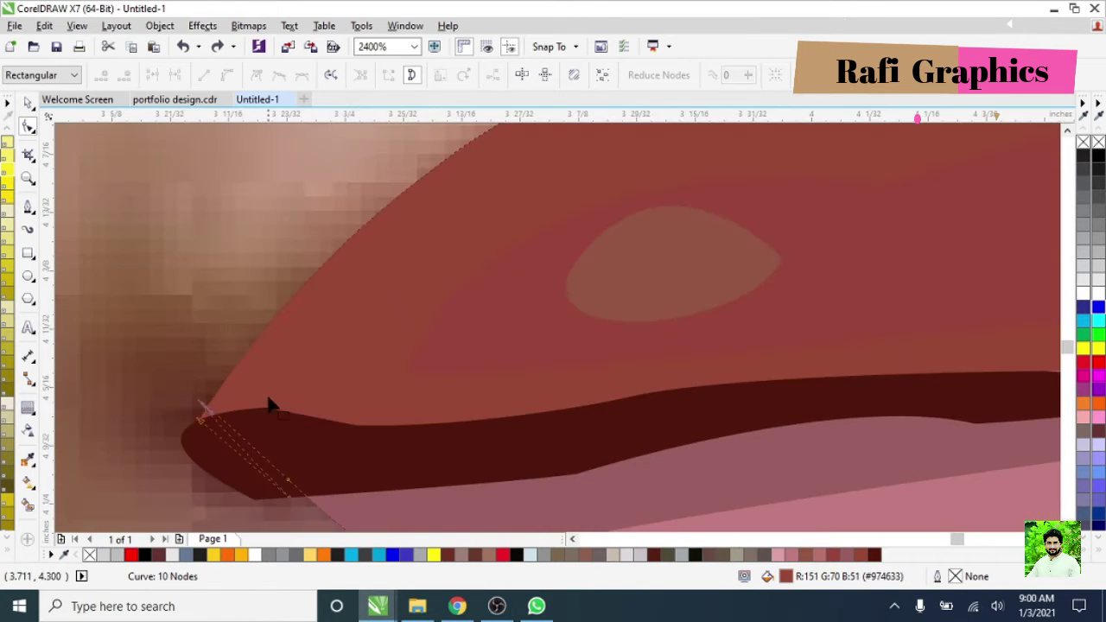
{"action": "scroll", "coordinate": [276, 412], "scroll_direction": "down", "scroll_amount": 1}
{"action": "scroll", "coordinate": [461, 345], "scroll_direction": "down", "scroll_amount": 2}
{"action": "scroll", "coordinate": [462, 345], "scroll_direction": "down", "scroll_amount": 3}
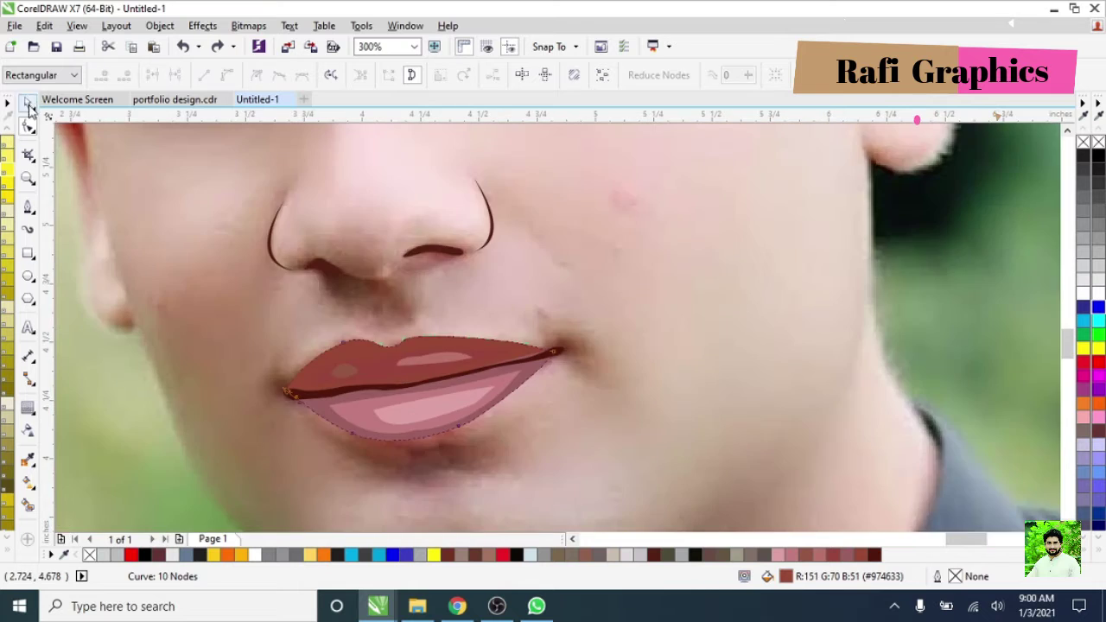
{"action": "scroll", "coordinate": [469, 345], "scroll_direction": "down", "scroll_amount": 2}
{"action": "scroll", "coordinate": [469, 345], "scroll_direction": "up", "scroll_amount": 1}
{"action": "left_click", "coordinate": [28, 207]}
- Trace the outer rim shape of the right ear with Bezier
{"action": "scroll", "coordinate": [657, 285], "scroll_direction": "up", "scroll_amount": 1}
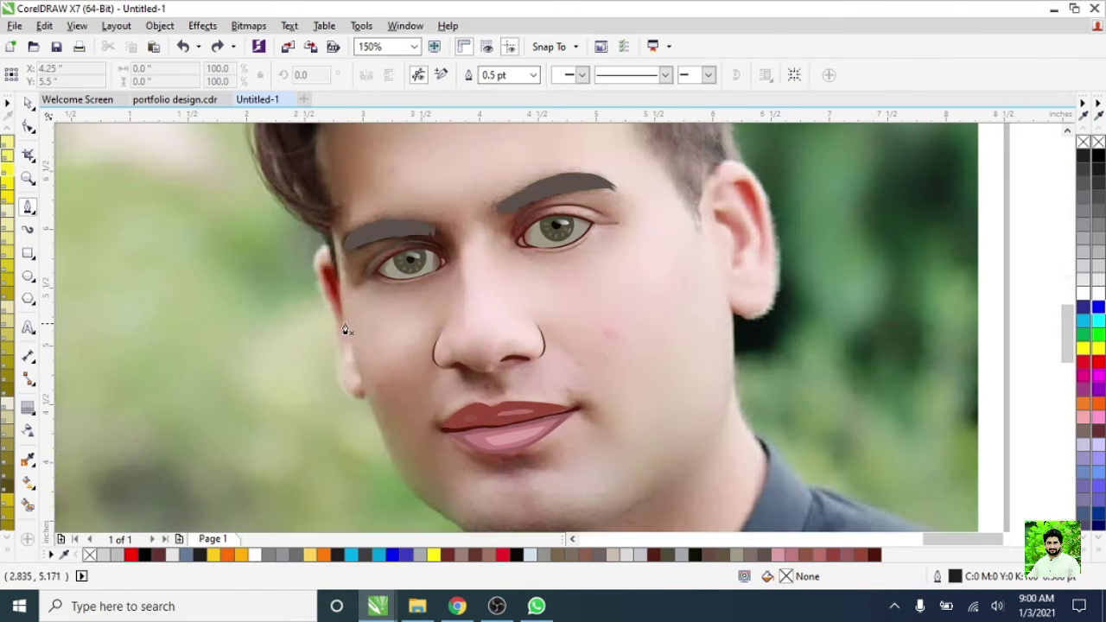
{"action": "scroll", "coordinate": [691, 285], "scroll_direction": "up", "scroll_amount": 2}
{"action": "scroll", "coordinate": [674, 276], "scroll_direction": "up", "scroll_amount": 1}
{"action": "left_click", "coordinate": [633, 262]}
{"action": "left_click_drag", "start_coordinate": [747, 291], "coordinate": [780, 469]}
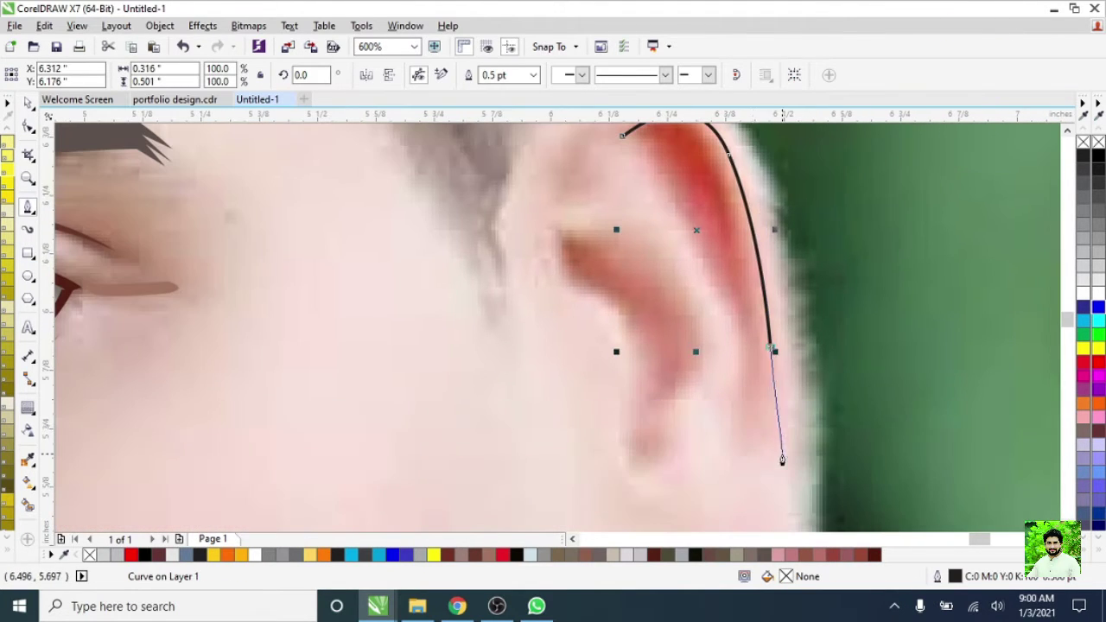
{"action": "left_click", "coordinate": [753, 455]}
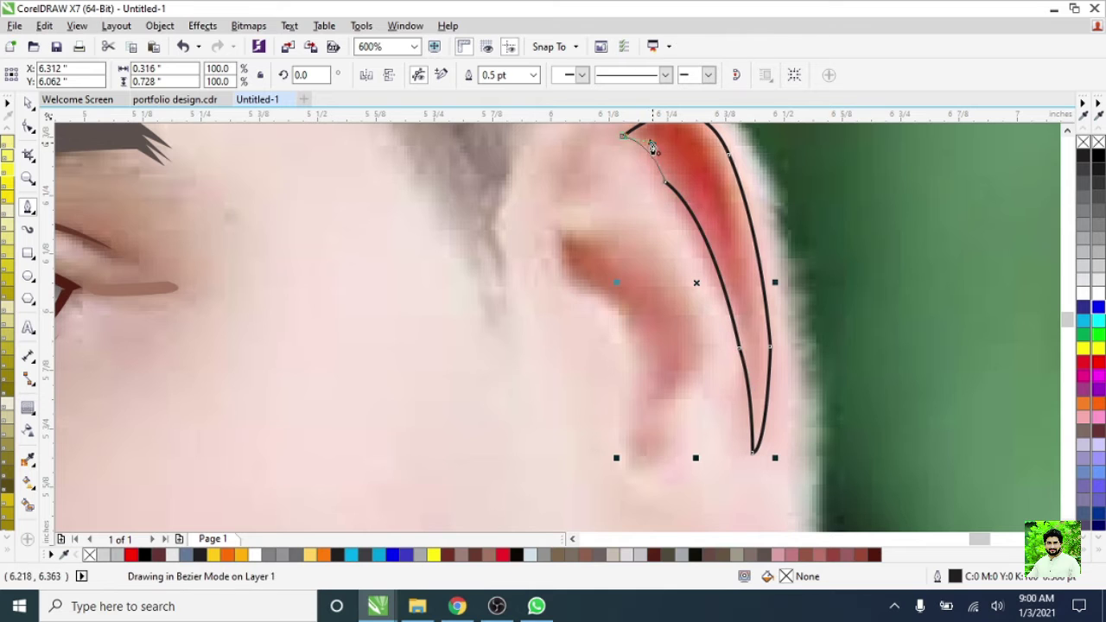
{"action": "left_click", "coordinate": [621, 135]}
- Trace the upper-ear crescent and the inner ear fold shapes
{"action": "left_click", "coordinate": [594, 200]}
{"action": "left_click_drag", "start_coordinate": [616, 274], "coordinate": [604, 285]}
{"action": "left_click", "coordinate": [581, 305]}
{"action": "left_click_drag", "start_coordinate": [589, 357], "coordinate": [627, 388]}
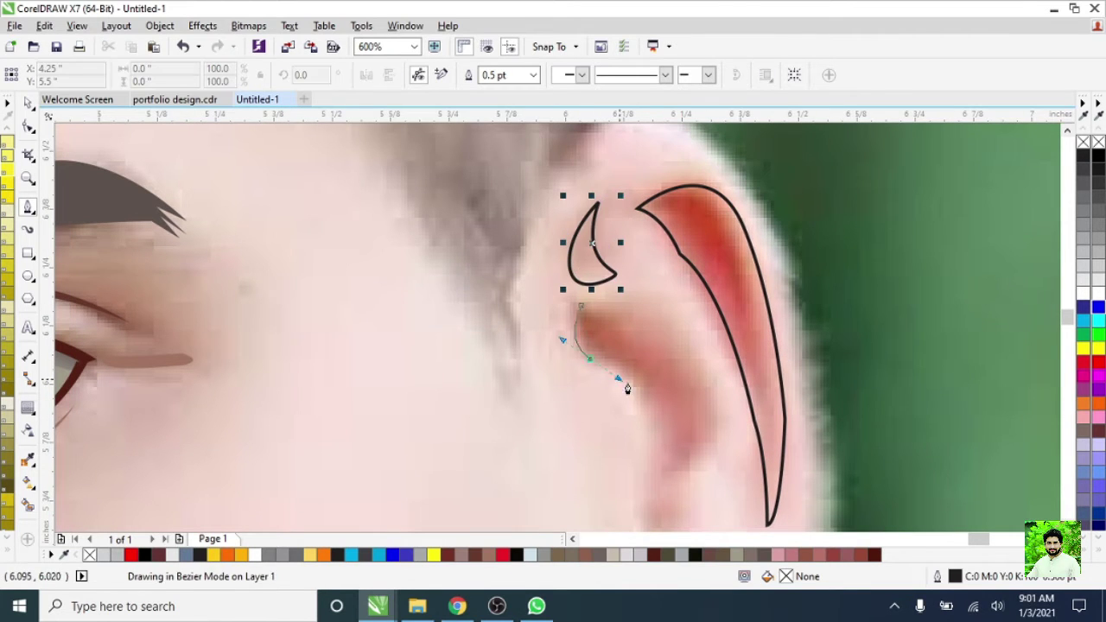
{"action": "left_click_drag", "start_coordinate": [642, 437], "coordinate": [645, 449]}
{"action": "scroll", "coordinate": [644, 449], "scroll_direction": "down", "scroll_amount": 1}
{"action": "left_click_drag", "start_coordinate": [673, 274], "coordinate": [663, 267]}
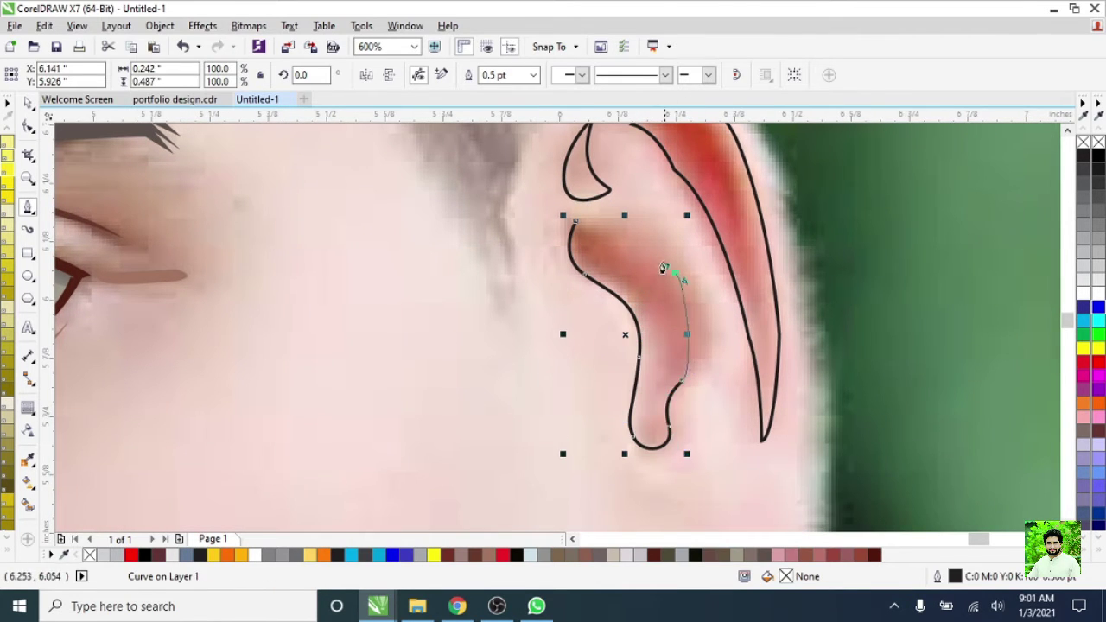
{"action": "left_click", "coordinate": [575, 223]}
{"action": "scroll", "coordinate": [661, 399], "scroll_direction": "down", "scroll_amount": 3}
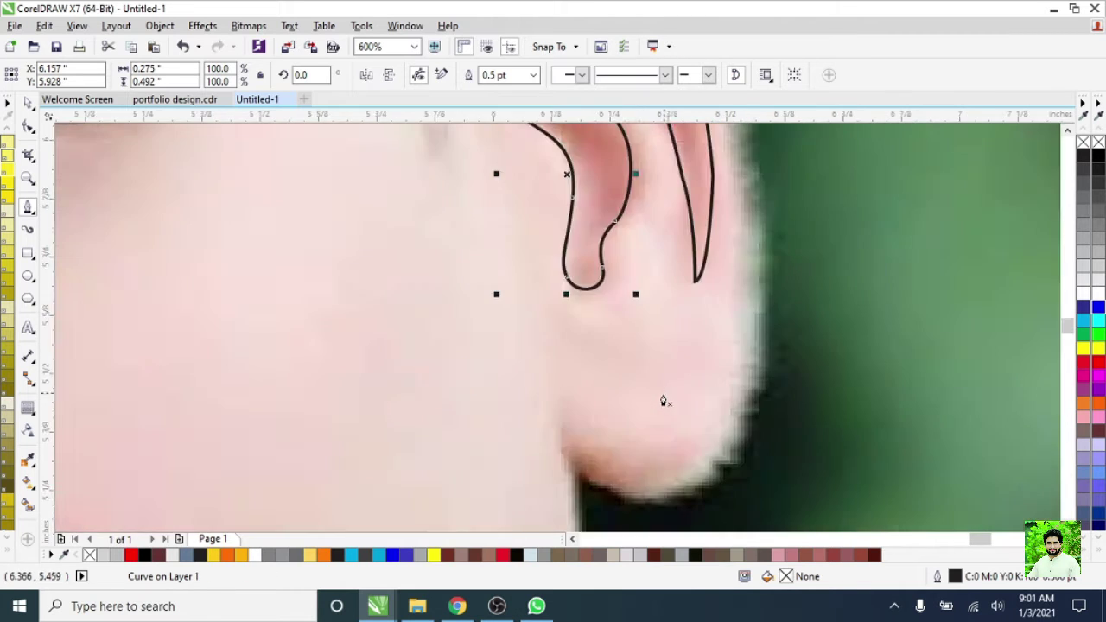
{"action": "scroll", "coordinate": [646, 320], "scroll_direction": "down", "scroll_amount": 5}
{"action": "scroll", "coordinate": [415, 302], "scroll_direction": "up", "scroll_amount": 5}
- Trace the inner shape of the left ear
{"action": "left_click", "coordinate": [442, 280]}
{"action": "left_click_drag", "start_coordinate": [398, 253], "coordinate": [393, 259]}
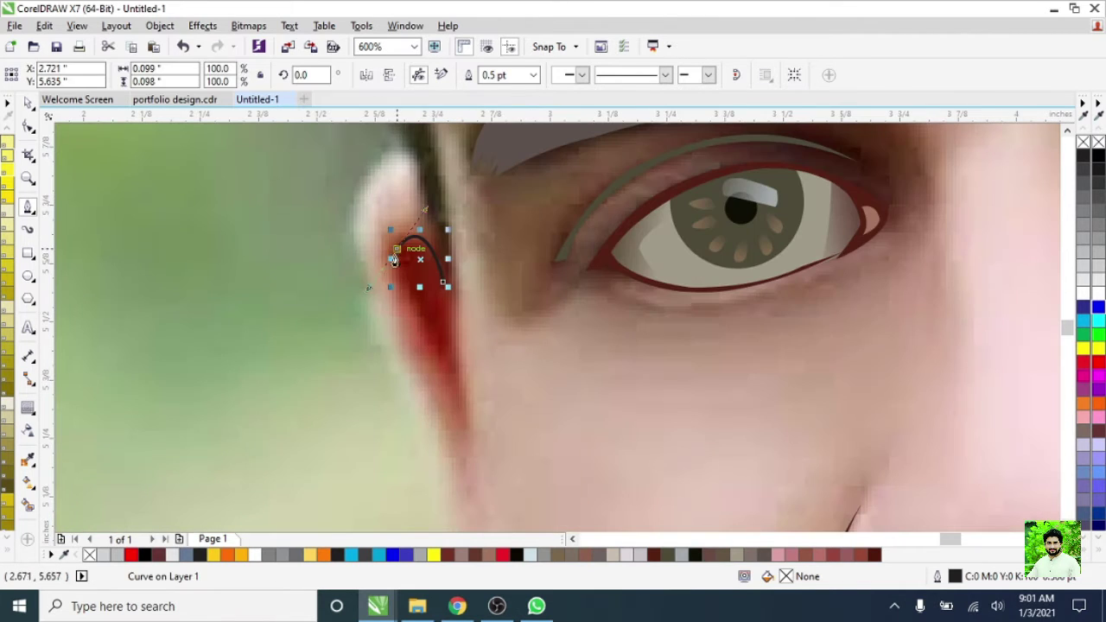
{"action": "left_click", "coordinate": [455, 420]}
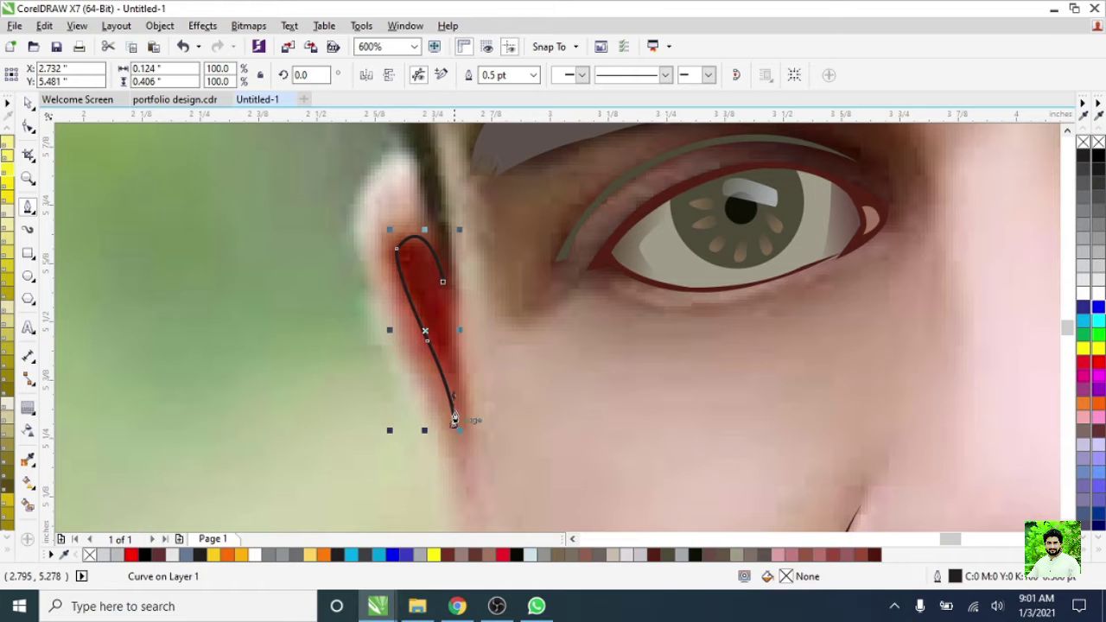
{"action": "left_click", "coordinate": [462, 400]}
{"action": "scroll", "coordinate": [470, 402], "scroll_direction": "down", "scroll_amount": 2}
{"action": "scroll", "coordinate": [483, 397], "scroll_direction": "down", "scroll_amount": 2}
{"action": "scroll", "coordinate": [582, 377], "scroll_direction": "down", "scroll_amount": 1}
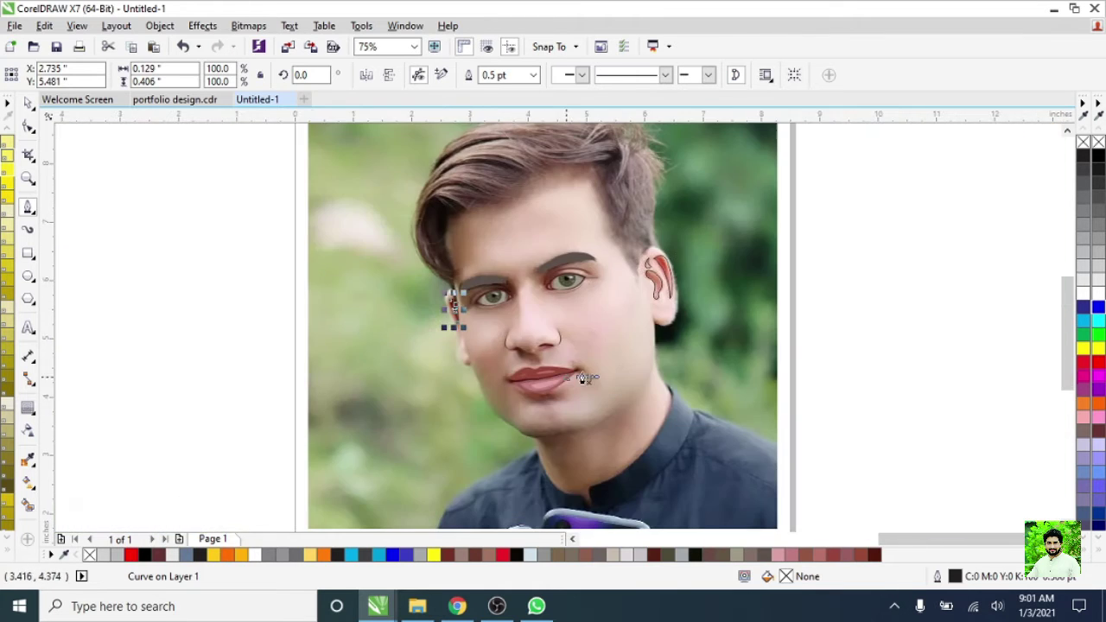
{"action": "scroll", "coordinate": [630, 287], "scroll_direction": "up", "scroll_amount": 2}
{"action": "scroll", "coordinate": [630, 287], "scroll_direction": "down", "scroll_amount": 2}
{"action": "scroll", "coordinate": [484, 361], "scroll_direction": "up", "scroll_amount": 3}
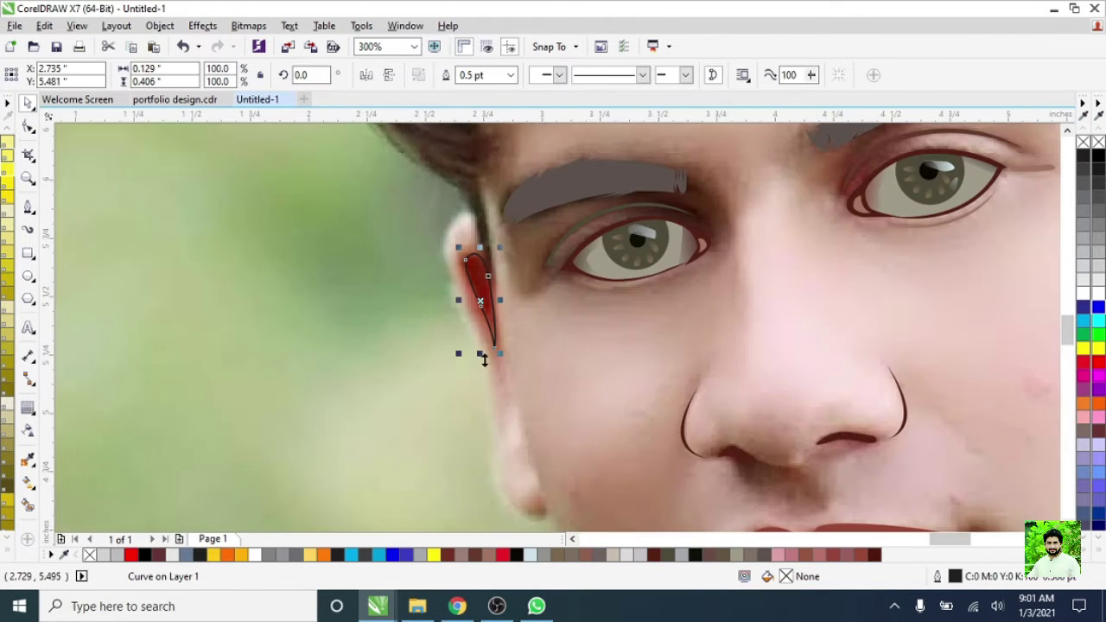
- Fill the left ear shape reddish brown (R151 G70 B51) and select the three right-ear shapes
{"action": "left_click", "coordinate": [827, 557]}
{"action": "scroll", "coordinate": [276, 359], "scroll_direction": "down", "scroll_amount": 2}
{"action": "scroll", "coordinate": [484, 271], "scroll_direction": "up", "scroll_amount": 1}
{"action": "left_click_drag", "start_coordinate": [483, 272], "coordinate": [604, 407]}
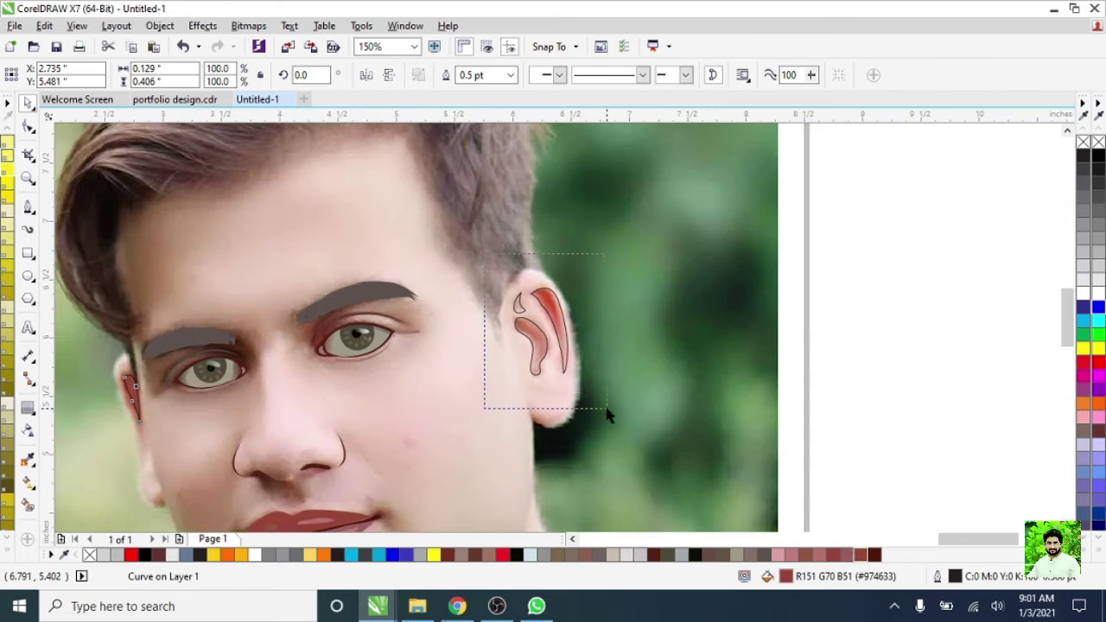
{"action": "scroll", "coordinate": [644, 395], "scroll_direction": "down", "scroll_amount": 1}
{"action": "scroll", "coordinate": [644, 395], "scroll_direction": "down", "scroll_amount": 2}
- Move the traced features aside, then undo so they sit back over the photo
{"action": "left_click_drag", "start_coordinate": [407, 366], "coordinate": [616, 333]}
{"action": "key", "text": "Escape"}
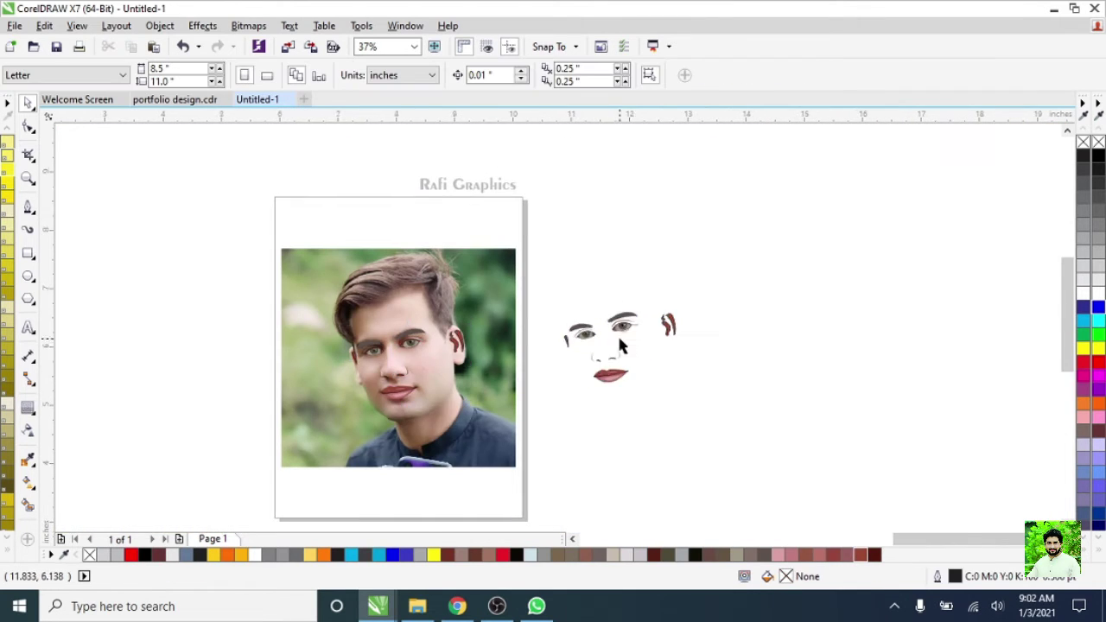
{"action": "scroll", "coordinate": [672, 326], "scroll_direction": "up", "scroll_amount": 2}
{"action": "scroll", "coordinate": [560, 261], "scroll_direction": "down", "scroll_amount": 2}
{"action": "scroll", "coordinate": [560, 261], "scroll_direction": "down", "scroll_amount": 1}
{"action": "key", "text": "ctrl+z"}
{"action": "scroll", "coordinate": [620, 342], "scroll_direction": "up", "scroll_amount": 3}
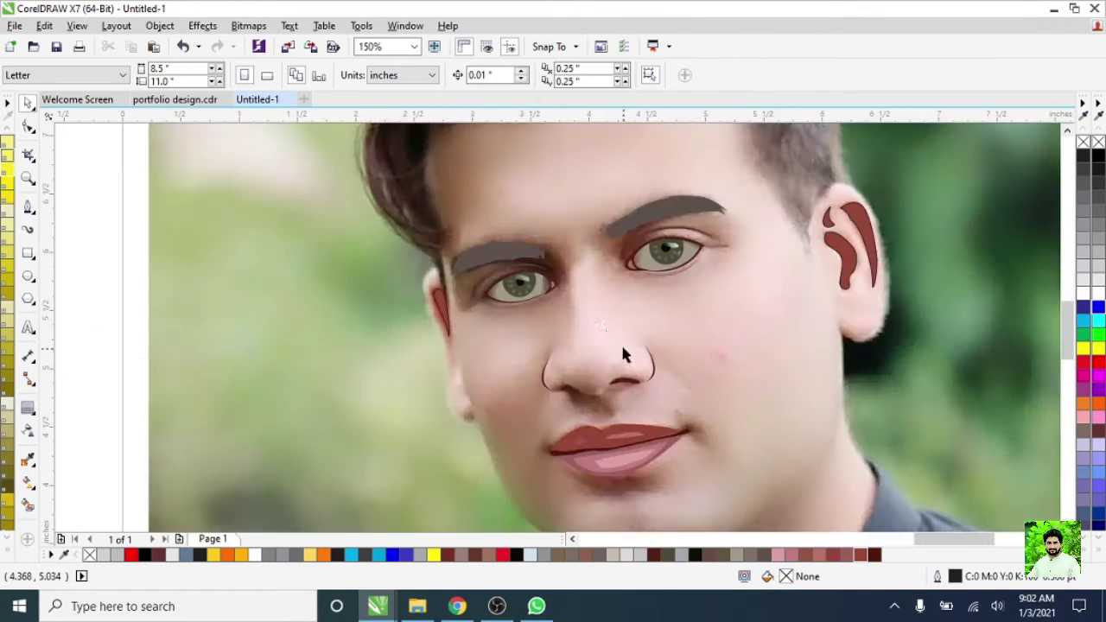
{"action": "scroll", "coordinate": [265, 380], "scroll_direction": "up", "scroll_amount": 2}
- Trace the nose-base outline from the left nostril across toward the right nostril
{"action": "key", "text": "space"}
{"action": "scroll", "coordinate": [538, 400], "scroll_direction": "up", "scroll_amount": 1}
{"action": "scroll", "coordinate": [561, 389], "scroll_direction": "down", "scroll_amount": 1}
{"action": "scroll", "coordinate": [578, 373], "scroll_direction": "up", "scroll_amount": 1}
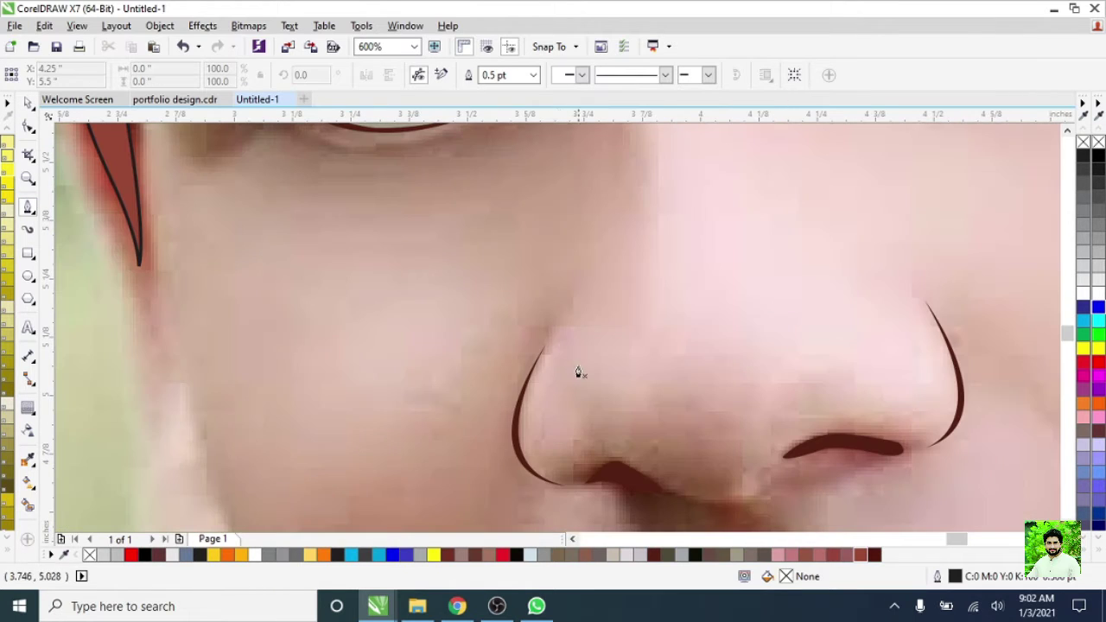
{"action": "left_click_drag", "start_coordinate": [544, 476], "coordinate": [659, 467]}
{"action": "left_click", "coordinate": [572, 462]}
{"action": "left_click_drag", "start_coordinate": [744, 458], "coordinate": [810, 424]}
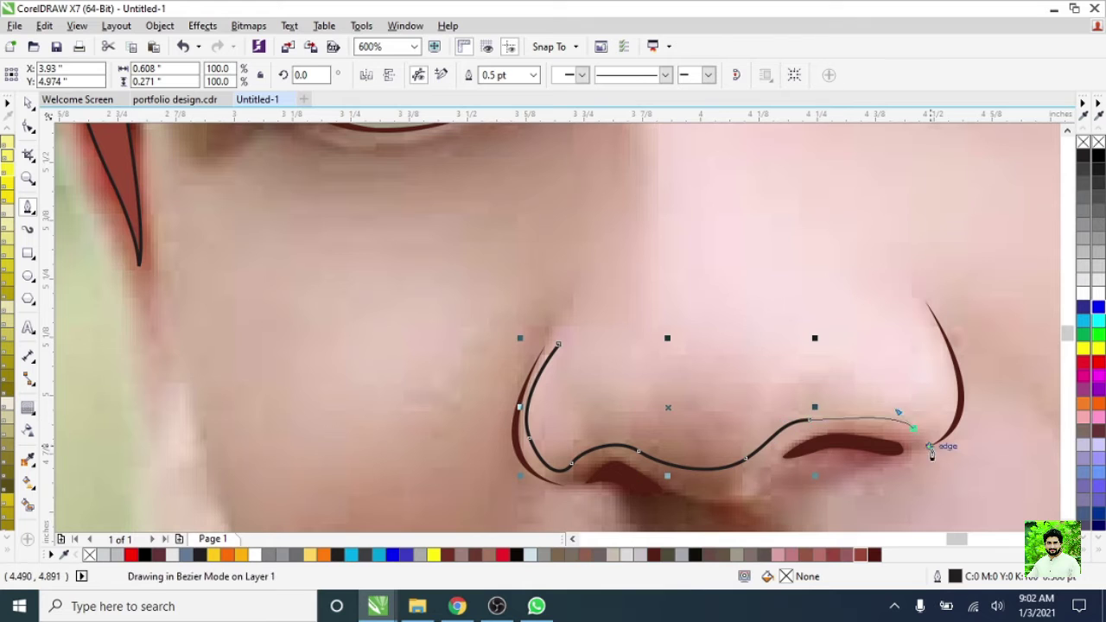
{"action": "key", "text": "space"}
{"action": "scroll", "coordinate": [864, 444], "scroll_direction": "down", "scroll_amount": 1}
{"action": "scroll", "coordinate": [813, 441], "scroll_direction": "up", "scroll_amount": 1}
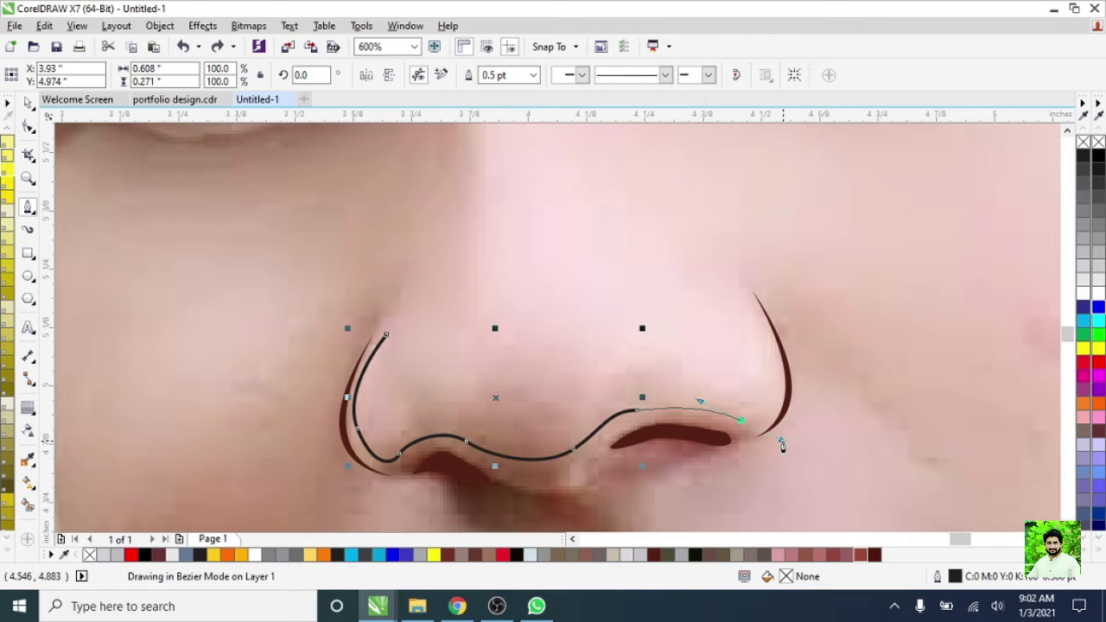
{"action": "left_click_drag", "start_coordinate": [782, 445], "coordinate": [777, 443]}
- Continue the outline around the right nostril and back under the nose to the left nostril
{"action": "scroll", "coordinate": [743, 423], "scroll_direction": "up", "scroll_amount": 2}
{"action": "scroll", "coordinate": [752, 302], "scroll_direction": "down", "scroll_amount": 1}
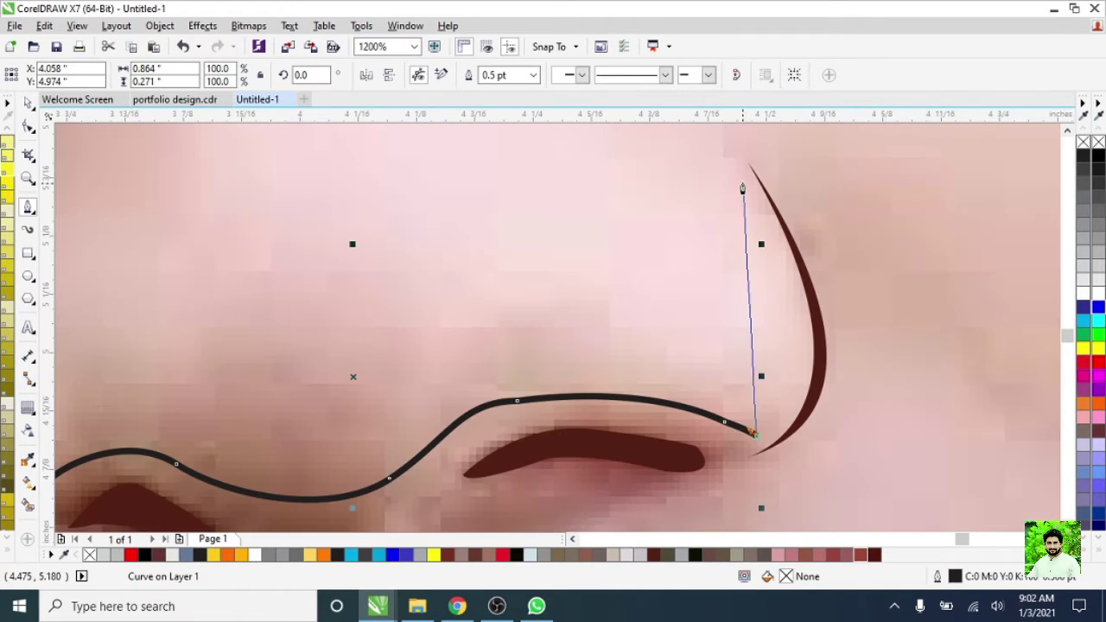
{"action": "scroll", "coordinate": [741, 187], "scroll_direction": "down", "scroll_amount": 2}
{"action": "scroll", "coordinate": [593, 215], "scroll_direction": "up", "scroll_amount": 1}
{"action": "left_click_drag", "start_coordinate": [558, 323], "coordinate": [596, 381]}
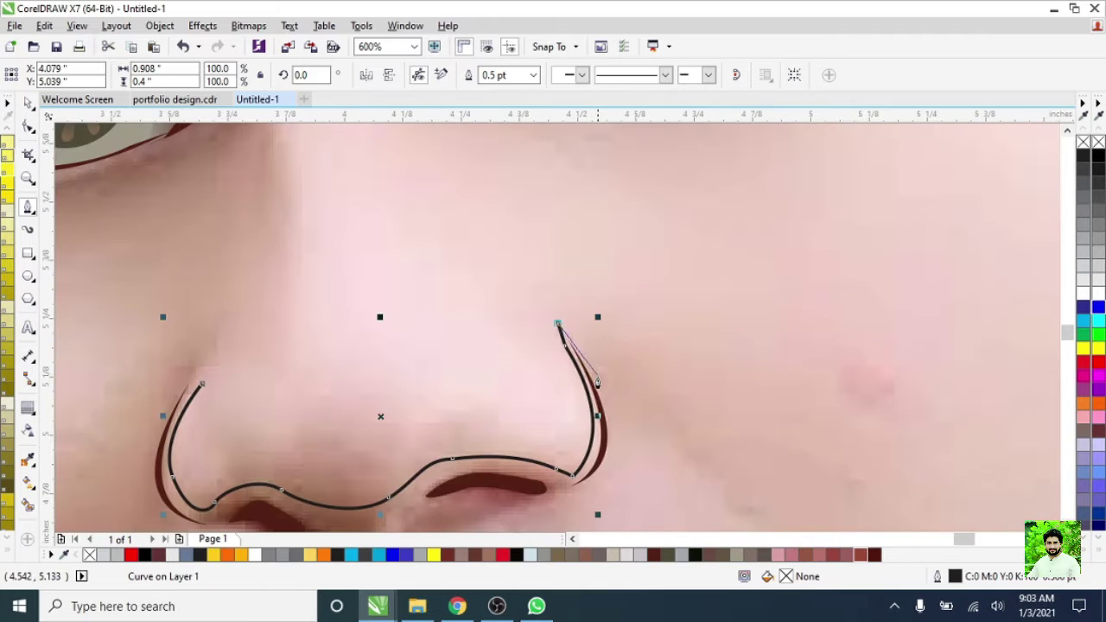
{"action": "left_click_drag", "start_coordinate": [611, 492], "coordinate": [610, 509]}
{"action": "scroll", "coordinate": [578, 493], "scroll_direction": "up", "scroll_amount": 1}
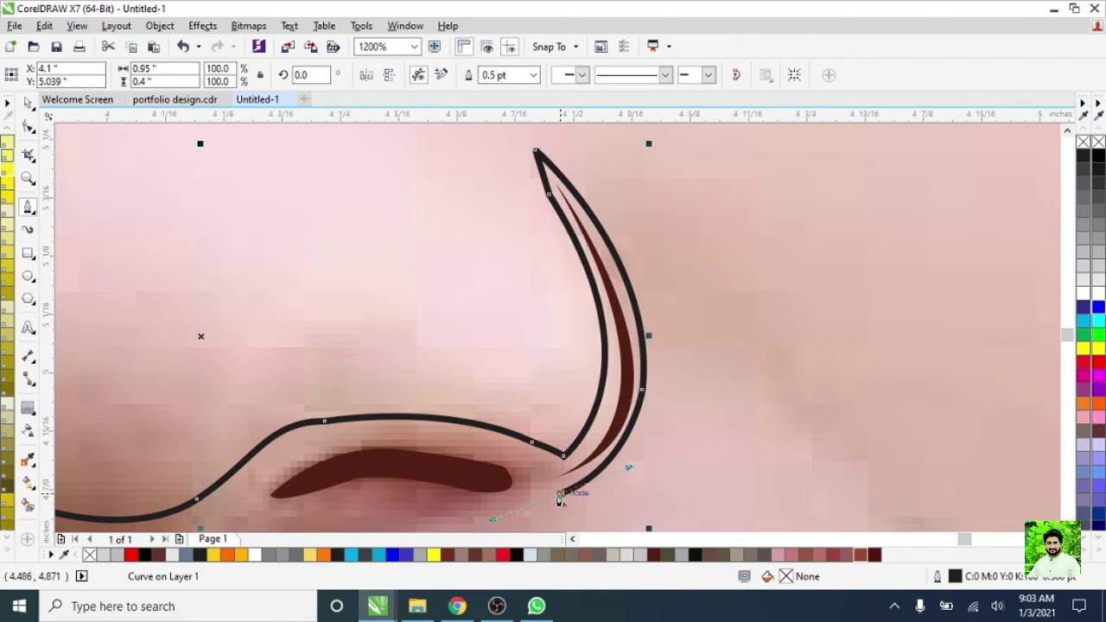
{"action": "scroll", "coordinate": [562, 493], "scroll_direction": "down", "scroll_amount": 2}
{"action": "scroll", "coordinate": [508, 501], "scroll_direction": "up", "scroll_amount": 1}
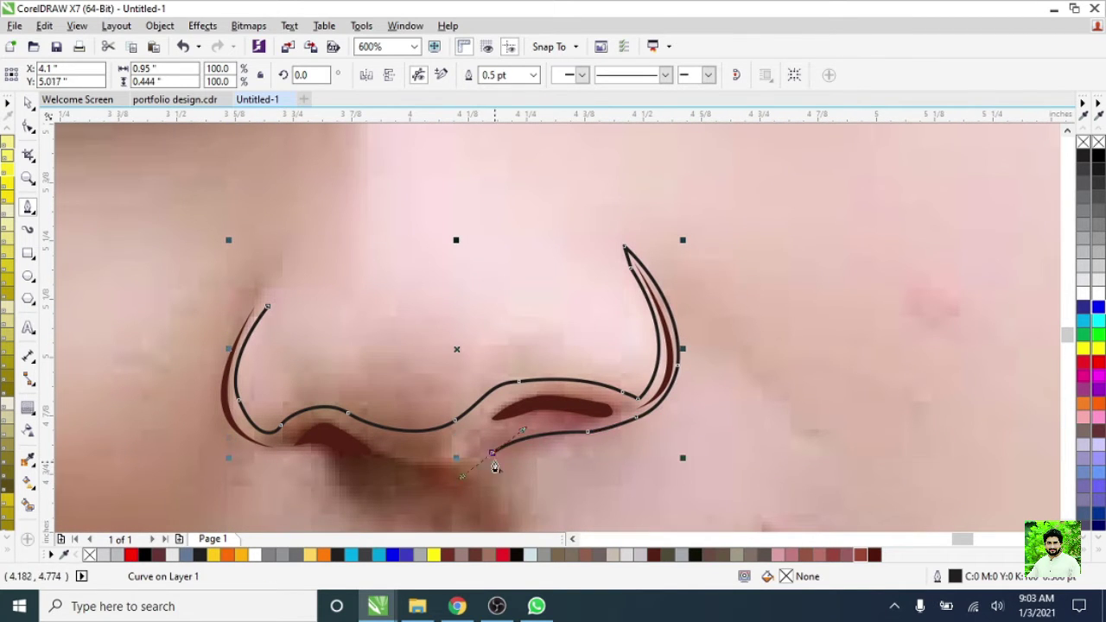
{"action": "left_click_drag", "start_coordinate": [383, 470], "coordinate": [373, 486]}
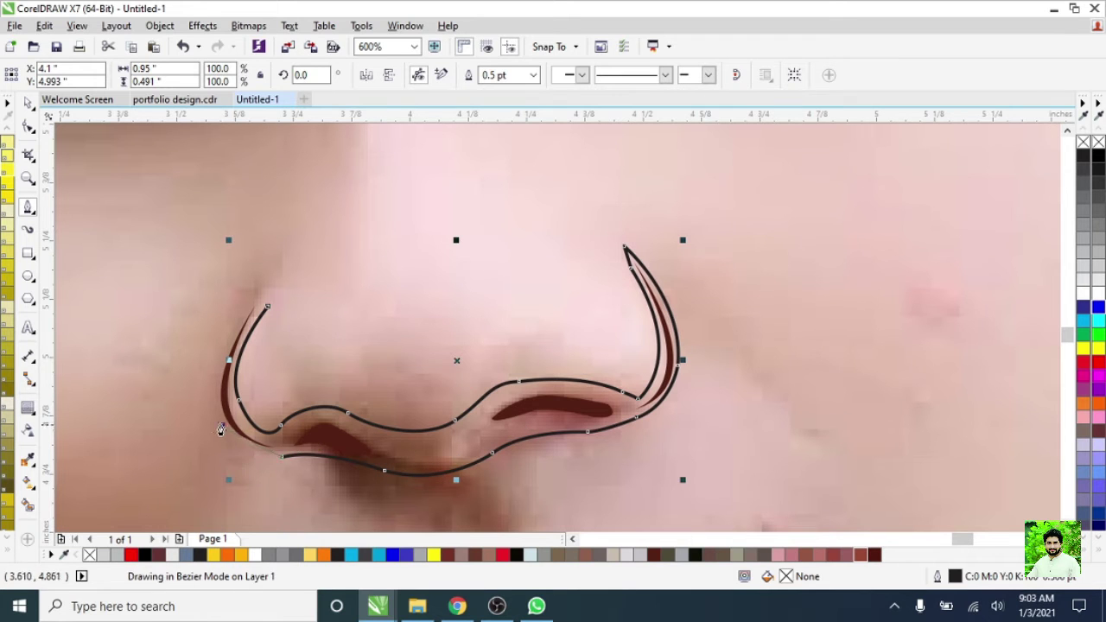
{"action": "left_click_drag", "start_coordinate": [220, 429], "coordinate": [222, 412]}
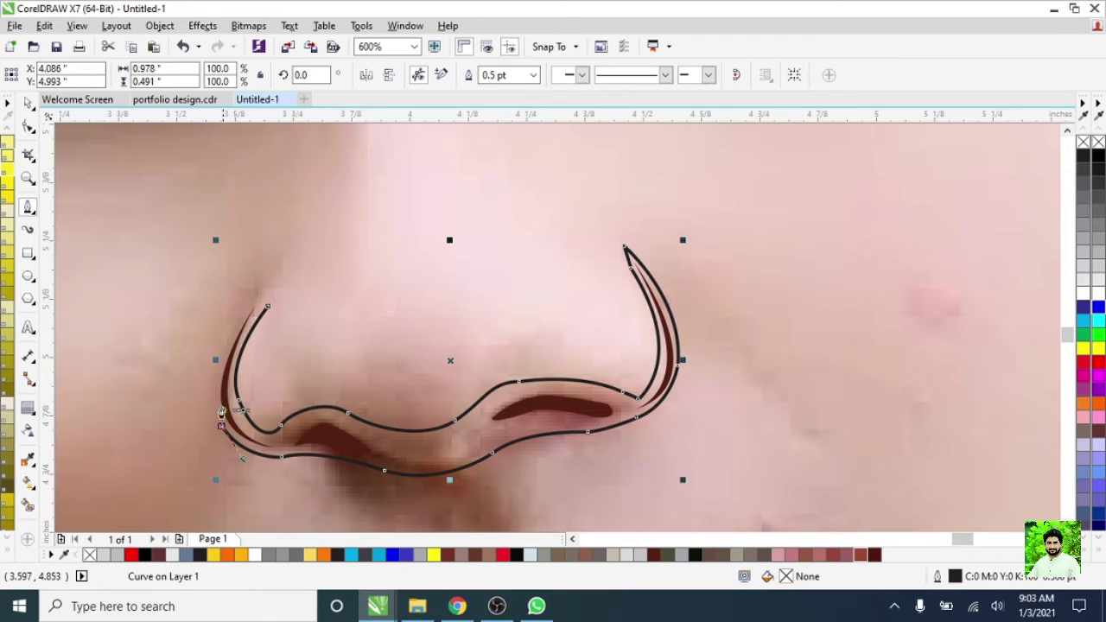
{"action": "left_click", "coordinate": [271, 281]}
- Fill the nose-base shape with pinkish-brown (R183 G114 B107)
{"action": "scroll", "coordinate": [271, 280], "scroll_direction": "down", "scroll_amount": 2}
{"action": "scroll", "coordinate": [440, 388], "scroll_direction": "up", "scroll_amount": 1}
{"action": "scroll", "coordinate": [439, 388], "scroll_direction": "up", "scroll_amount": 1}
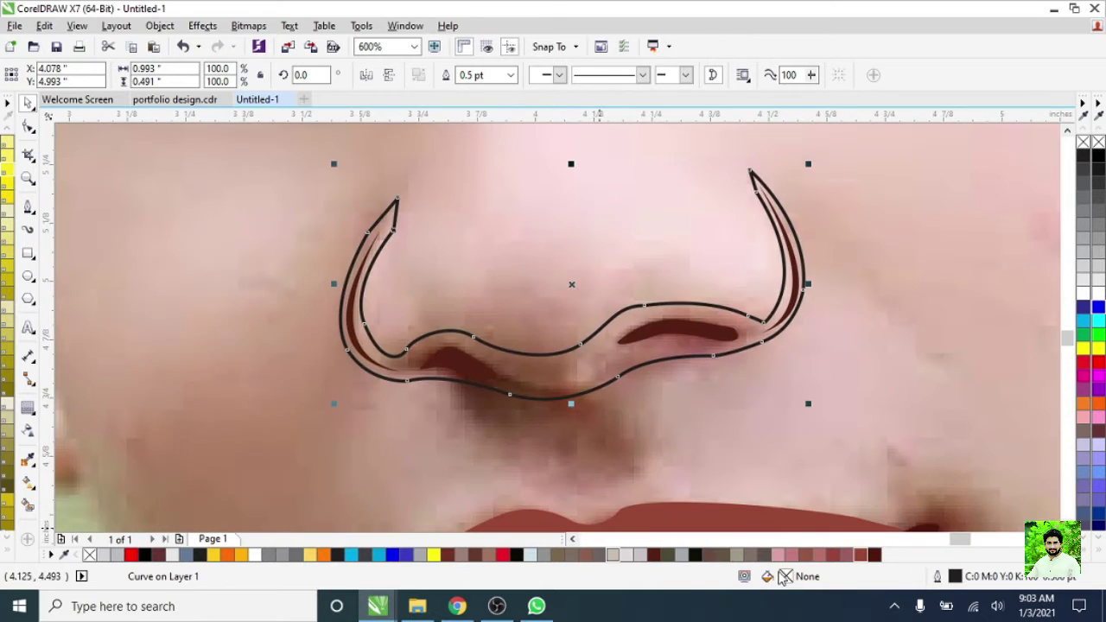
{"action": "left_click", "coordinate": [783, 554]}
{"action": "scroll", "coordinate": [390, 387], "scroll_direction": "down", "scroll_amount": 1}
{"action": "left_click", "coordinate": [817, 554]}
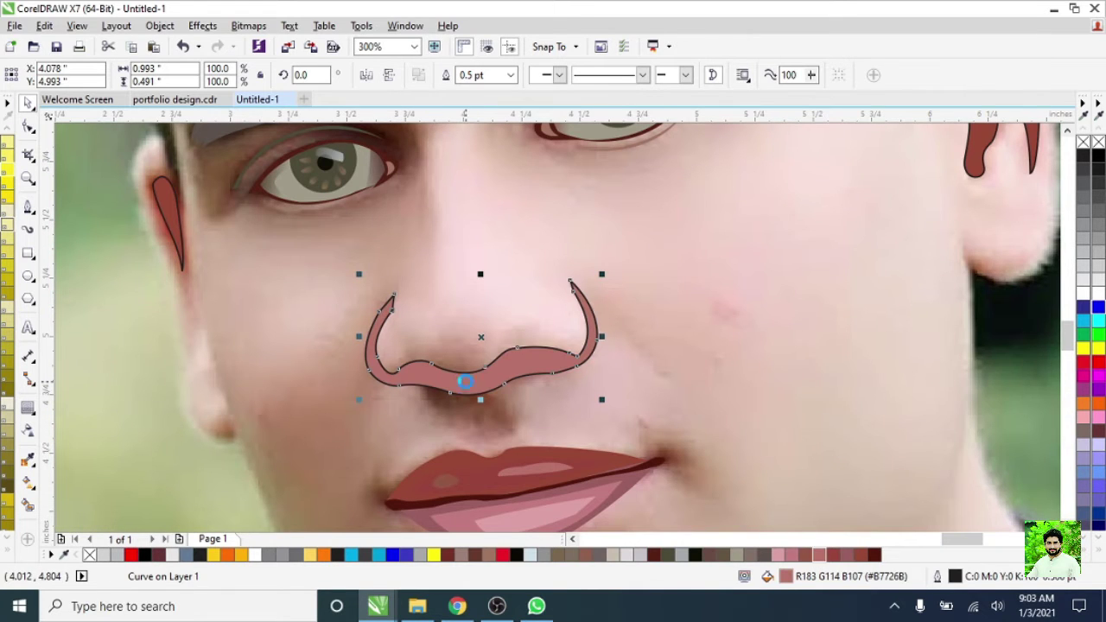
{"action": "scroll", "coordinate": [392, 369], "scroll_direction": "down", "scroll_amount": 2}
{"action": "key", "text": "F5"}
{"action": "scroll", "coordinate": [467, 367], "scroll_direction": "up", "scroll_amount": 2}
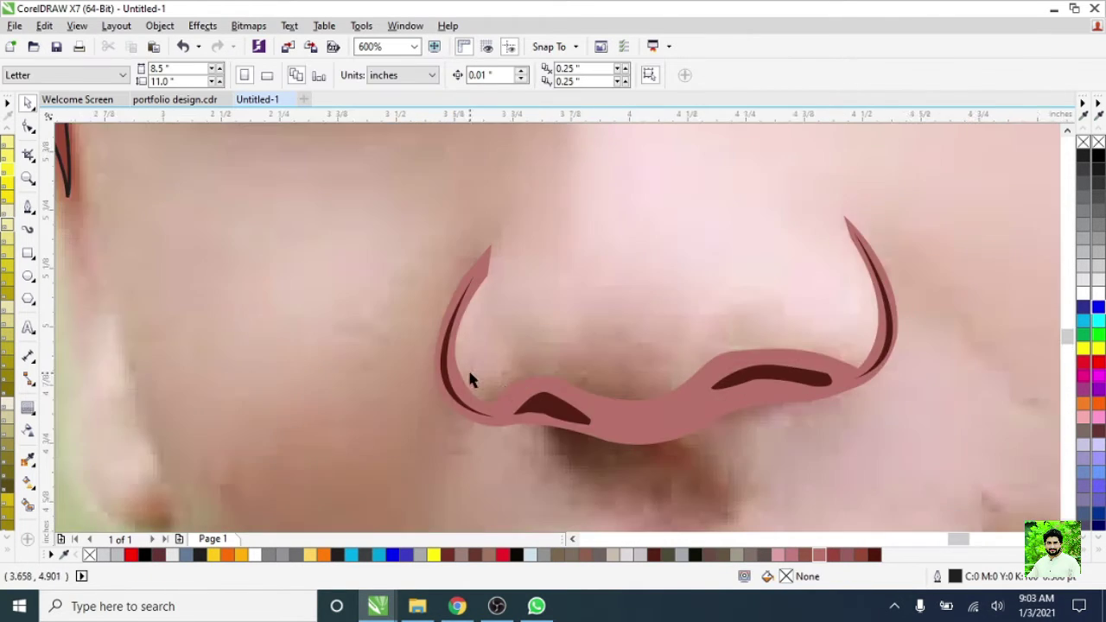
{"action": "scroll", "coordinate": [468, 367], "scroll_direction": "down", "scroll_amount": 1}
- Draw a closed nose-bridge shape from between the eyes down to the nose tip
{"action": "scroll", "coordinate": [593, 354], "scroll_direction": "down", "scroll_amount": 1}
{"action": "left_click", "coordinate": [596, 301]}
{"action": "scroll", "coordinate": [597, 301], "scroll_direction": "up", "scroll_amount": 1}
{"action": "left_click_drag", "start_coordinate": [605, 397], "coordinate": [602, 435]}
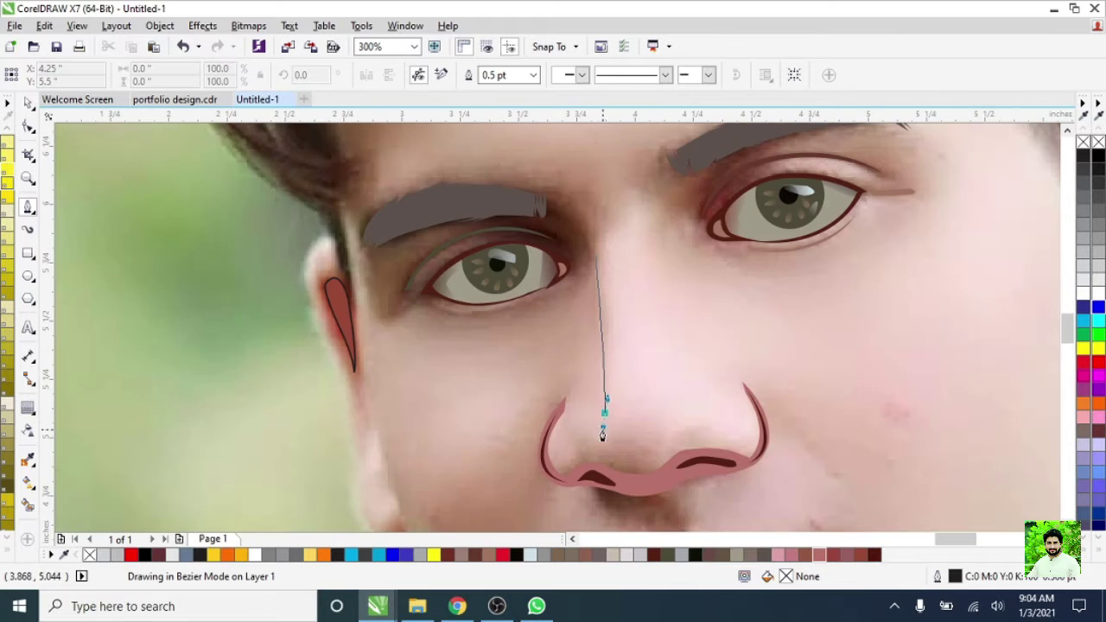
{"action": "scroll", "coordinate": [640, 456], "scroll_direction": "up", "scroll_amount": 1}
{"action": "left_click_drag", "start_coordinate": [698, 414], "coordinate": [729, 351]}
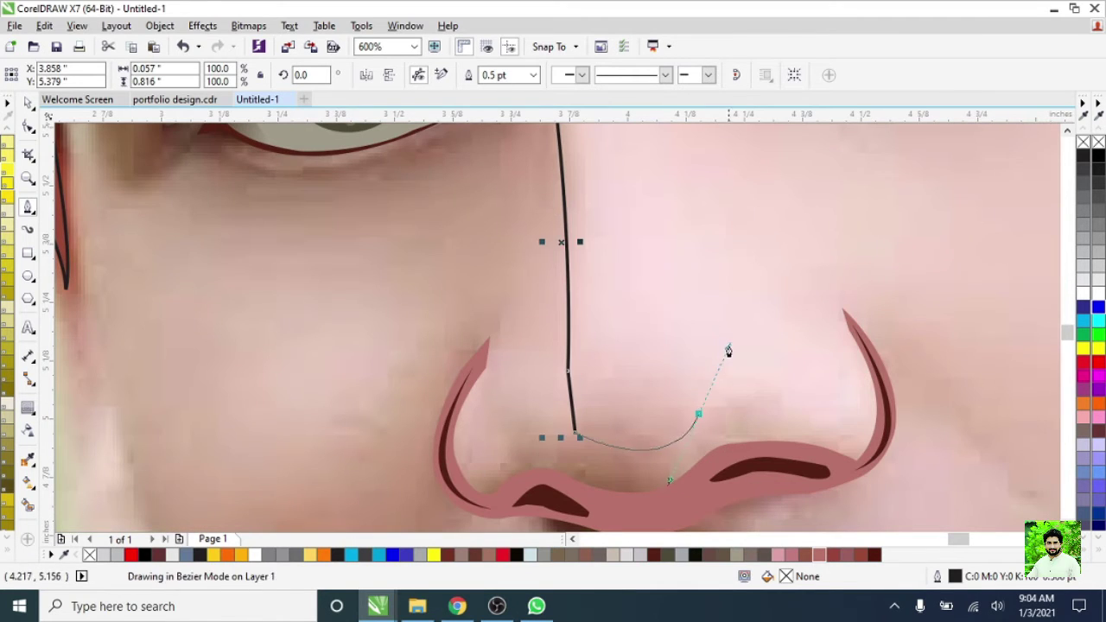
{"action": "scroll", "coordinate": [684, 397], "scroll_direction": "down", "scroll_amount": 1}
{"action": "left_click", "coordinate": [620, 214]}
{"action": "left_click_drag", "start_coordinate": [620, 215], "coordinate": [658, 214]}
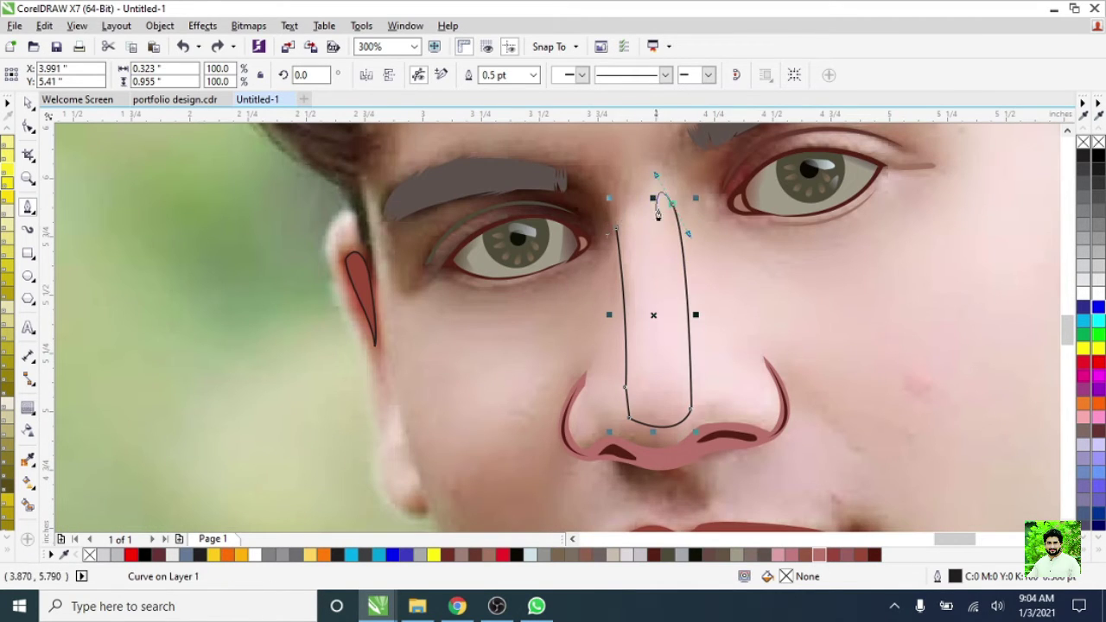
- Draw a curved inner line running down the nose
{"action": "left_click", "coordinate": [629, 226]}
{"action": "left_click_drag", "start_coordinate": [633, 371], "coordinate": [671, 375]}
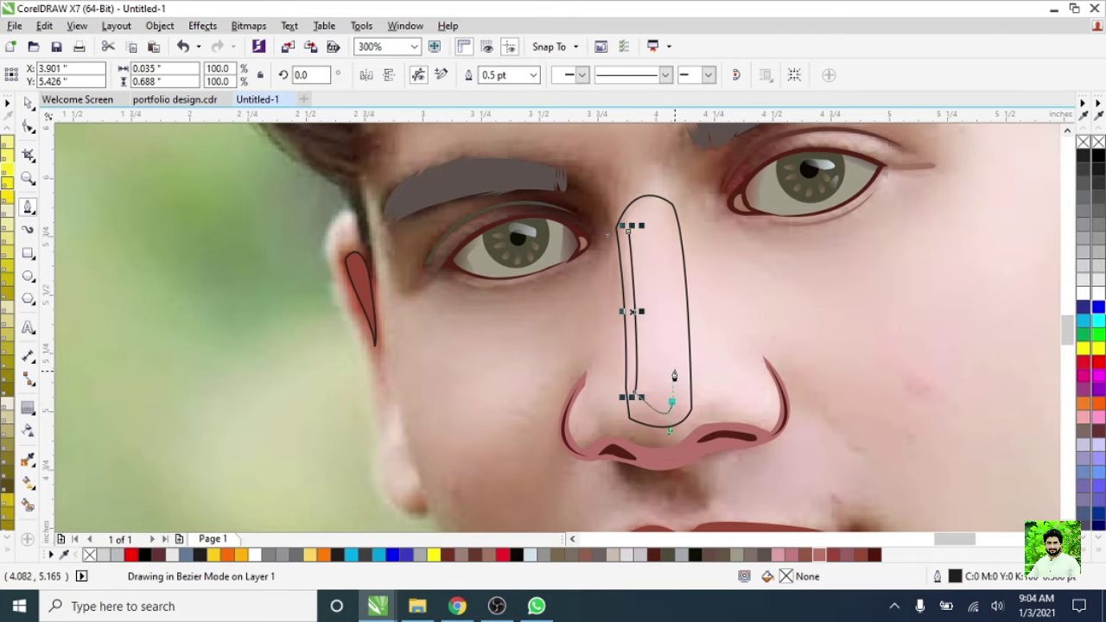
{"action": "scroll", "coordinate": [652, 216], "scroll_direction": "up", "scroll_amount": 1}
{"action": "scroll", "coordinate": [698, 286], "scroll_direction": "down", "scroll_amount": 2}
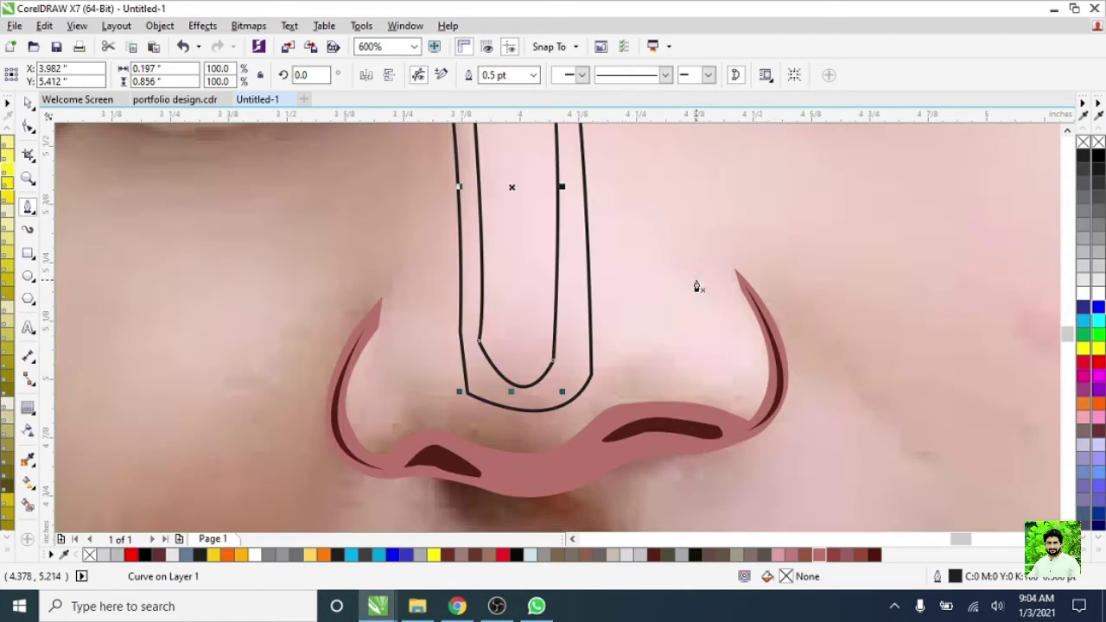
- Outline the right nostril as a closed rounded shape
{"action": "left_click", "coordinate": [698, 278]}
{"action": "left_click_drag", "start_coordinate": [617, 353], "coordinate": [671, 429]}
{"action": "left_click_drag", "start_coordinate": [729, 394], "coordinate": [816, 390]}
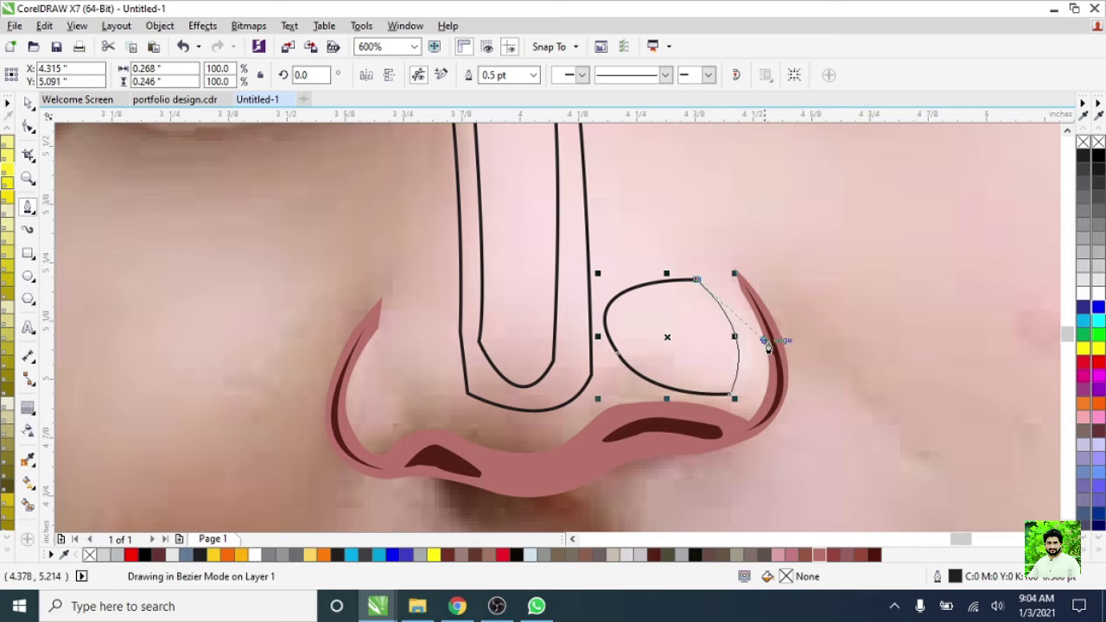
{"action": "left_click", "coordinate": [697, 279]}
{"action": "scroll", "coordinate": [536, 345], "scroll_direction": "down", "scroll_amount": 1}
{"action": "scroll", "coordinate": [469, 364], "scroll_direction": "up", "scroll_amount": 1}
- Outline the left nostril, undoing and redrawing its curved side before closing it
{"action": "left_click", "coordinate": [456, 318]}
{"action": "left_click_drag", "start_coordinate": [435, 409], "coordinate": [482, 444]}
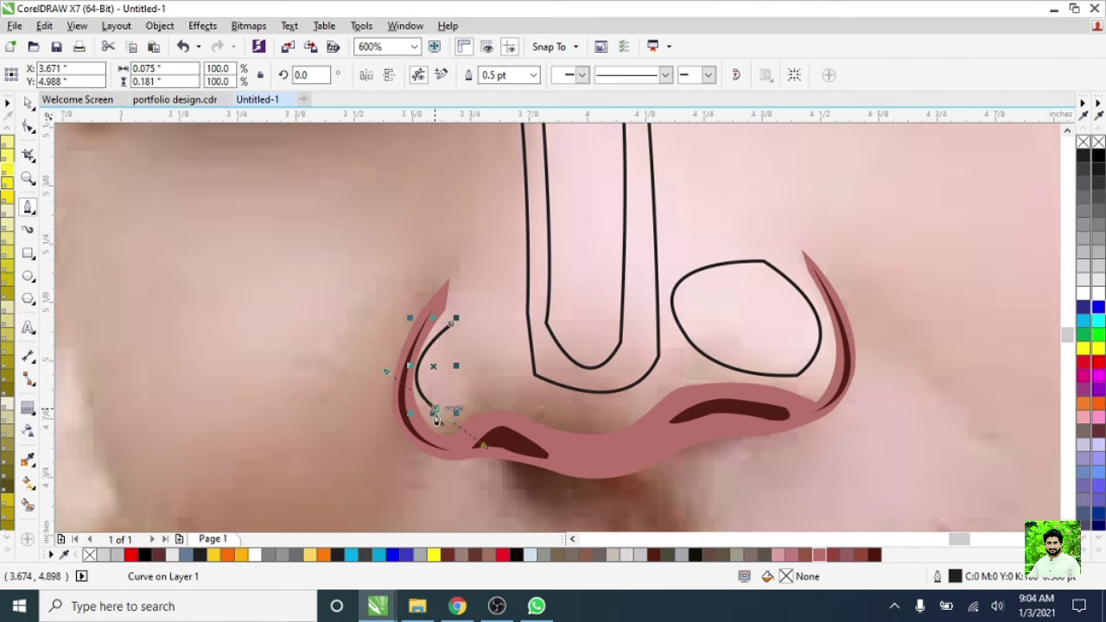
{"action": "key", "text": "ctrl+z"}
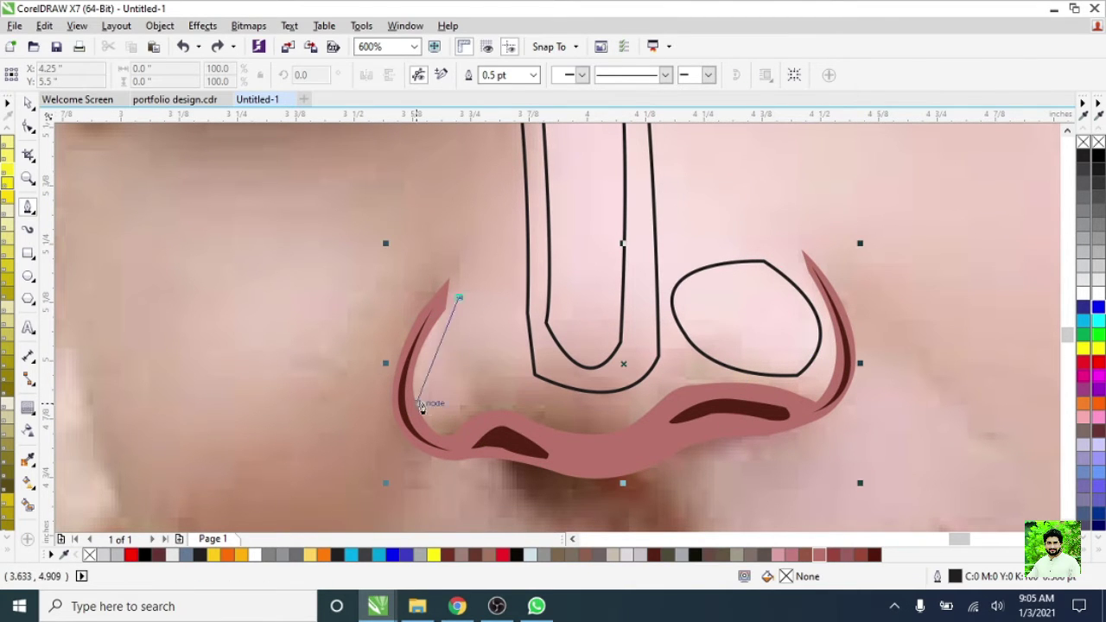
{"action": "left_click_drag", "start_coordinate": [463, 421], "coordinate": [475, 394]}
{"action": "left_click", "coordinate": [457, 296]}
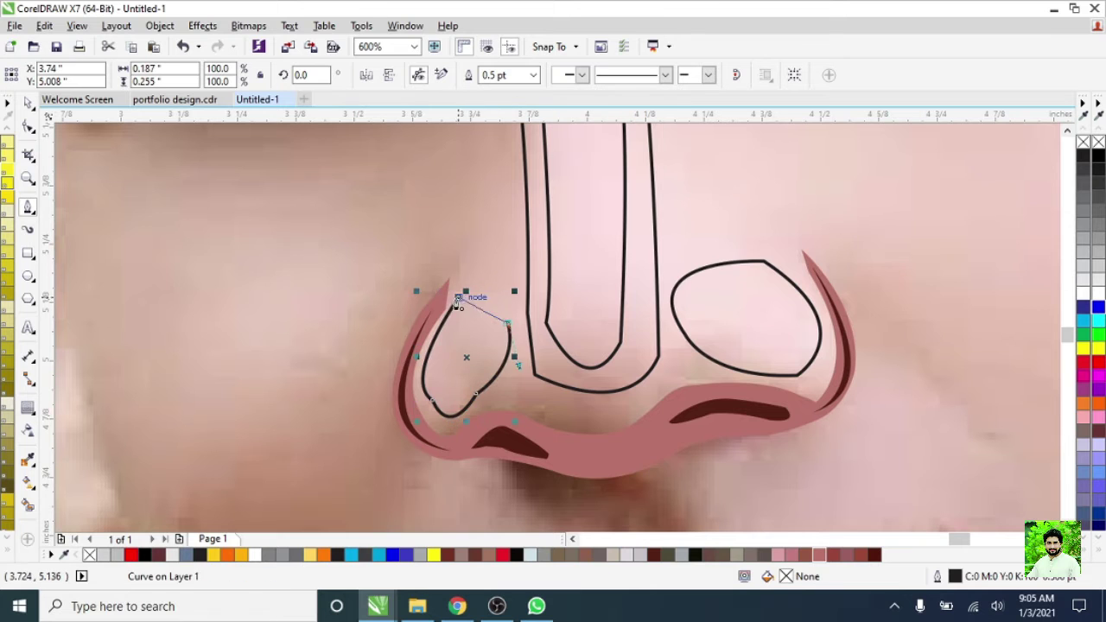
{"action": "scroll", "coordinate": [518, 320], "scroll_direction": "down", "scroll_amount": 4}
{"action": "scroll", "coordinate": [707, 380], "scroll_direction": "down", "scroll_amount": 1}
{"action": "scroll", "coordinate": [605, 344], "scroll_direction": "up", "scroll_amount": 3}
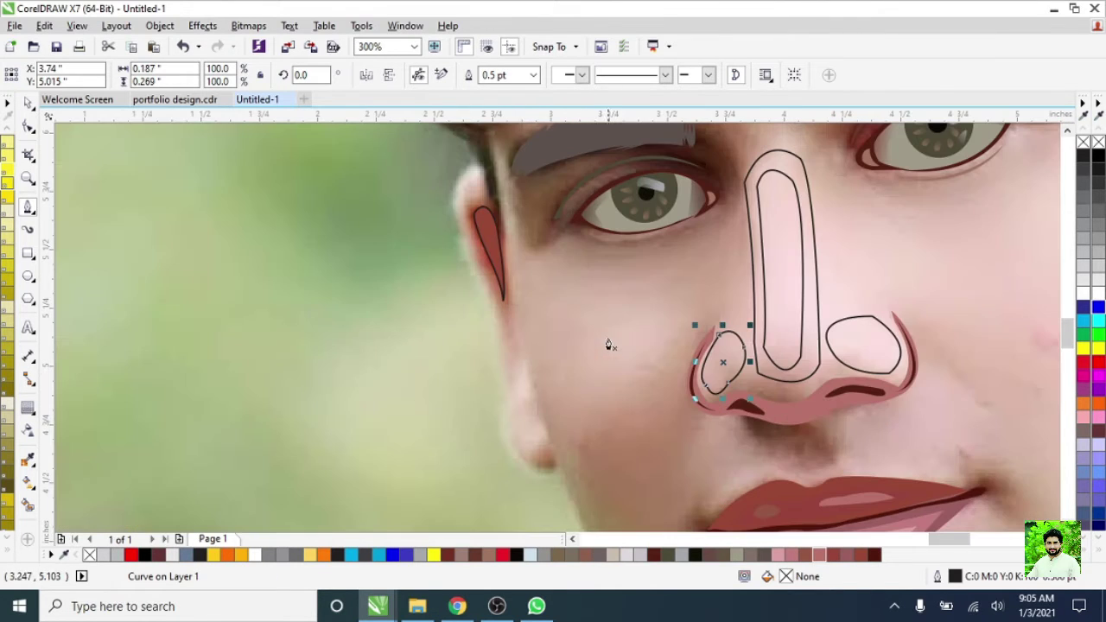
- Draw a closed left-cheek shape with a curved inner shape inside it
{"action": "mouse_move", "coordinate": [535, 302]}
{"action": "left_mouse_down"}
{"action": "mouse_move", "coordinate": [570, 406]}
{"action": "mouse_move", "coordinate": [679, 333]}
{"action": "left_mouse_up"}
{"action": "left_click", "coordinate": [535, 300]}
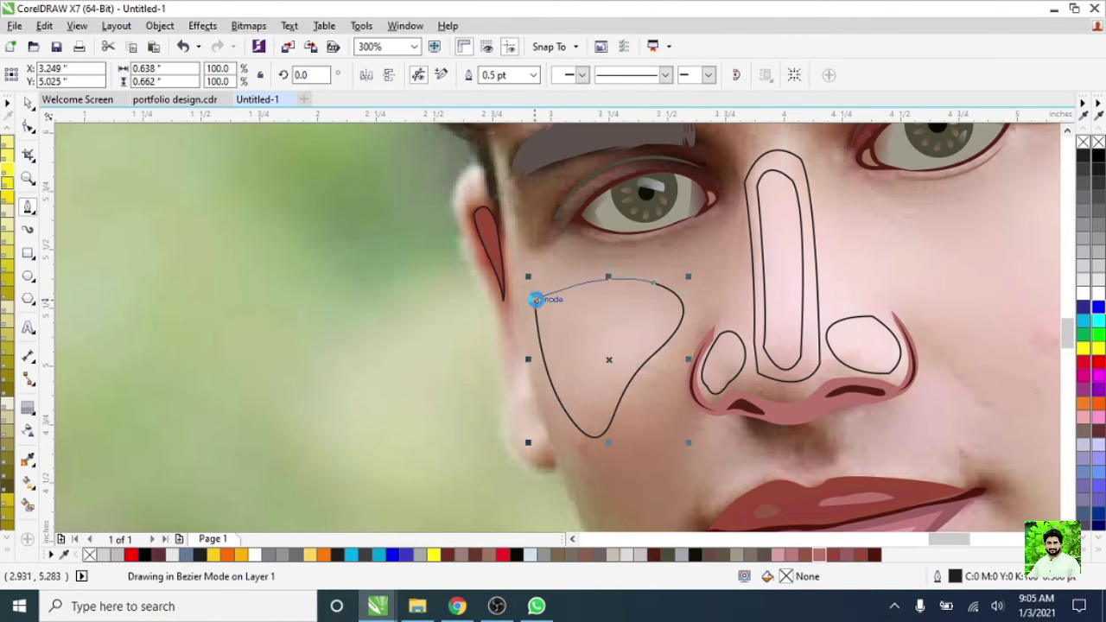
{"action": "left_click", "coordinate": [607, 307]}
{"action": "left_click_drag", "start_coordinate": [566, 362], "coordinate": [592, 412]}
{"action": "scroll", "coordinate": [647, 318], "scroll_direction": "down", "scroll_amount": 3}
{"action": "scroll", "coordinate": [761, 332], "scroll_direction": "up", "scroll_amount": 2}
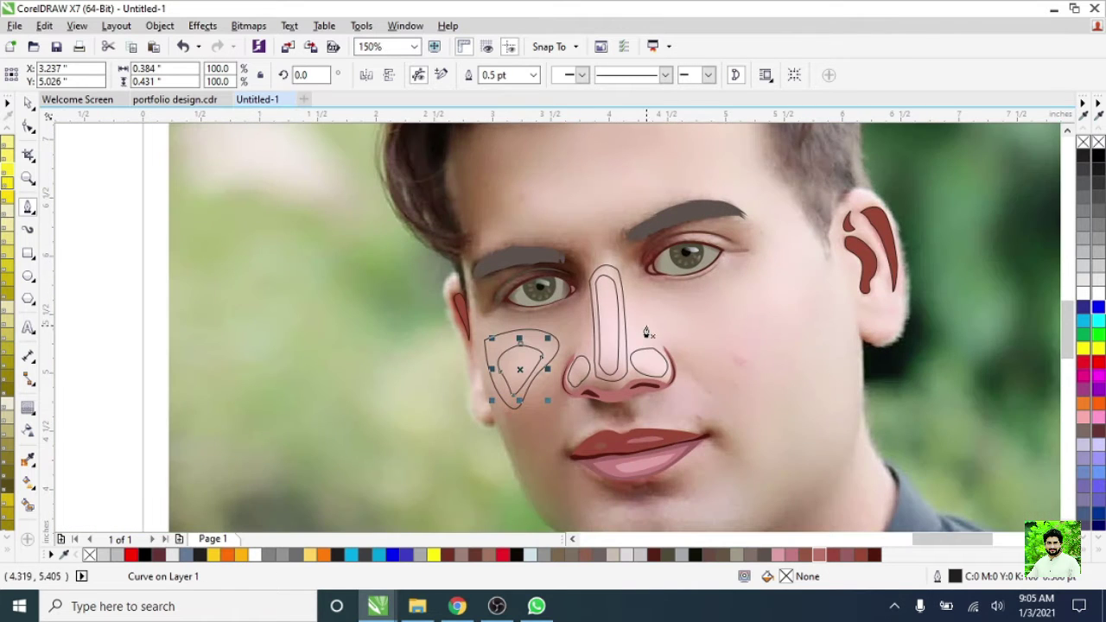
{"action": "scroll", "coordinate": [643, 316], "scroll_direction": "up", "scroll_amount": 2}
- Begin the right-cheek shape at the nose top, down the nose side and across the cheek
{"action": "left_click", "coordinate": [614, 250]}
{"action": "left_click", "coordinate": [633, 409]}
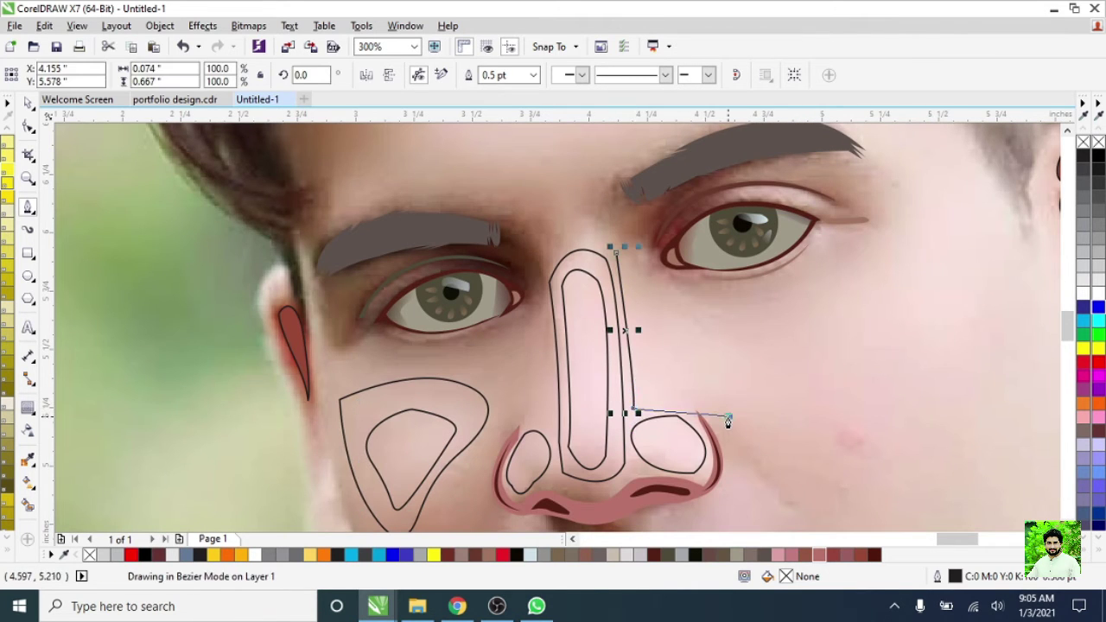
{"action": "scroll", "coordinate": [786, 404], "scroll_direction": "down", "scroll_amount": 2}
{"action": "scroll", "coordinate": [740, 395], "scroll_direction": "up", "scroll_amount": 2}
{"action": "left_click_drag", "start_coordinate": [821, 476], "coordinate": [955, 476]}
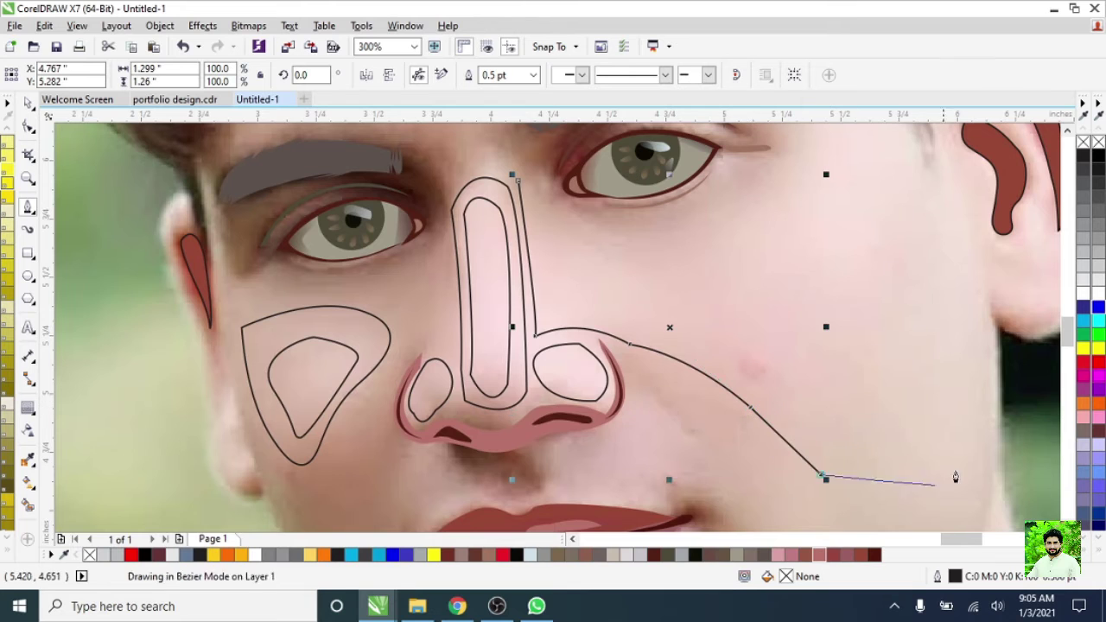
{"action": "scroll", "coordinate": [950, 467], "scroll_direction": "down", "scroll_amount": 2}
{"action": "scroll", "coordinate": [860, 434], "scroll_direction": "up", "scroll_amount": 2}
- Curve the right-cheek outline up toward the ear and close it at the nose top
{"action": "scroll", "coordinate": [861, 434], "scroll_direction": "down", "scroll_amount": 2}
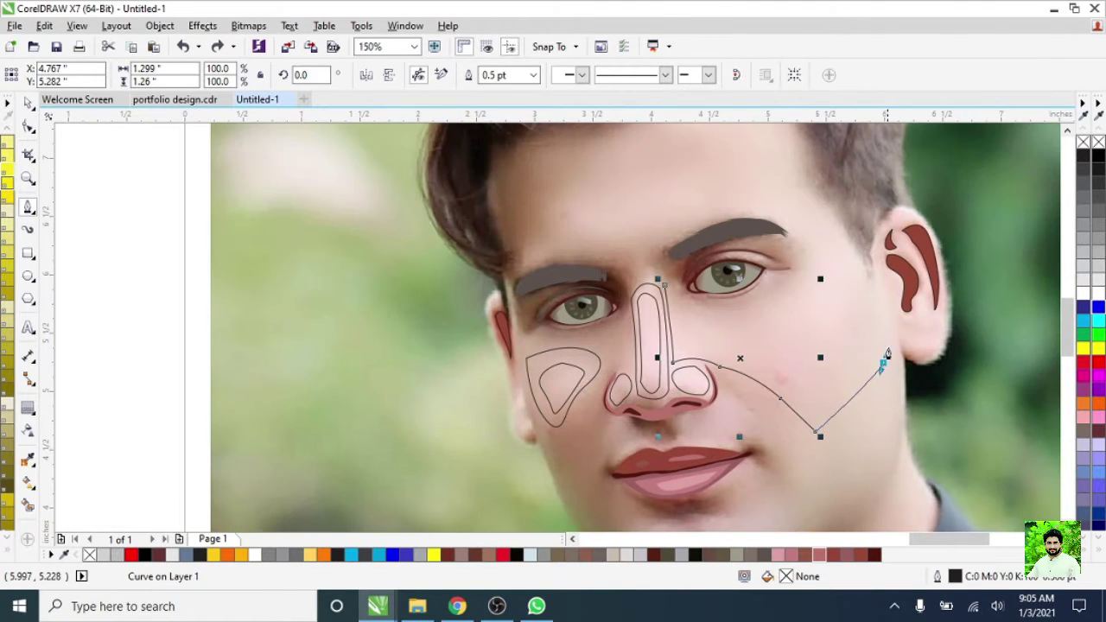
{"action": "scroll", "coordinate": [835, 262], "scroll_direction": "down", "scroll_amount": 2}
{"action": "scroll", "coordinate": [765, 370], "scroll_direction": "up", "scroll_amount": 2}
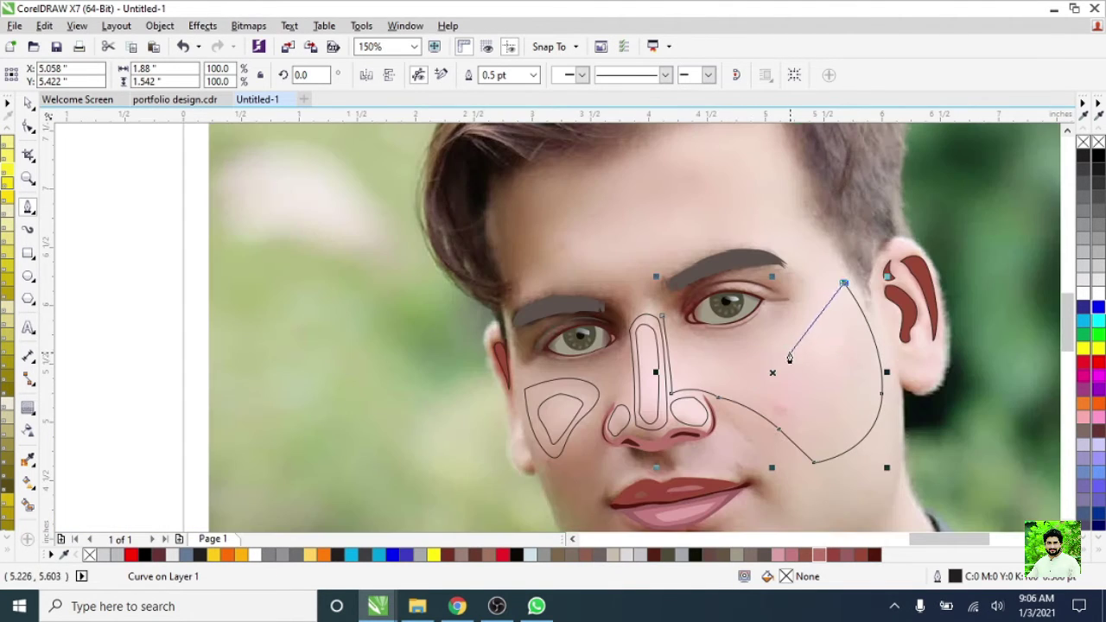
{"action": "left_click_drag", "start_coordinate": [786, 348], "coordinate": [736, 371]}
{"action": "left_click", "coordinate": [664, 320]}
{"action": "scroll", "coordinate": [679, 444], "scroll_direction": "up", "scroll_amount": 2}
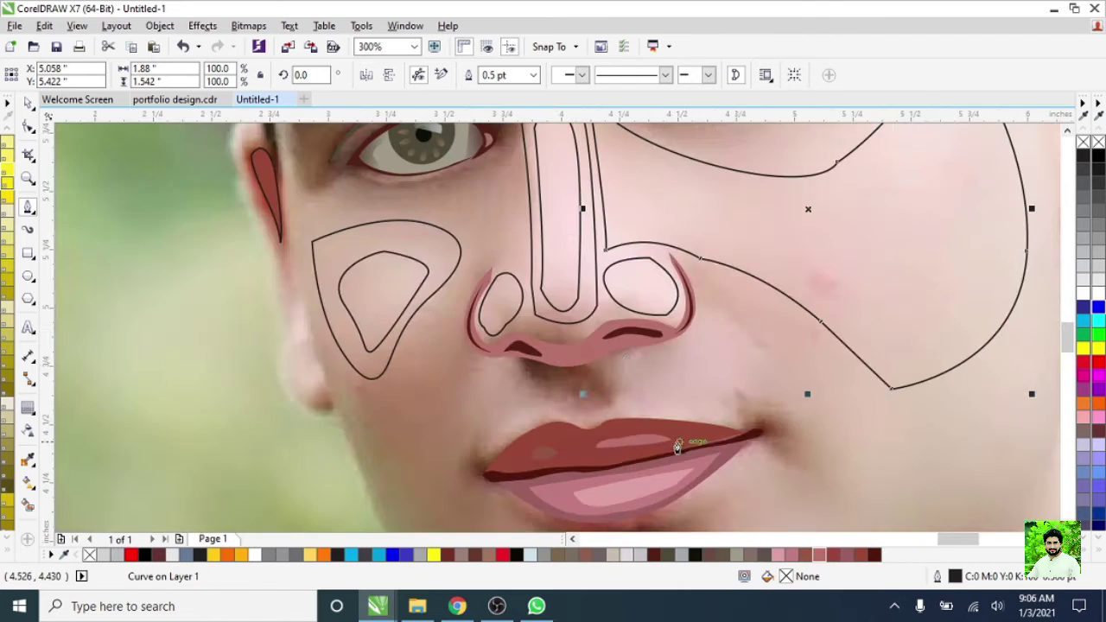
{"action": "scroll", "coordinate": [647, 437], "scroll_direction": "down", "scroll_amount": 2}
{"action": "scroll", "coordinate": [583, 278], "scroll_direction": "up", "scroll_amount": 2}
- Draw two smile lines, one beside the right nostril and one curving down left of the nose
{"action": "left_click", "coordinate": [562, 250]}
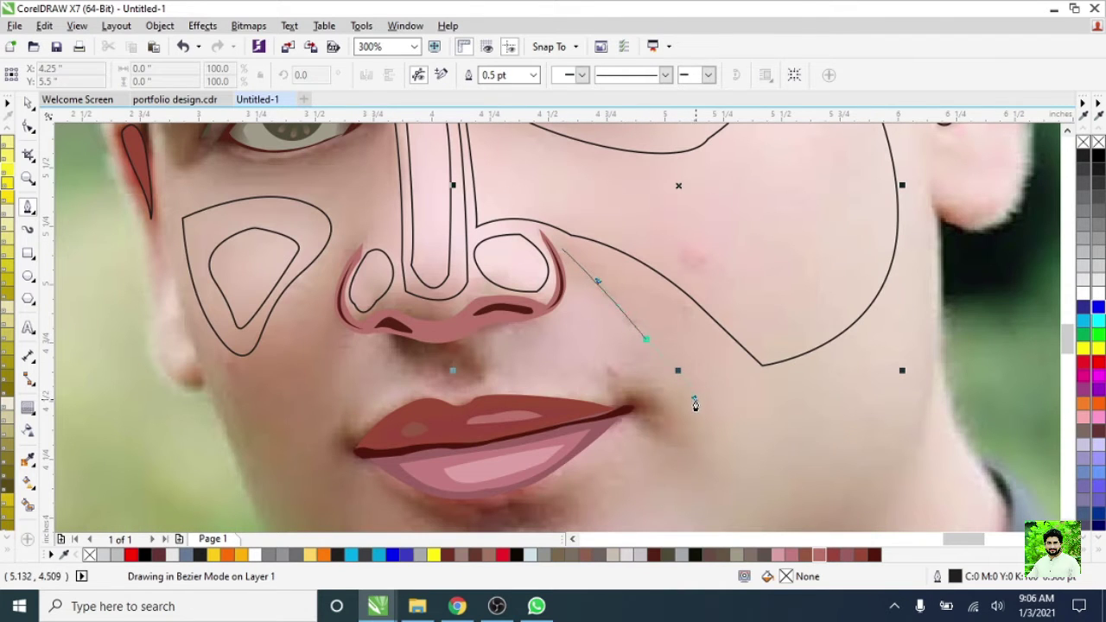
{"action": "left_click", "coordinate": [648, 344]}
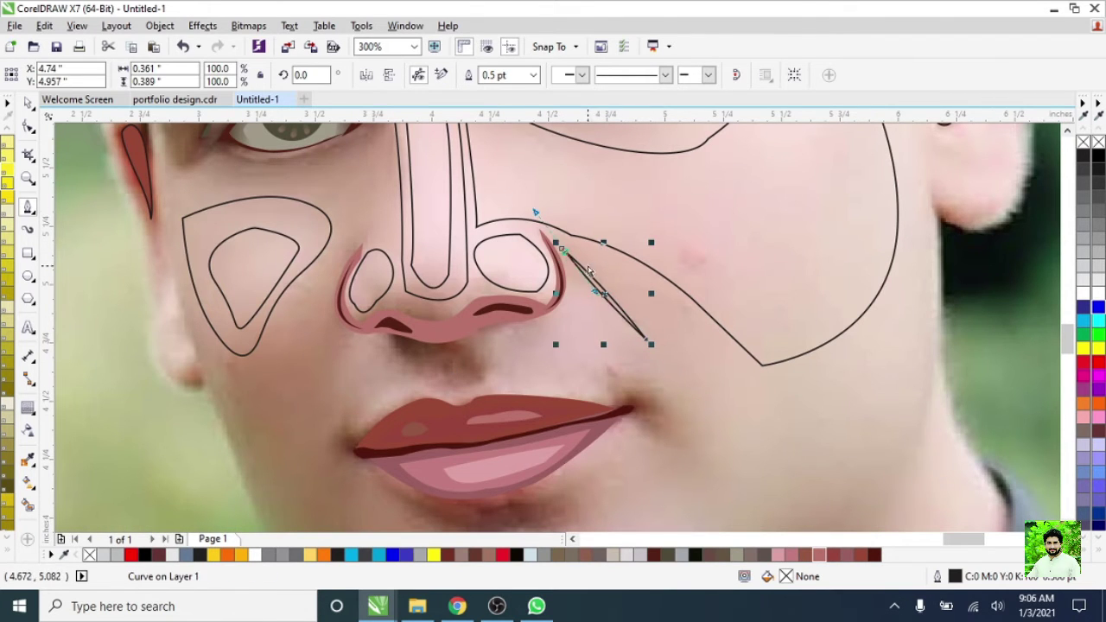
{"action": "scroll", "coordinate": [619, 311], "scroll_direction": "up", "scroll_amount": 2}
{"action": "scroll", "coordinate": [510, 194], "scroll_direction": "down", "scroll_amount": 2}
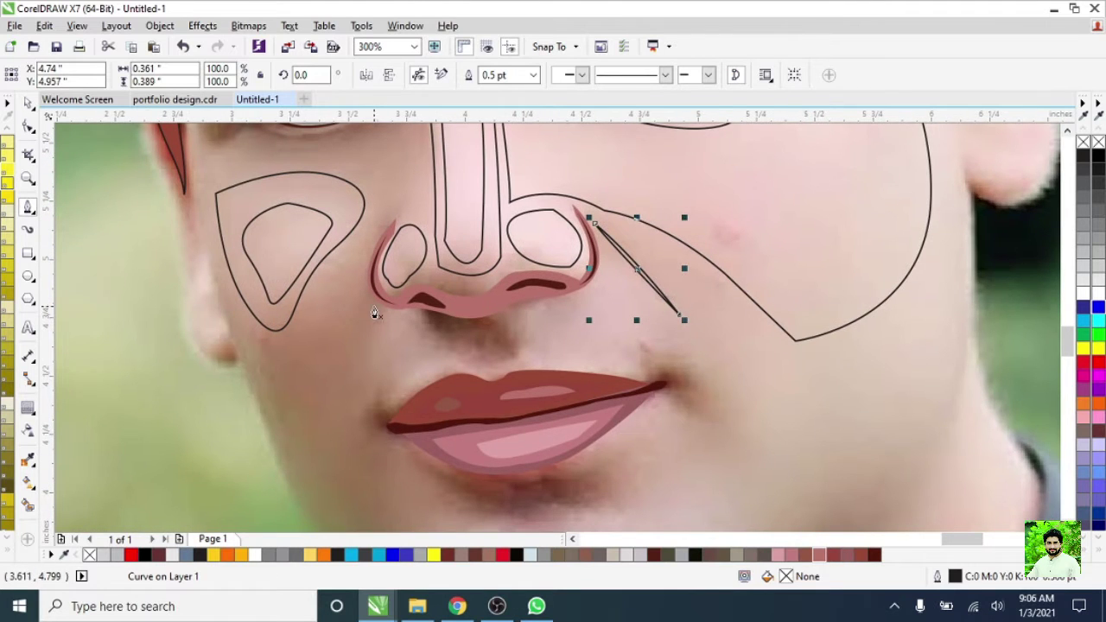
{"action": "left_click", "coordinate": [371, 304]}
{"action": "left_click_drag", "start_coordinate": [348, 389], "coordinate": [364, 374]}
{"action": "scroll", "coordinate": [365, 339], "scroll_direction": "down", "scroll_amount": 2}
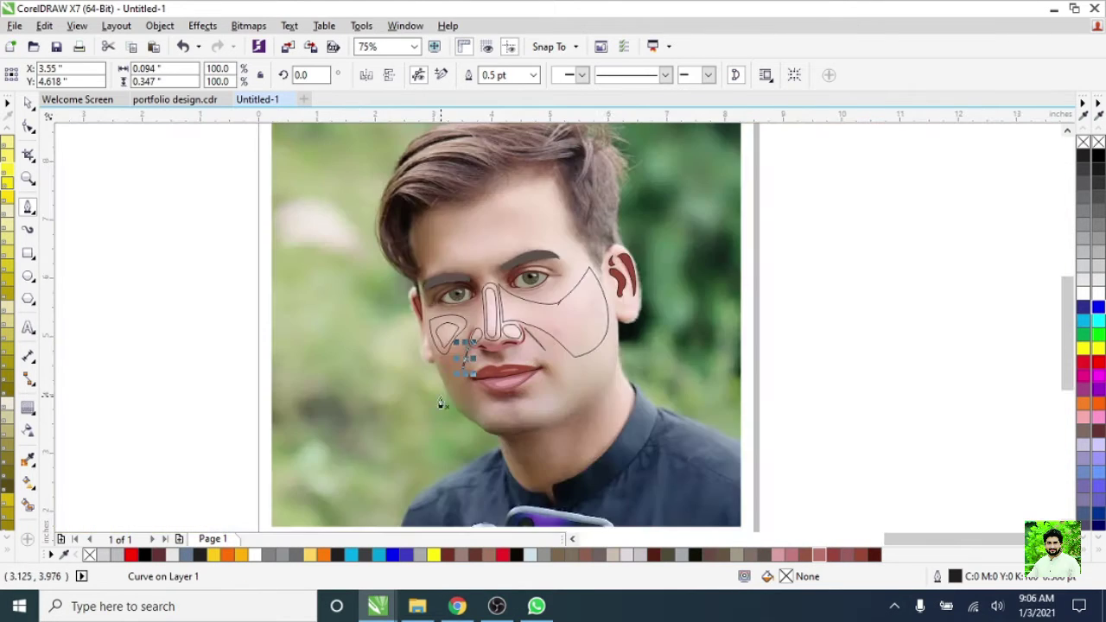
{"action": "scroll", "coordinate": [439, 402], "scroll_direction": "up", "scroll_amount": 1}
- Outline the chin area beneath the lower lip with a curved inner shape inside it
{"action": "scroll", "coordinate": [449, 406], "scroll_direction": "up", "scroll_amount": 2}
{"action": "left_click", "coordinate": [307, 321]}
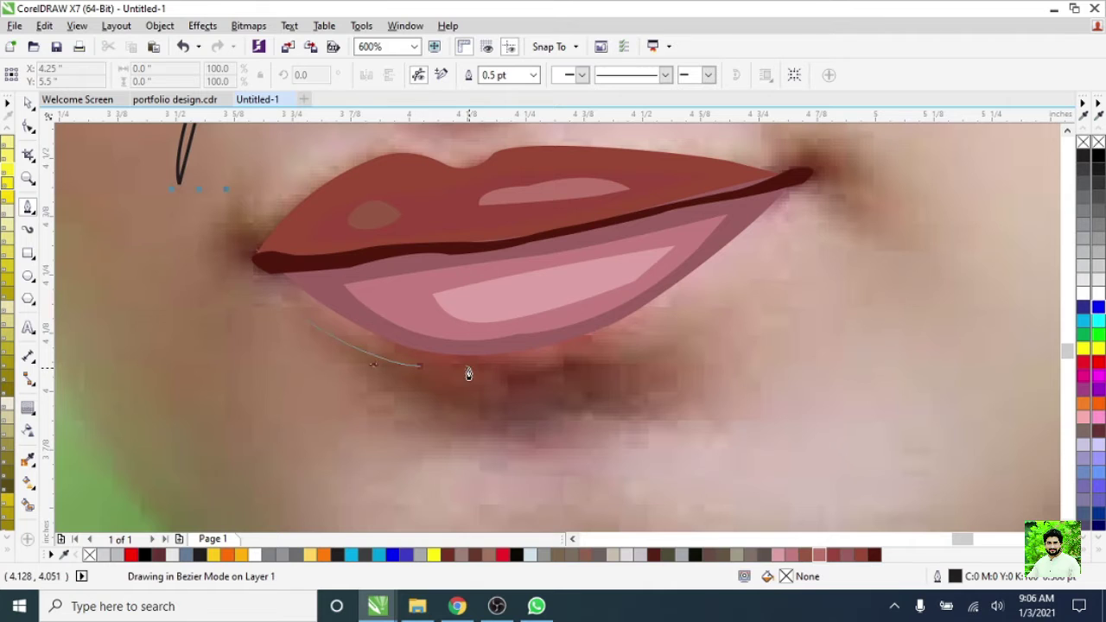
{"action": "left_click_drag", "start_coordinate": [428, 345], "coordinate": [482, 339]}
{"action": "left_click_drag", "start_coordinate": [673, 341], "coordinate": [689, 346]}
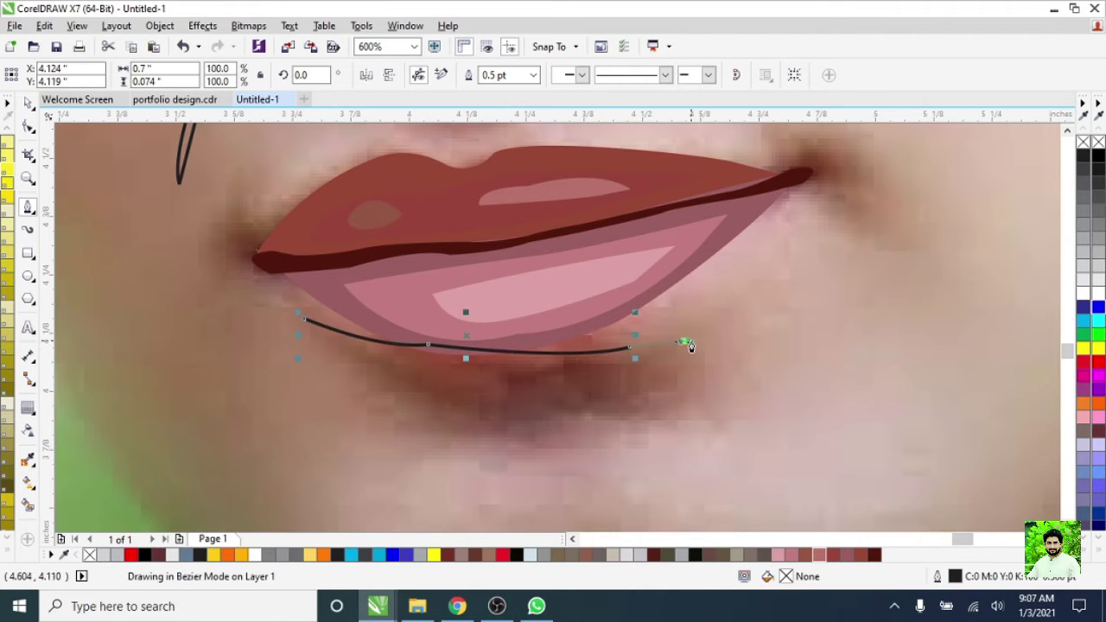
{"action": "left_click_drag", "start_coordinate": [516, 438], "coordinate": [516, 438]}
{"action": "left_click_drag", "start_coordinate": [540, 436], "coordinate": [544, 449]}
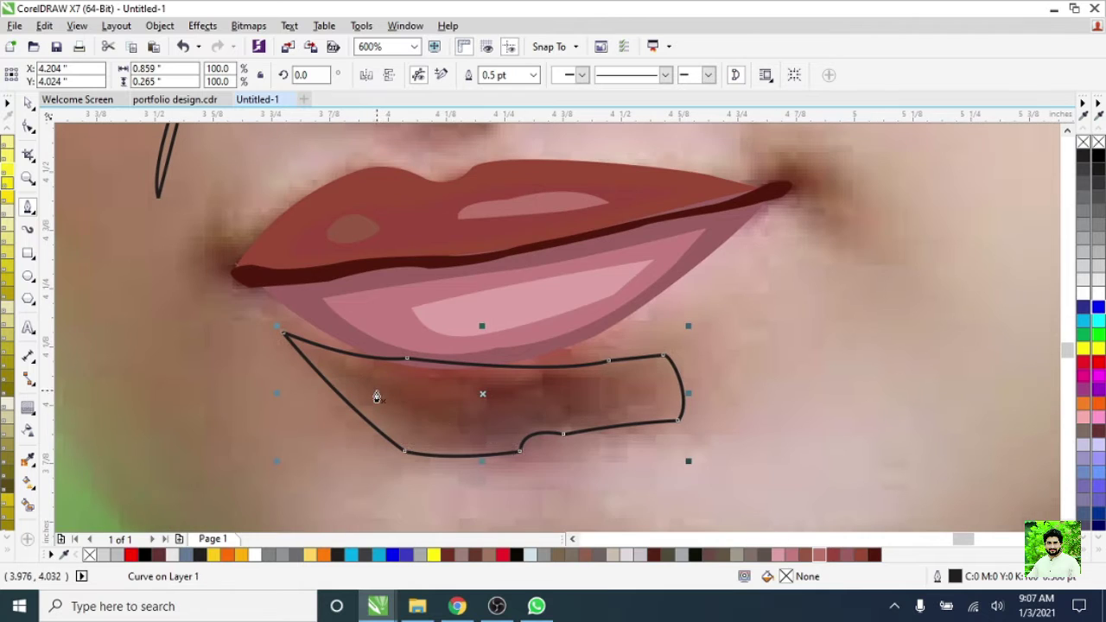
{"action": "left_click", "coordinate": [376, 391]}
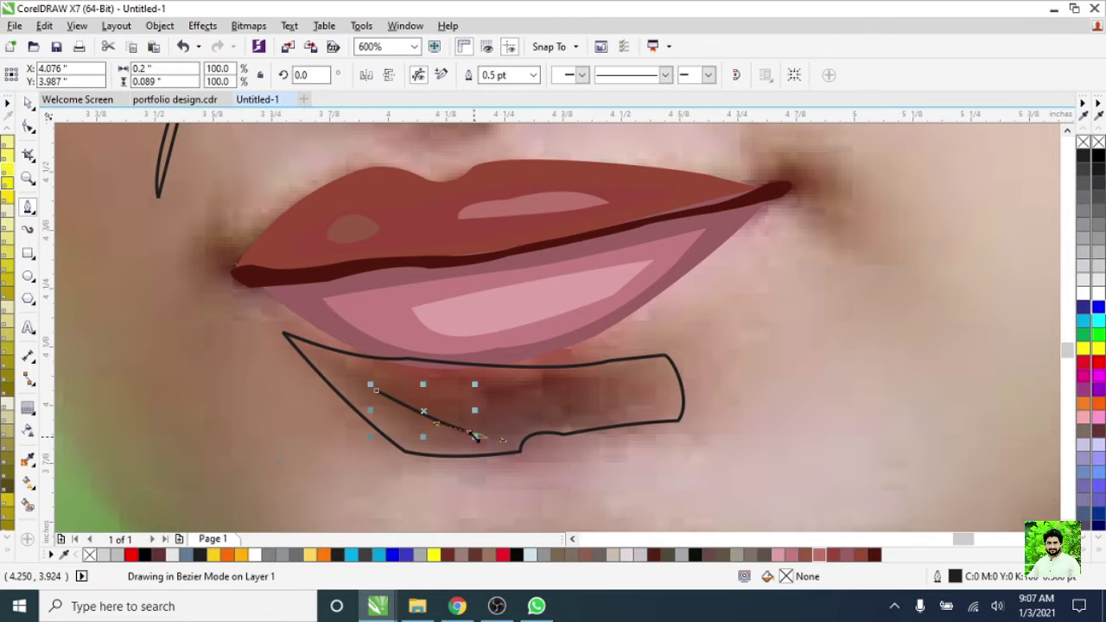
{"action": "left_click_drag", "start_coordinate": [644, 397], "coordinate": [566, 384]}
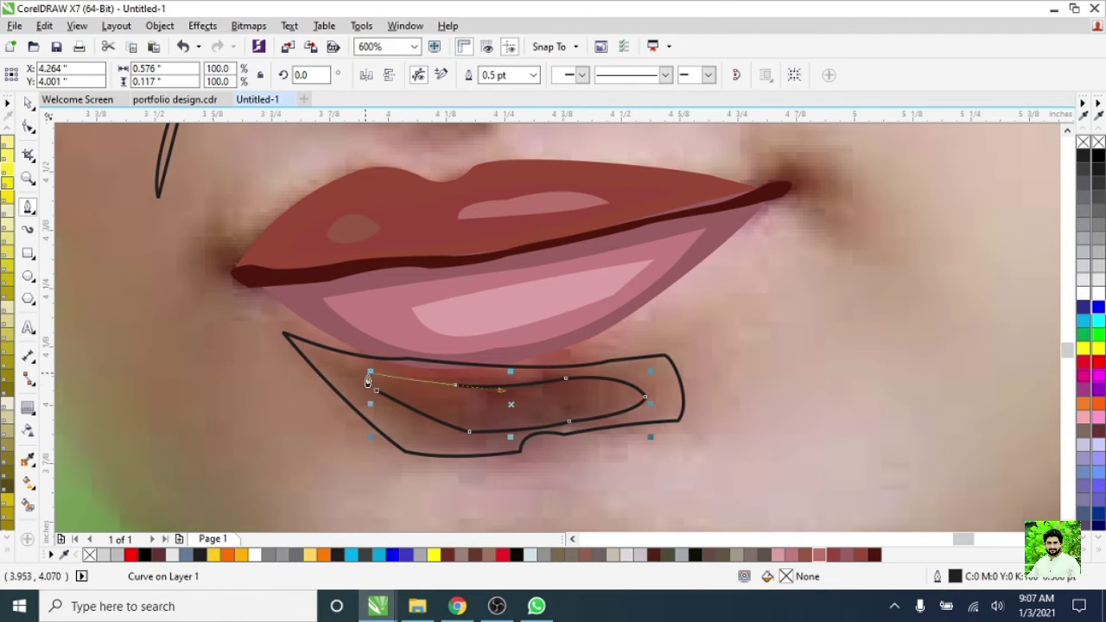
{"action": "scroll", "coordinate": [330, 373], "scroll_direction": "down", "scroll_amount": 5}
{"action": "scroll", "coordinate": [610, 345], "scroll_direction": "up", "scroll_amount": 2}
{"action": "scroll", "coordinate": [562, 365], "scroll_direction": "down", "scroll_amount": 1}
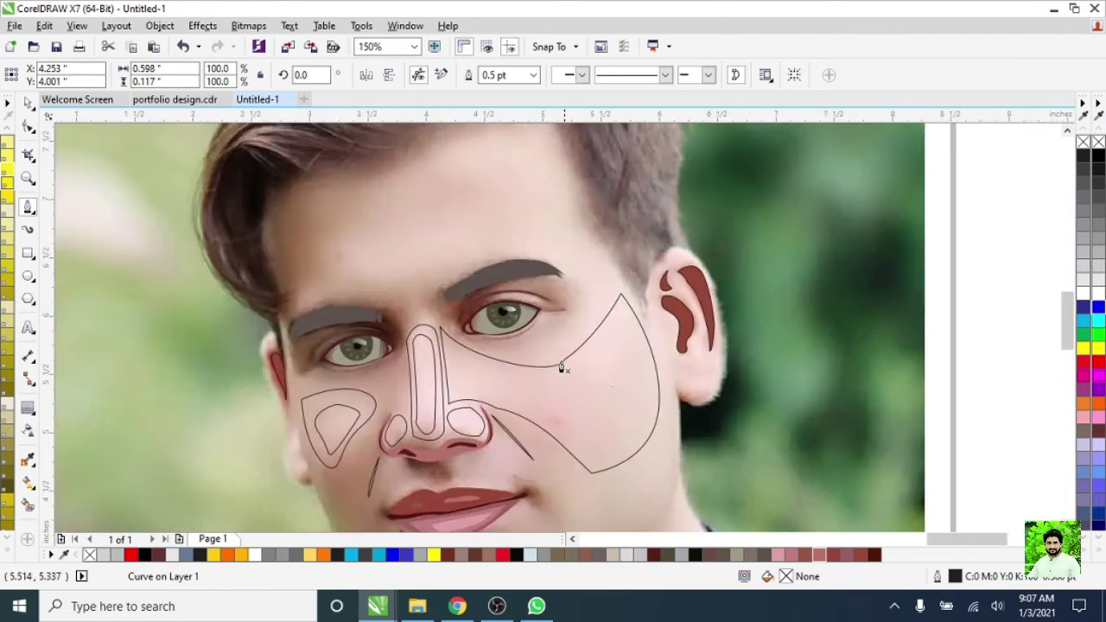
{"action": "scroll", "coordinate": [400, 294], "scroll_direction": "up", "scroll_amount": 2}
- Draw a curved forehead shape with a nested inner shape
{"action": "left_click_drag", "start_coordinate": [539, 281], "coordinate": [585, 340]}
{"action": "left_click", "coordinate": [605, 347]}
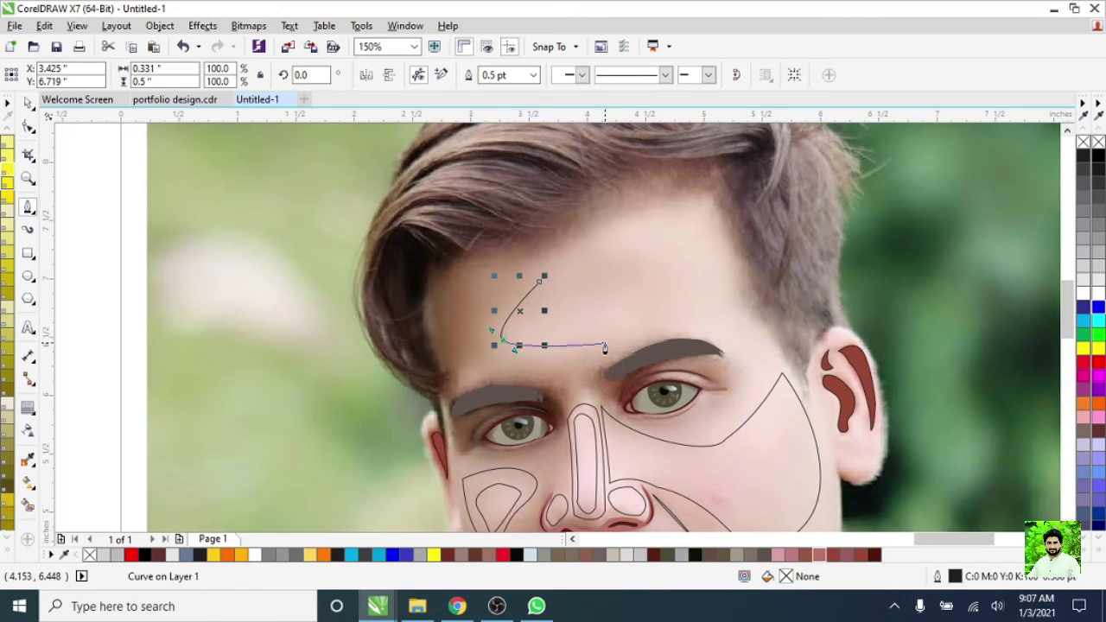
{"action": "left_click_drag", "start_coordinate": [716, 322], "coordinate": [726, 298]}
{"action": "left_click_drag", "start_coordinate": [558, 267], "coordinate": [476, 344]}
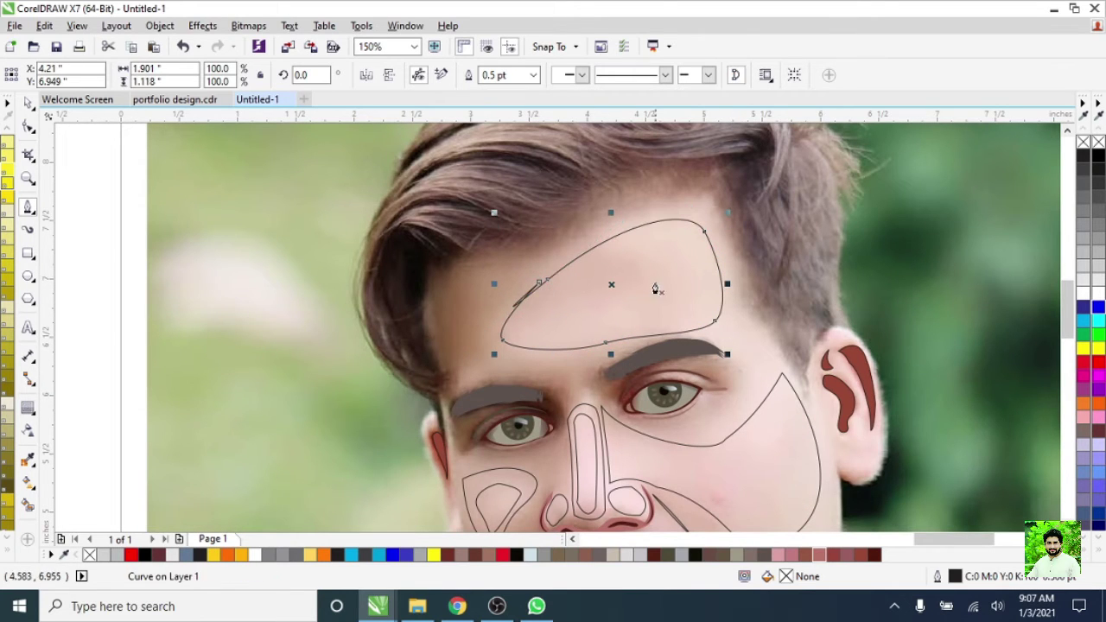
{"action": "left_click", "coordinate": [640, 257]}
{"action": "left_click_drag", "start_coordinate": [553, 310], "coordinate": [596, 324]}
{"action": "left_click", "coordinate": [652, 311]}
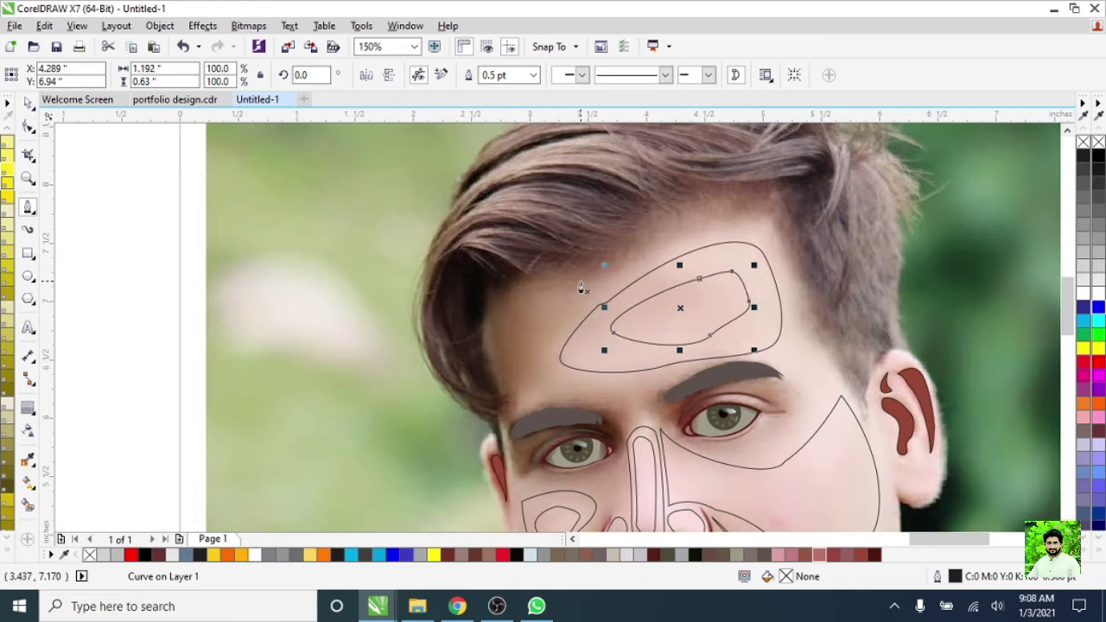
- Draw a closed cornered shape over the left temple
{"action": "left_click", "coordinate": [585, 287]}
{"action": "left_click", "coordinate": [503, 399]}
{"action": "left_click", "coordinate": [585, 286]}
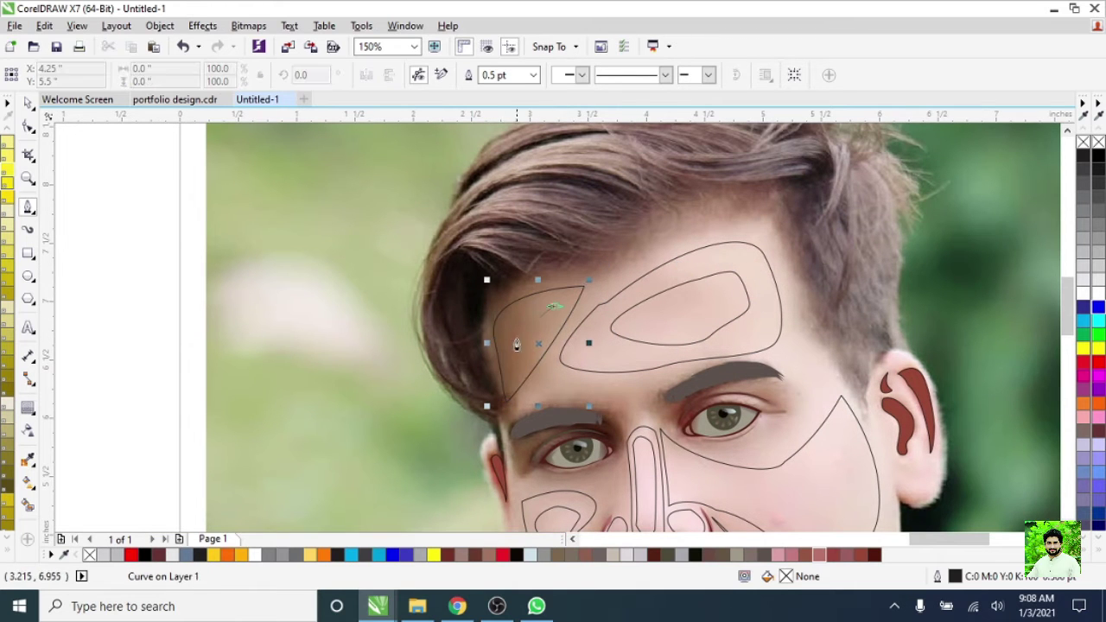
{"action": "scroll", "coordinate": [683, 313], "scroll_direction": "down", "scroll_amount": 2}
{"action": "scroll", "coordinate": [640, 335], "scroll_direction": "up", "scroll_amount": 2}
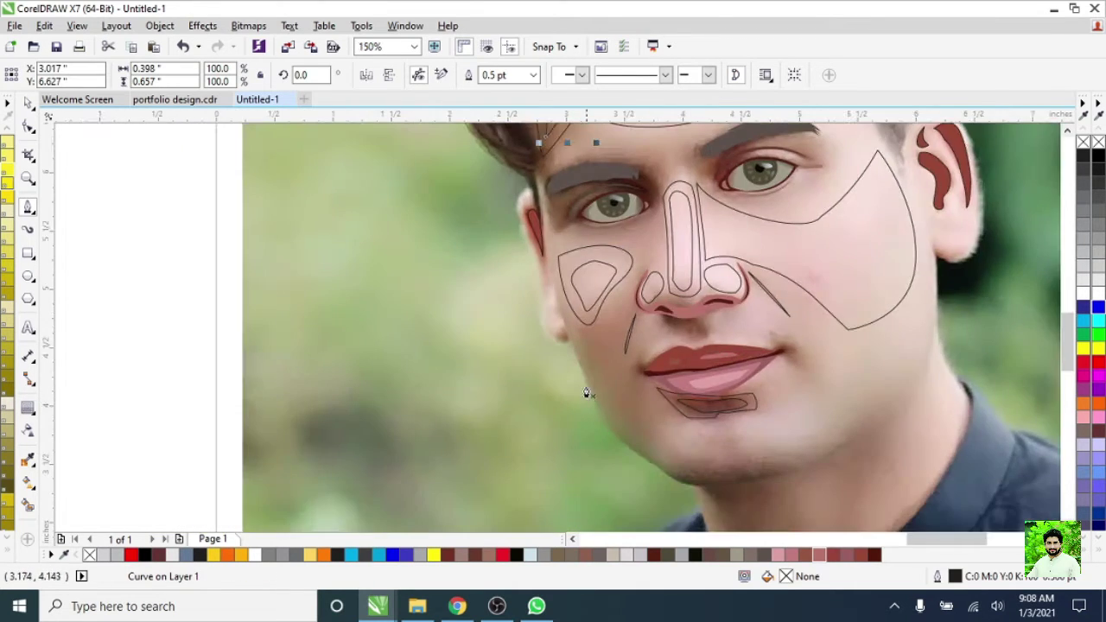
- Sample pale pink skin from the photo's forehead and fill the forehead shapes with it
{"action": "scroll", "coordinate": [586, 393], "scroll_direction": "up", "scroll_amount": 2}
{"action": "scroll", "coordinate": [676, 249], "scroll_direction": "down", "scroll_amount": 2}
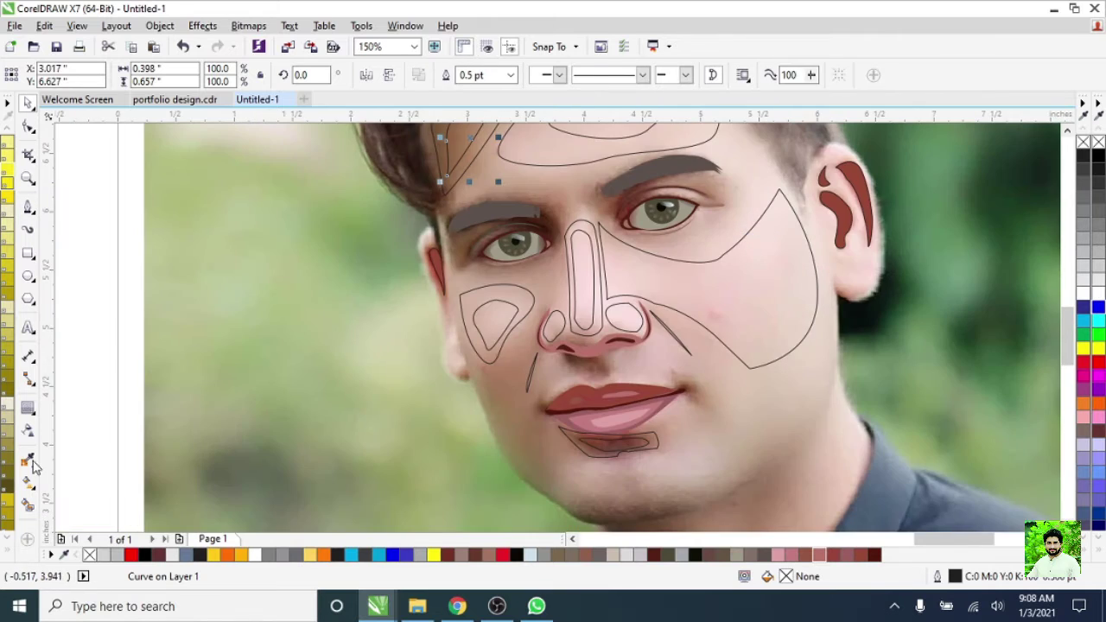
{"action": "left_click", "coordinate": [27, 462]}
{"action": "scroll", "coordinate": [486, 325], "scroll_direction": "up", "scroll_amount": 2}
{"action": "scroll", "coordinate": [452, 267], "scroll_direction": "down", "scroll_amount": 1}
{"action": "scroll", "coordinate": [541, 307], "scroll_direction": "up", "scroll_amount": 1}
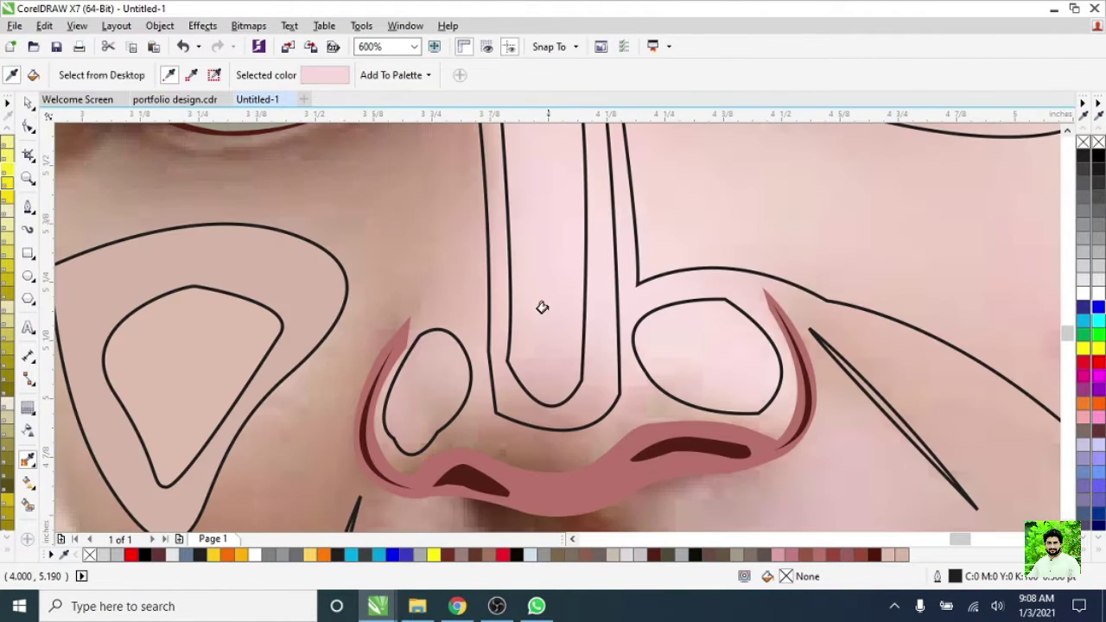
{"action": "scroll", "coordinate": [541, 307], "scroll_direction": "down", "scroll_amount": 1}
{"action": "scroll", "coordinate": [539, 329], "scroll_direction": "down", "scroll_amount": 1}
{"action": "left_click", "coordinate": [488, 354]}
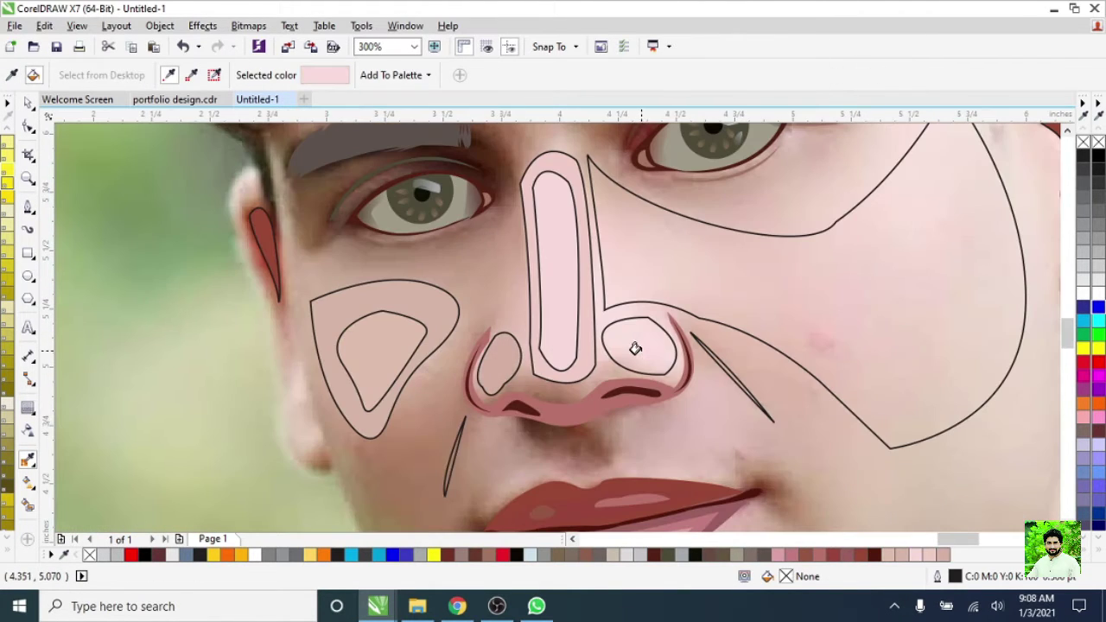
{"action": "scroll", "coordinate": [644, 342], "scroll_direction": "down", "scroll_amount": 2}
{"action": "scroll", "coordinate": [637, 378], "scroll_direction": "up", "scroll_amount": 2}
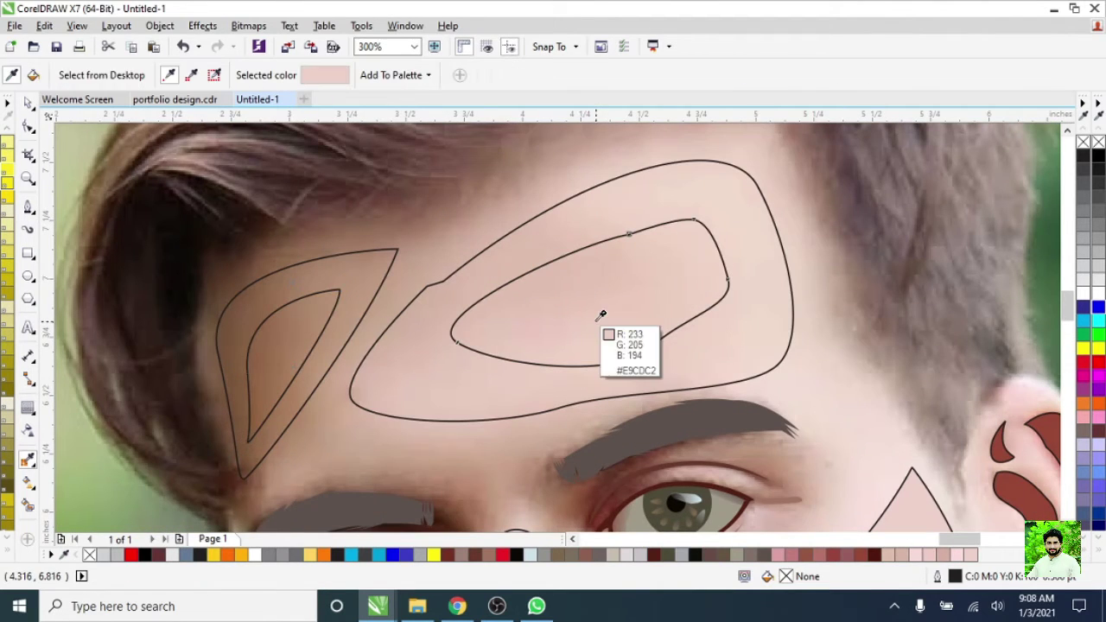
{"action": "left_click", "coordinate": [602, 313]}
{"action": "left_click", "coordinate": [482, 388]}
- Fill the small temple shape with brown
{"action": "scroll", "coordinate": [412, 365], "scroll_direction": "up", "scroll_amount": 1}
{"action": "left_click", "coordinate": [424, 358]}
{"action": "scroll", "coordinate": [427, 348], "scroll_direction": "down", "scroll_amount": 1}
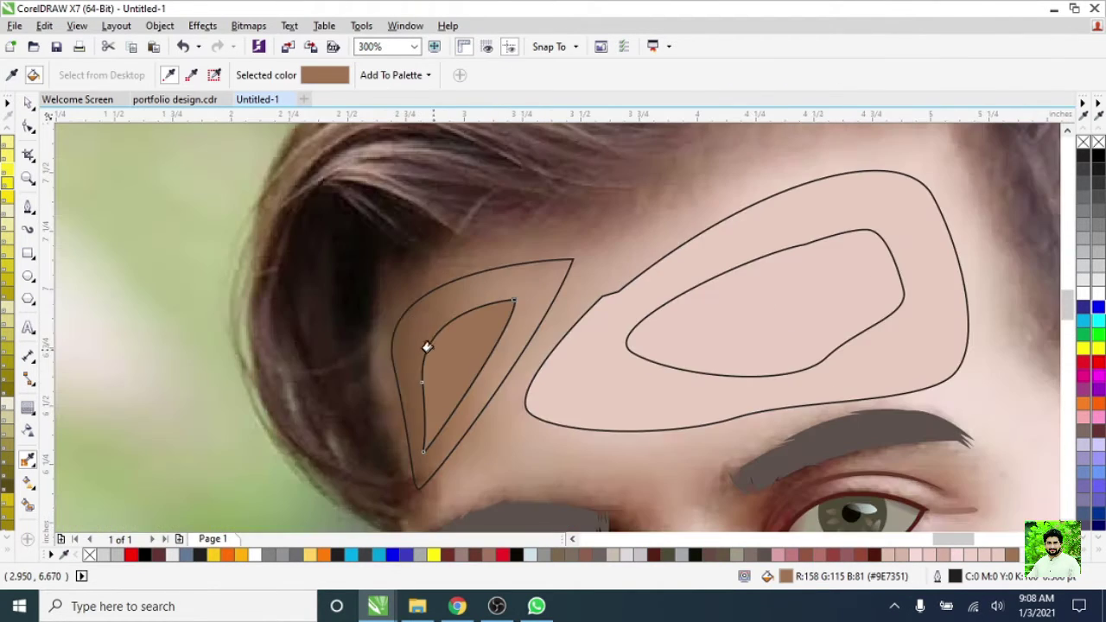
{"action": "scroll", "coordinate": [519, 365], "scroll_direction": "down", "scroll_amount": 2}
{"action": "scroll", "coordinate": [617, 420], "scroll_direction": "down", "scroll_amount": 1}
{"action": "scroll", "coordinate": [617, 420], "scroll_direction": "up", "scroll_amount": 2}
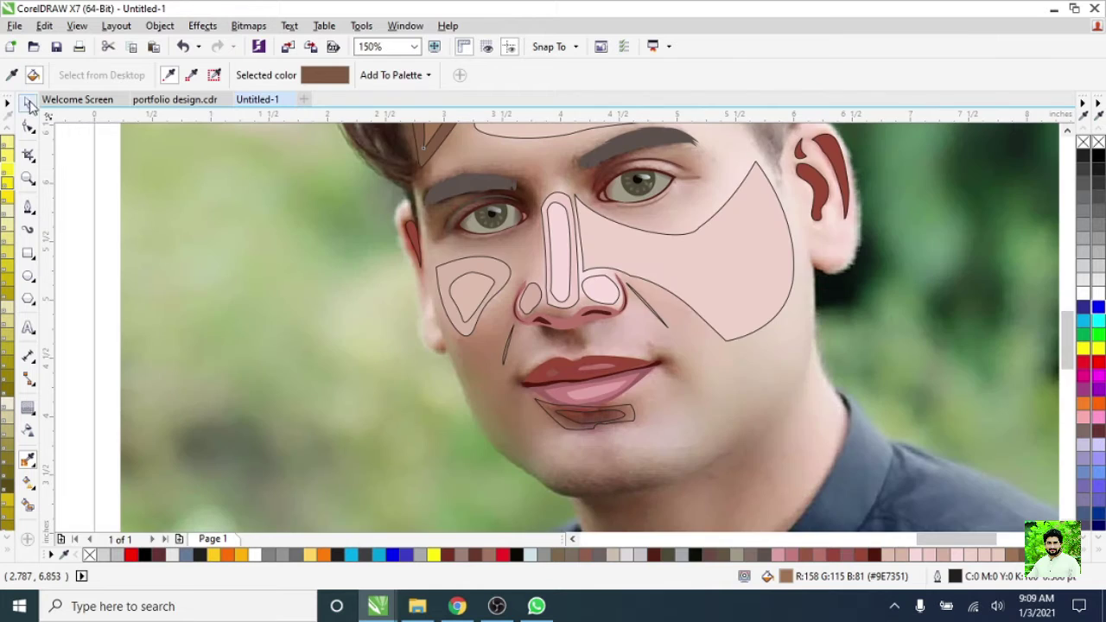
{"action": "left_click", "coordinate": [28, 103]}
{"action": "scroll", "coordinate": [493, 279], "scroll_direction": "down", "scroll_amount": 1}
- Draw a closed Bezier outline around the right eye socket below the brow
{"action": "scroll", "coordinate": [493, 279], "scroll_direction": "up", "scroll_amount": 2}
{"action": "scroll", "coordinate": [908, 267], "scroll_direction": "up", "scroll_amount": 3}
{"action": "key", "text": "F5"}
{"action": "left_click_drag", "start_coordinate": [622, 186], "coordinate": [842, 171]}
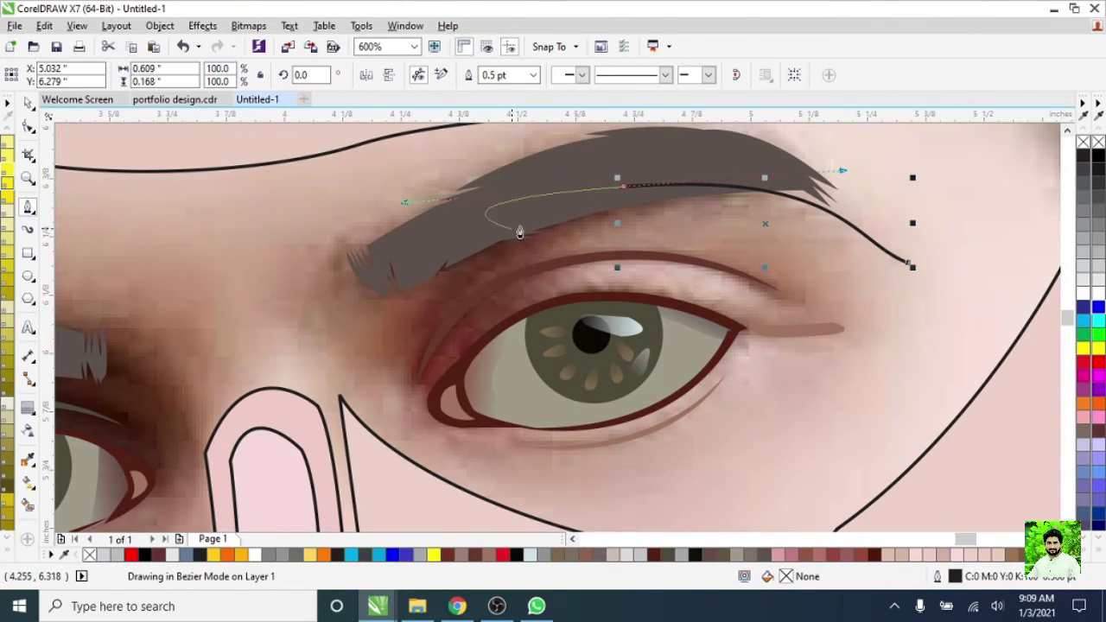
{"action": "left_click_drag", "start_coordinate": [307, 327], "coordinate": [304, 362]}
{"action": "left_click_drag", "start_coordinate": [462, 489], "coordinate": [510, 496]}
{"action": "left_click", "coordinate": [709, 456]}
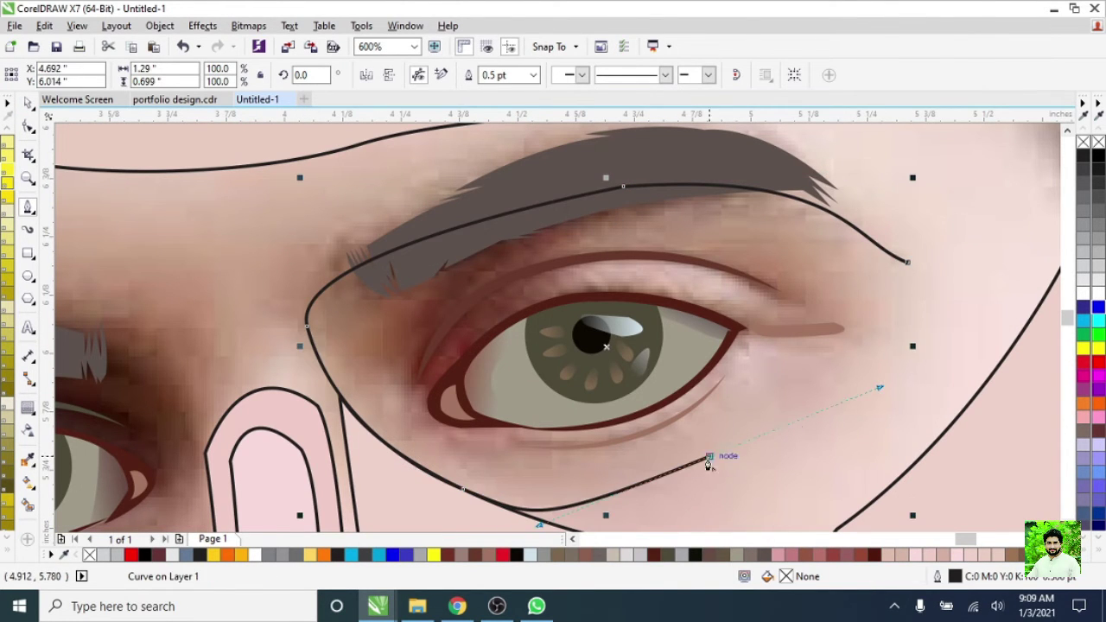
- Begin a curve at the nose bridge running around the left eye and down the cheek
{"action": "scroll", "coordinate": [903, 276], "scroll_direction": "down", "scroll_amount": 2}
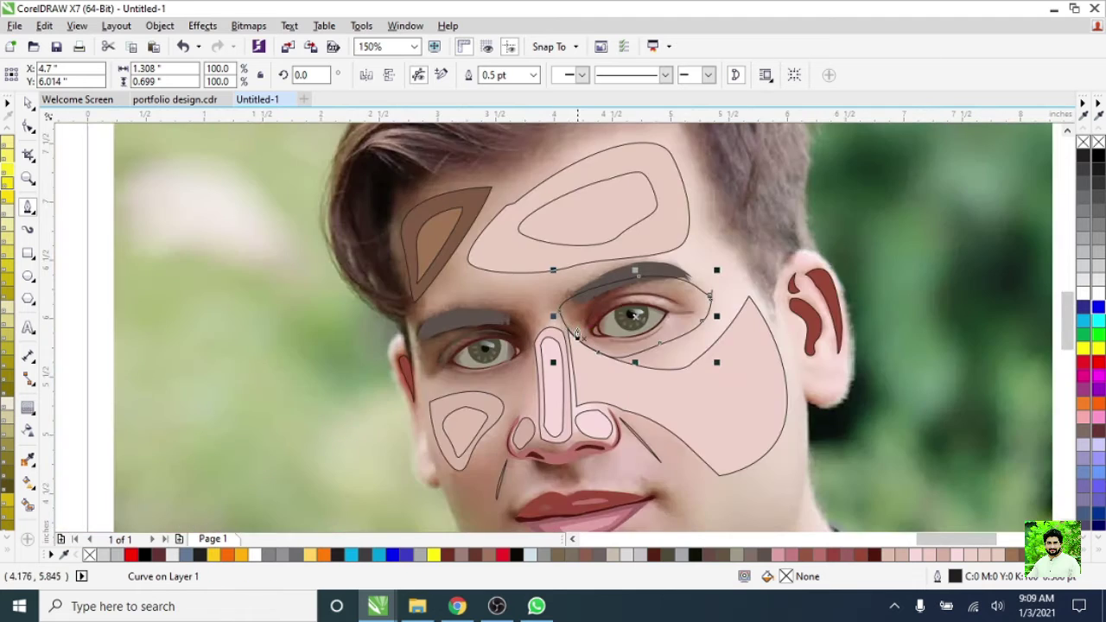
{"action": "scroll", "coordinate": [429, 458], "scroll_direction": "up", "scroll_amount": 1}
{"action": "left_click_drag", "start_coordinate": [486, 299], "coordinate": [413, 271]}
{"action": "left_click_drag", "start_coordinate": [304, 312], "coordinate": [298, 398]}
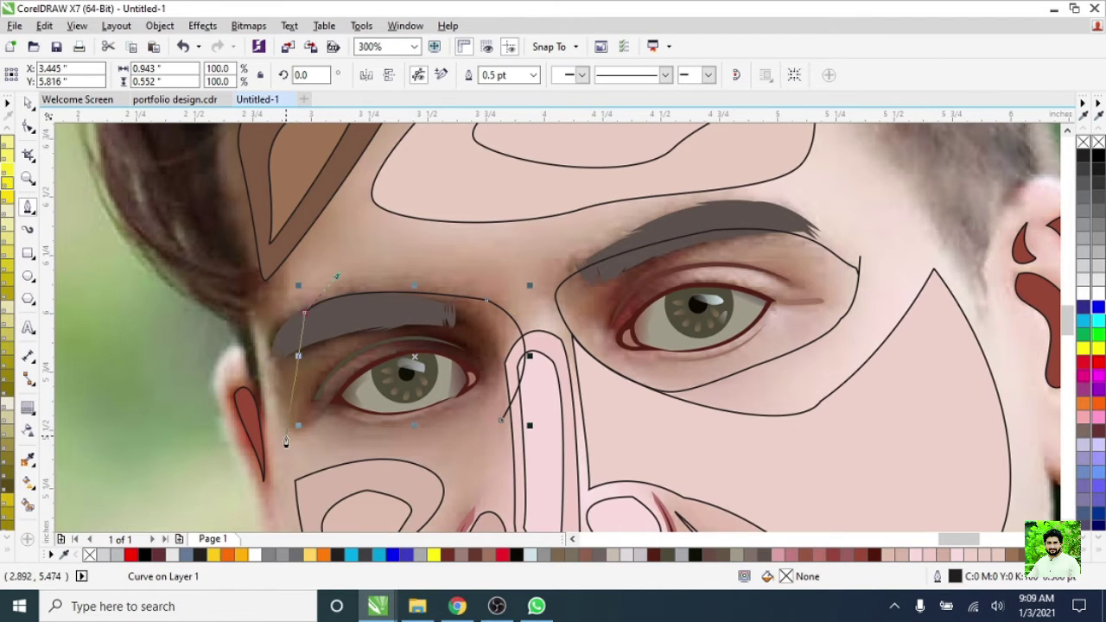
{"action": "left_click_drag", "start_coordinate": [405, 461], "coordinate": [510, 449]}
{"action": "scroll", "coordinate": [458, 422], "scroll_direction": "down", "scroll_amount": 2}
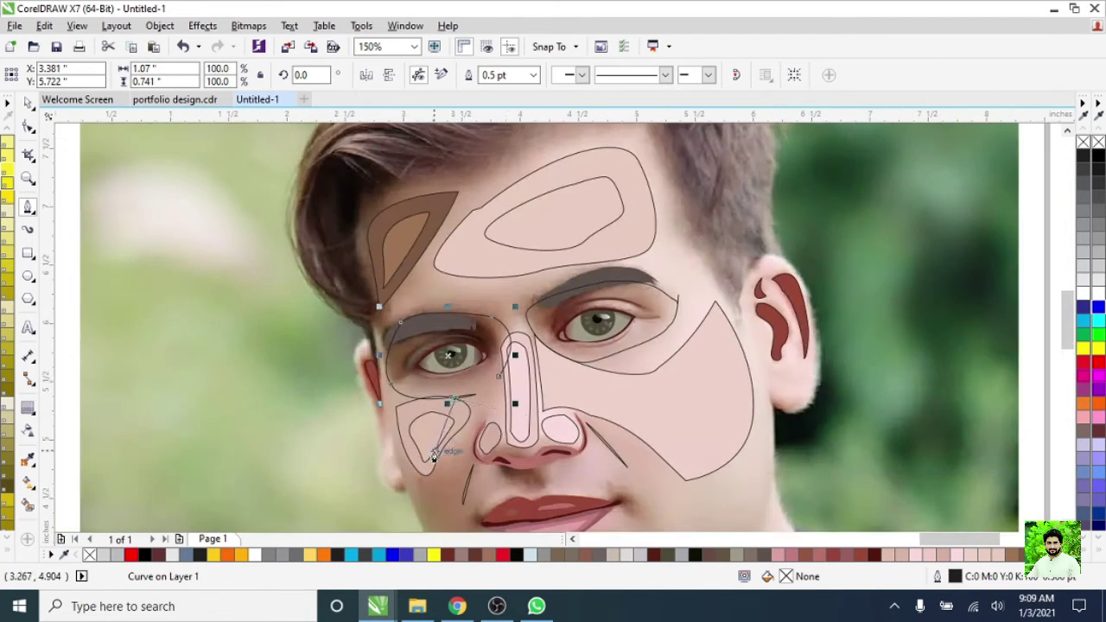
{"action": "scroll", "coordinate": [416, 445], "scroll_direction": "up", "scroll_amount": 2}
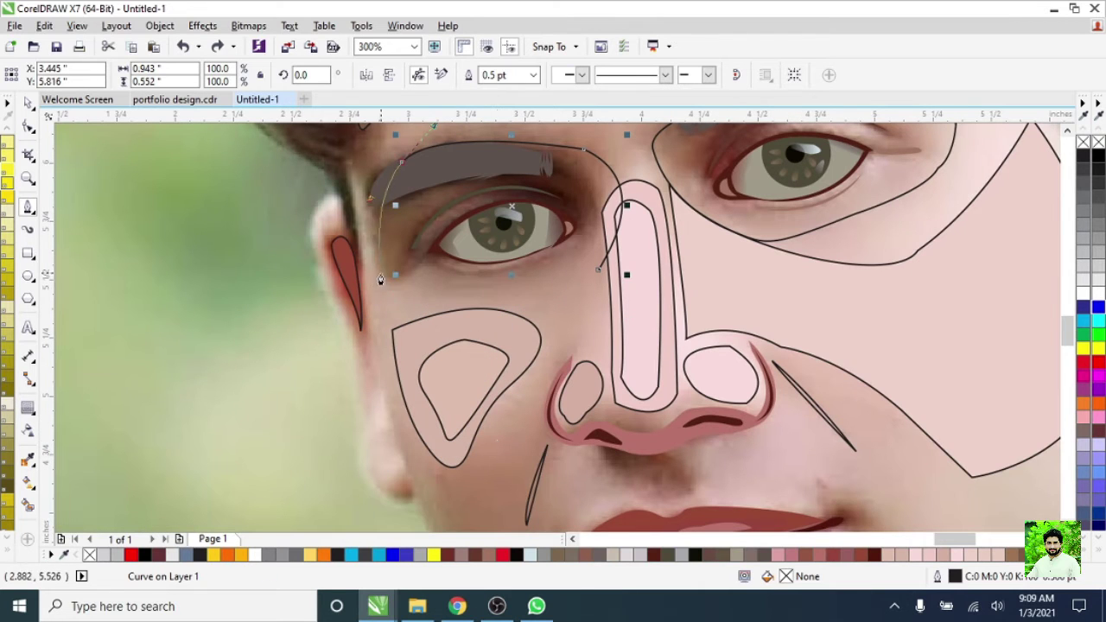
- Extend the left cheek outline to the chin and down the jaw
{"action": "left_click", "coordinate": [406, 512]}
{"action": "scroll", "coordinate": [406, 512], "scroll_direction": "down", "scroll_amount": 3}
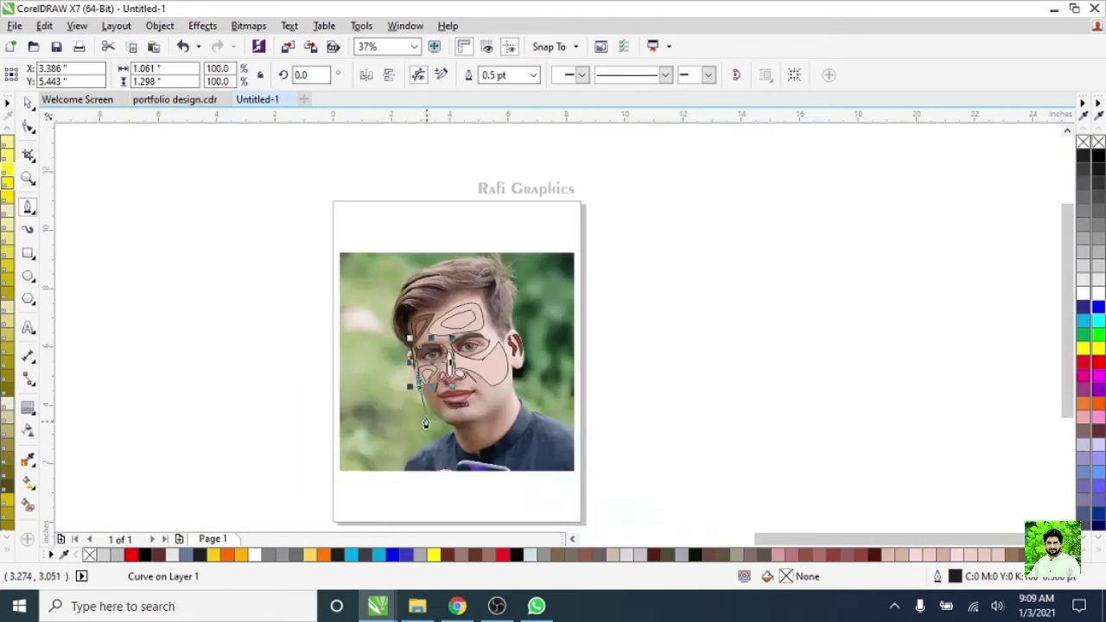
{"action": "scroll", "coordinate": [456, 452], "scroll_direction": "up", "scroll_amount": 2}
{"action": "scroll", "coordinate": [474, 434], "scroll_direction": "up", "scroll_amount": 2}
{"action": "scroll", "coordinate": [404, 315], "scroll_direction": "down", "scroll_amount": 2}
{"action": "scroll", "coordinate": [404, 315], "scroll_direction": "up", "scroll_amount": 2}
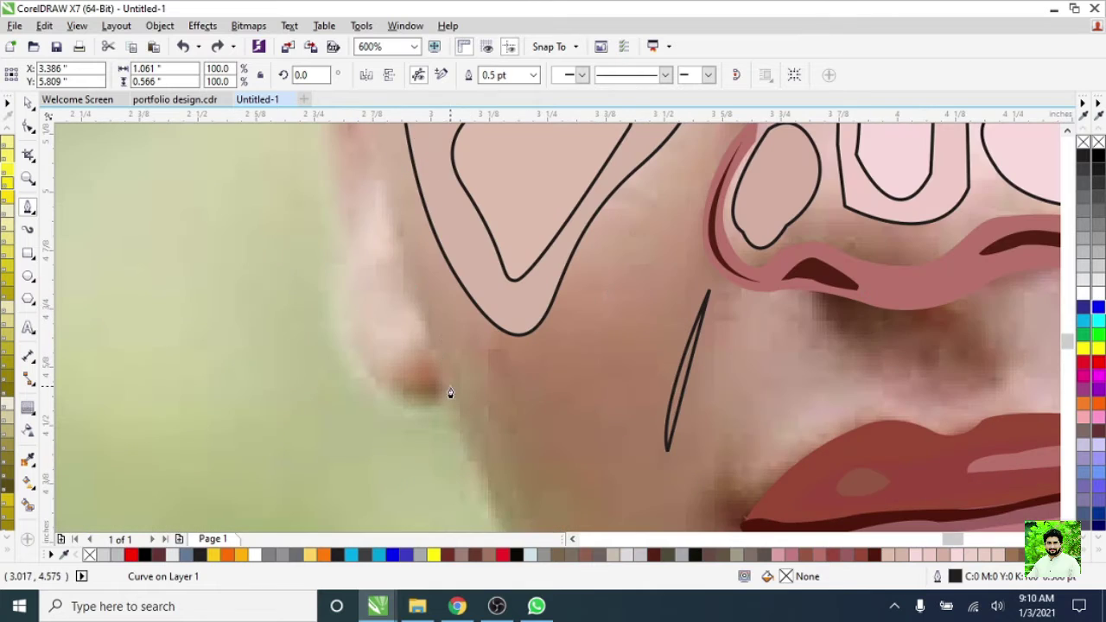
{"action": "left_click_drag", "start_coordinate": [444, 328], "coordinate": [483, 414]}
{"action": "scroll", "coordinate": [493, 439], "scroll_direction": "down", "scroll_amount": 1}
{"action": "scroll", "coordinate": [529, 473], "scroll_direction": "down", "scroll_amount": 1}
{"action": "scroll", "coordinate": [528, 474], "scroll_direction": "up", "scroll_amount": 1}
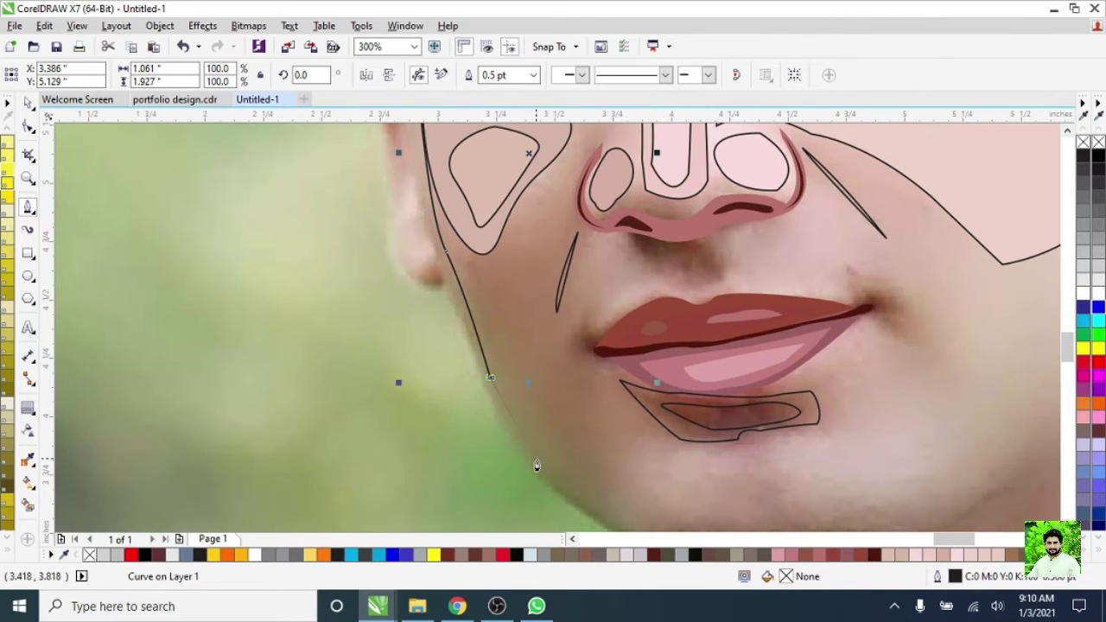
{"action": "scroll", "coordinate": [581, 171], "scroll_direction": "down", "scroll_amount": 1}
{"action": "scroll", "coordinate": [636, 178], "scroll_direction": "up", "scroll_amount": 1}
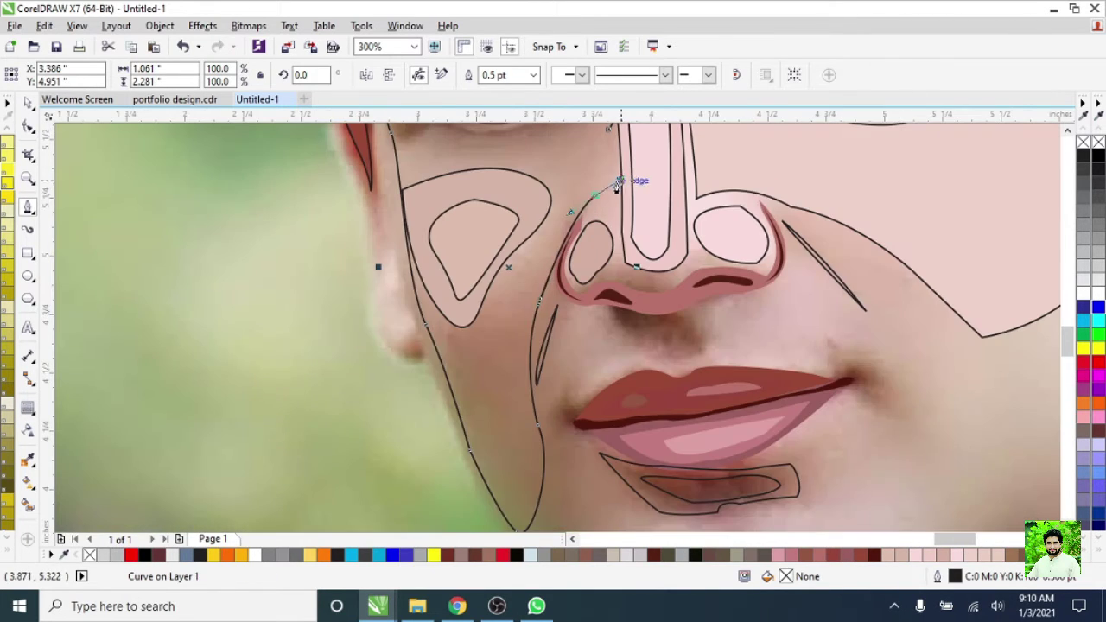
{"action": "scroll", "coordinate": [602, 202], "scroll_direction": "up", "scroll_amount": 1}
{"action": "scroll", "coordinate": [567, 254], "scroll_direction": "up", "scroll_amount": 1}
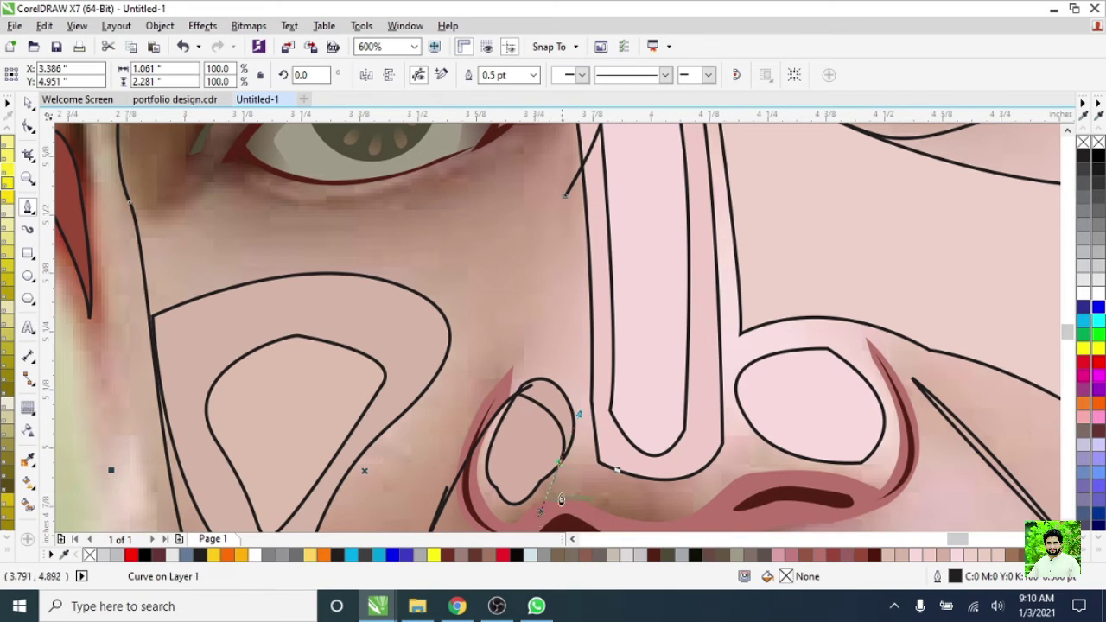
- Close the cheek shape beside the nostril and fill it with sampled brown (R174 G127 B97)
{"action": "left_click", "coordinate": [581, 175]}
{"action": "scroll", "coordinate": [572, 185], "scroll_direction": "down", "scroll_amount": 2}
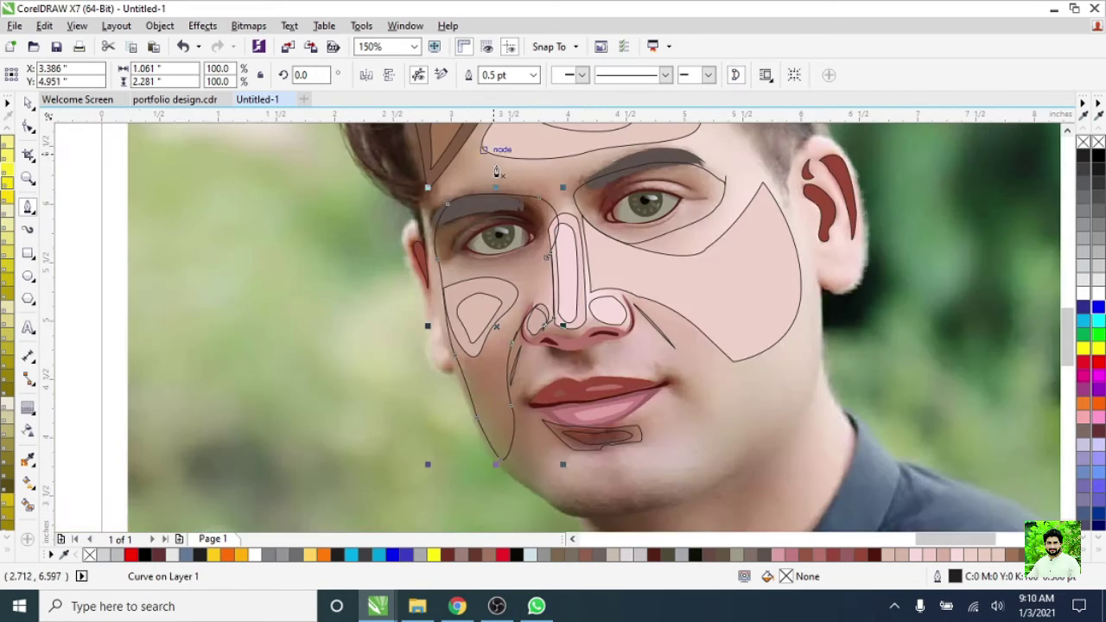
{"action": "left_click", "coordinate": [28, 503]}
{"action": "left_click", "coordinate": [496, 321]}
{"action": "left_click", "coordinate": [469, 375]}
- Send the brown cheek shape back behind the eye with Ctrl+PgDn
{"action": "key", "text": "space"}
{"action": "scroll", "coordinate": [469, 374], "scroll_direction": "down", "scroll_amount": 1}
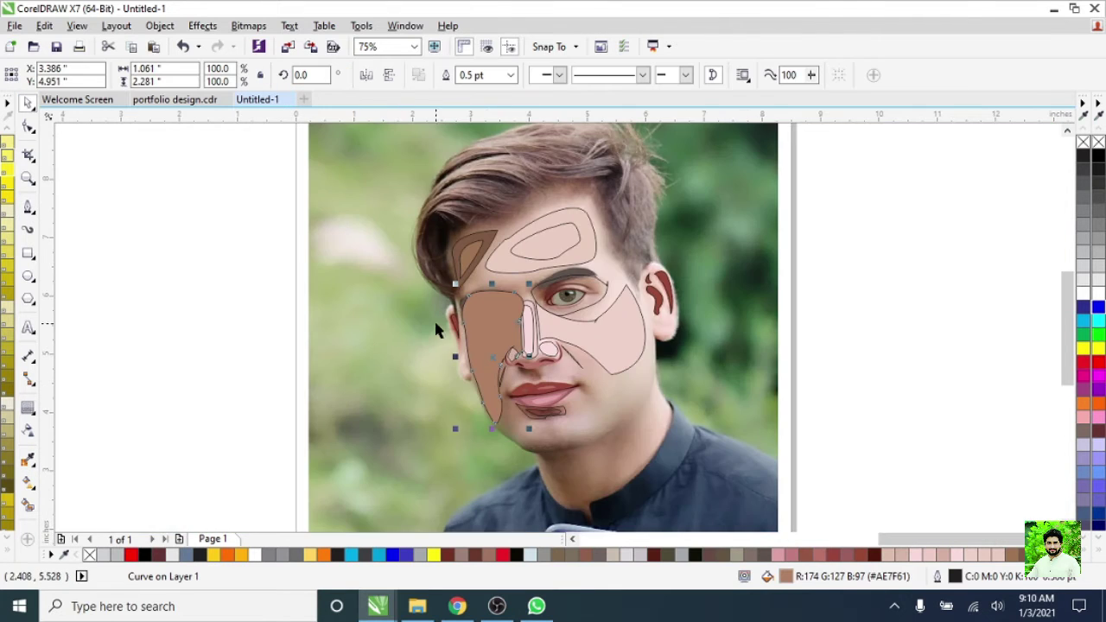
{"action": "scroll", "coordinate": [488, 331], "scroll_direction": "up", "scroll_amount": 1}
{"action": "key", "text": "ctrl+Page_Down"}
{"action": "key", "text": "ctrl+Page_Down"}
{"action": "scroll", "coordinate": [489, 328], "scroll_direction": "up", "scroll_amount": 2}
{"action": "scroll", "coordinate": [525, 346], "scroll_direction": "down", "scroll_amount": 2}
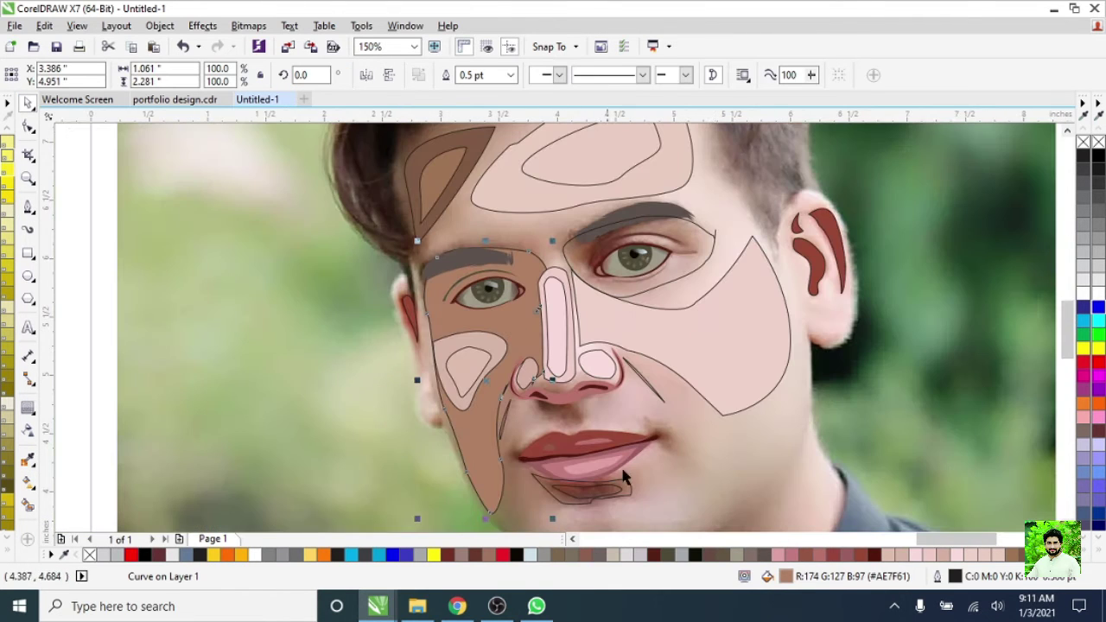
- Change the cheek fill to a lighter tan shade
{"action": "double_click", "coordinate": [788, 576]}
{"action": "left_click", "coordinate": [657, 311]}
{"action": "left_click", "coordinate": [686, 328]}
{"action": "key", "text": "Return"}
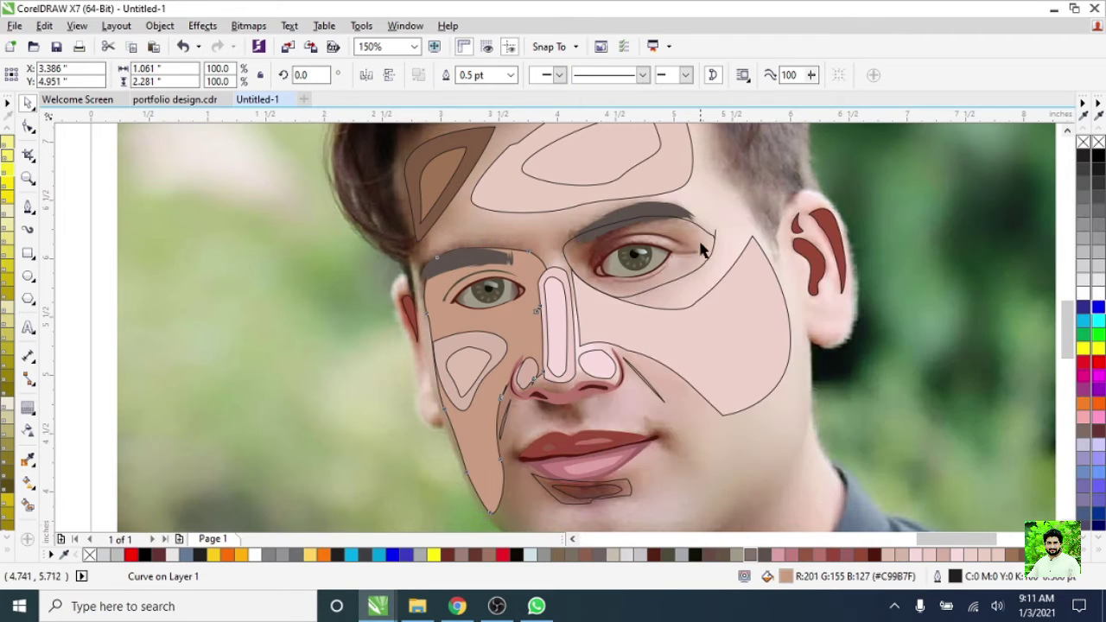
- Fill the right eye surround with skin colour sampled beside the eye
{"action": "left_click", "coordinate": [702, 250]}
{"action": "scroll", "coordinate": [700, 242], "scroll_direction": "up", "scroll_amount": 2}
{"action": "key", "text": "i"}
{"action": "left_click", "coordinate": [557, 345]}
{"action": "left_click", "coordinate": [580, 321]}
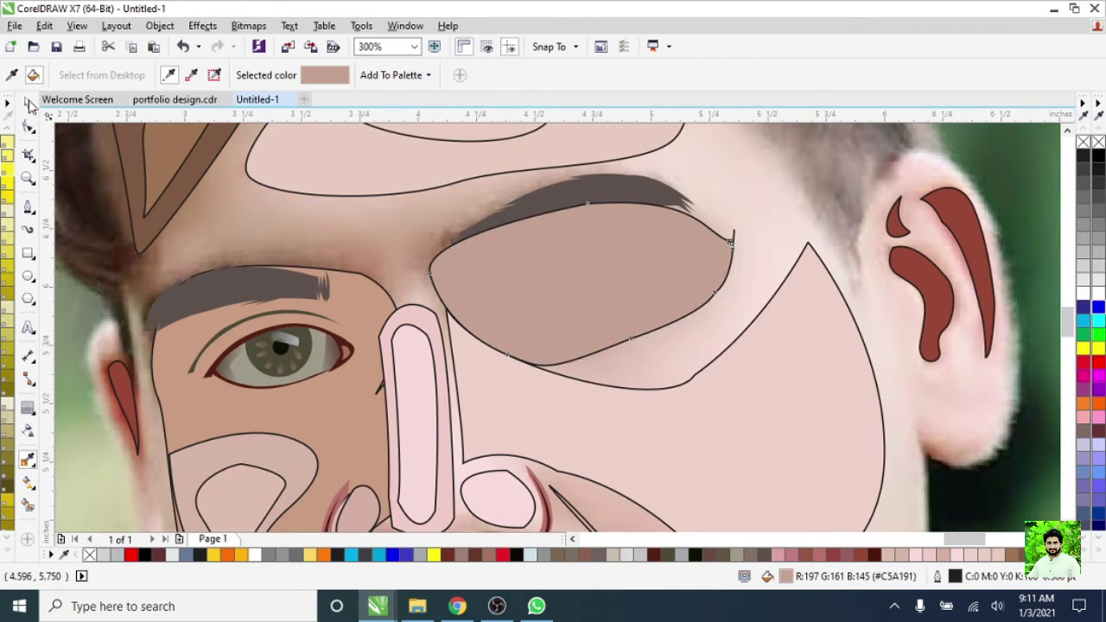
{"action": "scroll", "coordinate": [580, 321], "scroll_direction": "down", "scroll_amount": 4}
{"action": "scroll", "coordinate": [423, 363], "scroll_direction": "up", "scroll_amount": 2}
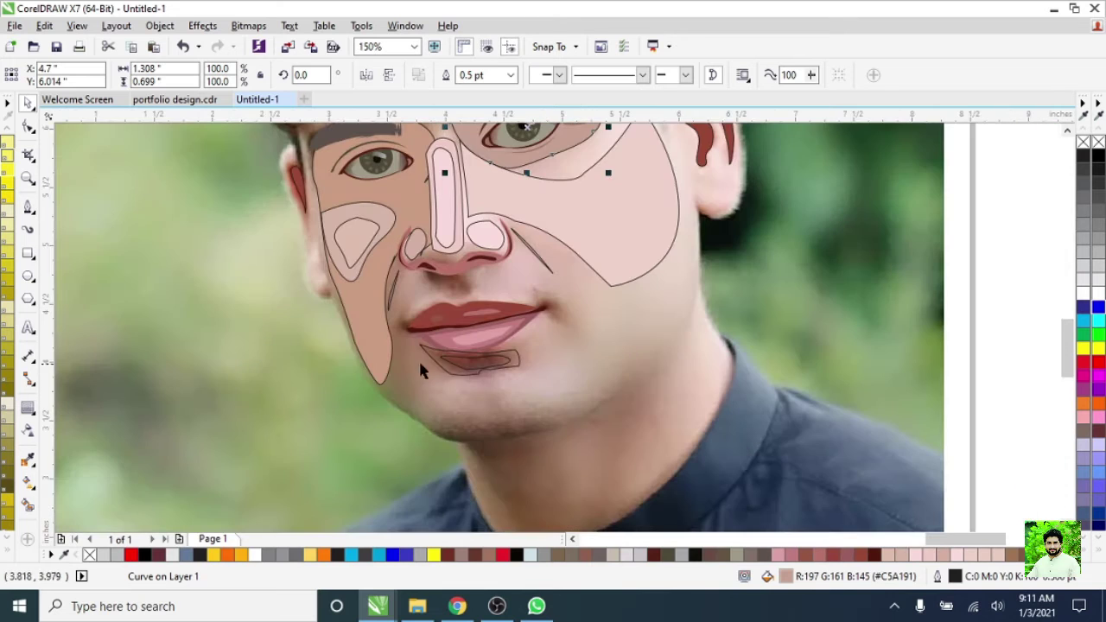
- Start a Bezier jawline curve at the left chin
{"action": "key", "text": "F5"}
{"action": "scroll", "coordinate": [455, 289], "scroll_direction": "up", "scroll_amount": 2}
{"action": "left_click", "coordinate": [450, 277]}
{"action": "left_click", "coordinate": [446, 385]}
- Close the chin-side shape and fill it with sampled brown
{"action": "left_click_drag", "start_coordinate": [498, 424], "coordinate": [527, 445]}
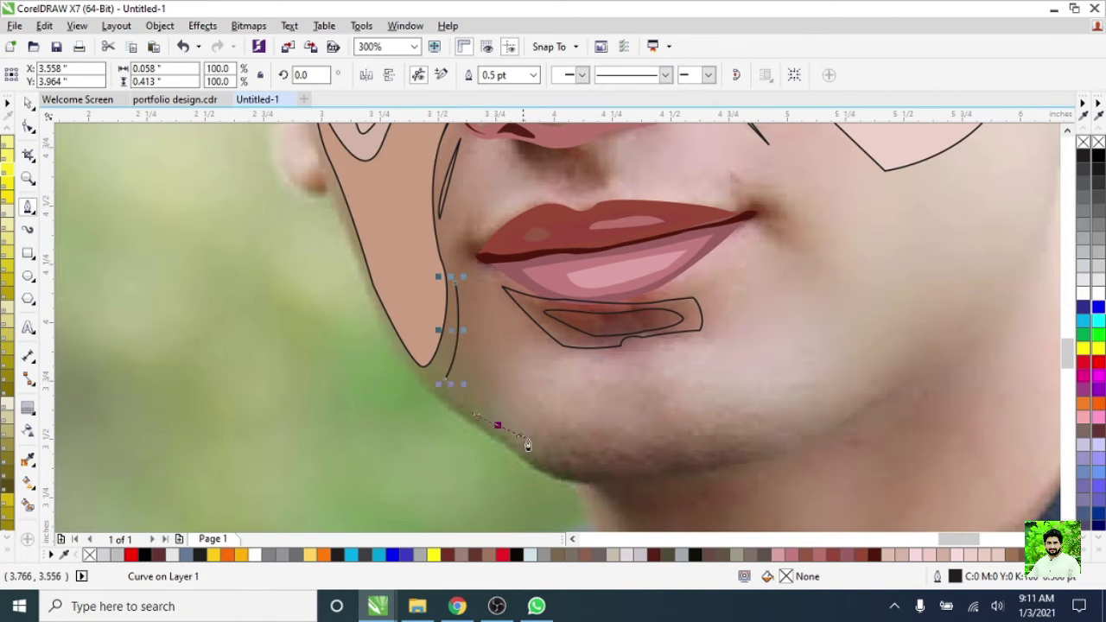
{"action": "left_click", "coordinate": [454, 283]}
{"action": "scroll", "coordinate": [484, 350], "scroll_direction": "down", "scroll_amount": 2}
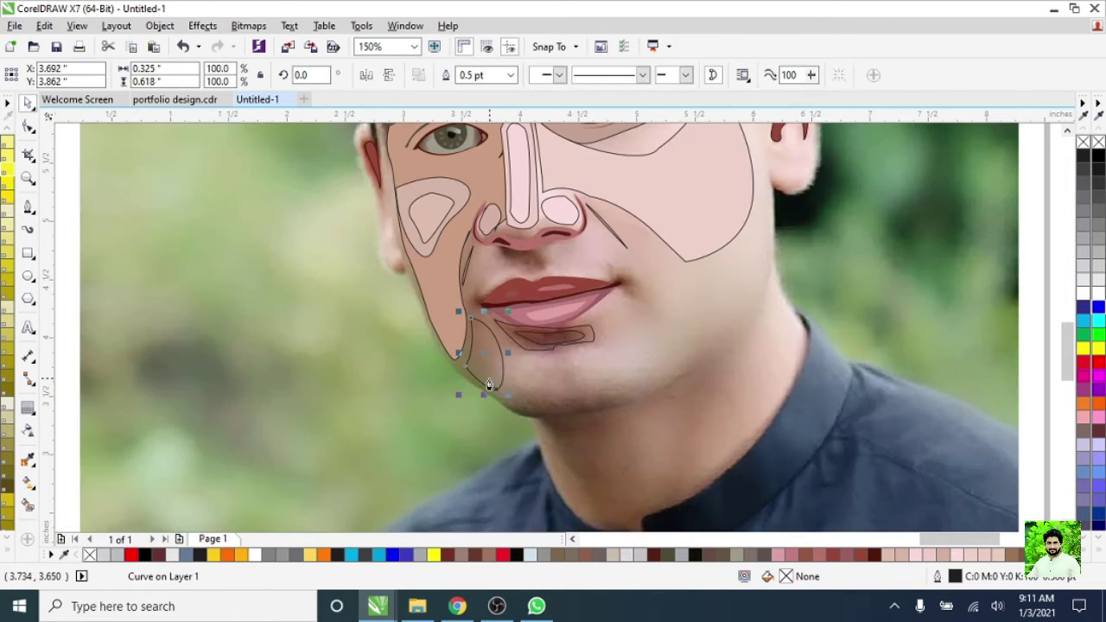
{"action": "scroll", "coordinate": [469, 357], "scroll_direction": "up", "scroll_amount": 2}
{"action": "left_click", "coordinate": [469, 358]}
{"action": "scroll", "coordinate": [469, 358], "scroll_direction": "down", "scroll_amount": 2}
{"action": "left_click", "coordinate": [28, 103]}
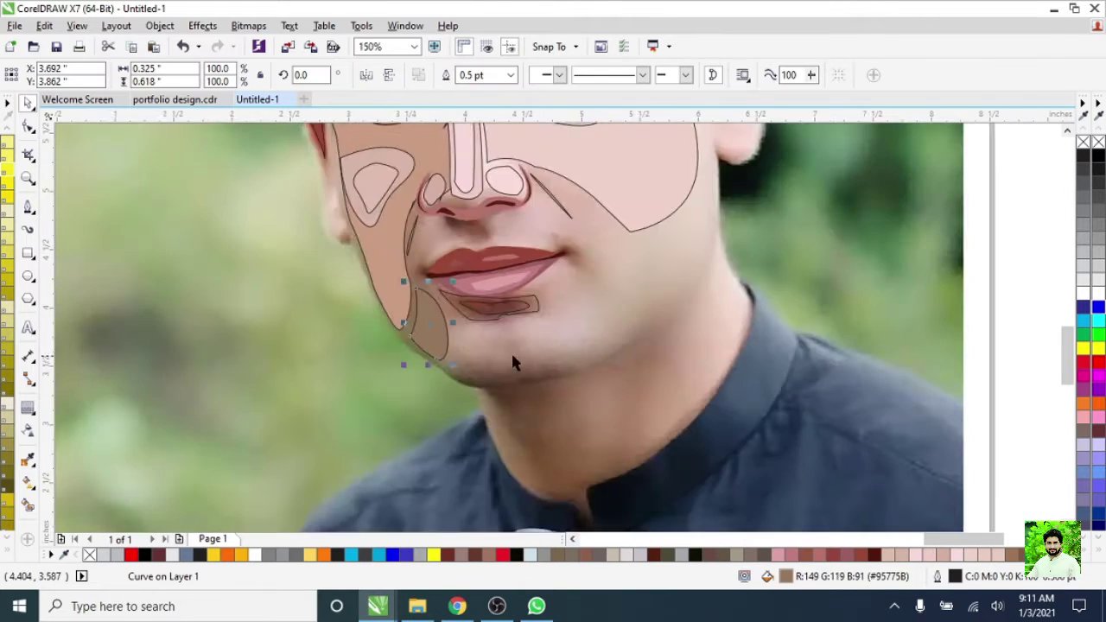
{"action": "scroll", "coordinate": [513, 366], "scroll_direction": "up", "scroll_amount": 2}
- Draw a closed Bezier outline of the chin
{"action": "left_click", "coordinate": [26, 207]}
{"action": "left_click", "coordinate": [402, 321]}
{"action": "left_click", "coordinate": [401, 411]}
{"action": "left_click_drag", "start_coordinate": [598, 401], "coordinate": [602, 408]}
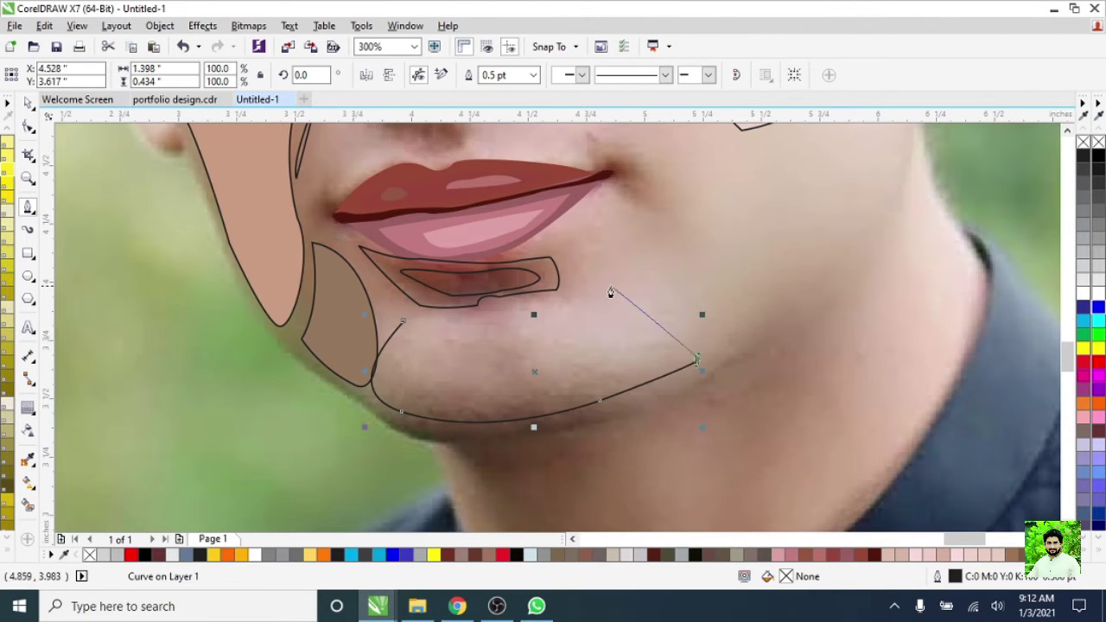
{"action": "left_click_drag", "start_coordinate": [610, 292], "coordinate": [585, 302]}
{"action": "left_click_drag", "start_coordinate": [488, 327], "coordinate": [488, 329]}
- Draw three small shapes inside the chin
{"action": "left_click", "coordinate": [465, 350]}
{"action": "left_click_drag", "start_coordinate": [522, 387], "coordinate": [553, 379]}
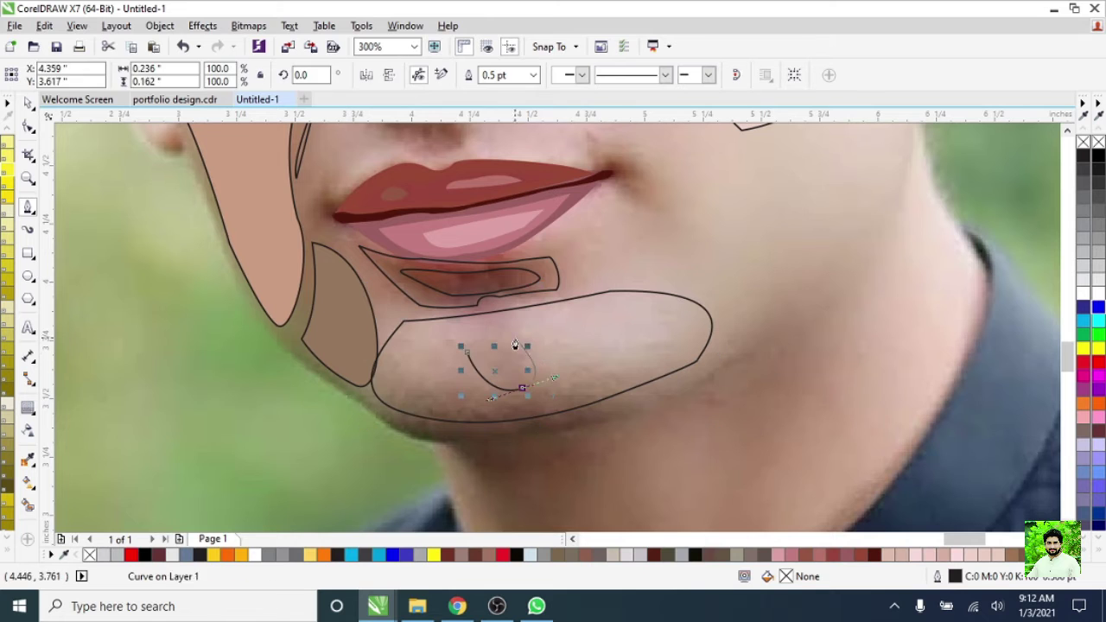
{"action": "left_click", "coordinate": [406, 338]}
{"action": "left_click_drag", "start_coordinate": [406, 390], "coordinate": [468, 404]}
{"action": "left_click", "coordinate": [520, 316]}
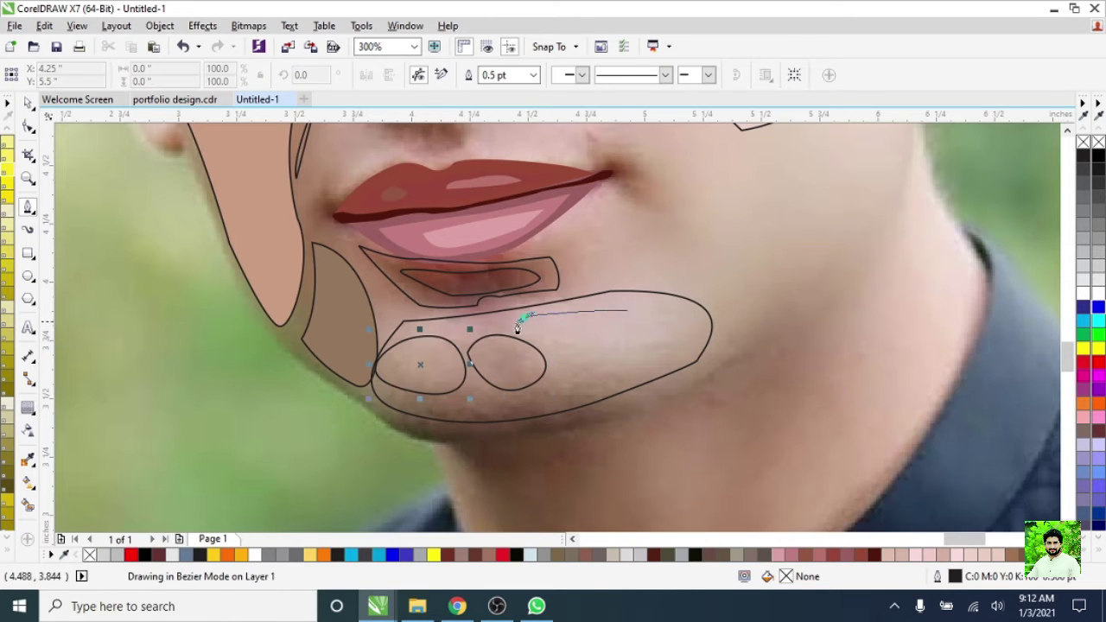
{"action": "left_click_drag", "start_coordinate": [631, 346], "coordinate": [587, 420]}
{"action": "left_click", "coordinate": [521, 317]}
{"action": "key", "text": "F3"}
- Fill the chin shapes with skin tones sampled below the lip
{"action": "key", "text": "i"}
{"action": "scroll", "coordinate": [530, 371], "scroll_direction": "up", "scroll_amount": 4}
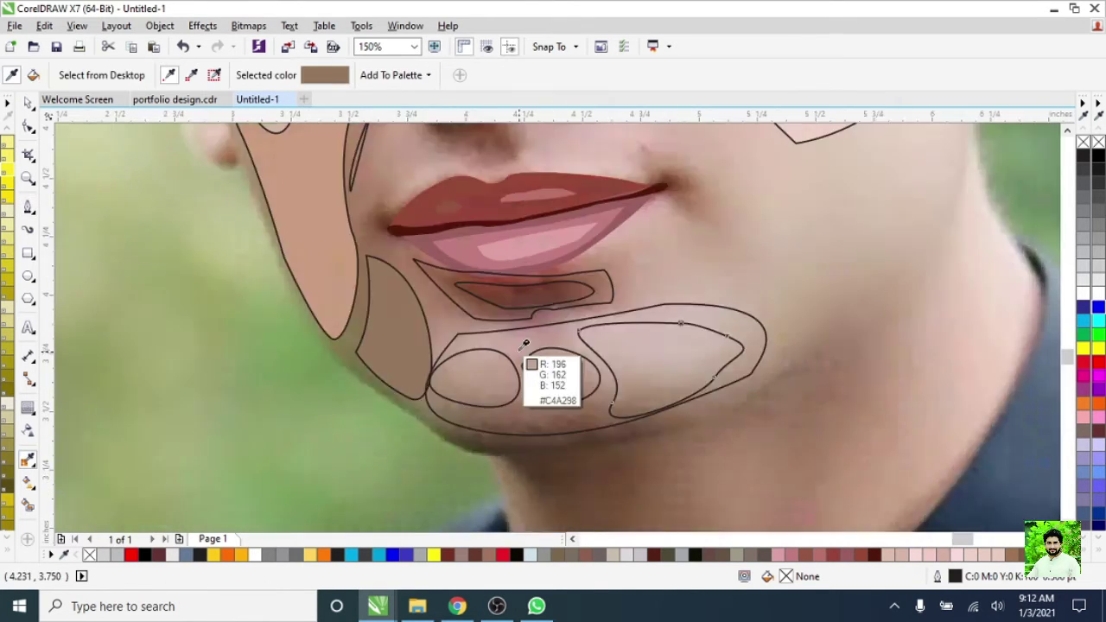
{"action": "left_click", "coordinate": [452, 400]}
{"action": "left_click", "coordinate": [593, 397]}
{"action": "left_click", "coordinate": [774, 376]}
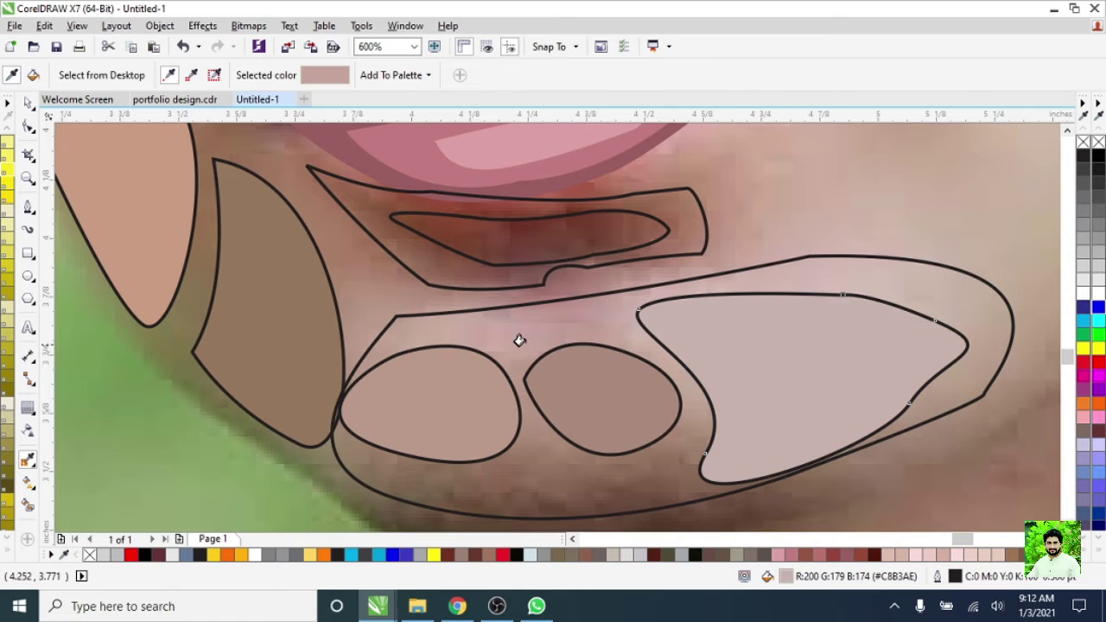
{"action": "scroll", "coordinate": [501, 412], "scroll_direction": "down", "scroll_amount": 3}
{"action": "scroll", "coordinate": [501, 412], "scroll_direction": "up", "scroll_amount": 2}
- Delete the large chin outline and draw a closed lower-chin shape in its place
{"action": "left_click", "coordinate": [33, 212]}
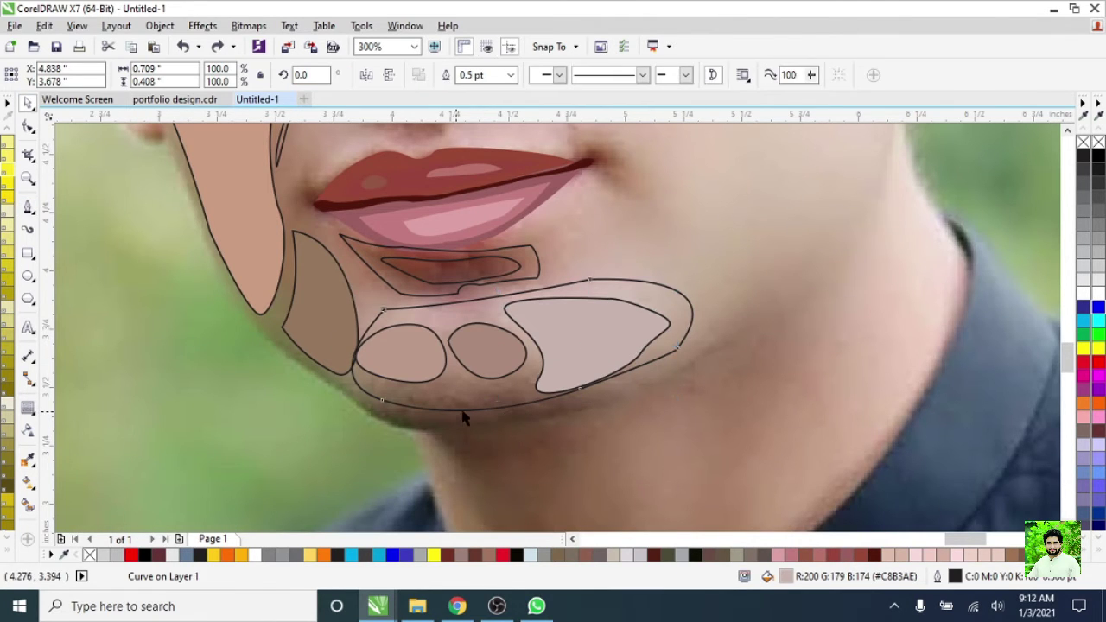
{"action": "key", "text": "Delete"}
{"action": "scroll", "coordinate": [302, 368], "scroll_direction": "up", "scroll_amount": 2}
{"action": "left_click_drag", "start_coordinate": [522, 299], "coordinate": [587, 301]}
{"action": "left_click", "coordinate": [842, 308]}
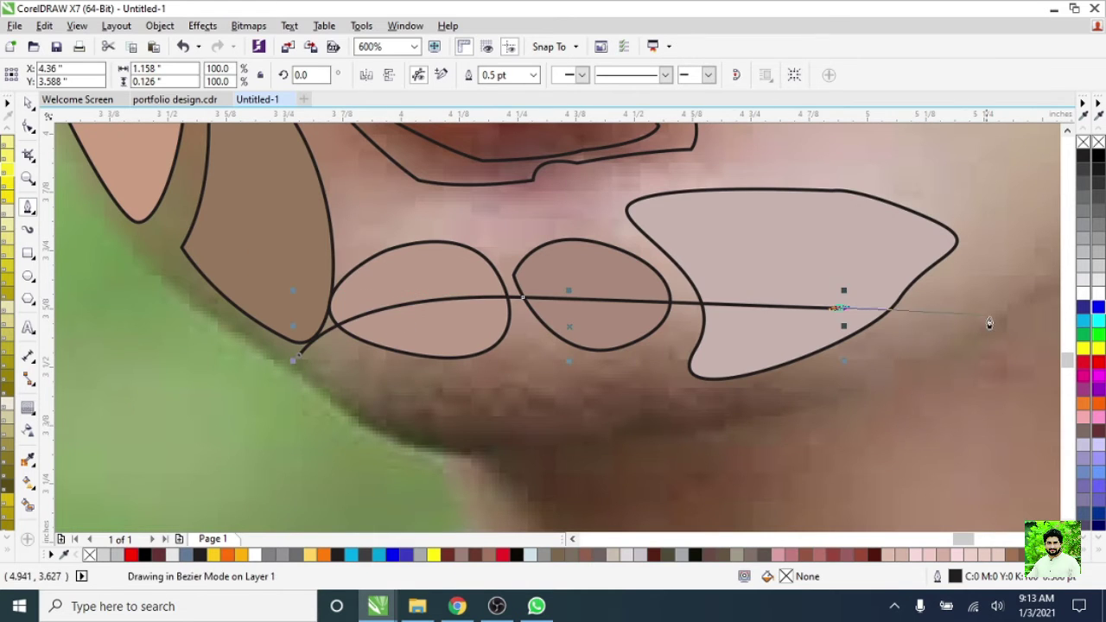
{"action": "left_click_drag", "start_coordinate": [673, 424], "coordinate": [481, 443]}
{"action": "left_click", "coordinate": [386, 436]}
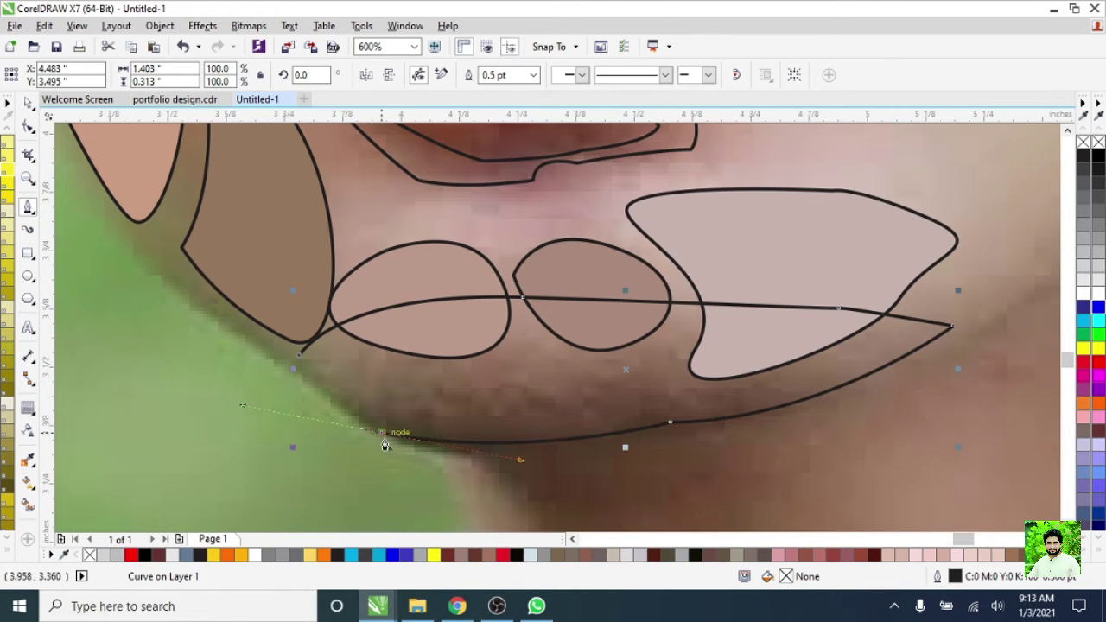
{"action": "left_click", "coordinate": [287, 371]}
- Fill the lower-chin shape with sampled dark brown (R114 G83 B65)
{"action": "key", "text": "F3"}
{"action": "left_click", "coordinate": [27, 459]}
{"action": "left_click", "coordinate": [489, 363]}
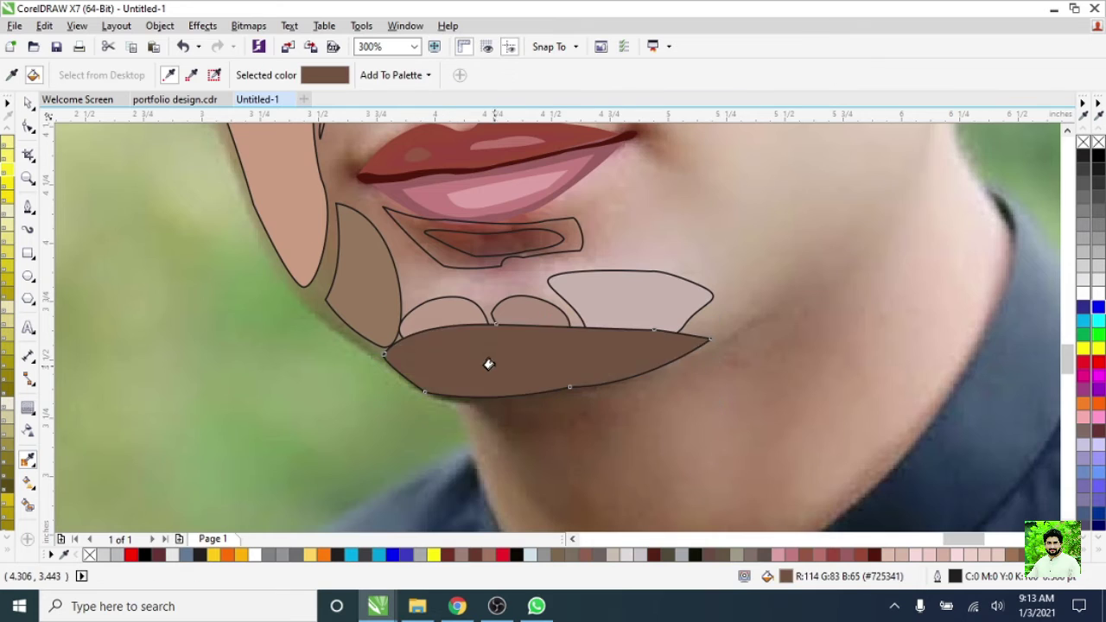
{"action": "scroll", "coordinate": [509, 375], "scroll_direction": "down", "scroll_amount": 2}
{"action": "scroll", "coordinate": [487, 358], "scroll_direction": "up", "scroll_amount": 2}
{"action": "scroll", "coordinate": [494, 364], "scroll_direction": "down", "scroll_amount": 3}
{"action": "scroll", "coordinate": [494, 364], "scroll_direction": "down", "scroll_amount": 1}
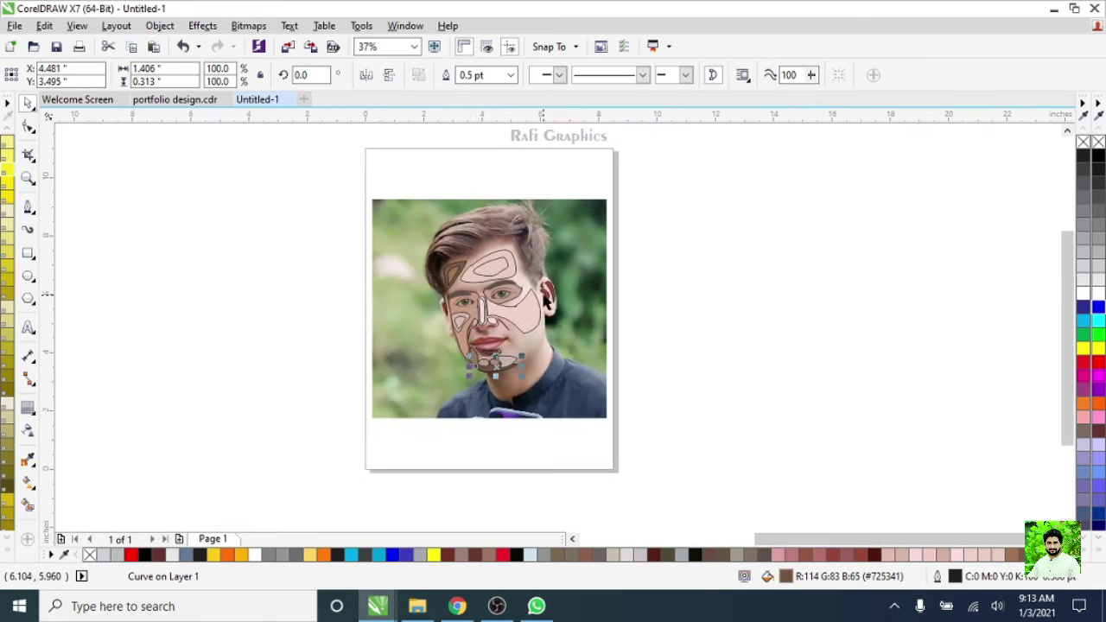
{"action": "scroll", "coordinate": [456, 296], "scroll_direction": "up", "scroll_amount": 1}
{"action": "left_click_drag", "start_coordinate": [321, 185], "coordinate": [656, 483]}
{"action": "scroll", "coordinate": [413, 357], "scroll_direction": "down", "scroll_amount": 1}
{"action": "left_click_drag", "start_coordinate": [413, 357], "coordinate": [695, 354]}
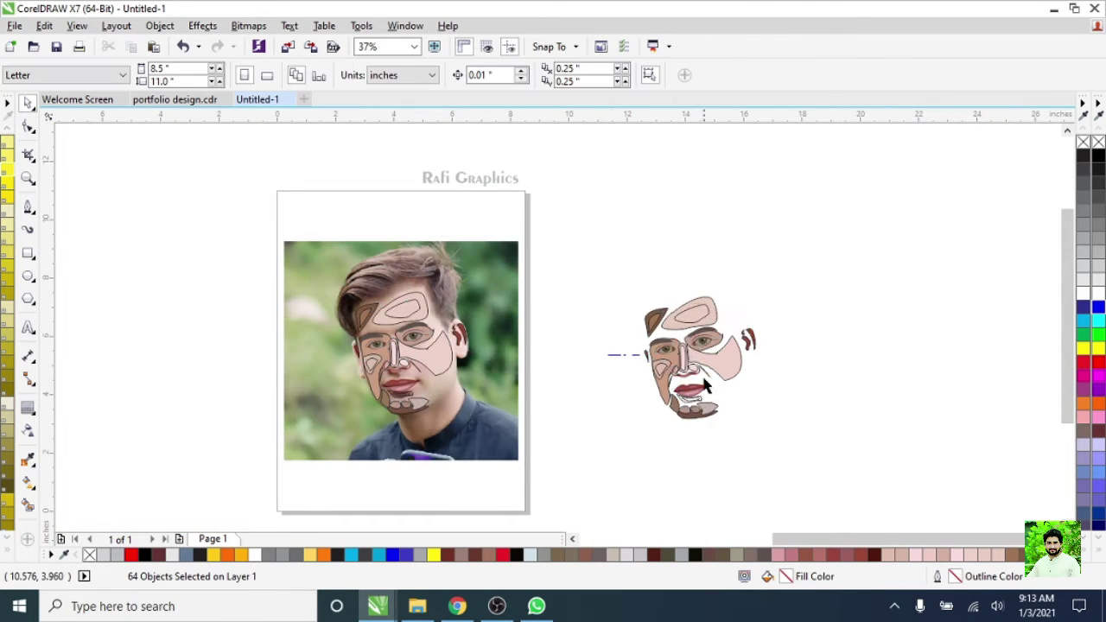
{"action": "left_click_drag", "start_coordinate": [558, 239], "coordinate": [749, 431]}
{"action": "scroll", "coordinate": [749, 431], "scroll_direction": "up", "scroll_amount": 1}
{"action": "left_click", "coordinate": [437, 361]}
{"action": "scroll", "coordinate": [554, 348], "scroll_direction": "down", "scroll_amount": 1}
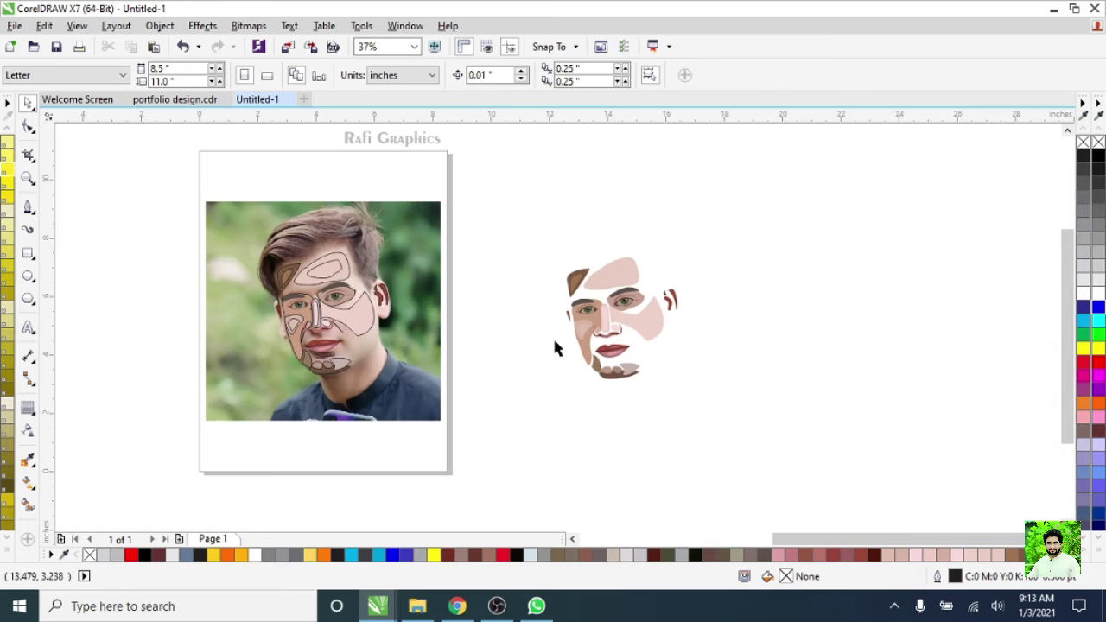
{"action": "key", "text": "ctrl+z"}
{"action": "key", "text": "ctrl+z"}
{"action": "scroll", "coordinate": [61, 196], "scroll_direction": "up", "scroll_amount": 1}
{"action": "key", "text": "F5"}
{"action": "scroll", "coordinate": [498, 345], "scroll_direction": "down", "scroll_amount": 1}
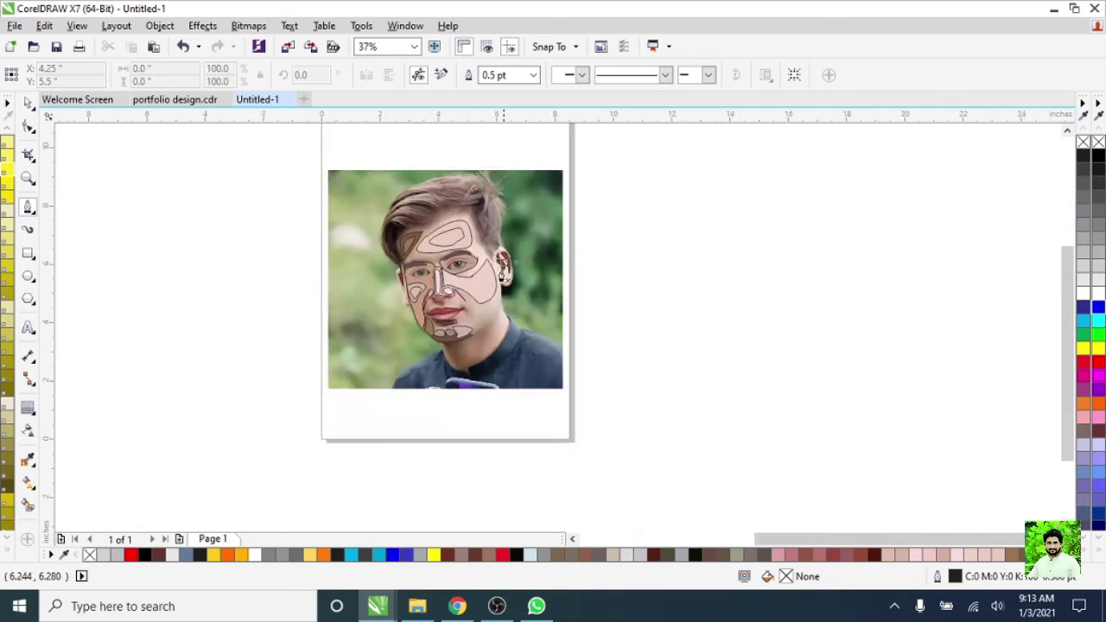
{"action": "scroll", "coordinate": [406, 358], "scroll_direction": "up", "scroll_amount": 2}
{"action": "scroll", "coordinate": [406, 358], "scroll_direction": "up", "scroll_amount": 2}
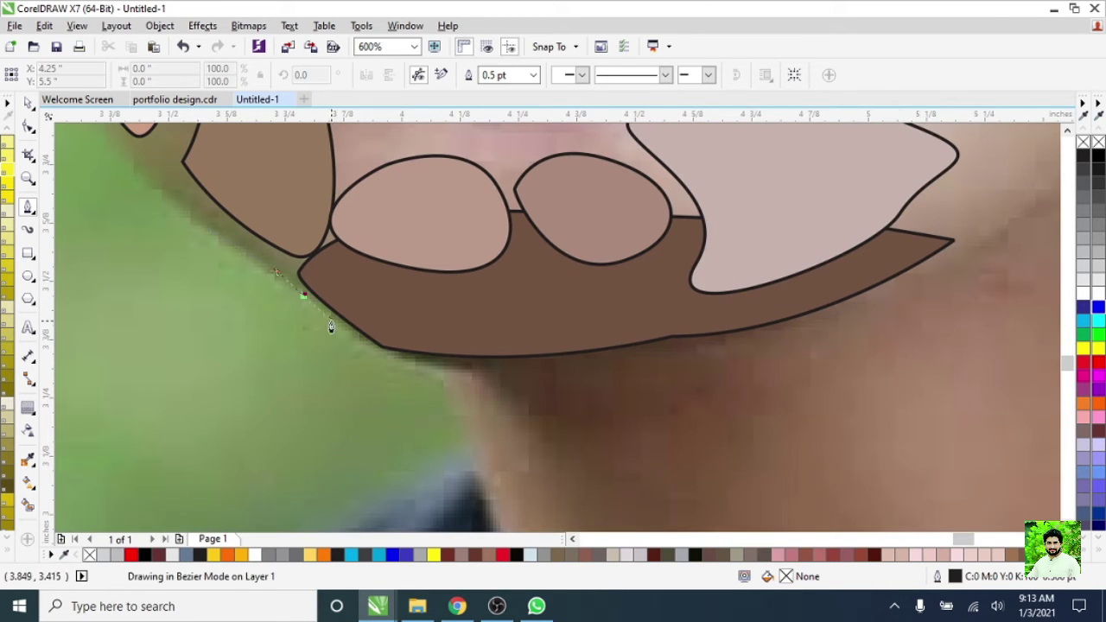
- Trace the yellow outline along the chin's lower edge and up the right jawline
{"action": "scroll", "coordinate": [345, 337], "scroll_direction": "up", "scroll_amount": 1}
{"action": "left_click", "coordinate": [371, 347]}
{"action": "scroll", "coordinate": [399, 403], "scroll_direction": "down", "scroll_amount": 1}
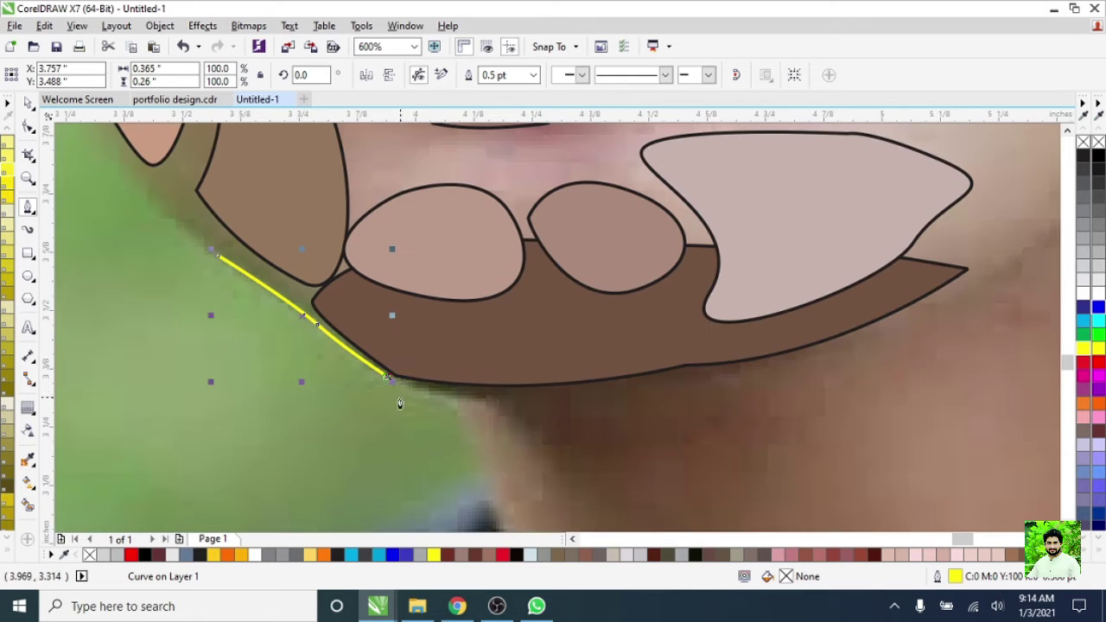
{"action": "left_click_drag", "start_coordinate": [546, 399], "coordinate": [553, 398]}
{"action": "scroll", "coordinate": [605, 380], "scroll_direction": "down", "scroll_amount": 1}
{"action": "scroll", "coordinate": [536, 385], "scroll_direction": "up", "scroll_amount": 1}
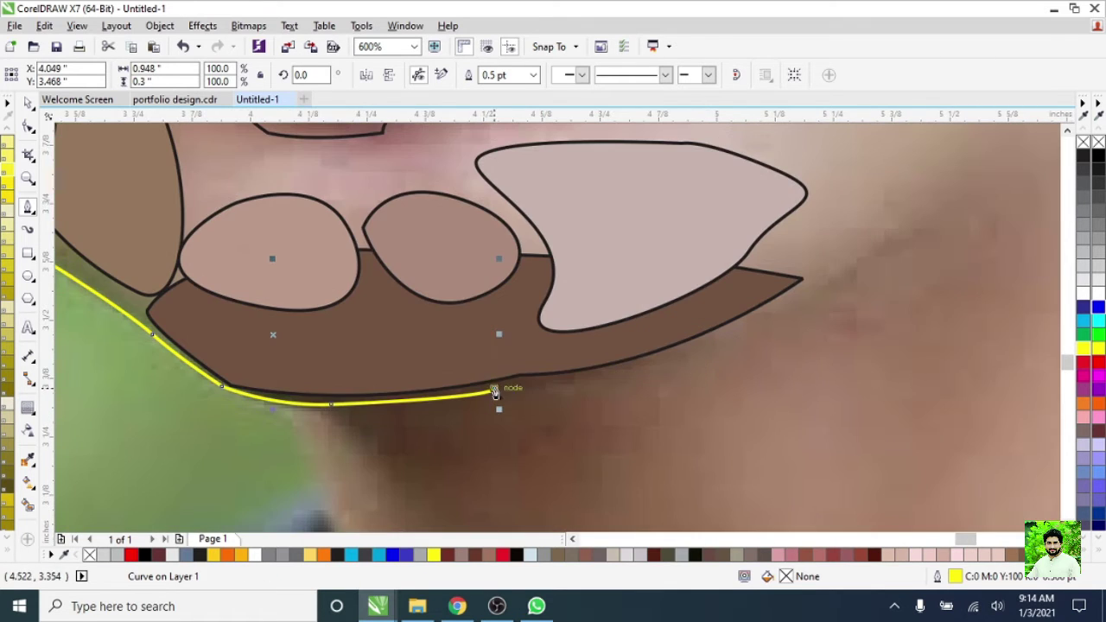
{"action": "scroll", "coordinate": [570, 380], "scroll_direction": "down", "scroll_amount": 1}
{"action": "scroll", "coordinate": [601, 348], "scroll_direction": "up", "scroll_amount": 1}
{"action": "left_click_drag", "start_coordinate": [544, 356], "coordinate": [577, 354]}
{"action": "scroll", "coordinate": [579, 353], "scroll_direction": "down", "scroll_amount": 1}
{"action": "scroll", "coordinate": [557, 344], "scroll_direction": "up", "scroll_amount": 1}
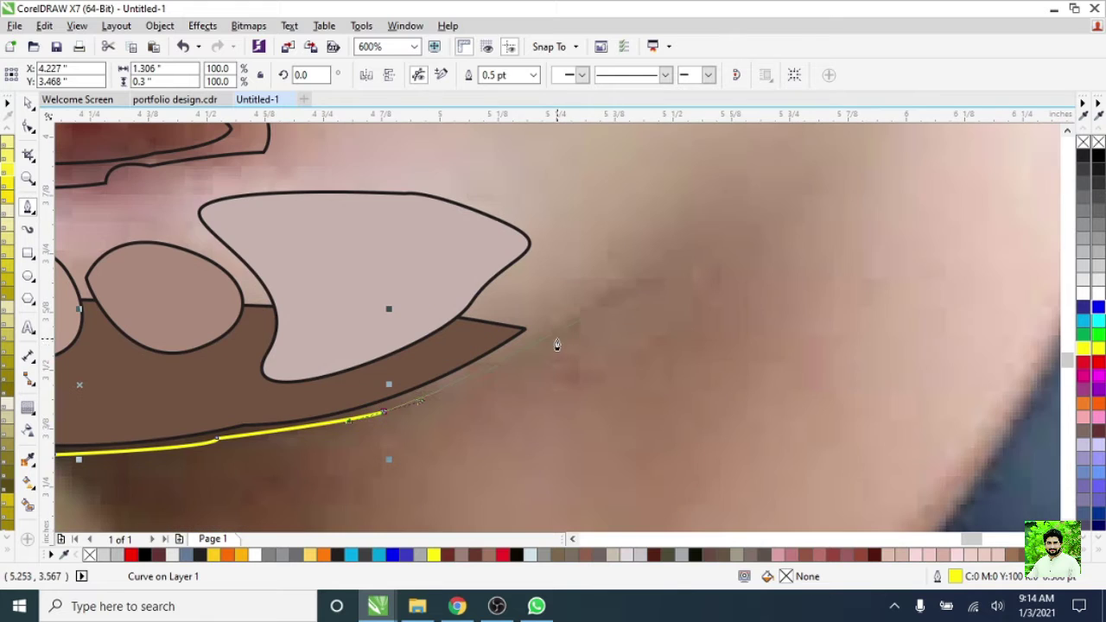
{"action": "left_click", "coordinate": [610, 301]}
{"action": "scroll", "coordinate": [516, 326], "scroll_direction": "down", "scroll_amount": 3}
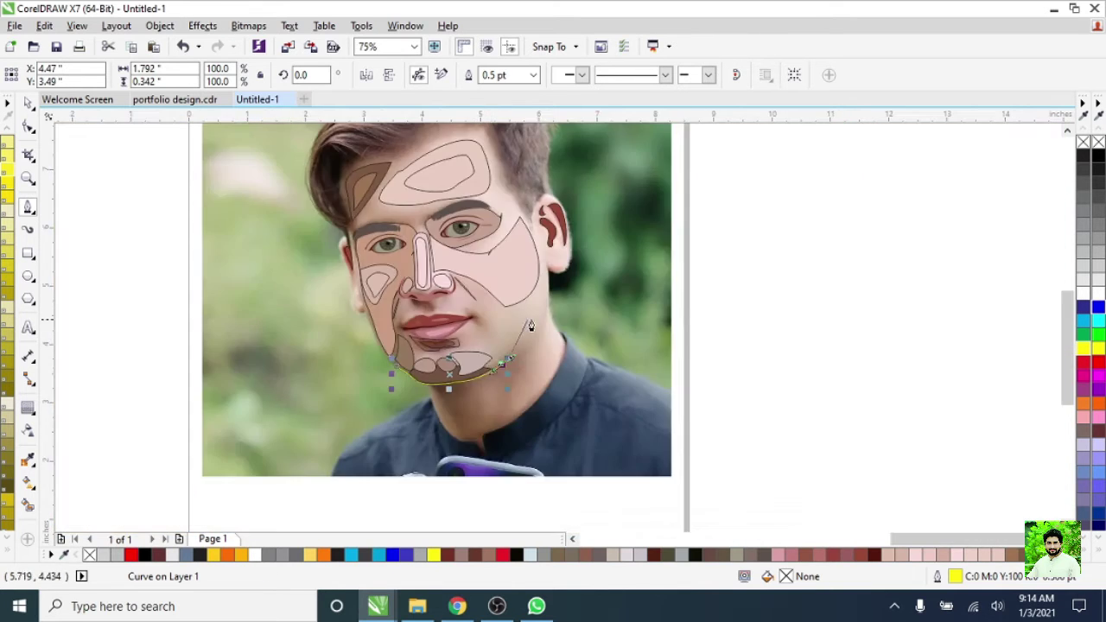
{"action": "scroll", "coordinate": [581, 262], "scroll_direction": "up", "scroll_amount": 2}
{"action": "left_click_drag", "start_coordinate": [559, 266], "coordinate": [570, 204]}
{"action": "scroll", "coordinate": [593, 143], "scroll_direction": "down", "scroll_amount": 1}
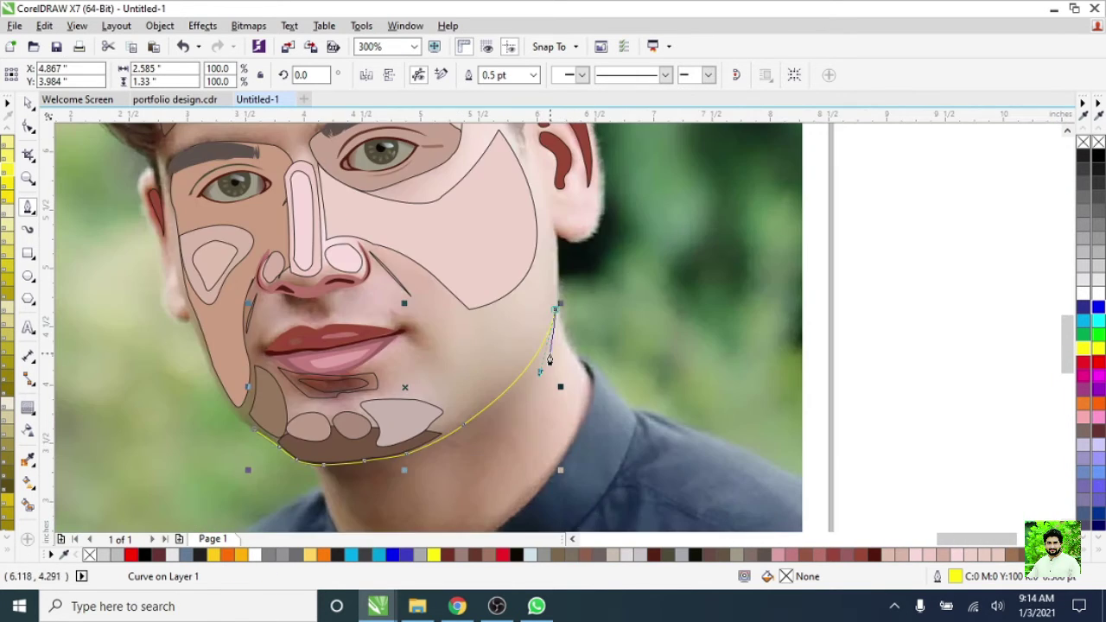
{"action": "scroll", "coordinate": [552, 225], "scroll_direction": "up", "scroll_amount": 1}
{"action": "scroll", "coordinate": [547, 216], "scroll_direction": "up", "scroll_amount": 1}
{"action": "scroll", "coordinate": [543, 164], "scroll_direction": "down", "scroll_amount": 1}
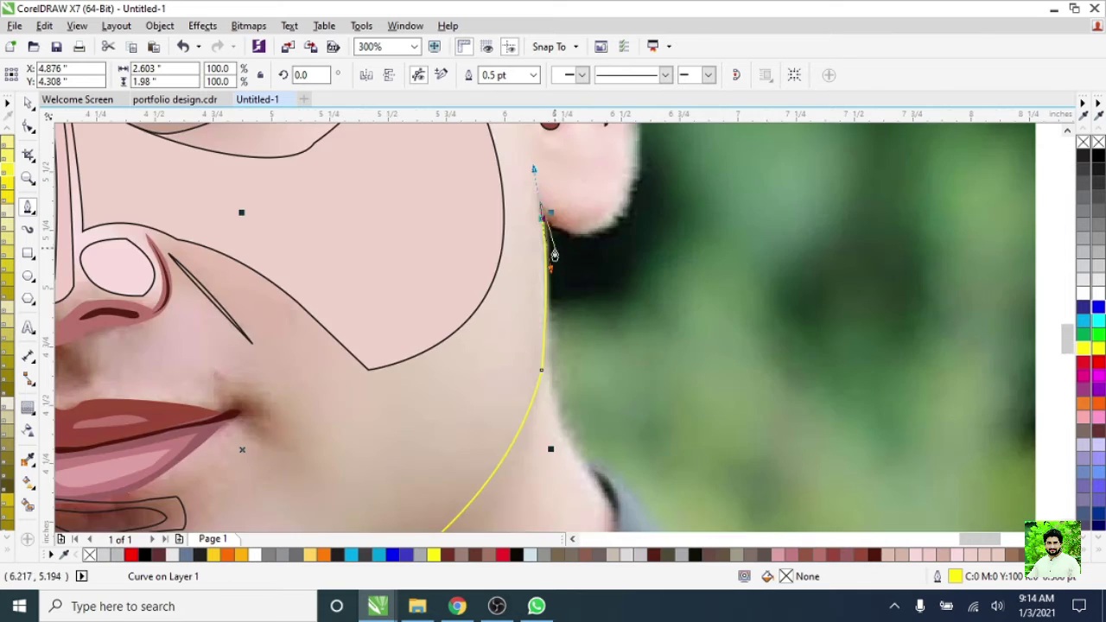
{"action": "scroll", "coordinate": [466, 380], "scroll_direction": "down", "scroll_amount": 1}
{"action": "scroll", "coordinate": [467, 380], "scroll_direction": "up", "scroll_amount": 1}
{"action": "scroll", "coordinate": [387, 428], "scroll_direction": "up", "scroll_amount": 1}
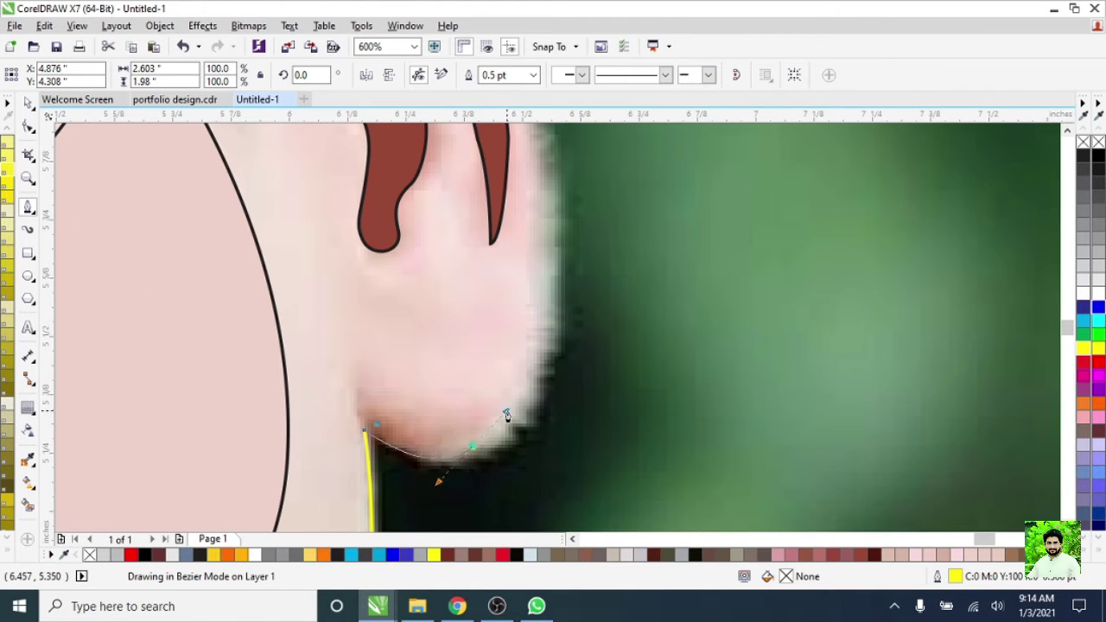
- Carry the yellow outline past the earlobe, around the ear top and over the head
{"action": "left_click_drag", "start_coordinate": [507, 416], "coordinate": [493, 452]}
{"action": "left_click_drag", "start_coordinate": [535, 299], "coordinate": [530, 234]}
{"action": "scroll", "coordinate": [543, 405], "scroll_direction": "down", "scroll_amount": 3}
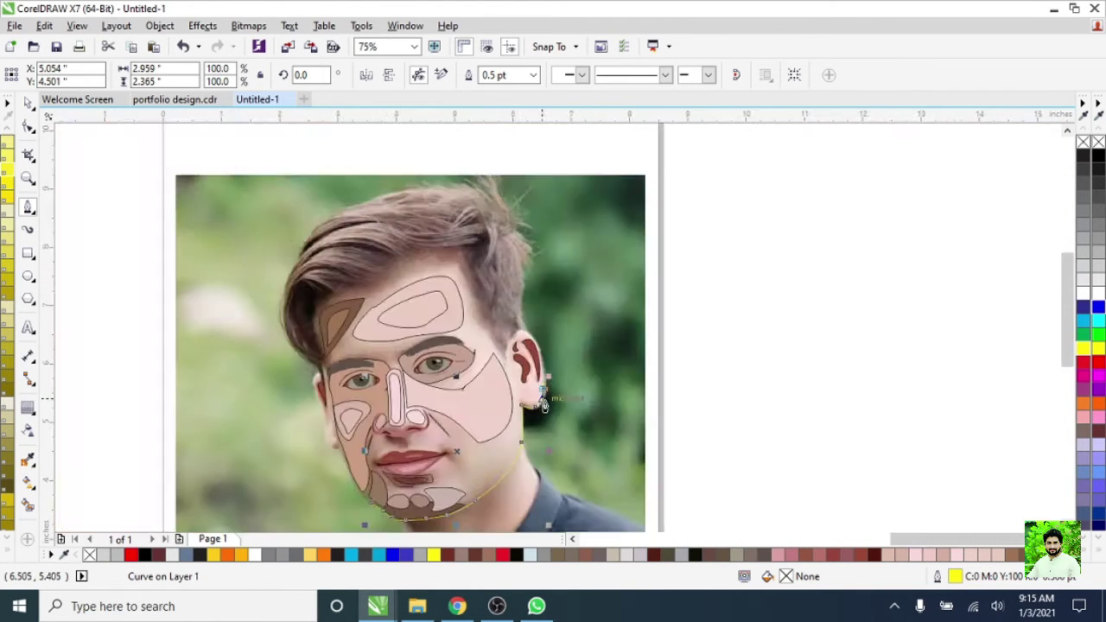
{"action": "scroll", "coordinate": [543, 405], "scroll_direction": "up", "scroll_amount": 3}
{"action": "scroll", "coordinate": [483, 267], "scroll_direction": "up", "scroll_amount": 1}
{"action": "left_click_drag", "start_coordinate": [455, 260], "coordinate": [304, 219]}
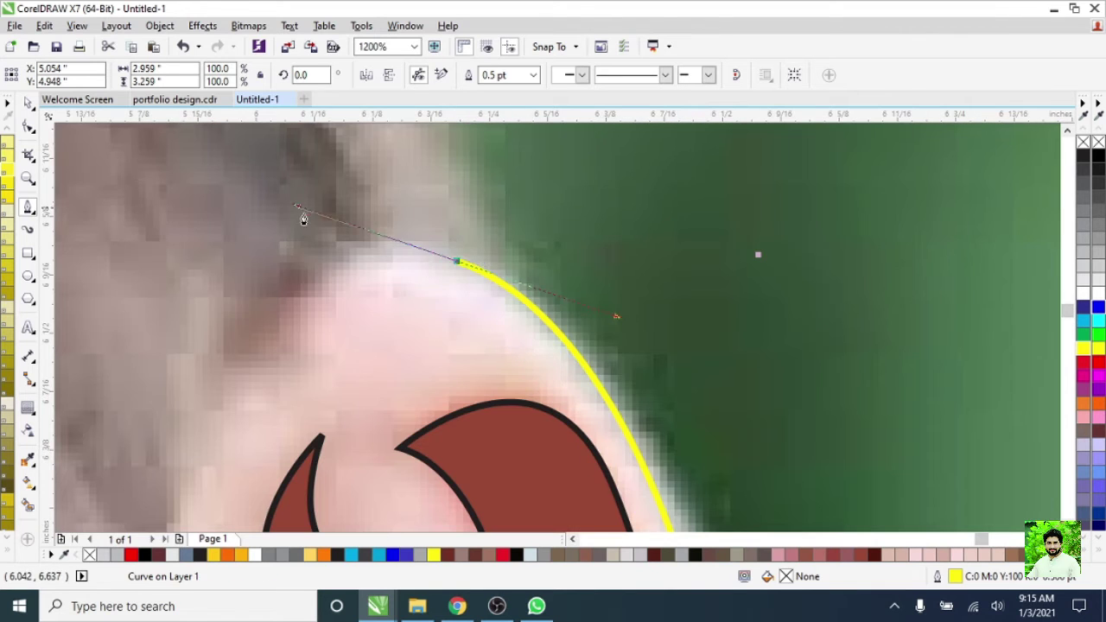
{"action": "scroll", "coordinate": [541, 277], "scroll_direction": "down", "scroll_amount": 2}
{"action": "scroll", "coordinate": [489, 421], "scroll_direction": "down", "scroll_amount": 2}
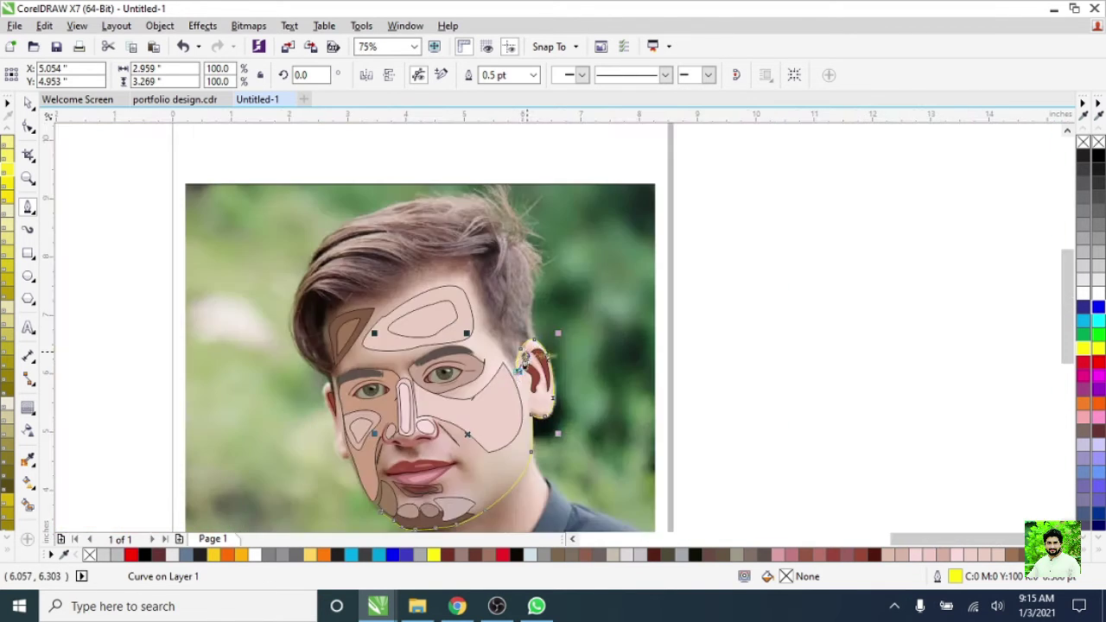
{"action": "scroll", "coordinate": [556, 450], "scroll_direction": "up", "scroll_amount": 2}
{"action": "scroll", "coordinate": [471, 210], "scroll_direction": "down", "scroll_amount": 1}
{"action": "left_click_drag", "start_coordinate": [501, 179], "coordinate": [510, 193]}
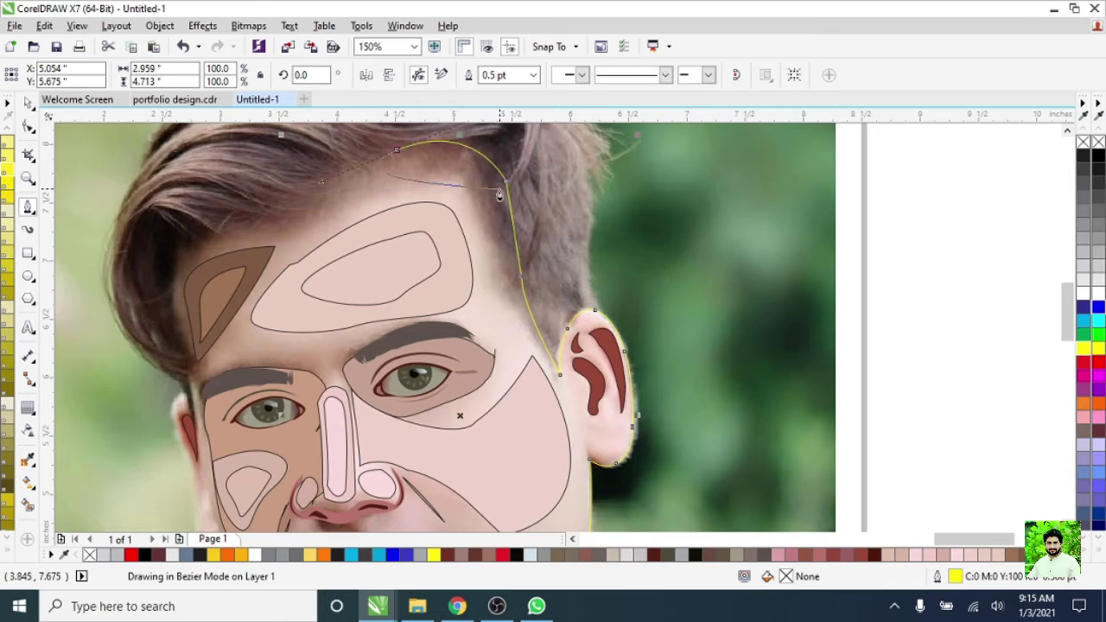
- Close the yellow outline around the left ear and down the left cheek
{"action": "scroll", "coordinate": [509, 193], "scroll_direction": "left", "scroll_amount": 3}
{"action": "left_click", "coordinate": [639, 152]}
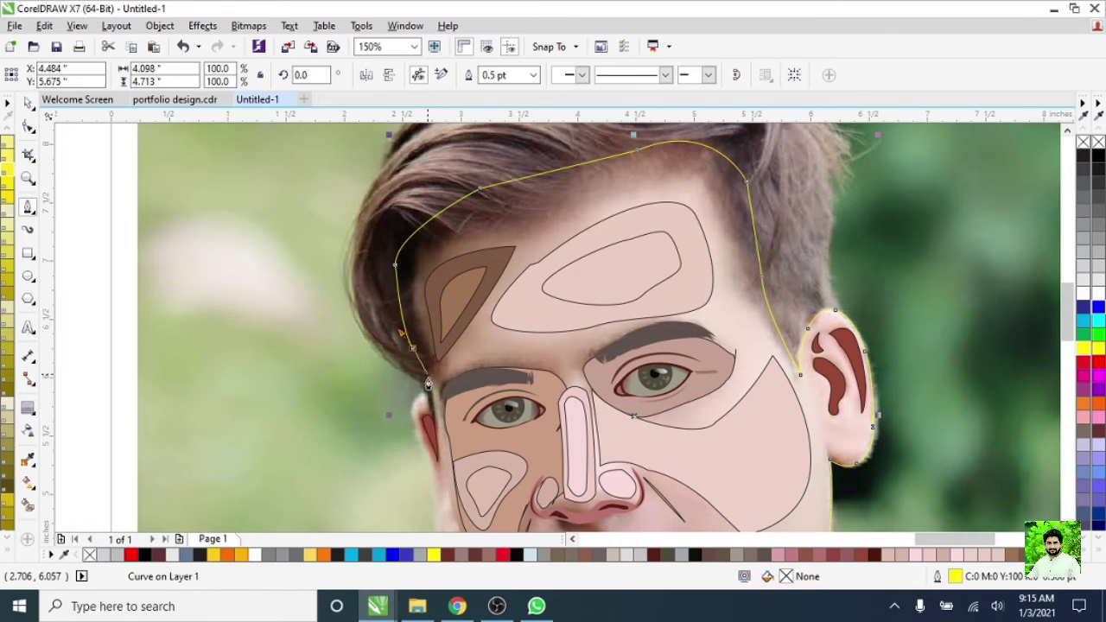
{"action": "scroll", "coordinate": [427, 384], "scroll_direction": "up", "scroll_amount": 2}
{"action": "left_click_drag", "start_coordinate": [350, 454], "coordinate": [343, 458]}
{"action": "scroll", "coordinate": [385, 406], "scroll_direction": "down", "scroll_amount": 1}
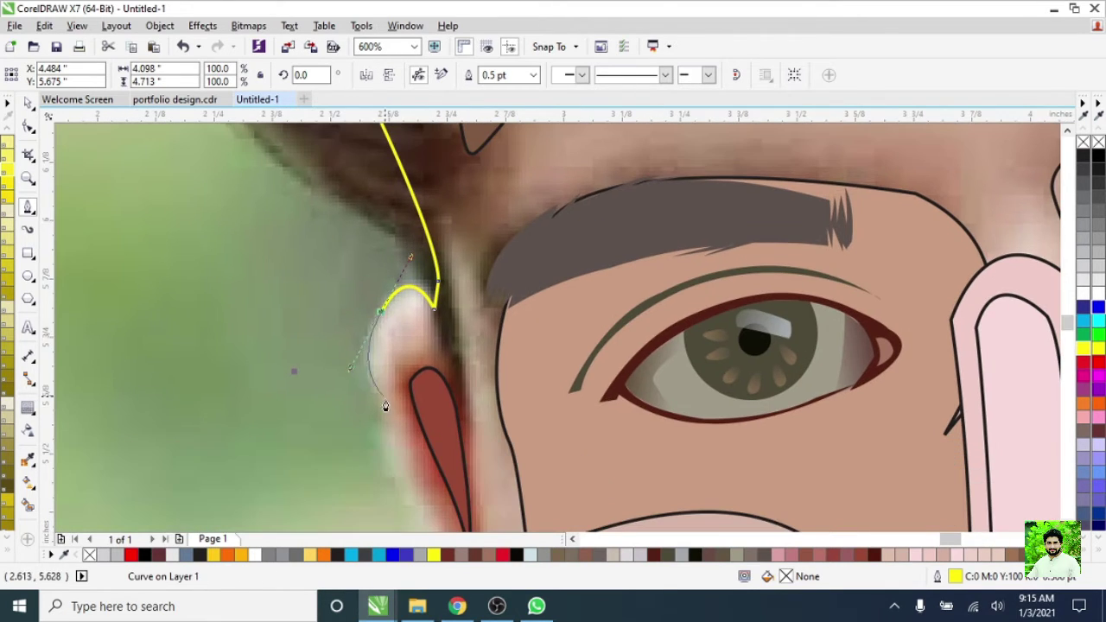
{"action": "scroll", "coordinate": [393, 300], "scroll_direction": "down", "scroll_amount": 1}
{"action": "left_click", "coordinate": [413, 332]}
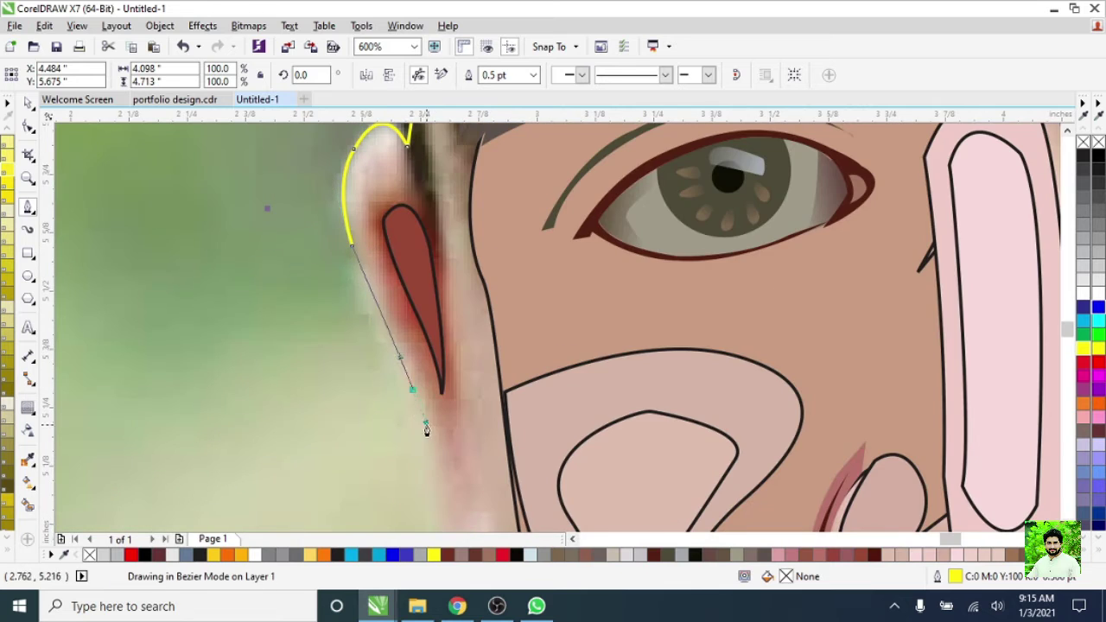
{"action": "scroll", "coordinate": [424, 425], "scroll_direction": "down", "scroll_amount": 1}
{"action": "scroll", "coordinate": [409, 393], "scroll_direction": "down", "scroll_amount": 1}
{"action": "left_click", "coordinate": [443, 428]}
{"action": "scroll", "coordinate": [443, 428], "scroll_direction": "up", "scroll_amount": 1}
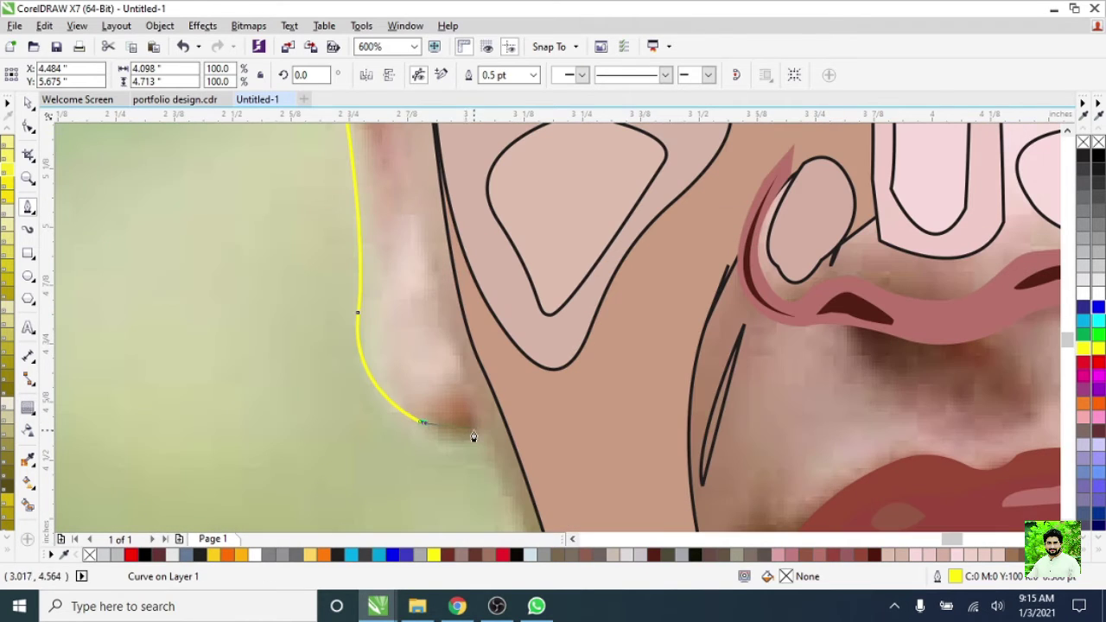
{"action": "left_click_drag", "start_coordinate": [435, 437], "coordinate": [478, 429]}
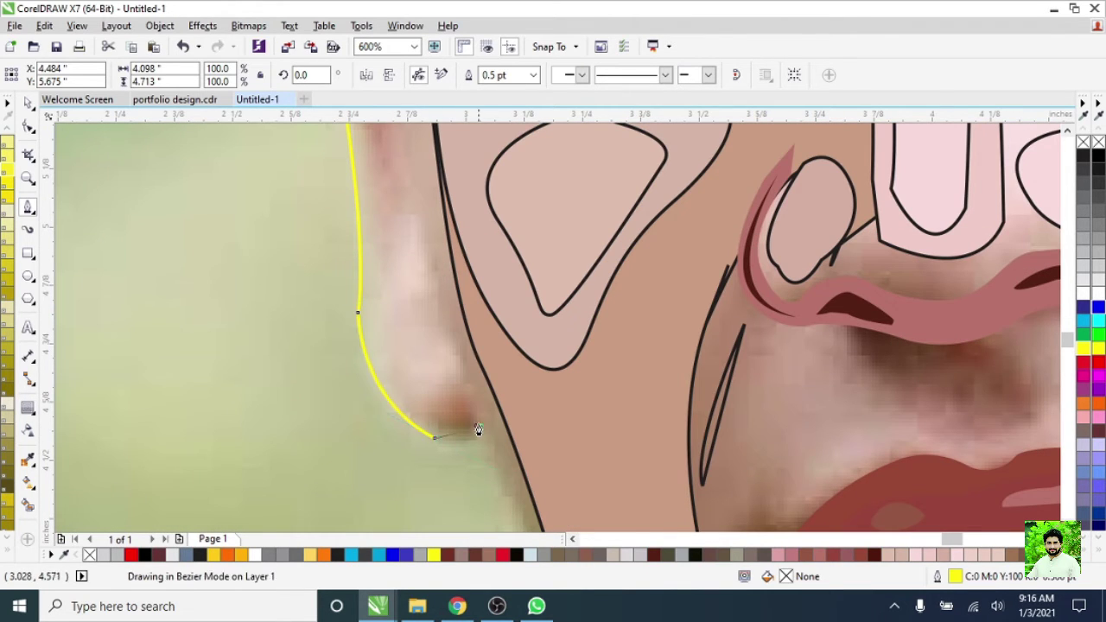
{"action": "scroll", "coordinate": [514, 454], "scroll_direction": "down", "scroll_amount": 1}
{"action": "scroll", "coordinate": [528, 495], "scroll_direction": "up", "scroll_amount": 1}
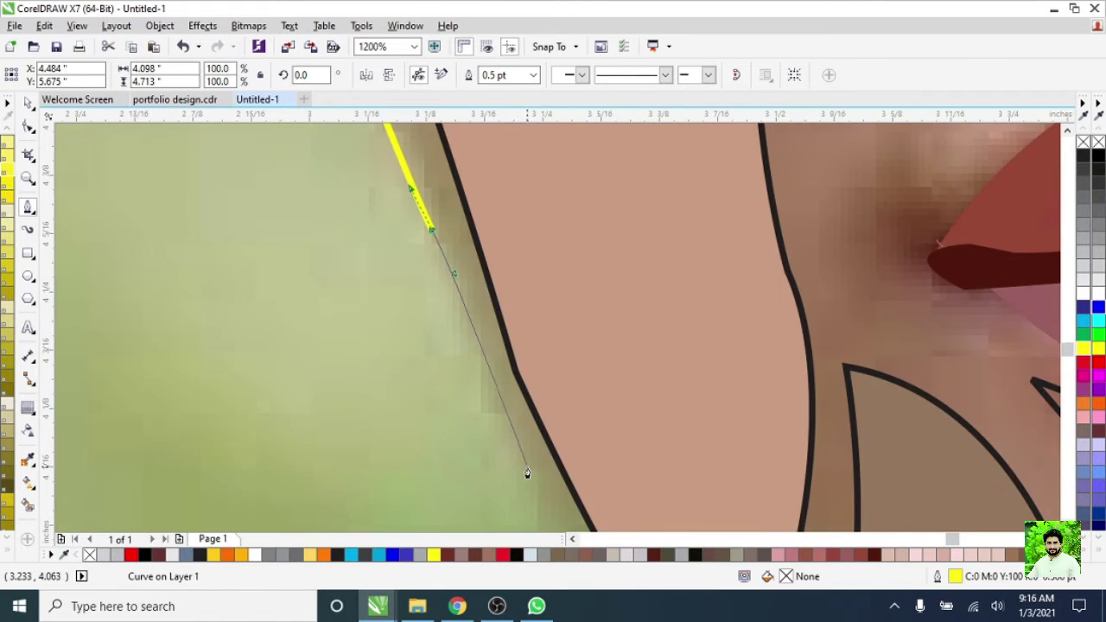
{"action": "scroll", "coordinate": [516, 284], "scroll_direction": "down", "scroll_amount": 2}
{"action": "scroll", "coordinate": [496, 313], "scroll_direction": "up", "scroll_amount": 1}
{"action": "scroll", "coordinate": [444, 318], "scroll_direction": "down", "scroll_amount": 1}
{"action": "scroll", "coordinate": [444, 318], "scroll_direction": "down", "scroll_amount": 3}
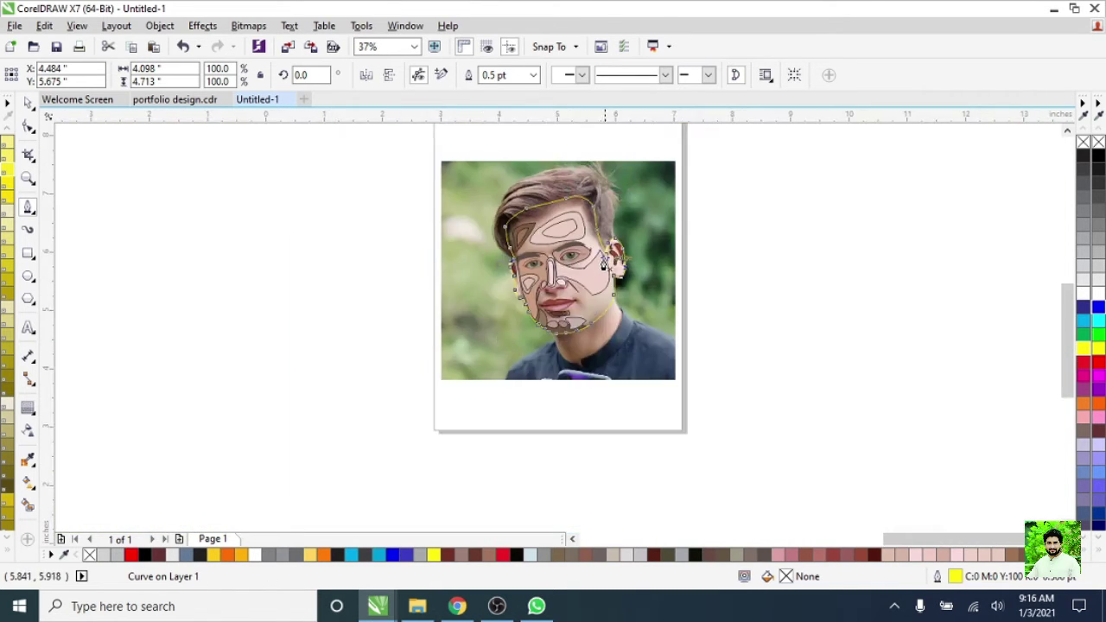
{"action": "scroll", "coordinate": [535, 345], "scroll_direction": "up", "scroll_amount": 1}
{"action": "scroll", "coordinate": [543, 309], "scroll_direction": "up", "scroll_amount": 2}
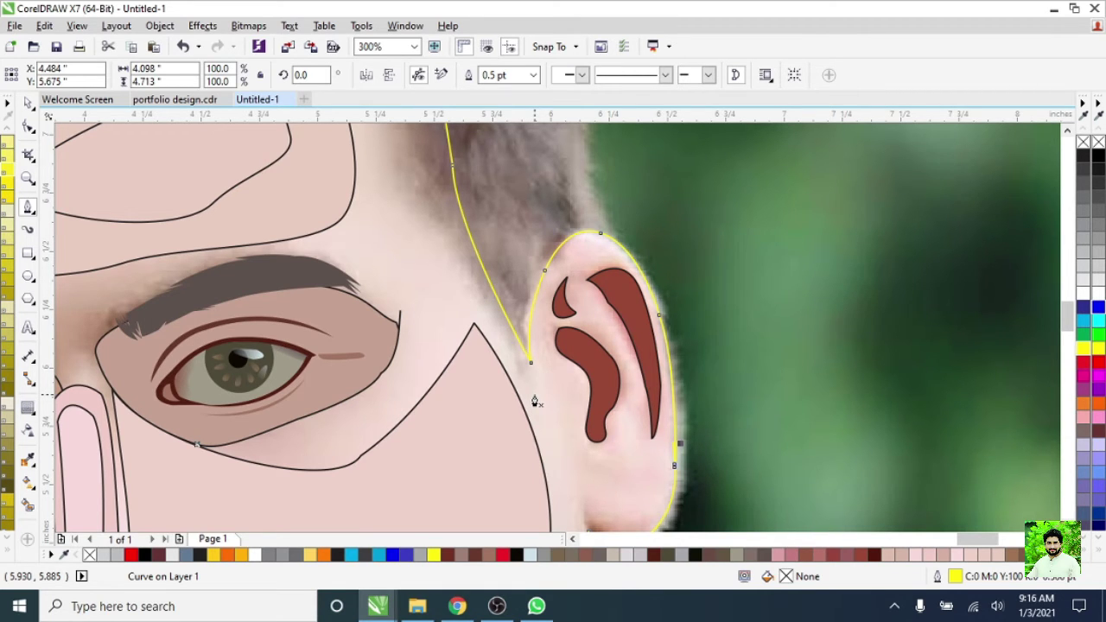
- Start a new red curve at the ear top, bending it along the hair edge
{"action": "scroll", "coordinate": [534, 401], "scroll_direction": "down", "scroll_amount": 2}
{"action": "scroll", "coordinate": [519, 432], "scroll_direction": "down", "scroll_amount": 1}
{"action": "scroll", "coordinate": [514, 452], "scroll_direction": "up", "scroll_amount": 3}
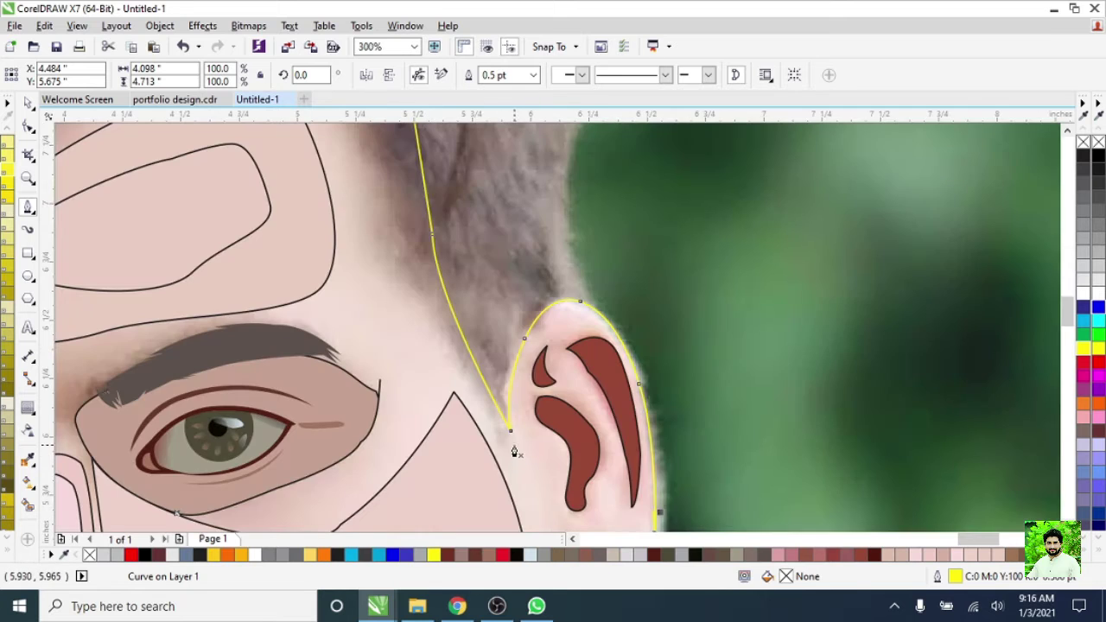
{"action": "scroll", "coordinate": [514, 451], "scroll_direction": "up", "scroll_amount": 1}
{"action": "left_click", "coordinate": [514, 496]}
{"action": "left_click_drag", "start_coordinate": [491, 356], "coordinate": [501, 328]}
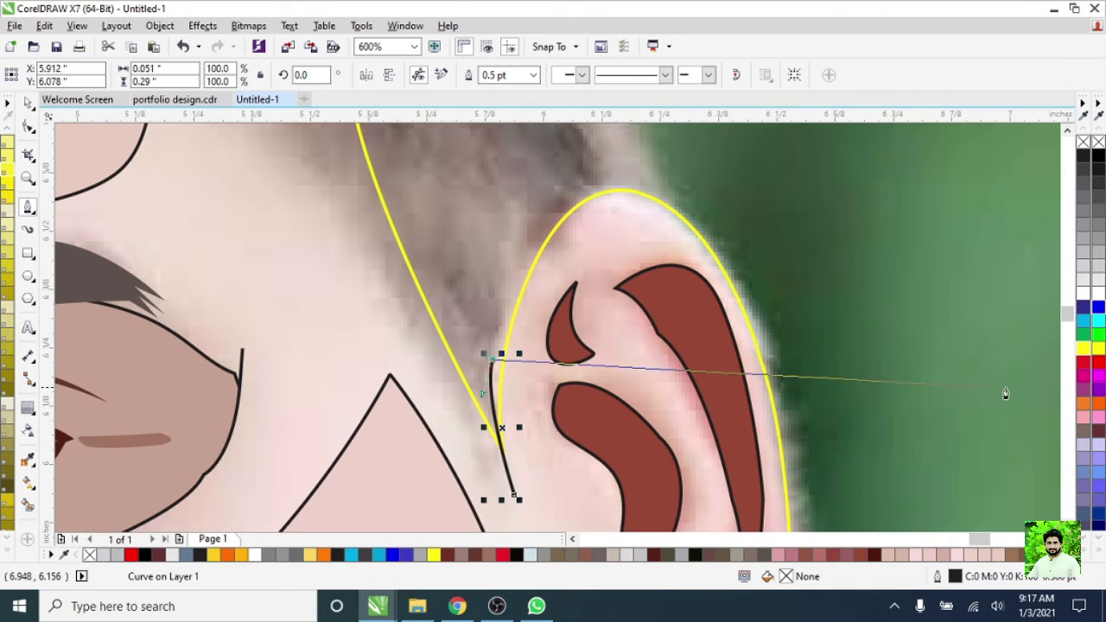
{"action": "mouse_move", "coordinate": [588, 209]}
{"action": "left_mouse_down"}
{"action": "mouse_move", "coordinate": [653, 180]}
{"action": "mouse_move", "coordinate": [661, 215]}
{"action": "left_mouse_up"}
- Undo the misplaced node, then trace the red hair outline from the ear over the spikes
{"action": "key", "text": "ctrl+z"}
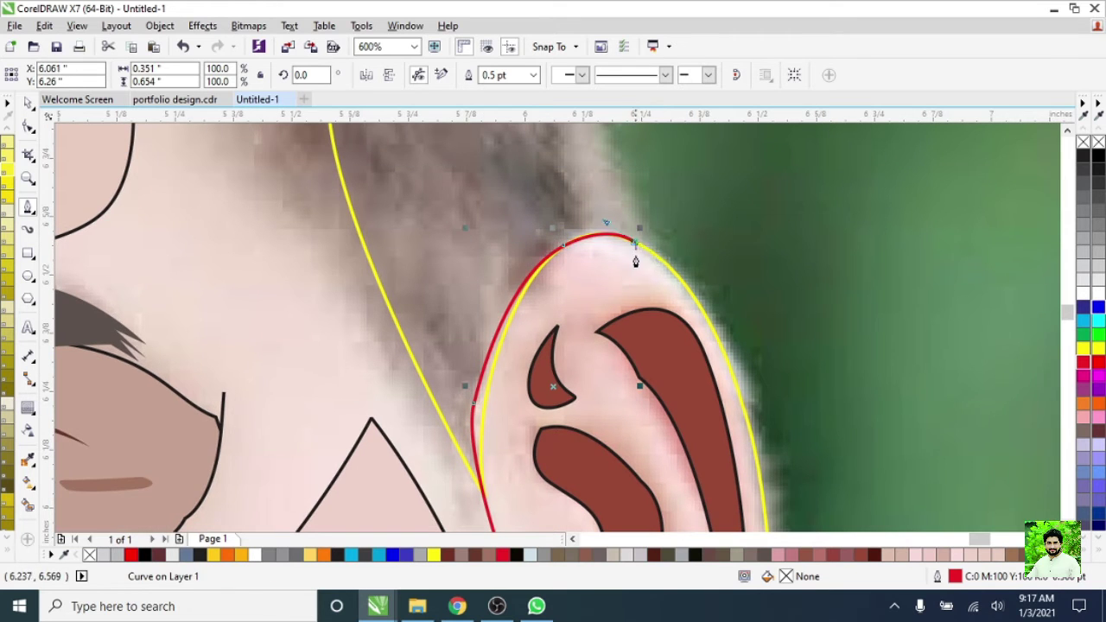
{"action": "scroll", "coordinate": [634, 261], "scroll_direction": "down", "scroll_amount": 1}
{"action": "scroll", "coordinate": [592, 420], "scroll_direction": "down", "scroll_amount": 1}
{"action": "scroll", "coordinate": [618, 362], "scroll_direction": "up", "scroll_amount": 2}
{"action": "left_click", "coordinate": [618, 363]}
{"action": "left_click", "coordinate": [623, 261]}
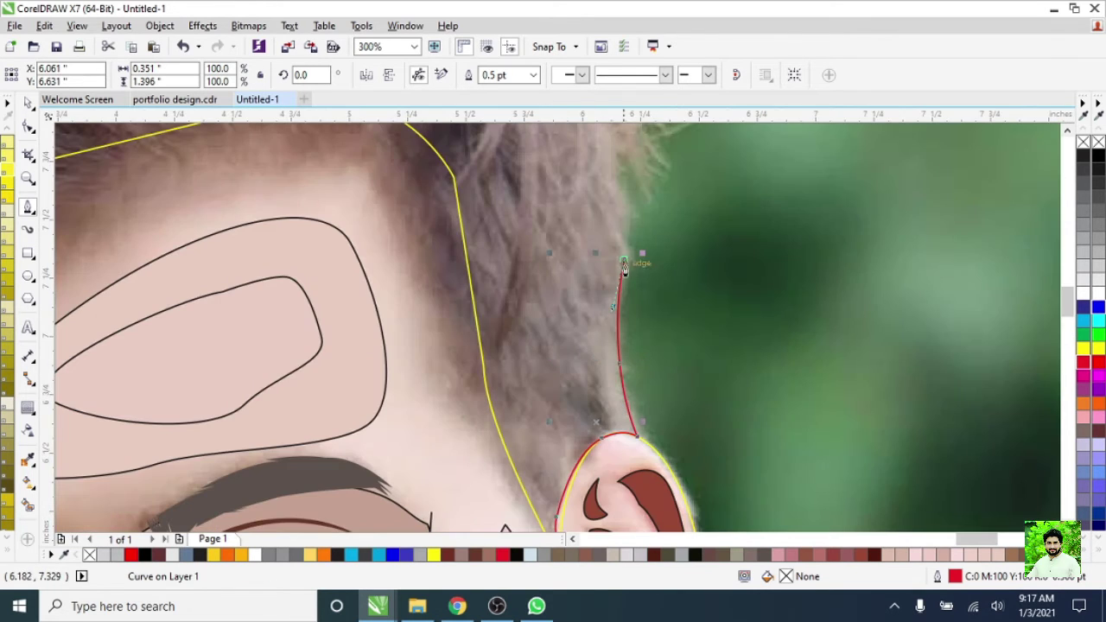
{"action": "scroll", "coordinate": [623, 263], "scroll_direction": "up", "scroll_amount": 1}
{"action": "scroll", "coordinate": [609, 242], "scroll_direction": "up", "scroll_amount": 1}
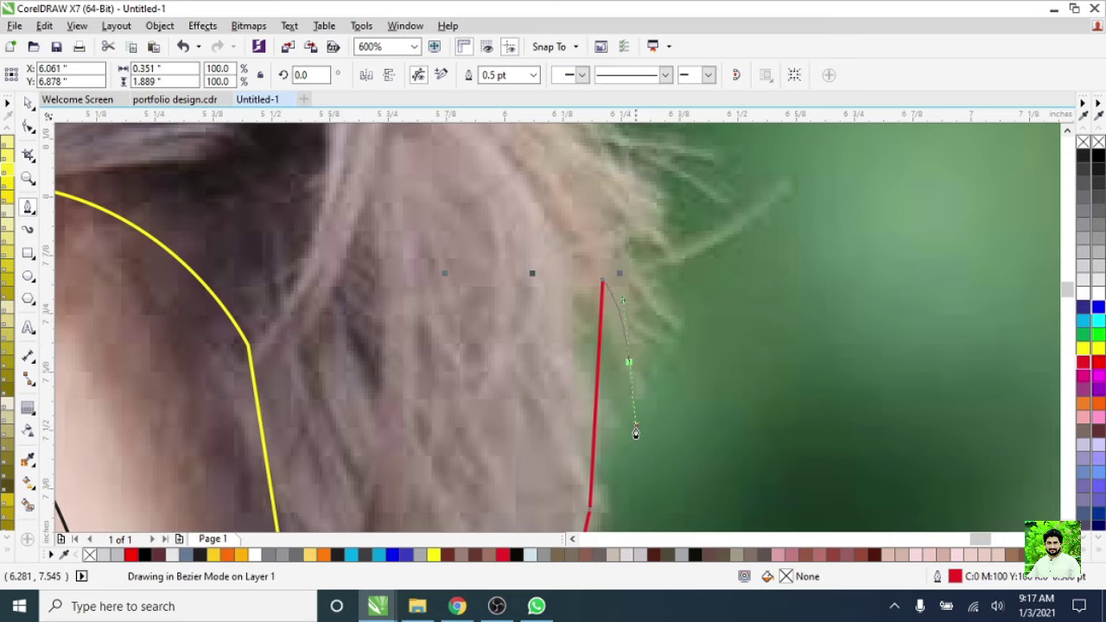
{"action": "left_click", "coordinate": [628, 367]}
{"action": "scroll", "coordinate": [611, 419], "scroll_direction": "down", "scroll_amount": 3}
{"action": "scroll", "coordinate": [611, 420], "scroll_direction": "up", "scroll_amount": 3}
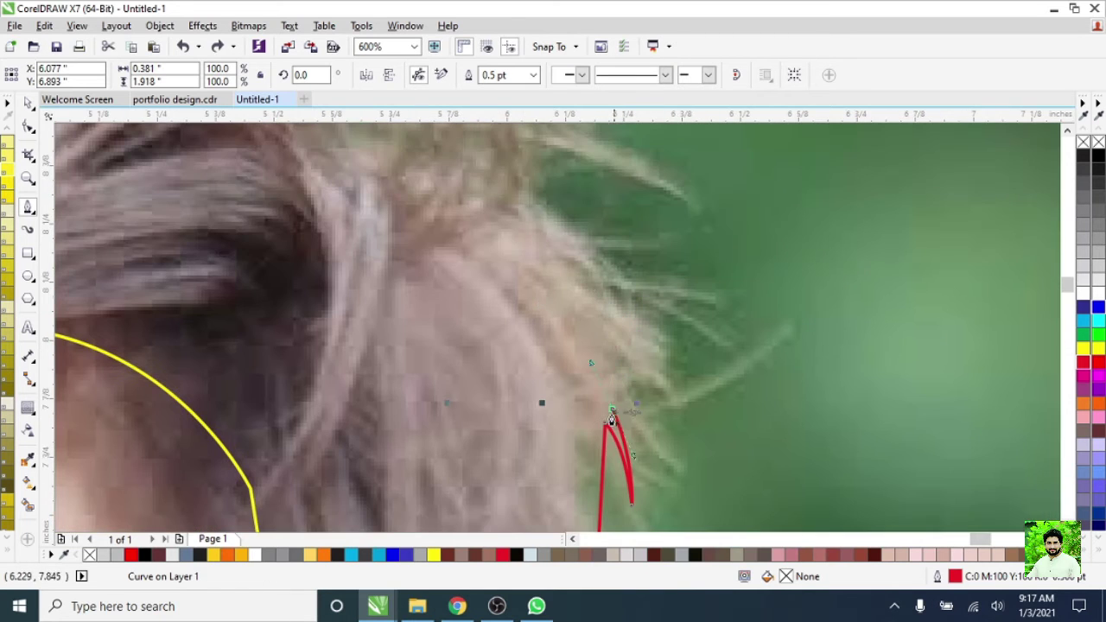
{"action": "left_click", "coordinate": [769, 342]}
{"action": "left_click_drag", "start_coordinate": [620, 396], "coordinate": [536, 411]}
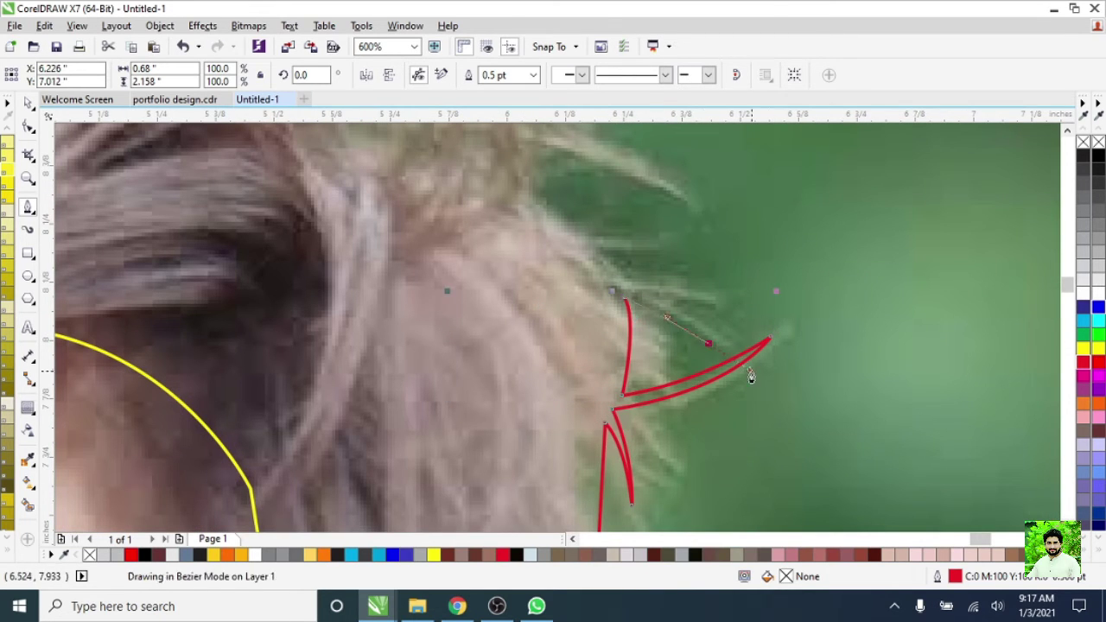
{"action": "left_click_drag", "start_coordinate": [582, 281], "coordinate": [581, 278]}
- Continue the red hair outline up and across the top of the hair
{"action": "scroll", "coordinate": [659, 324], "scroll_direction": "up", "scroll_amount": 3}
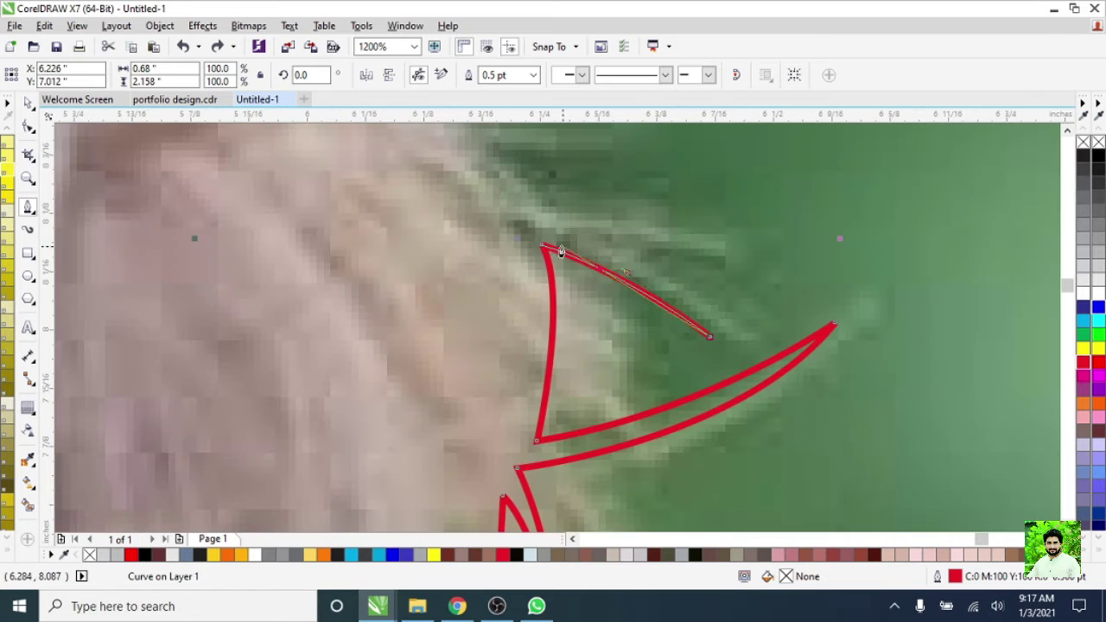
{"action": "scroll", "coordinate": [548, 234], "scroll_direction": "down", "scroll_amount": 3}
{"action": "left_click", "coordinate": [480, 185]}
{"action": "scroll", "coordinate": [479, 203], "scroll_direction": "up", "scroll_amount": 2}
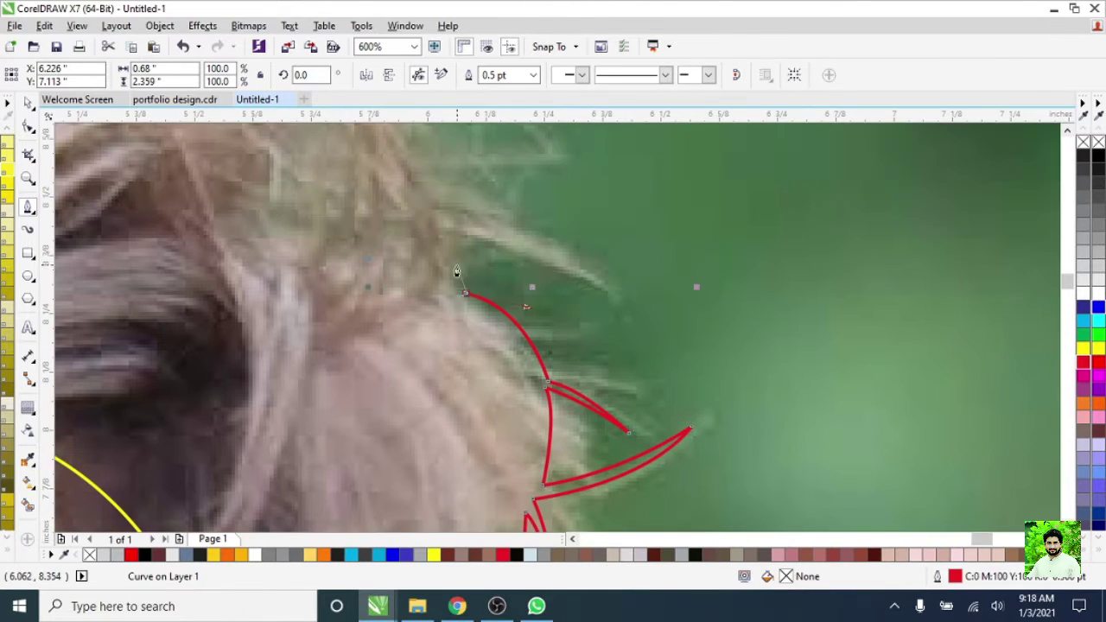
{"action": "scroll", "coordinate": [444, 213], "scroll_direction": "down", "scroll_amount": 3}
{"action": "scroll", "coordinate": [432, 227], "scroll_direction": "up", "scroll_amount": 1}
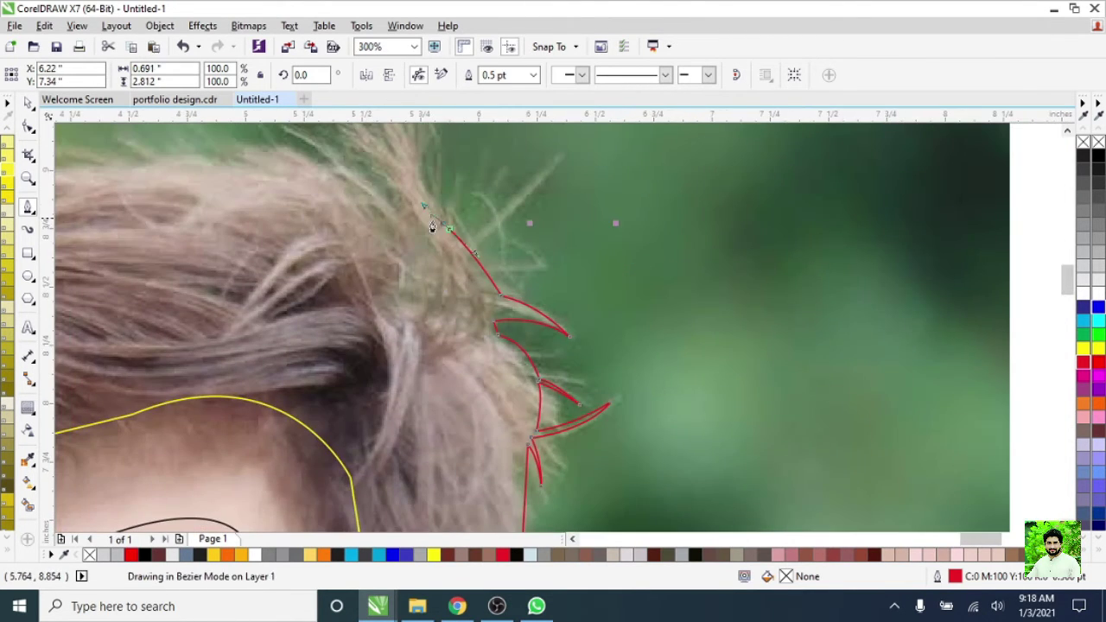
{"action": "scroll", "coordinate": [444, 253], "scroll_direction": "down", "scroll_amount": 1}
{"action": "scroll", "coordinate": [443, 253], "scroll_direction": "up", "scroll_amount": 1}
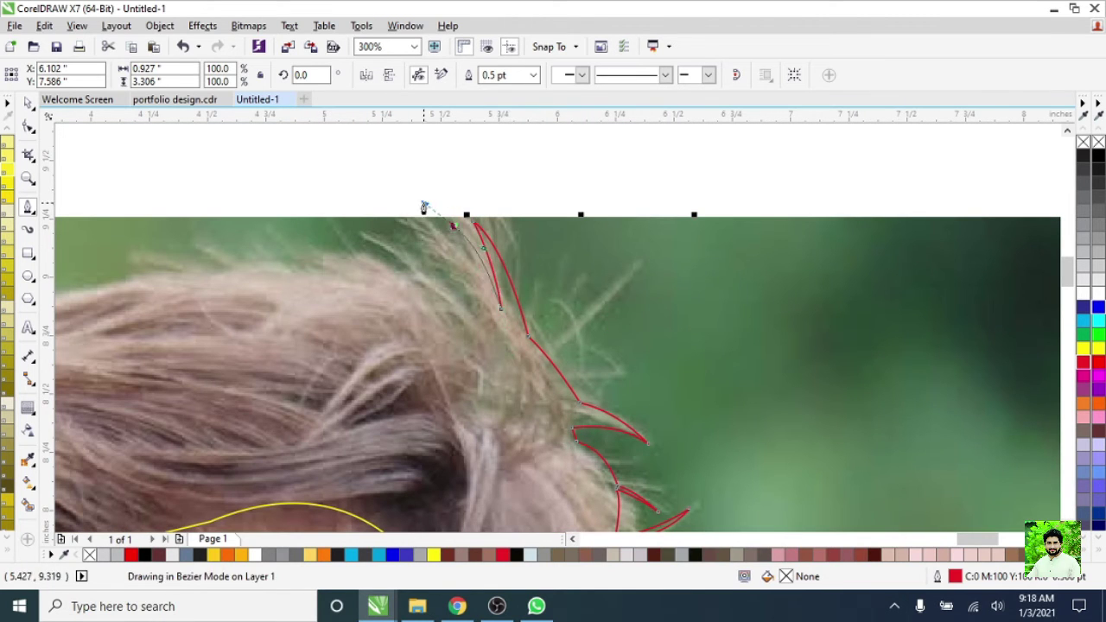
{"action": "left_click_drag", "start_coordinate": [480, 256], "coordinate": [496, 354]}
{"action": "scroll", "coordinate": [473, 300], "scroll_direction": "down", "scroll_amount": 1}
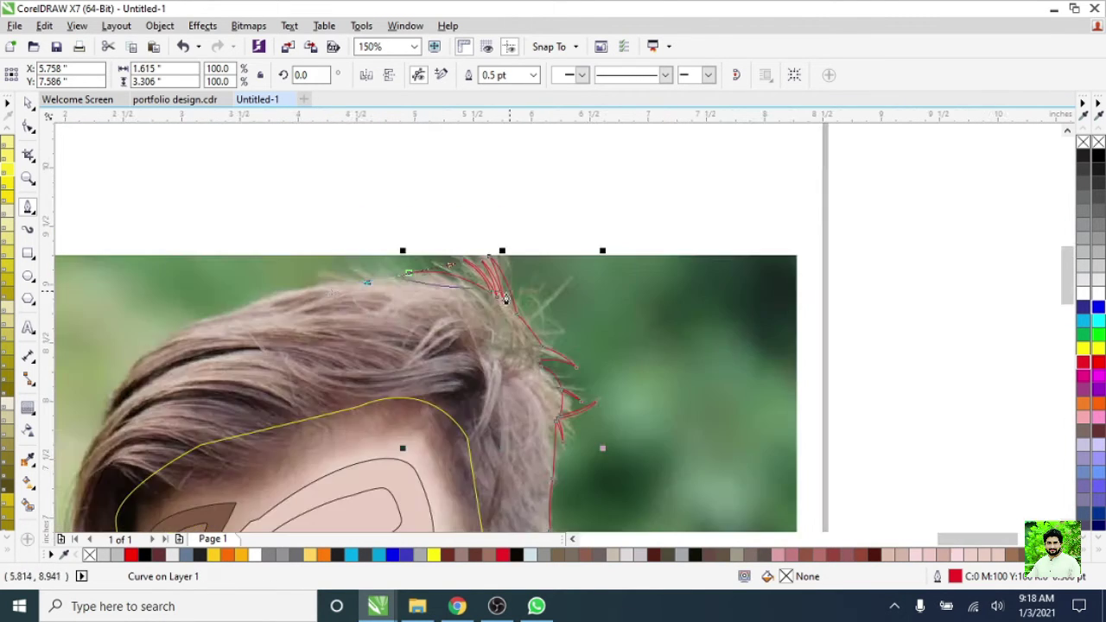
{"action": "scroll", "coordinate": [481, 259], "scroll_direction": "up", "scroll_amount": 1}
{"action": "scroll", "coordinate": [481, 259], "scroll_direction": "down", "scroll_amount": 1}
{"action": "scroll", "coordinate": [605, 276], "scroll_direction": "up", "scroll_amount": 1}
{"action": "left_click_drag", "start_coordinate": [607, 260], "coordinate": [510, 294]}
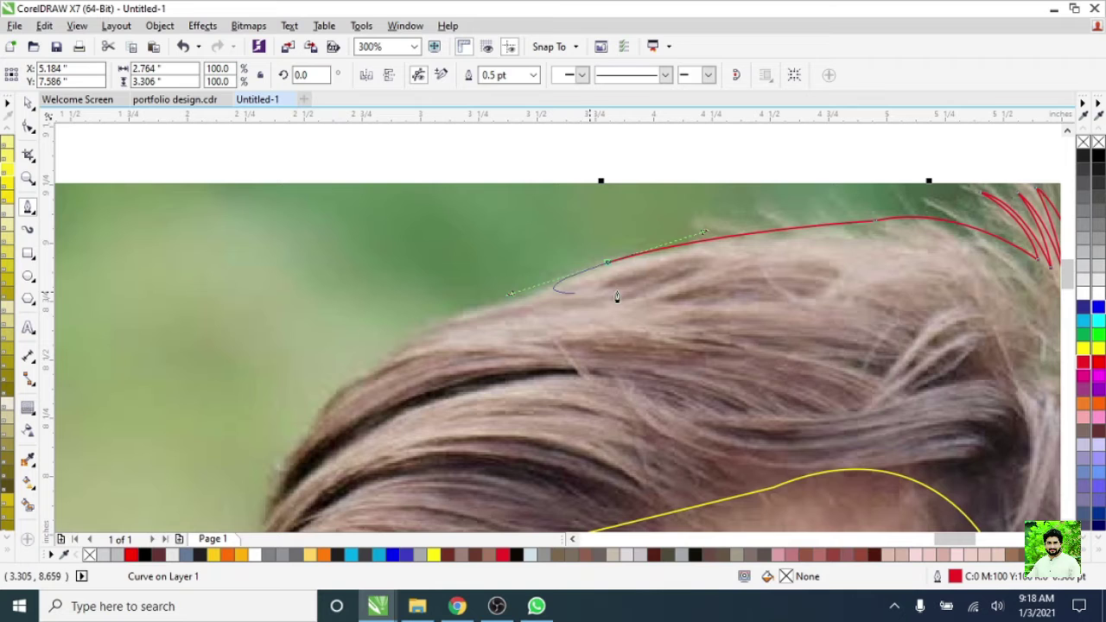
{"action": "left_click", "coordinate": [460, 320]}
- Bring the red outline down the left hair edge to the left ear
{"action": "scroll", "coordinate": [550, 259], "scroll_direction": "down", "scroll_amount": 1}
{"action": "scroll", "coordinate": [550, 259], "scroll_direction": "up", "scroll_amount": 1}
{"action": "left_click", "coordinate": [484, 285]}
{"action": "scroll", "coordinate": [550, 227], "scroll_direction": "down", "scroll_amount": 1}
{"action": "scroll", "coordinate": [550, 226], "scroll_direction": "up", "scroll_amount": 1}
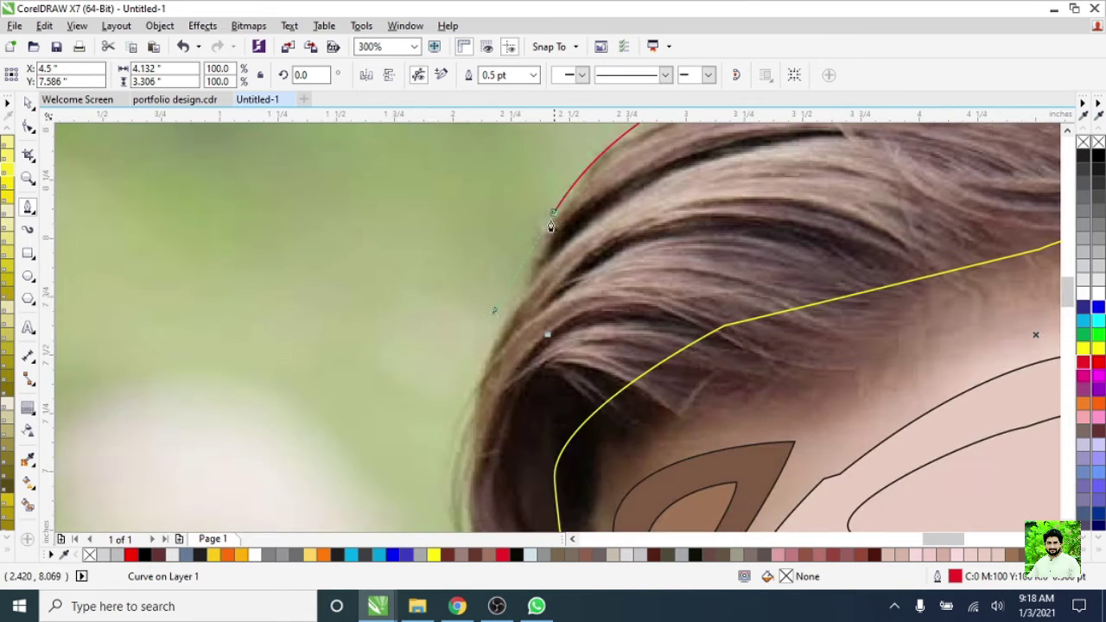
{"action": "scroll", "coordinate": [551, 226], "scroll_direction": "down", "scroll_amount": 1}
{"action": "left_click_drag", "start_coordinate": [519, 326], "coordinate": [511, 250]}
{"action": "scroll", "coordinate": [540, 341], "scroll_direction": "down", "scroll_amount": 1}
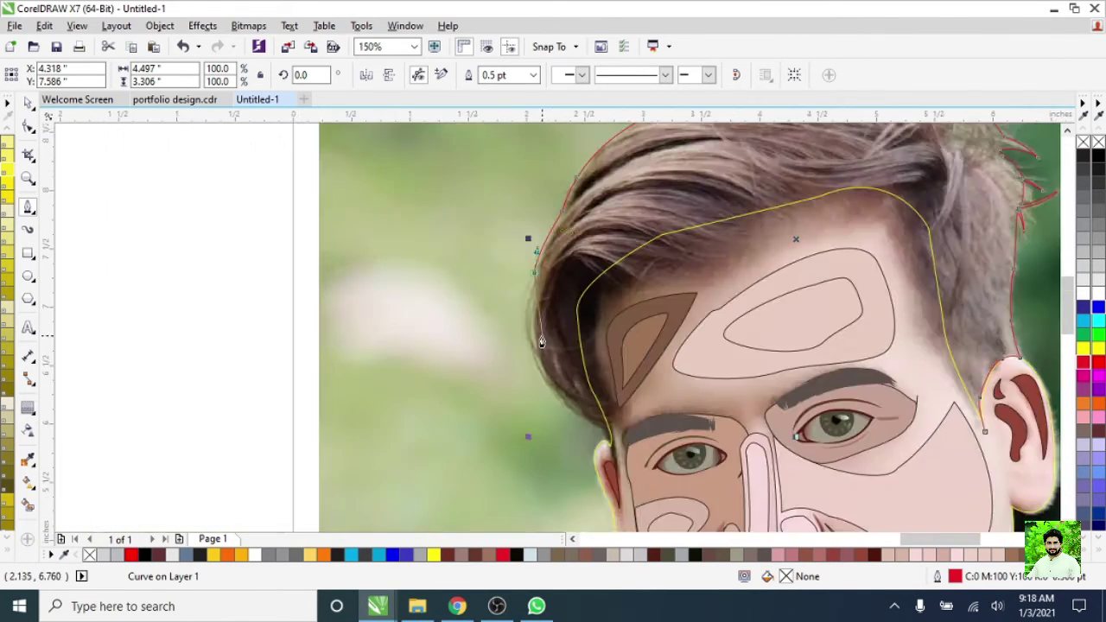
{"action": "scroll", "coordinate": [541, 342], "scroll_direction": "up", "scroll_amount": 1}
{"action": "left_click_drag", "start_coordinate": [584, 373], "coordinate": [697, 506]}
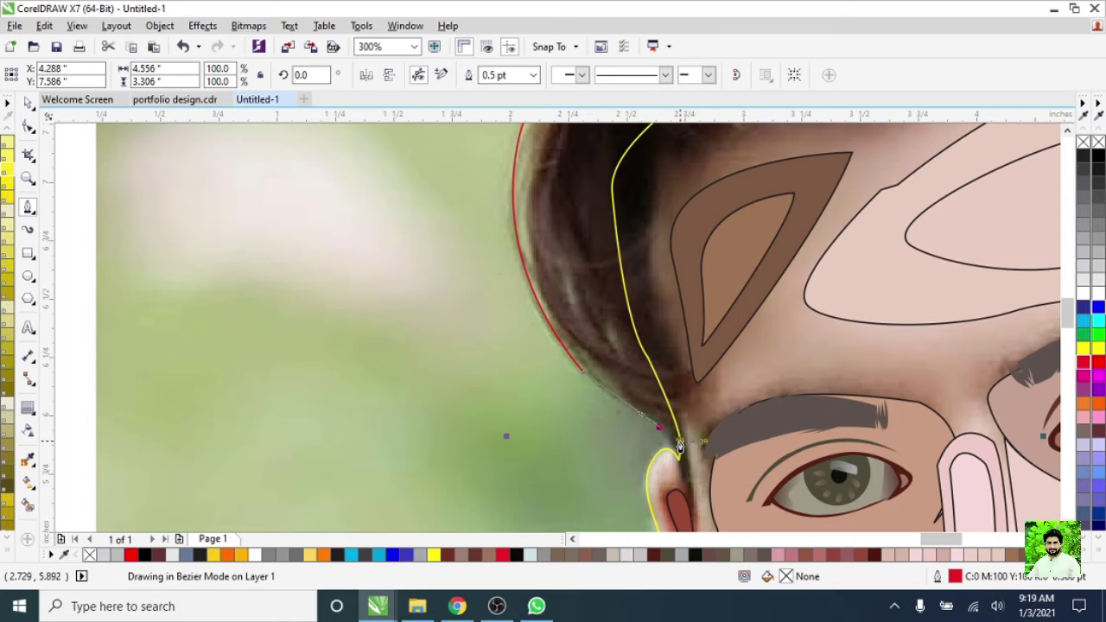
{"action": "scroll", "coordinate": [656, 435], "scroll_direction": "up", "scroll_amount": 1}
{"action": "left_click", "coordinate": [716, 499]}
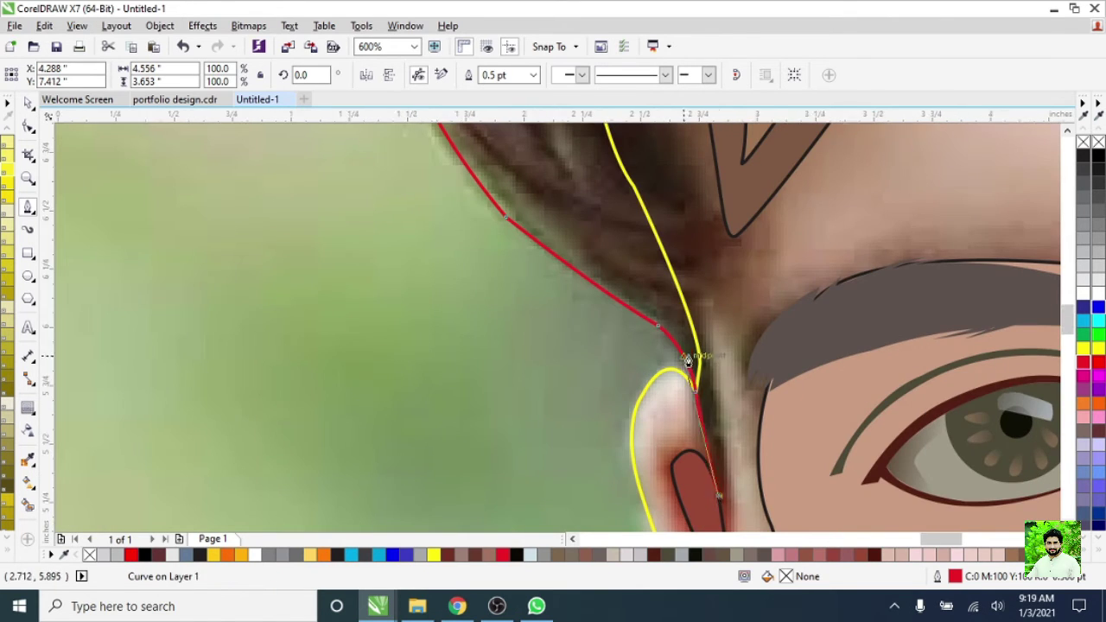
- Extend the red outline up the sideburn and along the forehead hairline
{"action": "scroll", "coordinate": [678, 230], "scroll_direction": "down", "scroll_amount": 2}
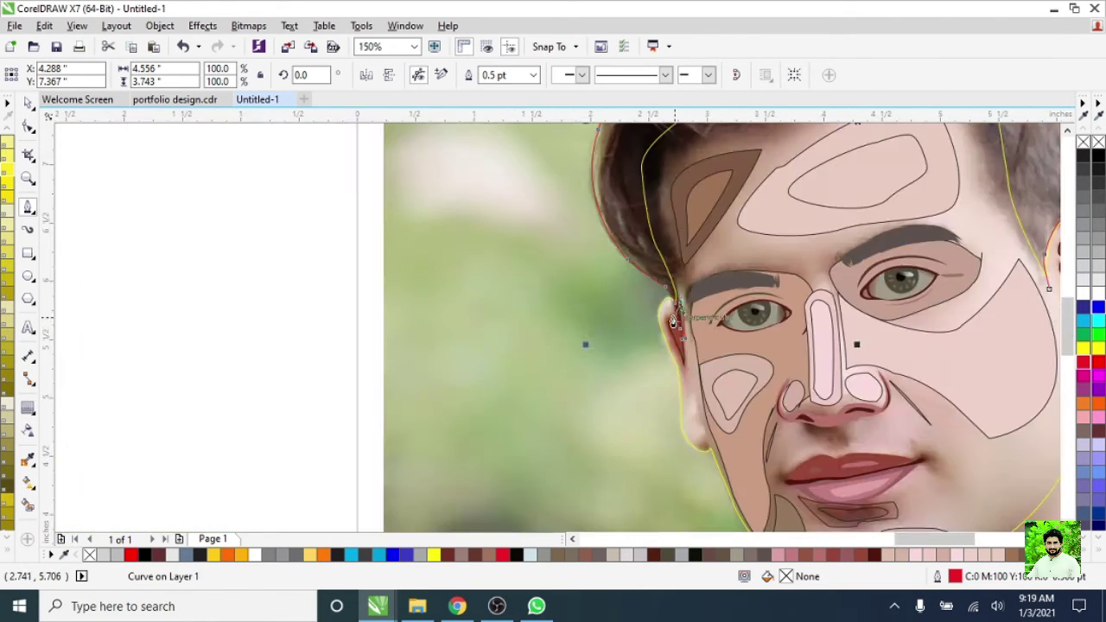
{"action": "scroll", "coordinate": [642, 315], "scroll_direction": "up", "scroll_amount": 2}
{"action": "scroll", "coordinate": [710, 227], "scroll_direction": "down", "scroll_amount": 2}
{"action": "scroll", "coordinate": [621, 202], "scroll_direction": "up", "scroll_amount": 2}
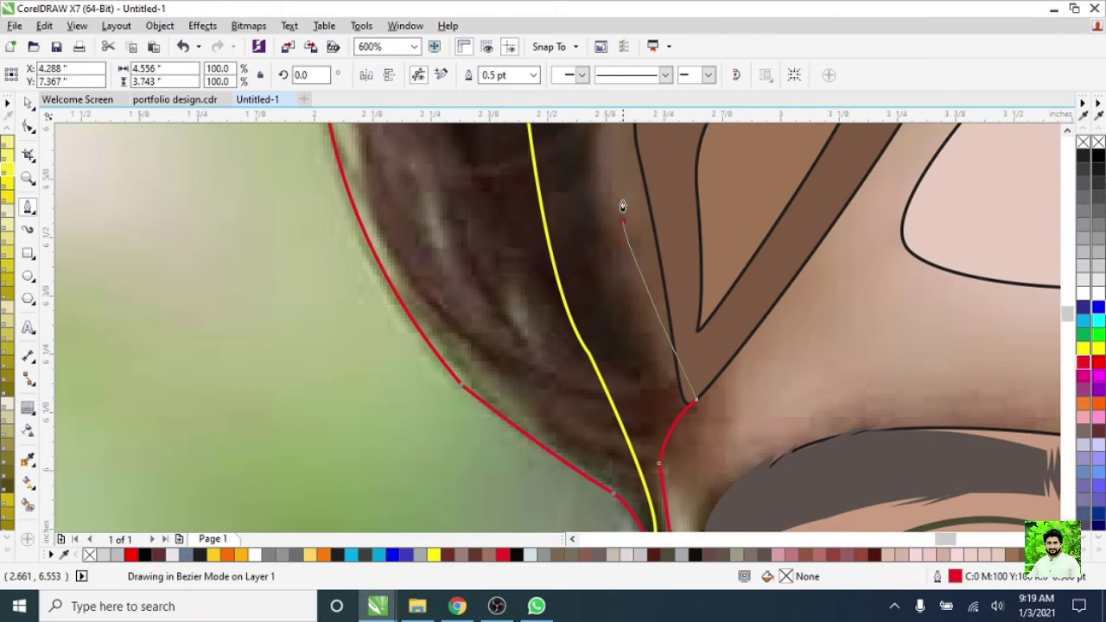
{"action": "left_click", "coordinate": [622, 200]}
{"action": "scroll", "coordinate": [622, 202], "scroll_direction": "down", "scroll_amount": 2}
{"action": "scroll", "coordinate": [584, 232], "scroll_direction": "up", "scroll_amount": 1}
{"action": "left_click_drag", "start_coordinate": [584, 232], "coordinate": [615, 201]}
{"action": "scroll", "coordinate": [736, 189], "scroll_direction": "down", "scroll_amount": 1}
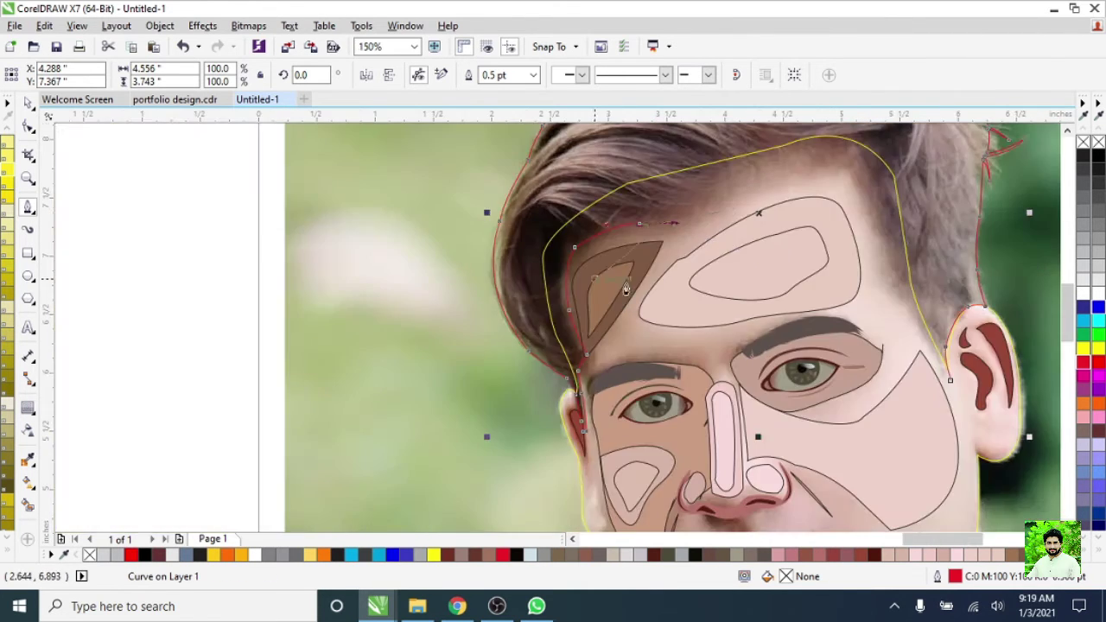
{"action": "scroll", "coordinate": [736, 189], "scroll_direction": "up", "scroll_amount": 1}
{"action": "scroll", "coordinate": [777, 208], "scroll_direction": "down", "scroll_amount": 1}
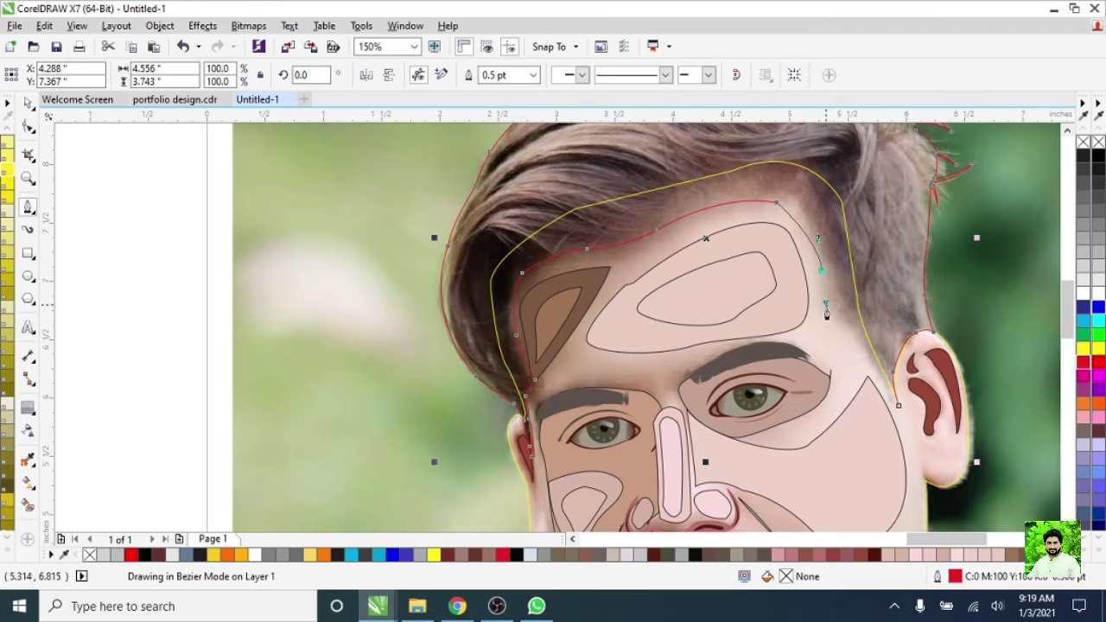
- Drag the final hair-outline node down beside the right ear to close the forehead curve
{"action": "scroll", "coordinate": [821, 278], "scroll_direction": "up", "scroll_amount": 1}
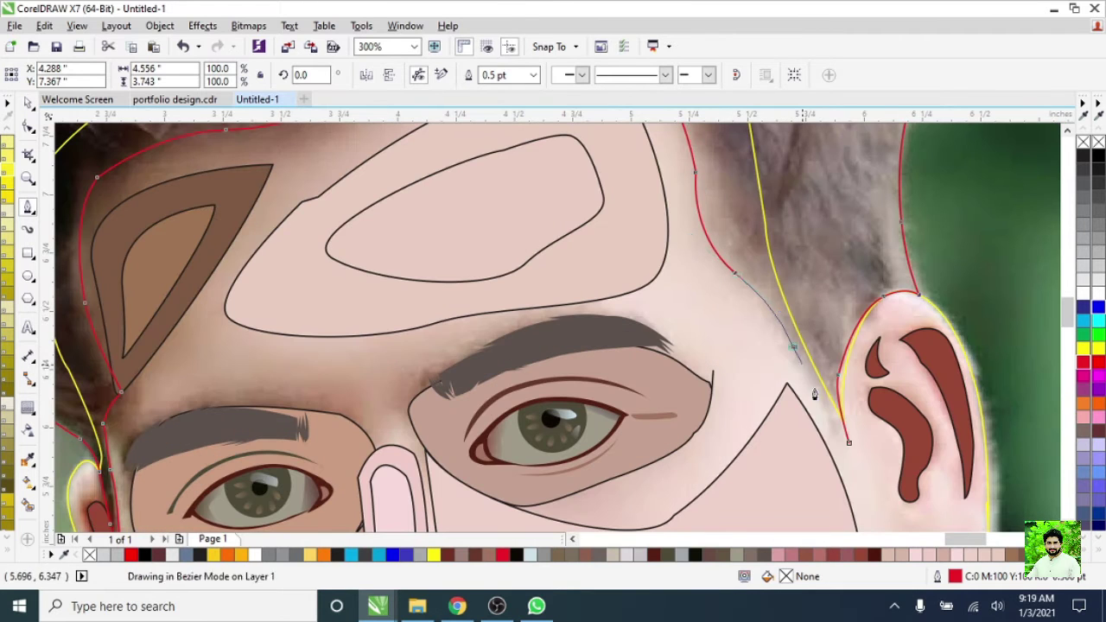
- Drag the final hair-outline node down beside the right ear to close the forehead curve
{"action": "left_click_drag", "start_coordinate": [840, 464], "coordinate": [842, 447]}
{"action": "scroll", "coordinate": [842, 445], "scroll_direction": "up", "scroll_amount": 2}
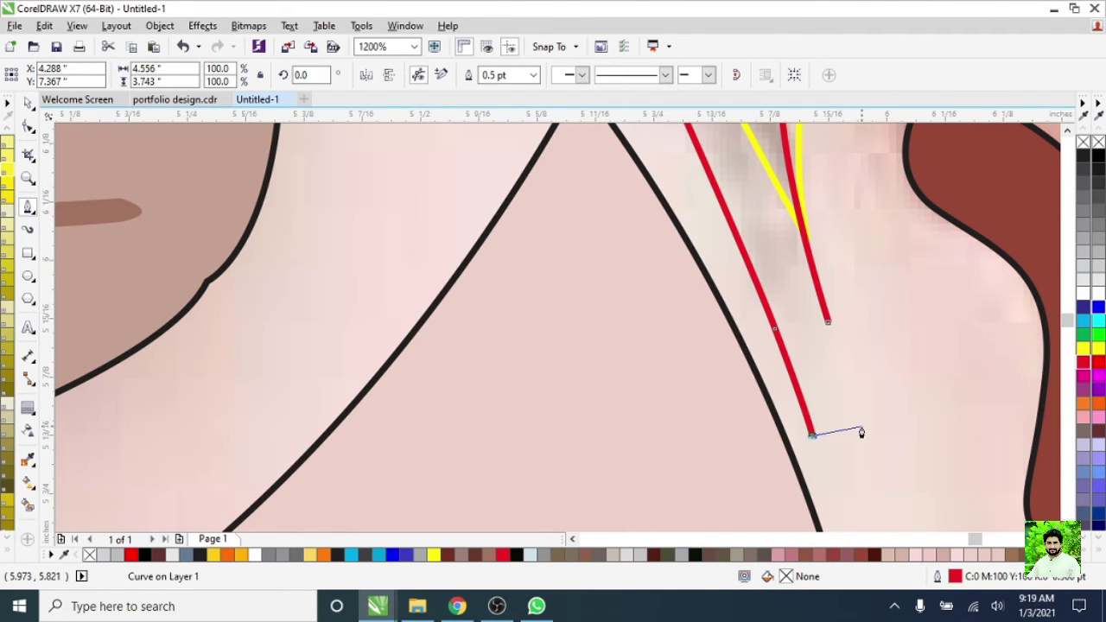
{"action": "scroll", "coordinate": [756, 343], "scroll_direction": "down", "scroll_amount": 4}
{"action": "scroll", "coordinate": [492, 198], "scroll_direction": "up", "scroll_amount": 1}
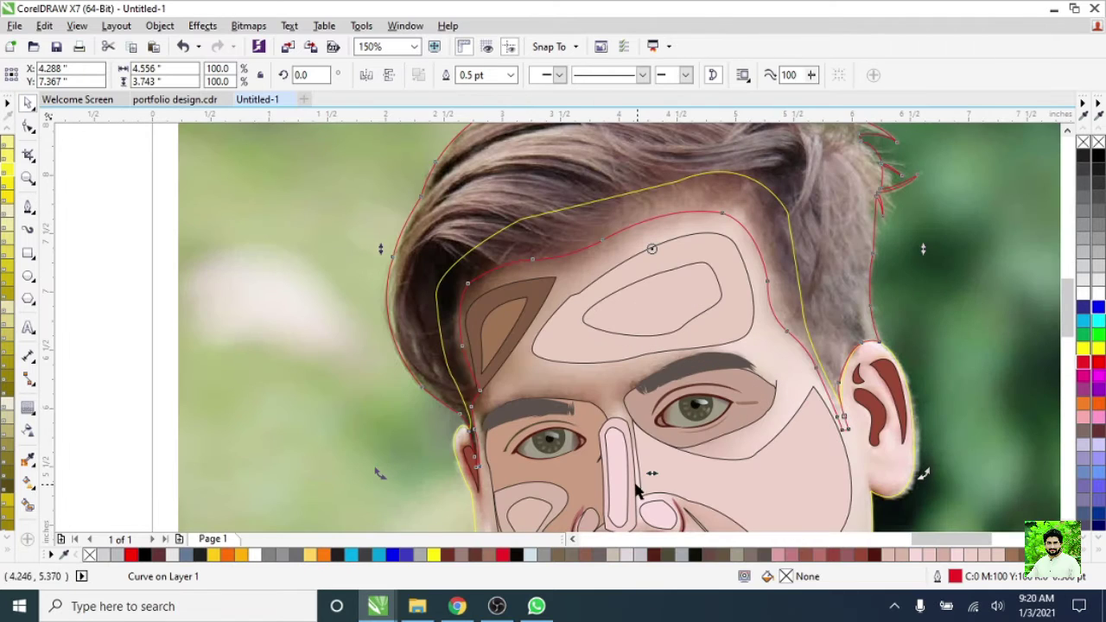
- Fill the traced hair shape with dark brown #534343 sampled from the photo
{"action": "left_click", "coordinate": [29, 482]}
{"action": "left_click", "coordinate": [547, 185]}
{"action": "scroll", "coordinate": [518, 216], "scroll_direction": "down", "scroll_amount": 3}
{"action": "key", "text": "space"}
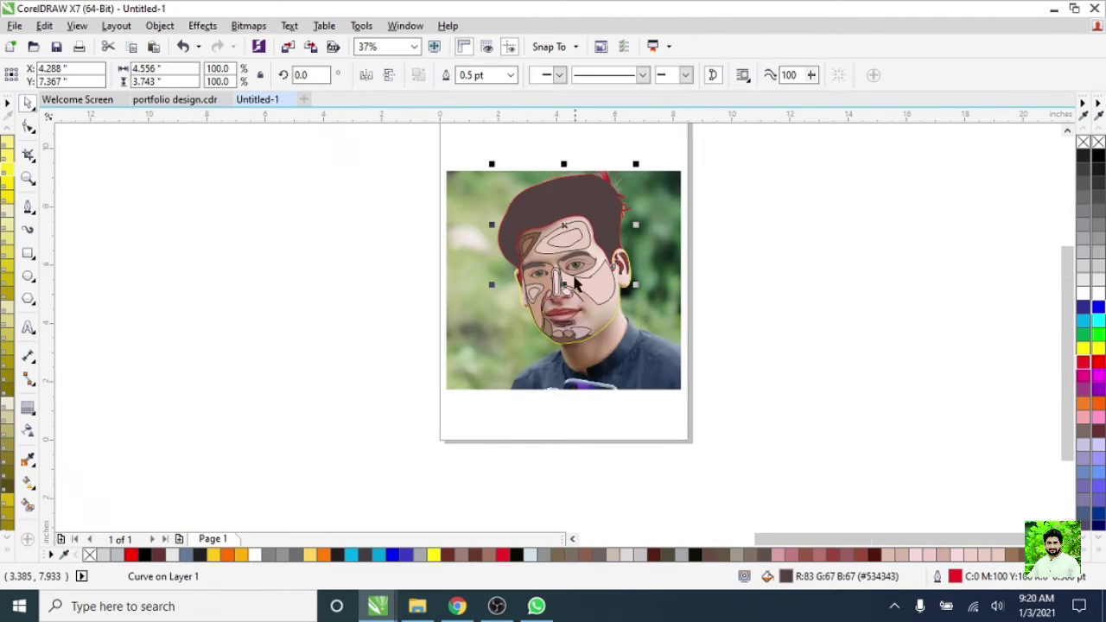
- Fill the face base shape with skin tone #D2BCA5 sampled from the cheek
{"action": "key", "text": "ctrl+a"}
{"action": "left_click_drag", "start_coordinate": [491, 385], "coordinate": [807, 472]}
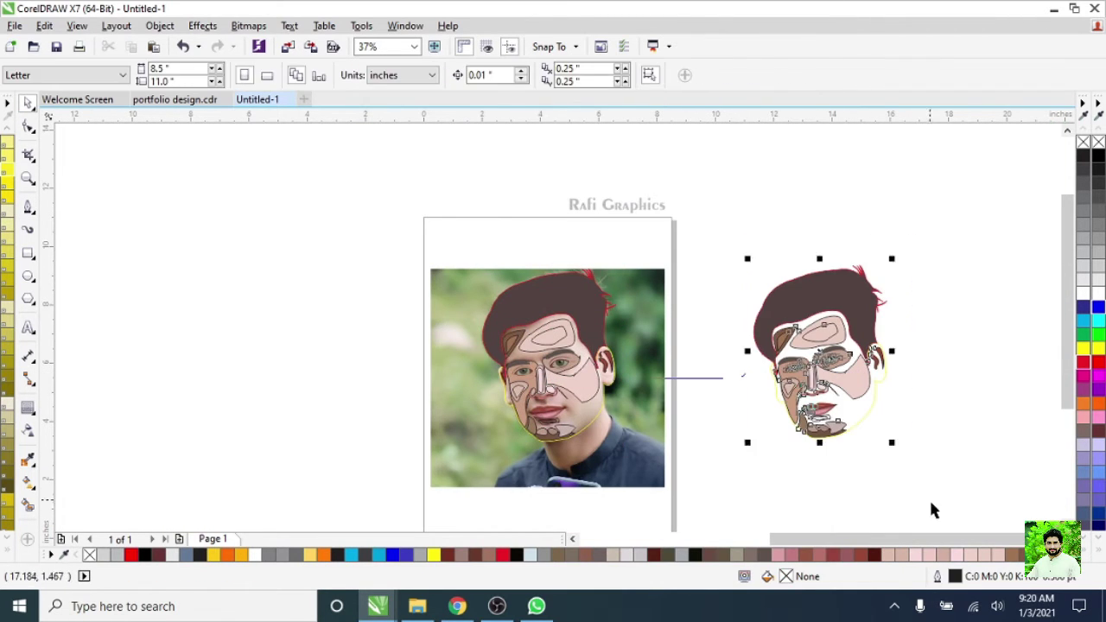
{"action": "scroll", "coordinate": [544, 418], "scroll_direction": "up", "scroll_amount": 3}
{"action": "left_click", "coordinate": [544, 418]}
{"action": "left_click", "coordinate": [29, 482]}
{"action": "left_click", "coordinate": [501, 432]}
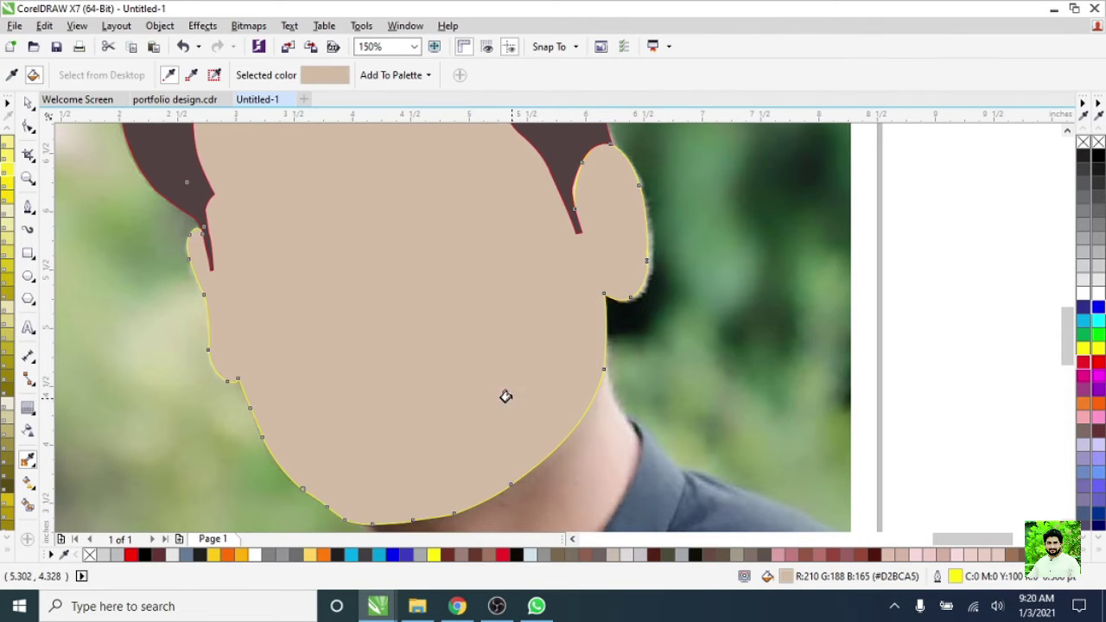
{"action": "left_click", "coordinate": [507, 394]}
{"action": "key", "text": "space"}
{"action": "scroll", "coordinate": [497, 364], "scroll_direction": "down", "scroll_amount": 3}
- Place a copy of the traced face to the right and remove its outlines for preview
{"action": "key", "text": "ctrl+a"}
{"action": "left_click_drag", "start_coordinate": [461, 391], "coordinate": [740, 386]}
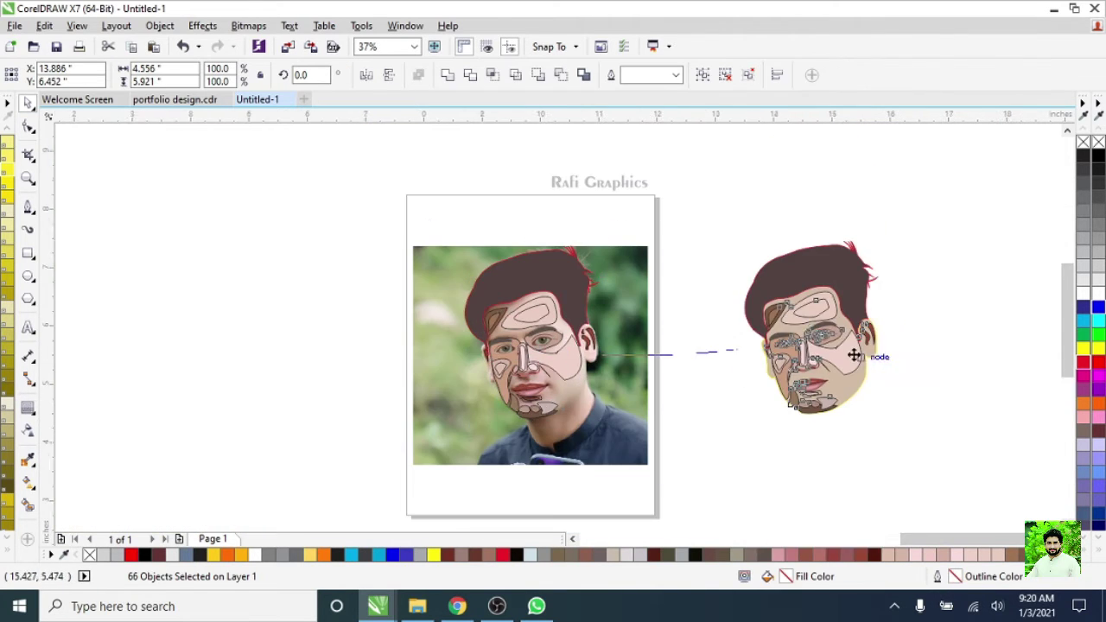
{"action": "key", "text": "Escape"}
{"action": "left_click_drag", "start_coordinate": [678, 233], "coordinate": [855, 441]}
{"action": "right_click", "coordinate": [1083, 142]}
{"action": "key", "text": "Escape"}
{"action": "scroll", "coordinate": [780, 447], "scroll_direction": "up", "scroll_amount": 2}
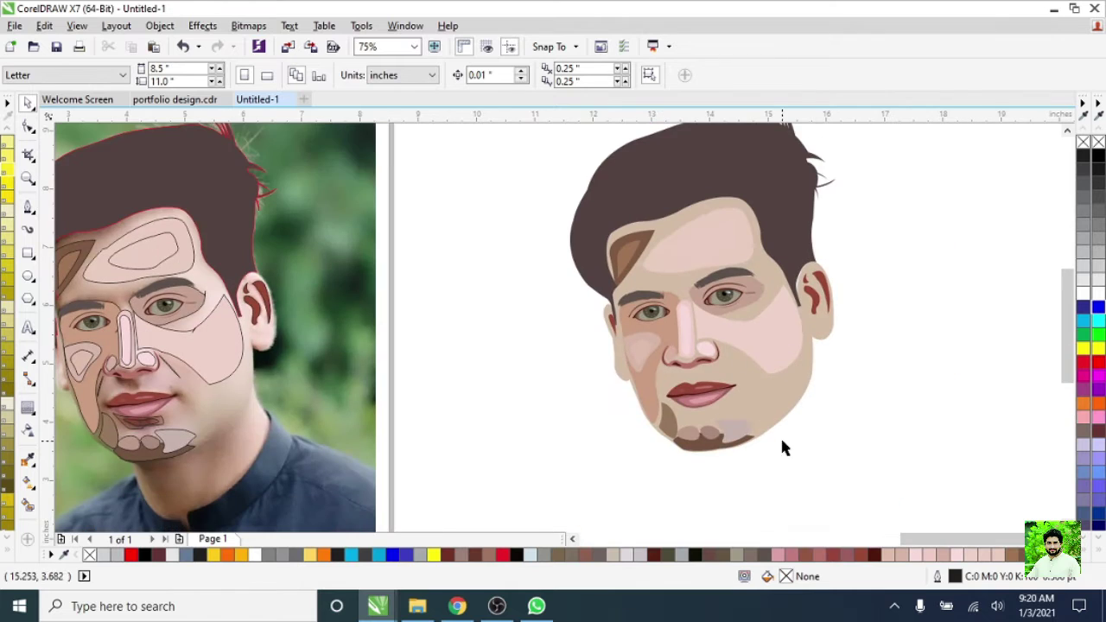
{"action": "scroll", "coordinate": [680, 316], "scroll_direction": "down", "scroll_amount": 2}
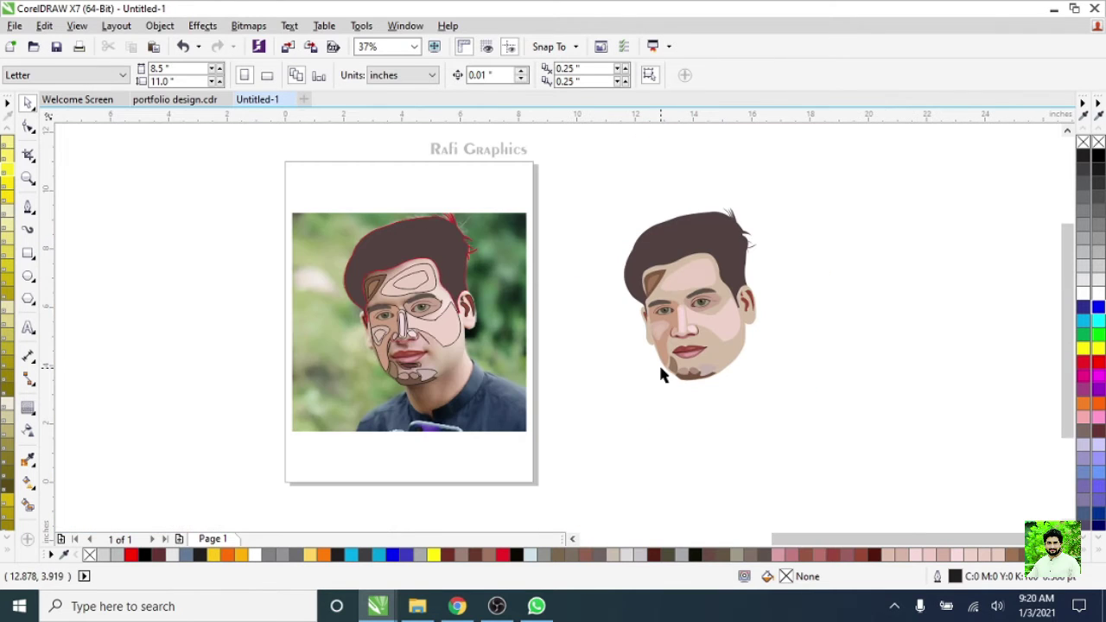
{"action": "scroll", "coordinate": [700, 355], "scroll_direction": "up", "scroll_amount": 2}
{"action": "scroll", "coordinate": [686, 368], "scroll_direction": "down", "scroll_amount": 2}
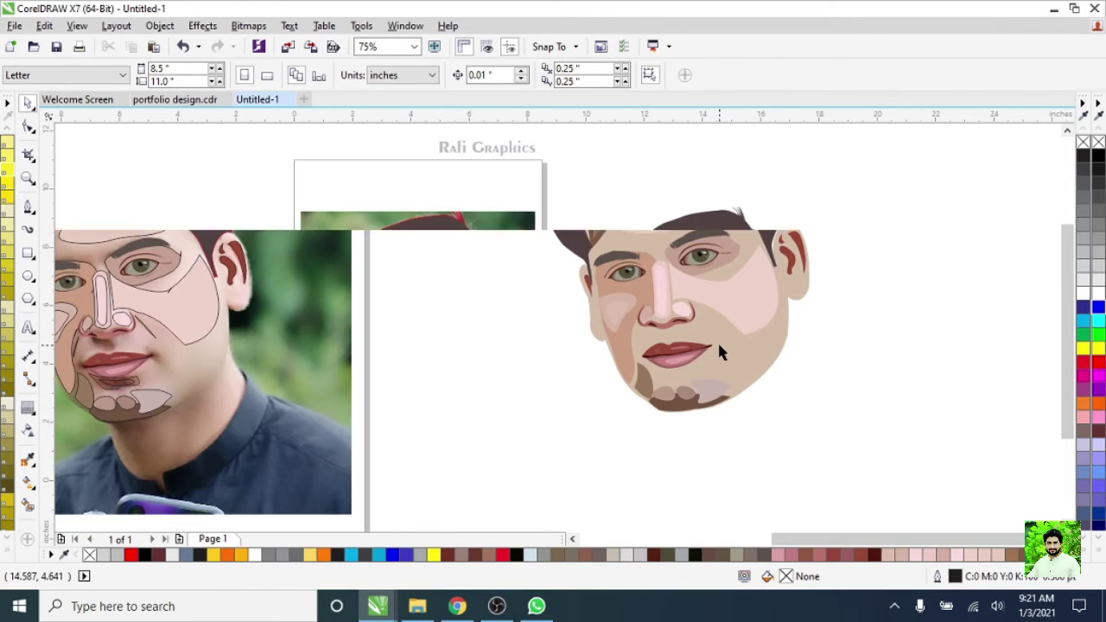
- Delete the outline-free preview copy and reselect the face outline shape
{"action": "left_click_drag", "start_coordinate": [626, 182], "coordinate": [781, 399]}
{"action": "key", "text": "Delete"}
{"action": "scroll", "coordinate": [430, 301], "scroll_direction": "up", "scroll_amount": 4}
{"action": "scroll", "coordinate": [615, 376], "scroll_direction": "down", "scroll_amount": 2}
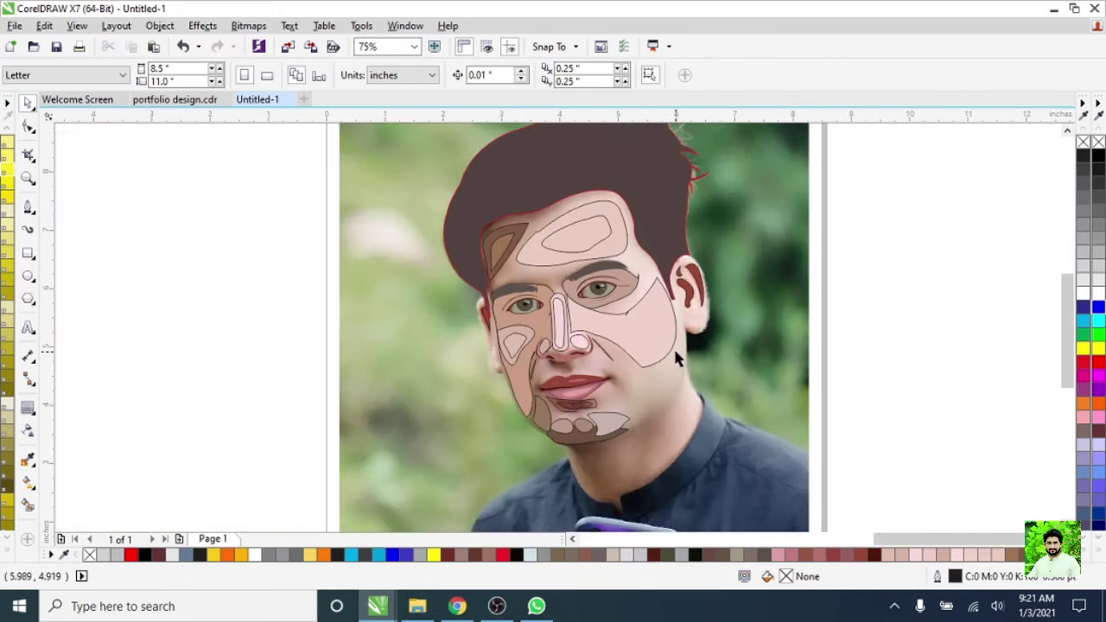
{"action": "left_click", "coordinate": [662, 352]}
{"action": "scroll", "coordinate": [701, 374], "scroll_direction": "up", "scroll_amount": 2}
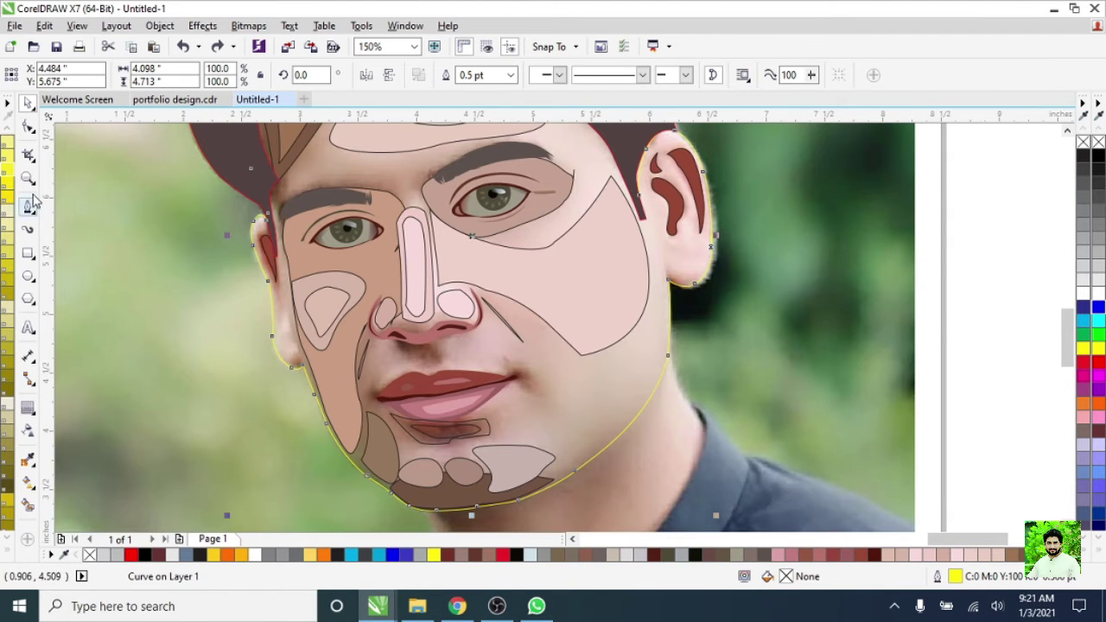
- Bend the chin segments of the yellow face outline to follow the jawline
{"action": "key", "text": "F10"}
{"action": "scroll", "coordinate": [703, 406], "scroll_direction": "up", "scroll_amount": 4}
{"action": "scroll", "coordinate": [642, 388], "scroll_direction": "down", "scroll_amount": 2}
{"action": "left_click_drag", "start_coordinate": [589, 371], "coordinate": [566, 399]}
{"action": "scroll", "coordinate": [602, 328], "scroll_direction": "up", "scroll_amount": 4}
{"action": "left_click_drag", "start_coordinate": [605, 334], "coordinate": [573, 382]}
{"action": "scroll", "coordinate": [529, 469], "scroll_direction": "down", "scroll_amount": 4}
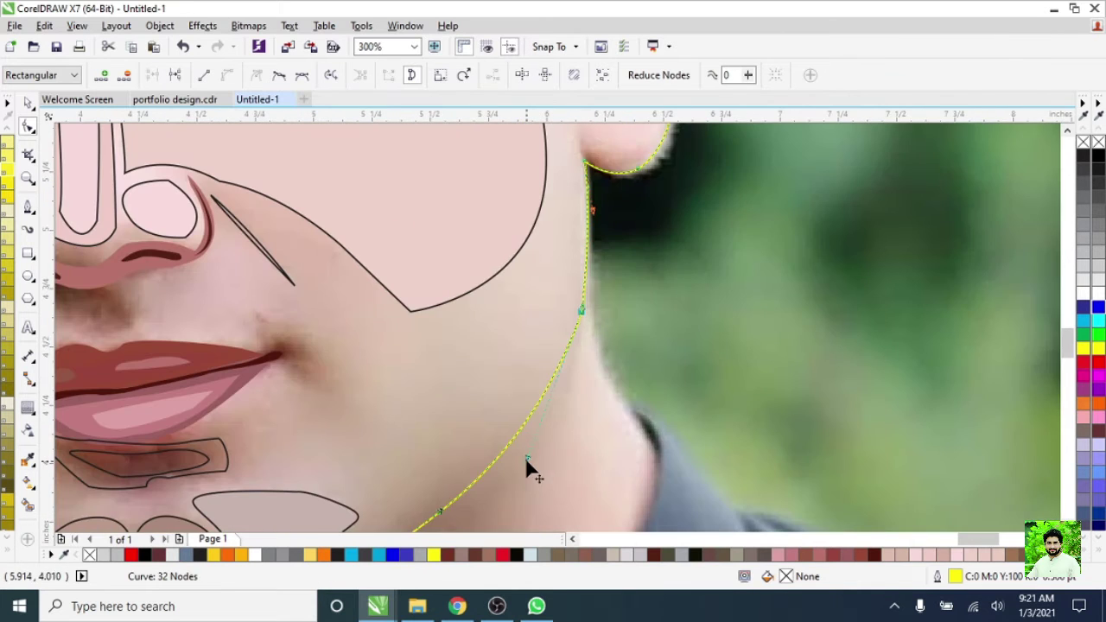
{"action": "scroll", "coordinate": [529, 469], "scroll_direction": "down", "scroll_amount": 3}
{"action": "key", "text": "space"}
- Fill the face with a sampled skin tone and send it behind the facial details
{"action": "key", "text": "i"}
{"action": "scroll", "coordinate": [533, 328], "scroll_direction": "up", "scroll_amount": 2}
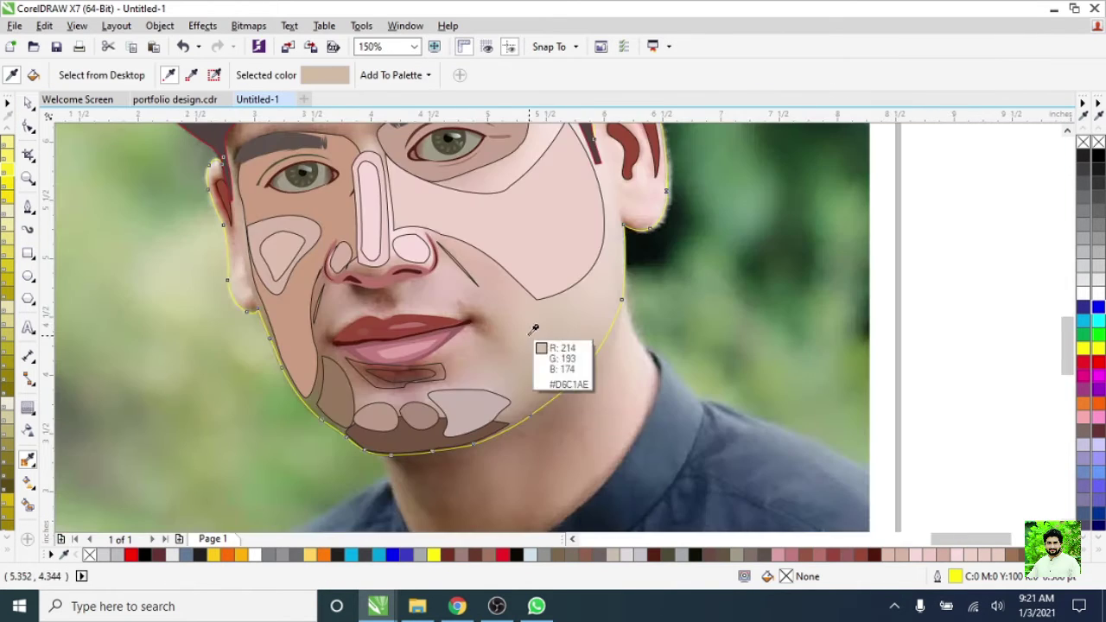
{"action": "left_click", "coordinate": [534, 329]}
{"action": "scroll", "coordinate": [534, 328], "scroll_direction": "down", "scroll_amount": 3}
{"action": "key", "text": "space"}
{"action": "key", "text": "ctrl+Page_Down"}
- Move the traced face off the photo to compare it, then undo back into place
{"action": "left_click", "coordinate": [604, 383]}
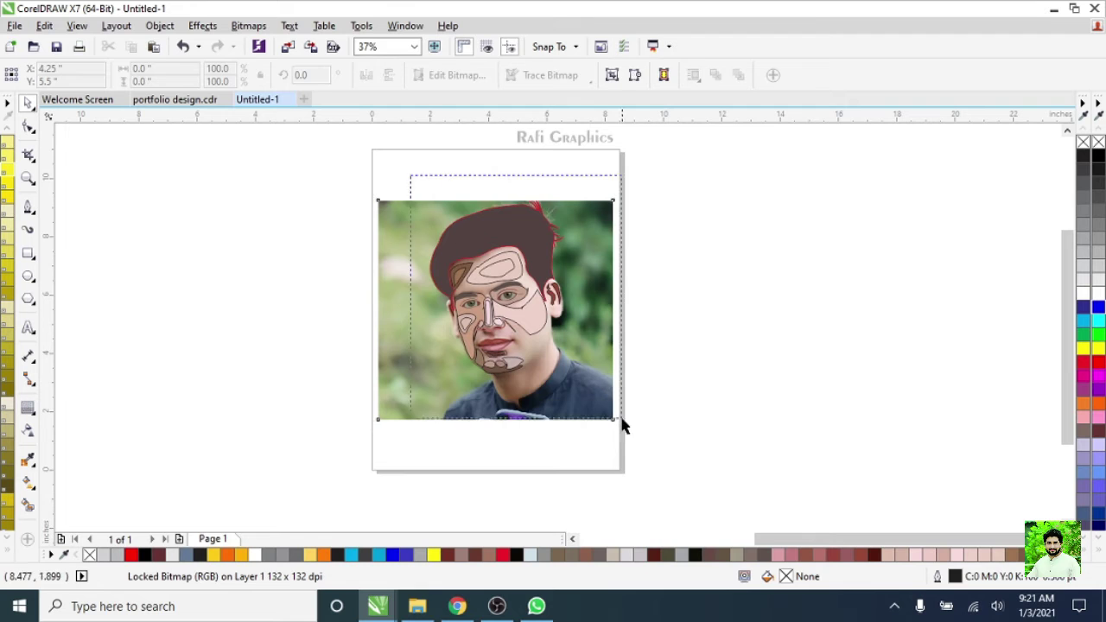
{"action": "mouse_move", "coordinate": [417, 367]}
{"action": "left_mouse_down"}
{"action": "mouse_move", "coordinate": [210, 316]}
{"action": "mouse_move", "coordinate": [118, 357]}
{"action": "left_mouse_up"}
{"action": "scroll", "coordinate": [621, 387], "scroll_direction": "down", "scroll_amount": 1}
{"action": "scroll", "coordinate": [473, 399], "scroll_direction": "up", "scroll_amount": 3}
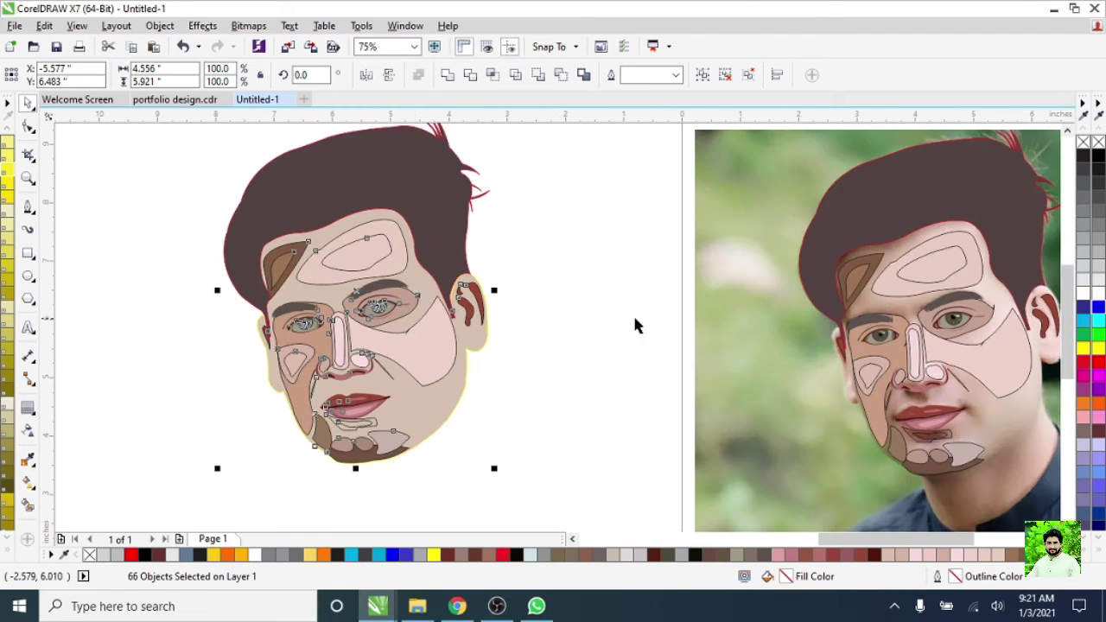
{"action": "key", "text": "Escape"}
{"action": "scroll", "coordinate": [406, 337], "scroll_direction": "down", "scroll_amount": 1}
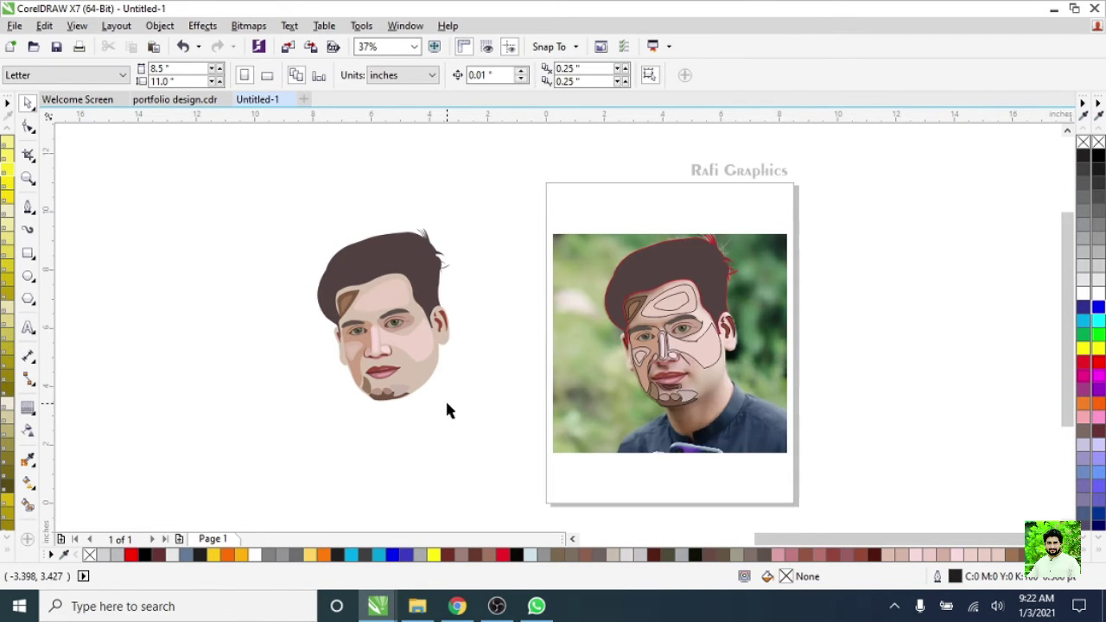
{"action": "scroll", "coordinate": [422, 390], "scroll_direction": "up", "scroll_amount": 1}
{"action": "scroll", "coordinate": [288, 390], "scroll_direction": "down", "scroll_amount": 1}
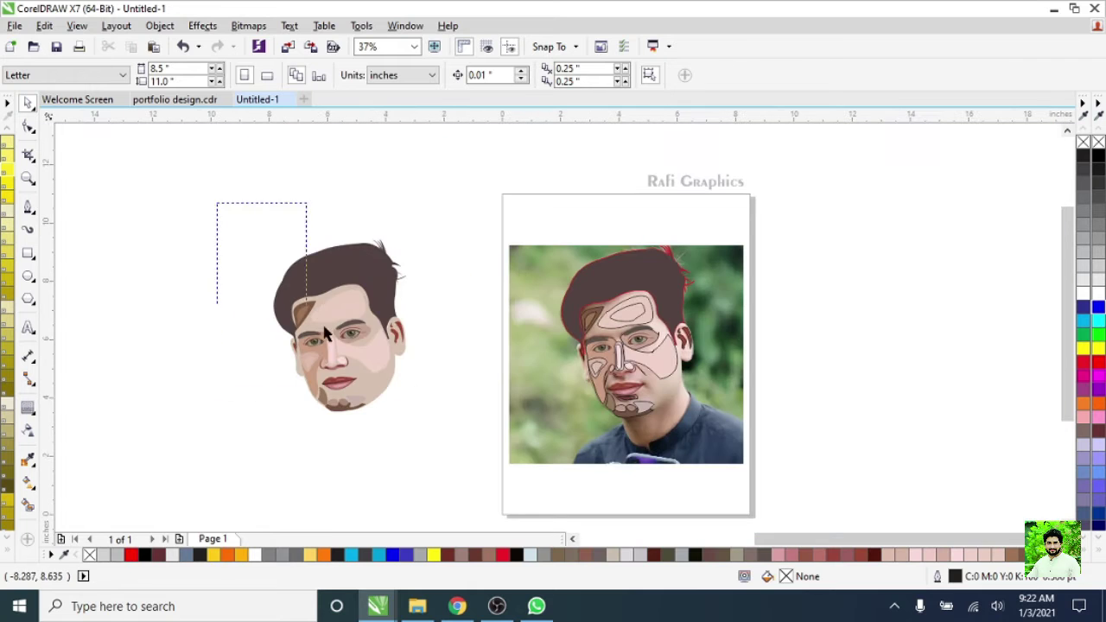
{"action": "left_click_drag", "start_coordinate": [325, 335], "coordinate": [451, 428]}
{"action": "key", "text": "ctrl+z"}
{"action": "scroll", "coordinate": [443, 420], "scroll_direction": "up", "scroll_amount": 2}
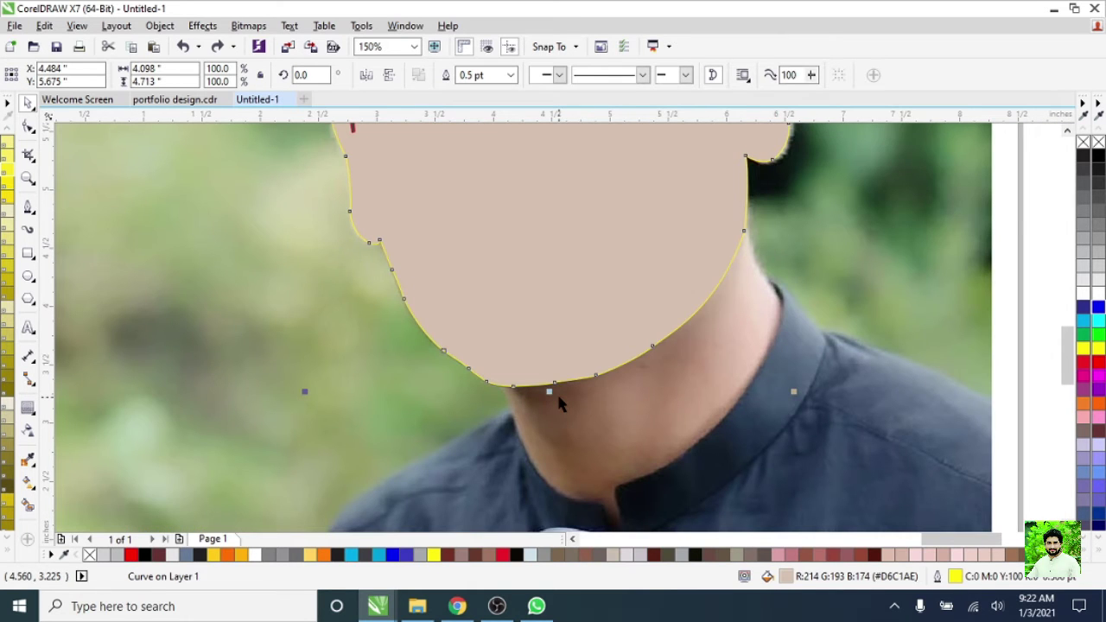
- Deselect and then reselect the yellow face outline
{"action": "left_click", "coordinate": [557, 395]}
{"action": "scroll", "coordinate": [557, 395], "scroll_direction": "down", "scroll_amount": 1}
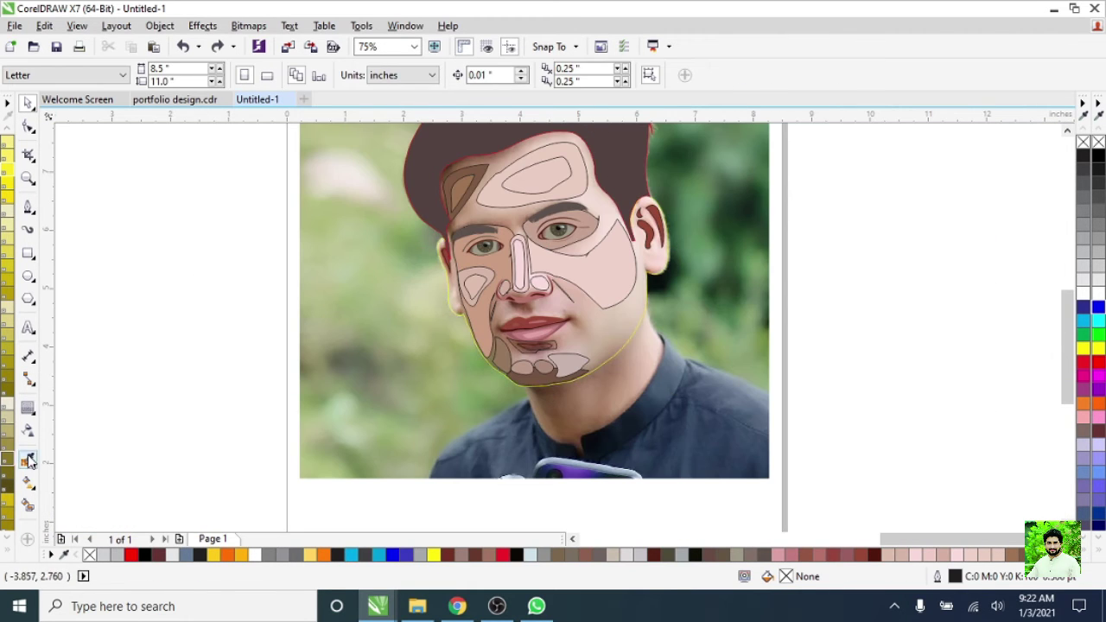
{"action": "scroll", "coordinate": [634, 333], "scroll_direction": "up", "scroll_amount": 2}
{"action": "left_click", "coordinate": [626, 335]}
{"action": "scroll", "coordinate": [512, 394], "scroll_direction": "down", "scroll_amount": 2}
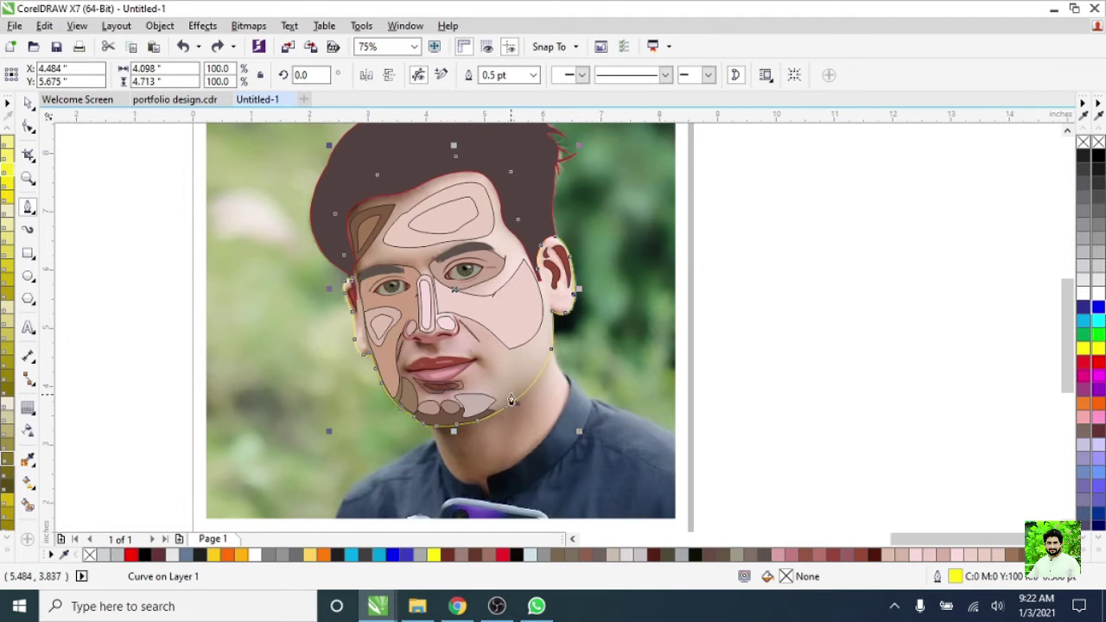
{"action": "scroll", "coordinate": [511, 399], "scroll_direction": "up", "scroll_amount": 1}
- Start a shading curve on the cheek running along the jawline
{"action": "left_click", "coordinate": [488, 436]}
{"action": "scroll", "coordinate": [488, 436], "scroll_direction": "up", "scroll_amount": 2}
{"action": "left_click_drag", "start_coordinate": [564, 320], "coordinate": [631, 233]}
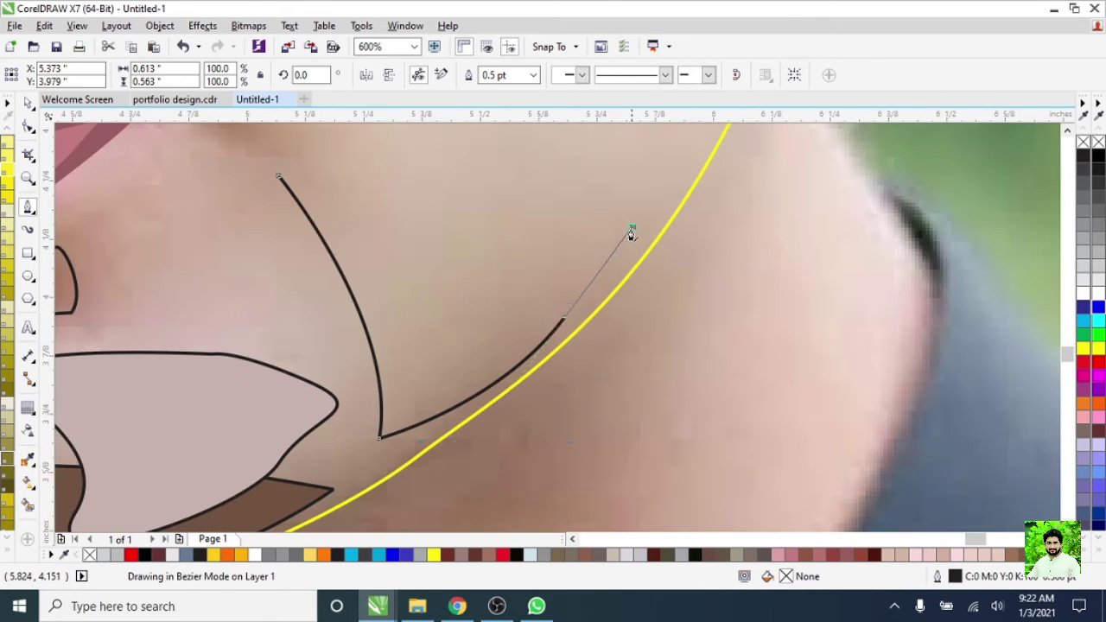
{"action": "scroll", "coordinate": [631, 233], "scroll_direction": "down", "scroll_amount": 2}
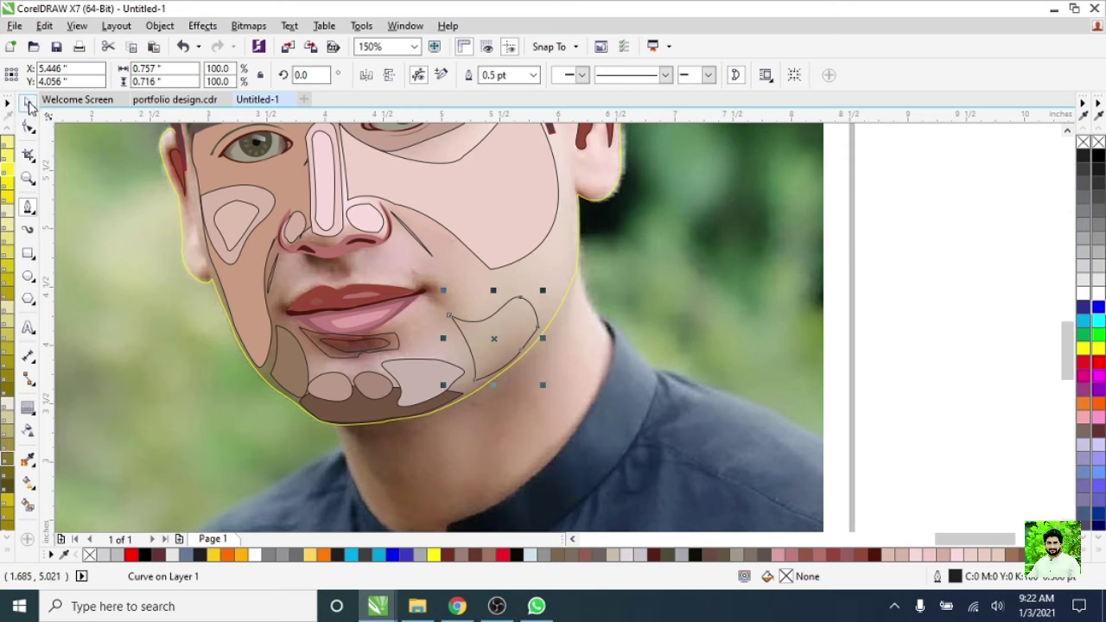
- Select the nodes along the chin of the yellow face outline for editing
{"action": "left_click", "coordinate": [28, 126]}
{"action": "left_click", "coordinate": [231, 333]}
{"action": "scroll", "coordinate": [320, 476], "scroll_direction": "up", "scroll_amount": 2}
{"action": "scroll", "coordinate": [311, 449], "scroll_direction": "down", "scroll_amount": 1}
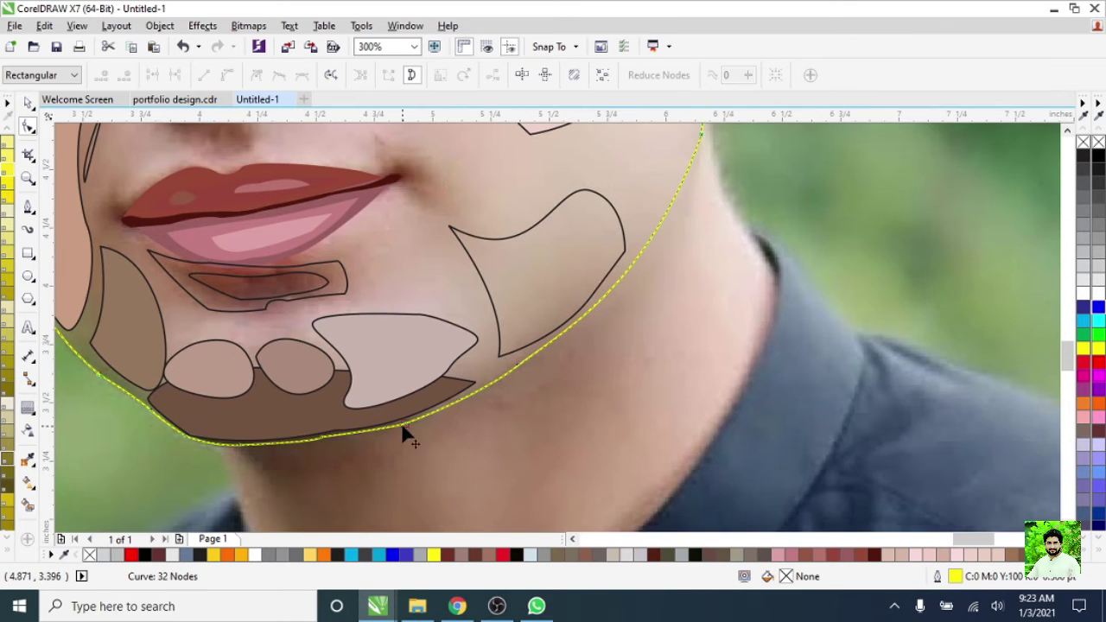
{"action": "scroll", "coordinate": [402, 431], "scroll_direction": "up", "scroll_amount": 1}
{"action": "scroll", "coordinate": [520, 424], "scroll_direction": "down", "scroll_amount": 2}
{"action": "scroll", "coordinate": [303, 469], "scroll_direction": "up", "scroll_amount": 2}
{"action": "scroll", "coordinate": [363, 461], "scroll_direction": "down", "scroll_amount": 3}
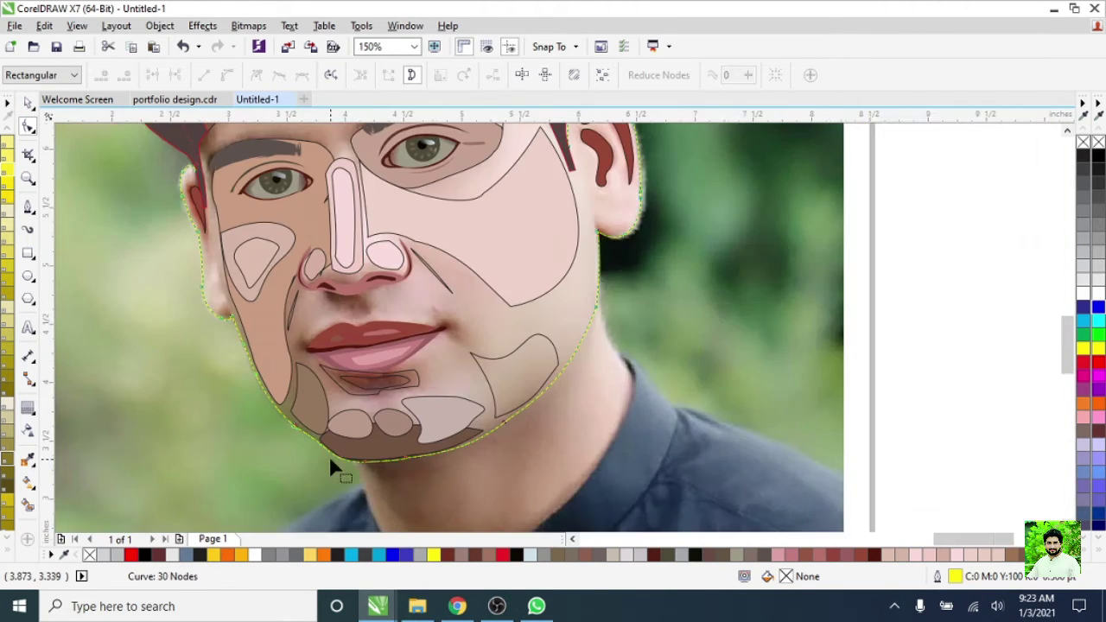
{"action": "scroll", "coordinate": [488, 432], "scroll_direction": "up", "scroll_amount": 3}
{"action": "left_click", "coordinate": [482, 430]}
{"action": "scroll", "coordinate": [536, 398], "scroll_direction": "down", "scroll_amount": 1}
{"action": "scroll", "coordinate": [544, 384], "scroll_direction": "down", "scroll_amount": 2}
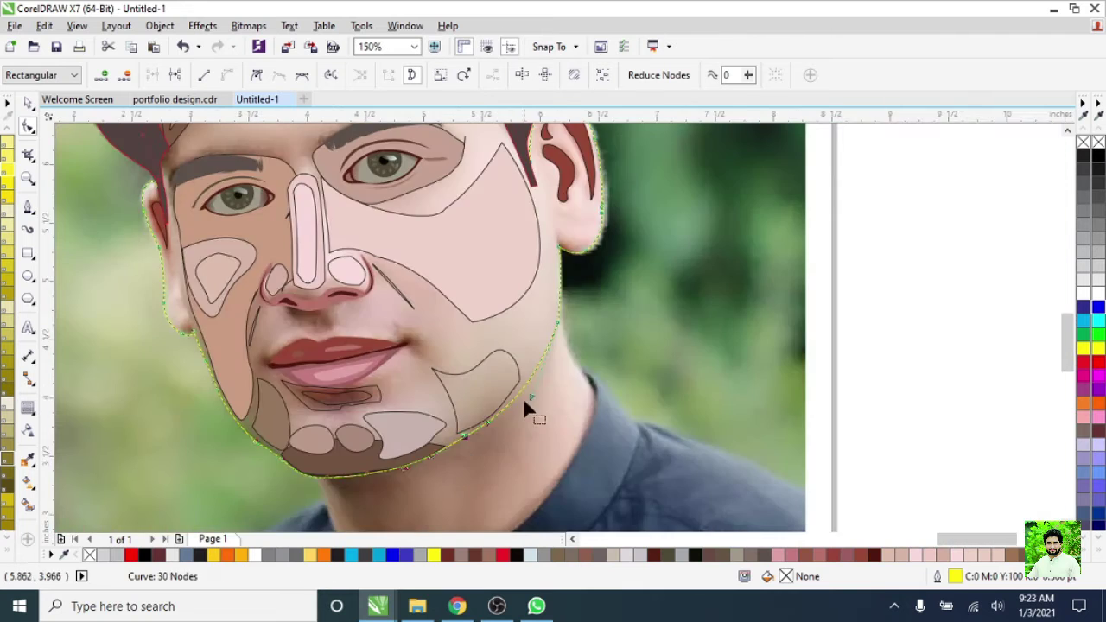
{"action": "scroll", "coordinate": [523, 400], "scroll_direction": "up", "scroll_amount": 2}
{"action": "scroll", "coordinate": [519, 406], "scroll_direction": "down", "scroll_amount": 2}
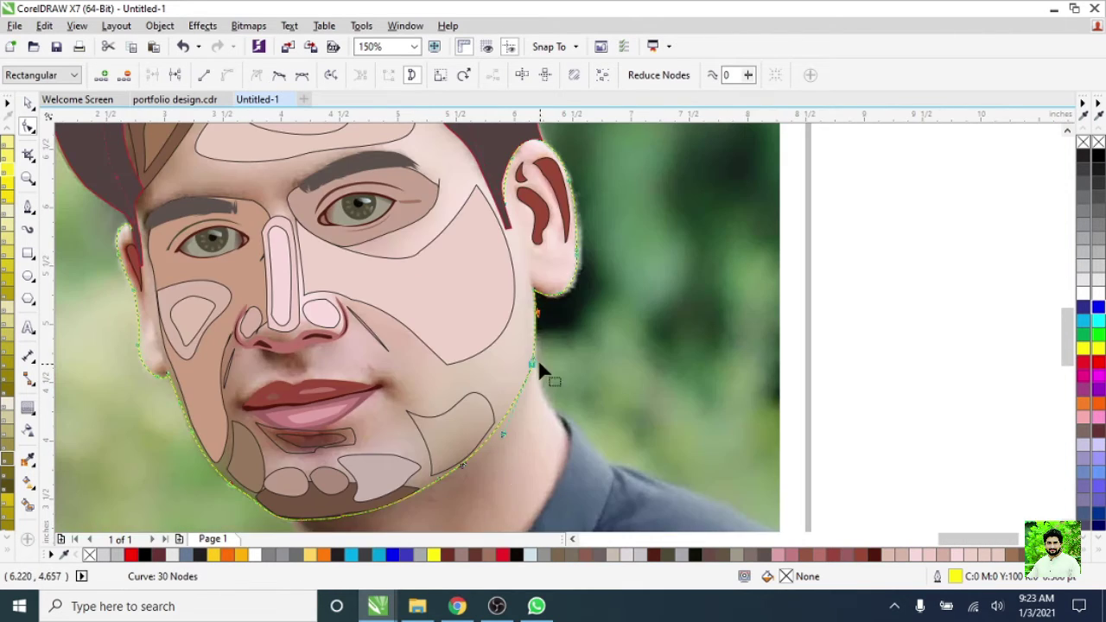
{"action": "scroll", "coordinate": [504, 370], "scroll_direction": "up", "scroll_amount": 2}
{"action": "scroll", "coordinate": [510, 432], "scroll_direction": "down", "scroll_amount": 2}
{"action": "scroll", "coordinate": [484, 449], "scroll_direction": "down", "scroll_amount": 2}
{"action": "scroll", "coordinate": [472, 439], "scroll_direction": "up", "scroll_amount": 3}
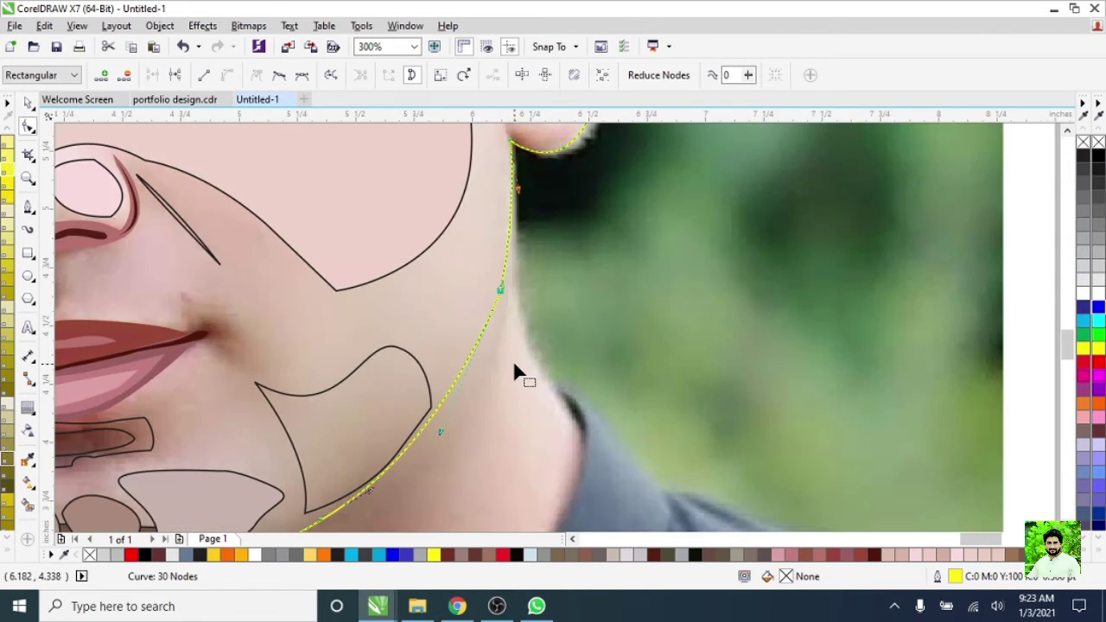
{"action": "scroll", "coordinate": [518, 370], "scroll_direction": "down", "scroll_amount": 2}
{"action": "scroll", "coordinate": [424, 486], "scroll_direction": "up", "scroll_amount": 3}
{"action": "scroll", "coordinate": [489, 365], "scroll_direction": "down", "scroll_amount": 1}
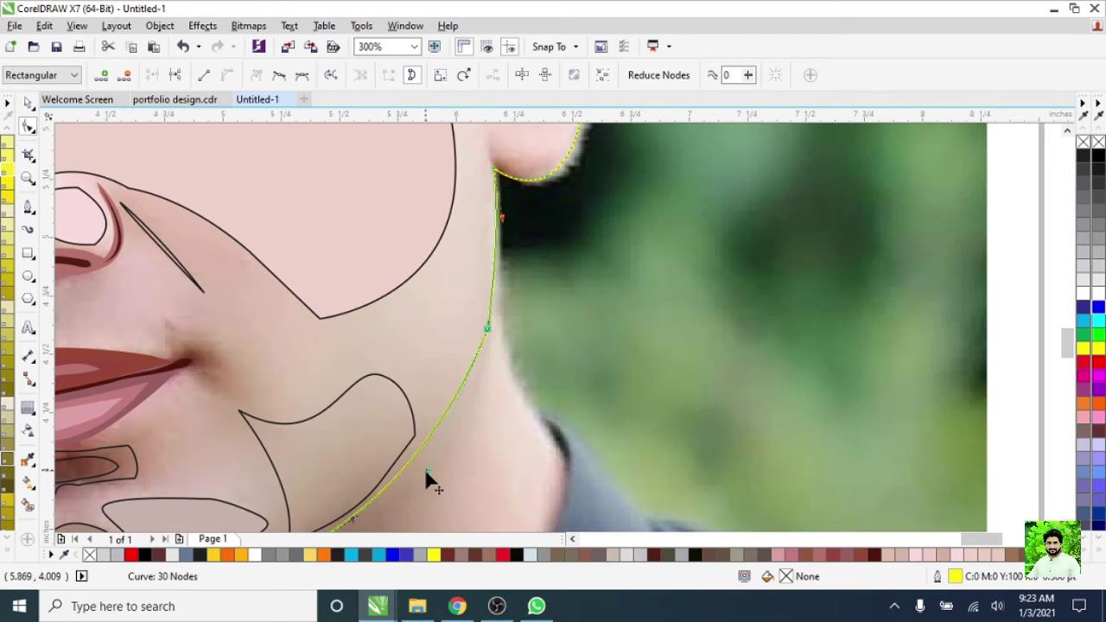
{"action": "scroll", "coordinate": [424, 481], "scroll_direction": "down", "scroll_amount": 2}
{"action": "scroll", "coordinate": [440, 388], "scroll_direction": "up", "scroll_amount": 2}
{"action": "scroll", "coordinate": [484, 377], "scroll_direction": "down", "scroll_amount": 2}
{"action": "scroll", "coordinate": [455, 416], "scroll_direction": "up", "scroll_amount": 2}
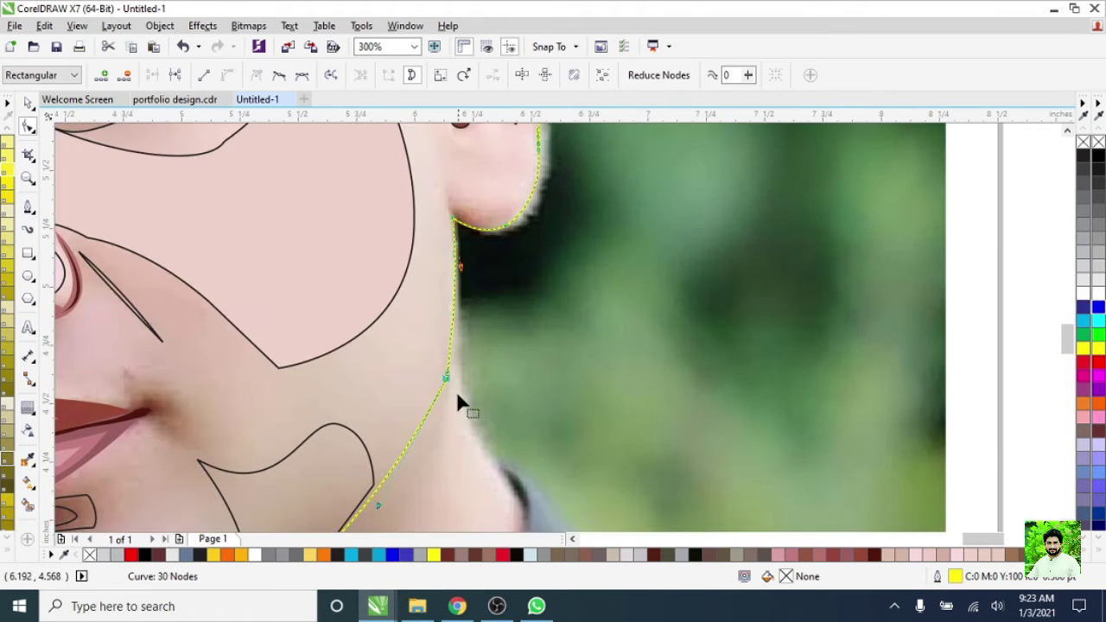
{"action": "scroll", "coordinate": [456, 395], "scroll_direction": "down", "scroll_amount": 1}
{"action": "scroll", "coordinate": [415, 445], "scroll_direction": "down", "scroll_amount": 1}
{"action": "scroll", "coordinate": [387, 370], "scroll_direction": "up", "scroll_amount": 1}
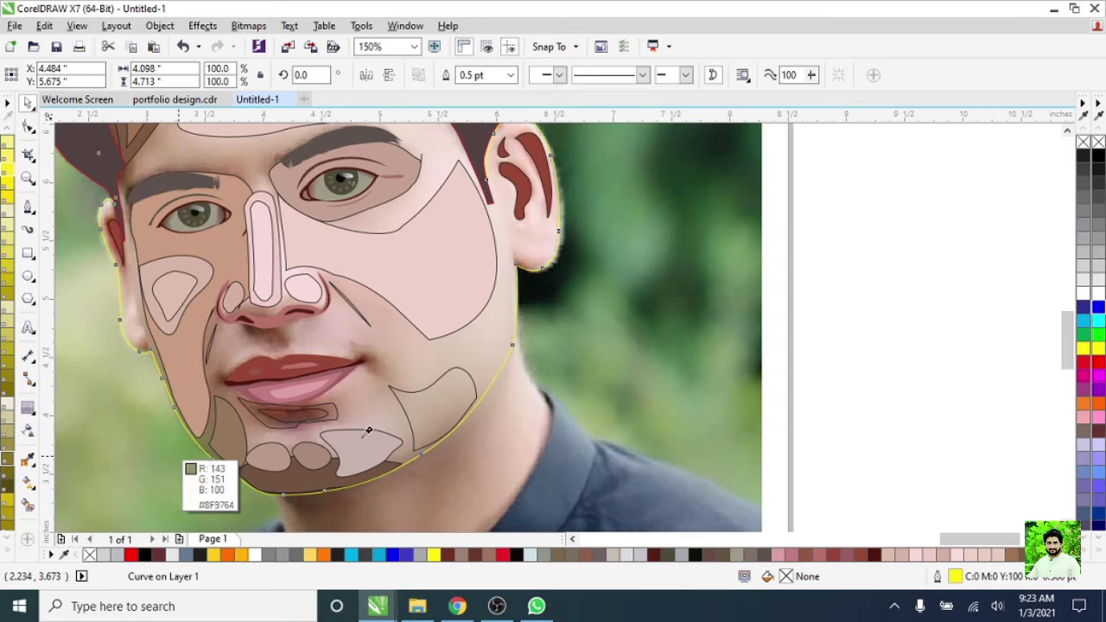
- Fill the face shape with a sampled skin tone and the jaw shape with tan
{"action": "left_click", "coordinate": [28, 460]}
{"action": "left_click", "coordinate": [437, 370]}
{"action": "scroll", "coordinate": [437, 370], "scroll_direction": "down", "scroll_amount": 1}
{"action": "key", "text": "shift+Page_Down"}
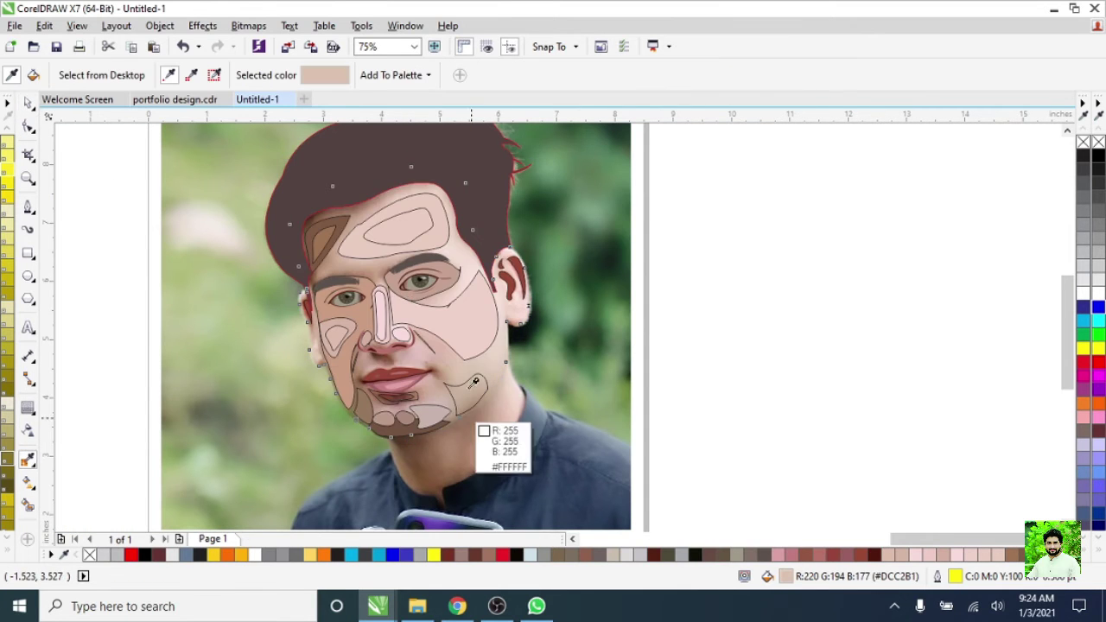
{"action": "scroll", "coordinate": [459, 388], "scroll_direction": "up", "scroll_amount": 3}
{"action": "left_click", "coordinate": [459, 388]}
{"action": "left_click", "coordinate": [31, 101]}
- Begin tracing a new outline down the right side of the neck
{"action": "scroll", "coordinate": [449, 372], "scroll_direction": "down", "scroll_amount": 3}
{"action": "scroll", "coordinate": [525, 365], "scroll_direction": "down", "scroll_amount": 1}
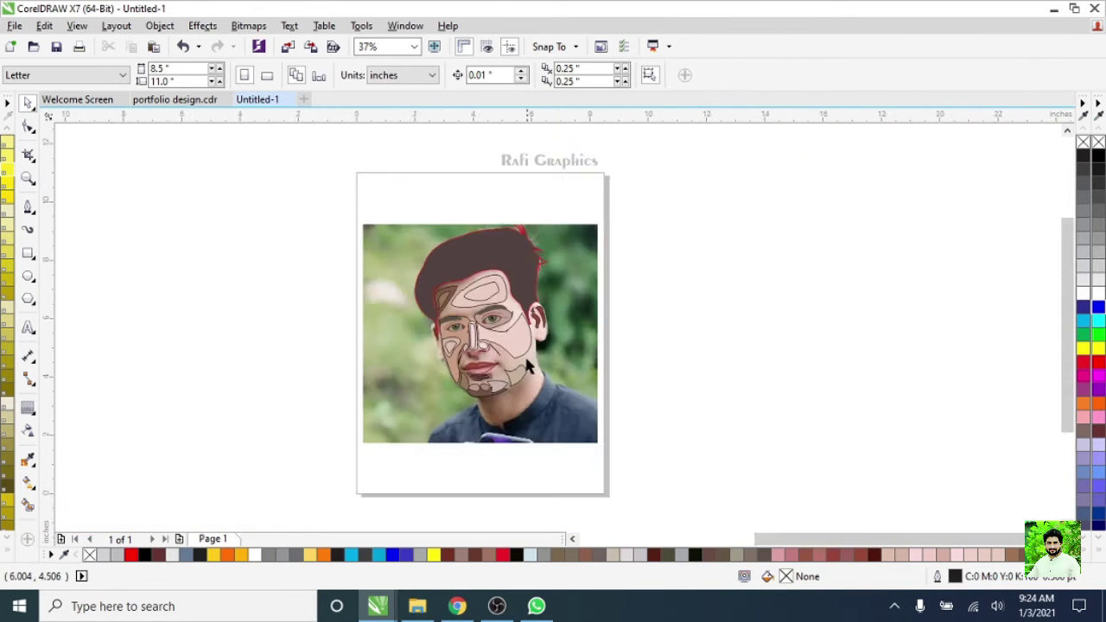
{"action": "scroll", "coordinate": [416, 324], "scroll_direction": "up", "scroll_amount": 1}
{"action": "scroll", "coordinate": [436, 425], "scroll_direction": "up", "scroll_amount": 1}
{"action": "left_click", "coordinate": [27, 207]}
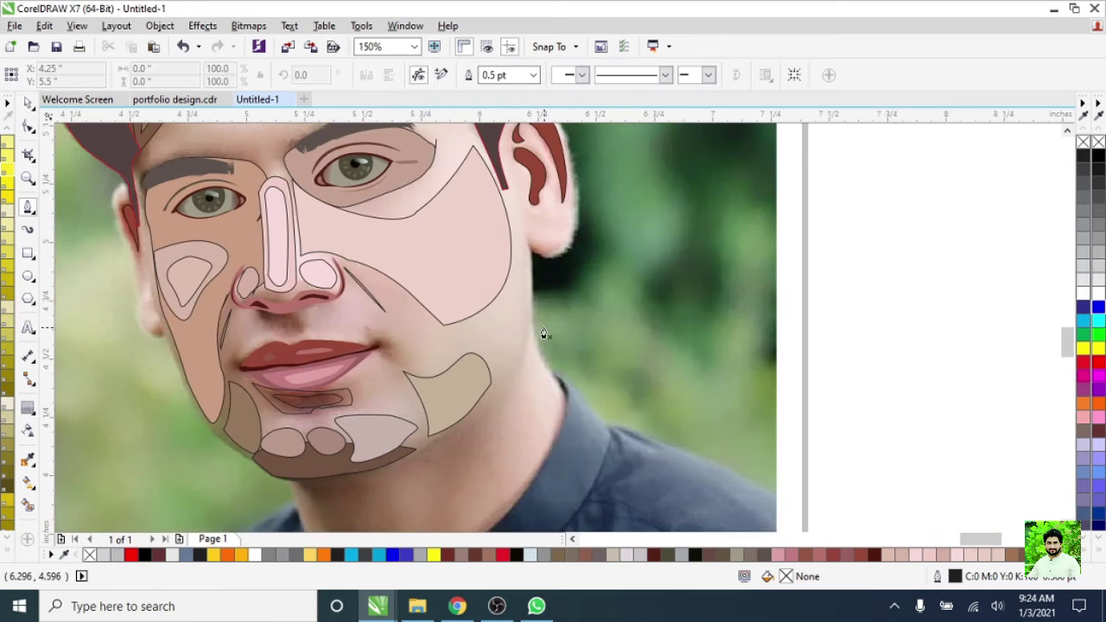
{"action": "scroll", "coordinate": [527, 277], "scroll_direction": "up", "scroll_amount": 2}
- Trace the right edge of the neck with Bezier curves down toward the collar
{"action": "left_click", "coordinate": [518, 261]}
{"action": "left_click_drag", "start_coordinate": [573, 430], "coordinate": [611, 503]}
{"action": "scroll", "coordinate": [588, 436], "scroll_direction": "down", "scroll_amount": 1}
{"action": "scroll", "coordinate": [566, 384], "scroll_direction": "down", "scroll_amount": 1}
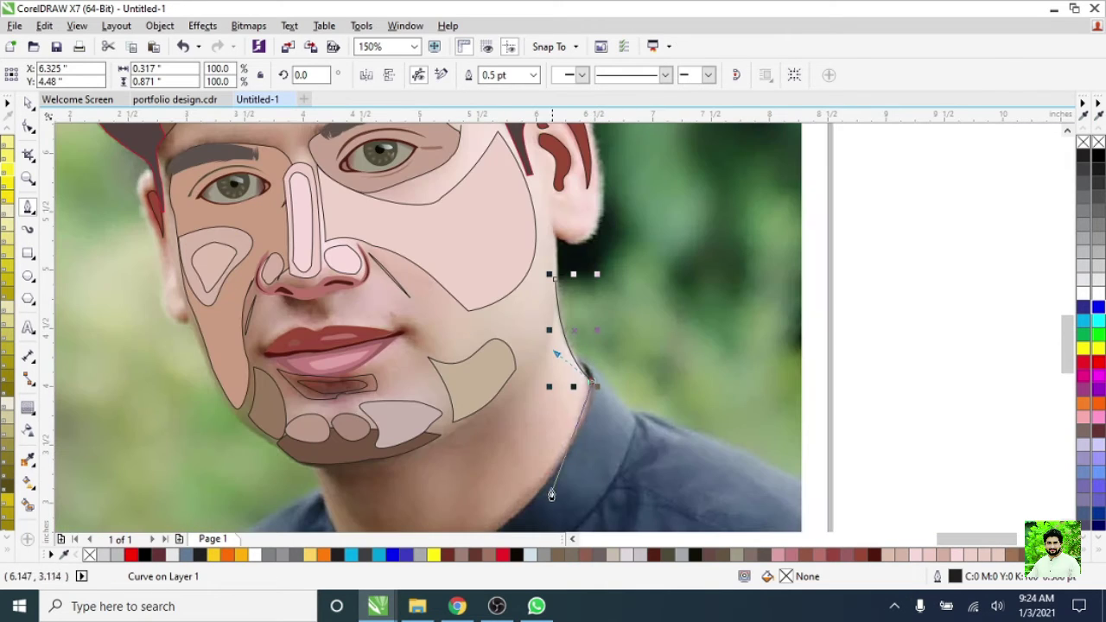
{"action": "scroll", "coordinate": [553, 423], "scroll_direction": "up", "scroll_amount": 1}
{"action": "left_click_drag", "start_coordinate": [544, 419], "coordinate": [547, 442]}
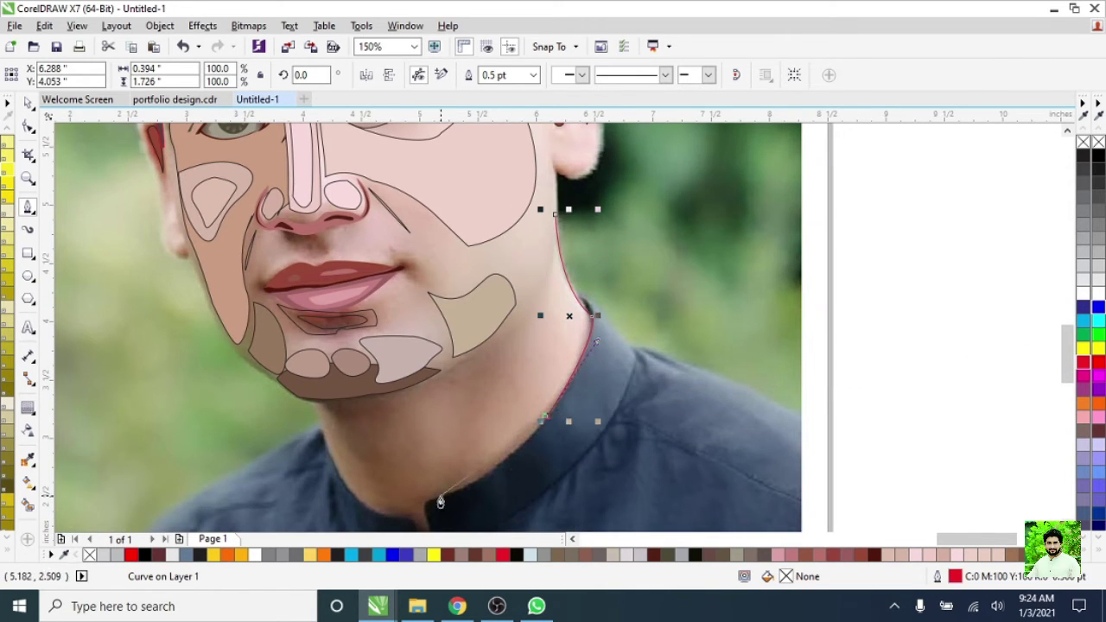
{"action": "scroll", "coordinate": [439, 504], "scroll_direction": "up", "scroll_amount": 1}
{"action": "scroll", "coordinate": [514, 408], "scroll_direction": "up", "scroll_amount": 1}
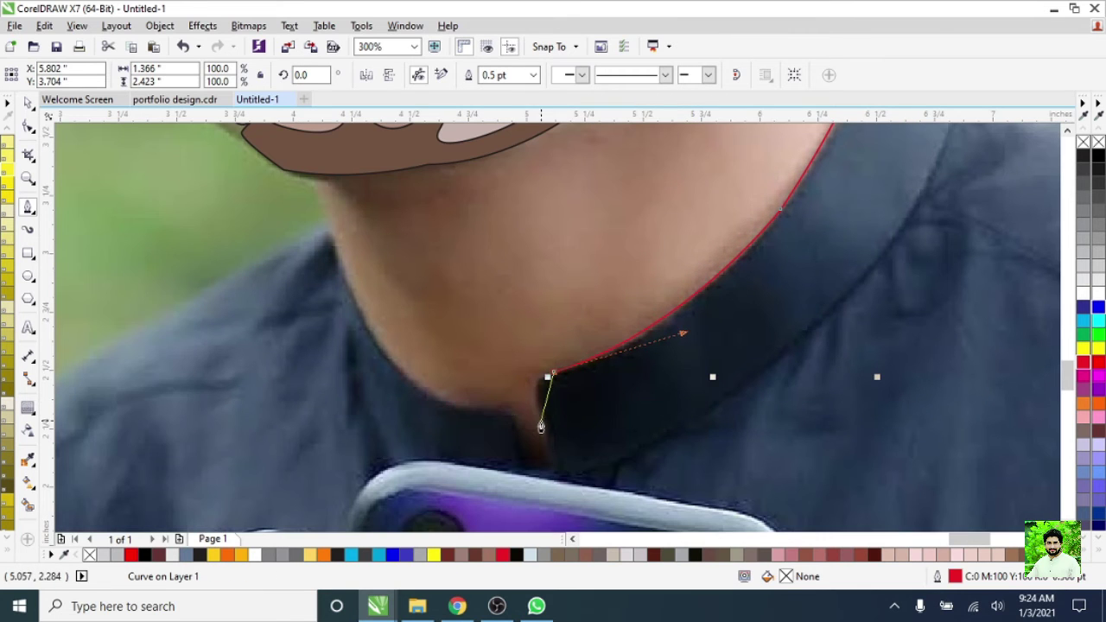
{"action": "scroll", "coordinate": [533, 424], "scroll_direction": "up", "scroll_amount": 2}
{"action": "scroll", "coordinate": [484, 350], "scroll_direction": "down", "scroll_amount": 1}
- Continue the neck outline along the collar and up the left side to the jaw
{"action": "left_click_drag", "start_coordinate": [490, 350], "coordinate": [465, 356]}
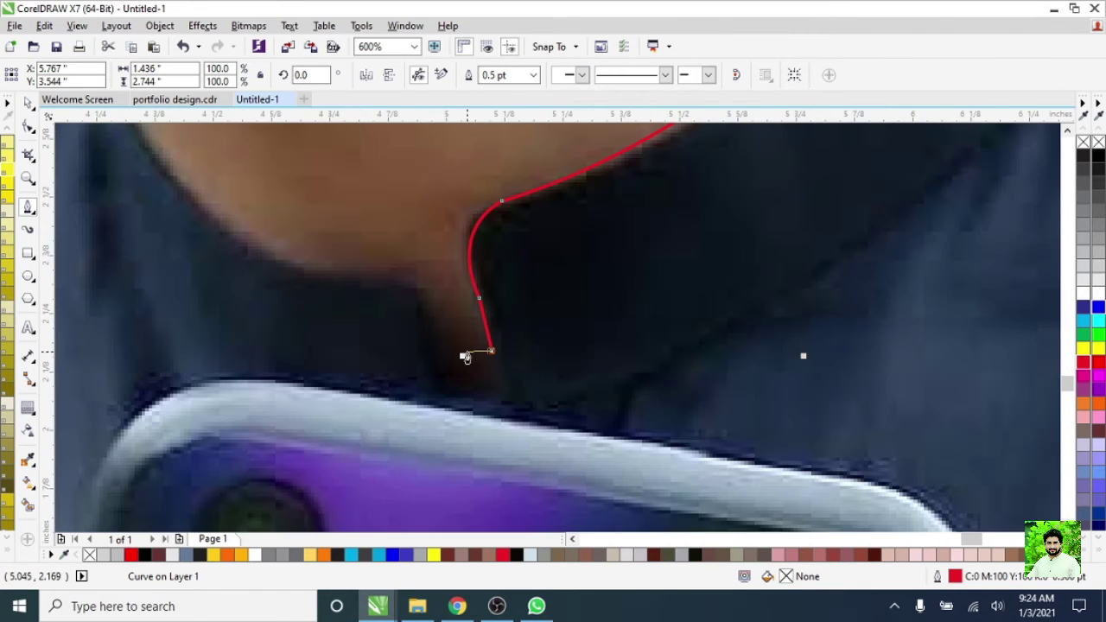
{"action": "left_click_drag", "start_coordinate": [337, 271], "coordinate": [225, 235]}
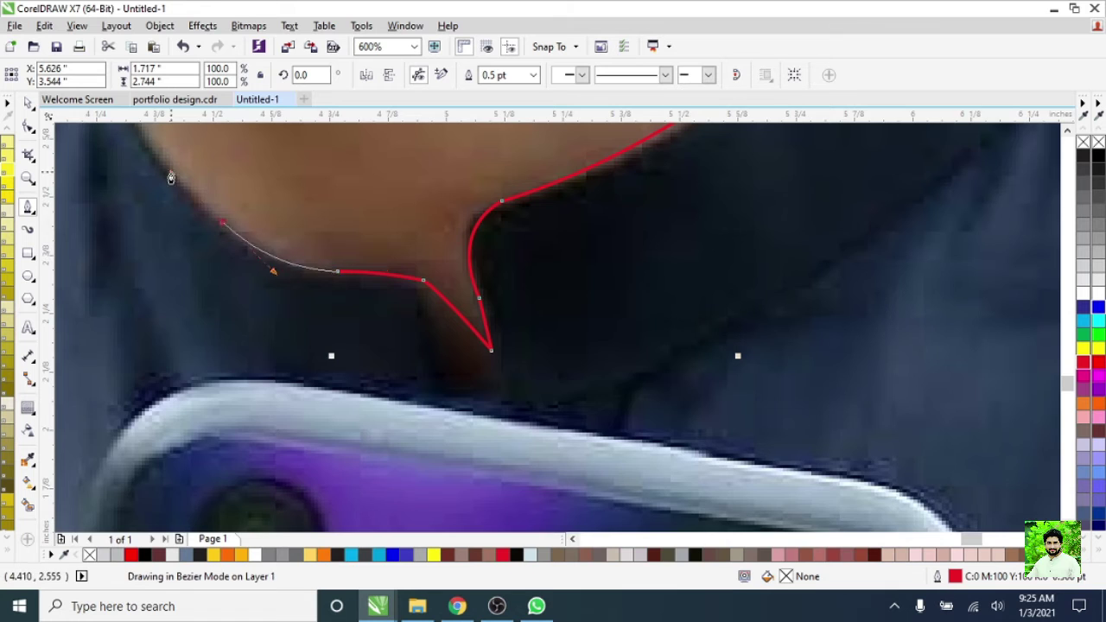
{"action": "left_click_drag", "start_coordinate": [171, 177], "coordinate": [171, 175]}
{"action": "key", "text": "ctrl+z"}
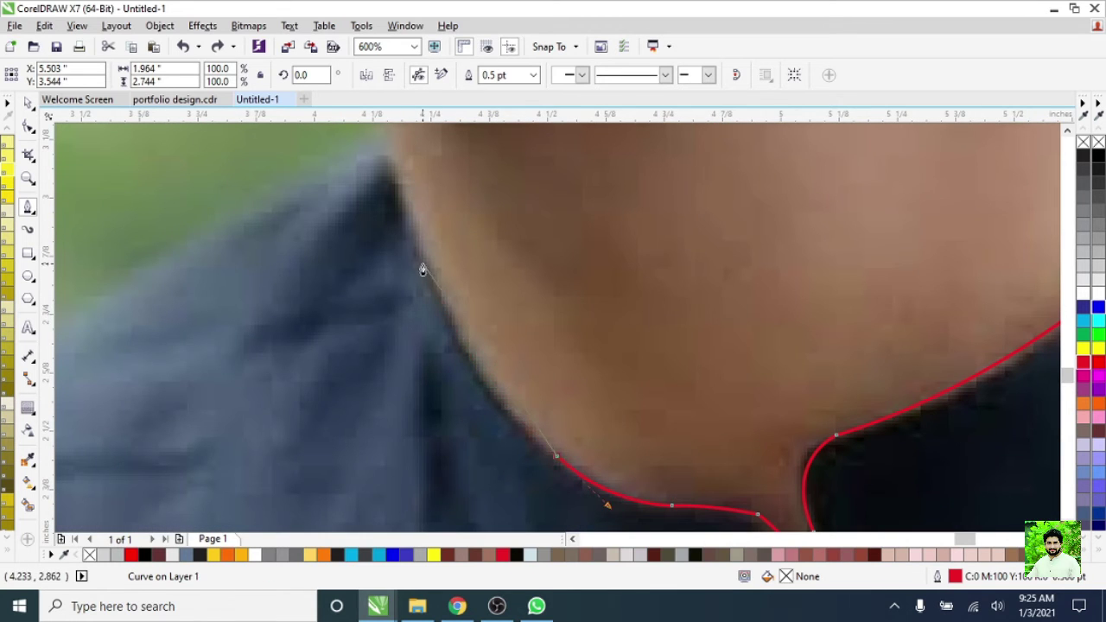
{"action": "left_click_drag", "start_coordinate": [400, 203], "coordinate": [400, 204]}
{"action": "double_click", "coordinate": [435, 289]}
{"action": "scroll", "coordinate": [456, 216], "scroll_direction": "down", "scroll_amount": 1}
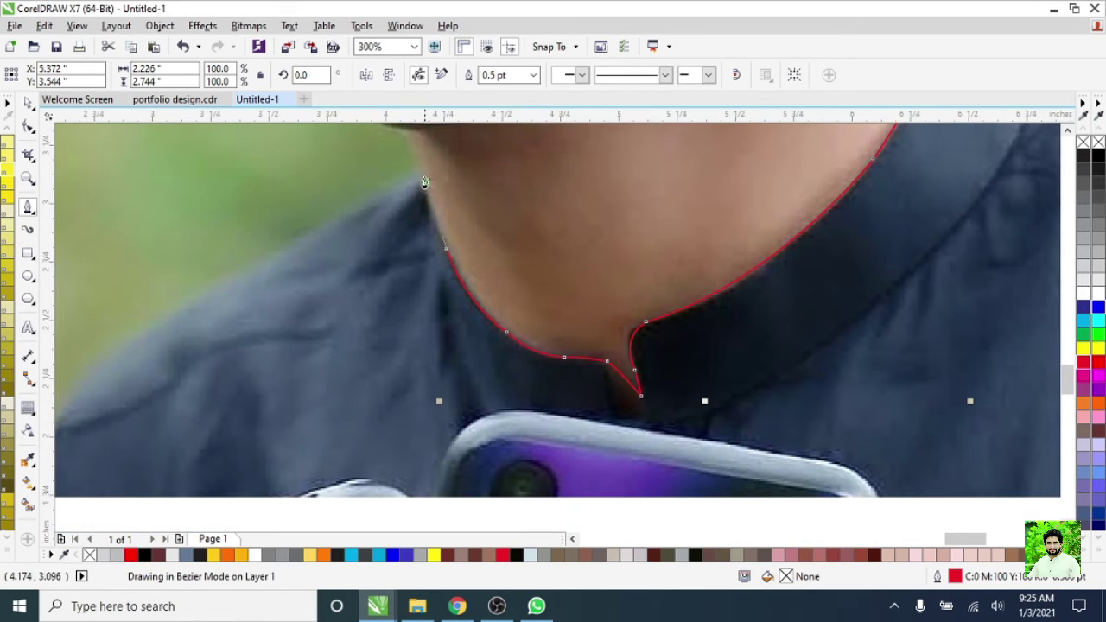
{"action": "scroll", "coordinate": [424, 188], "scroll_direction": "up", "scroll_amount": 1}
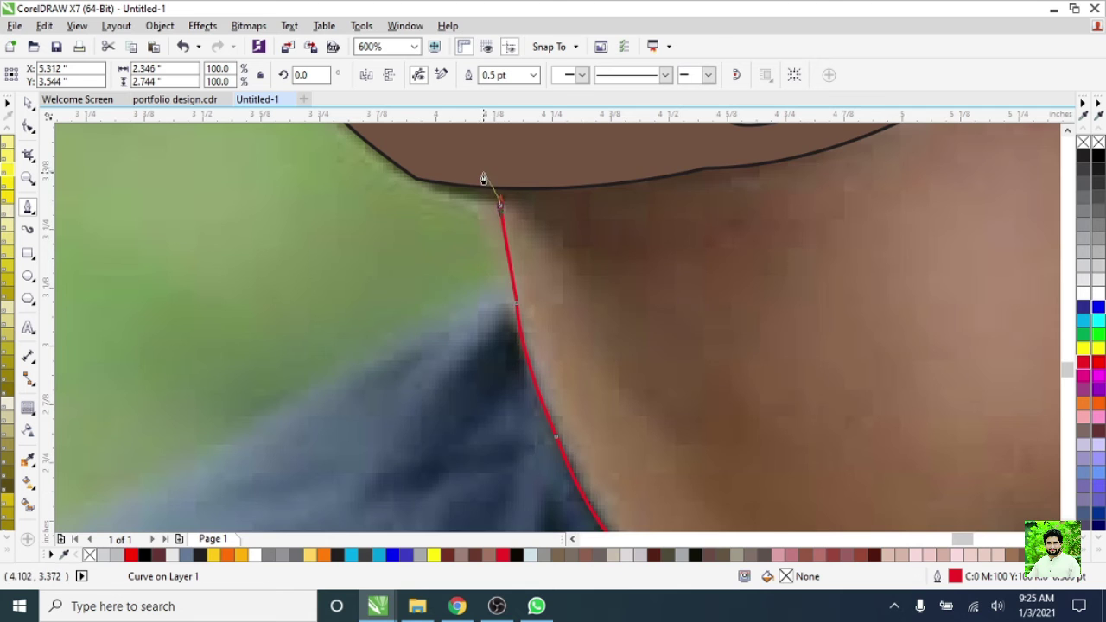
{"action": "left_click", "coordinate": [484, 179]}
{"action": "scroll", "coordinate": [483, 179], "scroll_direction": "down", "scroll_amount": 1}
{"action": "scroll", "coordinate": [691, 174], "scroll_direction": "down", "scroll_amount": 2}
{"action": "scroll", "coordinate": [568, 178], "scroll_direction": "up", "scroll_amount": 2}
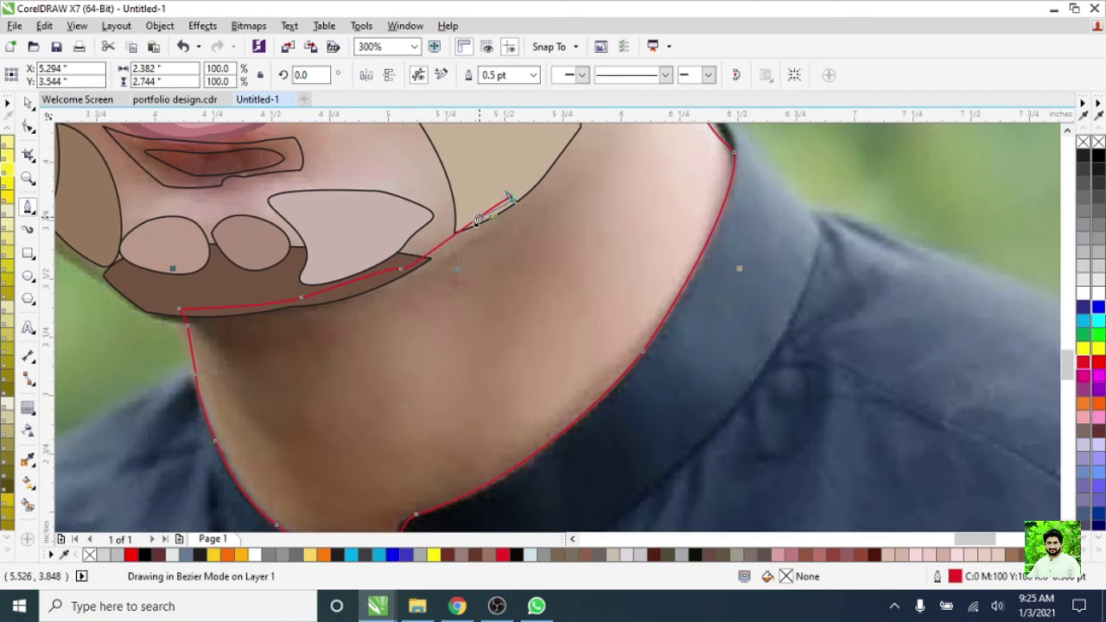
{"action": "scroll", "coordinate": [494, 216], "scroll_direction": "down", "scroll_amount": 1}
{"action": "scroll", "coordinate": [446, 214], "scroll_direction": "down", "scroll_amount": 1}
{"action": "scroll", "coordinate": [496, 204], "scroll_direction": "up", "scroll_amount": 1}
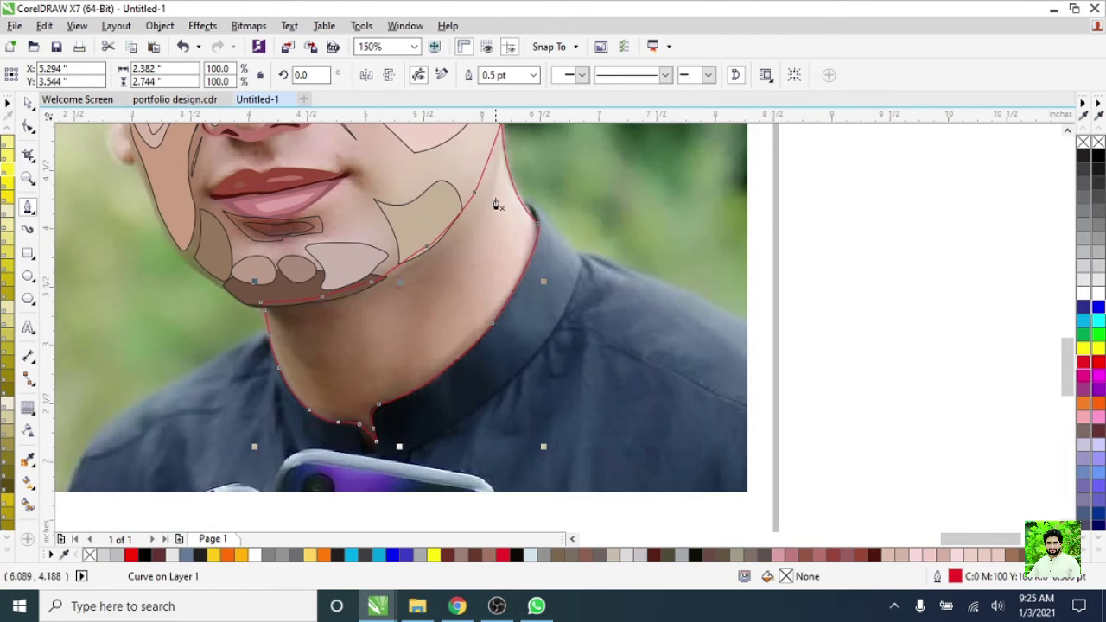
- Draw the shadow shape on the right side of the neck
{"action": "left_click_drag", "start_coordinate": [431, 350], "coordinate": [429, 373]}
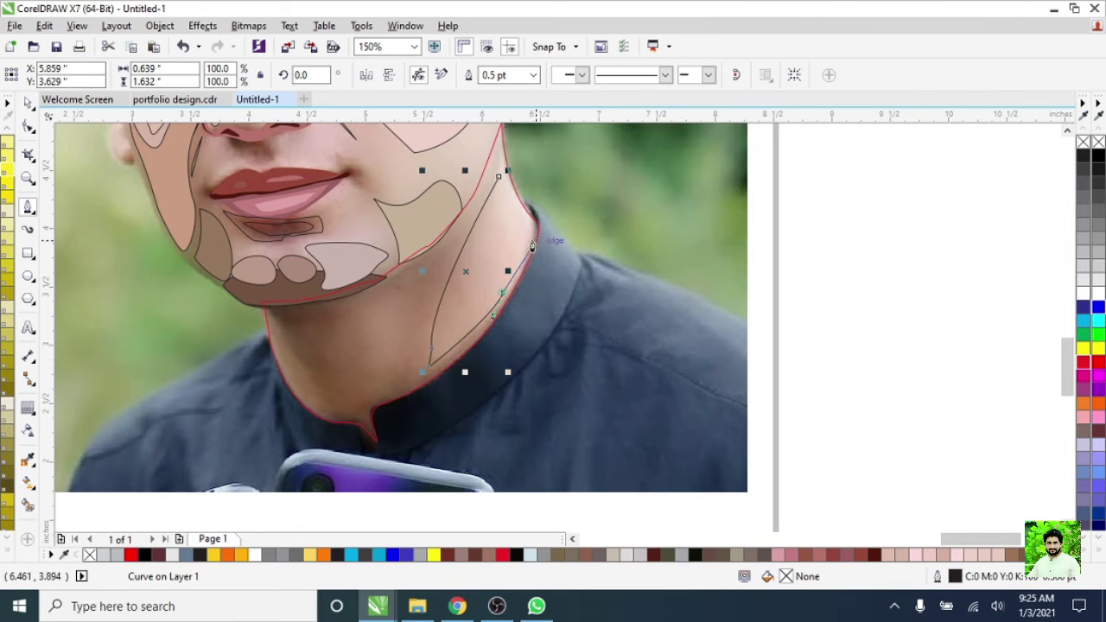
{"action": "scroll", "coordinate": [532, 246], "scroll_direction": "up", "scroll_amount": 1}
{"action": "scroll", "coordinate": [491, 173], "scroll_direction": "down", "scroll_amount": 1}
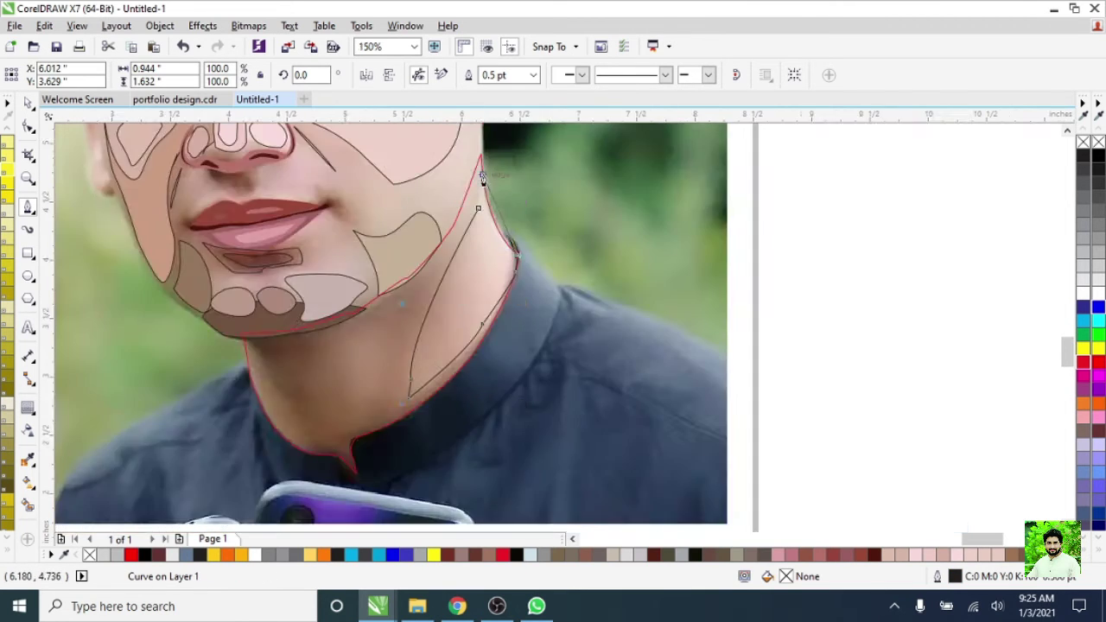
{"action": "scroll", "coordinate": [488, 216], "scroll_direction": "up", "scroll_amount": 1}
{"action": "left_click_drag", "start_coordinate": [488, 215], "coordinate": [472, 245]}
{"action": "scroll", "coordinate": [472, 244], "scroll_direction": "down", "scroll_amount": 1}
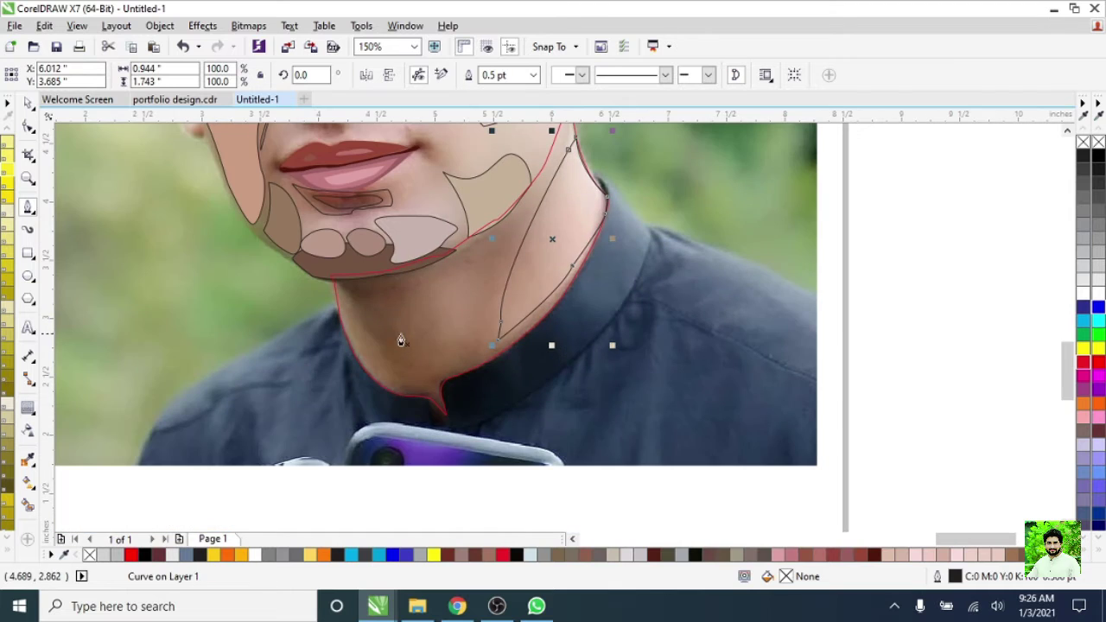
- Draw and close the shadow shape under the chin into the collar notch
{"action": "left_click", "coordinate": [392, 382]}
{"action": "scroll", "coordinate": [397, 394], "scroll_direction": "up", "scroll_amount": 1}
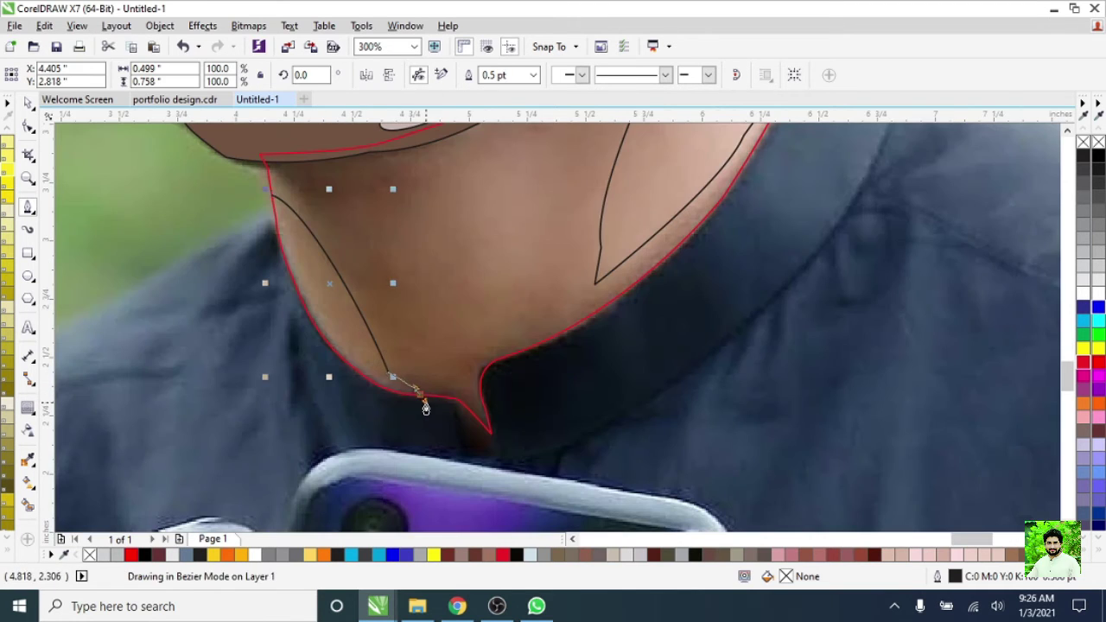
{"action": "mouse_move", "coordinate": [424, 399]}
{"action": "left_mouse_down"}
{"action": "mouse_move", "coordinate": [461, 406]}
{"action": "mouse_move", "coordinate": [471, 373]}
{"action": "left_mouse_up"}
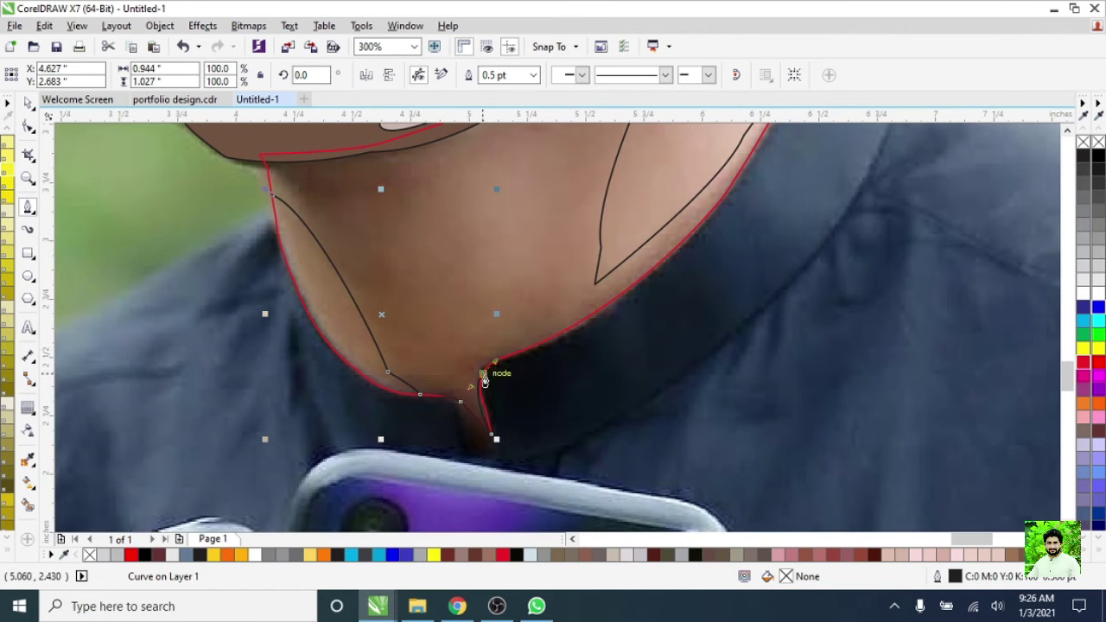
{"action": "scroll", "coordinate": [527, 352], "scroll_direction": "down", "scroll_amount": 1}
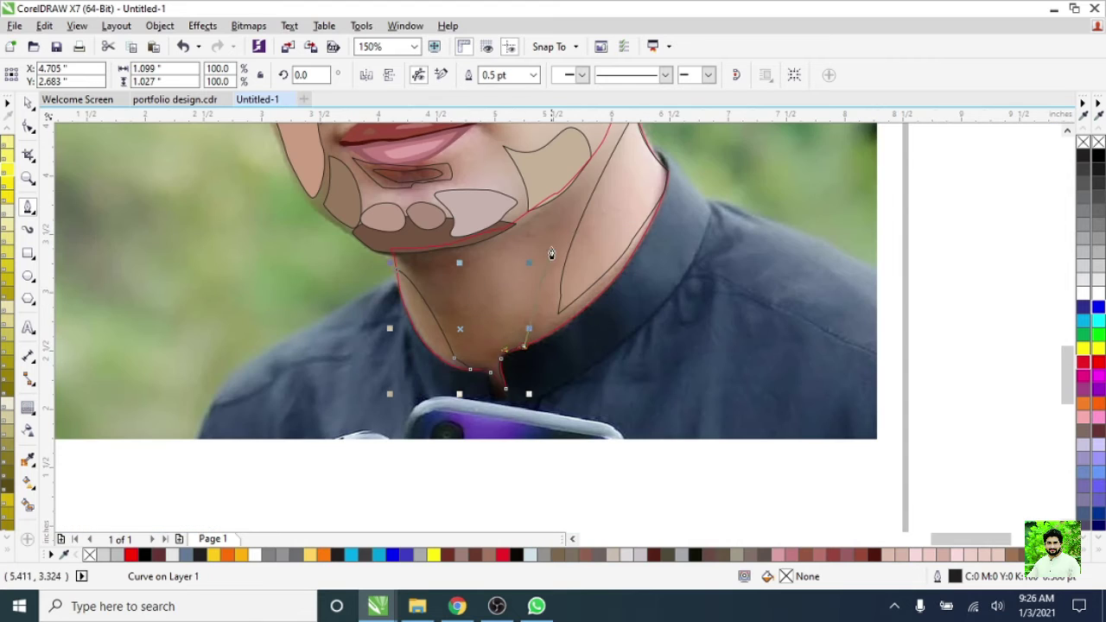
{"action": "scroll", "coordinate": [511, 316], "scroll_direction": "down", "scroll_amount": 1}
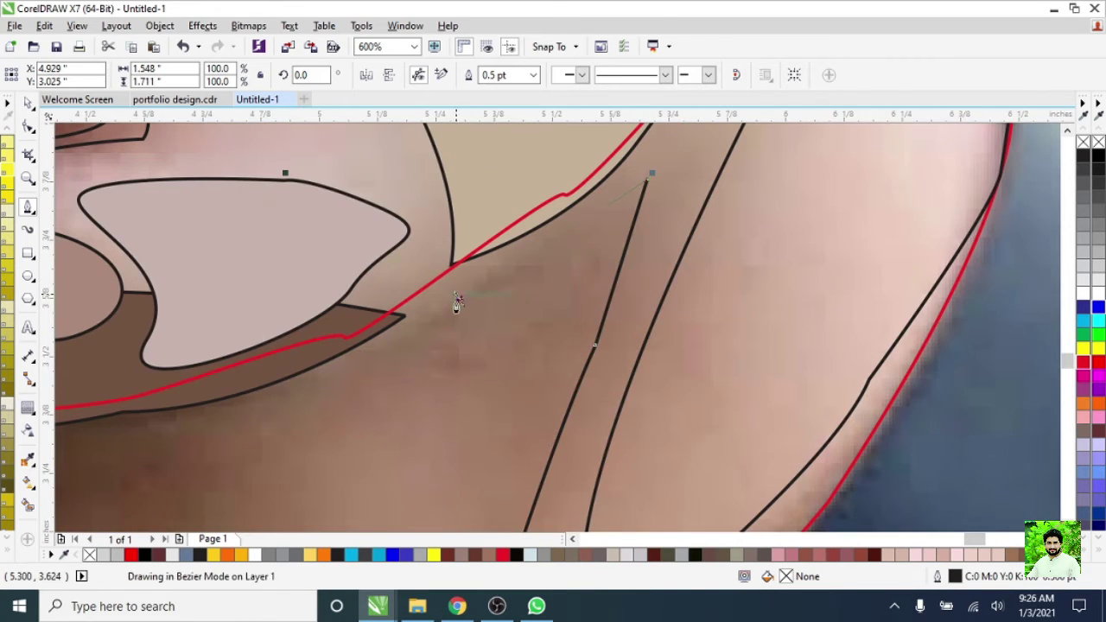
{"action": "left_click", "coordinate": [457, 302]}
{"action": "scroll", "coordinate": [457, 302], "scroll_direction": "down", "scroll_amount": 1}
{"action": "scroll", "coordinate": [204, 422], "scroll_direction": "down", "scroll_amount": 1}
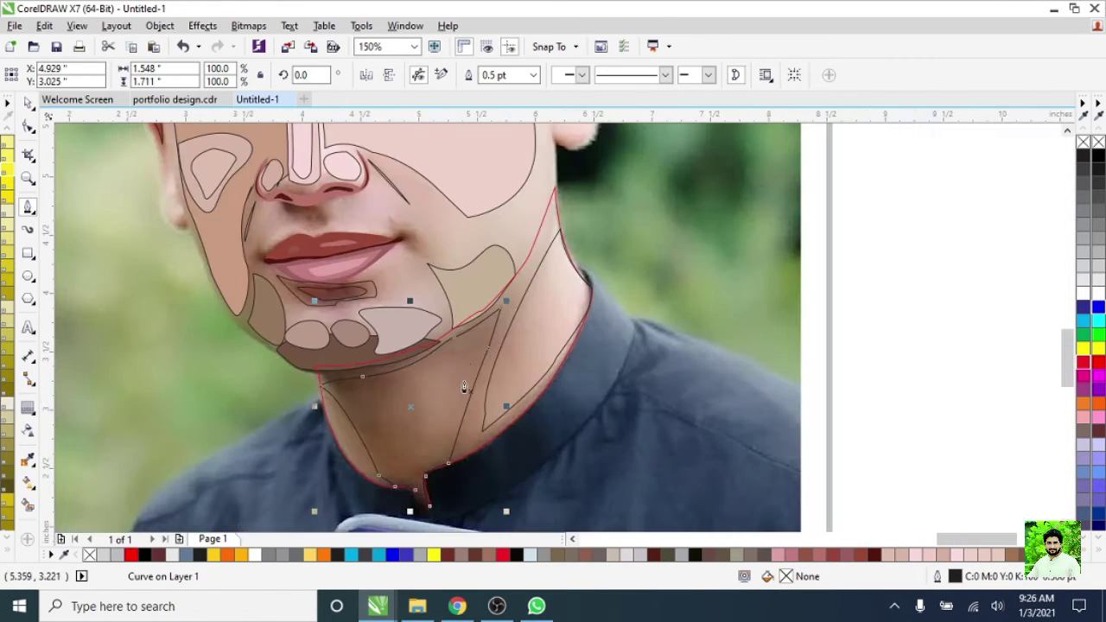
{"action": "scroll", "coordinate": [462, 374], "scroll_direction": "down", "scroll_amount": 2}
{"action": "scroll", "coordinate": [484, 363], "scroll_direction": "up", "scroll_amount": 2}
- Fill the under-chin shadow with brown #A17D65 sampled from the photo's neck
{"action": "left_click", "coordinate": [28, 353]}
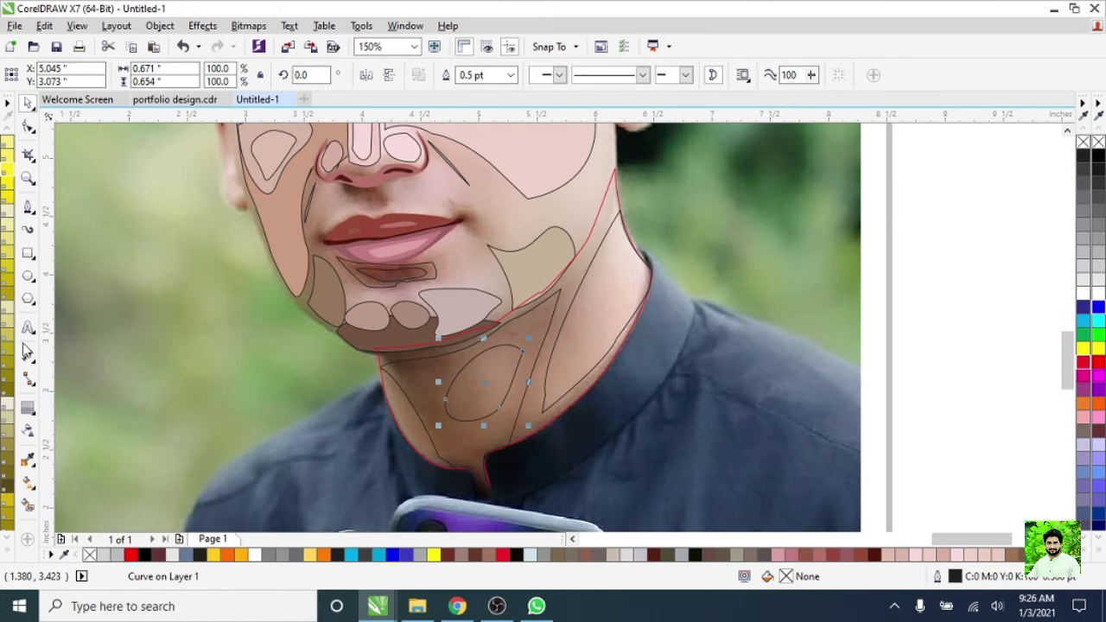
{"action": "left_click", "coordinate": [29, 464]}
{"action": "left_click", "coordinate": [477, 374]}
{"action": "scroll", "coordinate": [477, 375], "scroll_direction": "up", "scroll_amount": 2}
{"action": "scroll", "coordinate": [420, 383], "scroll_direction": "down", "scroll_amount": 2}
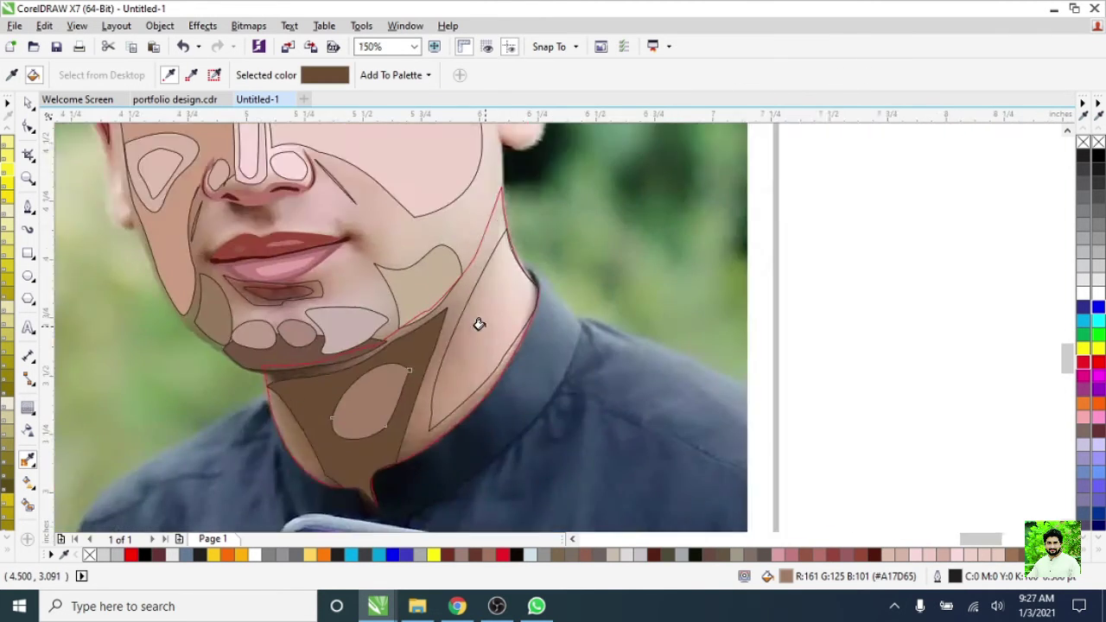
{"action": "left_click", "coordinate": [488, 325]}
{"action": "scroll", "coordinate": [419, 407], "scroll_direction": "up", "scroll_amount": 1}
{"action": "scroll", "coordinate": [420, 406], "scroll_direction": "down", "scroll_amount": 2}
- Drag the traced face off the photo, then undo that move
{"action": "key", "text": "space"}
{"action": "scroll", "coordinate": [345, 301], "scroll_direction": "down", "scroll_amount": 1}
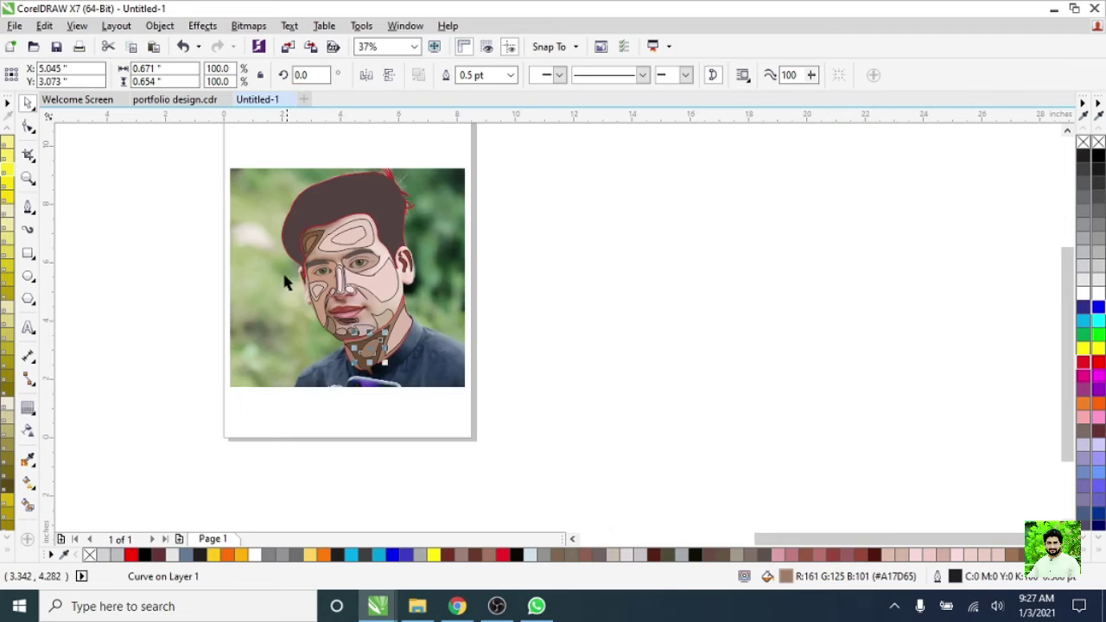
{"action": "left_click_drag", "start_coordinate": [363, 285], "coordinate": [661, 285]}
{"action": "scroll", "coordinate": [639, 359], "scroll_direction": "up", "scroll_amount": 1}
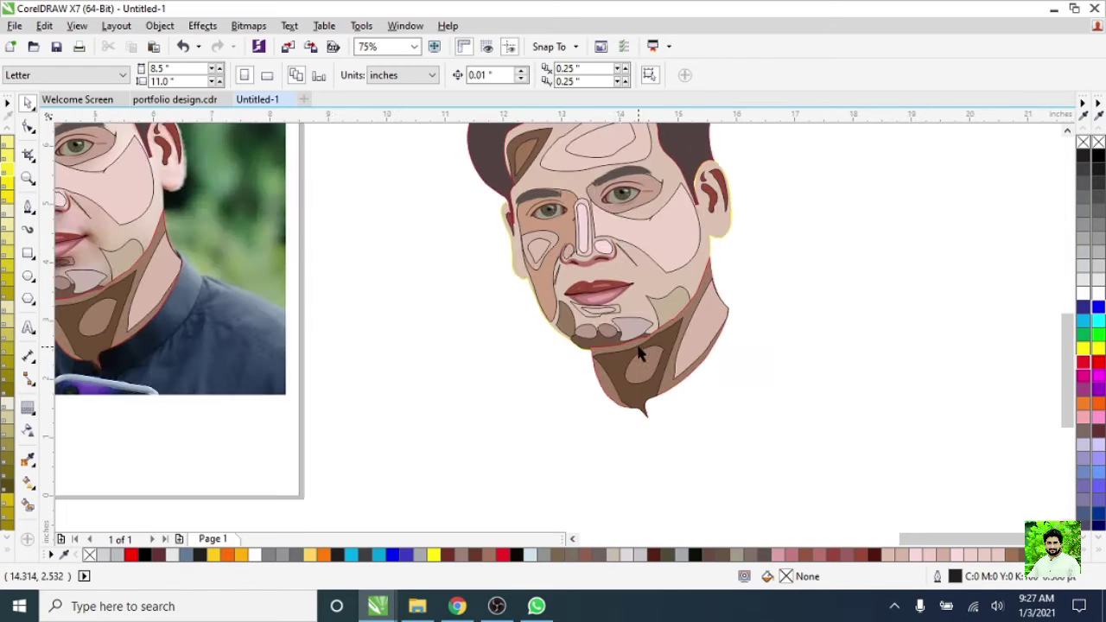
{"action": "scroll", "coordinate": [676, 365], "scroll_direction": "down", "scroll_amount": 1}
{"action": "scroll", "coordinate": [386, 340], "scroll_direction": "up", "scroll_amount": 1}
{"action": "key", "text": "ctrl+z"}
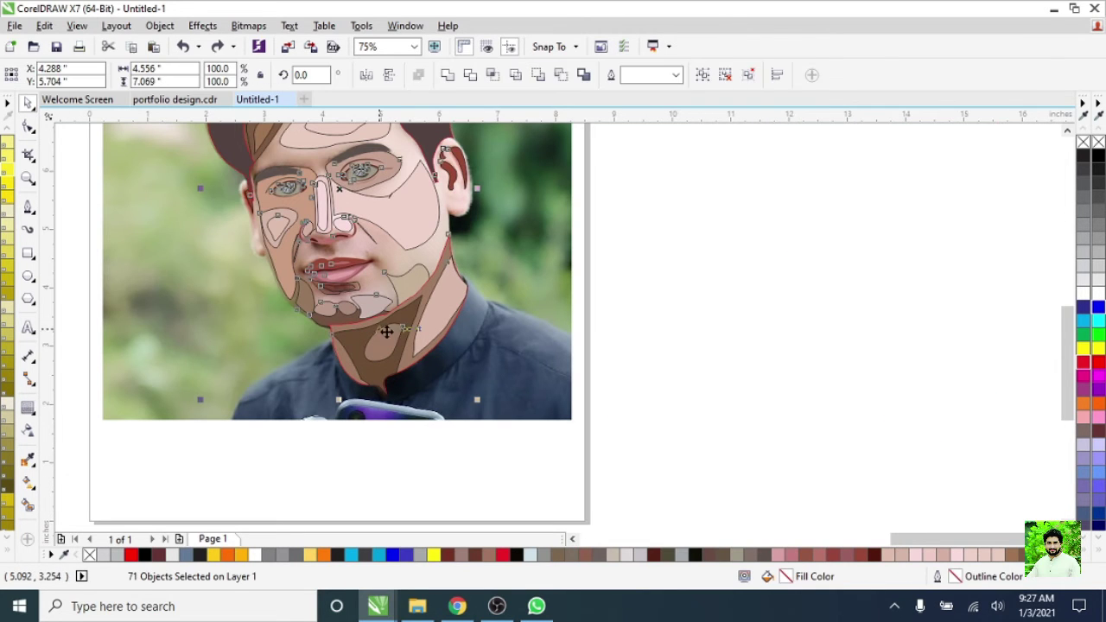
- Marquee-select all the traced face outlines and move them to the right of the photo
{"action": "key", "text": "F5"}
{"action": "scroll", "coordinate": [470, 298], "scroll_direction": "up", "scroll_amount": 2}
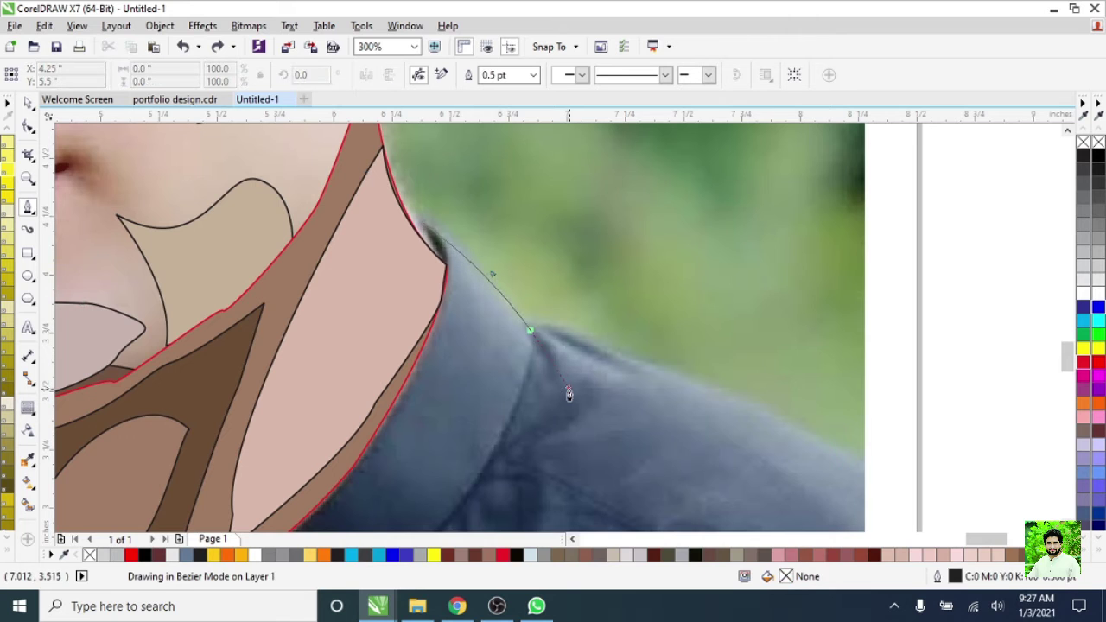
{"action": "scroll", "coordinate": [568, 393], "scroll_direction": "down", "scroll_amount": 1}
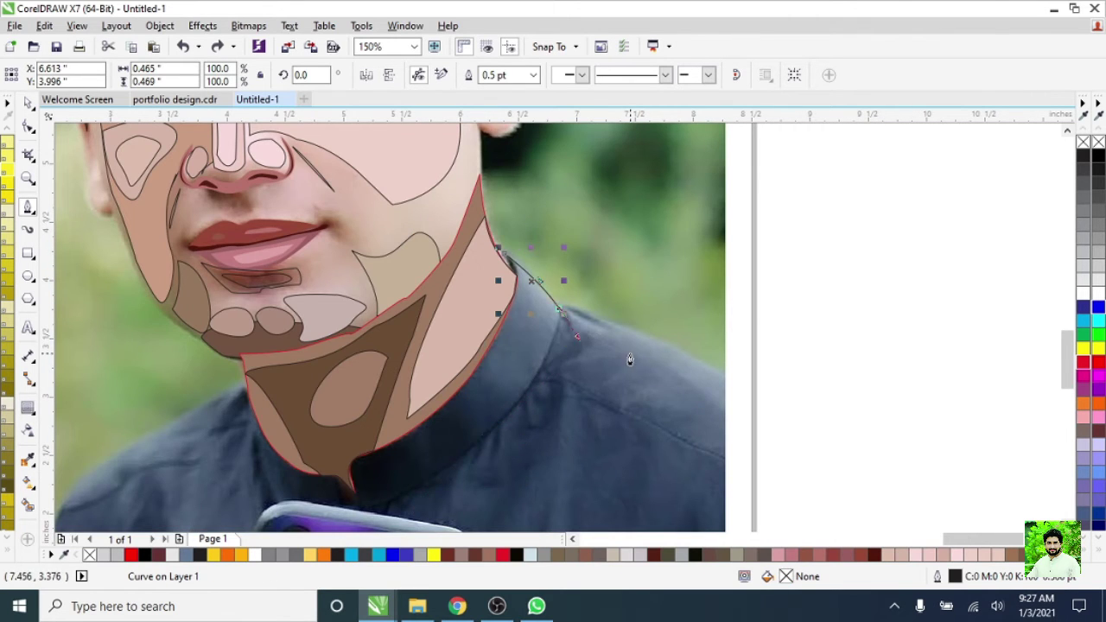
{"action": "scroll", "coordinate": [605, 372], "scroll_direction": "down", "scroll_amount": 1}
{"action": "scroll", "coordinate": [561, 393], "scroll_direction": "down", "scroll_amount": 1}
{"action": "scroll", "coordinate": [519, 414], "scroll_direction": "down", "scroll_amount": 1}
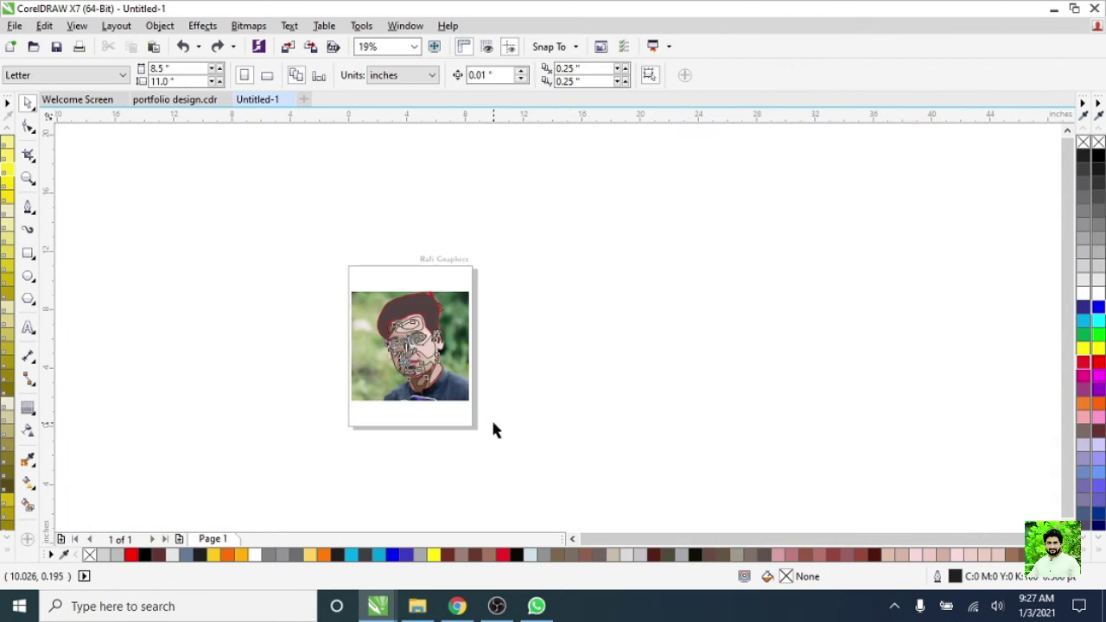
{"action": "left_click_drag", "start_coordinate": [411, 345], "coordinate": [561, 346]}
{"action": "left_click_drag", "start_coordinate": [518, 271], "coordinate": [636, 419]}
{"action": "mouse_move", "coordinate": [570, 346]}
{"action": "left_mouse_down"}
{"action": "mouse_move", "coordinate": [298, 345]}
{"action": "mouse_move", "coordinate": [608, 344]}
{"action": "left_mouse_up"}
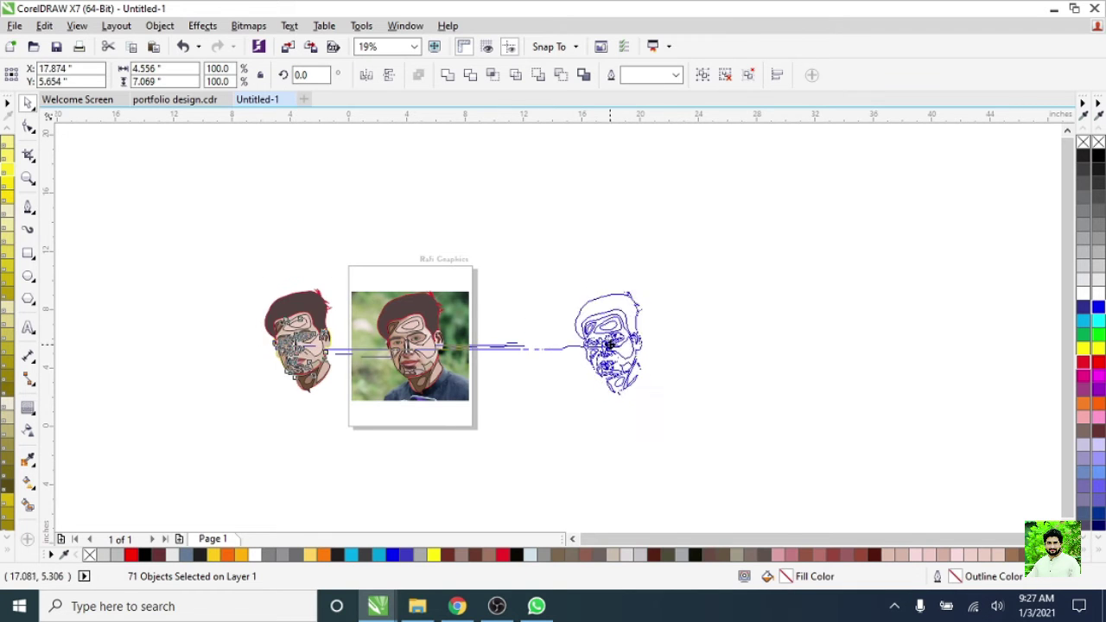
{"action": "scroll", "coordinate": [608, 344], "scroll_direction": "up", "scroll_amount": 2}
{"action": "scroll", "coordinate": [632, 371], "scroll_direction": "down", "scroll_amount": 1}
- Remove the traced face outlines and deselect the chin shading curve
{"action": "key", "text": "Escape"}
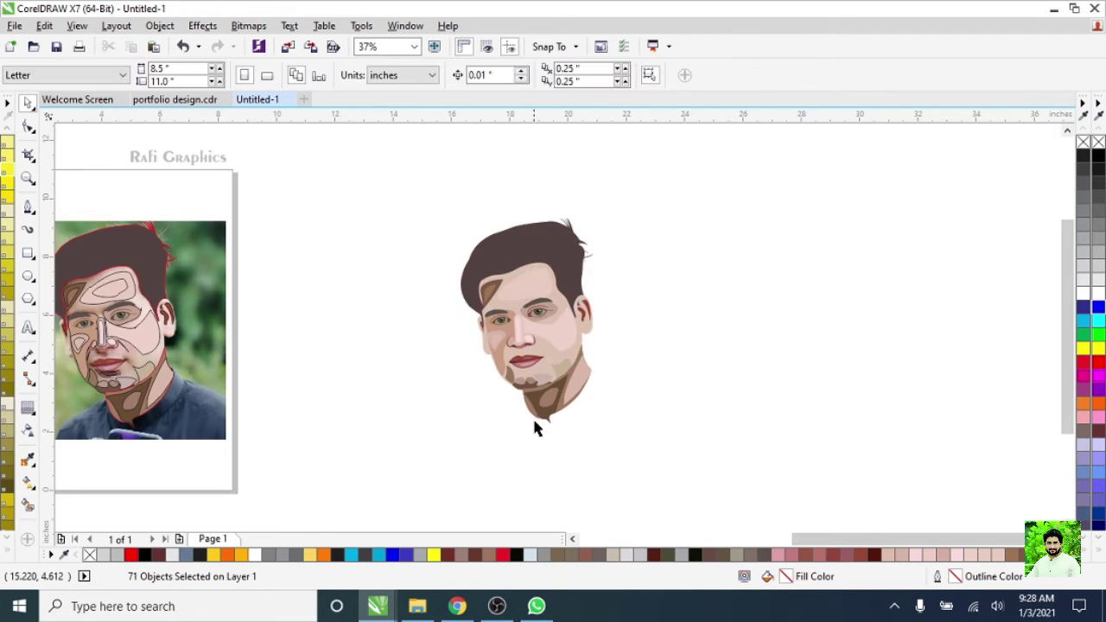
{"action": "scroll", "coordinate": [494, 398], "scroll_direction": "up", "scroll_amount": 3}
{"action": "left_click", "coordinate": [494, 391]}
{"action": "scroll", "coordinate": [494, 391], "scroll_direction": "down", "scroll_amount": 1}
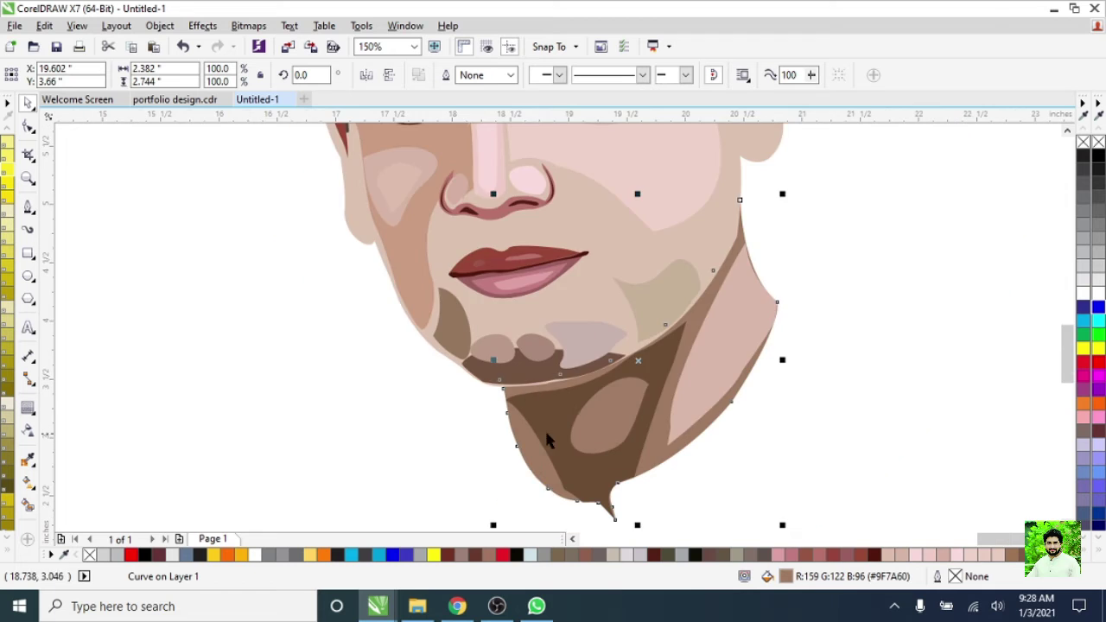
{"action": "scroll", "coordinate": [544, 428], "scroll_direction": "down", "scroll_amount": 1}
{"action": "scroll", "coordinate": [519, 388], "scroll_direction": "down", "scroll_amount": 1}
{"action": "key", "text": "Escape"}
{"action": "scroll", "coordinate": [678, 390], "scroll_direction": "up", "scroll_amount": 1}
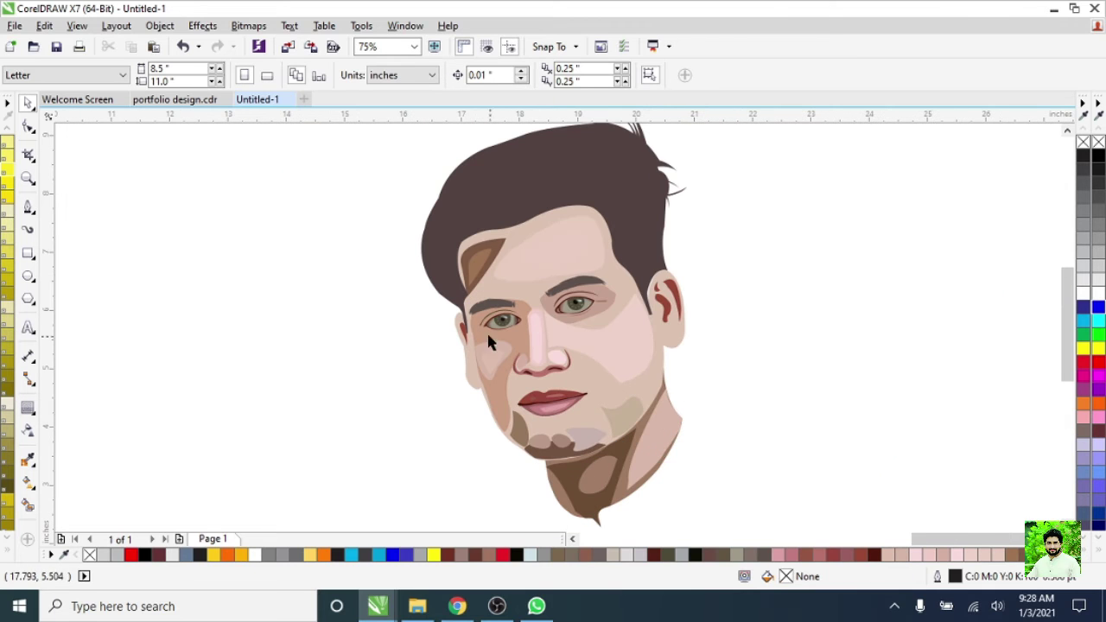
- Select the eye and cheek shading shapes, undoing the lens accidentally applied to the cheek
{"action": "left_click", "coordinate": [28, 429]}
{"action": "scroll", "coordinate": [544, 298], "scroll_direction": "up", "scroll_amount": 1}
{"action": "scroll", "coordinate": [547, 302], "scroll_direction": "up", "scroll_amount": 1}
{"action": "left_click", "coordinate": [686, 336]}
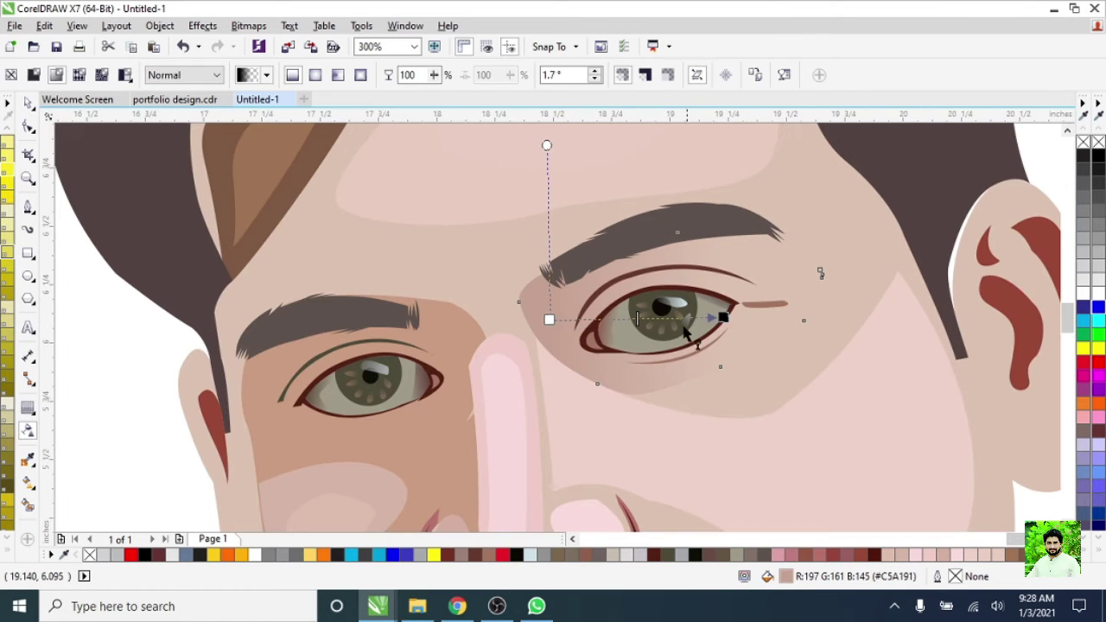
{"action": "left_click", "coordinate": [401, 404]}
{"action": "scroll", "coordinate": [535, 311], "scroll_direction": "down", "scroll_amount": 1}
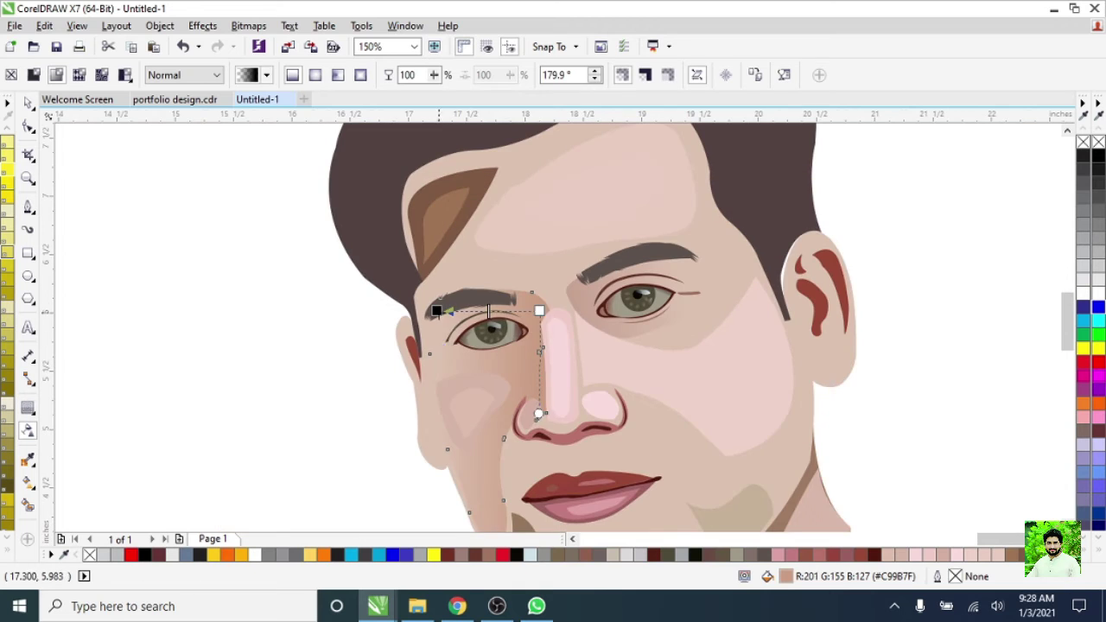
{"action": "scroll", "coordinate": [628, 259], "scroll_direction": "down", "scroll_amount": 2}
{"action": "scroll", "coordinate": [629, 259], "scroll_direction": "up", "scroll_amount": 3}
{"action": "left_click", "coordinate": [464, 457]}
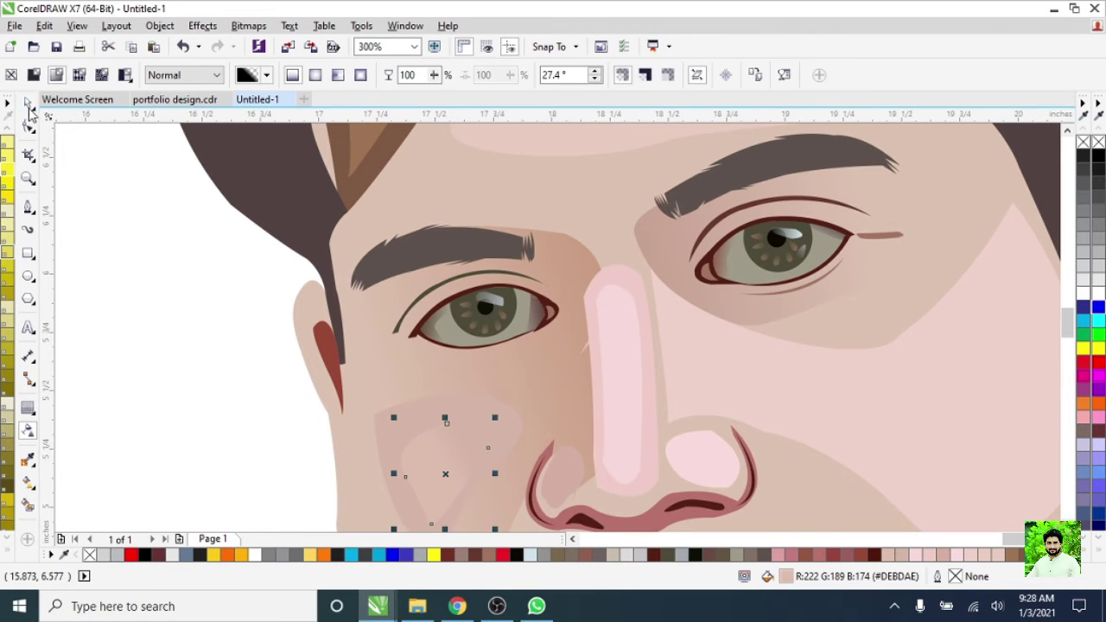
{"action": "scroll", "coordinate": [452, 395], "scroll_direction": "down", "scroll_amount": 1}
{"action": "key", "text": "ctrl+z"}
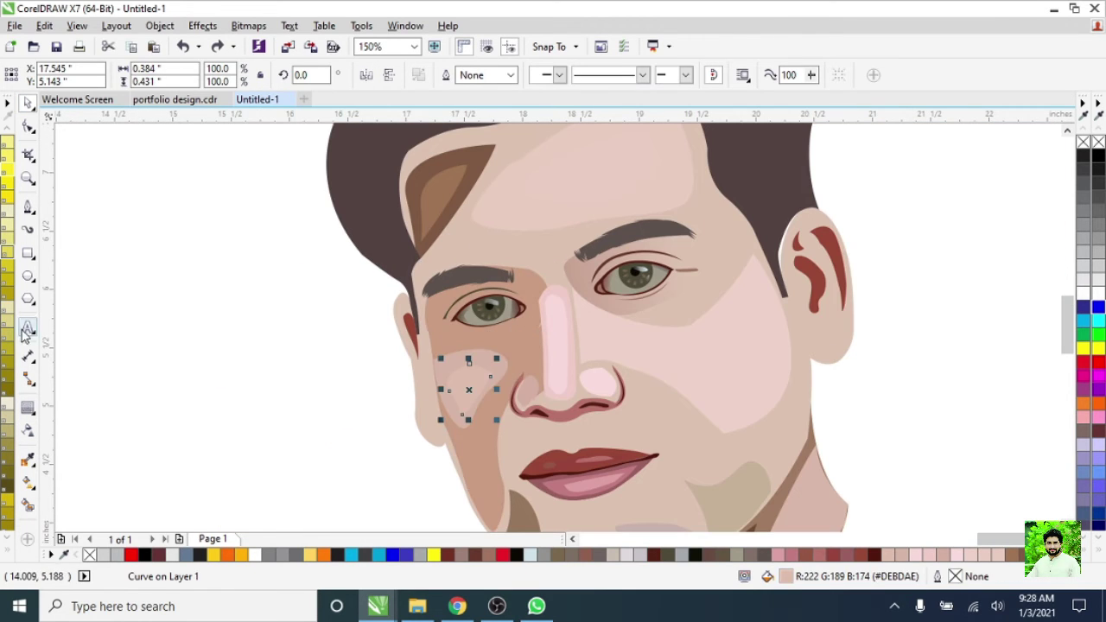
- Apply a linear transparency to the cheek shape, fading it toward the nose
{"action": "left_click", "coordinate": [25, 335]}
{"action": "scroll", "coordinate": [487, 371], "scroll_direction": "up", "scroll_amount": 1}
{"action": "left_click_drag", "start_coordinate": [407, 377], "coordinate": [518, 346]}
{"action": "mouse_move", "coordinate": [568, 282]}
{"action": "left_mouse_down"}
{"action": "mouse_move", "coordinate": [623, 265]}
{"action": "mouse_move", "coordinate": [587, 391]}
{"action": "mouse_move", "coordinate": [578, 216]}
{"action": "left_mouse_up"}
{"action": "scroll", "coordinate": [472, 323], "scroll_direction": "down", "scroll_amount": 1}
{"action": "scroll", "coordinate": [592, 284], "scroll_direction": "up", "scroll_amount": 2}
- Add linear transparency fades to the nose highlight, both nostril highlights and nostril outline
{"action": "left_click", "coordinate": [629, 383]}
{"action": "scroll", "coordinate": [629, 383], "scroll_direction": "down", "scroll_amount": 1}
{"action": "left_click_drag", "start_coordinate": [587, 391], "coordinate": [594, 449]}
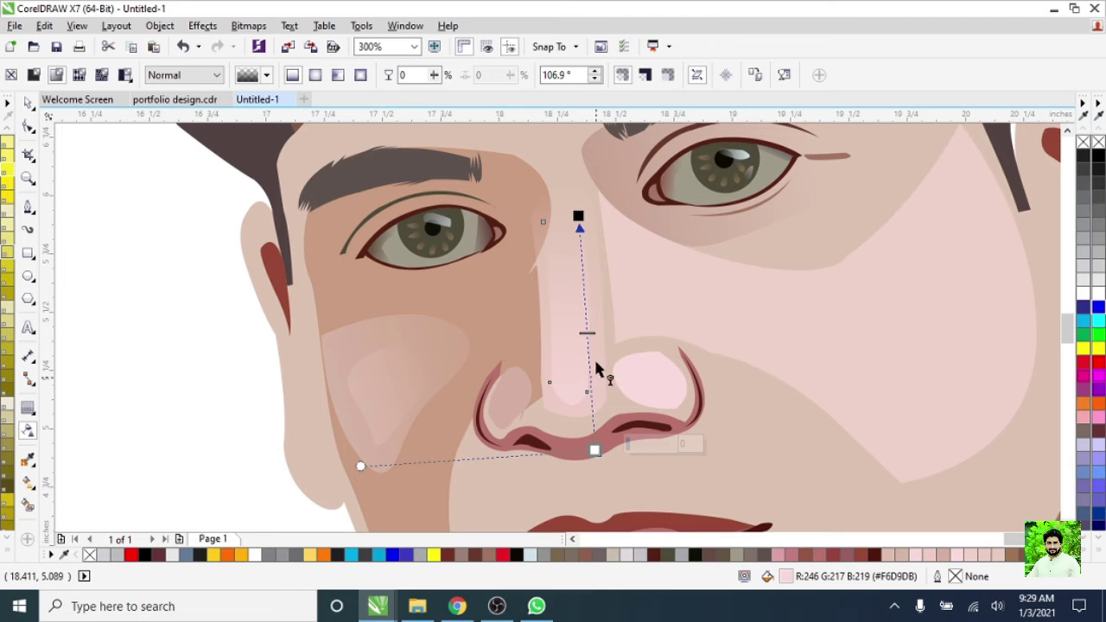
{"action": "left_click", "coordinate": [657, 393]}
{"action": "left_click_drag", "start_coordinate": [596, 347], "coordinate": [674, 407]}
{"action": "left_click", "coordinate": [510, 393]}
{"action": "left_click_drag", "start_coordinate": [557, 343], "coordinate": [474, 435]}
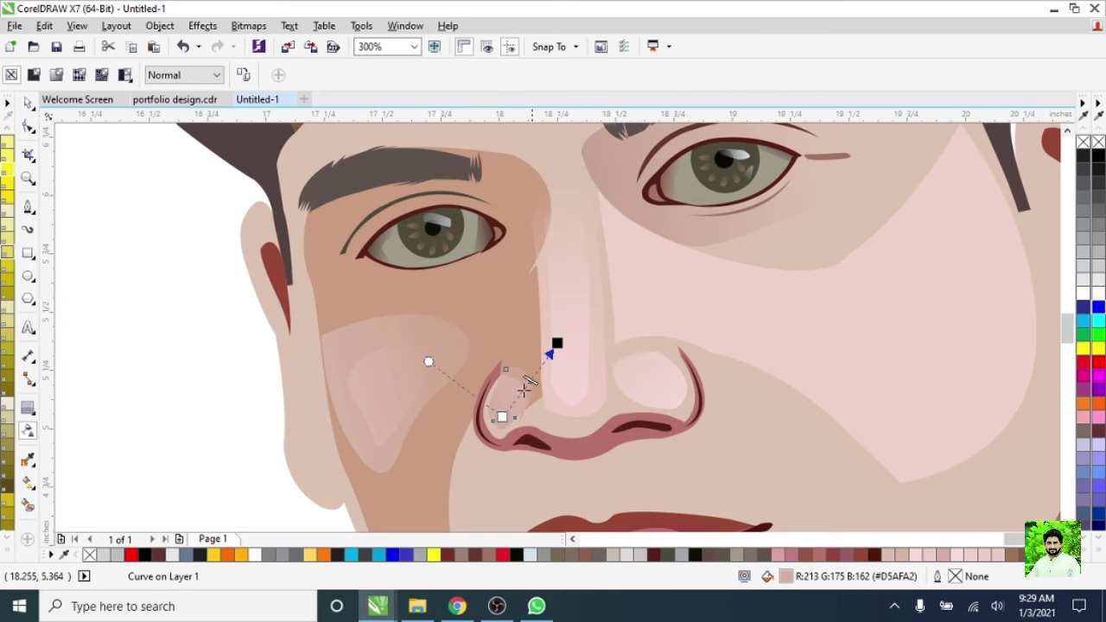
{"action": "left_click", "coordinate": [501, 372]}
{"action": "left_click_drag", "start_coordinate": [587, 317], "coordinate": [596, 517]}
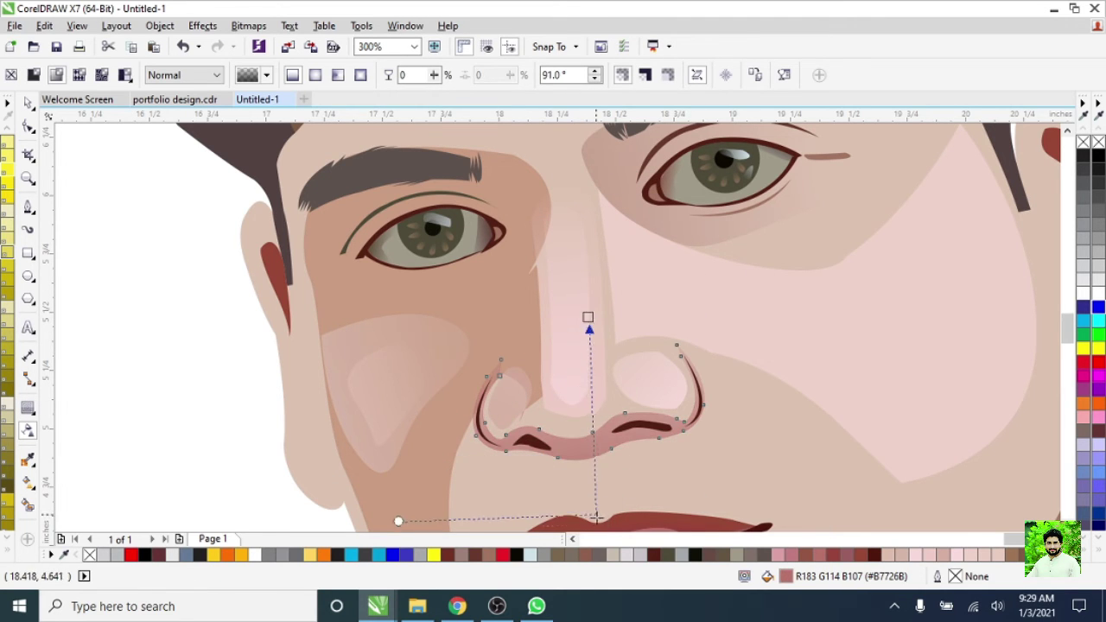
- Fade the forehead shading shape with a diagonal linear transparency
{"action": "scroll", "coordinate": [612, 346], "scroll_direction": "down", "scroll_amount": 3}
{"action": "left_click", "coordinate": [741, 345]}
{"action": "scroll", "coordinate": [740, 345], "scroll_direction": "up", "scroll_amount": 1}
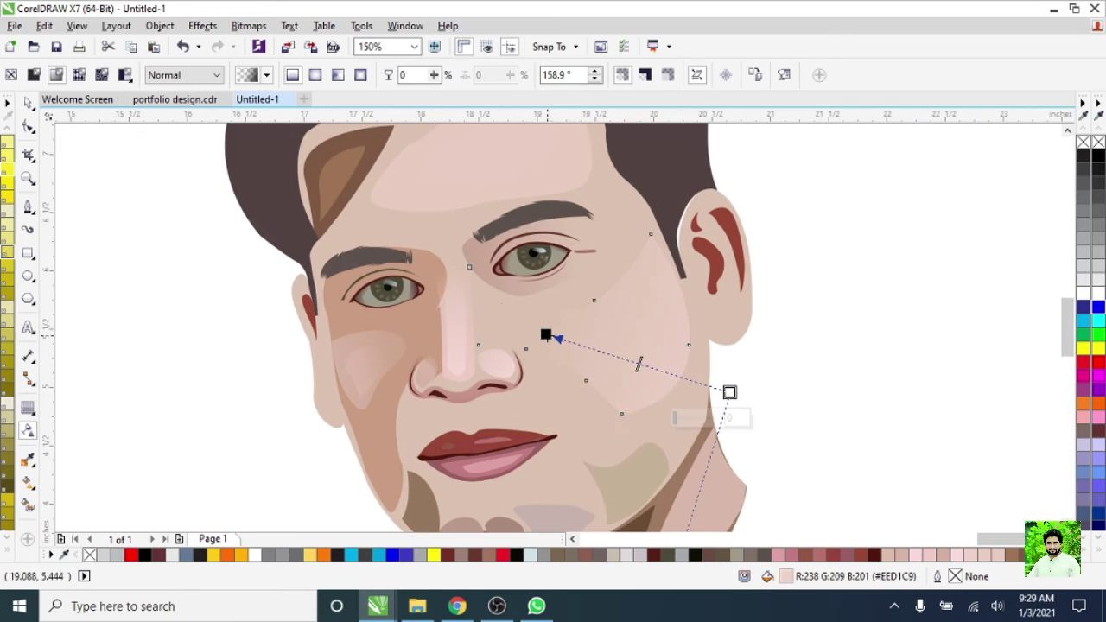
{"action": "left_click", "coordinate": [804, 384]}
{"action": "scroll", "coordinate": [564, 245], "scroll_direction": "down", "scroll_amount": 2}
{"action": "scroll", "coordinate": [605, 225], "scroll_direction": "up", "scroll_amount": 4}
{"action": "left_click", "coordinate": [604, 225]}
{"action": "left_click_drag", "start_coordinate": [607, 230], "coordinate": [504, 309]}
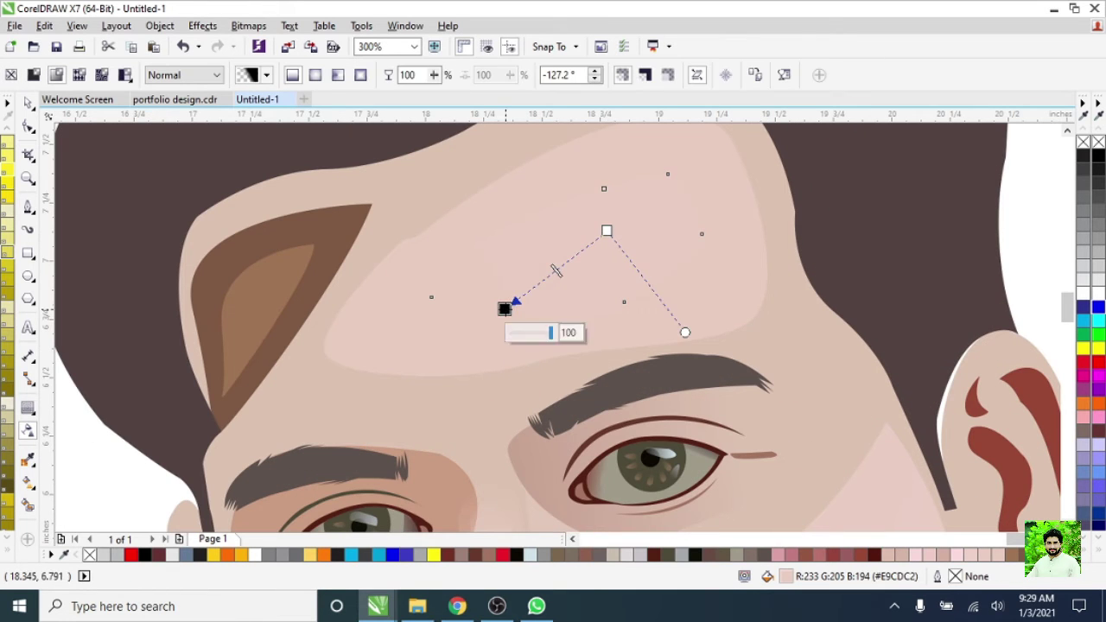
{"action": "key", "text": "space"}
- Give the forehead shape a linear transparency fade
{"action": "double_click", "coordinate": [785, 576]}
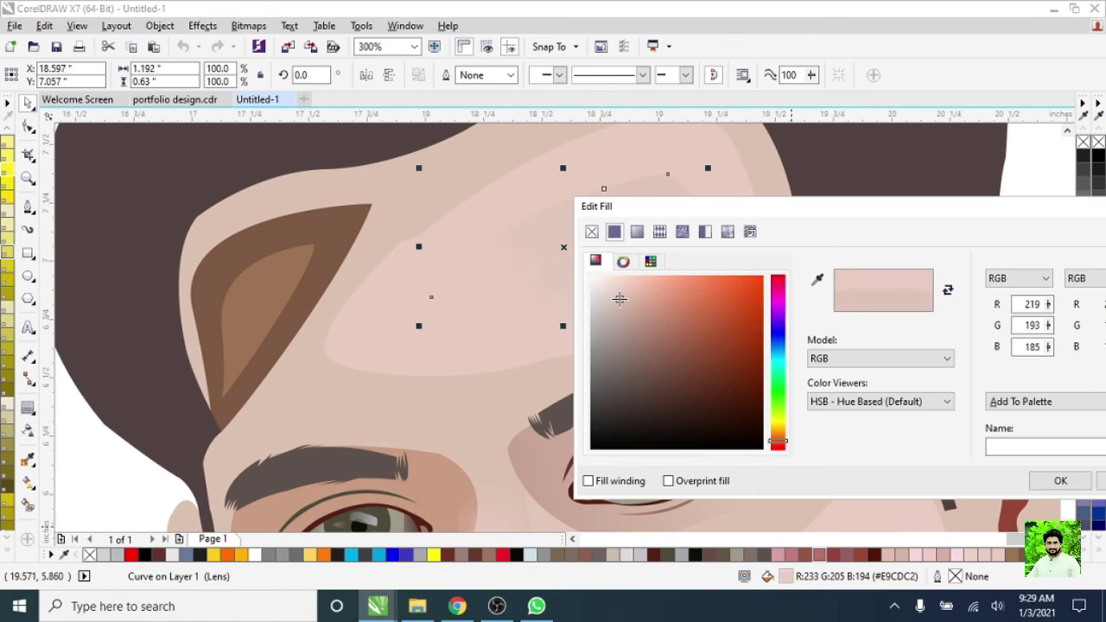
{"action": "left_click", "coordinate": [1060, 481]}
{"action": "scroll", "coordinate": [666, 383], "scroll_direction": "down", "scroll_amount": 2}
{"action": "scroll", "coordinate": [656, 328], "scroll_direction": "up", "scroll_amount": 1}
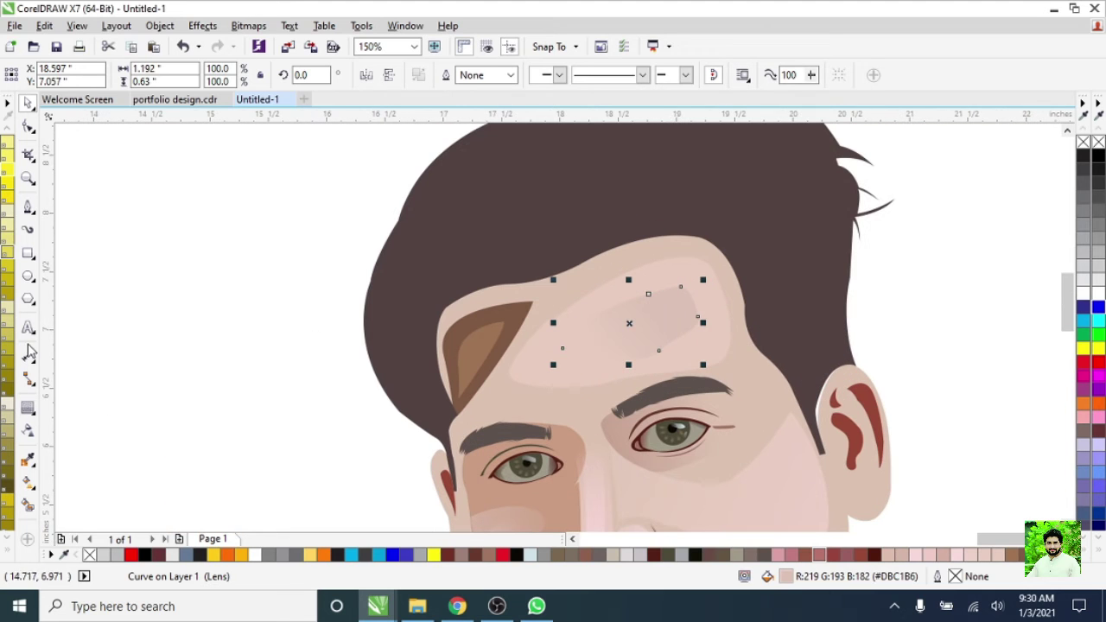
{"action": "left_click", "coordinate": [27, 430]}
{"action": "left_click_drag", "start_coordinate": [526, 373], "coordinate": [765, 279]}
- Fade the brown temple patch toward the eyebrow with a linear transparency
{"action": "left_click", "coordinate": [464, 354]}
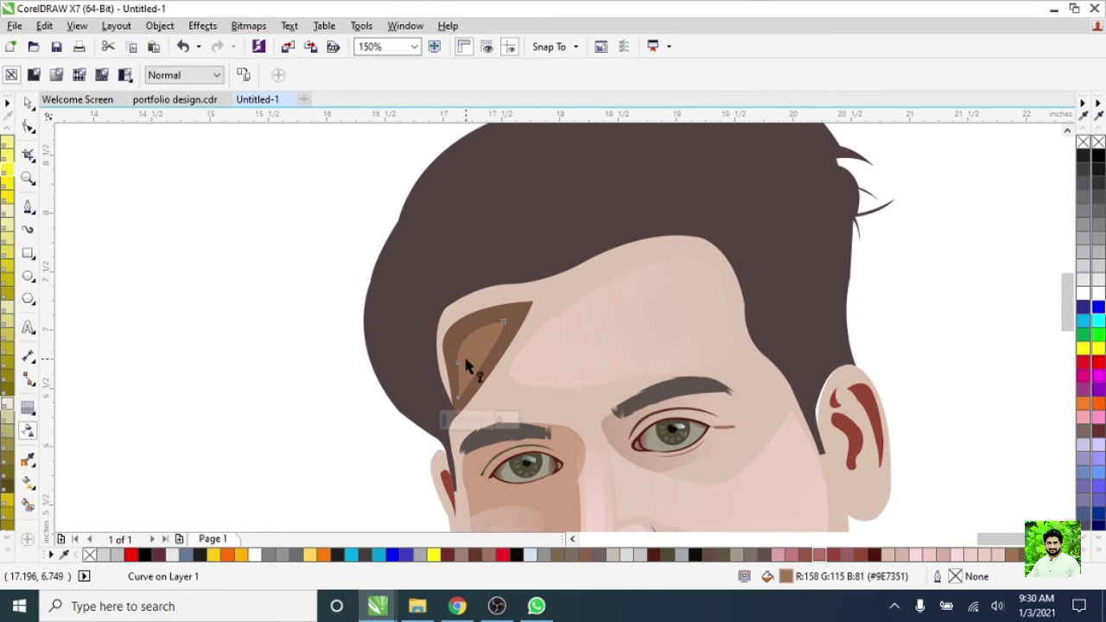
{"action": "mouse_move", "coordinate": [518, 328]}
{"action": "left_mouse_down"}
{"action": "mouse_move", "coordinate": [609, 406]}
{"action": "mouse_move", "coordinate": [503, 375]}
{"action": "left_mouse_up"}
{"action": "scroll", "coordinate": [504, 375], "scroll_direction": "down", "scroll_amount": 2}
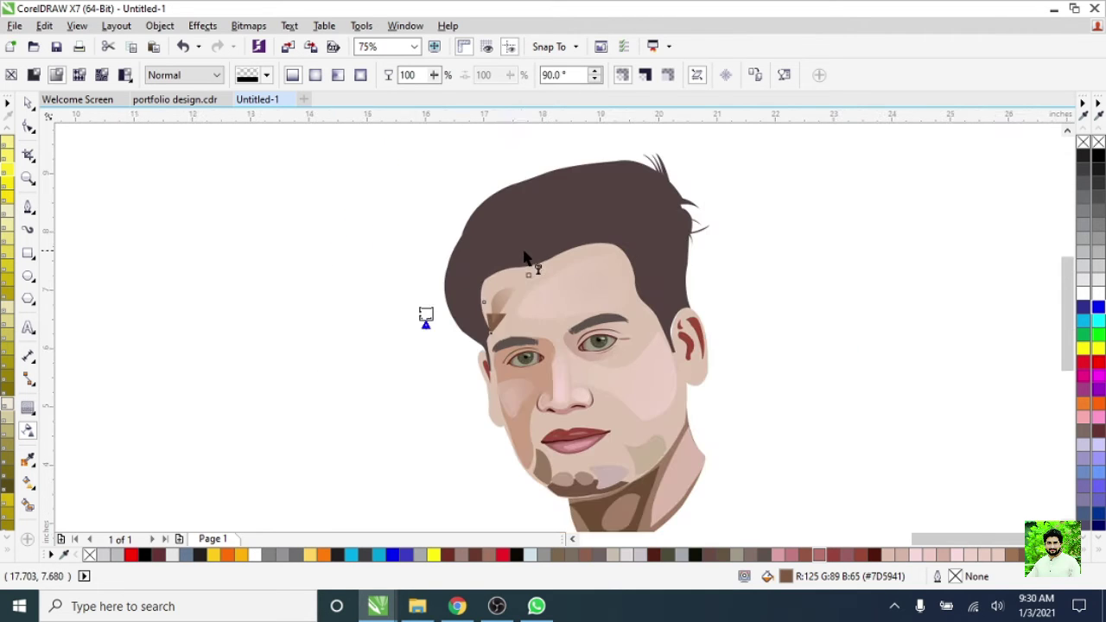
{"action": "scroll", "coordinate": [484, 408], "scroll_direction": "up", "scroll_amount": 4}
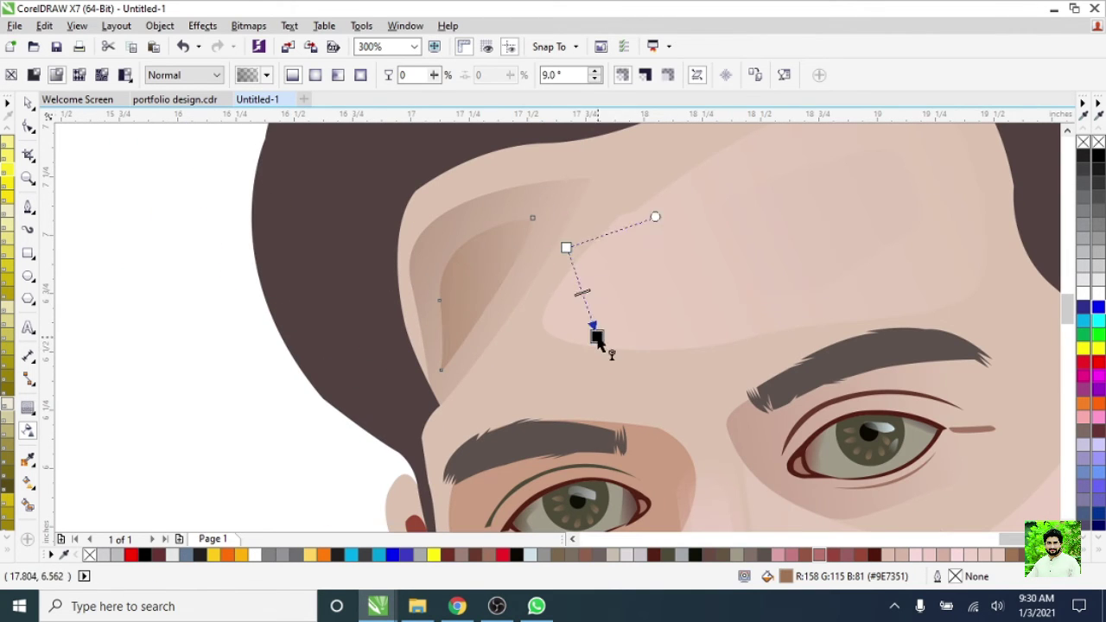
{"action": "mouse_move", "coordinate": [593, 320]}
{"action": "left_mouse_down"}
{"action": "mouse_move", "coordinate": [182, 332]}
{"action": "mouse_move", "coordinate": [604, 337]}
{"action": "mouse_move", "coordinate": [506, 328]}
{"action": "left_mouse_up"}
{"action": "scroll", "coordinate": [477, 394], "scroll_direction": "down", "scroll_amount": 4}
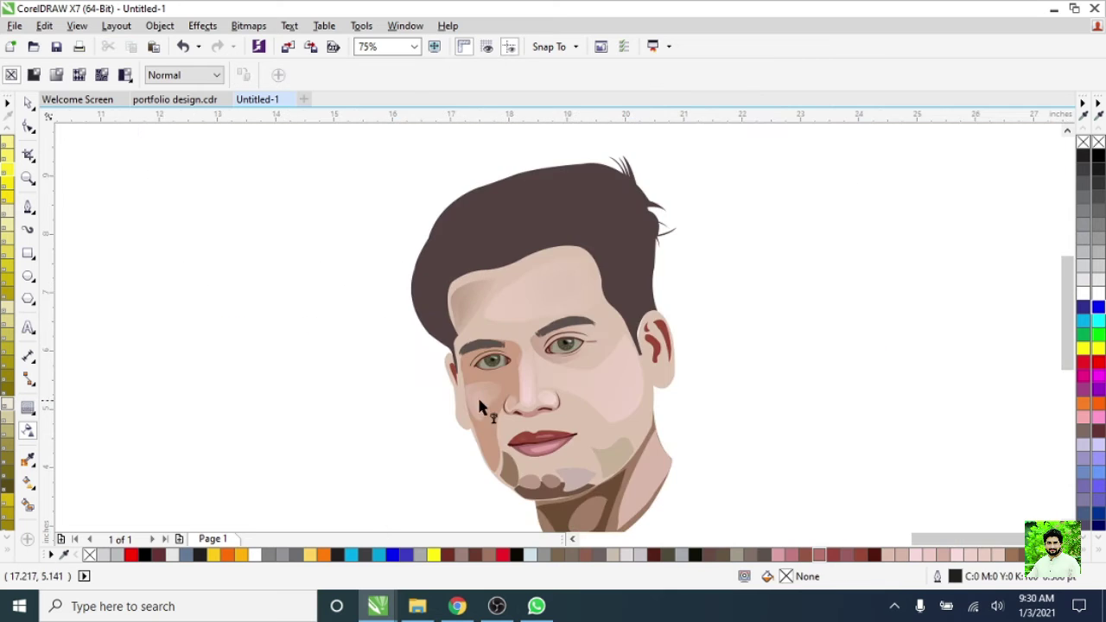
{"action": "scroll", "coordinate": [695, 462], "scroll_direction": "up", "scroll_amount": 2}
{"action": "scroll", "coordinate": [695, 462], "scroll_direction": "up", "scroll_amount": 1}
- Add linear transparency fades to the cheek shape and diagonally across the chin shadow
{"action": "left_click_drag", "start_coordinate": [643, 350], "coordinate": [846, 469]}
{"action": "scroll", "coordinate": [699, 328], "scroll_direction": "down", "scroll_amount": 1}
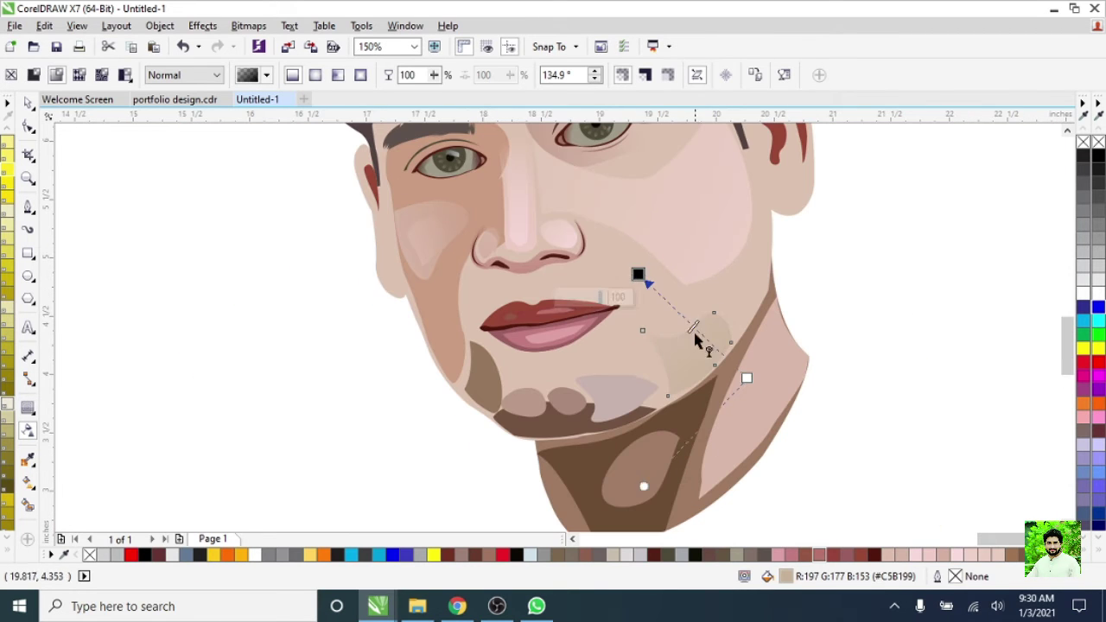
{"action": "left_click", "coordinate": [618, 374]}
{"action": "left_click_drag", "start_coordinate": [636, 377], "coordinate": [512, 514]}
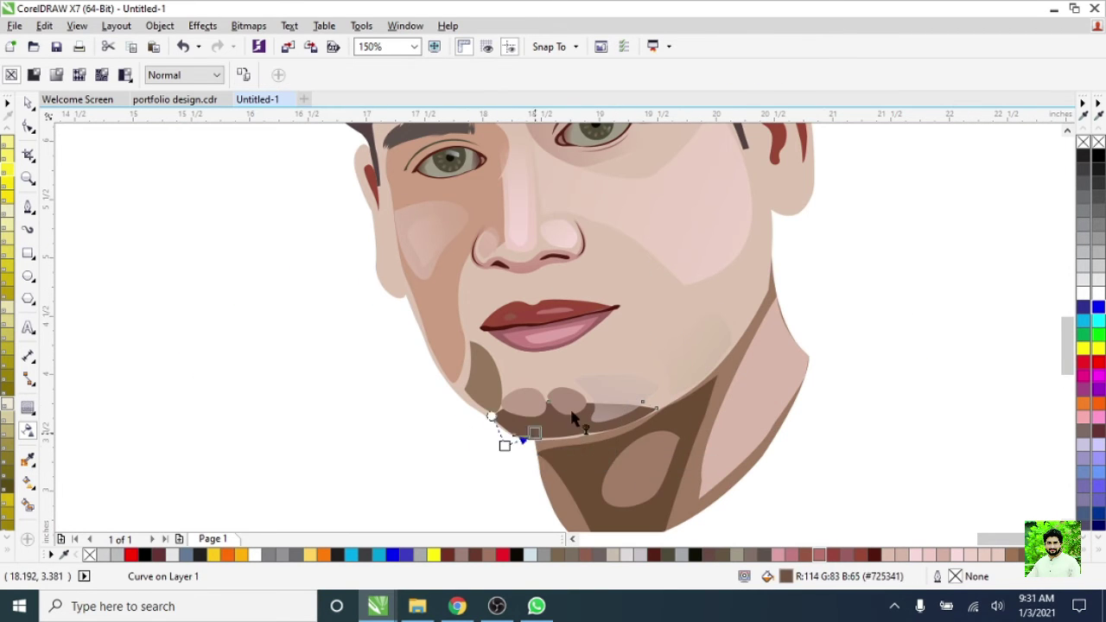
{"action": "left_click_drag", "start_coordinate": [559, 353], "coordinate": [566, 402]}
{"action": "scroll", "coordinate": [566, 402], "scroll_direction": "up", "scroll_amount": 1}
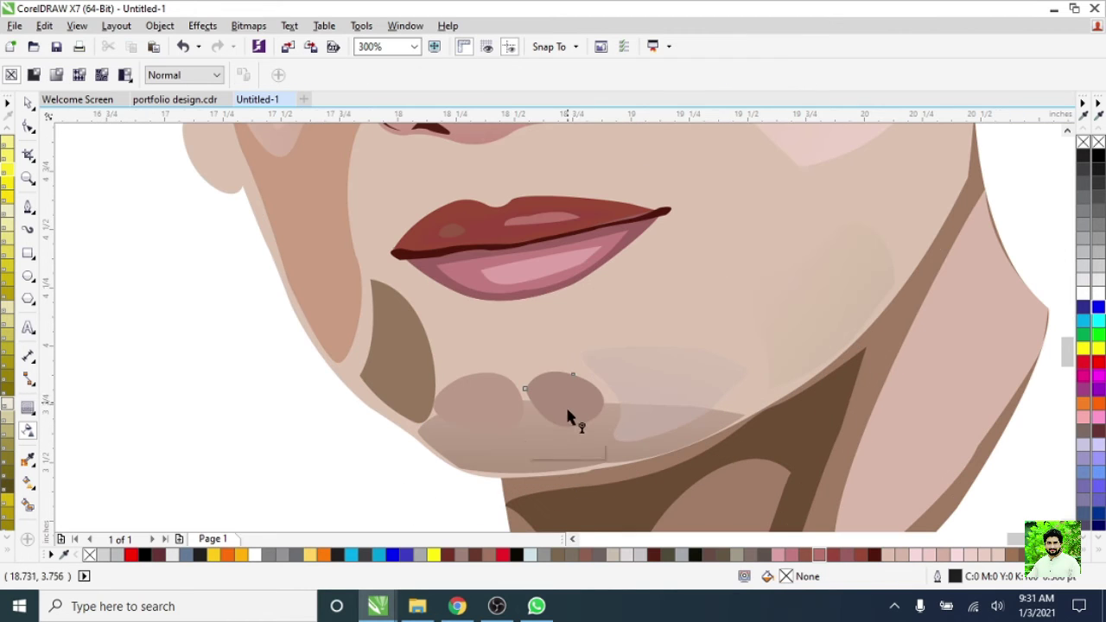
- Fade the chin shape and brown lower-cheek shape from top to bottom
{"action": "left_click", "coordinate": [531, 382]}
{"action": "left_click_drag", "start_coordinate": [496, 344], "coordinate": [467, 490]}
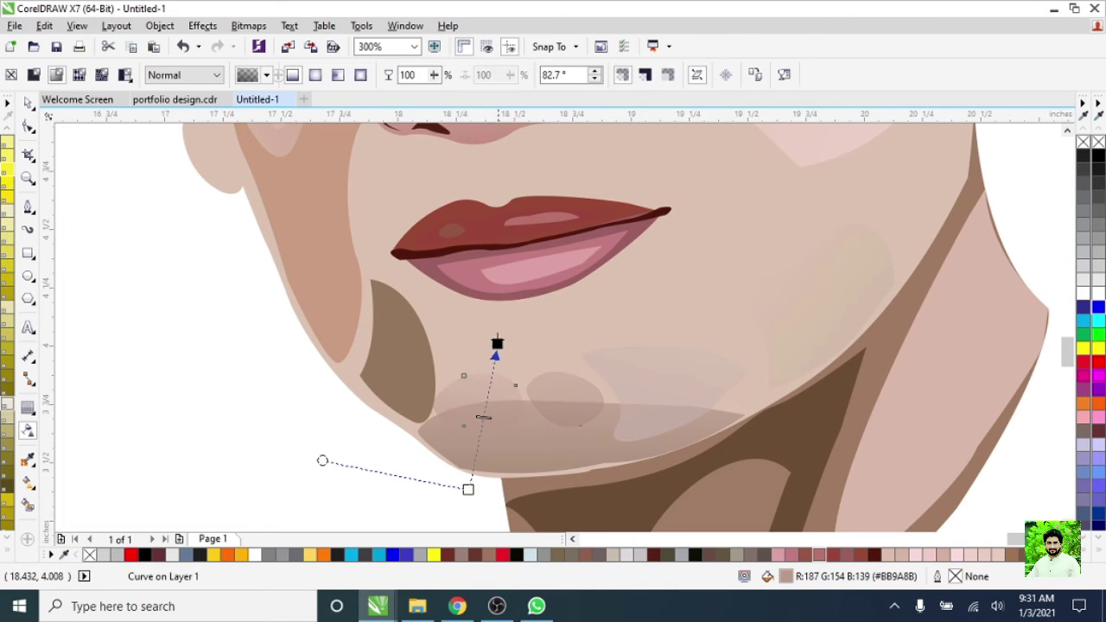
{"action": "left_click", "coordinate": [432, 415]}
{"action": "left_click_drag", "start_coordinate": [399, 282], "coordinate": [368, 475]}
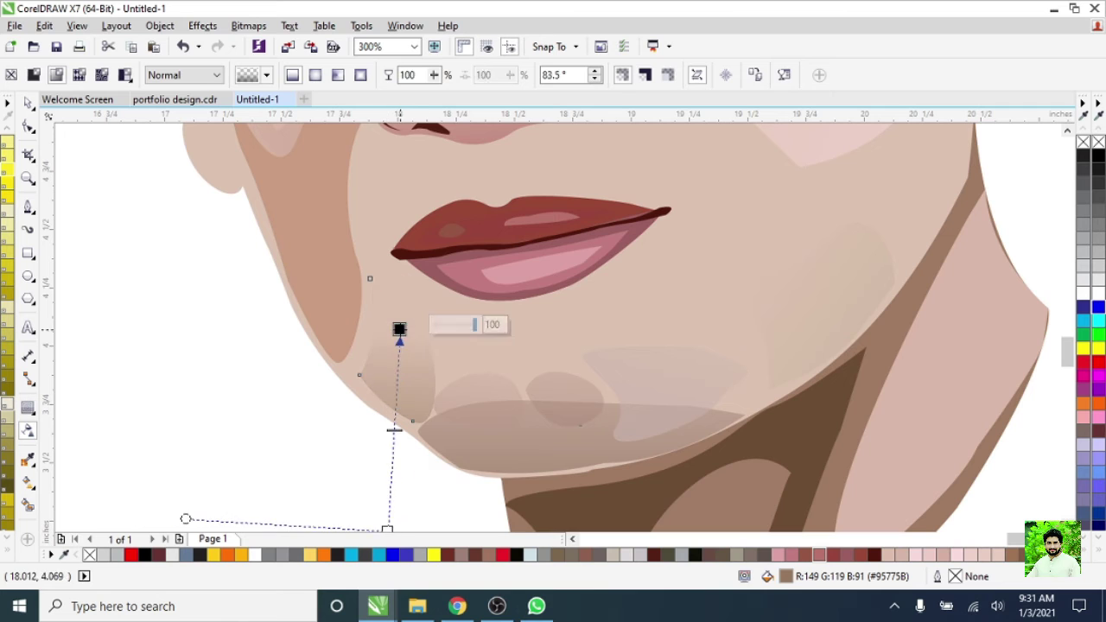
{"action": "scroll", "coordinate": [518, 394], "scroll_direction": "down", "scroll_amount": 1}
{"action": "scroll", "coordinate": [518, 395], "scroll_direction": "down", "scroll_amount": 1}
{"action": "scroll", "coordinate": [540, 386], "scroll_direction": "up", "scroll_amount": 2}
- Reshape the lower curve of the chin shape with the Shape tool
{"action": "double_click", "coordinate": [540, 386]}
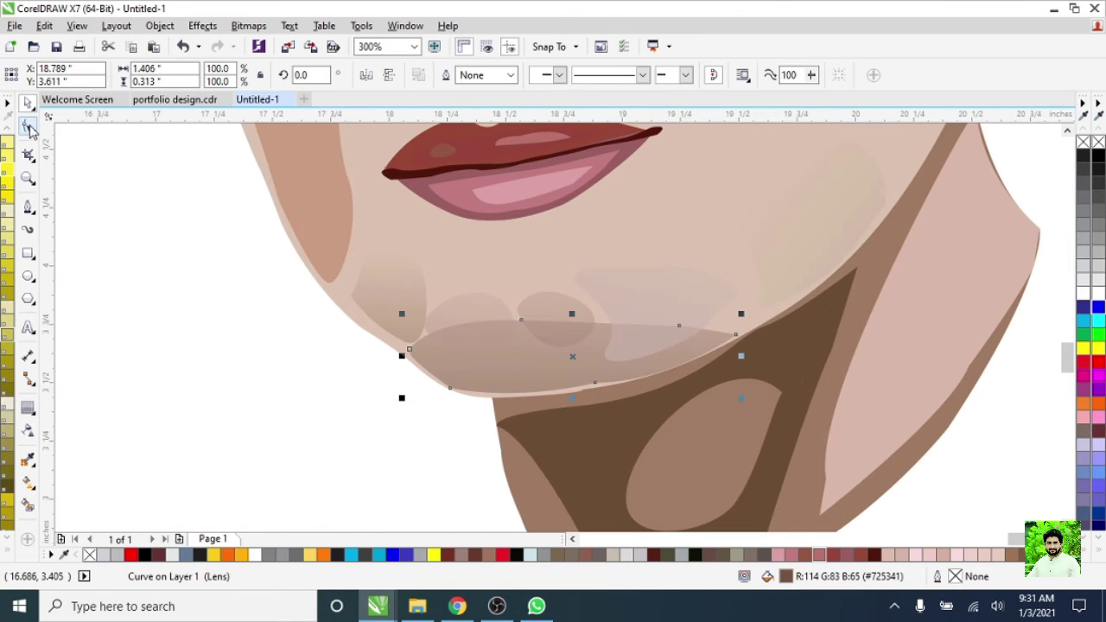
{"action": "scroll", "coordinate": [574, 381], "scroll_direction": "up", "scroll_amount": 1}
{"action": "left_click_drag", "start_coordinate": [735, 404], "coordinate": [615, 402]}
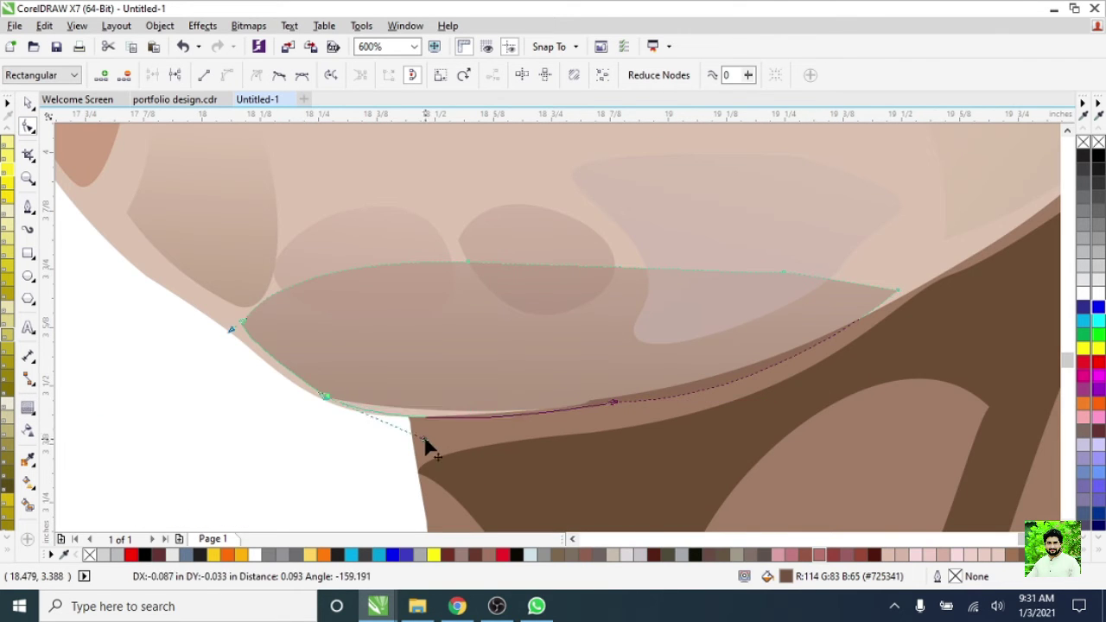
{"action": "scroll", "coordinate": [284, 402], "scroll_direction": "down", "scroll_amount": 1}
{"action": "scroll", "coordinate": [182, 292], "scroll_direction": "down", "scroll_amount": 2}
{"action": "key", "text": "space"}
{"action": "left_click", "coordinate": [170, 338]}
{"action": "scroll", "coordinate": [481, 393], "scroll_direction": "up", "scroll_amount": 2}
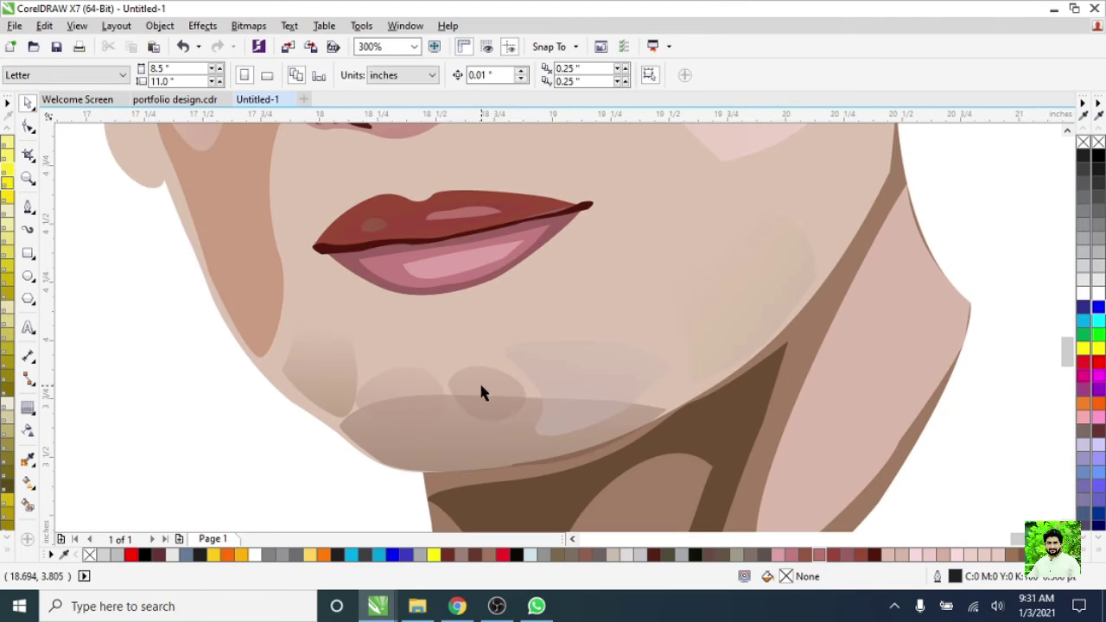
{"action": "left_click", "coordinate": [481, 393]}
{"action": "scroll", "coordinate": [437, 442], "scroll_direction": "down", "scroll_amount": 1}
{"action": "scroll", "coordinate": [416, 405], "scroll_direction": "down", "scroll_amount": 1}
- Fill the shape below the lower lip pink and give it a linear transparency fade
{"action": "scroll", "coordinate": [439, 412], "scroll_direction": "up", "scroll_amount": 1}
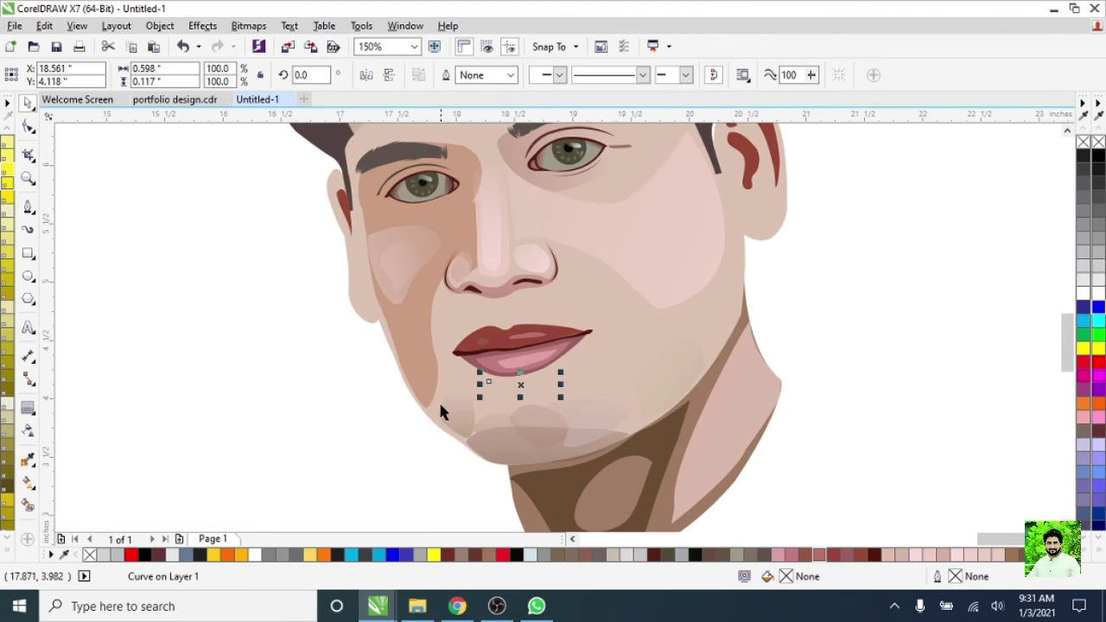
{"action": "scroll", "coordinate": [439, 406], "scroll_direction": "up", "scroll_amount": 1}
{"action": "left_click", "coordinate": [803, 554]}
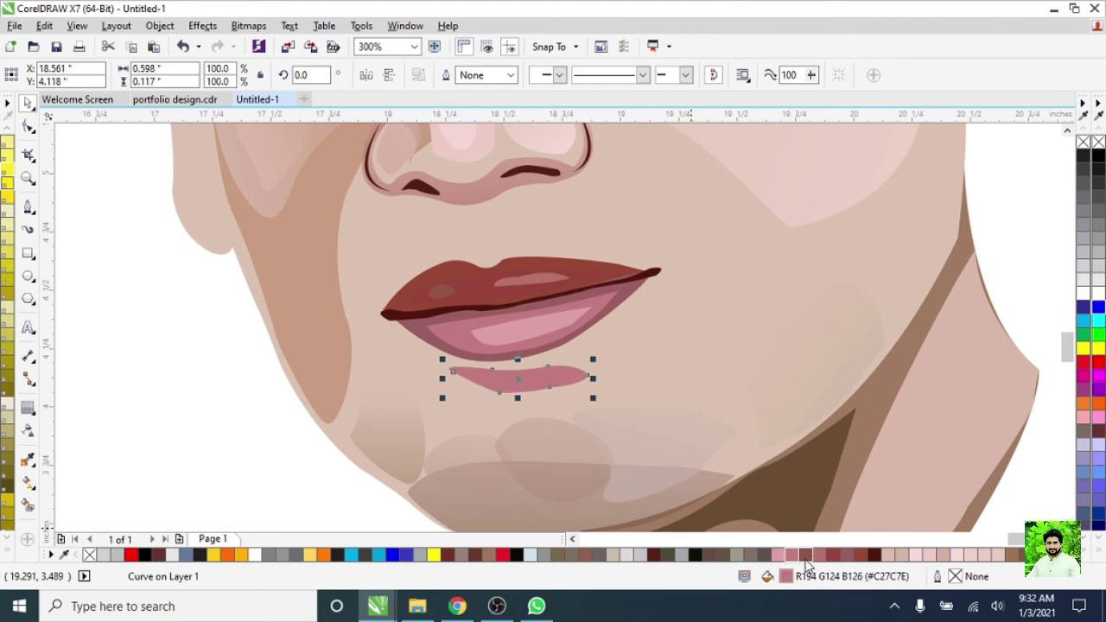
{"action": "left_click", "coordinate": [804, 554]}
{"action": "scroll", "coordinate": [432, 415], "scroll_direction": "down", "scroll_amount": 2}
{"action": "scroll", "coordinate": [415, 432], "scroll_direction": "up", "scroll_amount": 2}
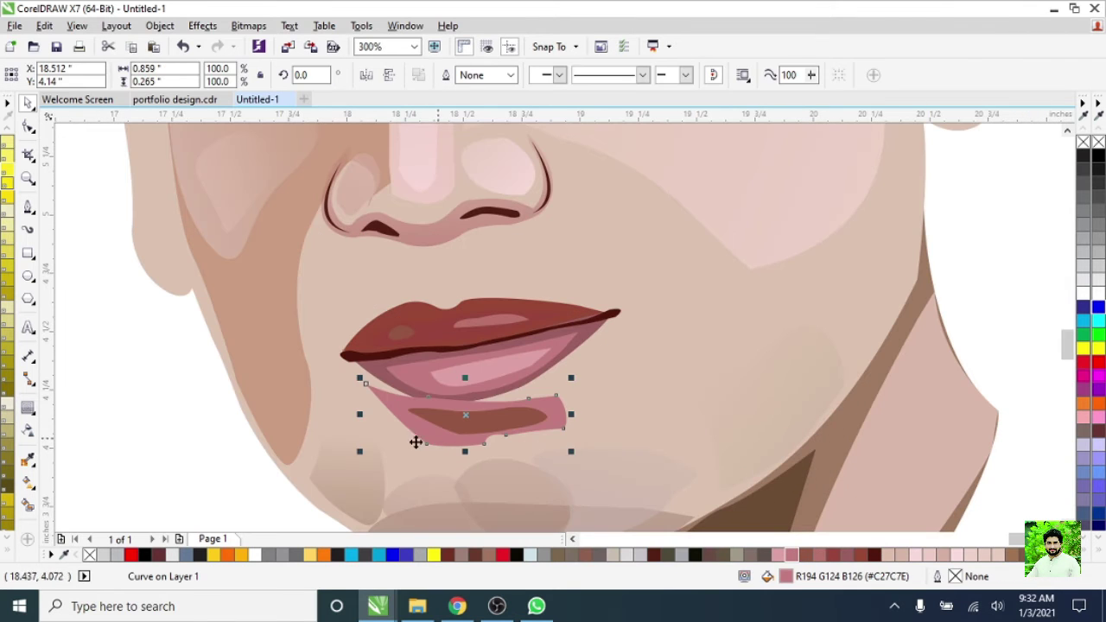
{"action": "left_click", "coordinate": [28, 429]}
{"action": "left_click_drag", "start_coordinate": [430, 468], "coordinate": [448, 469]}
{"action": "left_click_drag", "start_coordinate": [472, 432], "coordinate": [472, 393]}
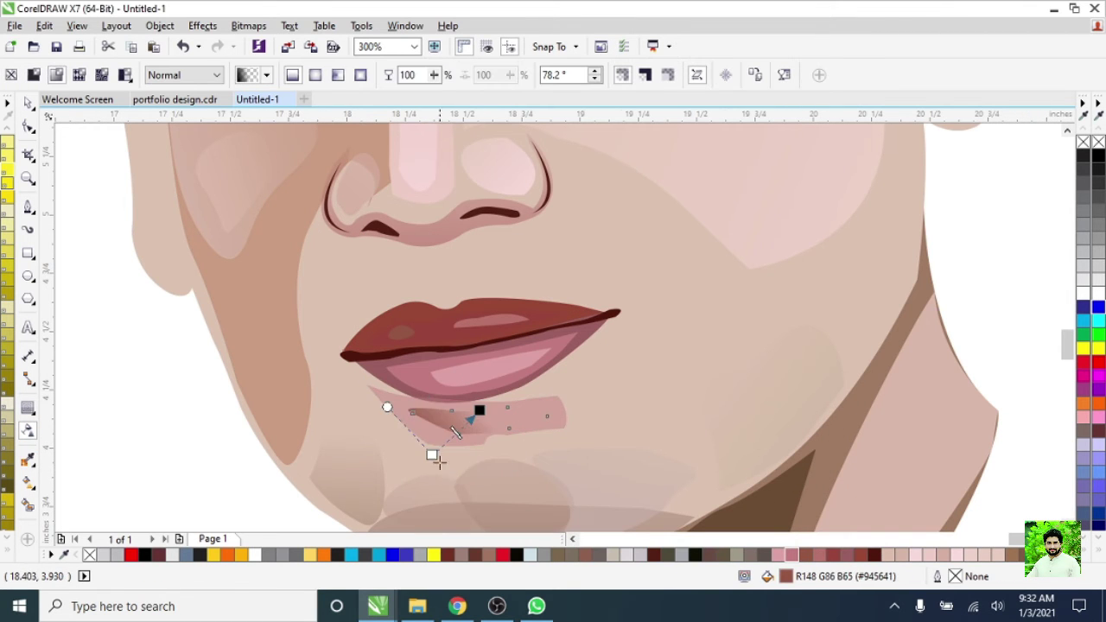
{"action": "key", "text": "Escape"}
- Add a diagonal linear transparency fade across the face shading
{"action": "scroll", "coordinate": [506, 439], "scroll_direction": "down", "scroll_amount": 2}
{"action": "scroll", "coordinate": [595, 397], "scroll_direction": "up", "scroll_amount": 1}
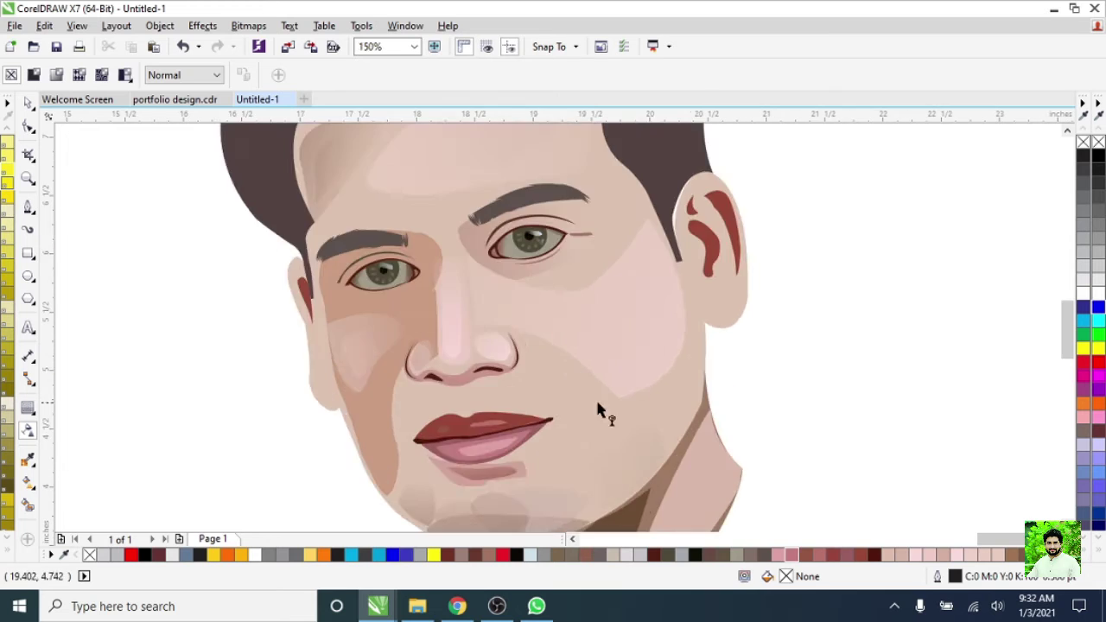
{"action": "scroll", "coordinate": [577, 309], "scroll_direction": "down", "scroll_amount": 1}
{"action": "scroll", "coordinate": [615, 372], "scroll_direction": "up", "scroll_amount": 1}
{"action": "scroll", "coordinate": [563, 417], "scroll_direction": "up", "scroll_amount": 1}
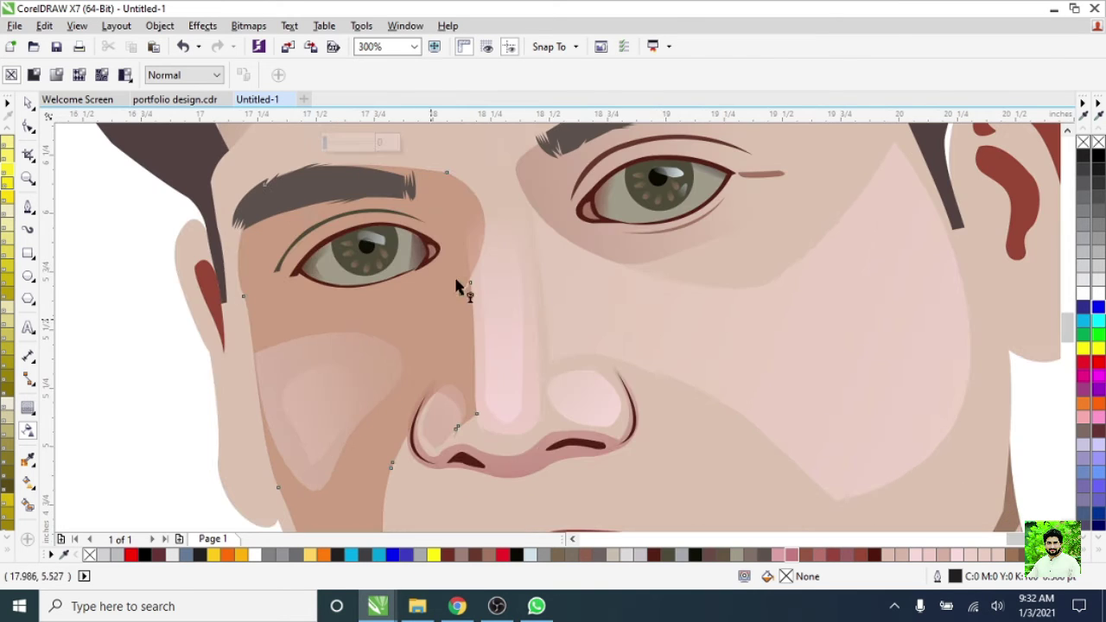
{"action": "left_click_drag", "start_coordinate": [458, 202], "coordinate": [619, 366]}
{"action": "scroll", "coordinate": [619, 365], "scroll_direction": "down", "scroll_amount": 1}
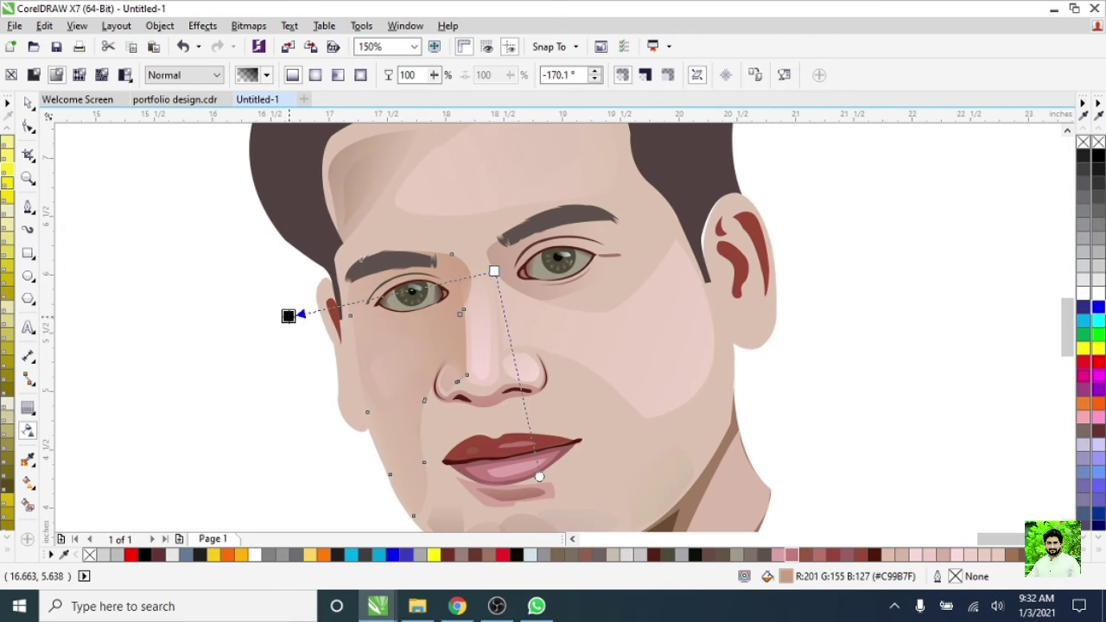
{"action": "key", "text": "Escape"}
{"action": "scroll", "coordinate": [502, 335], "scroll_direction": "down", "scroll_amount": 2}
{"action": "scroll", "coordinate": [503, 334], "scroll_direction": "up", "scroll_amount": 1}
{"action": "scroll", "coordinate": [385, 328], "scroll_direction": "up", "scroll_amount": 3}
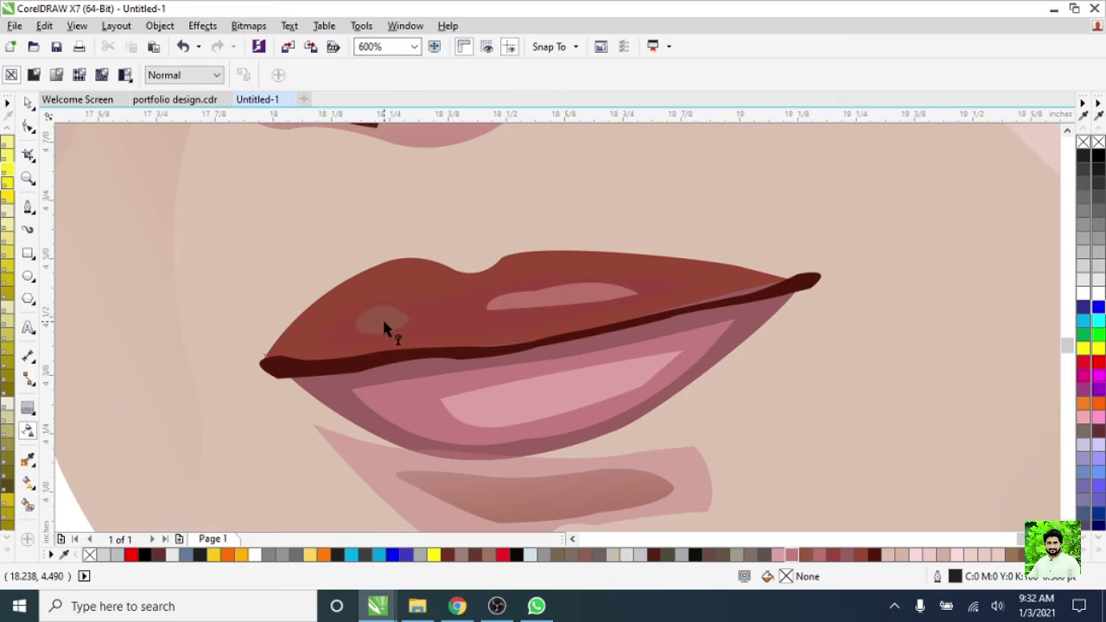
- Fade the lower lip vertically and make the upper lip partly transparent
{"action": "left_click", "coordinate": [557, 409]}
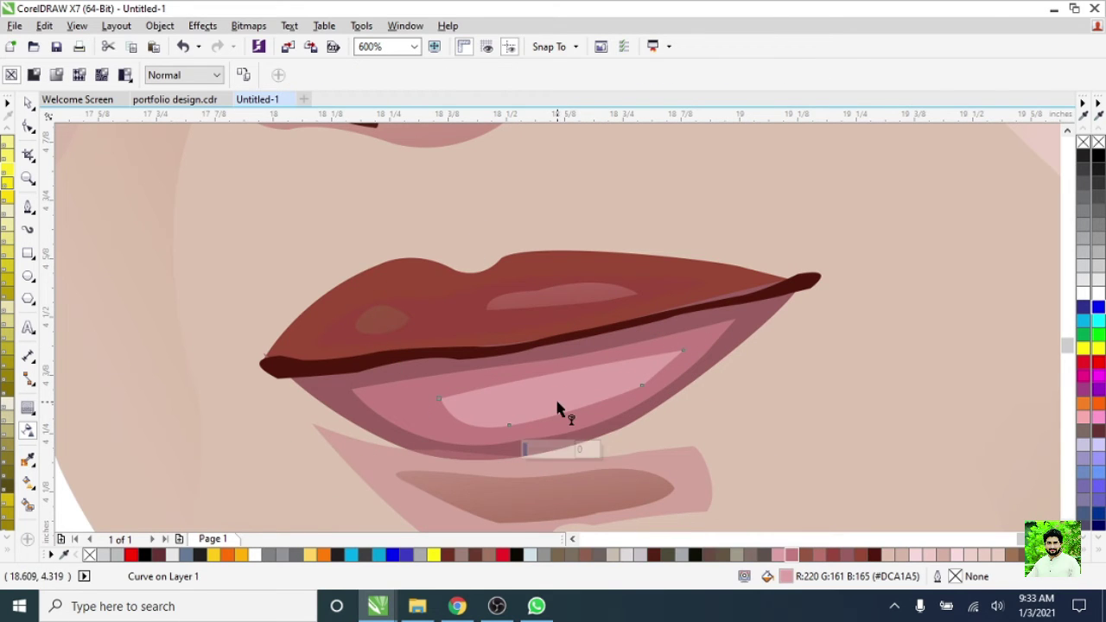
{"action": "left_click", "coordinate": [537, 345]}
{"action": "left_click_drag", "start_coordinate": [574, 444], "coordinate": [573, 471]}
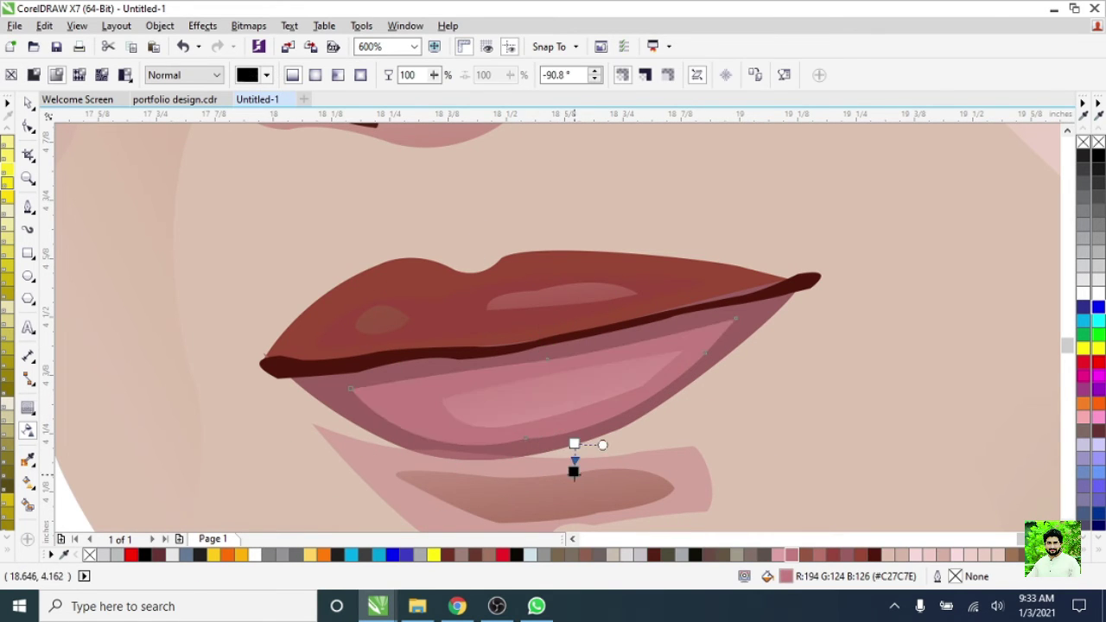
{"action": "left_click", "coordinate": [535, 342]}
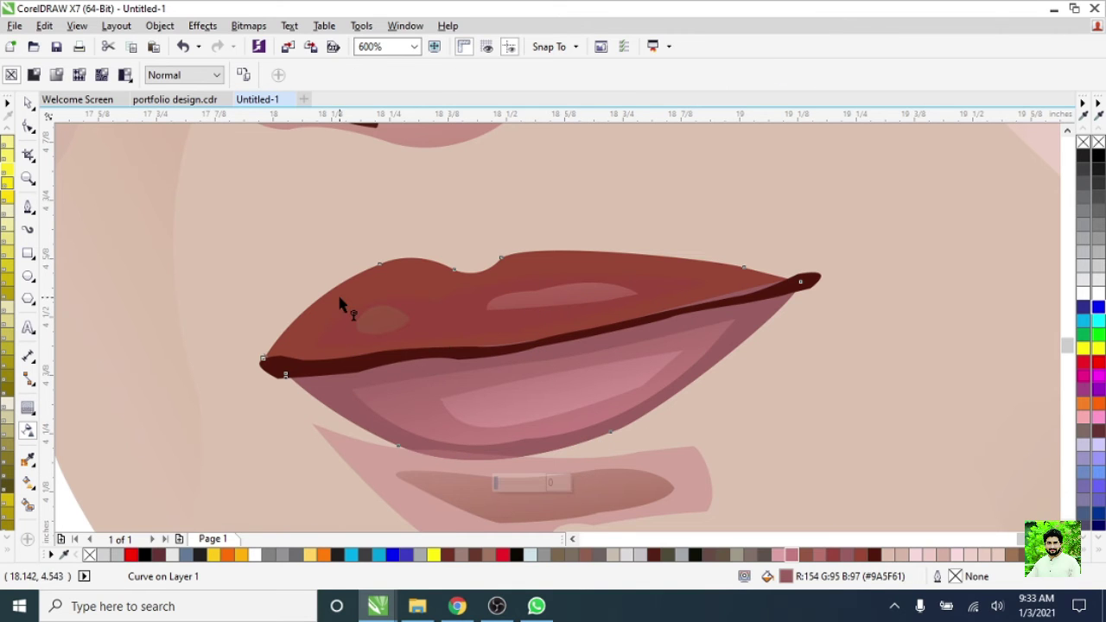
{"action": "left_click_drag", "start_coordinate": [516, 488], "coordinate": [508, 485]}
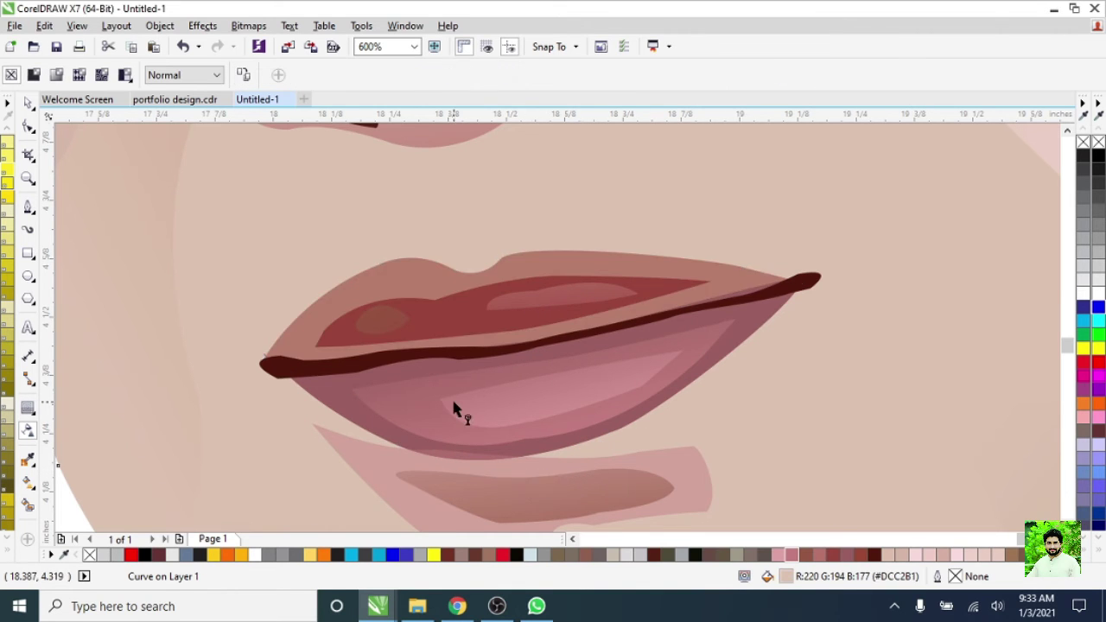
{"action": "key", "text": "ctrl+z"}
{"action": "scroll", "coordinate": [453, 399], "scroll_direction": "down", "scroll_amount": 3}
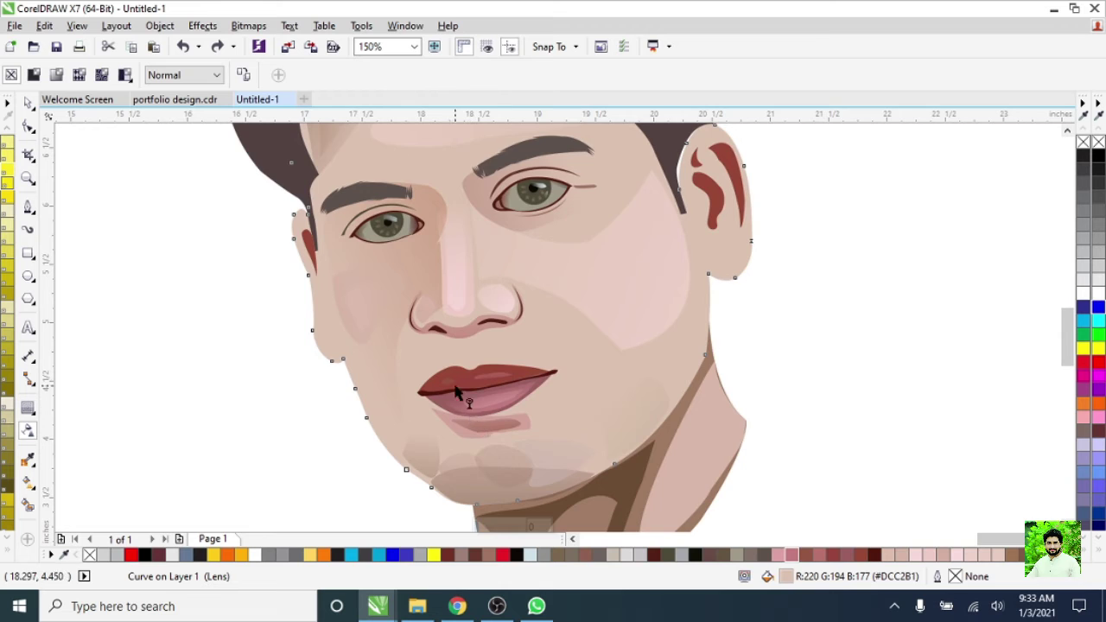
{"action": "scroll", "coordinate": [458, 393], "scroll_direction": "up", "scroll_amount": 3}
{"action": "left_click", "coordinate": [29, 460]}
{"action": "key", "text": "ctrl+shift+z"}
{"action": "scroll", "coordinate": [494, 382], "scroll_direction": "down", "scroll_amount": 3}
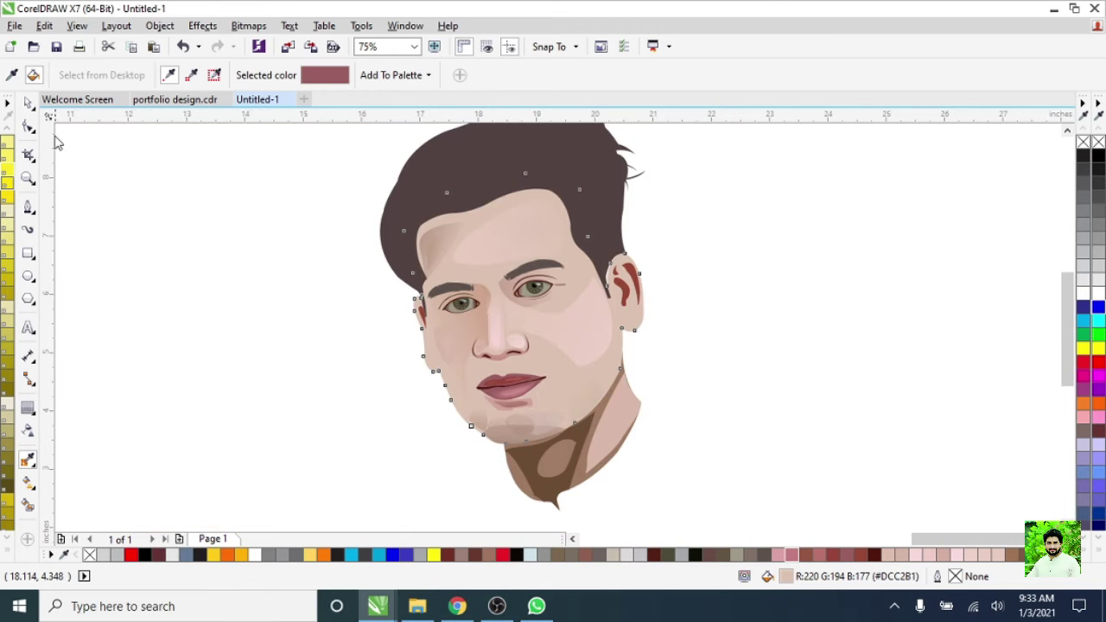
{"action": "scroll", "coordinate": [510, 384], "scroll_direction": "up", "scroll_amount": 3}
{"action": "scroll", "coordinate": [510, 384], "scroll_direction": "down", "scroll_amount": 3}
{"action": "scroll", "coordinate": [566, 430], "scroll_direction": "down", "scroll_amount": 1}
{"action": "scroll", "coordinate": [567, 415], "scroll_direction": "up", "scroll_amount": 2}
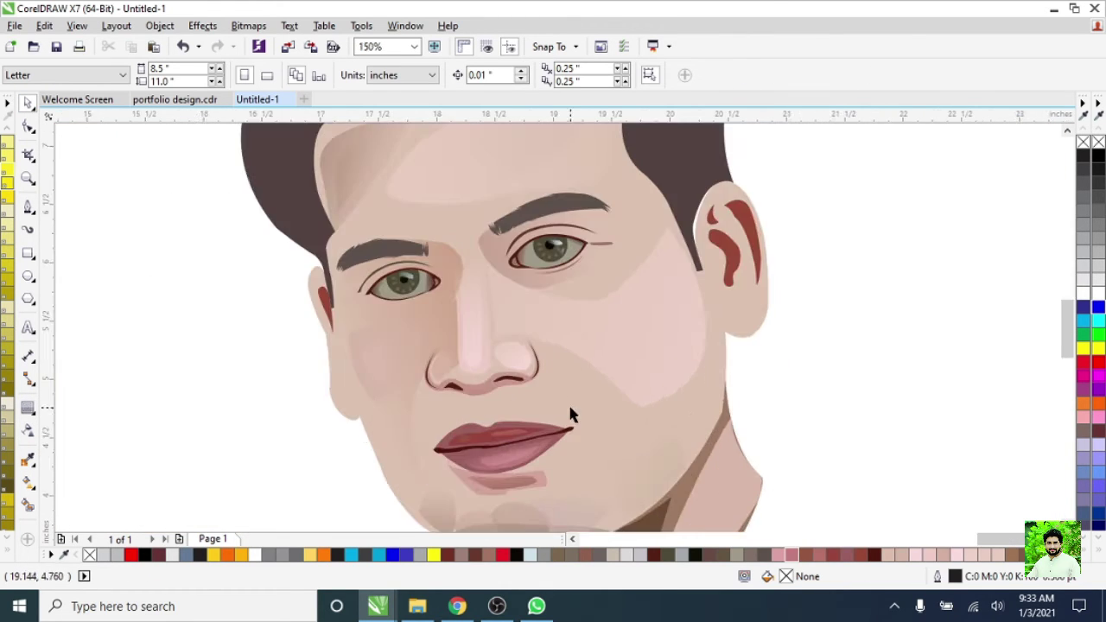
{"action": "scroll", "coordinate": [596, 380], "scroll_direction": "down", "scroll_amount": 1}
- Darken the face's base skin tone to RGB 212,183,163
{"action": "scroll", "coordinate": [622, 361], "scroll_direction": "up", "scroll_amount": 2}
{"action": "left_click", "coordinate": [623, 361]}
{"action": "double_click", "coordinate": [784, 576]}
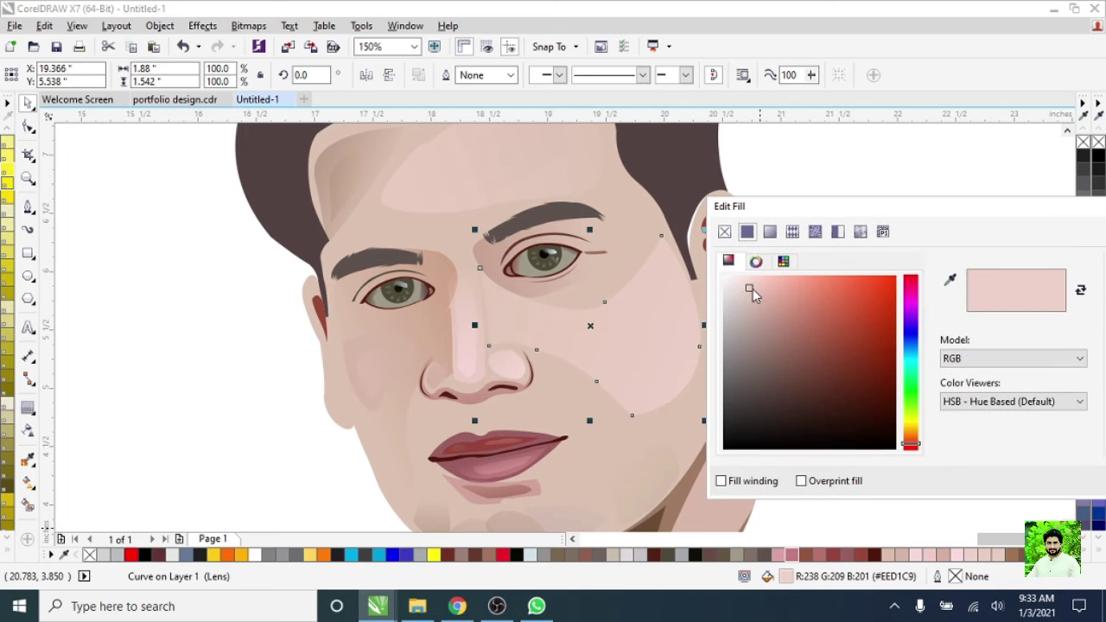
{"action": "key", "text": "Escape"}
{"action": "double_click", "coordinate": [696, 405]}
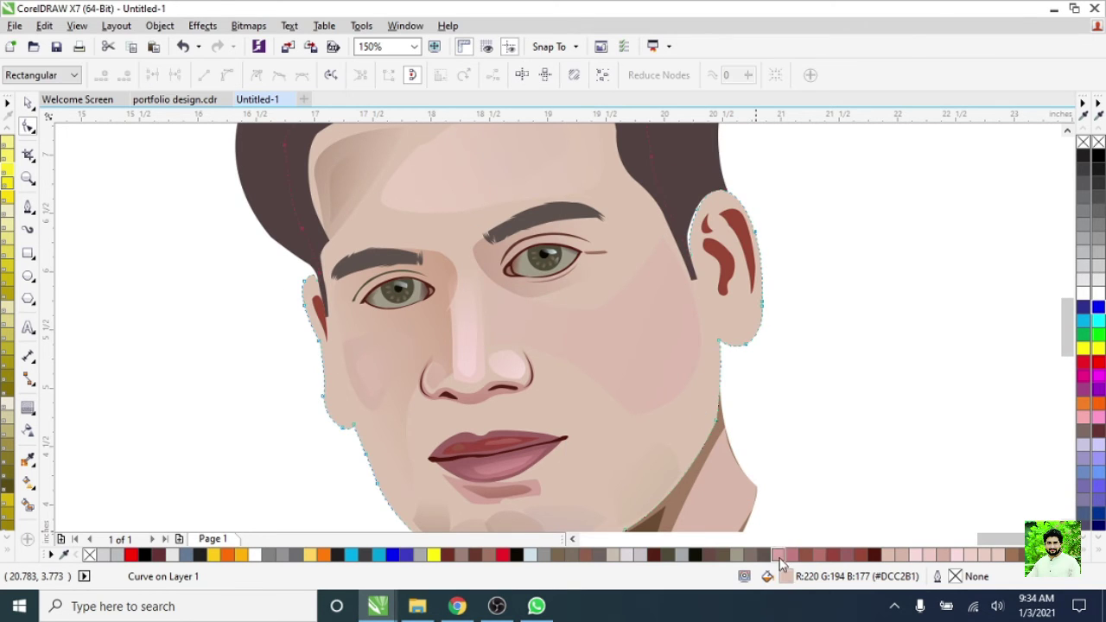
{"action": "double_click", "coordinate": [785, 576]}
{"action": "left_click", "coordinate": [619, 289]}
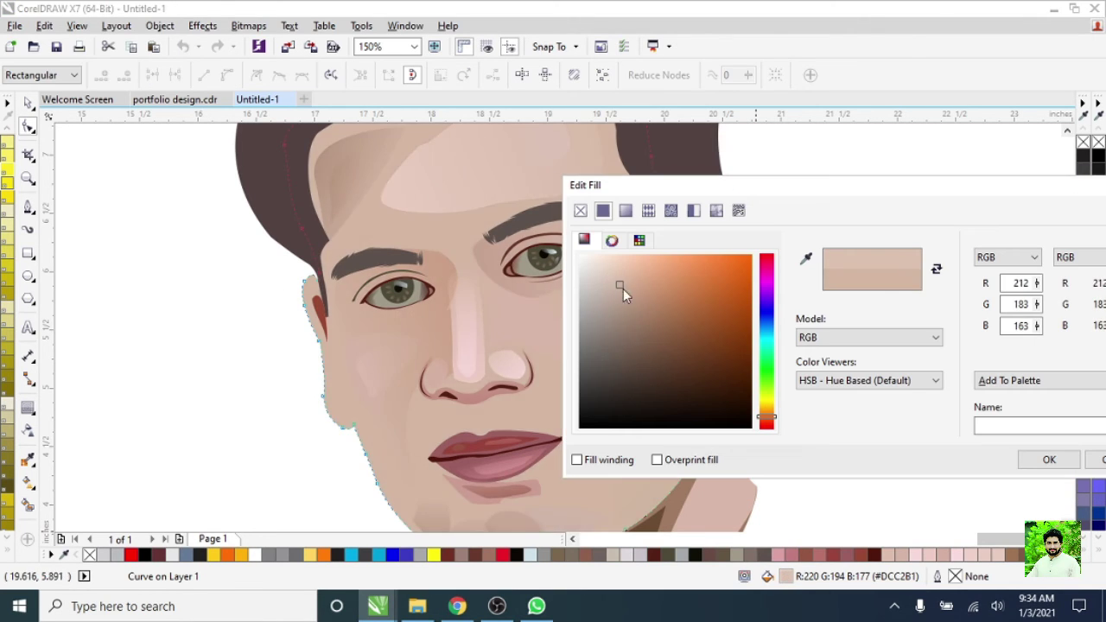
{"action": "key", "text": "Return"}
{"action": "scroll", "coordinate": [582, 420], "scroll_direction": "down", "scroll_amount": 2}
{"action": "scroll", "coordinate": [602, 401], "scroll_direction": "down", "scroll_amount": 2}
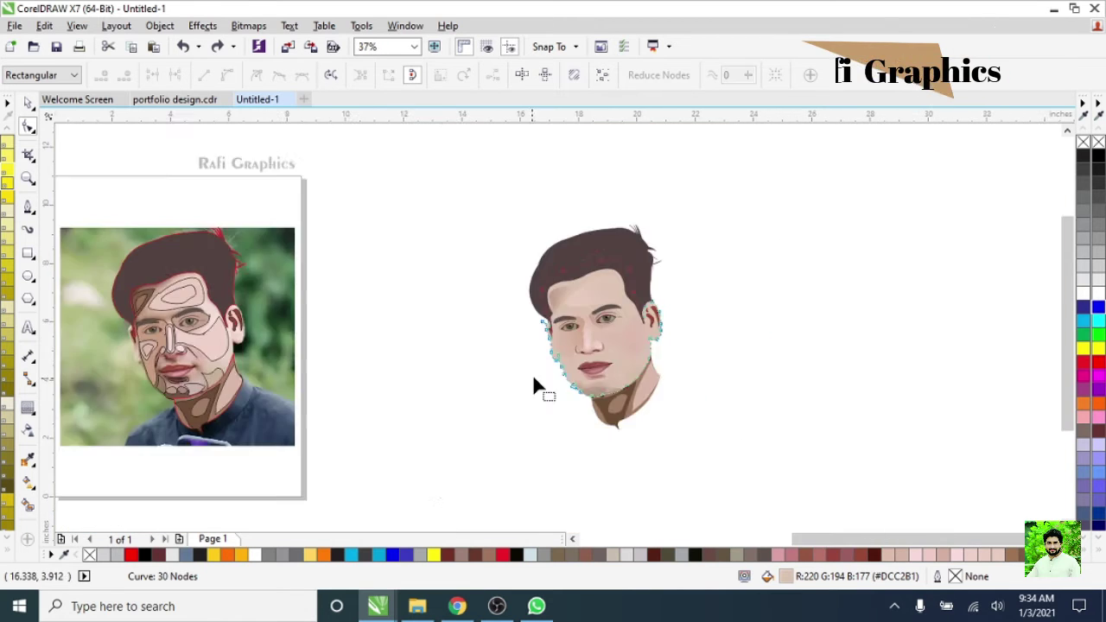
{"action": "scroll", "coordinate": [570, 333], "scroll_direction": "up", "scroll_amount": 6}
- Fade the nose highlight with a diagonal linear transparency
{"action": "left_click", "coordinate": [573, 337]}
{"action": "left_click", "coordinate": [27, 430]}
{"action": "left_click_drag", "start_coordinate": [506, 254], "coordinate": [683, 407]}
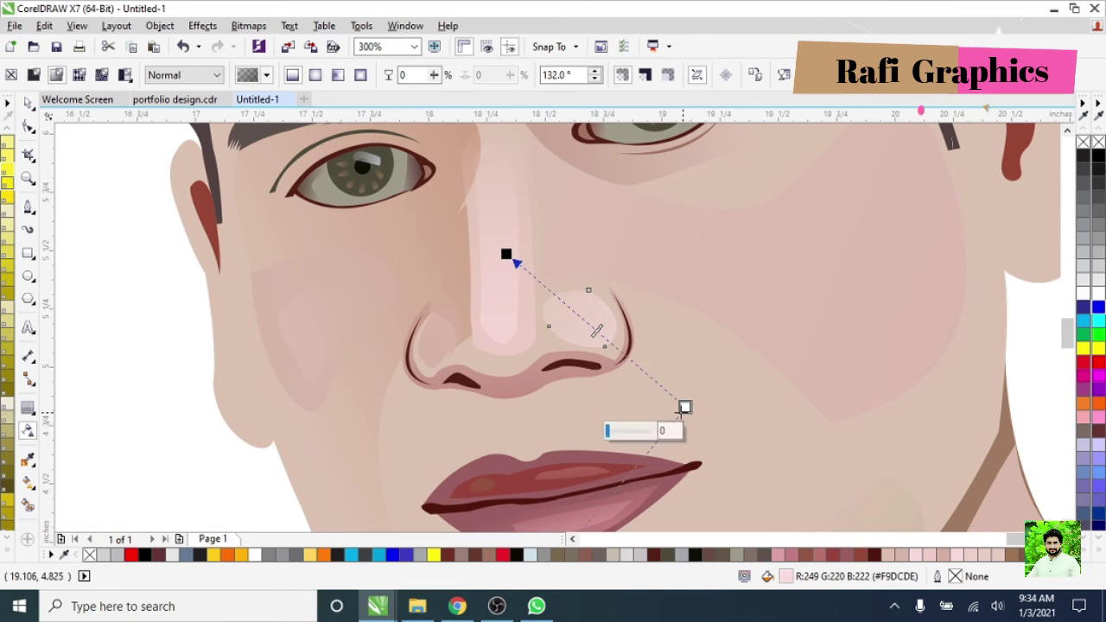
{"action": "scroll", "coordinate": [370, 316], "scroll_direction": "down", "scroll_amount": 2}
{"action": "scroll", "coordinate": [610, 353], "scroll_direction": "down", "scroll_amount": 2}
{"action": "scroll", "coordinate": [633, 354], "scroll_direction": "down", "scroll_amount": 1}
{"action": "scroll", "coordinate": [693, 412], "scroll_direction": "up", "scroll_amount": 1}
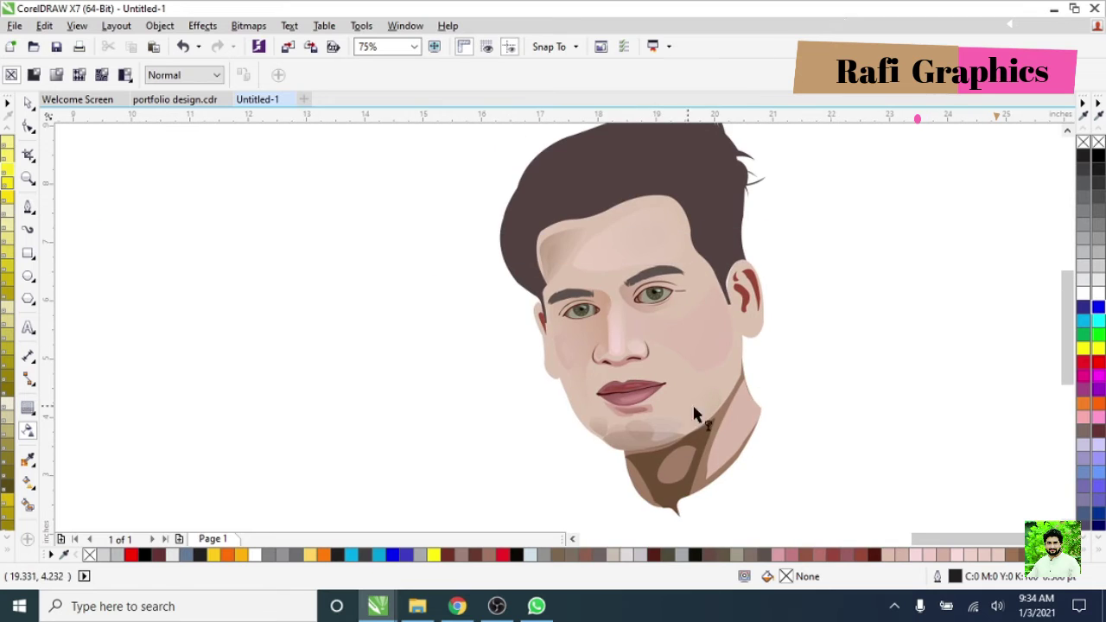
{"action": "scroll", "coordinate": [745, 285], "scroll_direction": "up", "scroll_amount": 6}
- Inspect the ear's skin shape with the Shape tool, then clear the selection
{"action": "left_click", "coordinate": [666, 294]}
{"action": "scroll", "coordinate": [688, 304], "scroll_direction": "down", "scroll_amount": 1}
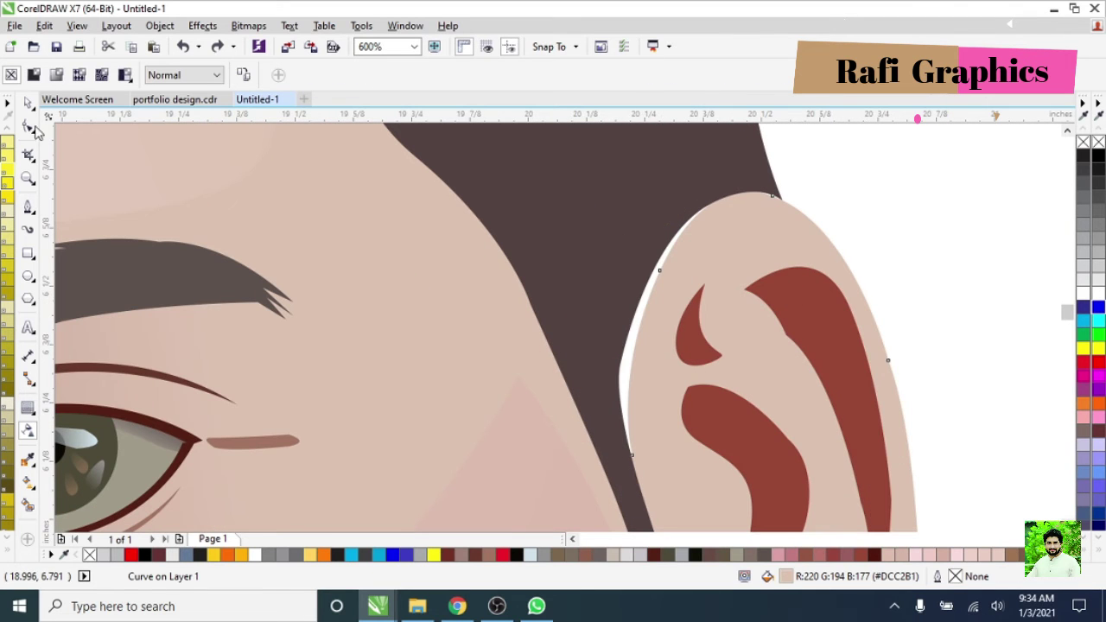
{"action": "left_click", "coordinate": [28, 127]}
{"action": "scroll", "coordinate": [656, 315], "scroll_direction": "down", "scroll_amount": 2}
{"action": "scroll", "coordinate": [656, 324], "scroll_direction": "down", "scroll_amount": 1}
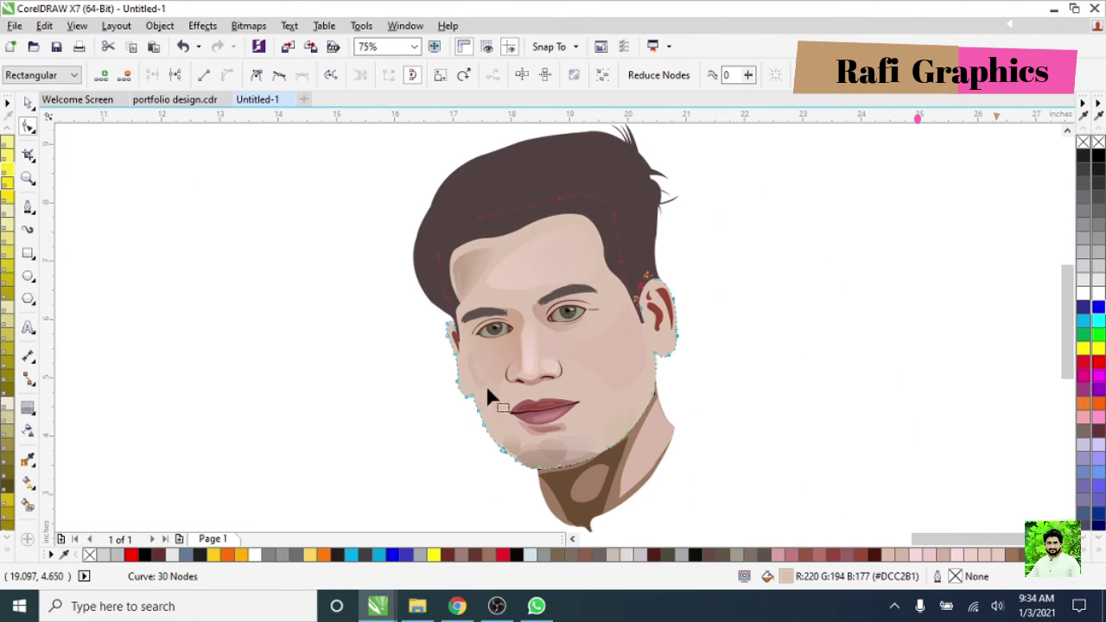
{"action": "key", "text": "space"}
{"action": "scroll", "coordinate": [634, 329], "scroll_direction": "down", "scroll_amount": 1}
{"action": "scroll", "coordinate": [497, 212], "scroll_direction": "up", "scroll_amount": 1}
{"action": "scroll", "coordinate": [497, 211], "scroll_direction": "up", "scroll_amount": 2}
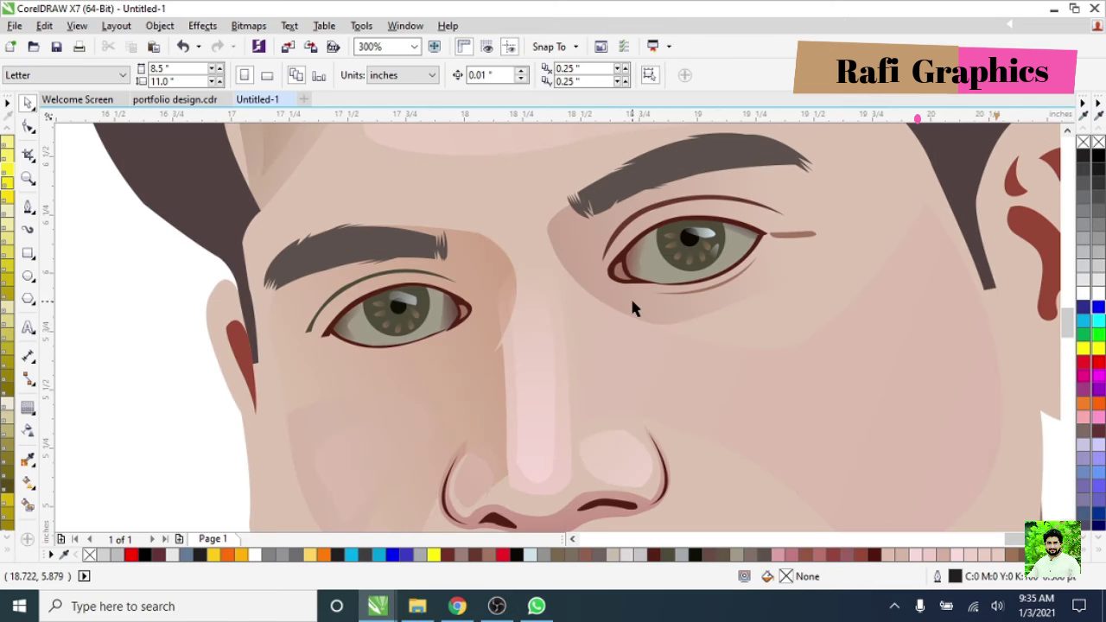
- Recolour the cheek shading shape with a new skin tone
{"action": "left_click", "coordinate": [630, 295]}
{"action": "scroll", "coordinate": [681, 377], "scroll_direction": "down", "scroll_amount": 1}
{"action": "scroll", "coordinate": [527, 408], "scroll_direction": "down", "scroll_amount": 1}
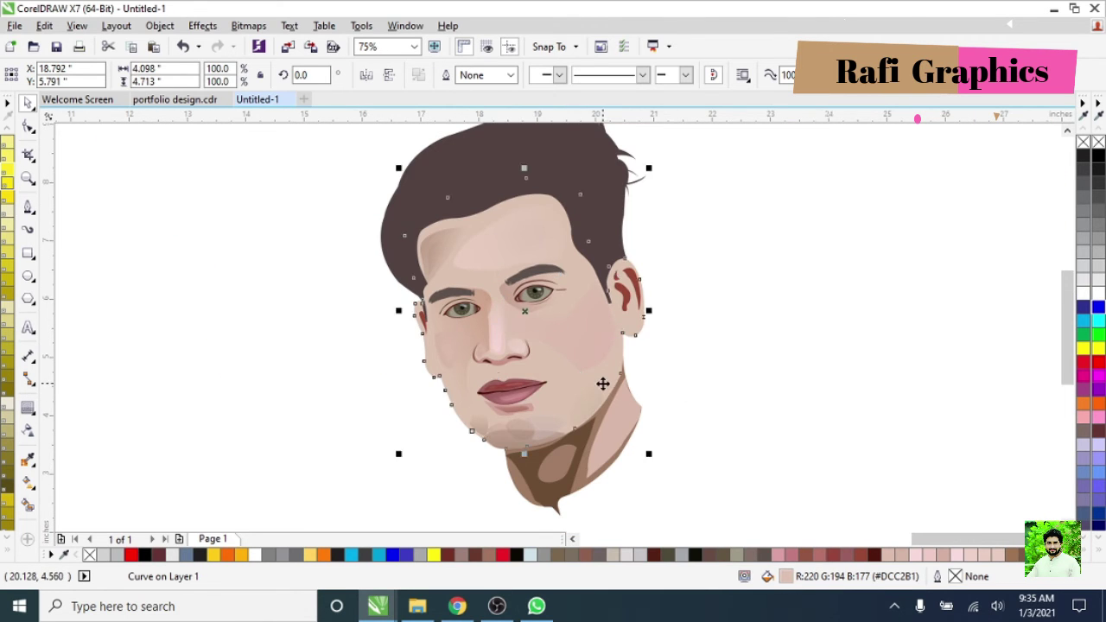
{"action": "scroll", "coordinate": [602, 383], "scroll_direction": "up", "scroll_amount": 1}
{"action": "double_click", "coordinate": [784, 576]}
{"action": "left_click_drag", "start_coordinate": [615, 289], "coordinate": [610, 272]}
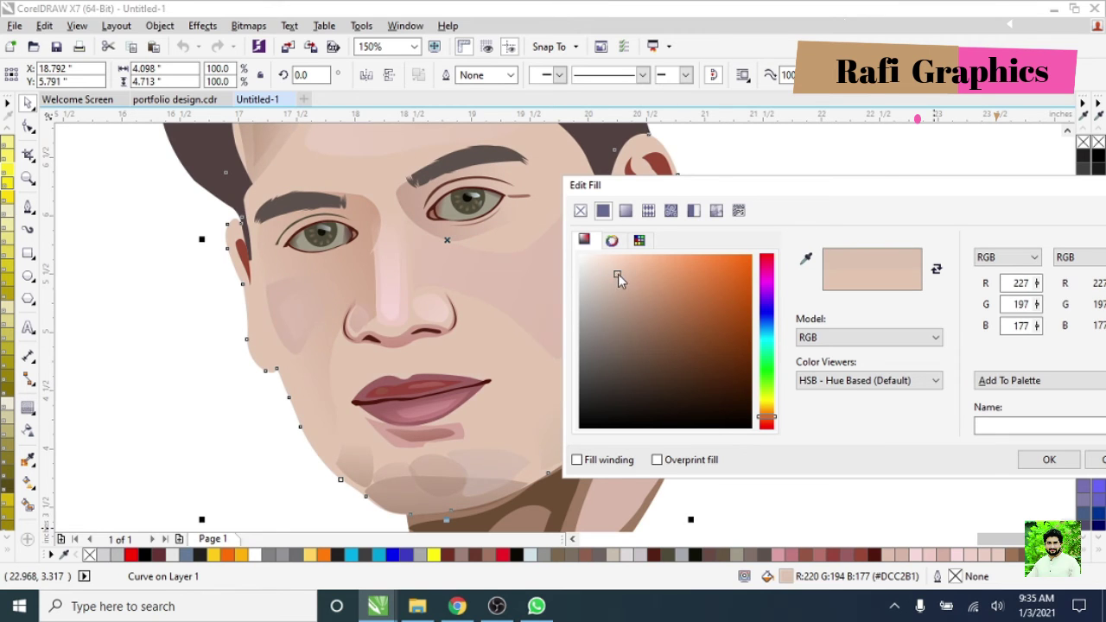
{"action": "left_click", "coordinate": [1049, 459]}
{"action": "scroll", "coordinate": [518, 345], "scroll_direction": "down", "scroll_amount": 1}
{"action": "scroll", "coordinate": [500, 321], "scroll_direction": "down", "scroll_amount": 1}
{"action": "scroll", "coordinate": [500, 321], "scroll_direction": "up", "scroll_amount": 1}
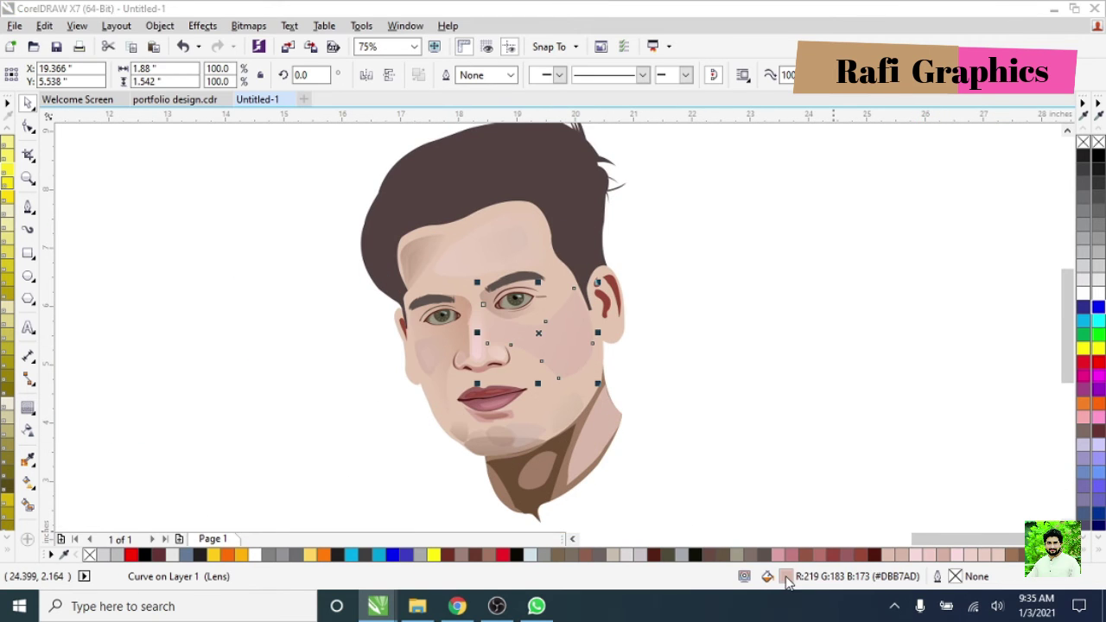
{"action": "double_click", "coordinate": [784, 577]}
{"action": "key", "text": "Escape"}
- Fade the cheek shading with a linear transparency across the face
{"action": "left_click", "coordinate": [28, 429]}
{"action": "left_click_drag", "start_coordinate": [430, 292], "coordinate": [657, 376]}
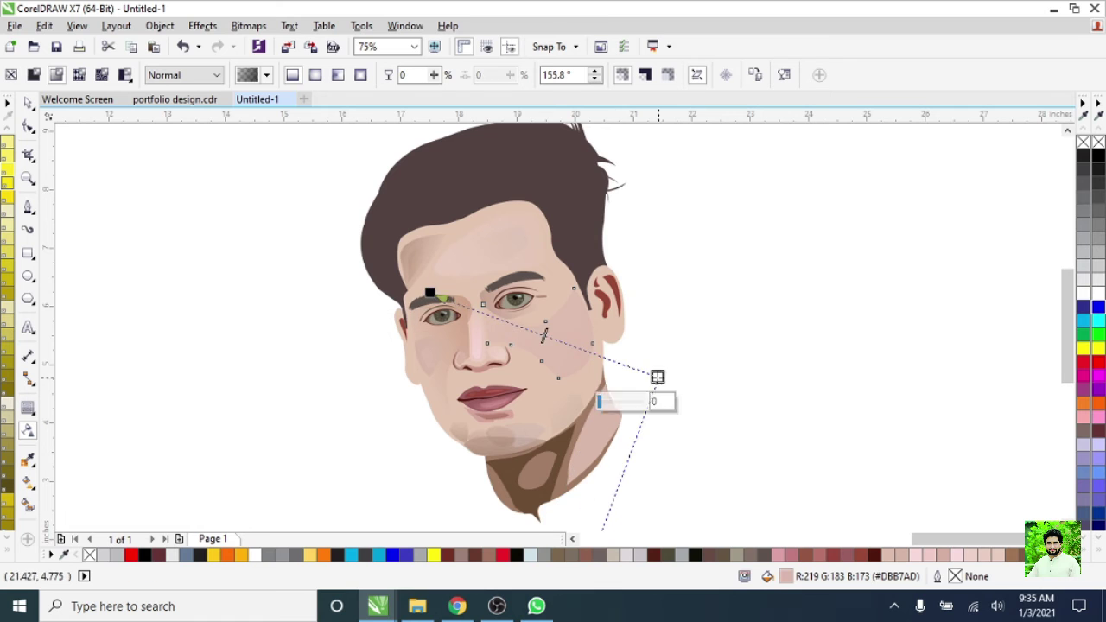
{"action": "left_click", "coordinate": [496, 432]}
{"action": "scroll", "coordinate": [481, 385], "scroll_direction": "up", "scroll_amount": 1}
{"action": "scroll", "coordinate": [481, 385], "scroll_direction": "up", "scroll_amount": 2}
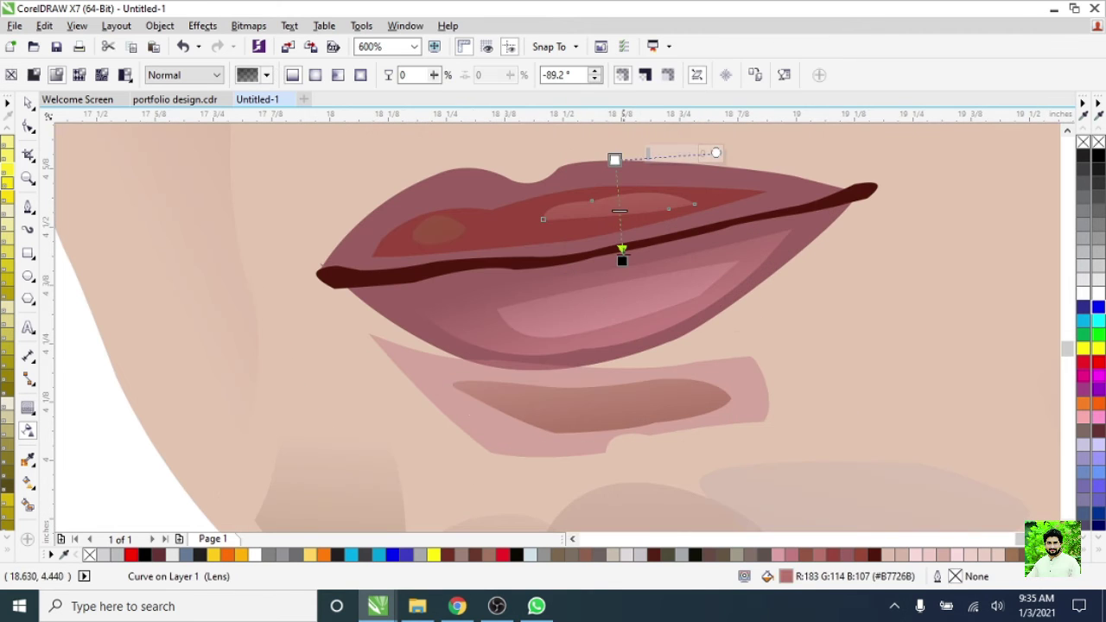
{"action": "left_click", "coordinate": [540, 274]}
{"action": "left_click", "coordinate": [158, 331]}
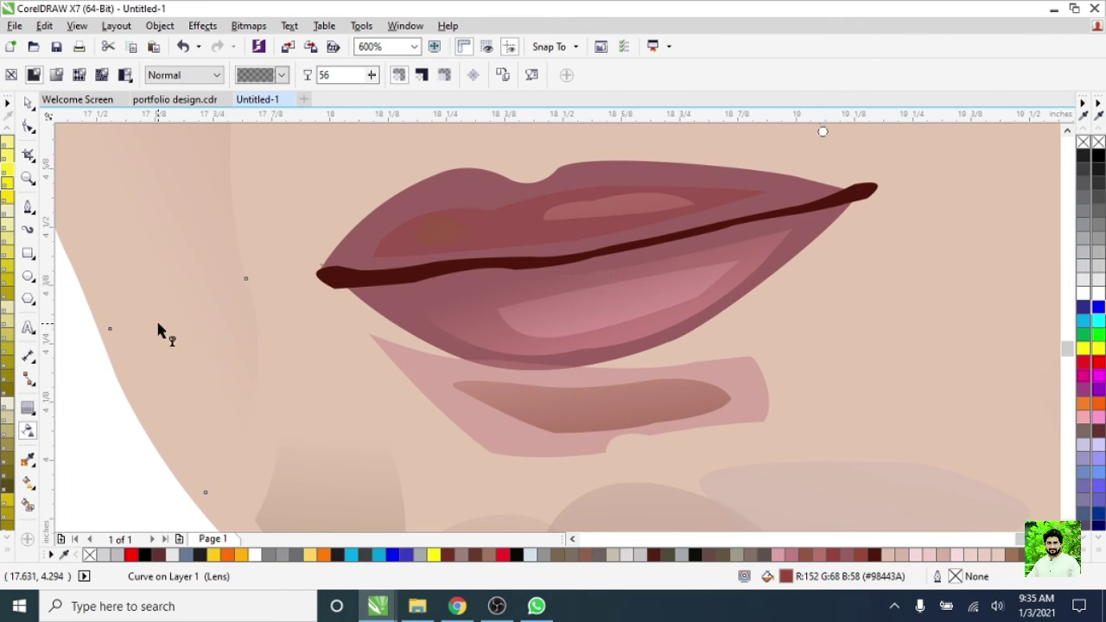
{"action": "scroll", "coordinate": [575, 350], "scroll_direction": "down", "scroll_amount": 2}
{"action": "scroll", "coordinate": [456, 308], "scroll_direction": "up", "scroll_amount": 1}
{"action": "key", "text": "space"}
{"action": "scroll", "coordinate": [390, 316], "scroll_direction": "down", "scroll_amount": 1}
{"action": "scroll", "coordinate": [389, 316], "scroll_direction": "up", "scroll_amount": 1}
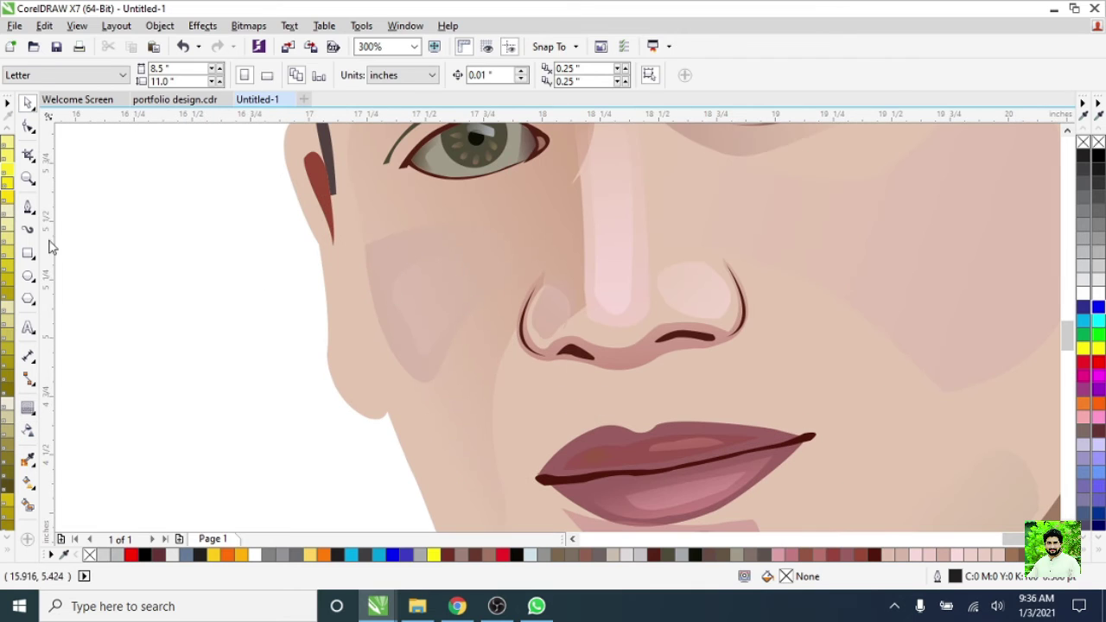
{"action": "left_click", "coordinate": [28, 206]}
- Fill the left cheek line with the sampled dark red using the Color Eyedropper
{"action": "key", "text": "ctrl+z"}
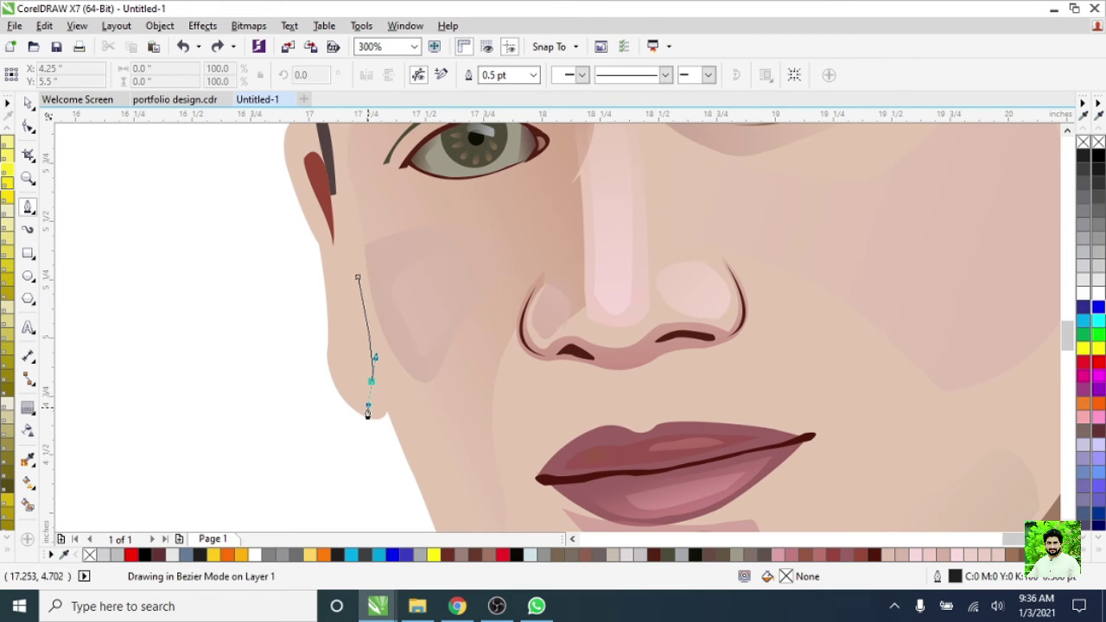
{"action": "key", "text": "space"}
{"action": "scroll", "coordinate": [363, 367], "scroll_direction": "down", "scroll_amount": 3}
{"action": "left_click", "coordinate": [28, 458]}
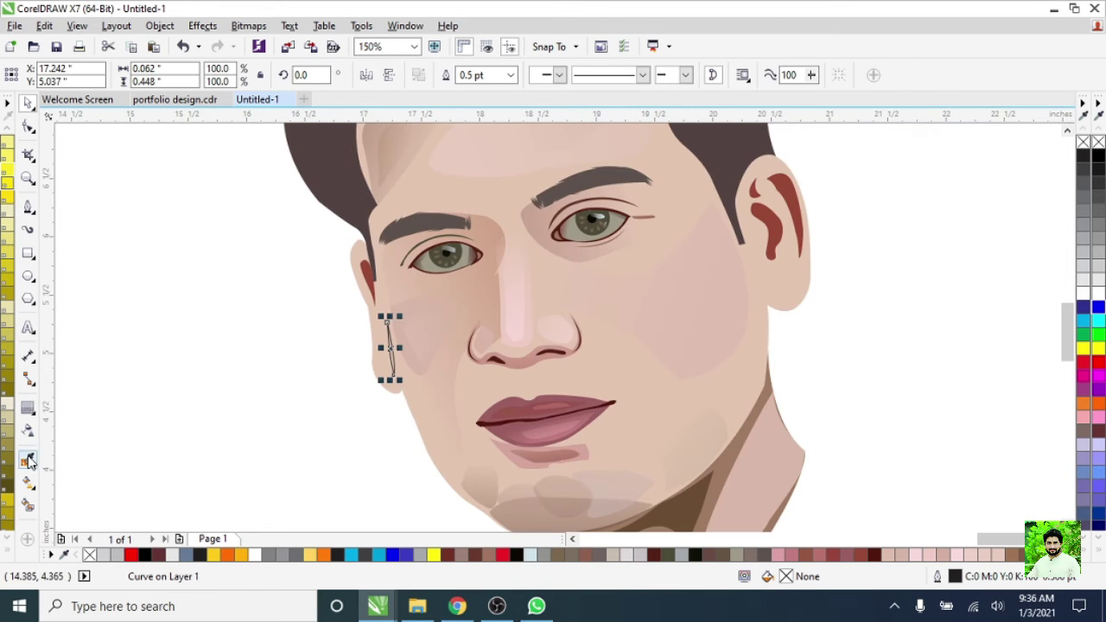
{"action": "scroll", "coordinate": [387, 345], "scroll_direction": "up", "scroll_amount": 3}
{"action": "left_click", "coordinate": [412, 415]}
{"action": "left_click", "coordinate": [27, 103]}
{"action": "scroll", "coordinate": [415, 362], "scroll_direction": "down", "scroll_amount": 2}
{"action": "key", "text": "Escape"}
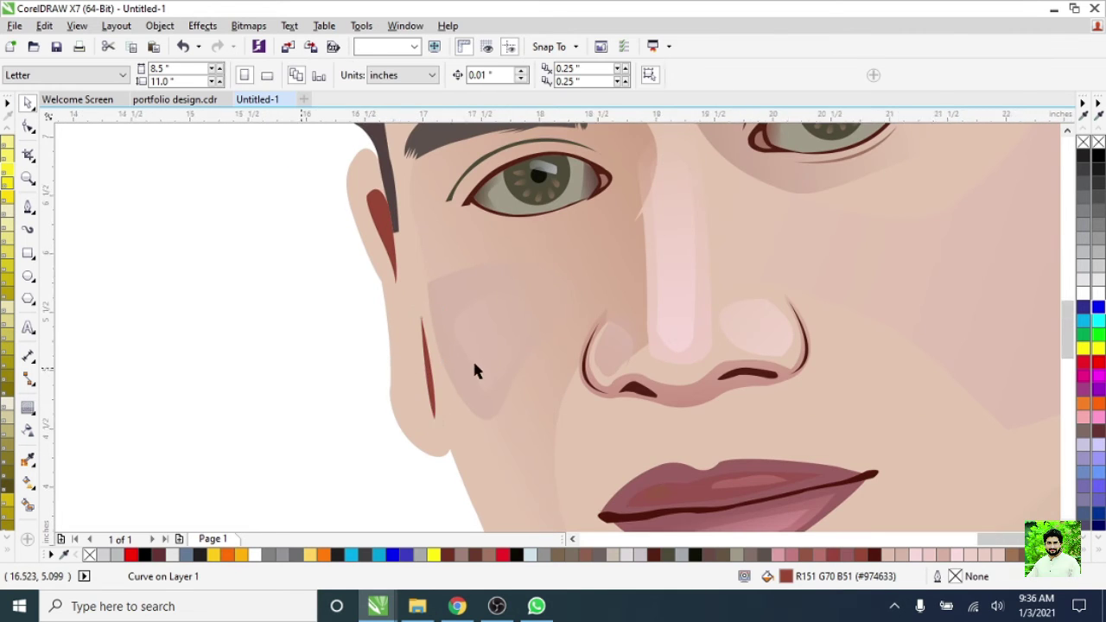
- Redraw the chin shading shape's linear transparency to fade toward the lips
{"action": "scroll", "coordinate": [526, 390], "scroll_direction": "down", "scroll_amount": 1}
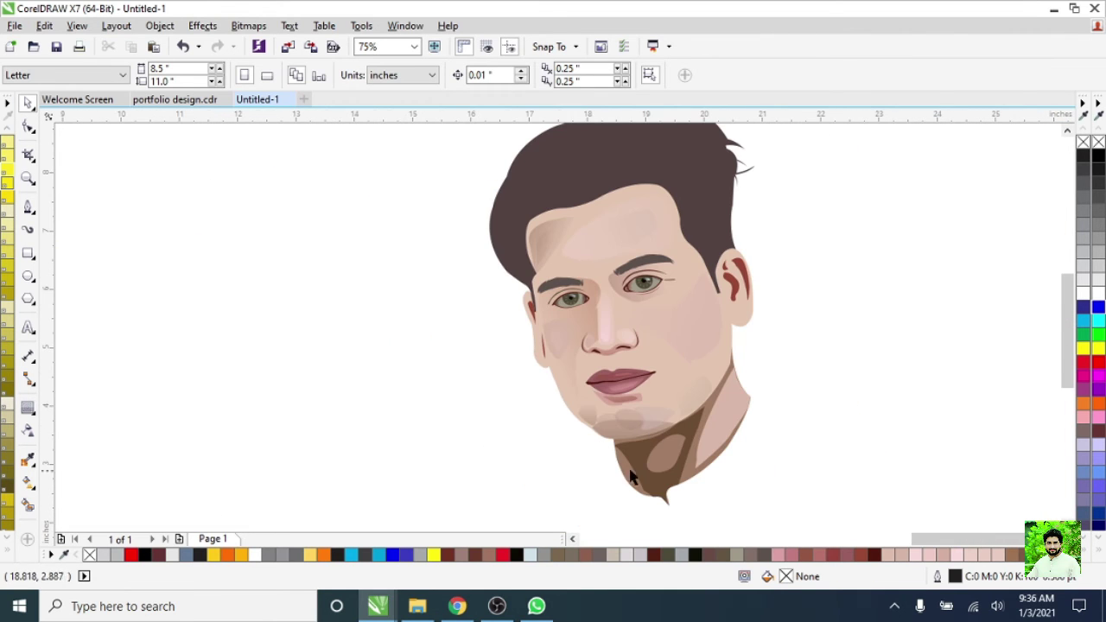
{"action": "scroll", "coordinate": [630, 477], "scroll_direction": "up", "scroll_amount": 2}
{"action": "left_click", "coordinate": [623, 393]}
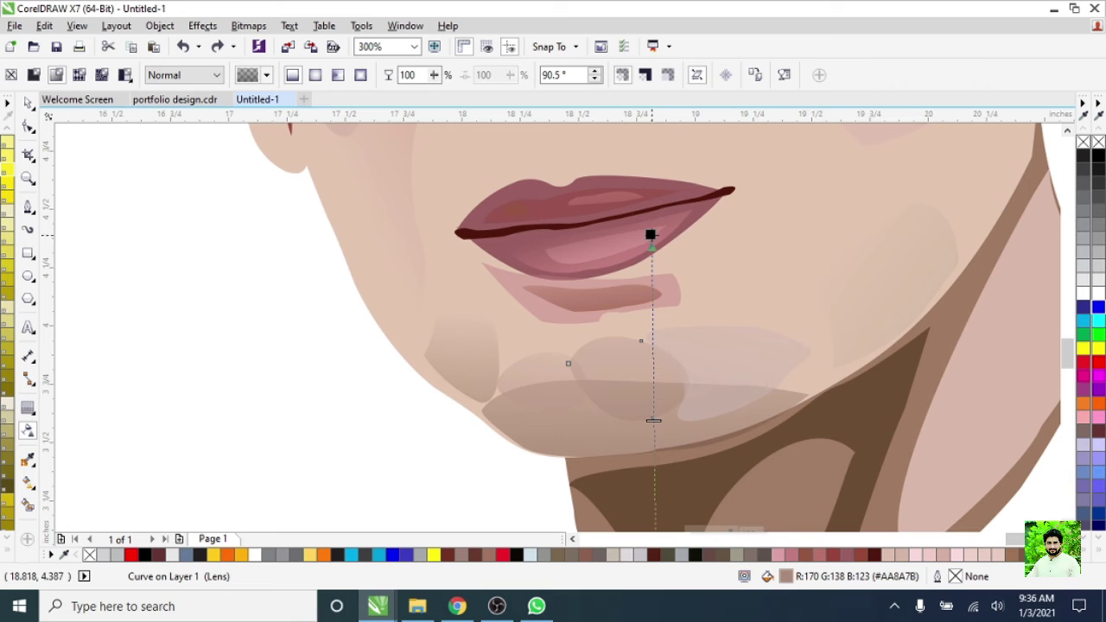
{"action": "left_click_drag", "start_coordinate": [561, 322], "coordinate": [529, 563]}
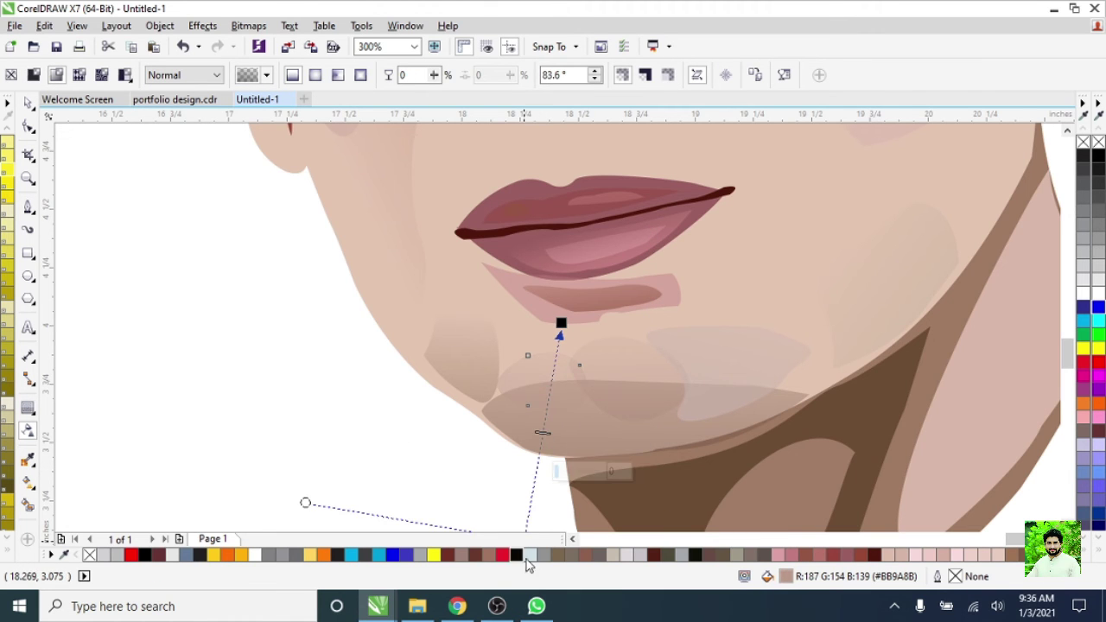
{"action": "scroll", "coordinate": [357, 420], "scroll_direction": "down", "scroll_amount": 2}
{"action": "scroll", "coordinate": [461, 452], "scroll_direction": "up", "scroll_amount": 2}
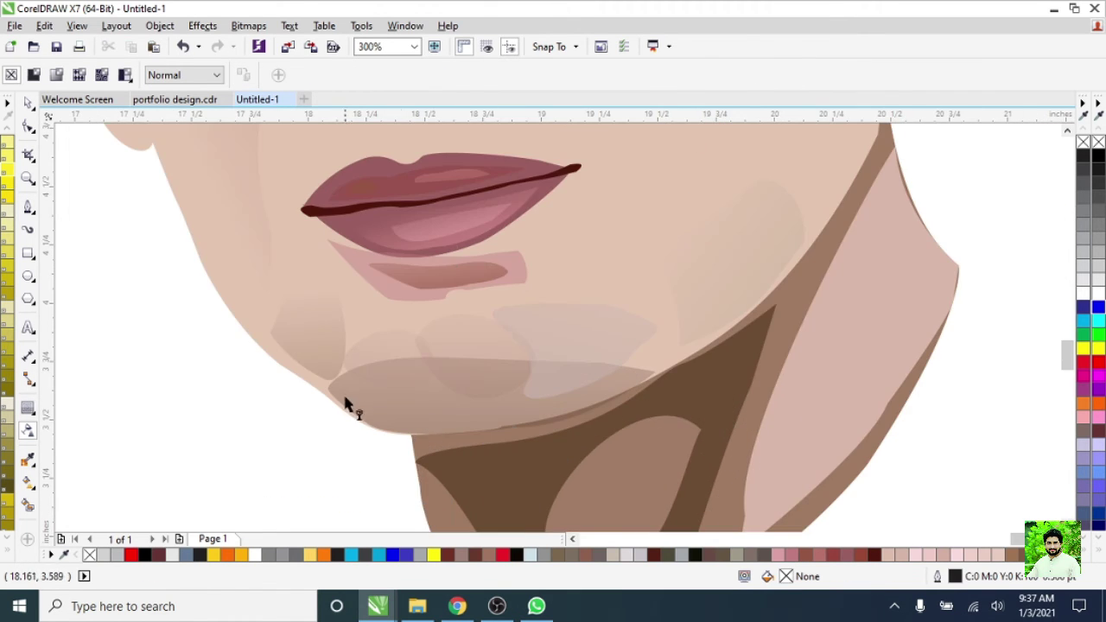
{"action": "scroll", "coordinate": [348, 407], "scroll_direction": "down", "scroll_amount": 2}
{"action": "scroll", "coordinate": [475, 343], "scroll_direction": "up", "scroll_amount": 1}
{"action": "scroll", "coordinate": [511, 341], "scroll_direction": "up", "scroll_amount": 1}
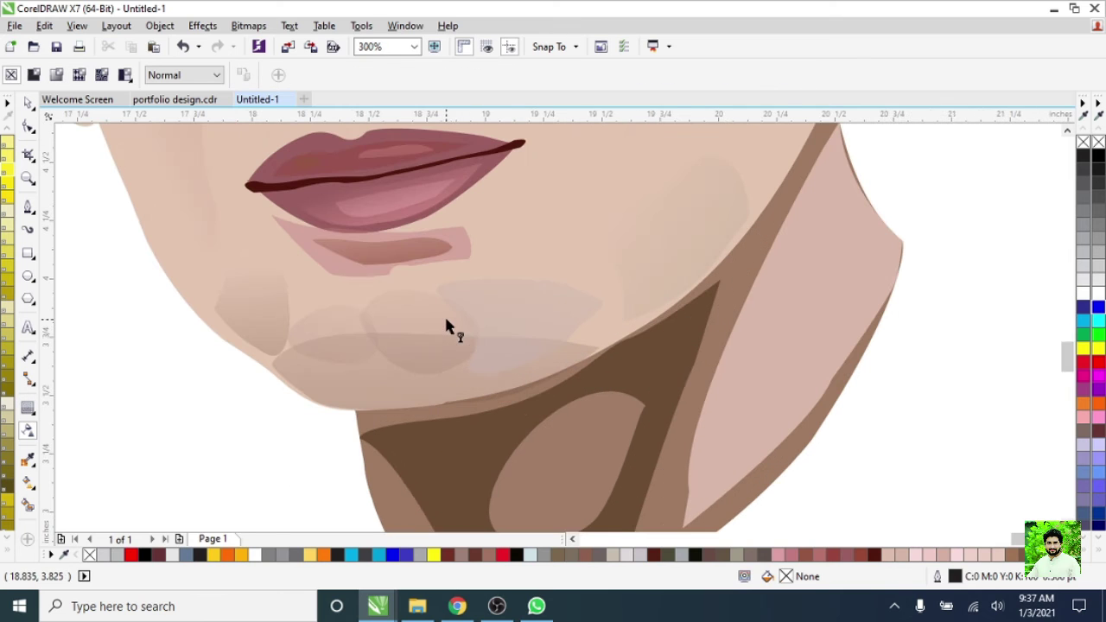
{"action": "scroll", "coordinate": [506, 368], "scroll_direction": "down", "scroll_amount": 2}
- Select the neck outline with the Shape tool for node editing
{"action": "left_click", "coordinate": [29, 125]}
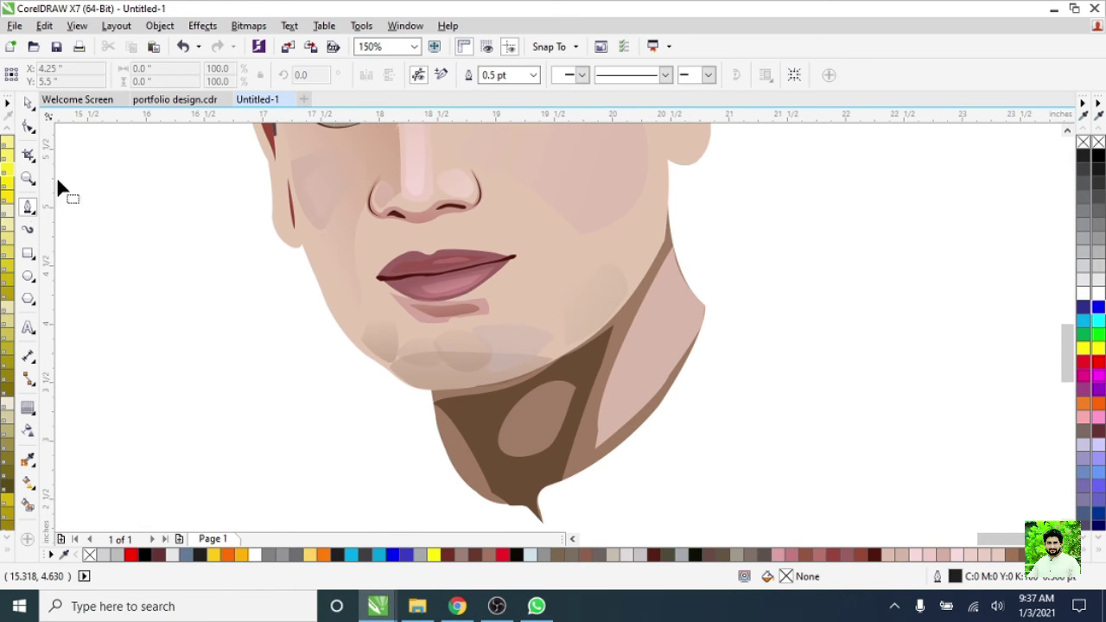
{"action": "scroll", "coordinate": [519, 345], "scroll_direction": "up", "scroll_amount": 1}
{"action": "left_click", "coordinate": [568, 447]}
- Reshape the neck's bottom curve and delete the nodes along its left edge
{"action": "scroll", "coordinate": [567, 447], "scroll_direction": "up", "scroll_amount": 1}
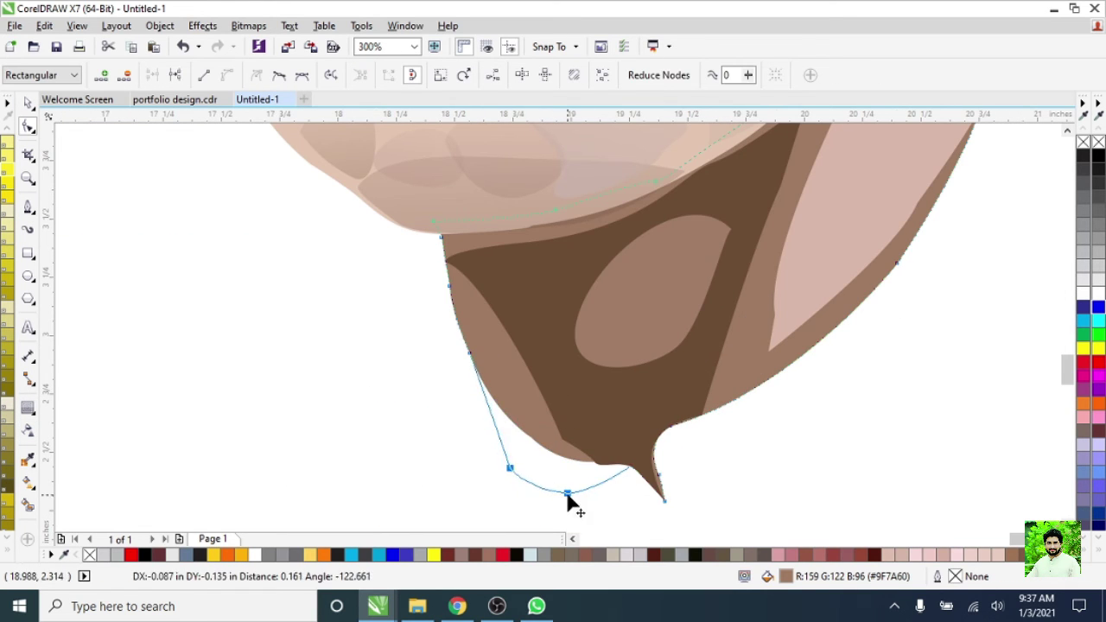
{"action": "left_click_drag", "start_coordinate": [567, 499], "coordinate": [536, 484]}
{"action": "scroll", "coordinate": [484, 470], "scroll_direction": "down", "scroll_amount": 1}
{"action": "scroll", "coordinate": [439, 452], "scroll_direction": "up", "scroll_amount": 1}
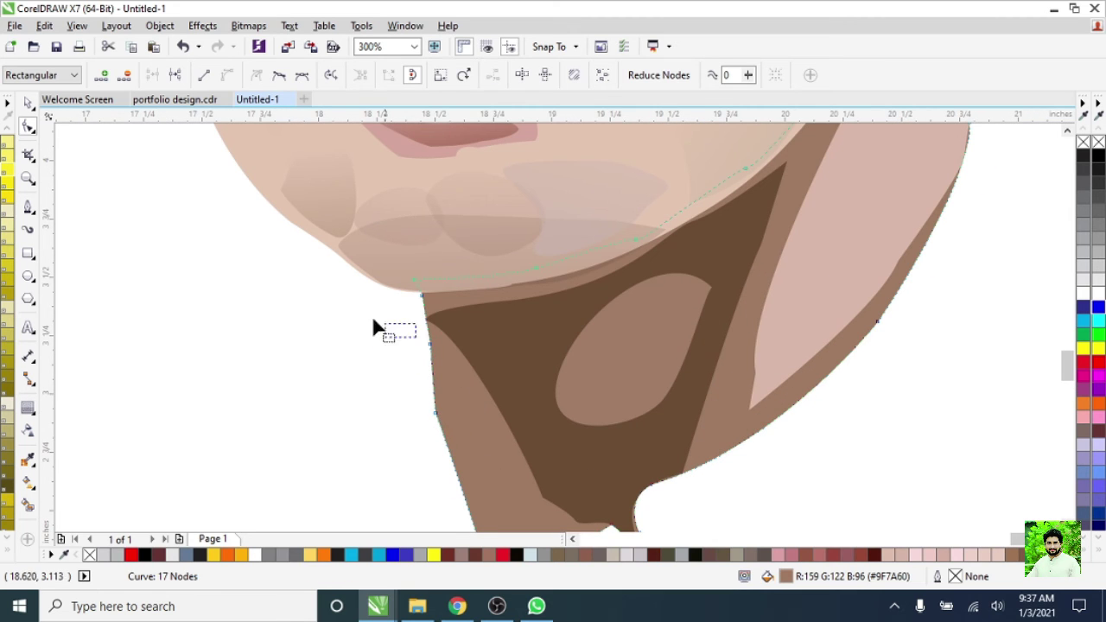
{"action": "scroll", "coordinate": [426, 309], "scroll_direction": "up", "scroll_amount": 1}
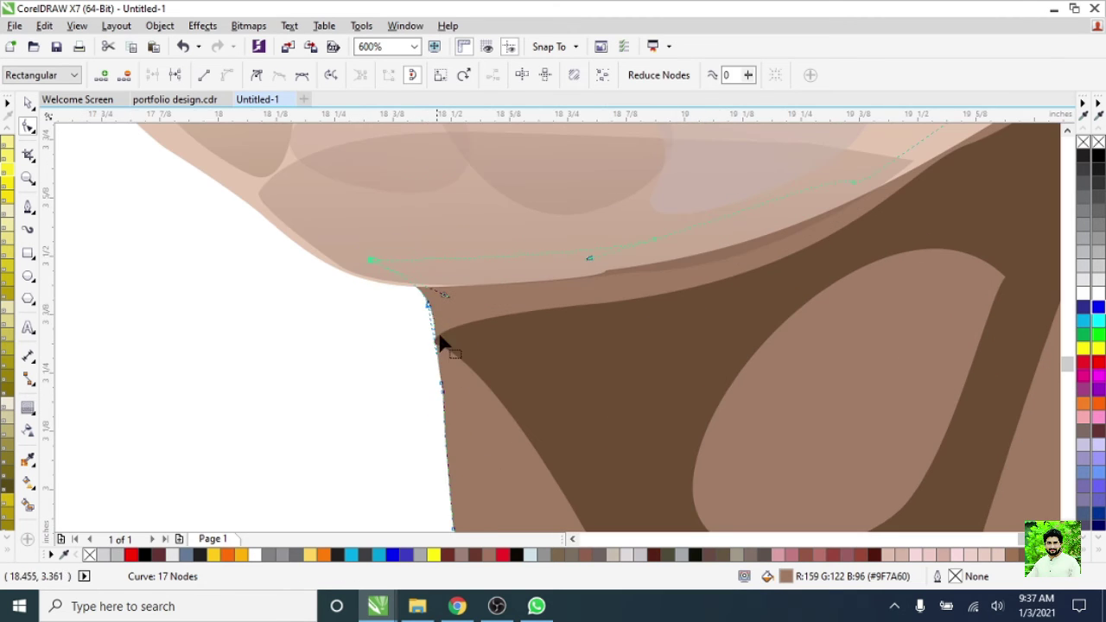
{"action": "scroll", "coordinate": [444, 320], "scroll_direction": "down", "scroll_amount": 1}
{"action": "mouse_move", "coordinate": [343, 239]}
{"action": "left_mouse_down"}
{"action": "mouse_move", "coordinate": [444, 321]}
{"action": "mouse_move", "coordinate": [427, 353]}
{"action": "left_mouse_up"}
{"action": "scroll", "coordinate": [496, 427], "scroll_direction": "down", "scroll_amount": 3}
{"action": "scroll", "coordinate": [513, 481], "scroll_direction": "up", "scroll_amount": 2}
{"action": "key", "text": "space"}
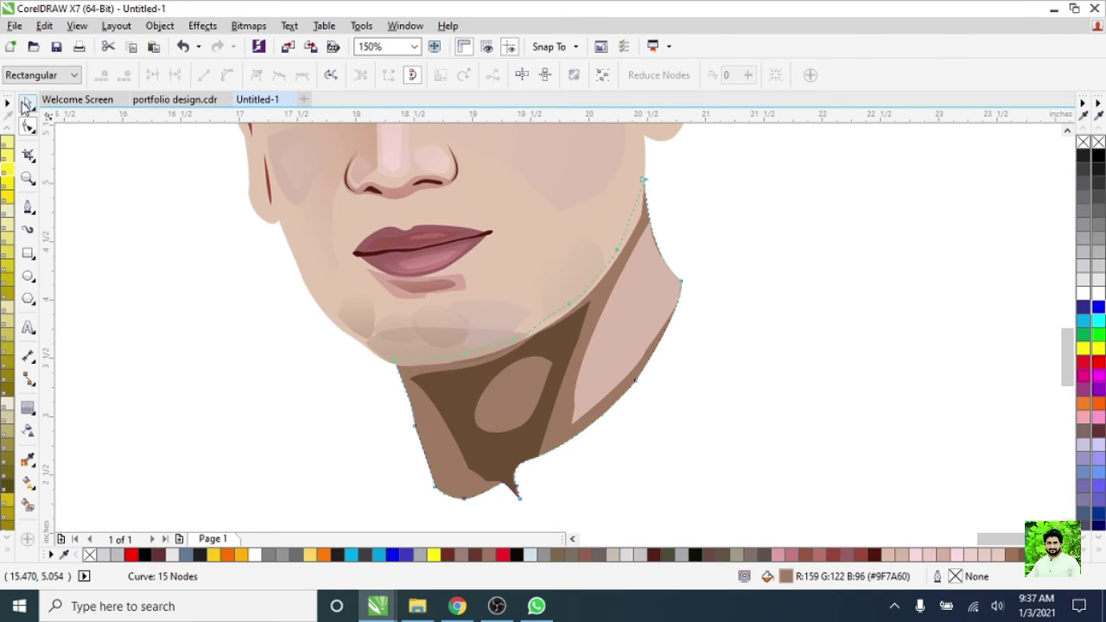
- Fade the light neck oval and the dark neck shadow with linear transparency gradients
{"action": "left_click", "coordinate": [28, 429]}
{"action": "left_click_drag", "start_coordinate": [460, 434], "coordinate": [567, 386]}
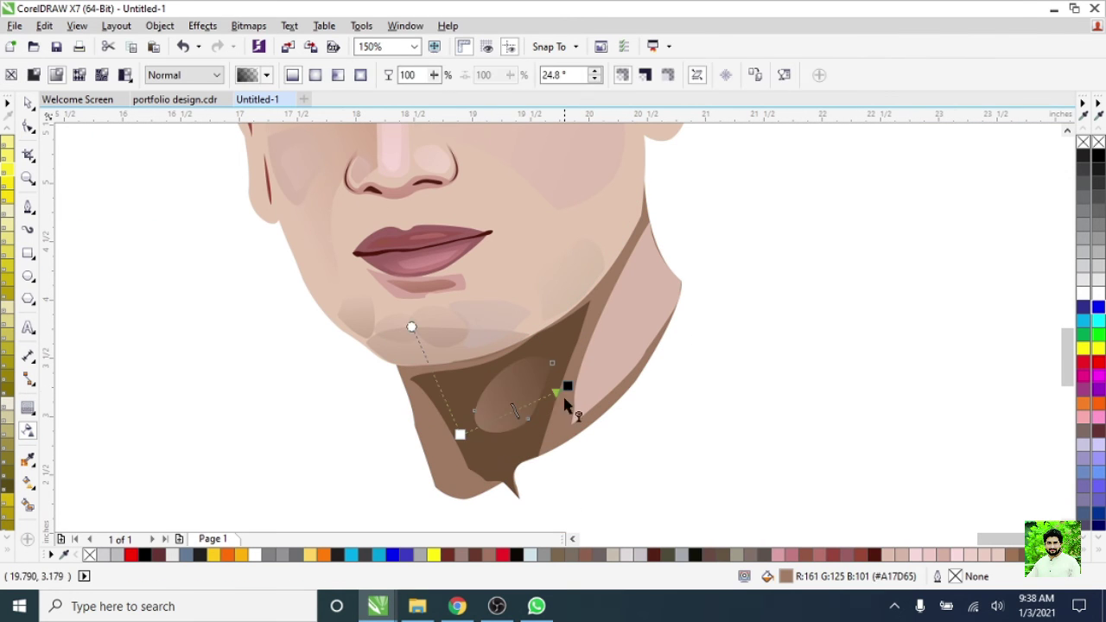
{"action": "left_click", "coordinate": [518, 455]}
{"action": "mouse_move", "coordinate": [477, 464]}
{"action": "left_mouse_down"}
{"action": "mouse_move", "coordinate": [576, 341]}
{"action": "mouse_move", "coordinate": [407, 461]}
{"action": "left_mouse_up"}
{"action": "scroll", "coordinate": [491, 444], "scroll_direction": "down", "scroll_amount": 3}
{"action": "scroll", "coordinate": [501, 394], "scroll_direction": "up", "scroll_amount": 3}
- Make the light shape on the side of the neck 38% transparent
{"action": "left_click", "coordinate": [471, 214]}
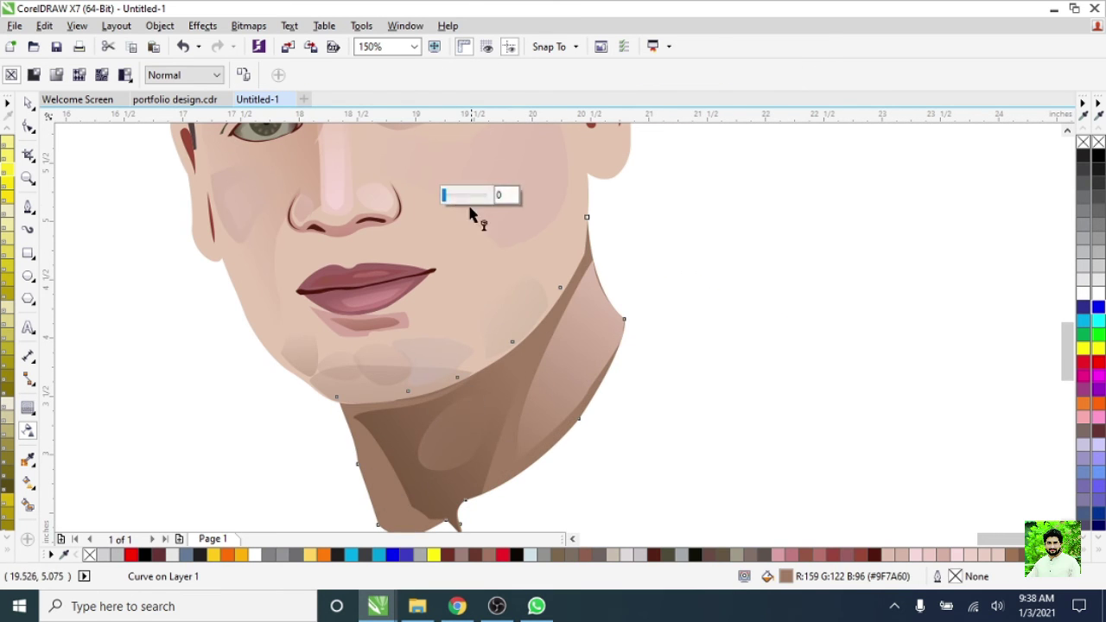
{"action": "left_click_drag", "start_coordinate": [444, 195], "coordinate": [458, 195]}
{"action": "key", "text": "Escape"}
{"action": "scroll", "coordinate": [354, 417], "scroll_direction": "down", "scroll_amount": 2}
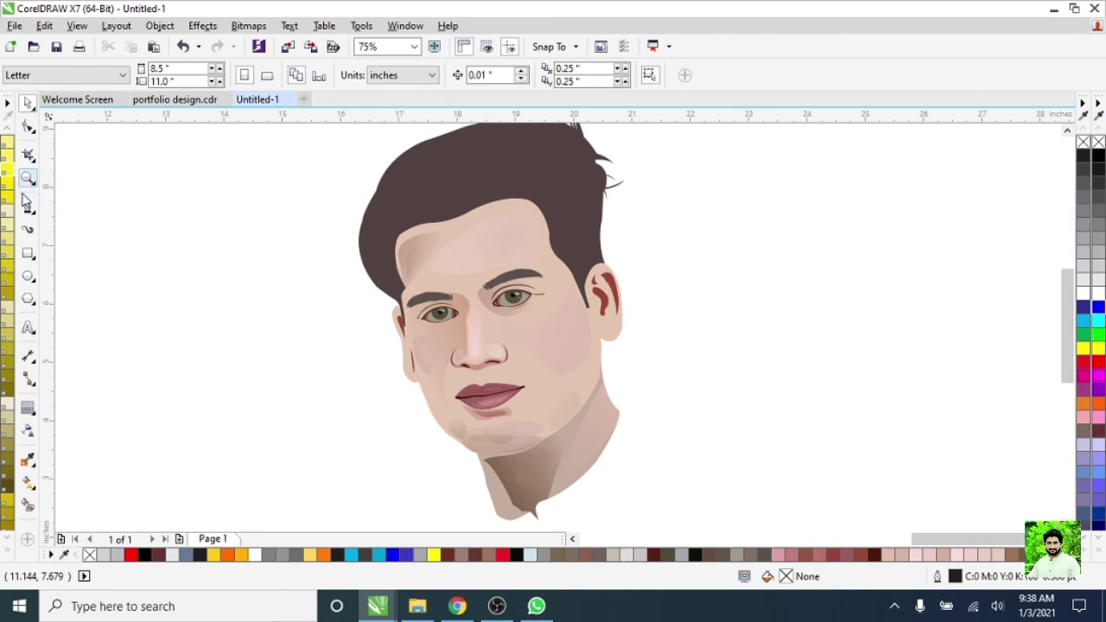
{"action": "left_click", "coordinate": [28, 178]}
{"action": "scroll", "coordinate": [614, 332], "scroll_direction": "down", "scroll_amount": 2}
{"action": "left_click", "coordinate": [27, 207]}
{"action": "scroll", "coordinate": [527, 259], "scroll_direction": "up", "scroll_amount": 3}
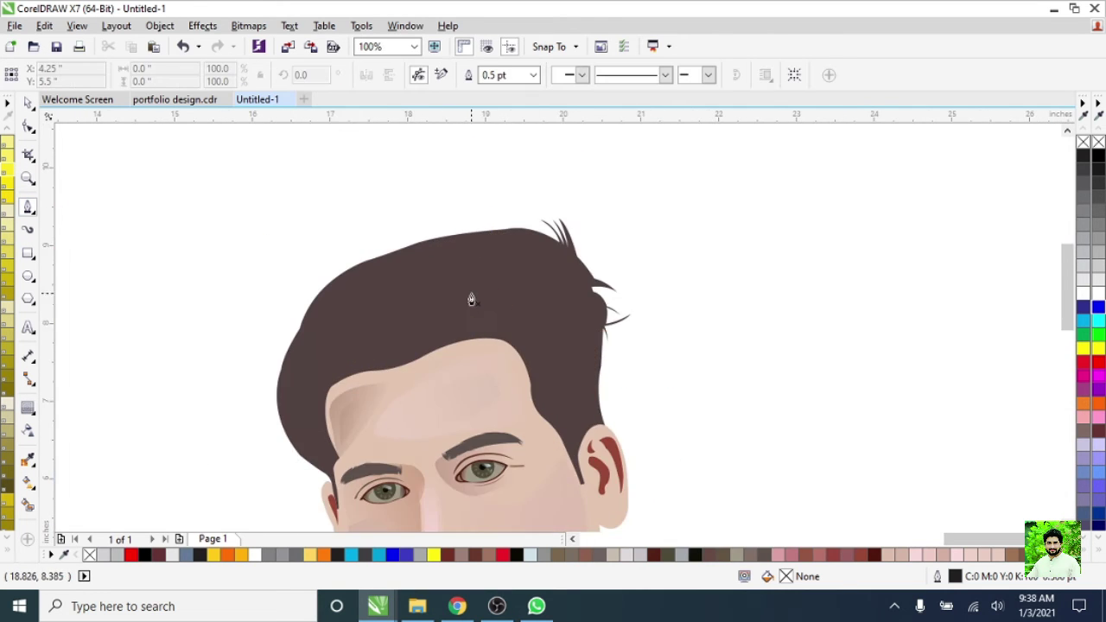
{"action": "scroll", "coordinate": [474, 300], "scroll_direction": "up", "scroll_amount": 2}
{"action": "scroll", "coordinate": [669, 333], "scroll_direction": "down", "scroll_amount": 5}
- Begin the hair-strand shape with curved points running from the hair top downward
{"action": "scroll", "coordinate": [464, 331], "scroll_direction": "down", "scroll_amount": 3}
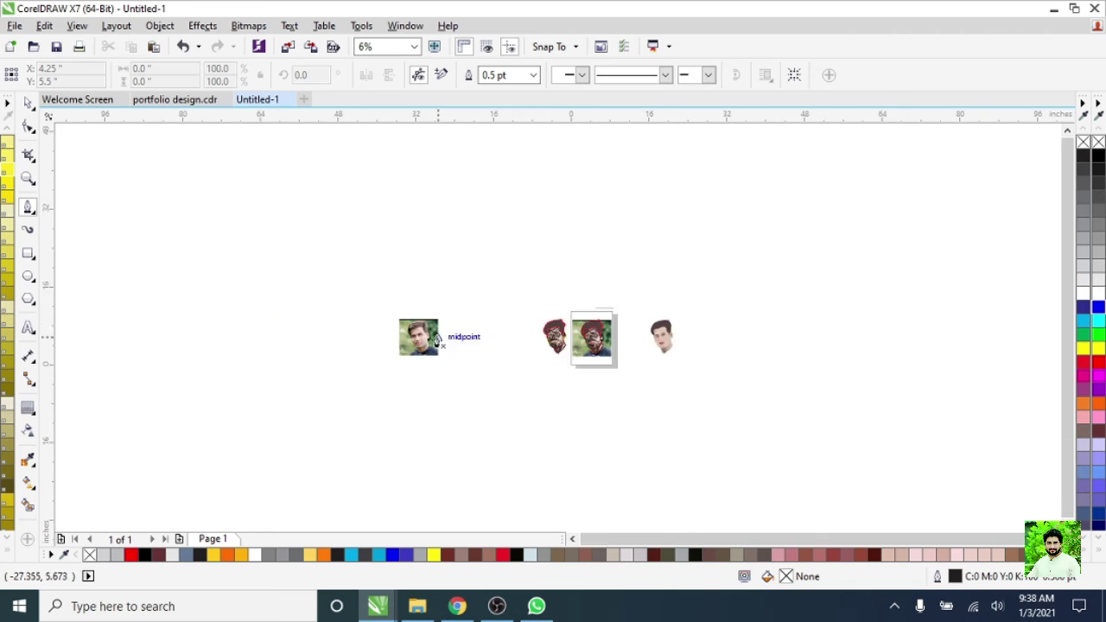
{"action": "scroll", "coordinate": [440, 337], "scroll_direction": "up", "scroll_amount": 4}
{"action": "scroll", "coordinate": [464, 298], "scroll_direction": "down", "scroll_amount": 4}
{"action": "scroll", "coordinate": [464, 298], "scroll_direction": "up", "scroll_amount": 6}
{"action": "scroll", "coordinate": [596, 311], "scroll_direction": "up", "scroll_amount": 2}
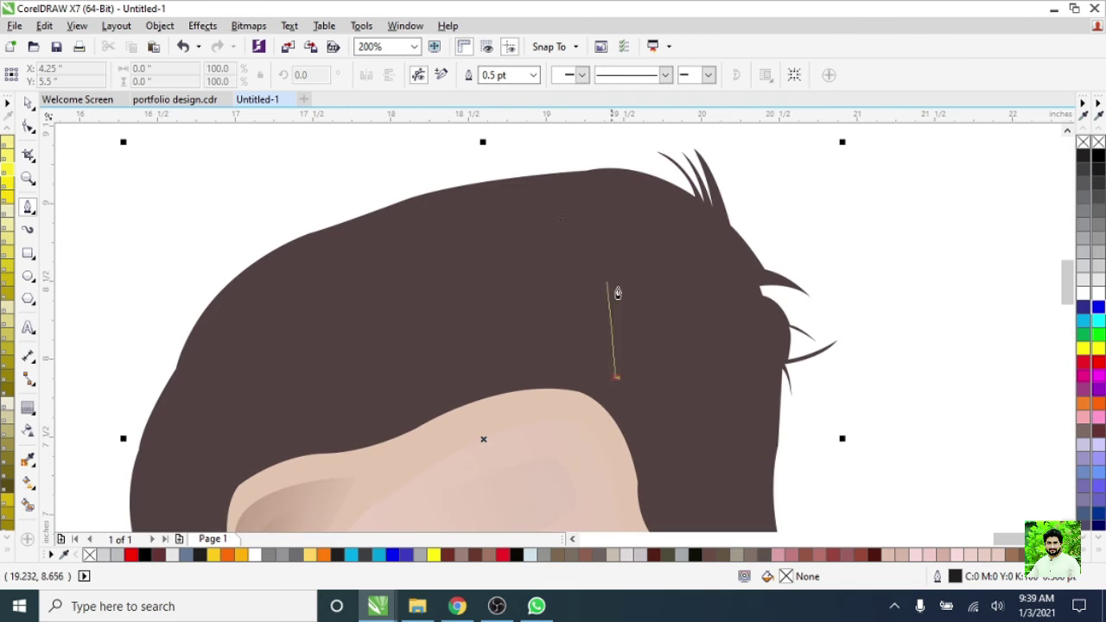
{"action": "left_click_drag", "start_coordinate": [505, 154], "coordinate": [506, 149]}
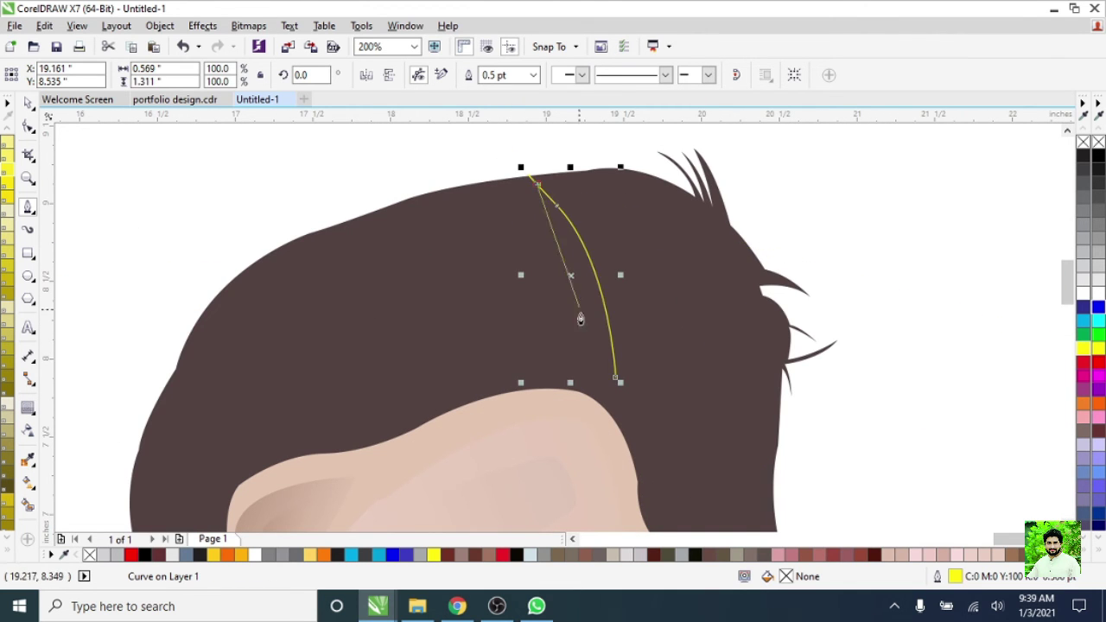
{"action": "scroll", "coordinate": [579, 319], "scroll_direction": "up", "scroll_amount": 2}
{"action": "scroll", "coordinate": [585, 255], "scroll_direction": "down", "scroll_amount": 2}
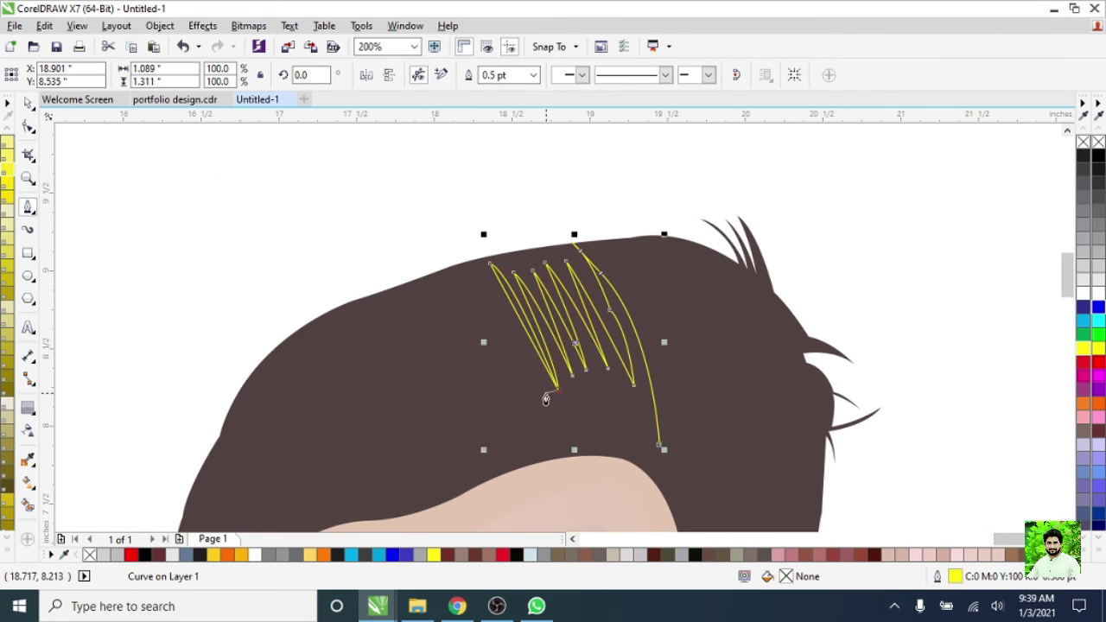
{"action": "scroll", "coordinate": [545, 398], "scroll_direction": "up", "scroll_amount": 2}
{"action": "left_click_drag", "start_coordinate": [462, 169], "coordinate": [434, 140]}
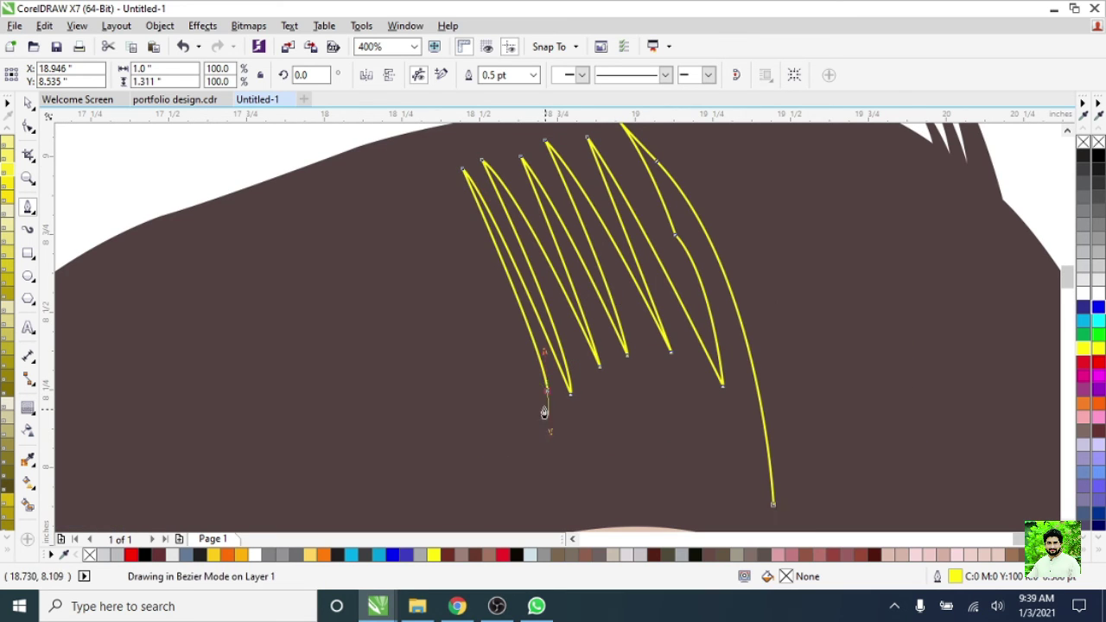
{"action": "scroll", "coordinate": [434, 189], "scroll_direction": "down", "scroll_amount": 2}
{"action": "scroll", "coordinate": [538, 407], "scroll_direction": "up", "scroll_amount": 2}
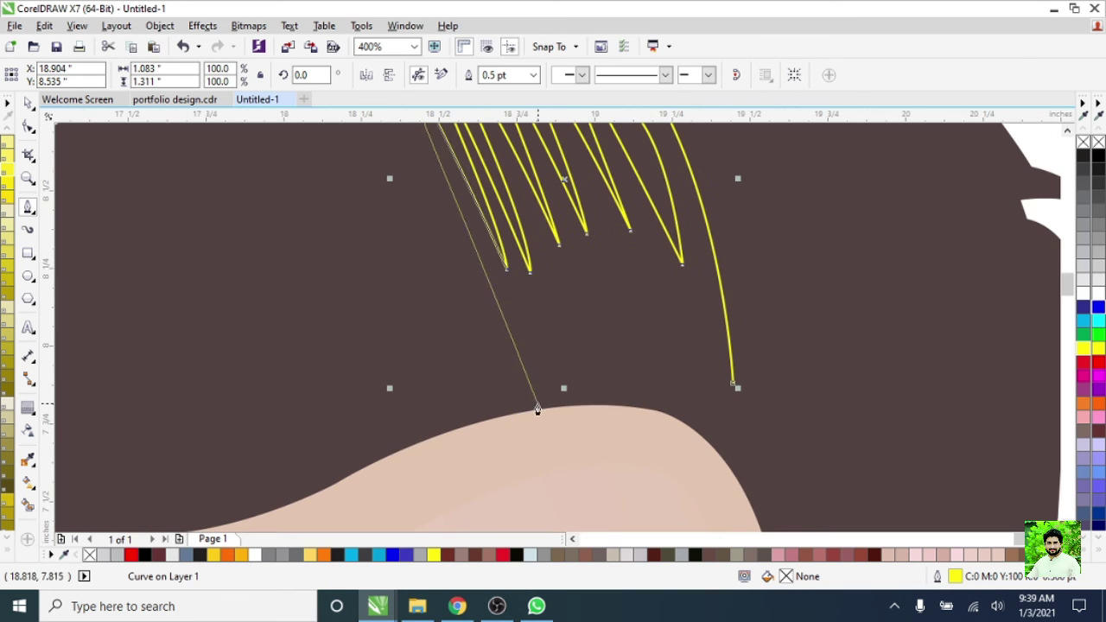
{"action": "left_click_drag", "start_coordinate": [534, 395], "coordinate": [539, 432]}
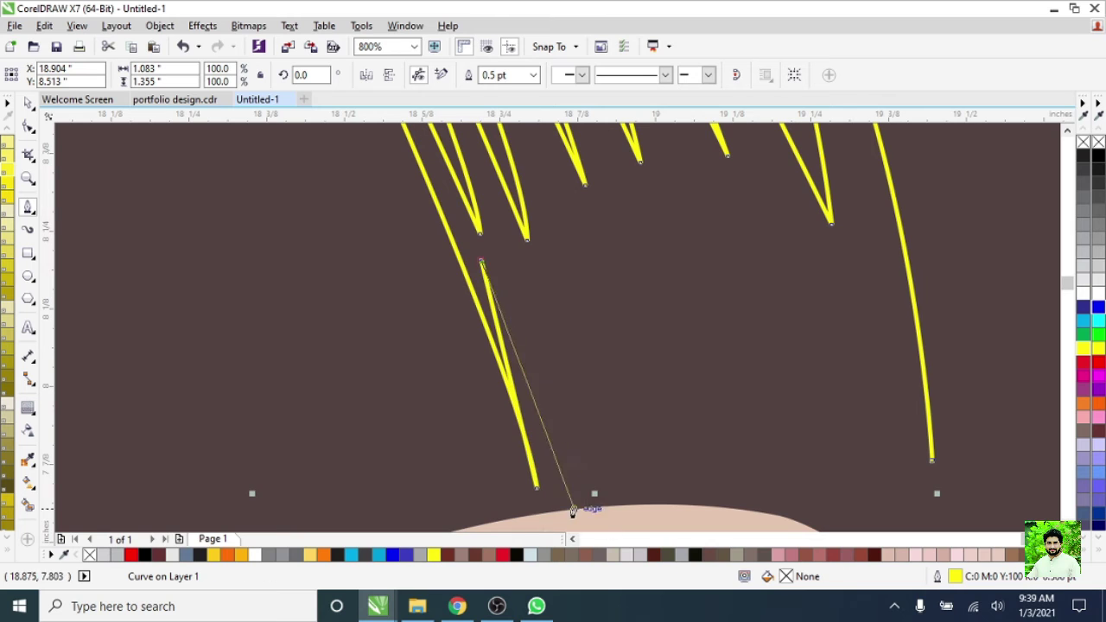
- Add more strand points between the hairline and skin edge, then finish the shape
{"action": "left_click", "coordinate": [593, 505]}
{"action": "scroll", "coordinate": [545, 345], "scroll_direction": "down", "scroll_amount": 1}
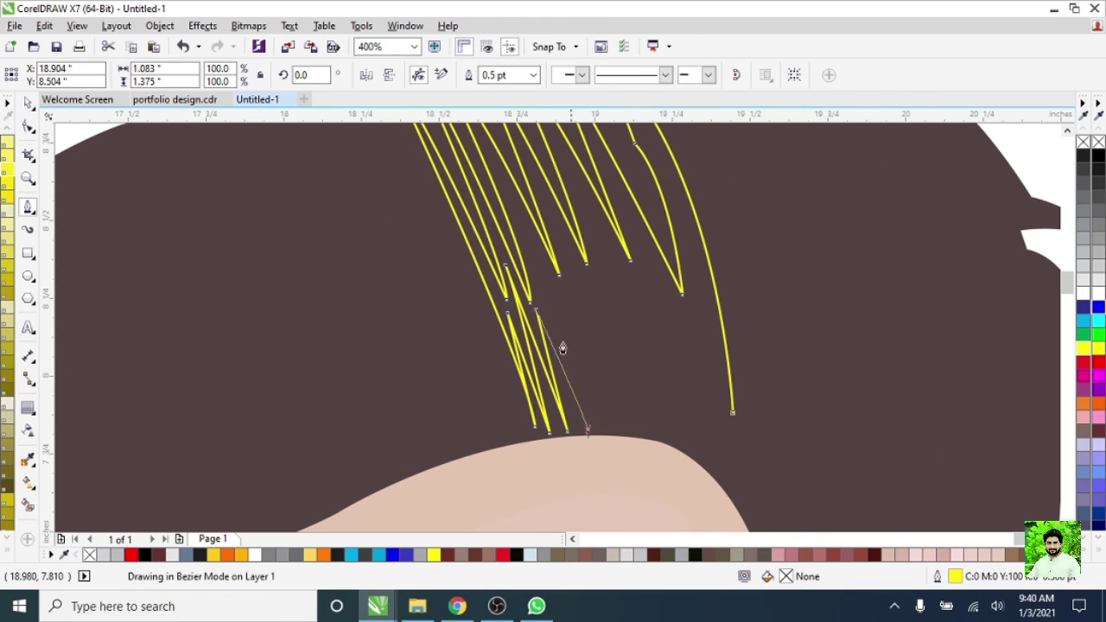
{"action": "mouse_move", "coordinate": [563, 438]}
{"action": "left_mouse_down"}
{"action": "mouse_move", "coordinate": [607, 436]}
{"action": "mouse_move", "coordinate": [617, 326]}
{"action": "left_mouse_up"}
{"action": "left_click", "coordinate": [568, 168]}
{"action": "mouse_move", "coordinate": [726, 486]}
{"action": "left_mouse_down"}
{"action": "mouse_move", "coordinate": [705, 503]}
{"action": "mouse_move", "coordinate": [700, 410]}
{"action": "left_mouse_up"}
{"action": "left_click", "coordinate": [573, 178]}
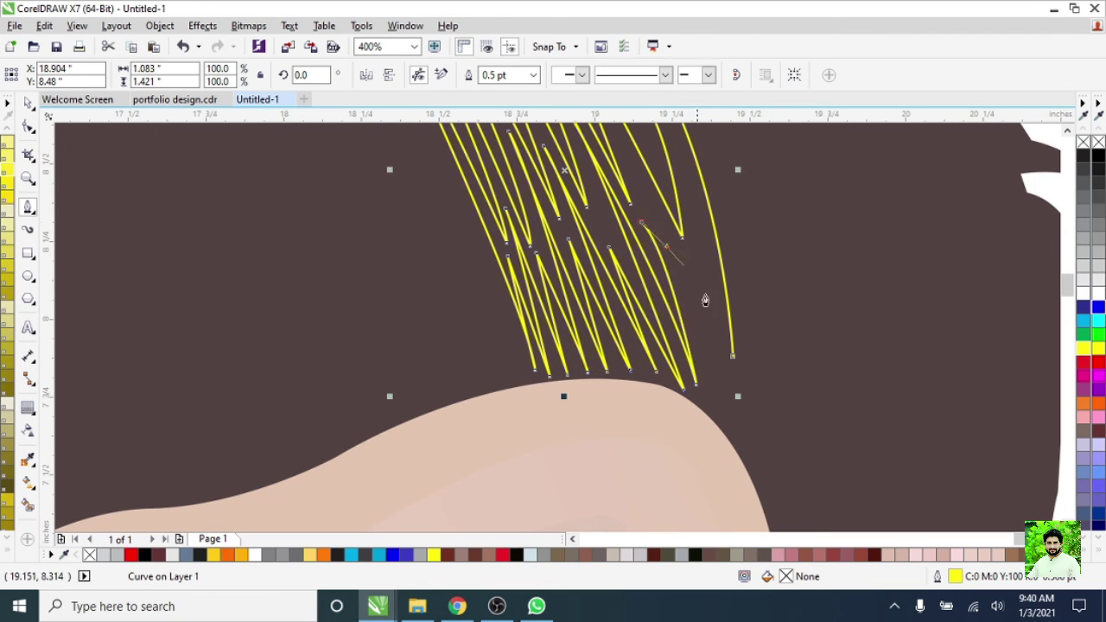
{"action": "left_click", "coordinate": [598, 144]}
{"action": "left_click", "coordinate": [730, 419]}
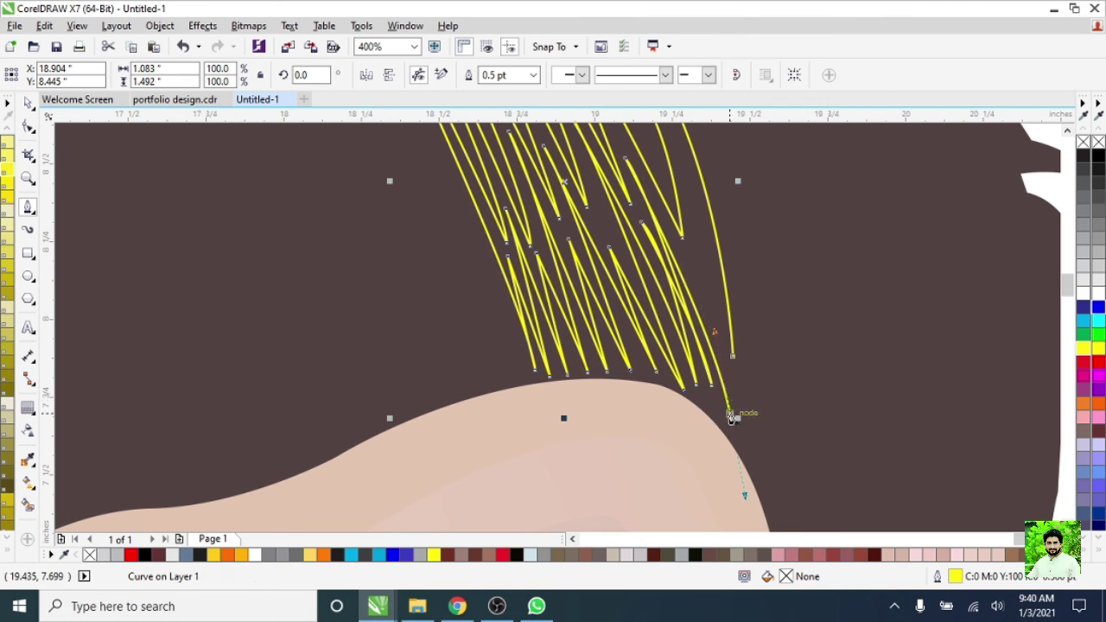
{"action": "key", "text": "space"}
{"action": "scroll", "coordinate": [578, 513], "scroll_direction": "down", "scroll_amount": 1}
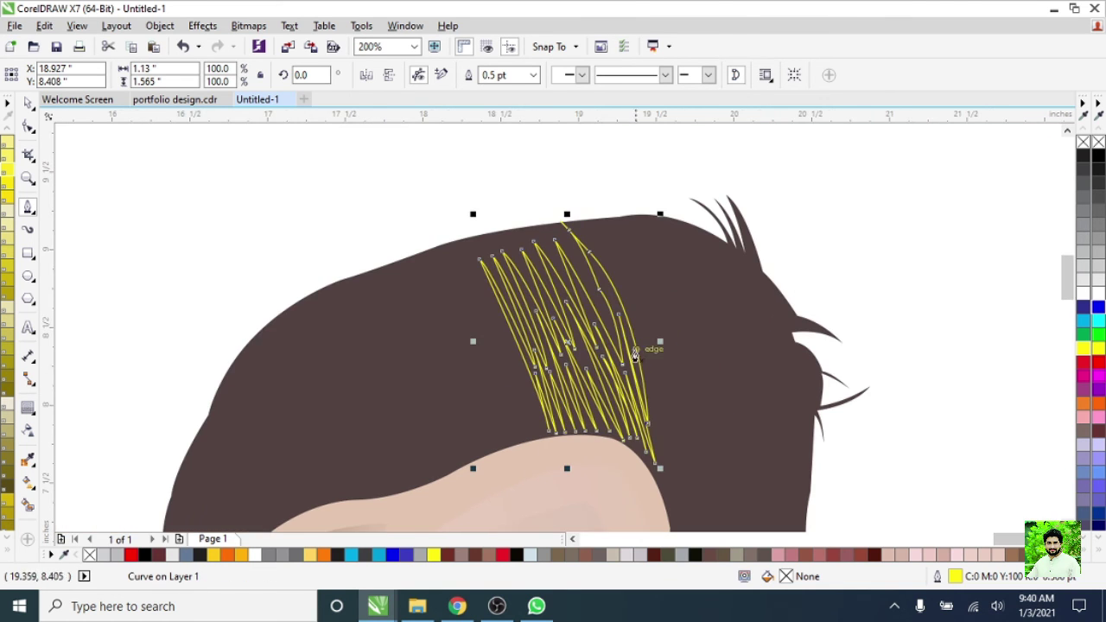
- Fill the strands grey without outline, shrink them to 80.6%, and rotate them along the left hair
{"action": "left_click", "coordinate": [1082, 210]}
{"action": "right_click", "coordinate": [1082, 141]}
{"action": "scroll", "coordinate": [1032, 170], "scroll_direction": "down", "scroll_amount": 1}
{"action": "left_click_drag", "start_coordinate": [682, 302], "coordinate": [622, 306]}
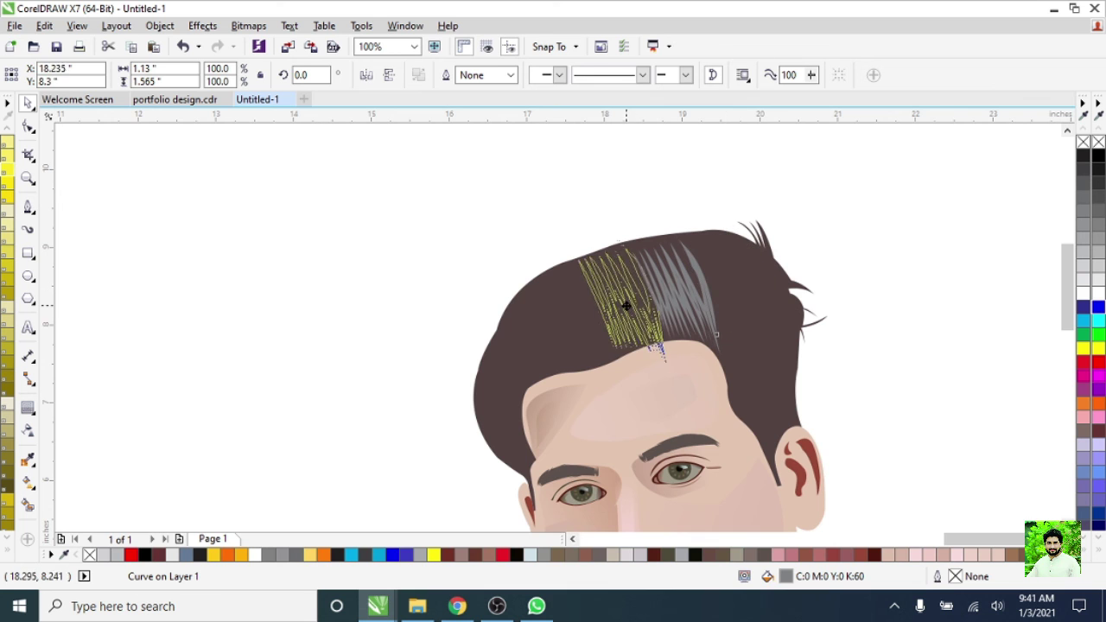
{"action": "scroll", "coordinate": [622, 306], "scroll_direction": "up", "scroll_amount": 2}
{"action": "scroll", "coordinate": [622, 328], "scroll_direction": "down", "scroll_amount": 1}
{"action": "left_click_drag", "start_coordinate": [737, 416], "coordinate": [701, 360]}
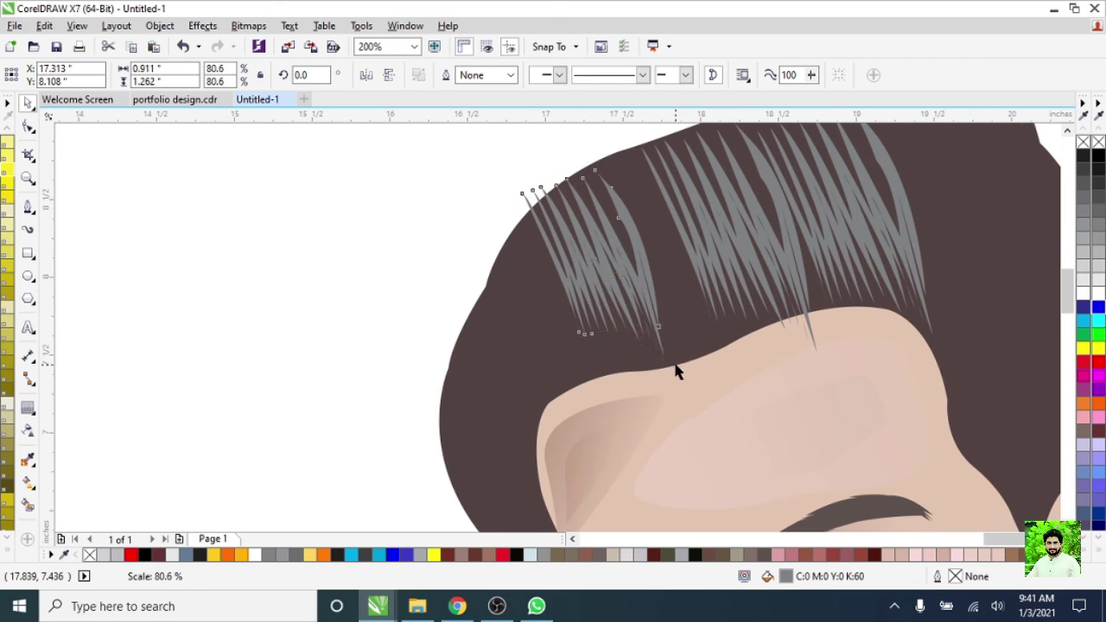
{"action": "left_click_drag", "start_coordinate": [559, 303], "coordinate": [535, 298]}
{"action": "left_click", "coordinate": [535, 298]}
{"action": "left_click_drag", "start_coordinate": [640, 360], "coordinate": [533, 339]}
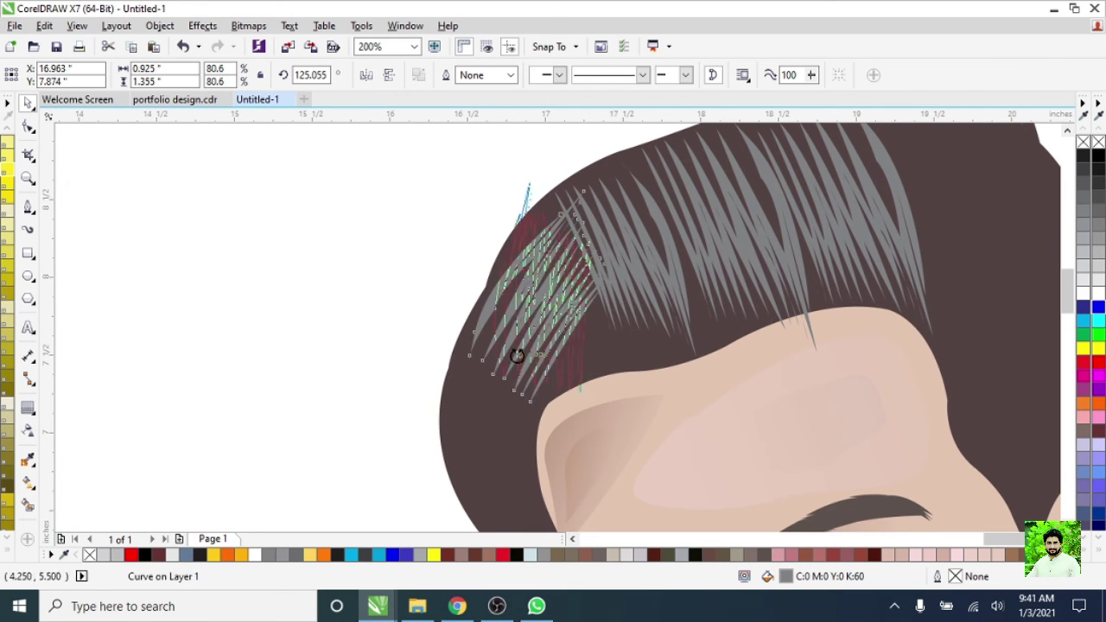
{"action": "scroll", "coordinate": [533, 340], "scroll_direction": "down", "scroll_amount": 3}
{"action": "scroll", "coordinate": [452, 305], "scroll_direction": "up", "scroll_amount": 2}
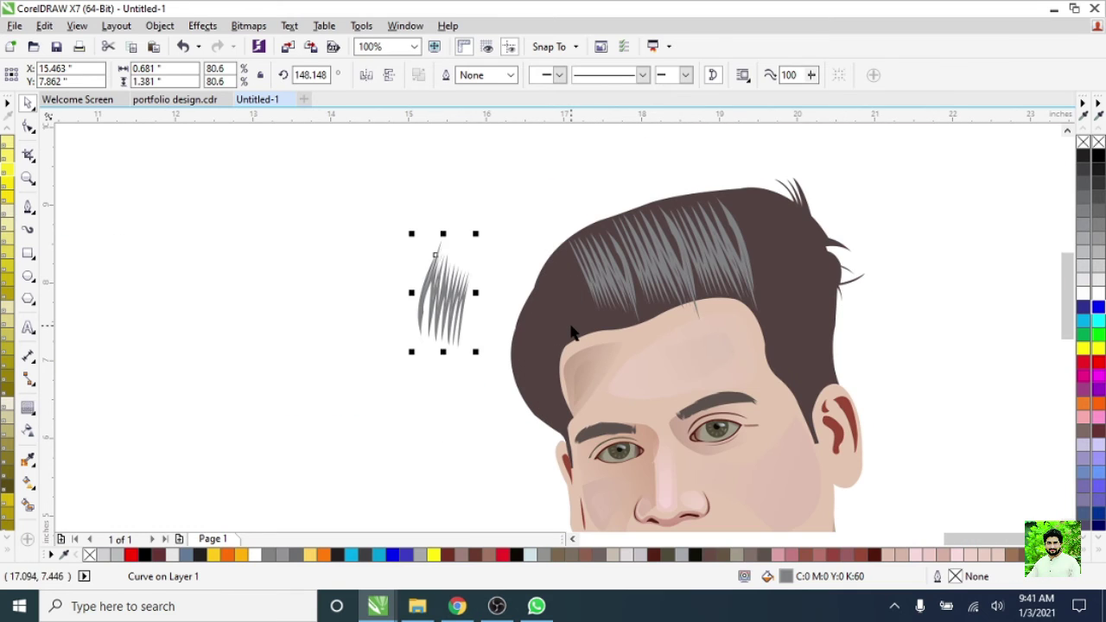
- Place the strand group on the upper-right hair, rotating and stretching it to follow the hair
{"action": "left_click", "coordinate": [790, 238]}
{"action": "right_click", "coordinate": [777, 168]}
{"action": "left_click", "coordinate": [809, 179]}
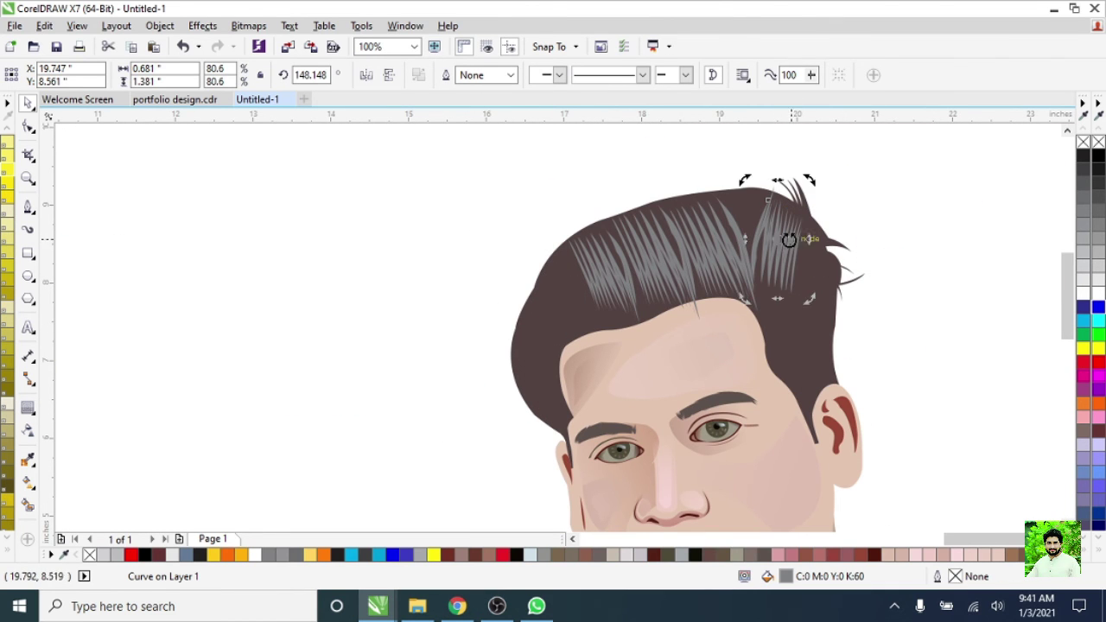
{"action": "left_click_drag", "start_coordinate": [789, 239], "coordinate": [772, 382]}
{"action": "scroll", "coordinate": [763, 345], "scroll_direction": "up", "scroll_amount": 2}
{"action": "scroll", "coordinate": [798, 315], "scroll_direction": "down", "scroll_amount": 3}
{"action": "scroll", "coordinate": [798, 315], "scroll_direction": "up", "scroll_amount": 3}
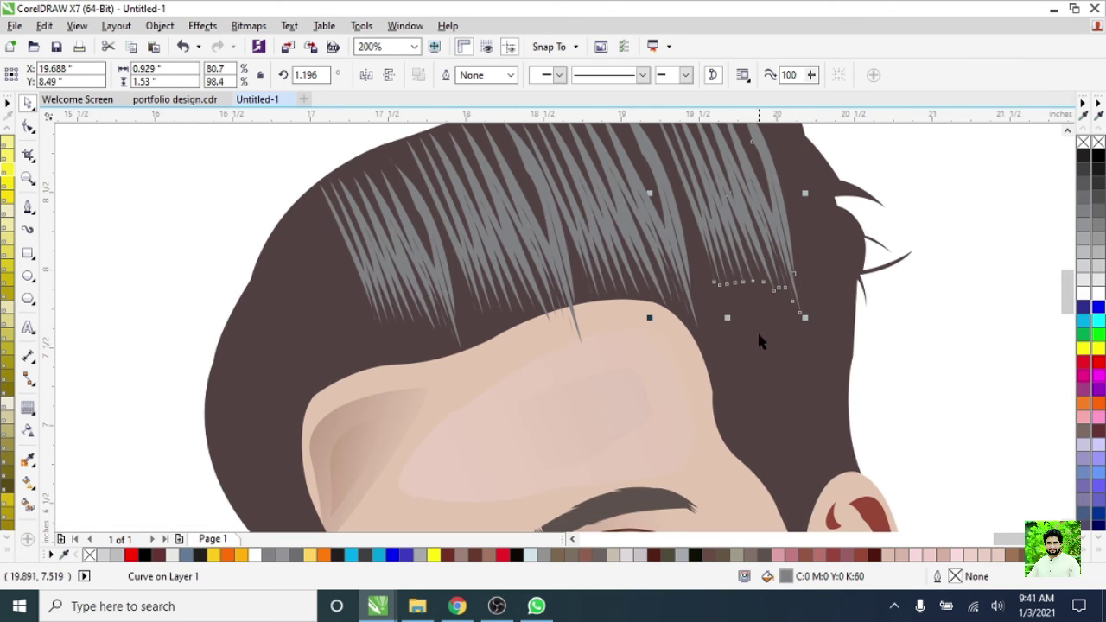
{"action": "mouse_move", "coordinate": [757, 330]}
{"action": "left_mouse_down"}
{"action": "mouse_move", "coordinate": [738, 382]}
{"action": "mouse_move", "coordinate": [725, 323]}
{"action": "left_mouse_up"}
{"action": "scroll", "coordinate": [726, 323], "scroll_direction": "up", "scroll_amount": 2}
{"action": "scroll", "coordinate": [726, 323], "scroll_direction": "down", "scroll_amount": 4}
{"action": "scroll", "coordinate": [647, 371], "scroll_direction": "up", "scroll_amount": 2}
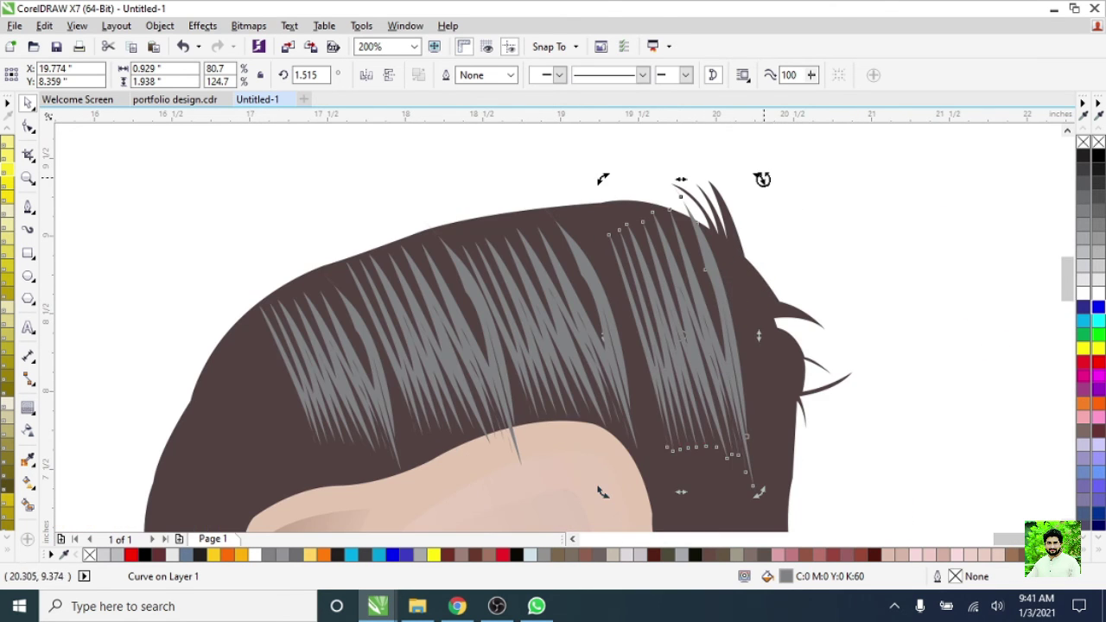
{"action": "scroll", "coordinate": [484, 295], "scroll_direction": "down", "scroll_amount": 2}
{"action": "scroll", "coordinate": [484, 296], "scroll_direction": "down", "scroll_amount": 1}
{"action": "left_click", "coordinate": [28, 207]}
{"action": "scroll", "coordinate": [642, 259], "scroll_direction": "up", "scroll_amount": 2}
- Draw the first thin crescent strands along the forehead hairline
{"action": "left_click", "coordinate": [646, 265]}
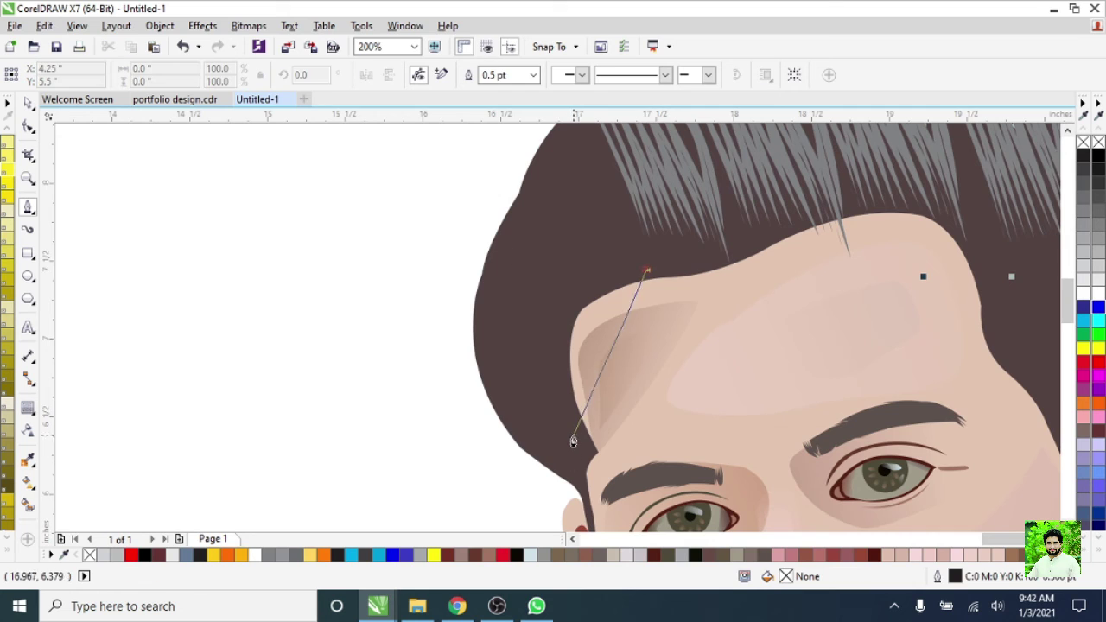
{"action": "mouse_move", "coordinate": [562, 393]}
{"action": "left_mouse_down"}
{"action": "mouse_move", "coordinate": [584, 473]}
{"action": "mouse_move", "coordinate": [562, 353]}
{"action": "left_mouse_up"}
{"action": "scroll", "coordinate": [563, 353], "scroll_direction": "up", "scroll_amount": 1}
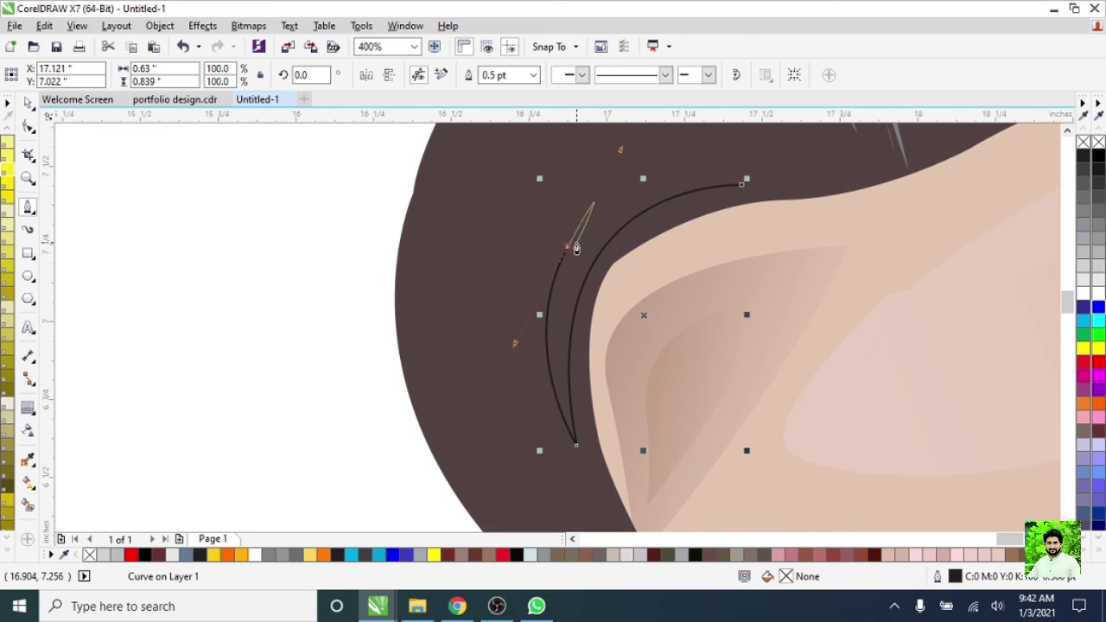
{"action": "left_click_drag", "start_coordinate": [566, 247], "coordinate": [1053, 327]}
{"action": "right_click", "coordinate": [1067, 339]}
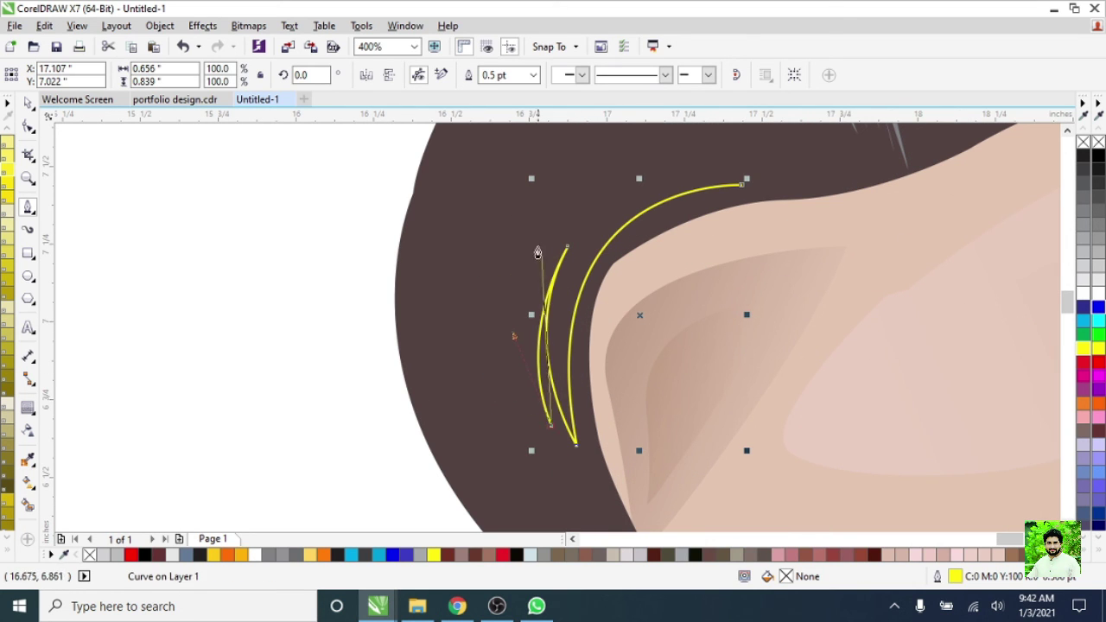
{"action": "left_click", "coordinate": [525, 240]}
{"action": "left_click_drag", "start_coordinate": [538, 459], "coordinate": [537, 528]}
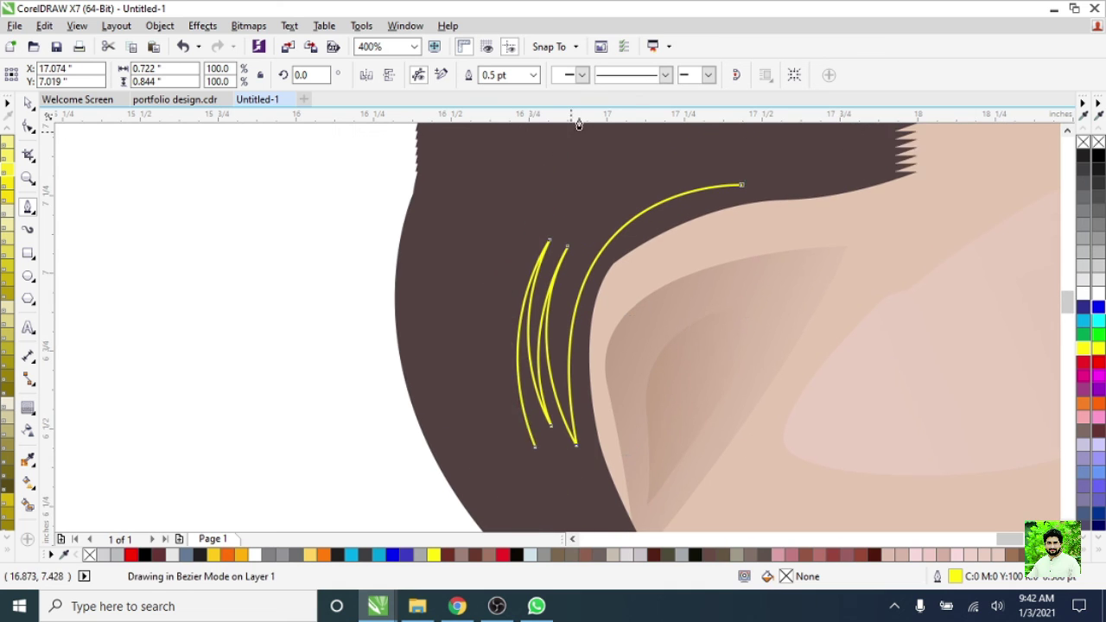
{"action": "left_click", "coordinate": [499, 203]}
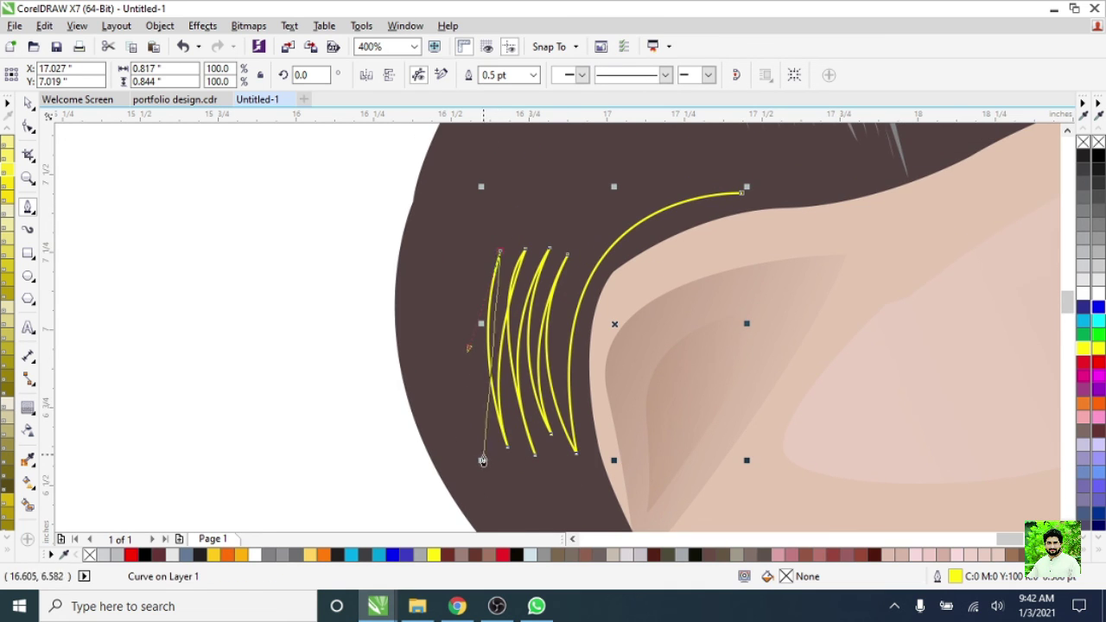
{"action": "left_click_drag", "start_coordinate": [486, 401], "coordinate": [510, 486]}
{"action": "scroll", "coordinate": [469, 405], "scroll_direction": "down", "scroll_amount": 2}
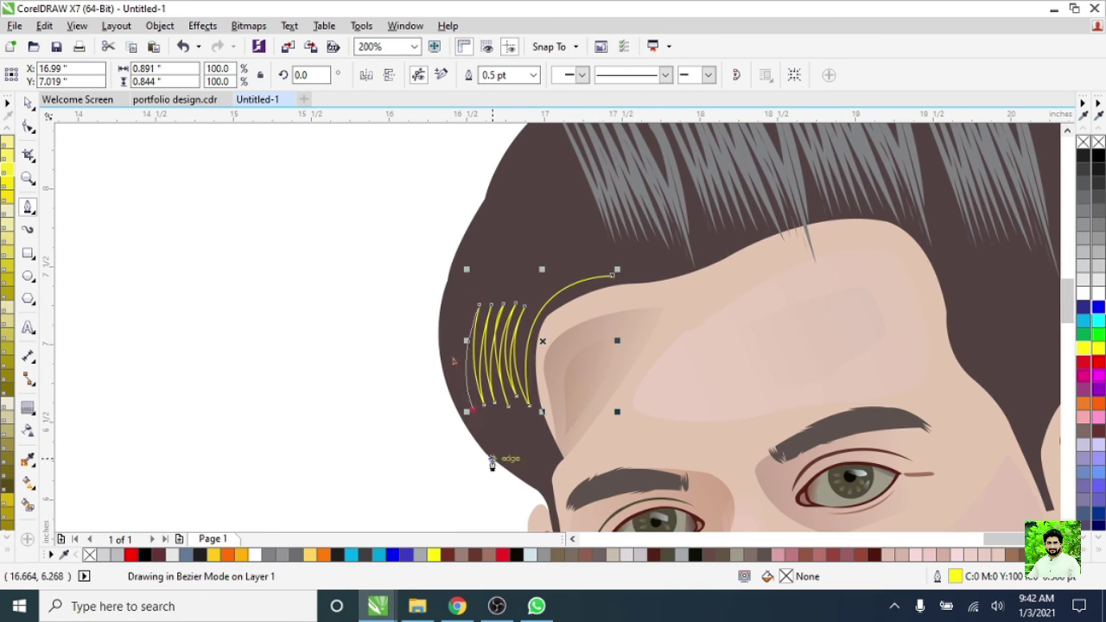
- Draw a strand up along the hair edge, undoing a wrong segment and redrawing it closed
{"action": "left_click_drag", "start_coordinate": [458, 305], "coordinate": [481, 260]}
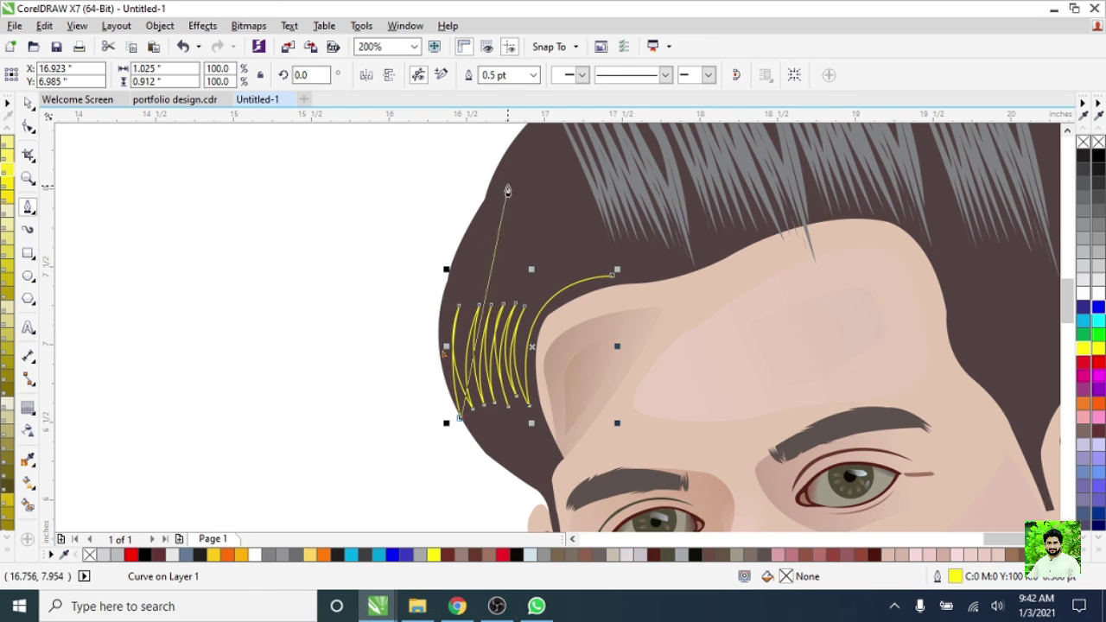
{"action": "scroll", "coordinate": [604, 199], "scroll_direction": "up", "scroll_amount": 2}
{"action": "mouse_move", "coordinate": [535, 296]}
{"action": "left_mouse_down"}
{"action": "mouse_move", "coordinate": [670, 187]}
{"action": "mouse_move", "coordinate": [656, 177]}
{"action": "left_mouse_up"}
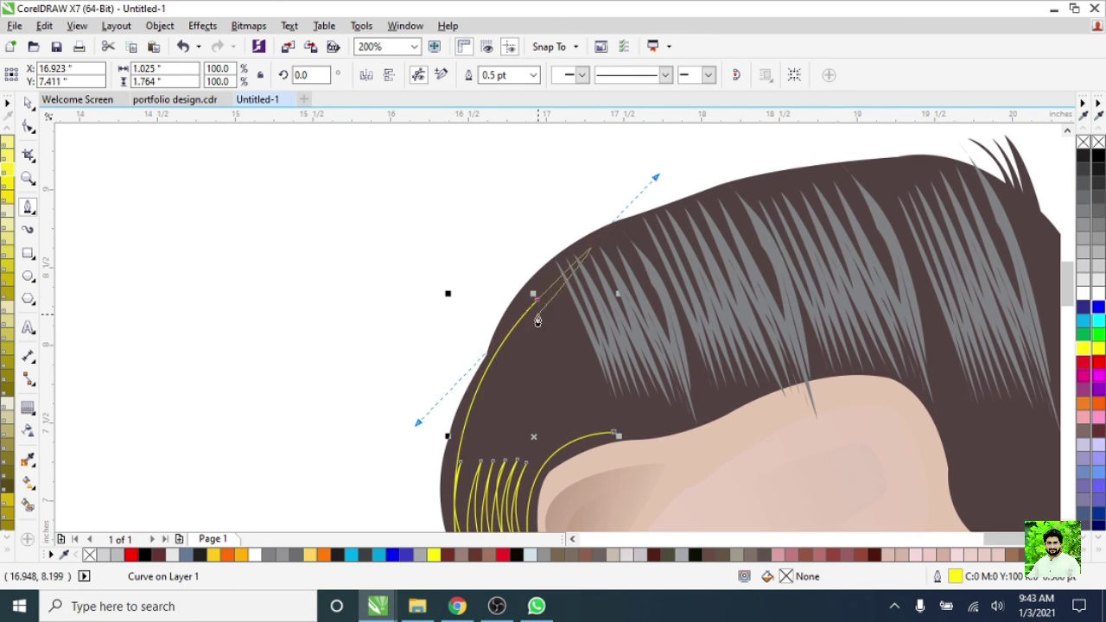
{"action": "scroll", "coordinate": [540, 363], "scroll_direction": "up", "scroll_amount": 2}
{"action": "key", "text": "ctrl+z"}
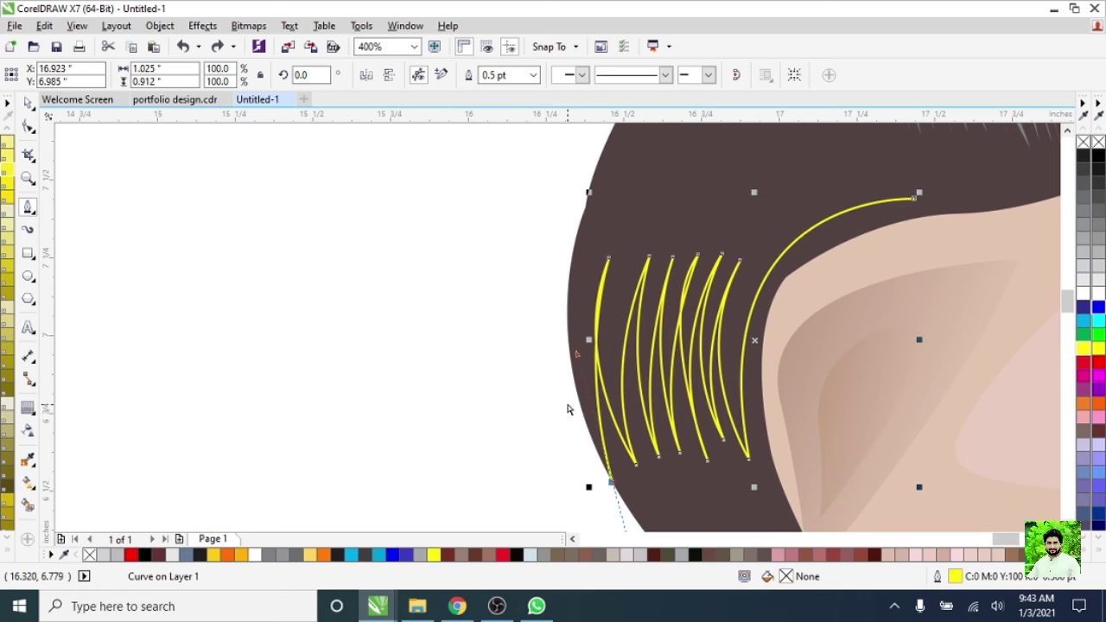
{"action": "scroll", "coordinate": [637, 471], "scroll_direction": "down", "scroll_amount": 2}
{"action": "left_click", "coordinate": [610, 413]}
{"action": "mouse_move", "coordinate": [621, 235]}
{"action": "left_mouse_down"}
{"action": "mouse_move", "coordinate": [664, 141]}
{"action": "mouse_move", "coordinate": [623, 195]}
{"action": "left_mouse_up"}
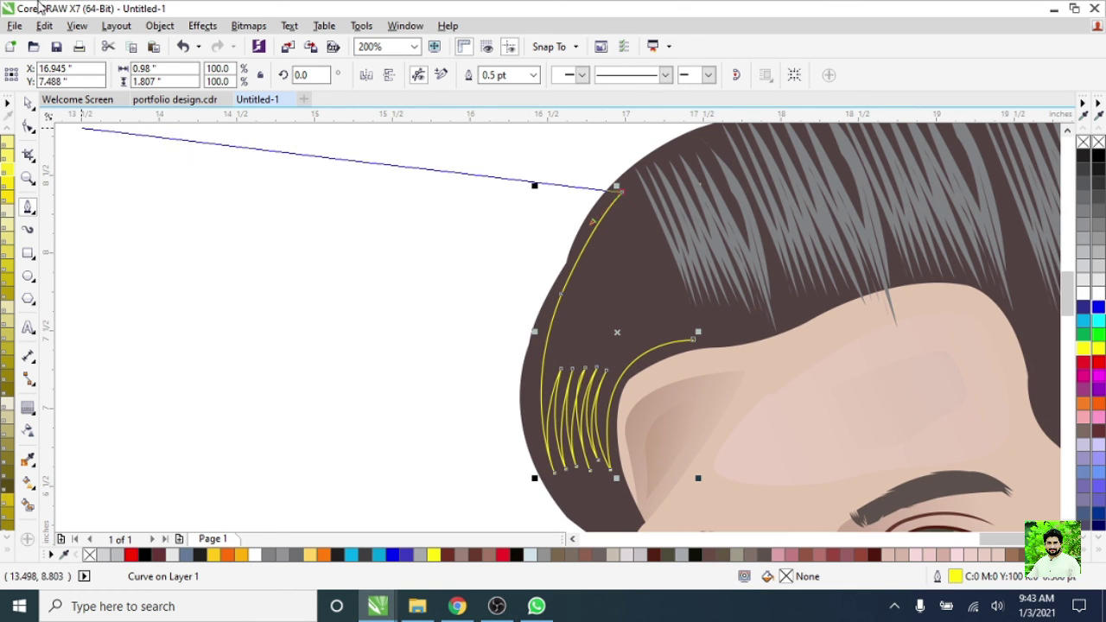
{"action": "scroll", "coordinate": [540, 423], "scroll_direction": "up", "scroll_amount": 2}
{"action": "left_click", "coordinate": [566, 522]}
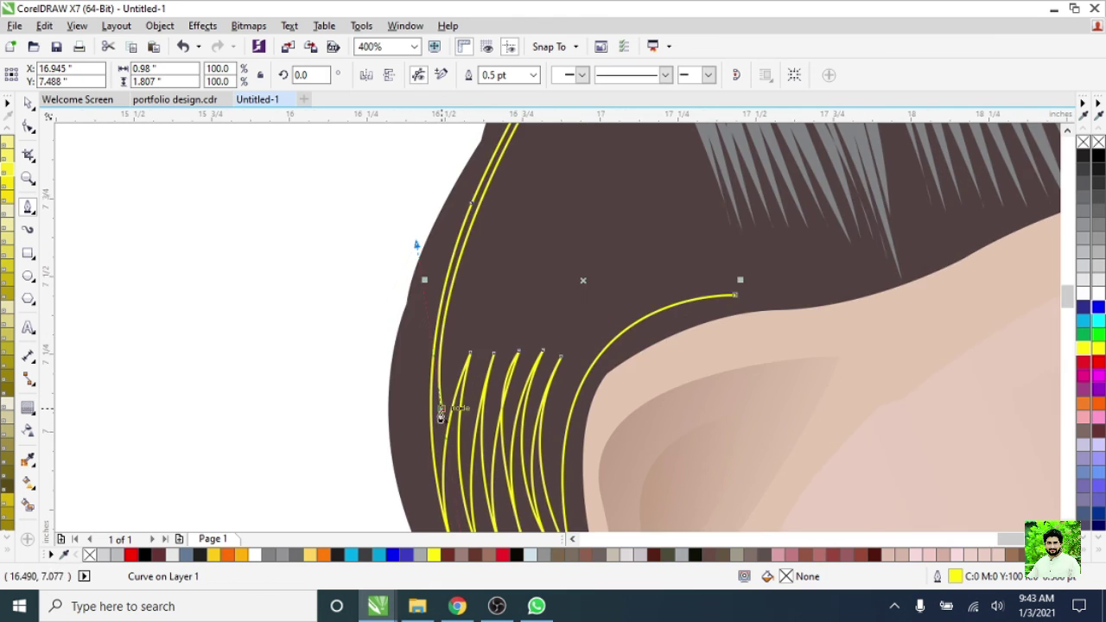
{"action": "scroll", "coordinate": [518, 346], "scroll_direction": "down", "scroll_amount": 2}
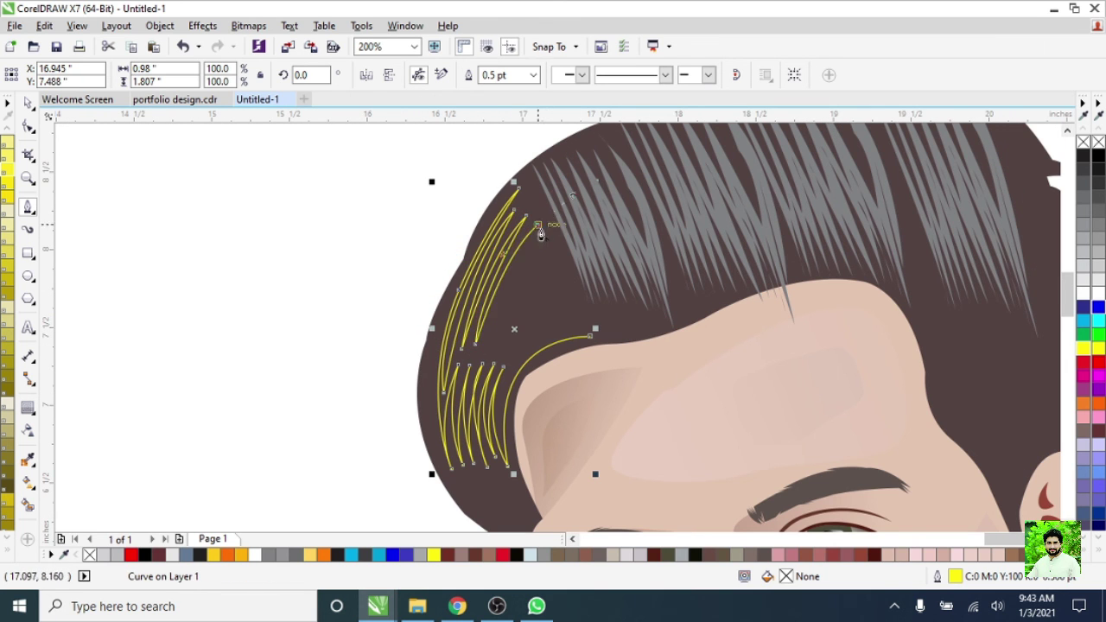
- Add the remaining thin strands curving from the lower nodes up toward the top hair
{"action": "left_click", "coordinate": [536, 228]}
{"action": "scroll", "coordinate": [537, 228], "scroll_direction": "up", "scroll_amount": 2}
{"action": "left_click", "coordinate": [424, 383]}
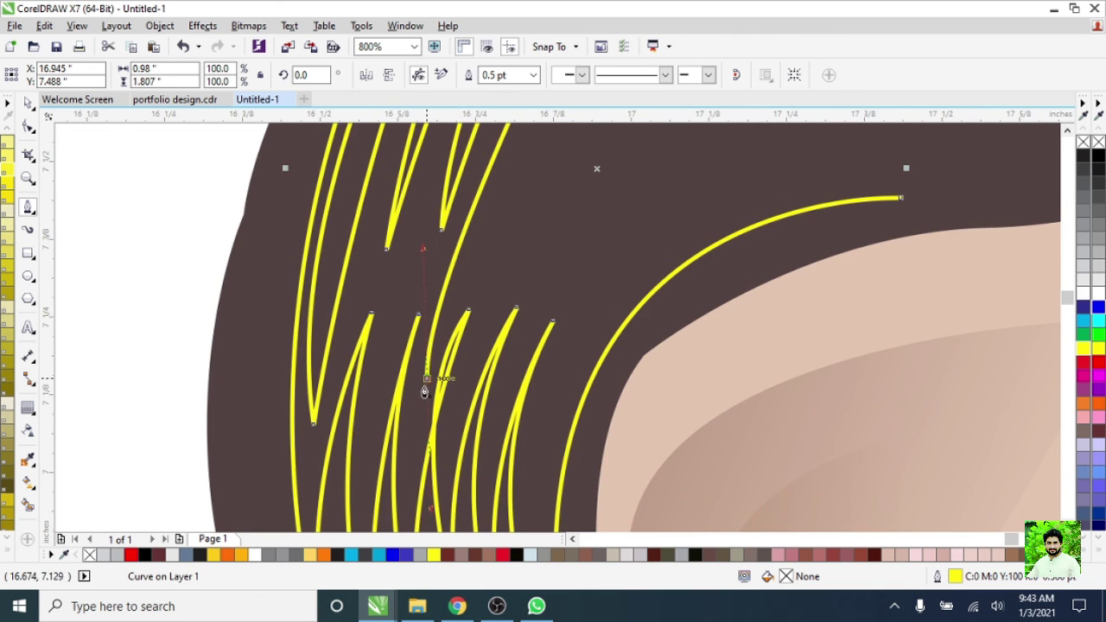
{"action": "scroll", "coordinate": [424, 382], "scroll_direction": "down", "scroll_amount": 2}
{"action": "scroll", "coordinate": [471, 352], "scroll_direction": "up", "scroll_amount": 1}
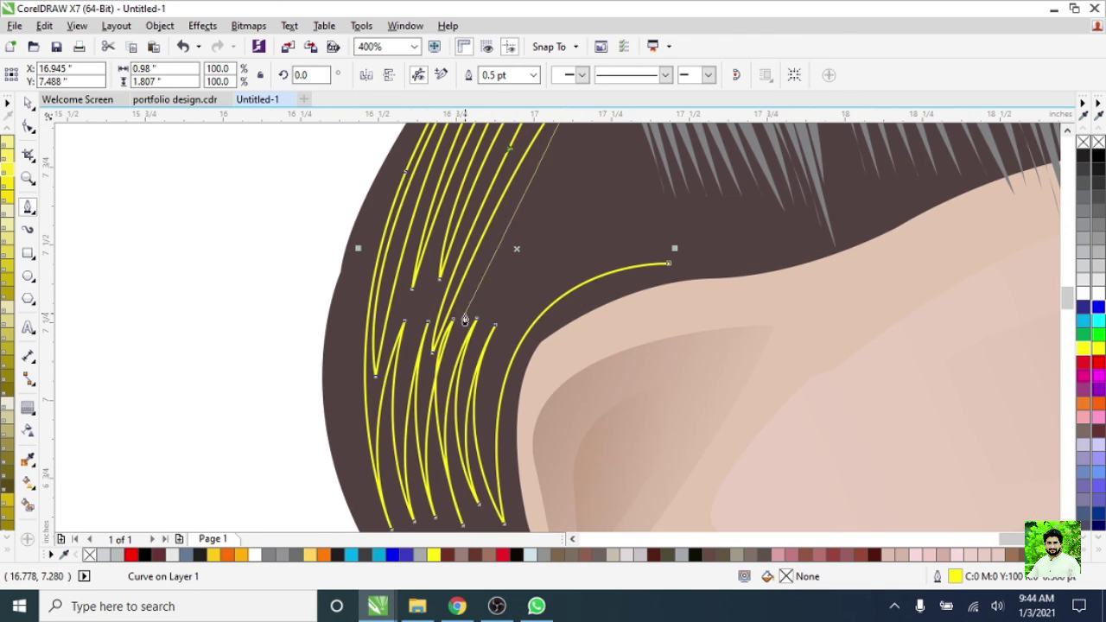
{"action": "scroll", "coordinate": [471, 353], "scroll_direction": "down", "scroll_amount": 1}
{"action": "scroll", "coordinate": [470, 343], "scroll_direction": "up", "scroll_amount": 1}
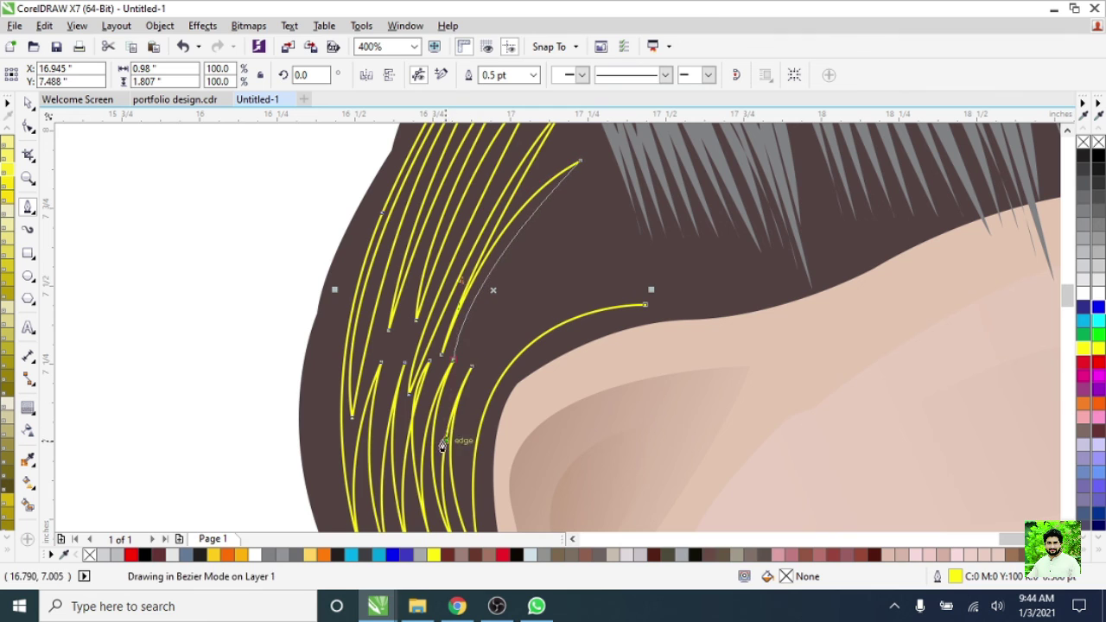
{"action": "left_click_drag", "start_coordinate": [453, 370], "coordinate": [574, 251]}
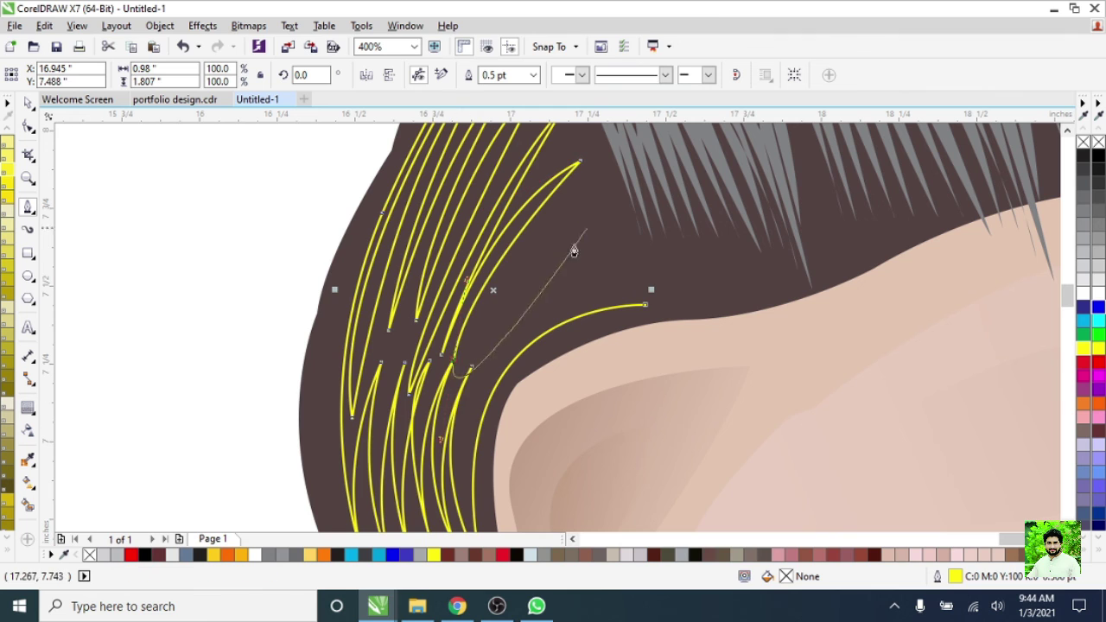
{"action": "left_click", "coordinate": [455, 354]}
{"action": "left_click_drag", "start_coordinate": [598, 188], "coordinate": [695, 173]}
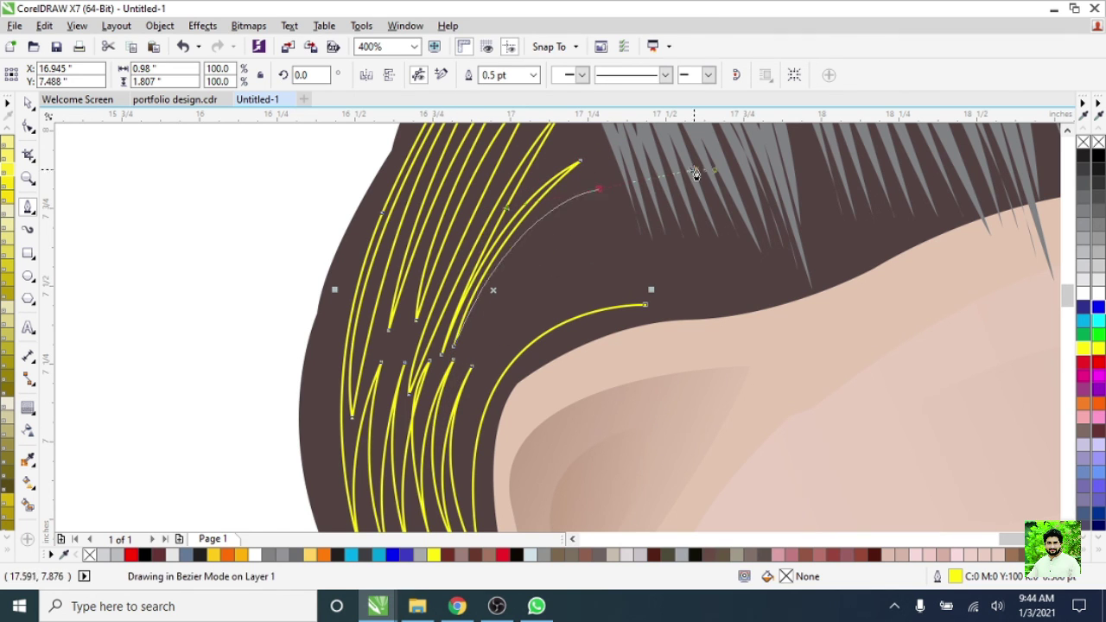
{"action": "left_click_drag", "start_coordinate": [626, 248], "coordinate": [610, 264]}
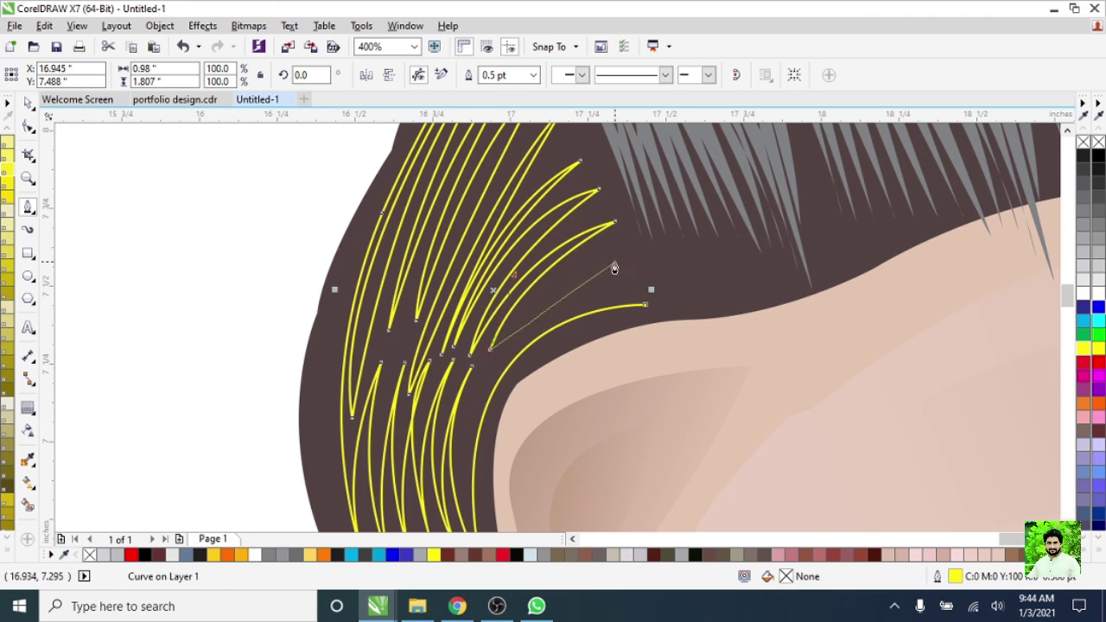
{"action": "left_click", "coordinate": [467, 436]}
{"action": "scroll", "coordinate": [467, 497], "scroll_direction": "down", "scroll_amount": 1}
{"action": "left_click", "coordinate": [467, 503]}
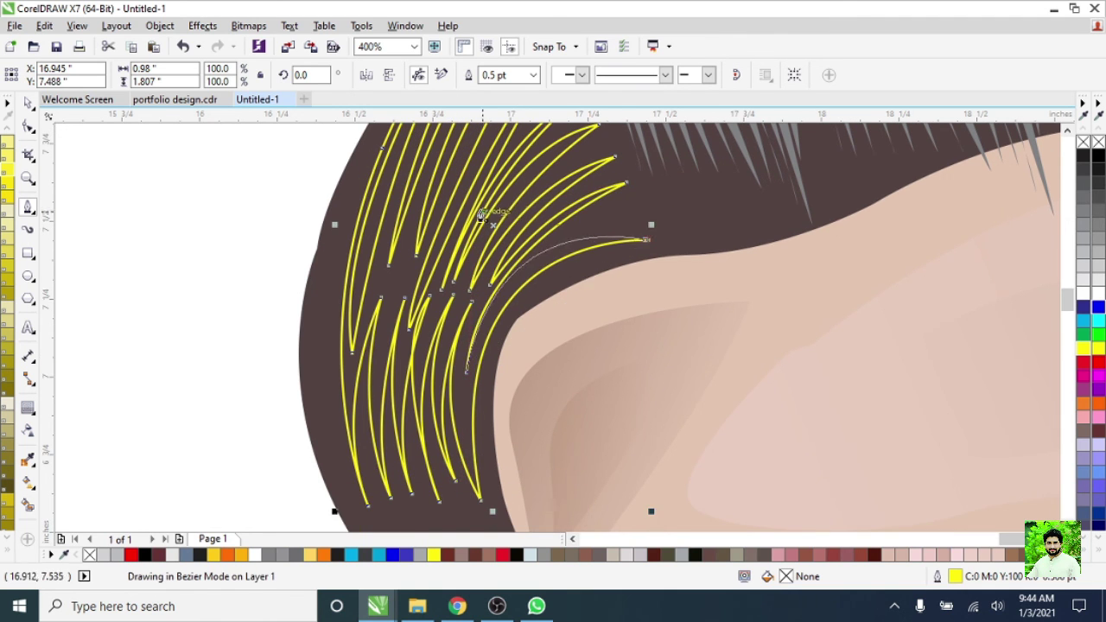
{"action": "scroll", "coordinate": [440, 382], "scroll_direction": "down", "scroll_amount": 1}
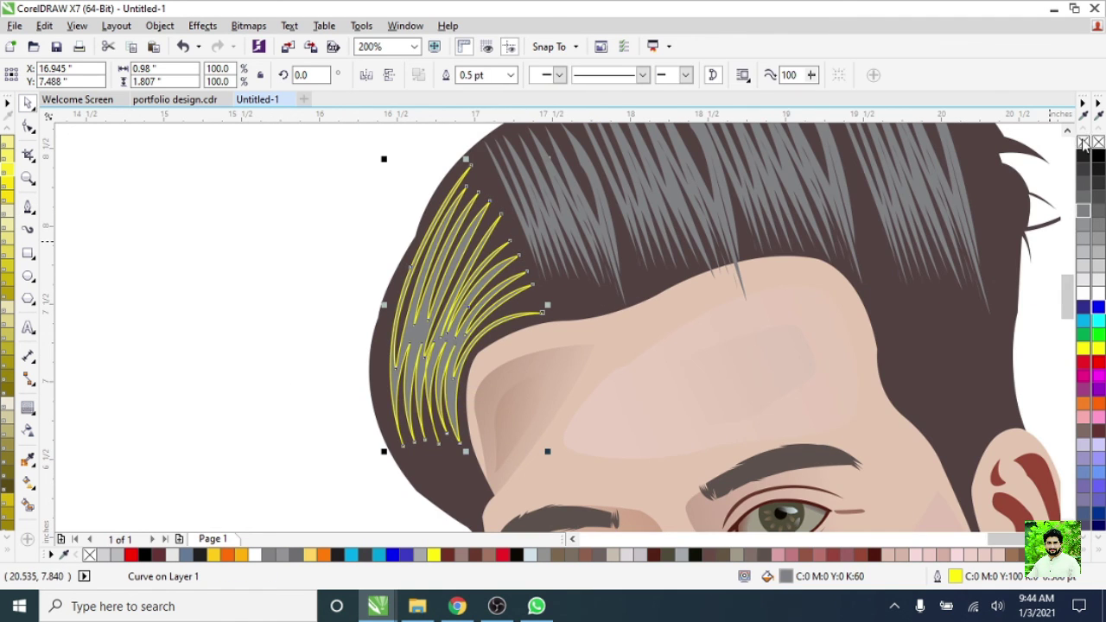
- Reshape the grey hair-strand group beside the right ear by dragging it up and left
{"action": "left_click", "coordinate": [294, 313]}
{"action": "scroll", "coordinate": [293, 312], "scroll_direction": "down", "scroll_amount": 2}
{"action": "scroll", "coordinate": [393, 416], "scroll_direction": "up", "scroll_amount": 1}
{"action": "scroll", "coordinate": [595, 250], "scroll_direction": "down", "scroll_amount": 1}
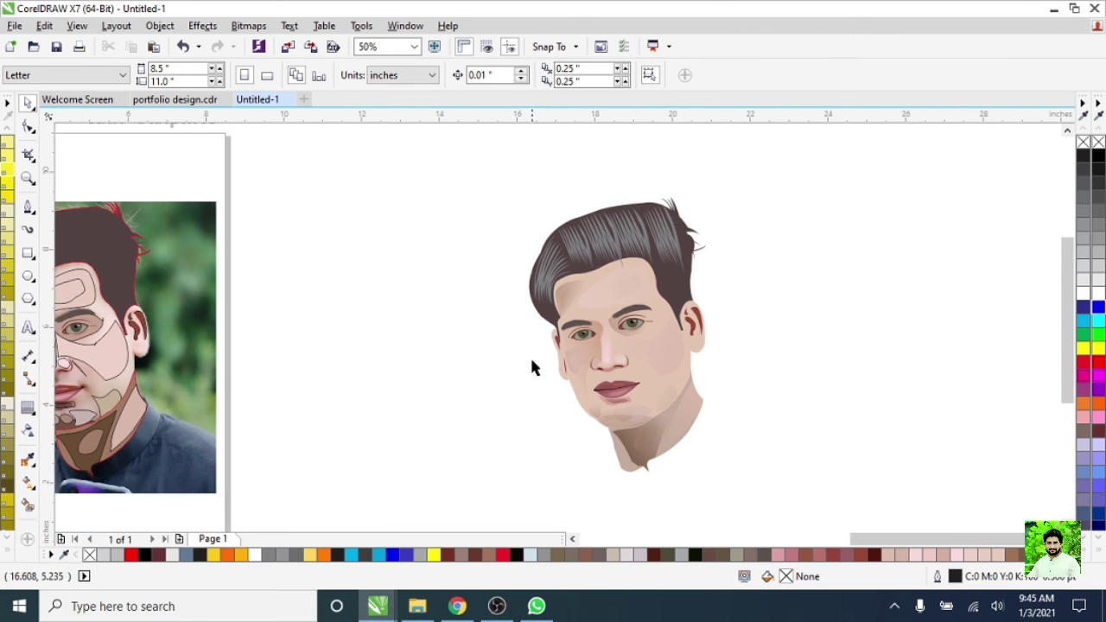
{"action": "scroll", "coordinate": [553, 299], "scroll_direction": "up", "scroll_amount": 1}
{"action": "scroll", "coordinate": [519, 277], "scroll_direction": "down", "scroll_amount": 1}
{"action": "scroll", "coordinate": [654, 242], "scroll_direction": "up", "scroll_amount": 1}
{"action": "left_click", "coordinate": [665, 310]}
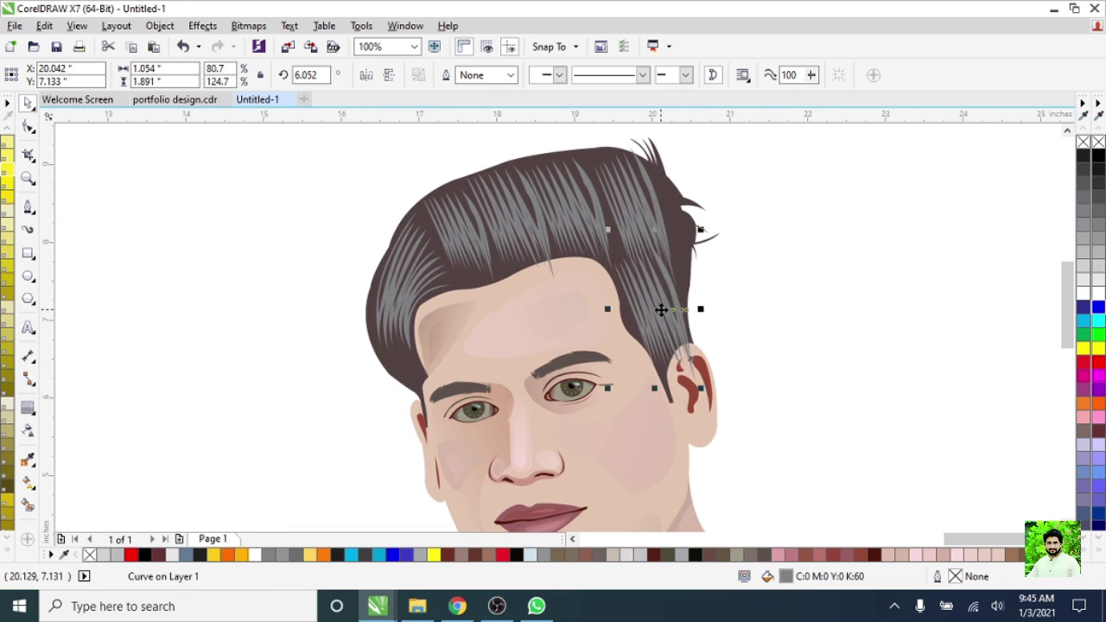
{"action": "scroll", "coordinate": [665, 309], "scroll_direction": "up", "scroll_amount": 1}
{"action": "left_click_drag", "start_coordinate": [735, 461], "coordinate": [716, 432]}
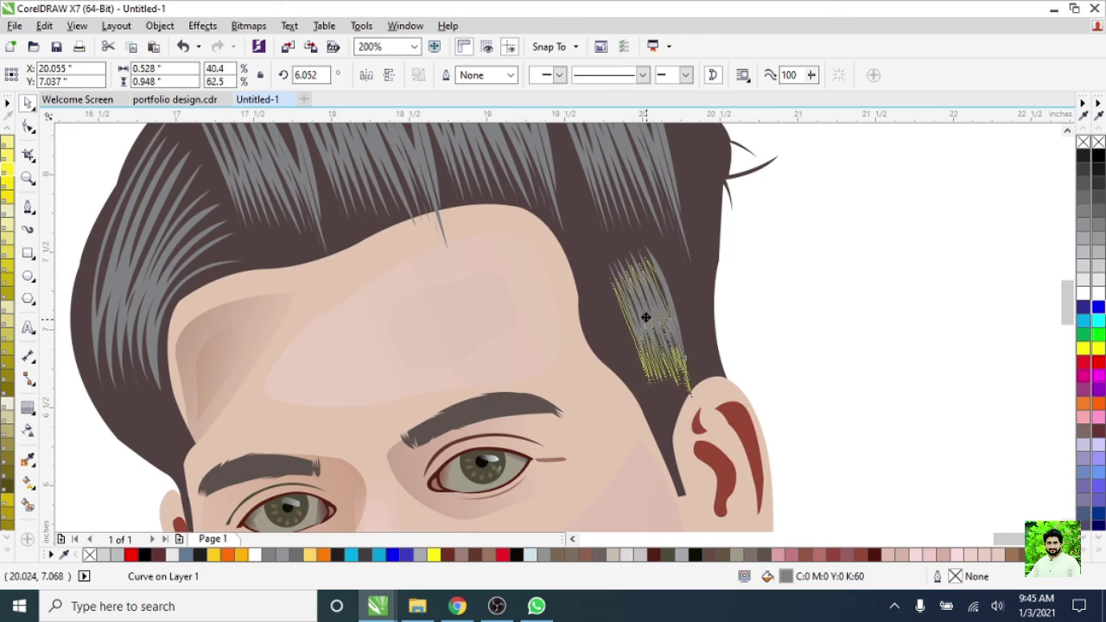
{"action": "scroll", "coordinate": [543, 367], "scroll_direction": "down", "scroll_amount": 2}
- Zoom to frame the finished portrait over the yellow brush strokes, then return to the Pick tool
{"action": "key", "text": "z"}
{"action": "left_click_drag", "start_coordinate": [452, 157], "coordinate": [772, 493]}
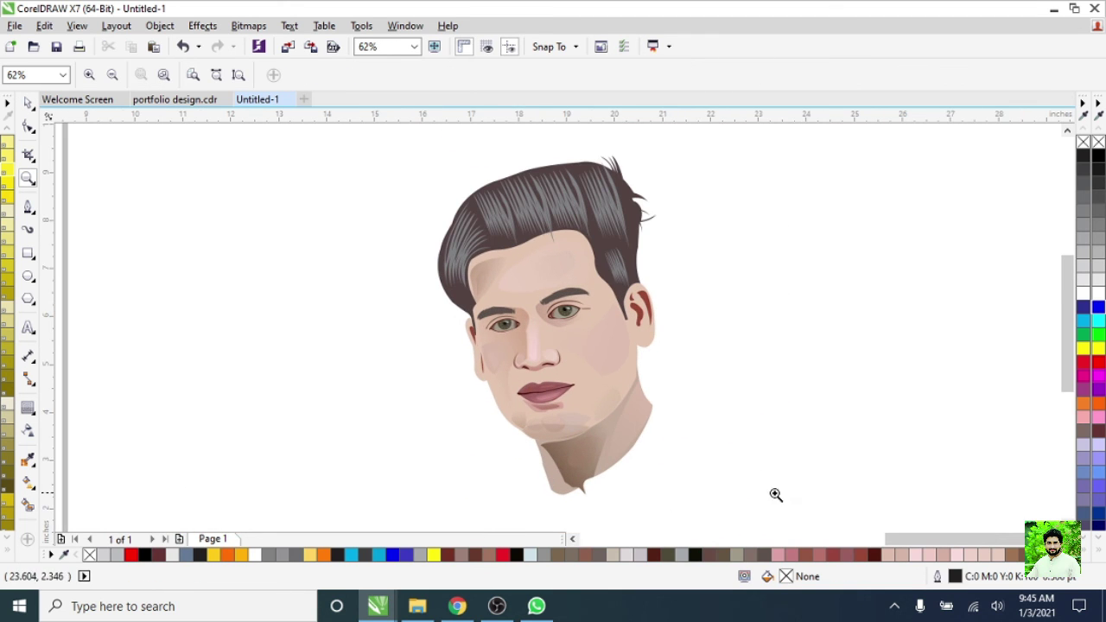
{"action": "left_click", "coordinate": [28, 103]}
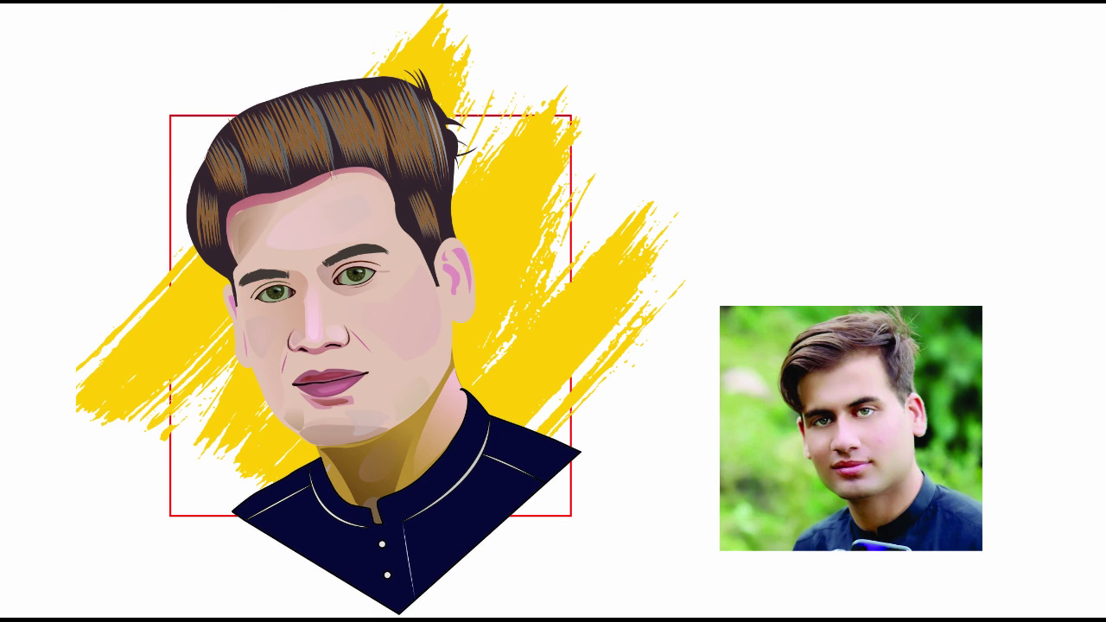